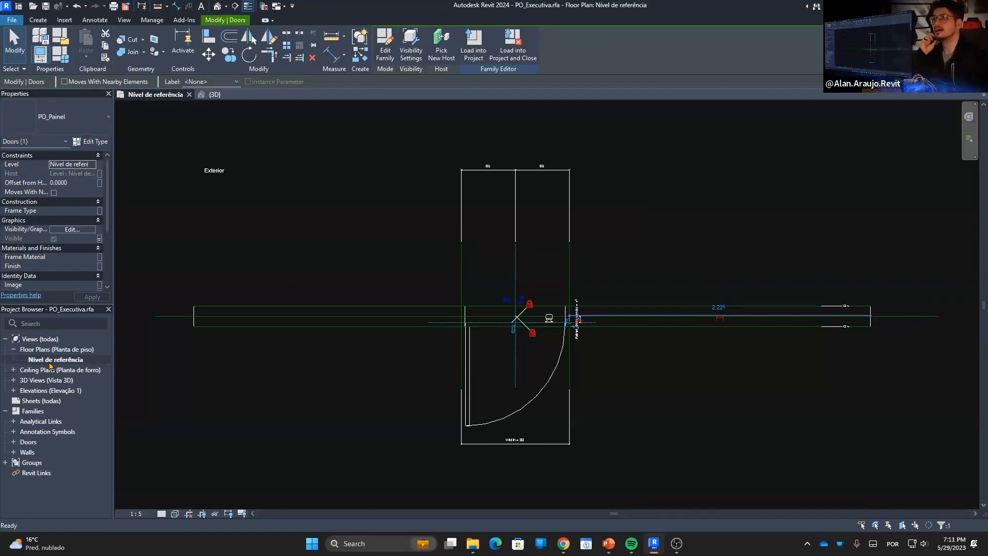
Examine the door family plan and inspect the horizontal reference plane running along the centre of the wall.
{"action": "left_click", "coordinate": [641, 416]}
{"action": "scroll", "coordinate": [463, 329], "scroll_direction": "up", "scroll_amount": 5}
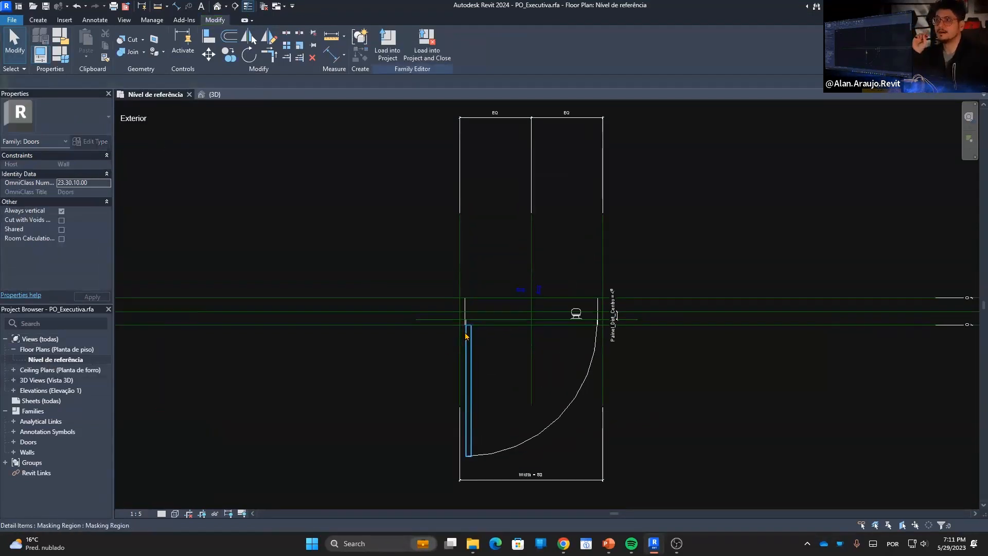
{"action": "middle_click_drag", "start_coordinate": [525, 351], "coordinate": [565, 339]}
{"action": "left_click", "coordinate": [541, 334]}
{"action": "left_click", "coordinate": [584, 333]}
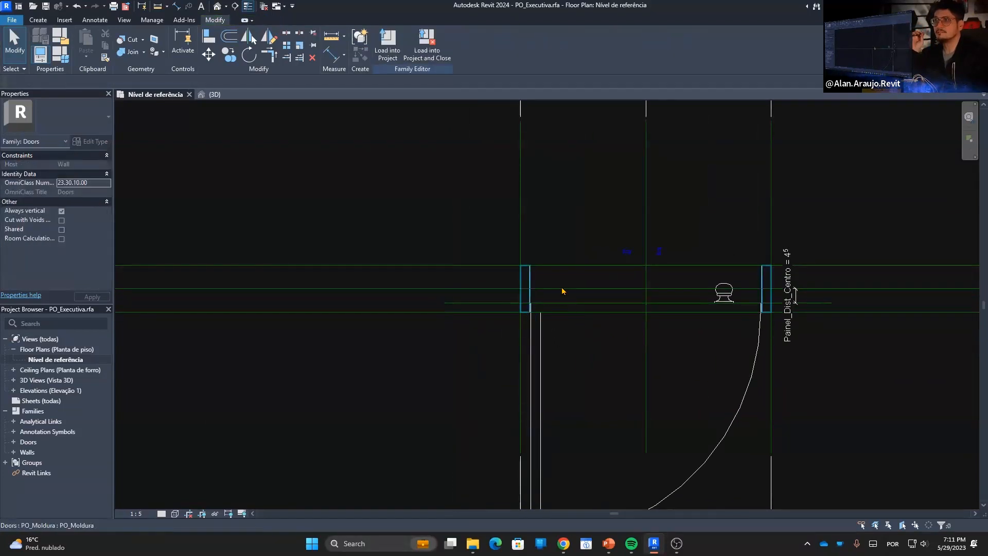
{"action": "scroll", "coordinate": [640, 262], "scroll_direction": "down", "scroll_amount": 3}
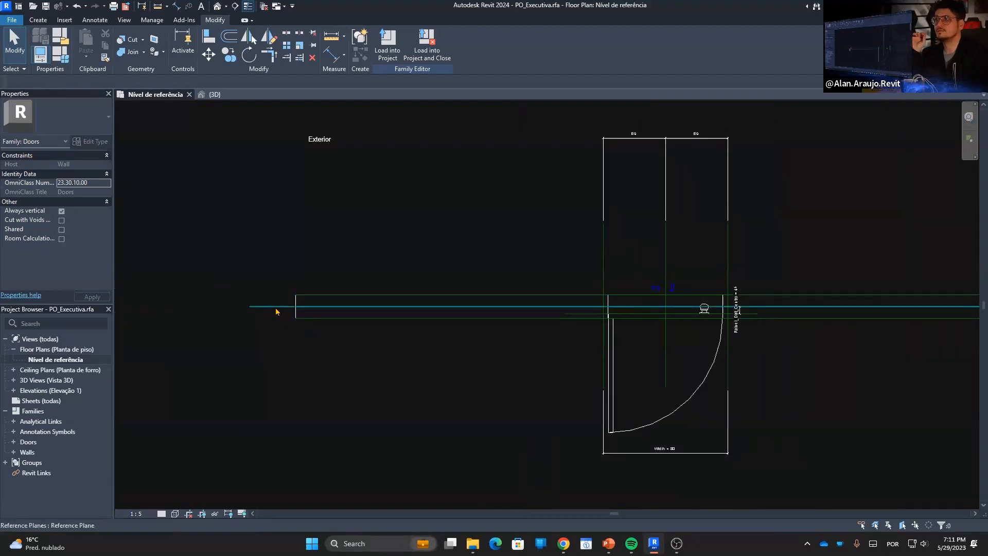
{"action": "left_click", "coordinate": [276, 306]}
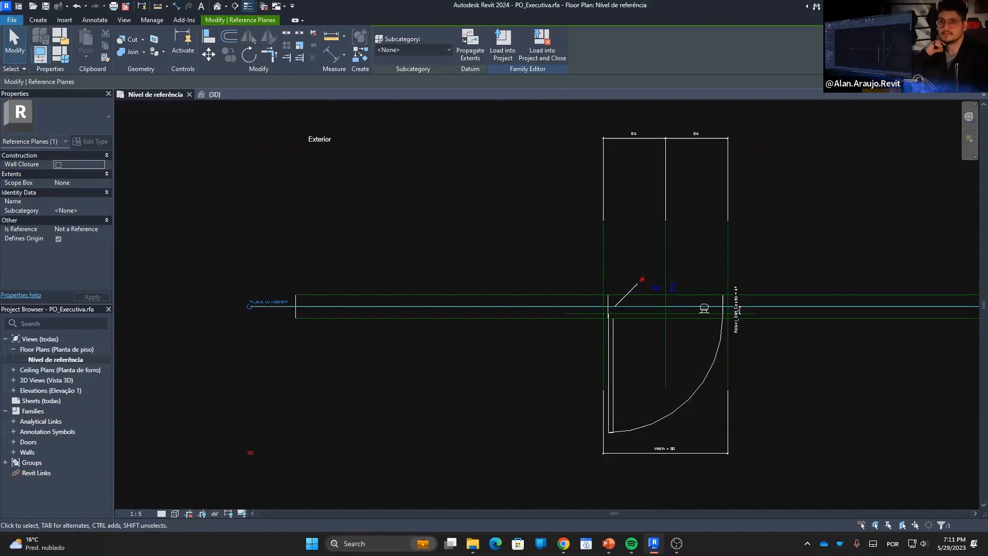
{"action": "middle_click_drag", "start_coordinate": [860, 357], "coordinate": [709, 363]}
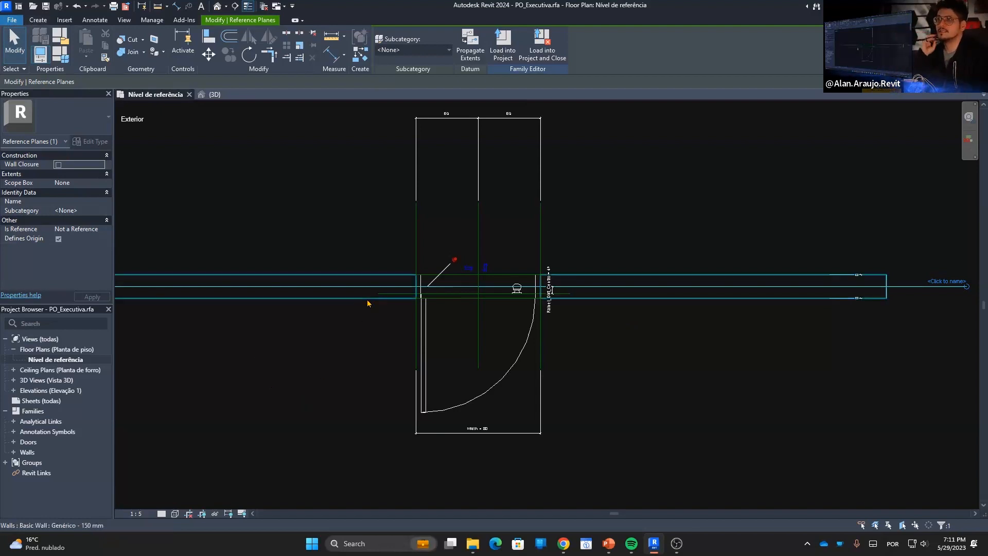
Select the PO_Moldura door frame and inspect its alignment constraints to the centre reference planes.
{"action": "scroll", "coordinate": [368, 301], "scroll_direction": "up", "scroll_amount": 3}
{"action": "left_click", "coordinate": [460, 263]}
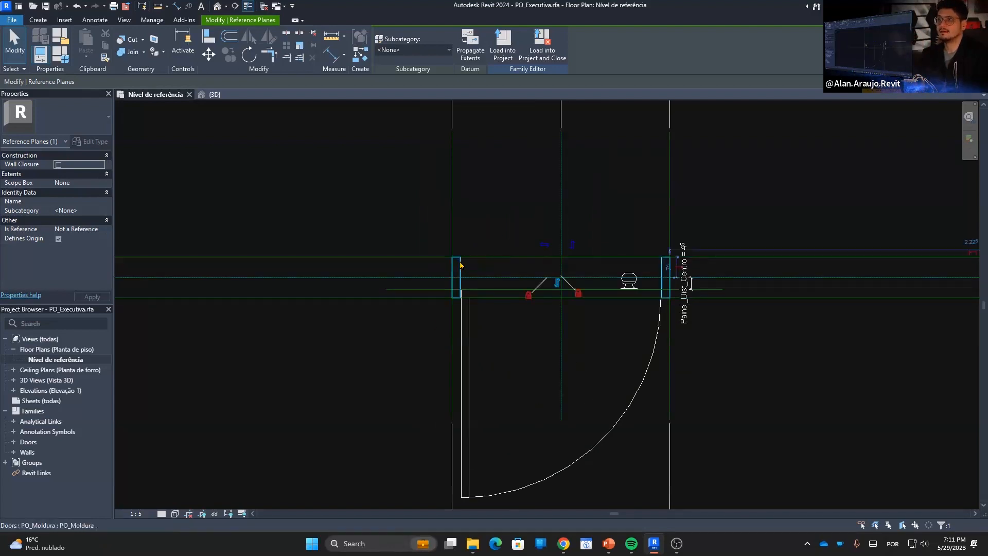
{"action": "scroll", "coordinate": [542, 312], "scroll_direction": "up", "scroll_amount": 3}
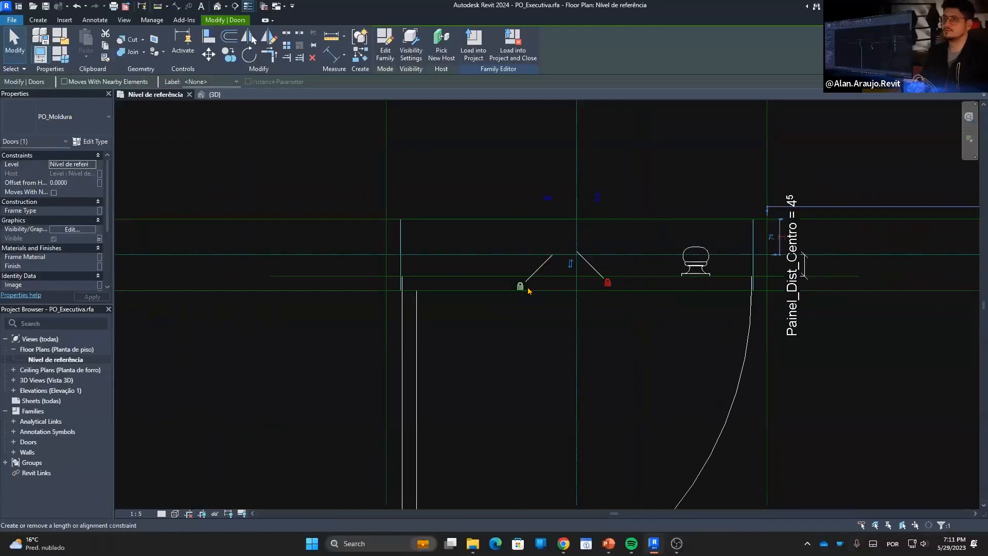
{"action": "left_click", "coordinate": [507, 288]}
{"action": "key", "text": "Escape"}
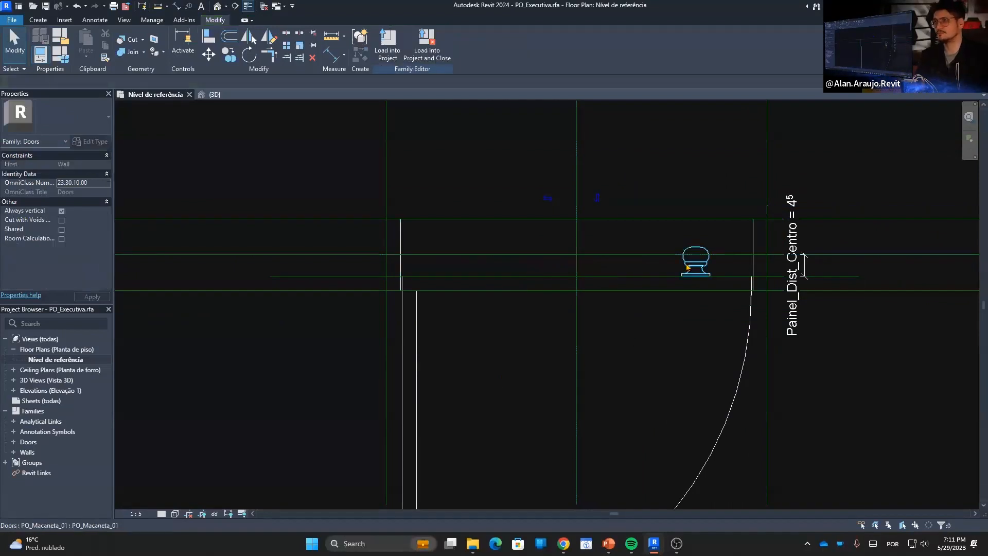
Delete the PO_Macaneta_01 door handle from the plan and view the door from an angle in 3D.
{"action": "left_click", "coordinate": [689, 269]}
{"action": "key", "text": "Delete"}
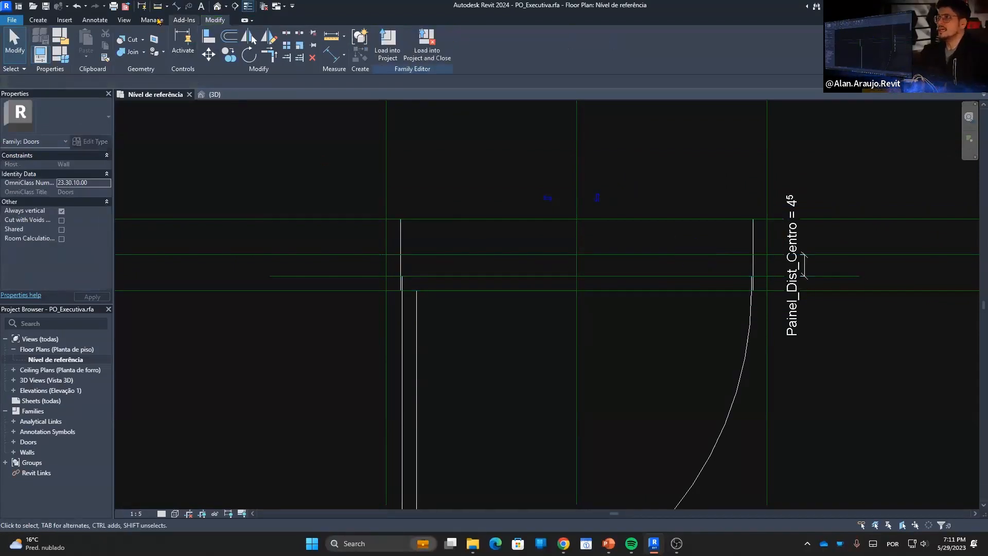
{"action": "left_click", "coordinate": [217, 6]}
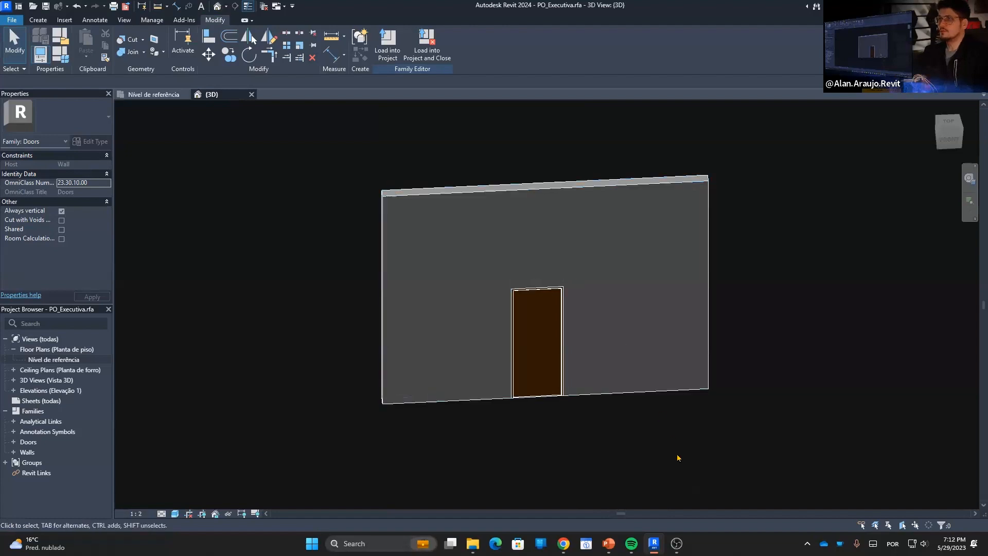
{"action": "middle_click_drag", "start_coordinate": [625, 445], "coordinate": [656, 433], "text": "shift"}
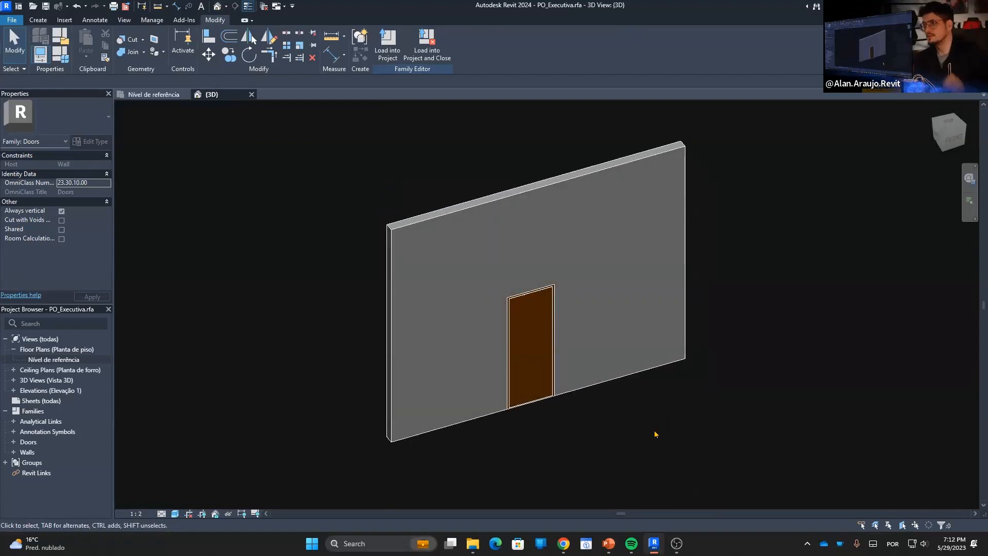
{"action": "middle_click_drag", "start_coordinate": [607, 443], "coordinate": [571, 424]}
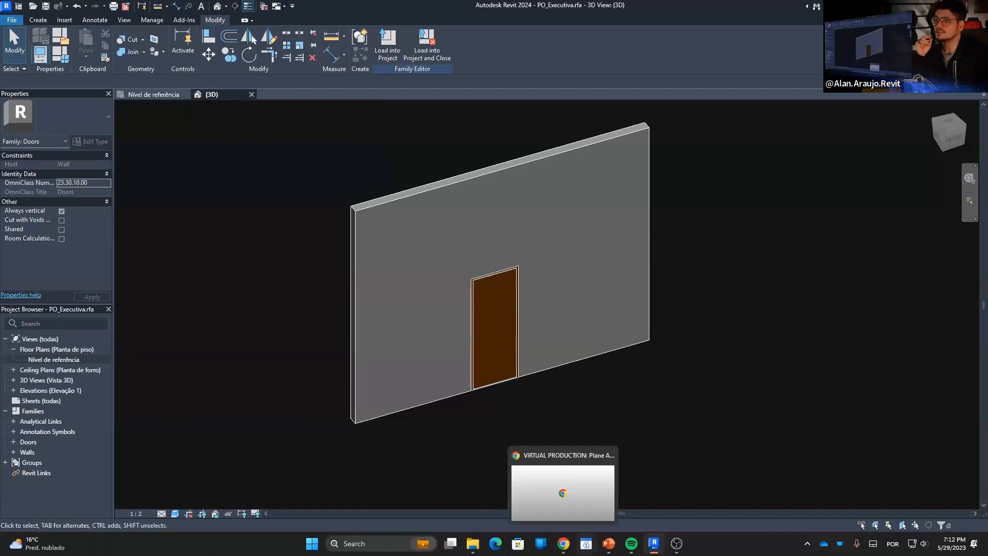
Switch to the PowerPoint slide show to view the agenda slide, and return to Revit to select the PO_Painel door panel.
{"action": "mouse_move", "coordinate": [608, 543]}
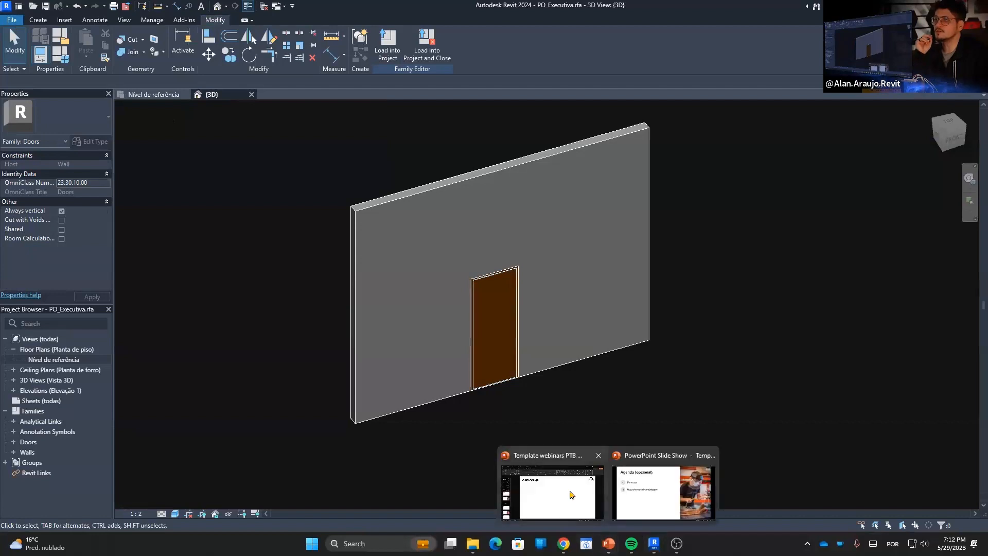
{"action": "left_click", "coordinate": [660, 491]}
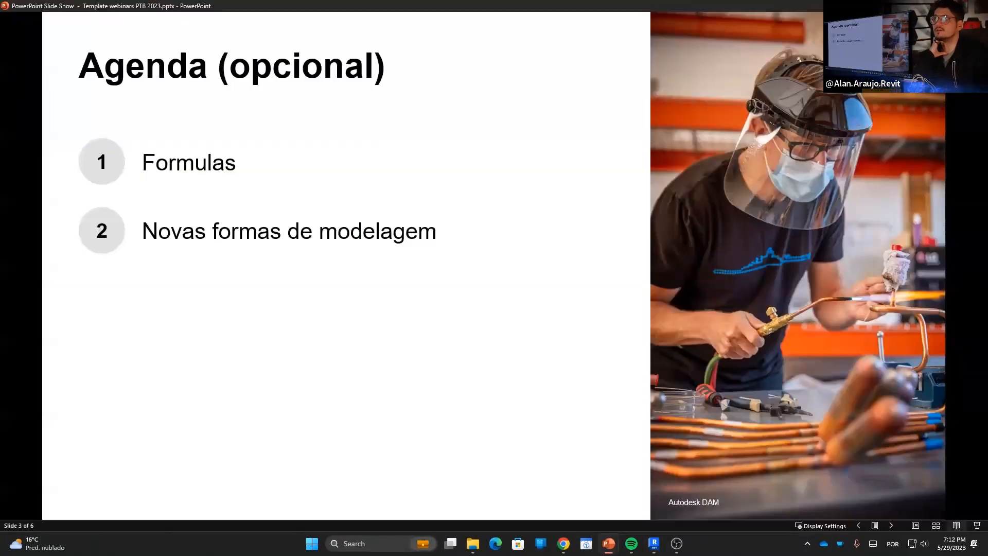
{"action": "key", "text": "alt+Tab"}
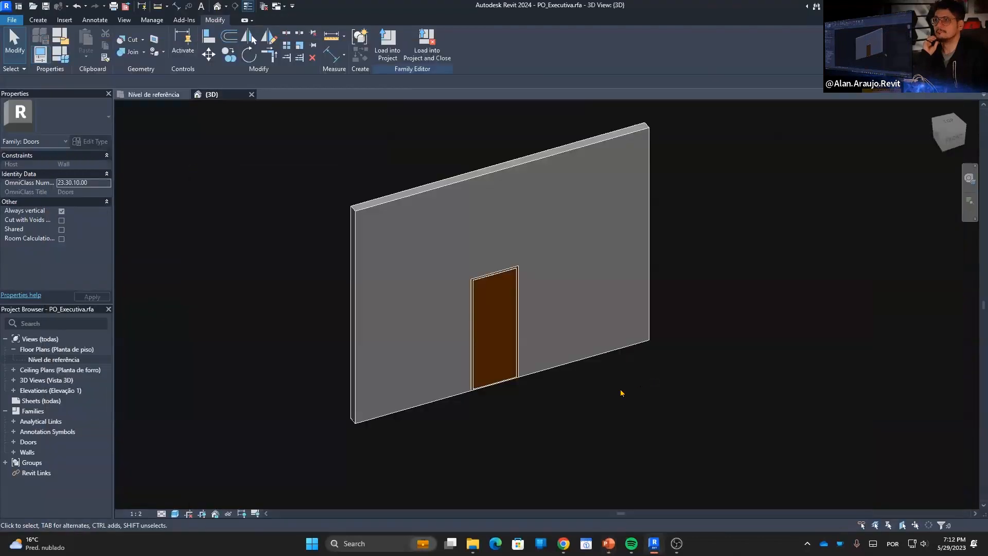
{"action": "left_click", "coordinate": [501, 325]}
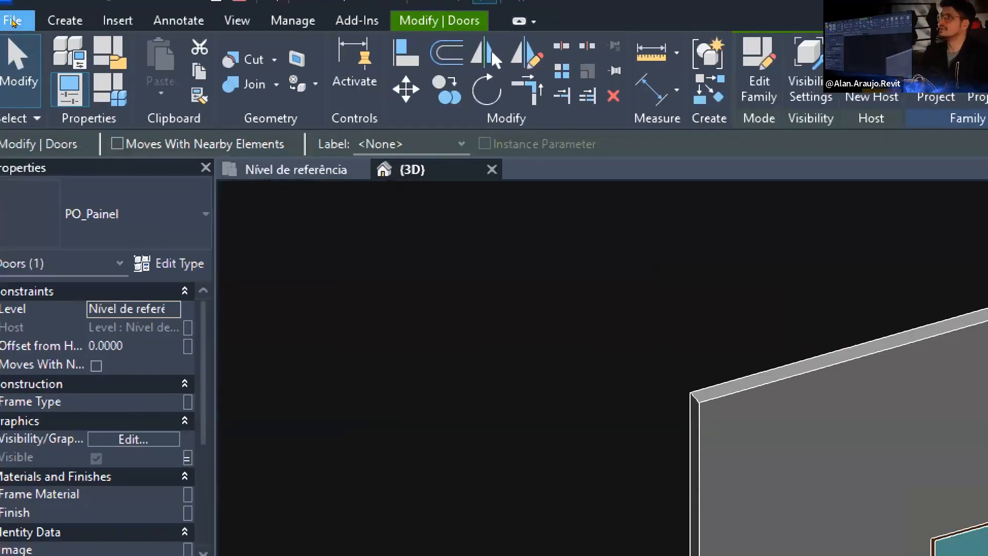
Start a new family and pick Generic Model.rft from the English-Imperial templates.
{"action": "left_click", "coordinate": [12, 20]}
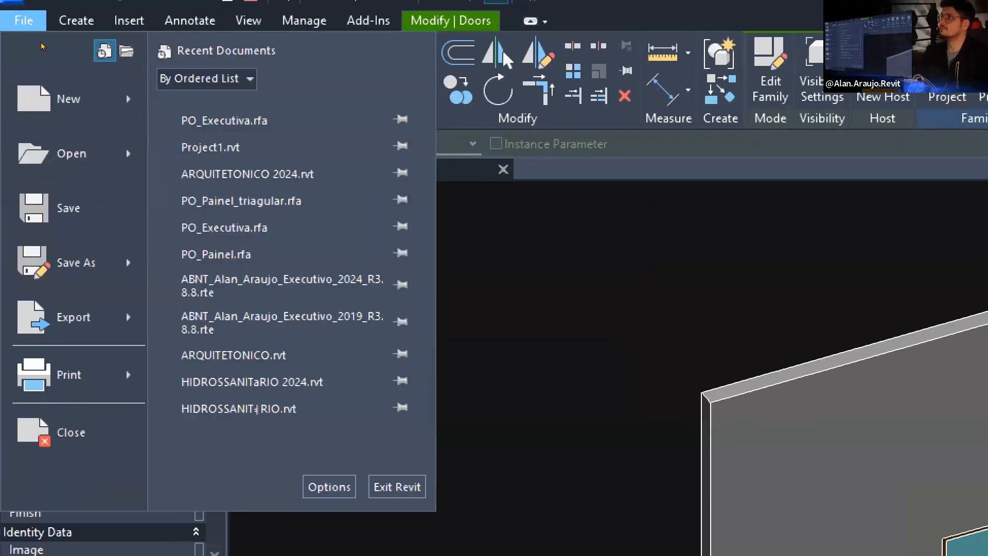
{"action": "mouse_move", "coordinate": [127, 93]}
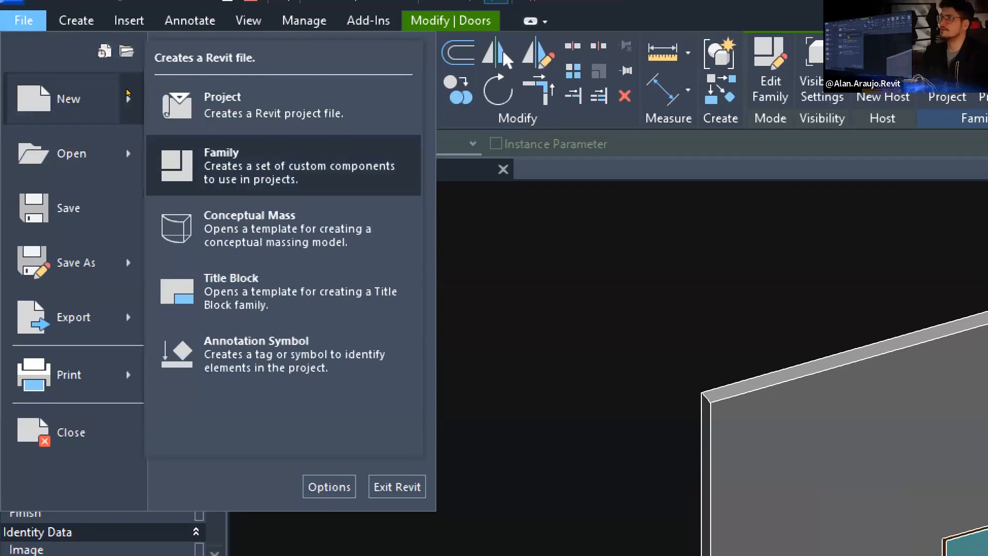
{"action": "left_click", "coordinate": [206, 165]}
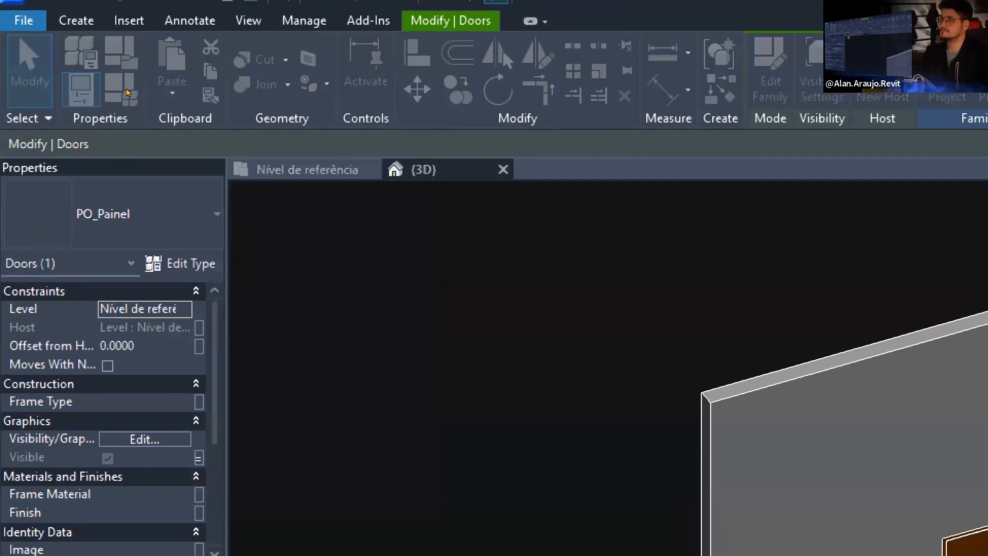
{"action": "scroll", "coordinate": [278, 351], "scroll_direction": "down", "scroll_amount": 7}
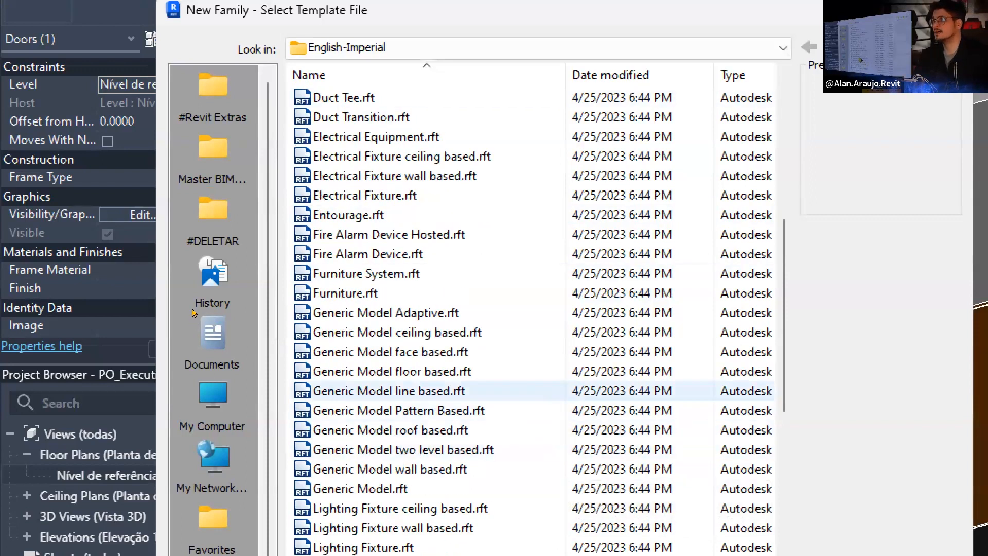
{"action": "left_click", "coordinate": [396, 489]}
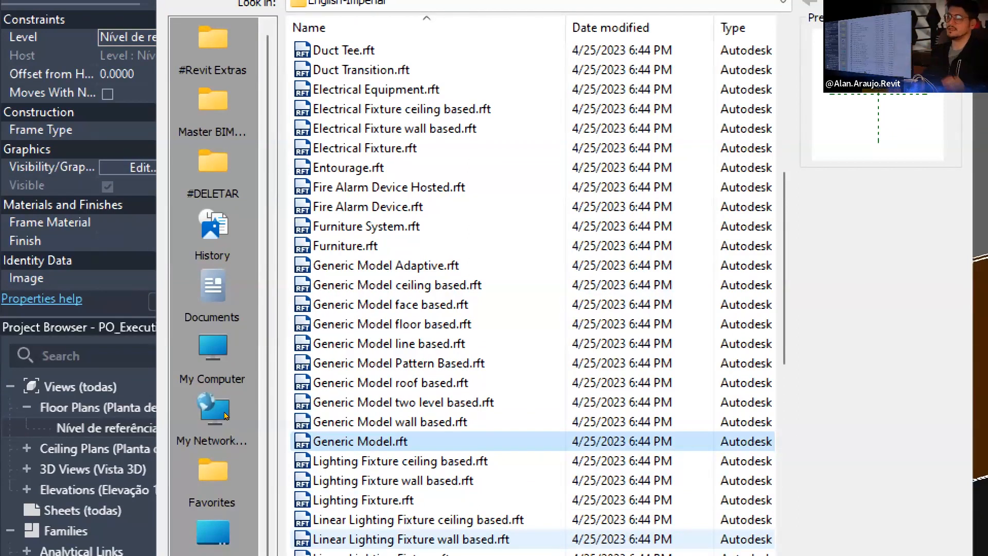
Browse the family template list, picking Door.rft and Generic Model.rft in turn to compare them.
{"action": "scroll", "coordinate": [385, 539], "scroll_direction": "down", "scroll_amount": 7}
{"action": "scroll", "coordinate": [442, 206], "scroll_direction": "down", "scroll_amount": 2}
{"action": "scroll", "coordinate": [442, 206], "scroll_direction": "up", "scroll_amount": 12}
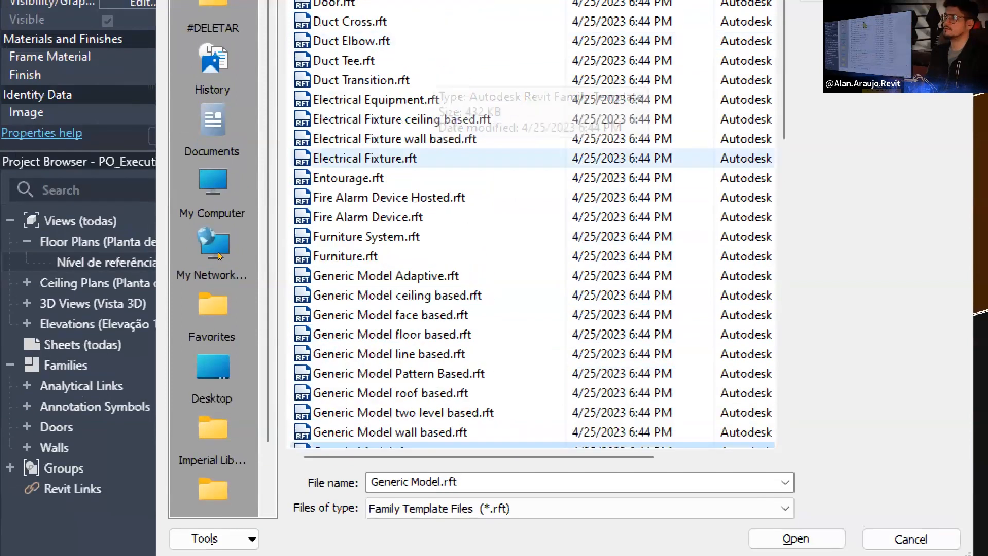
{"action": "scroll", "coordinate": [442, 206], "scroll_direction": "up", "scroll_amount": 2}
{"action": "left_click", "coordinate": [334, 120]}
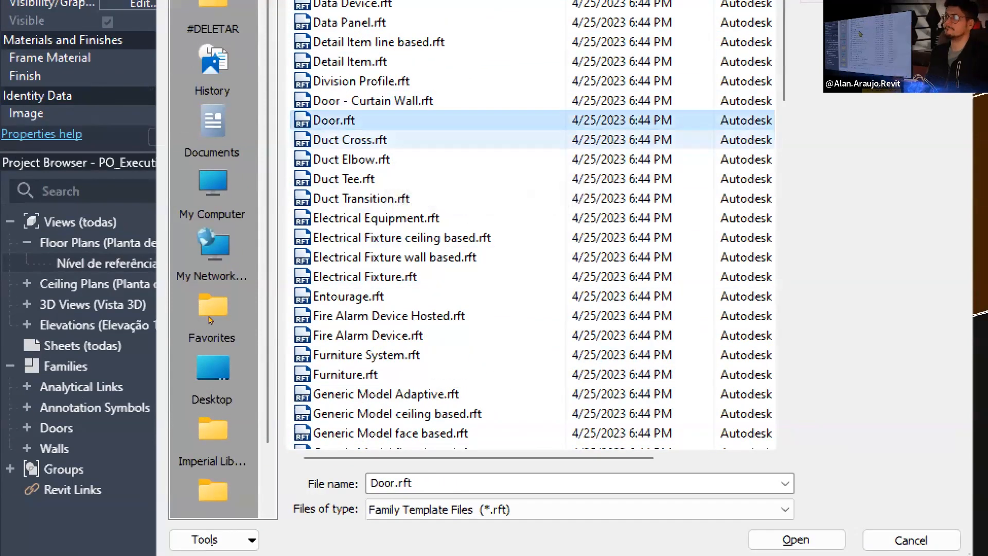
{"action": "scroll", "coordinate": [442, 206], "scroll_direction": "down", "scroll_amount": 6}
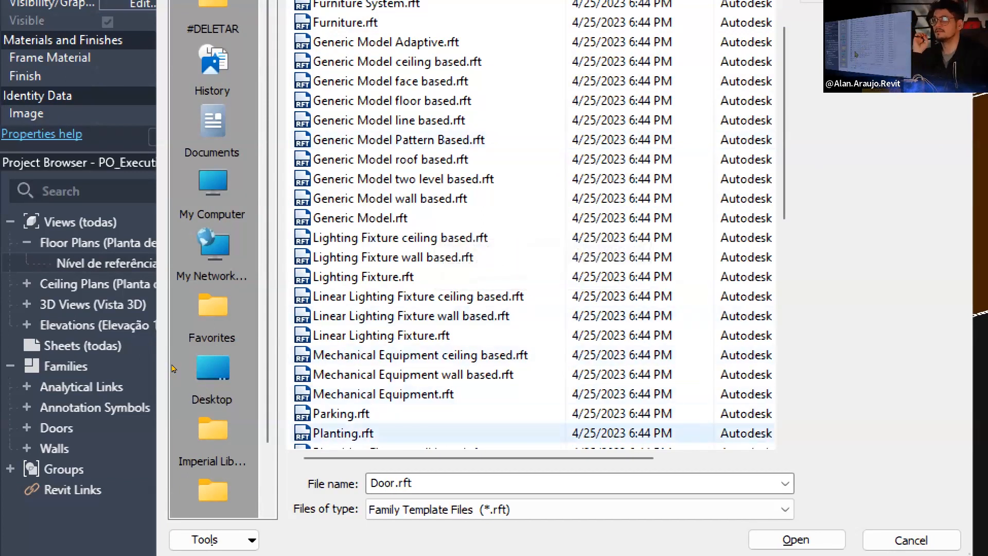
{"action": "left_click", "coordinate": [360, 218]}
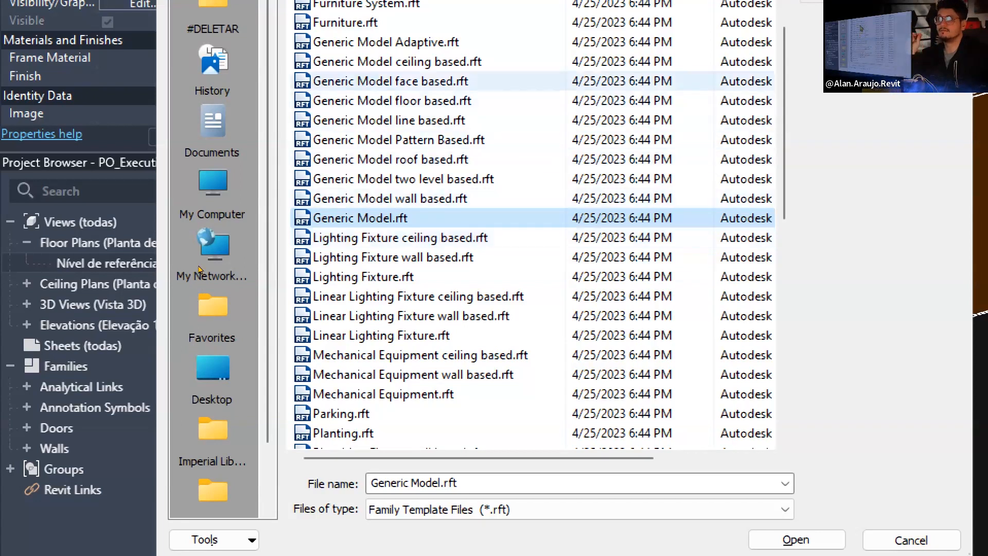
Preview the Generic Model templates: face based, Adaptive, ceiling based, floor based, line based and Pattern Based.
{"action": "left_click", "coordinate": [390, 81]}
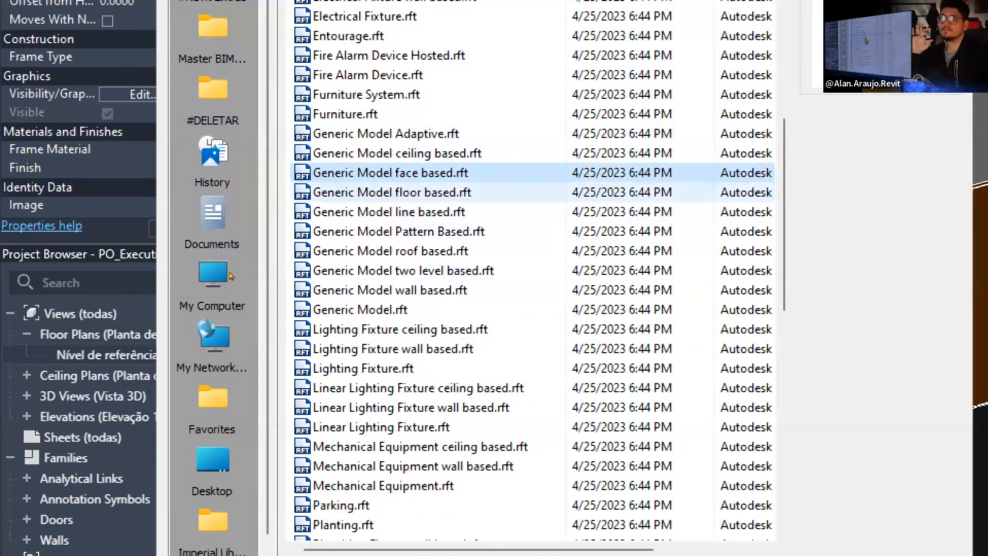
{"action": "left_click", "coordinate": [385, 133]}
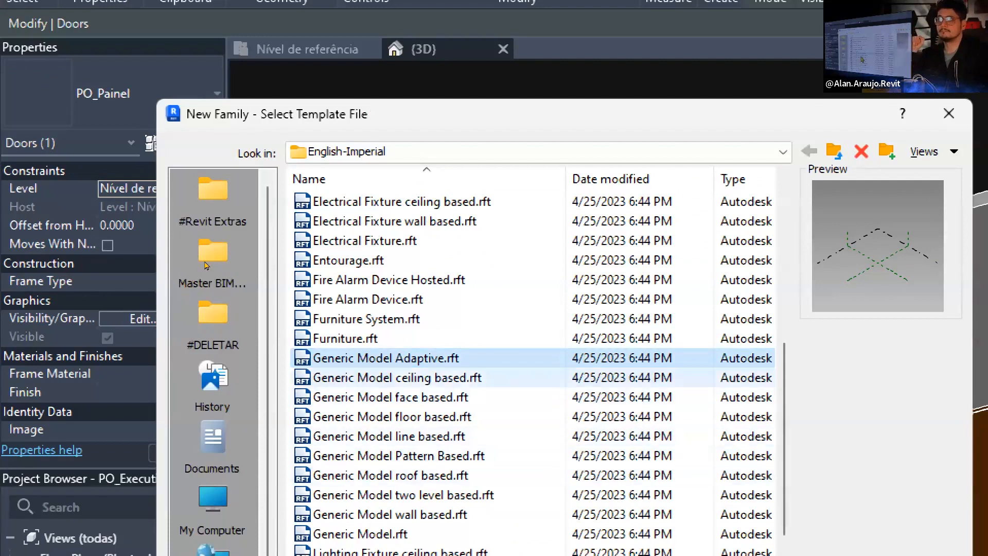
{"action": "left_click", "coordinate": [396, 377]}
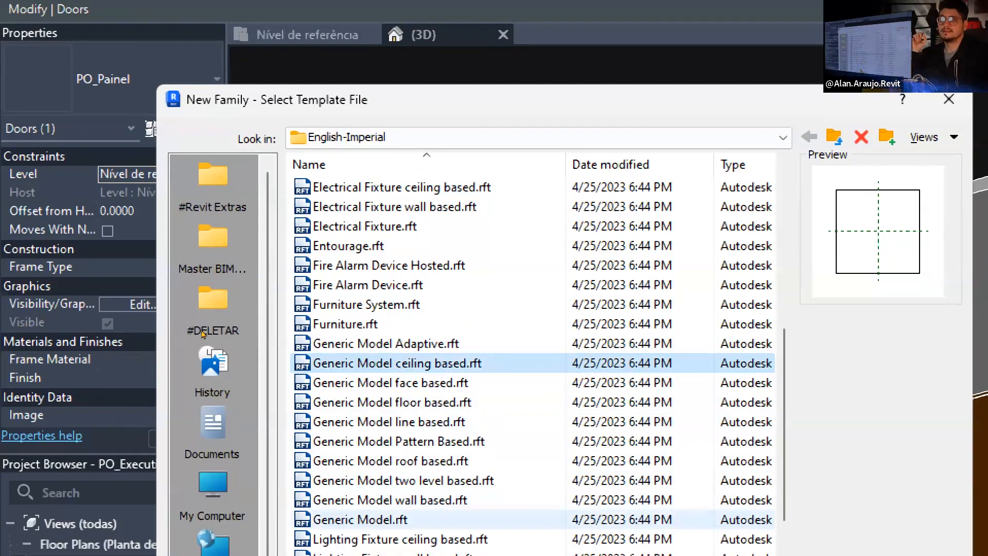
{"action": "key", "text": "Down"}
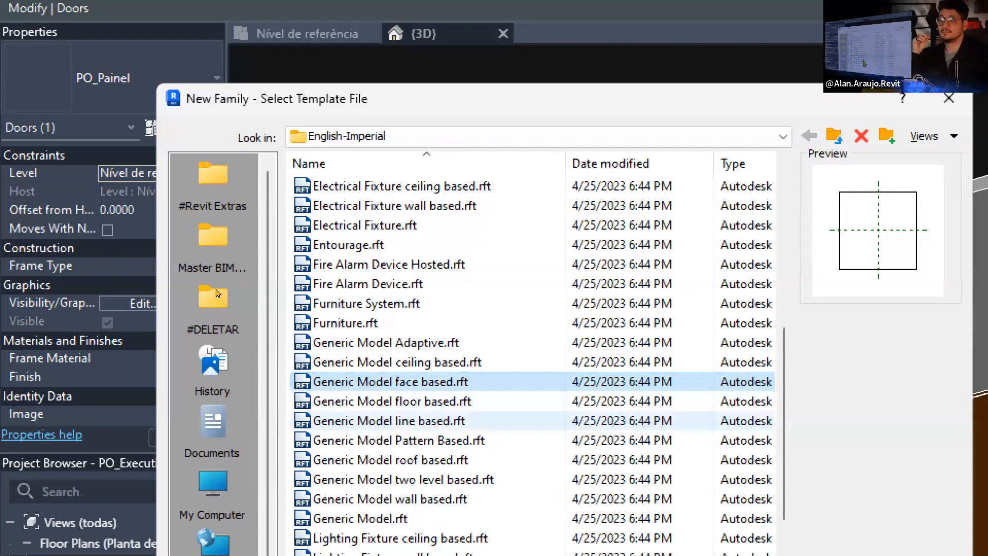
{"action": "key", "text": "Down"}
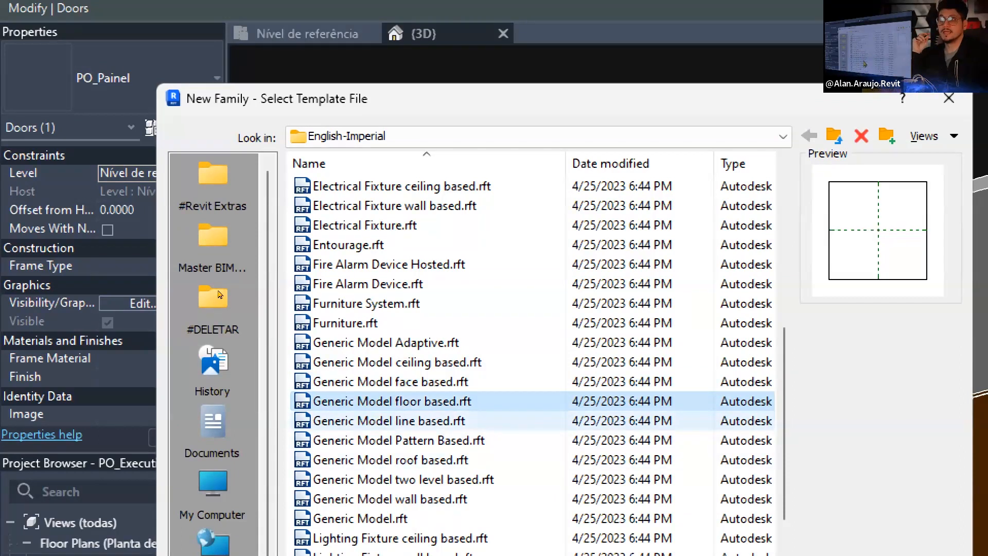
{"action": "key", "text": "Down"}
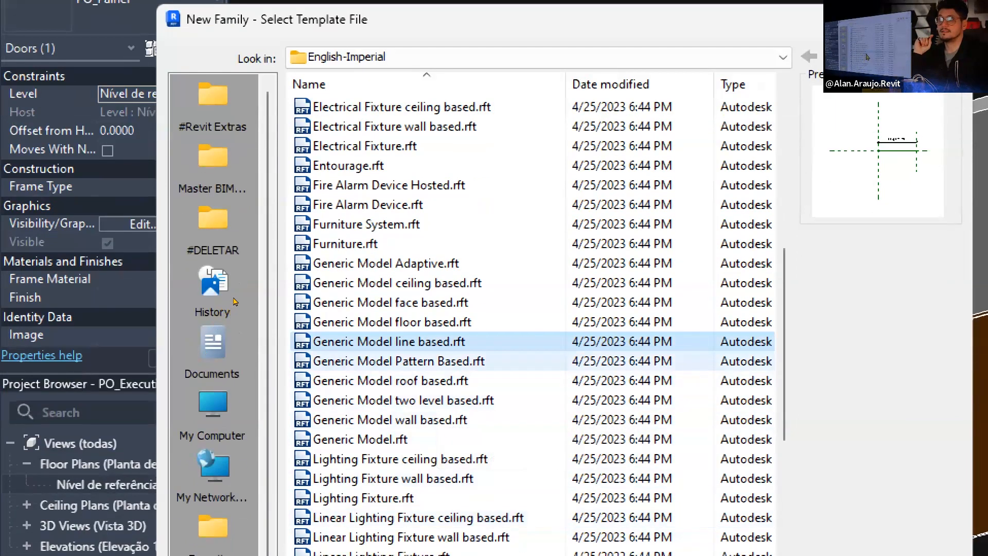
{"action": "key", "text": "Down"}
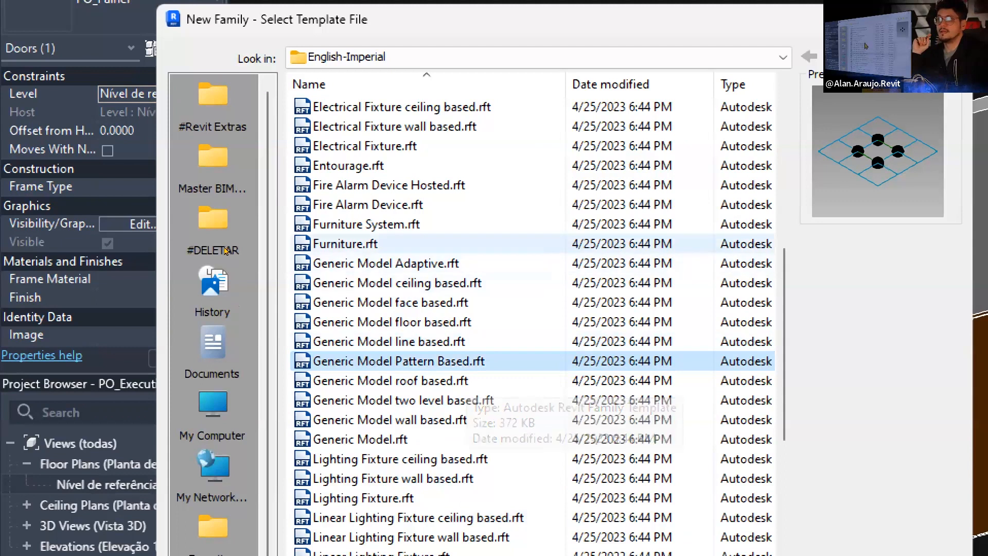
Compare the previews of the Generic Model templates from Adaptive through Pattern Based, moving back and forth between them.
{"action": "key", "text": "Up"}
{"action": "key", "text": "Up"}
{"action": "key", "text": "Up"}
{"action": "key", "text": "Up"}
{"action": "key", "text": "Up"}
{"action": "key", "text": "Down"}
{"action": "key", "text": "Down"}
{"action": "key", "text": "Down"}
{"action": "key", "text": "Down"}
{"action": "key", "text": "Down"}
{"action": "key", "text": "Up"}
{"action": "key", "text": "Up"}
{"action": "key", "text": "Up"}
{"action": "key", "text": "Up"}
{"action": "key", "text": "Up"}
{"action": "key", "text": "Down"}
{"action": "key", "text": "Down"}
{"action": "key", "text": "Down"}
{"action": "key", "text": "Down"}
{"action": "key", "text": "Down"}
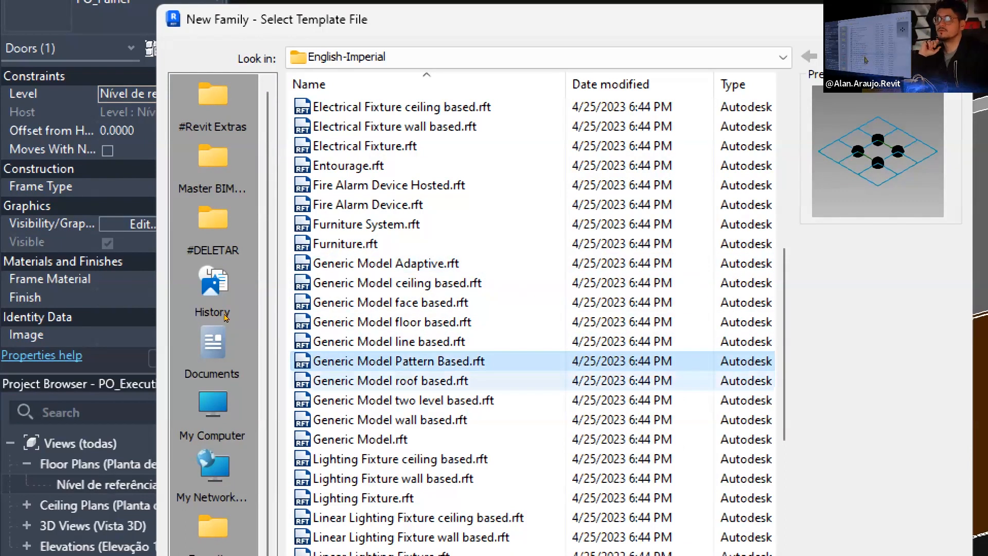
Preview the Generic Model roof based, two level based and wall based templates, then the plain Generic Model.rft.
{"action": "key", "text": "Down"}
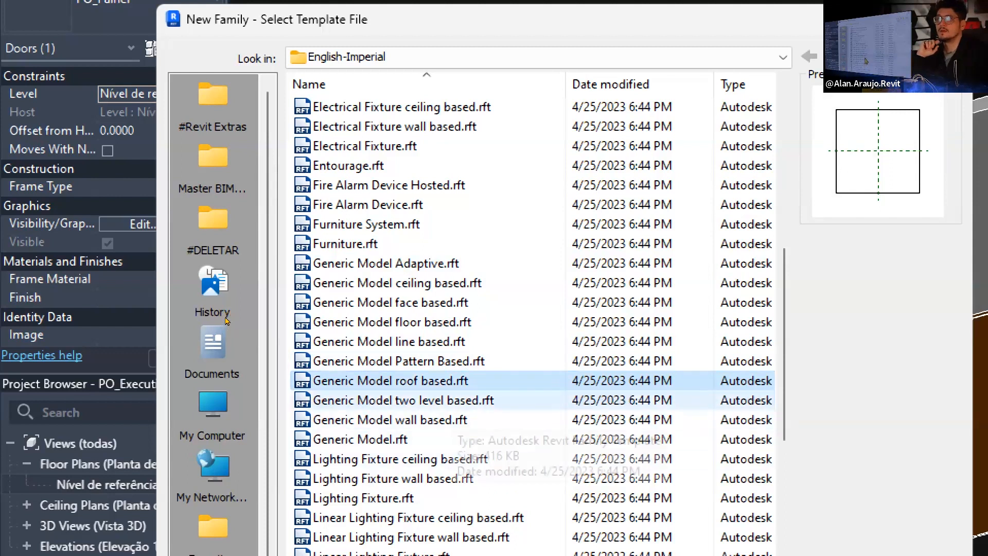
{"action": "key", "text": "Down"}
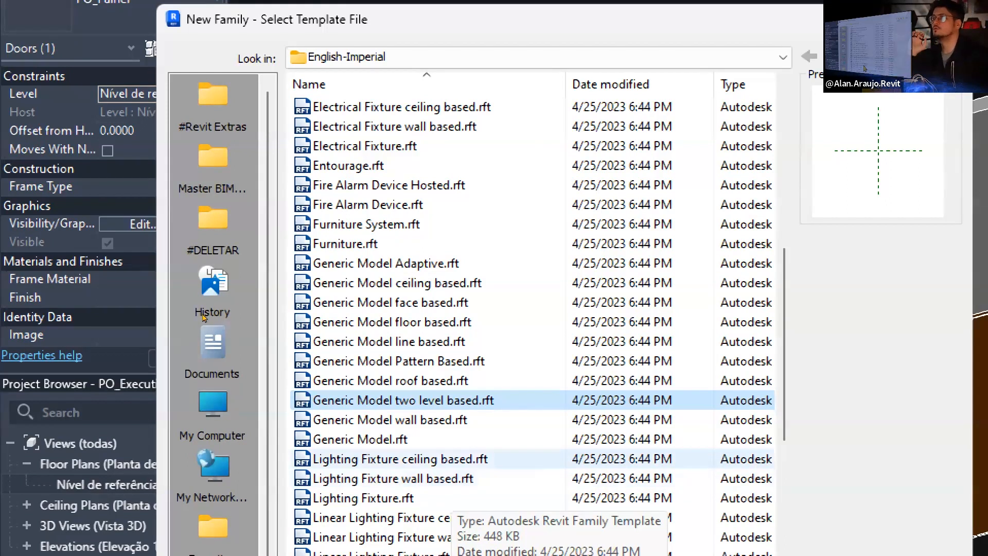
{"action": "left_click", "coordinate": [390, 419]}
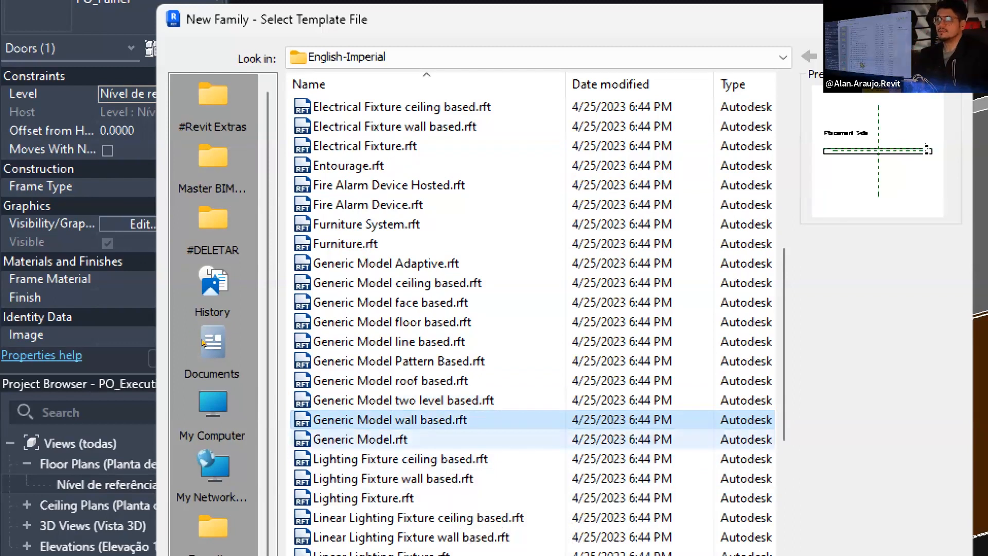
{"action": "left_click", "coordinate": [390, 439]}
Browse the templates below Generic Model.rft, previewing those from Parking.rft to Plumbing Fixture.rft.
{"action": "scroll", "coordinate": [390, 519], "scroll_direction": "down", "scroll_amount": 4}
{"action": "scroll", "coordinate": [228, 375], "scroll_direction": "down", "scroll_amount": 2}
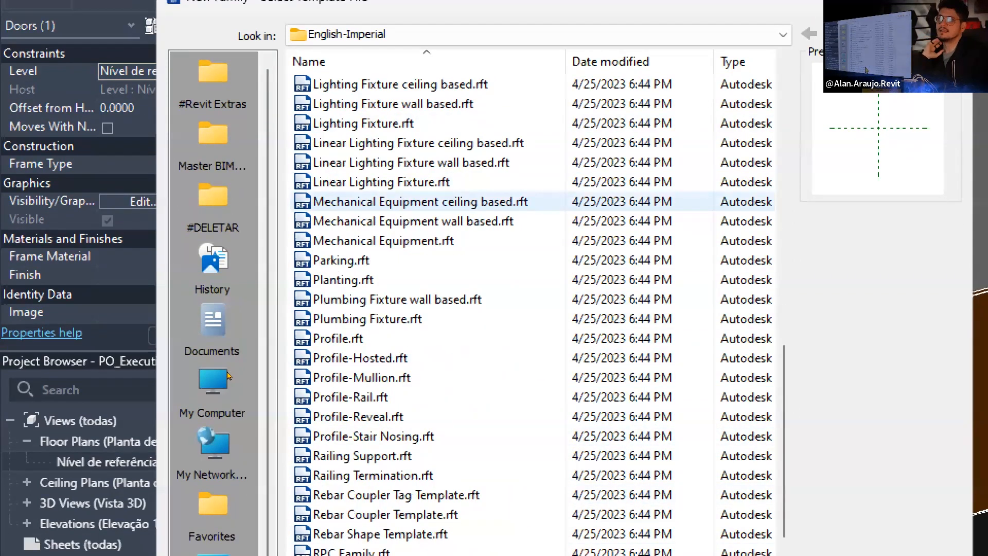
{"action": "scroll", "coordinate": [228, 375], "scroll_direction": "up", "scroll_amount": 2}
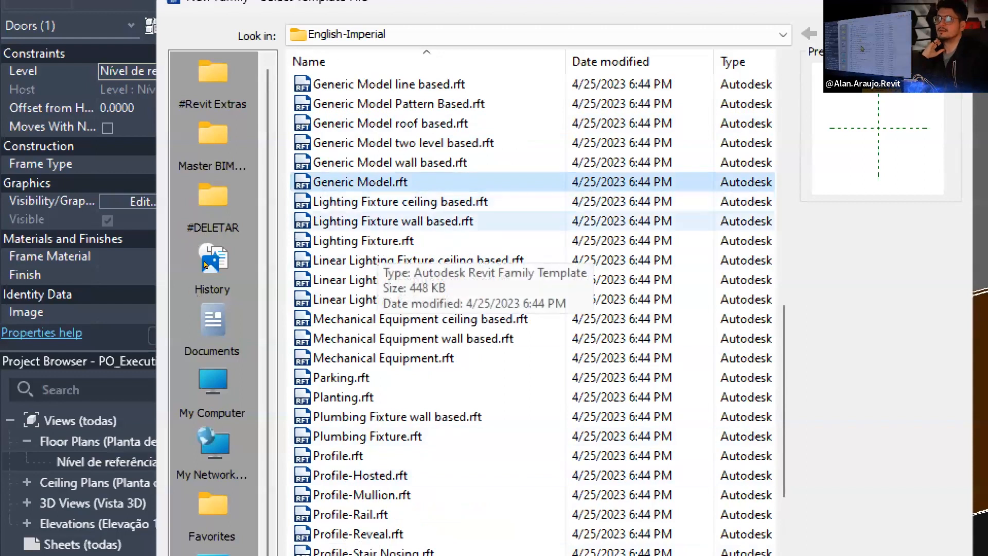
{"action": "left_click", "coordinate": [370, 318]}
{"action": "left_click", "coordinate": [391, 377]}
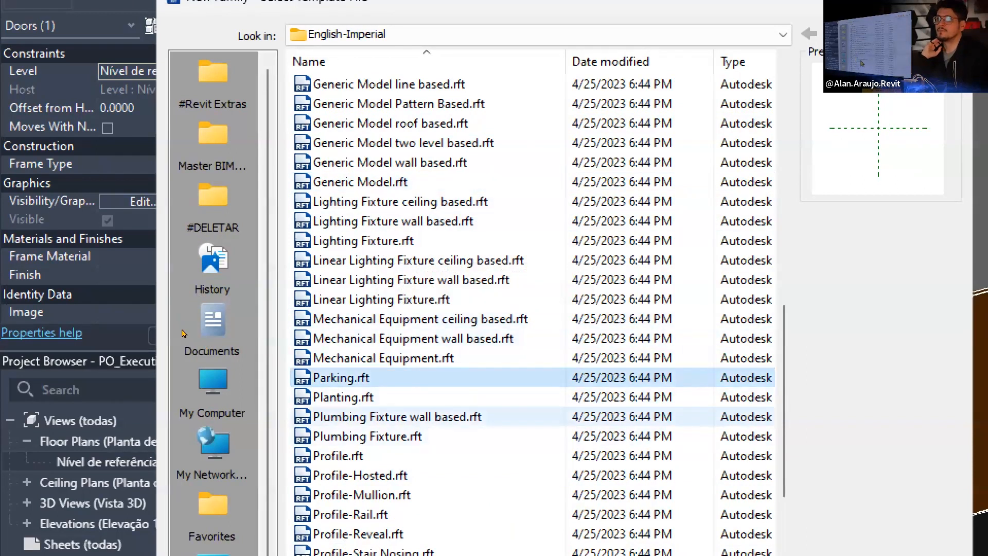
{"action": "key", "text": "Down"}
{"action": "key", "text": "Down"}
{"action": "key", "text": "Down"}
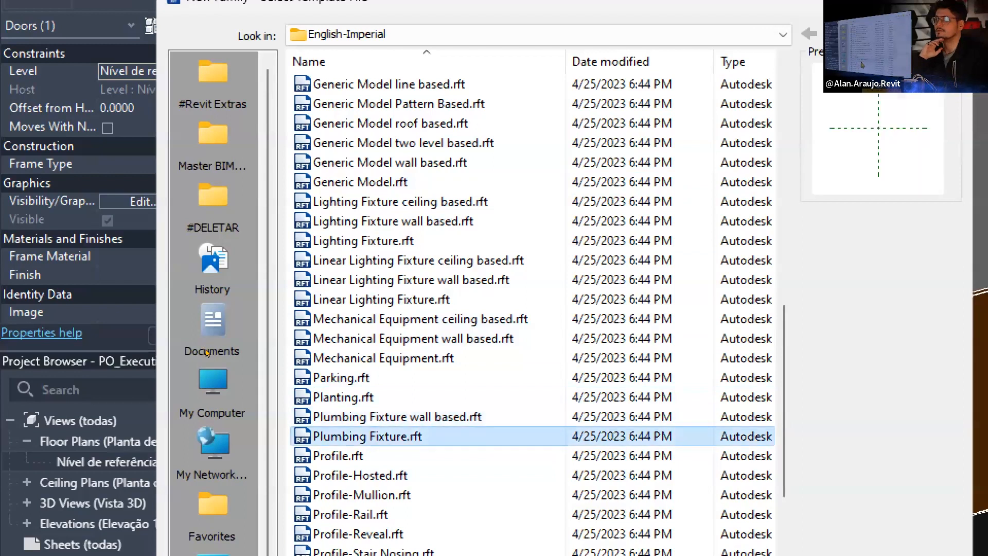
Preview the Profile family templates, going as far as Profile-Rail.rft and back.
{"action": "scroll", "coordinate": [203, 329], "scroll_direction": "down", "scroll_amount": 3}
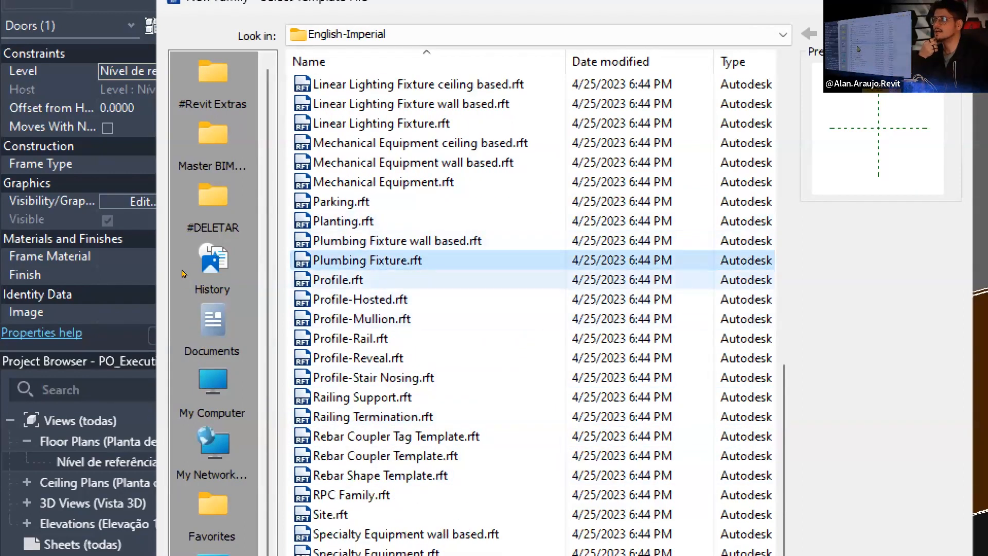
{"action": "key", "text": "Down"}
{"action": "key", "text": "Down"}
{"action": "key", "text": "Down"}
{"action": "key", "text": "Down"}
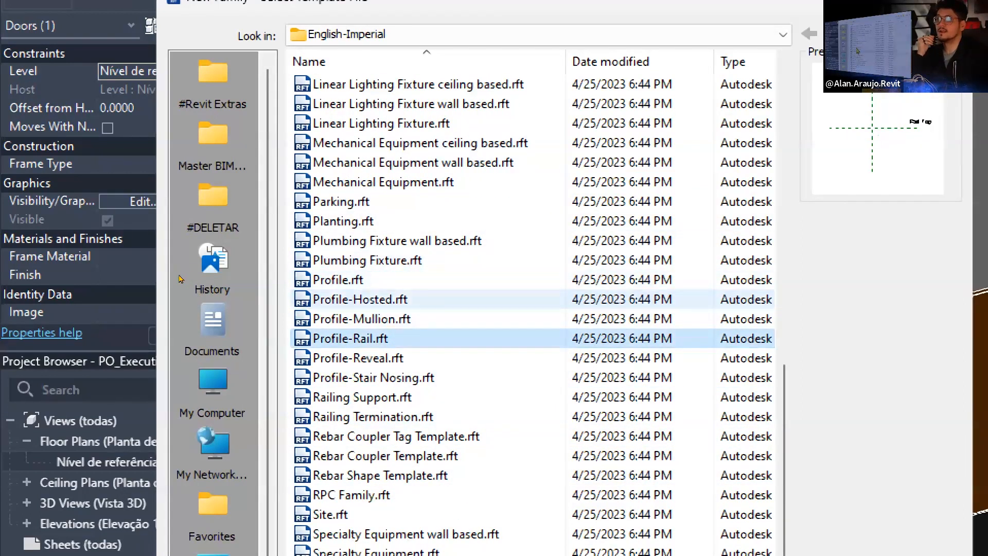
{"action": "key", "text": "Up"}
{"action": "key", "text": "Up"}
{"action": "key", "text": "Up"}
Create a new family from the Generic Model face based.rft template.
{"action": "scroll", "coordinate": [203, 308], "scroll_direction": "up", "scroll_amount": 5}
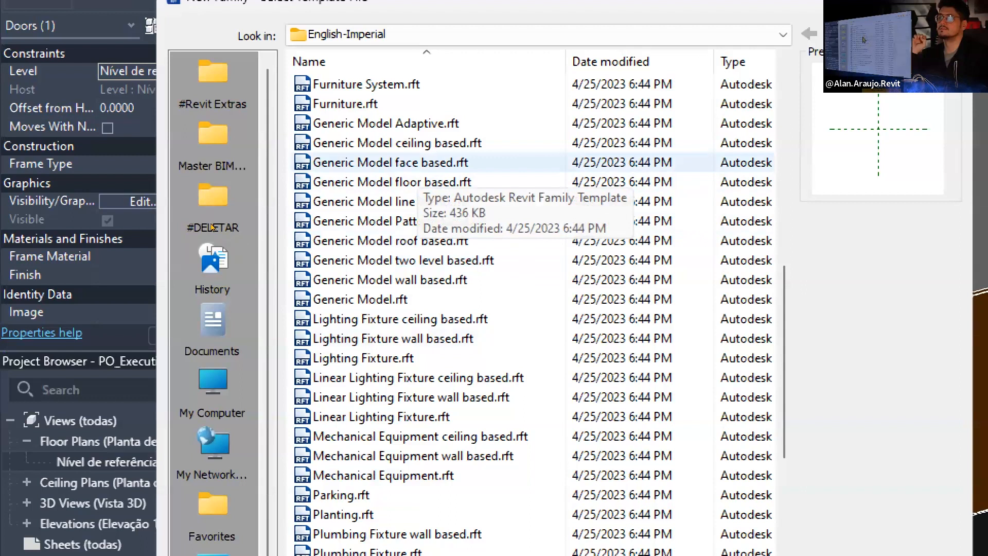
{"action": "left_click", "coordinate": [417, 163]}
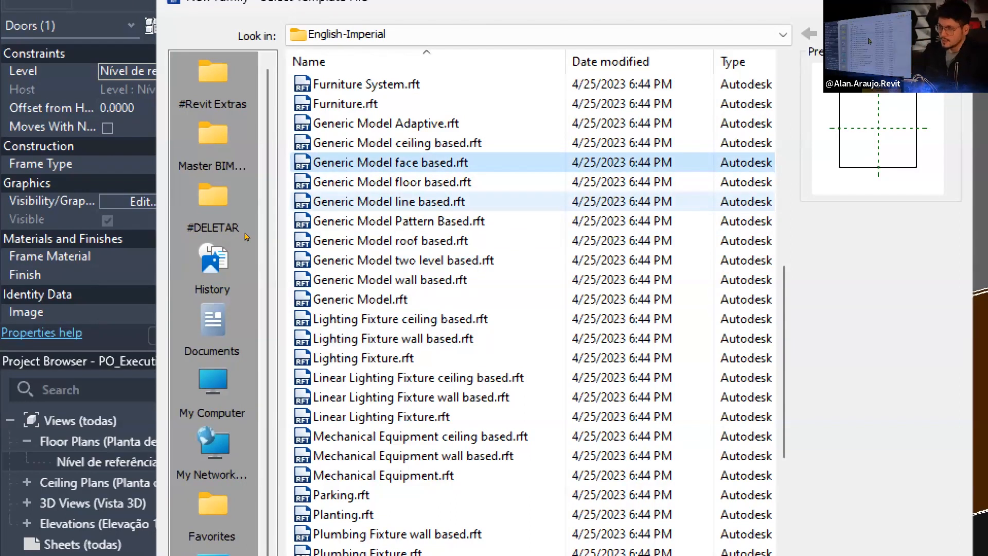
{"action": "double_click", "coordinate": [391, 162]}
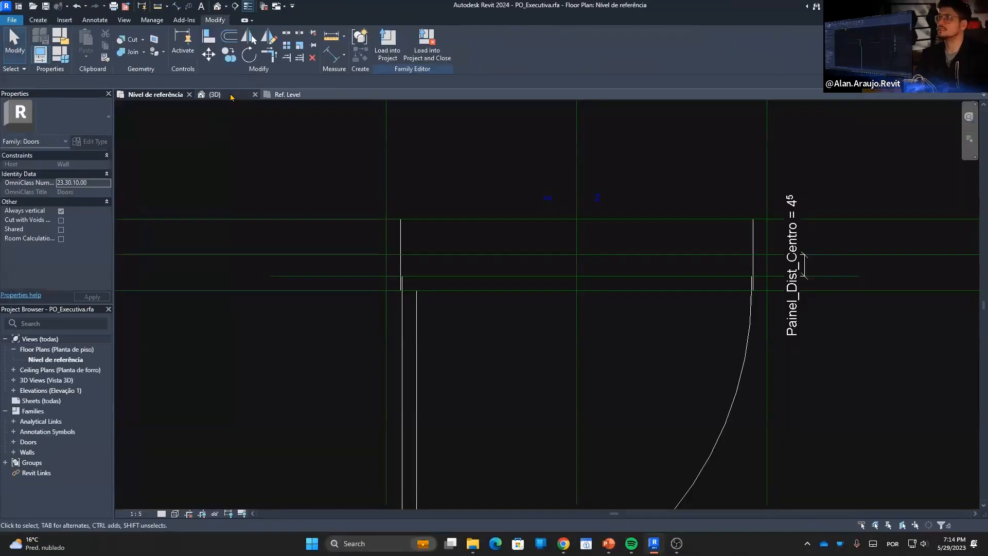
Inspect the door panel in PO_Executiva's 3D view and return to the new family's Ref. Level plan.
{"action": "left_click", "coordinate": [211, 94]}
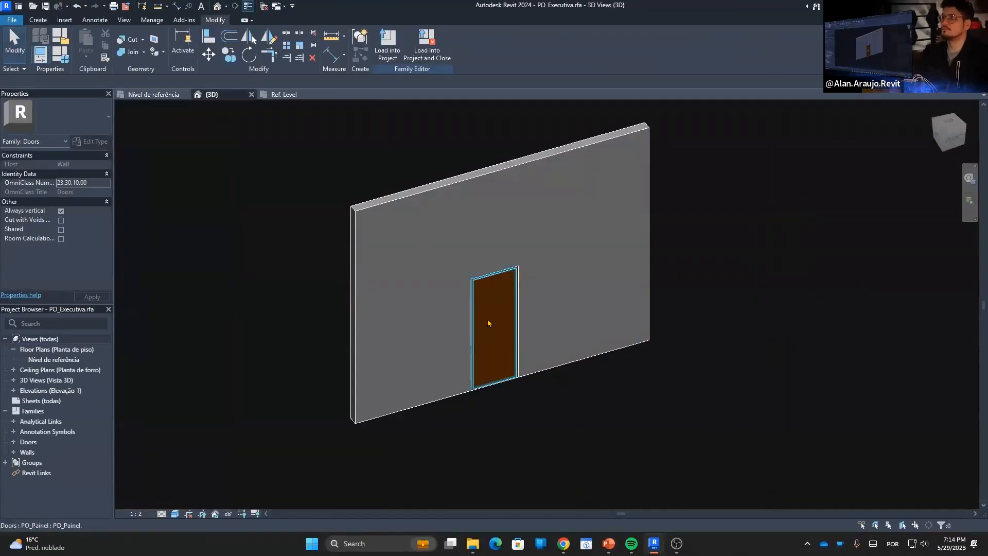
{"action": "scroll", "coordinate": [508, 339], "scroll_direction": "up", "scroll_amount": 3}
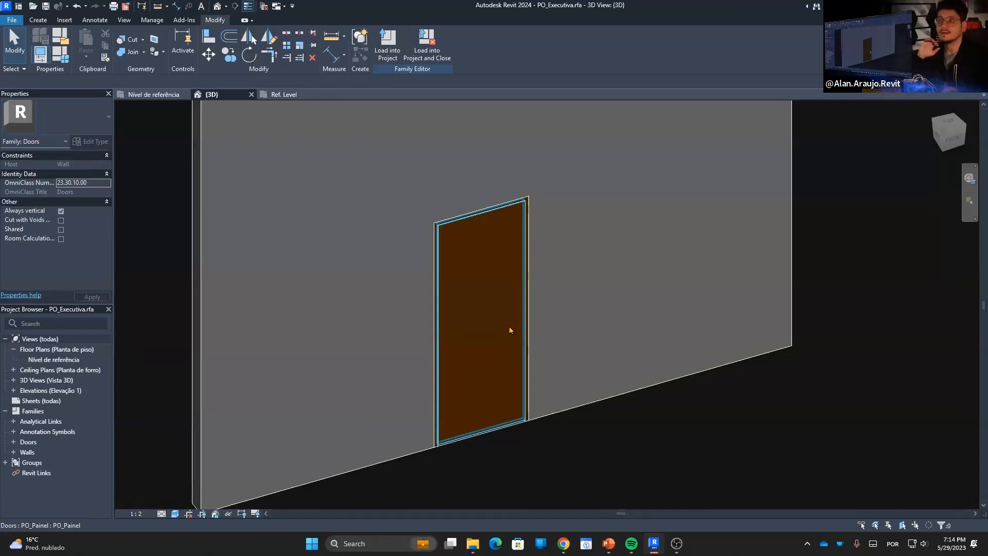
{"action": "left_click", "coordinate": [293, 97]}
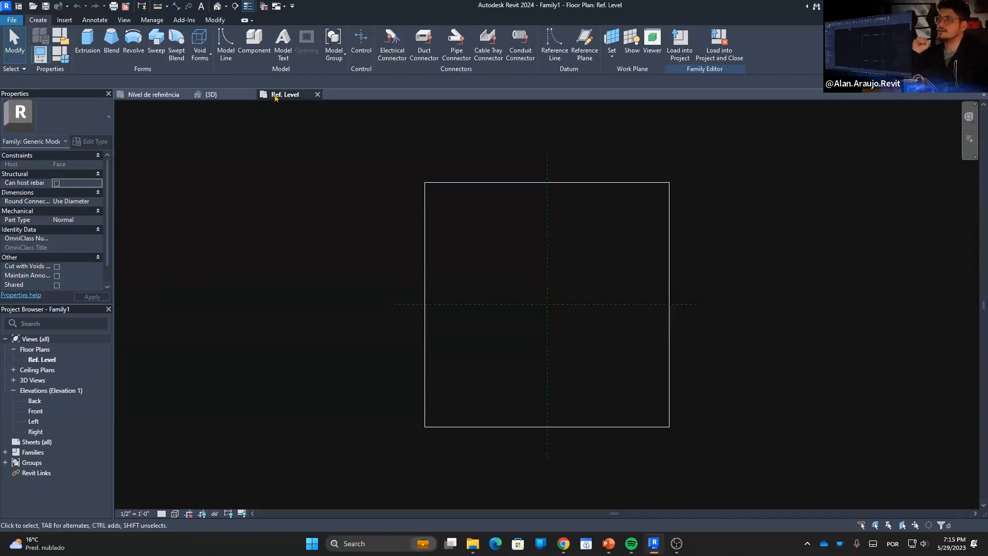
Open the new family's 3D view, View 1.
{"action": "left_click", "coordinate": [43, 360]}
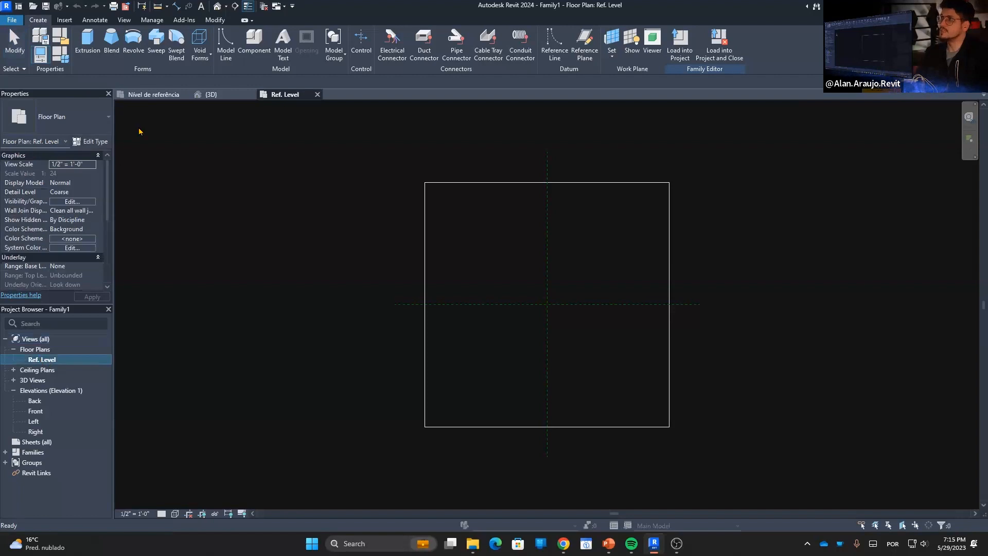
{"action": "double_click", "coordinate": [34, 381]}
{"action": "double_click", "coordinate": [37, 390]}
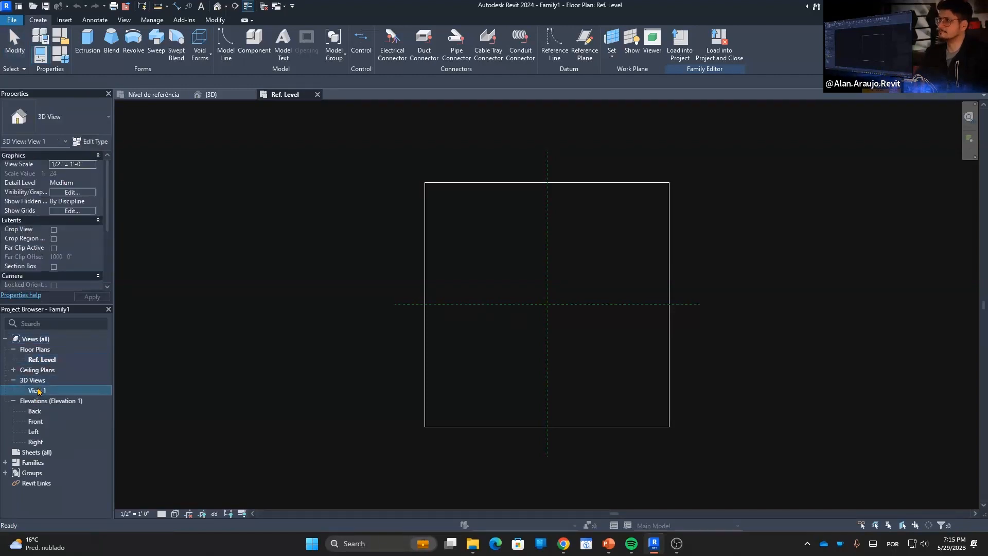
{"action": "left_click", "coordinate": [504, 337]}
{"action": "left_click", "coordinate": [305, 436]}
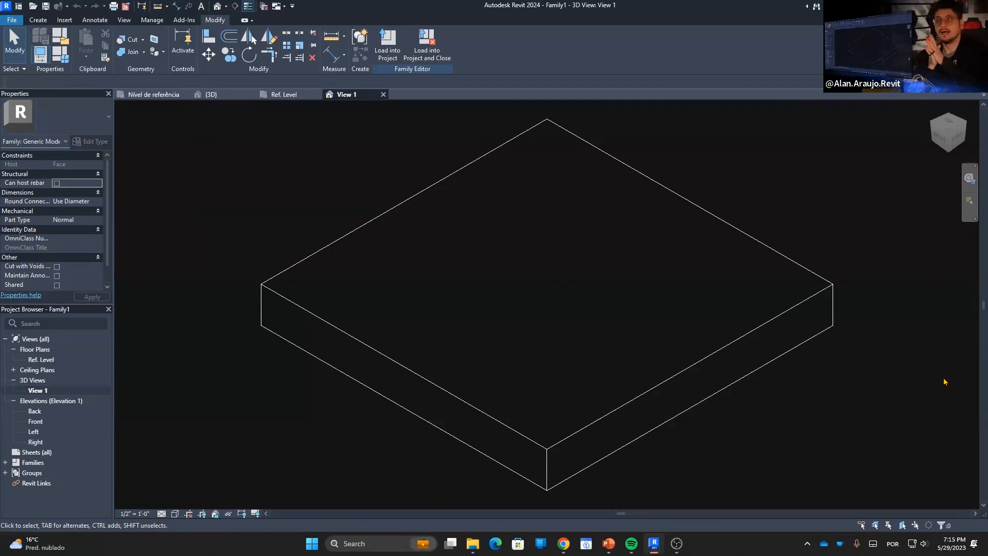
Select the template's host extrusion in the 3D view to examine it, and clear the selection.
{"action": "left_click", "coordinate": [770, 336]}
{"action": "left_click", "coordinate": [771, 363]}
{"action": "left_click", "coordinate": [751, 332]}
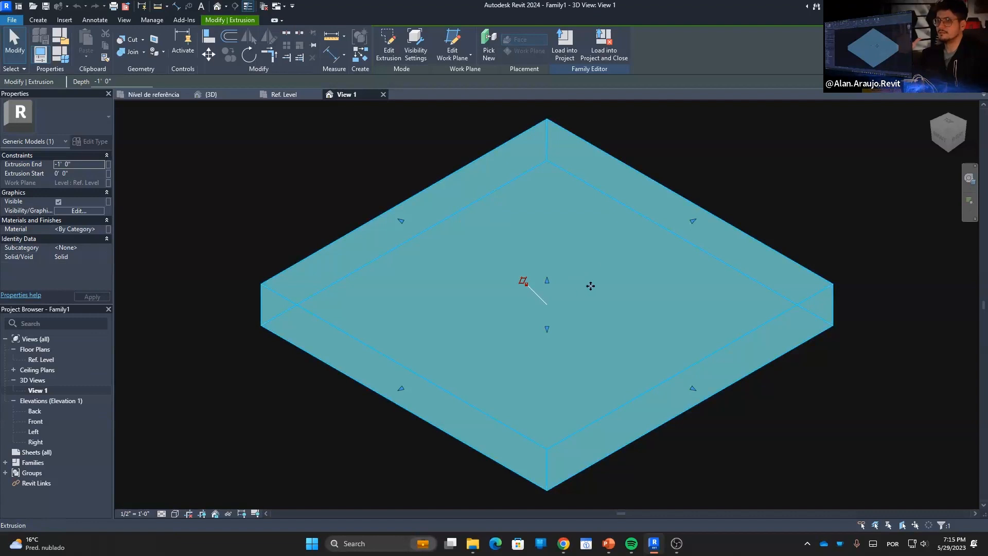
{"action": "left_click", "coordinate": [752, 470]}
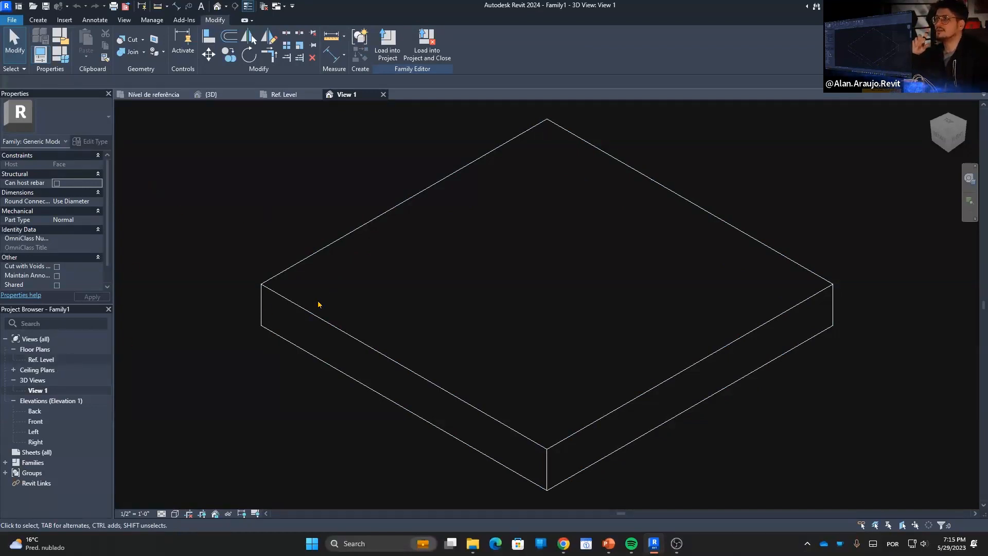
Return to the Ref. Level floor plan and start a Revolve form.
{"action": "left_click", "coordinate": [58, 363]}
{"action": "double_click", "coordinate": [58, 363]}
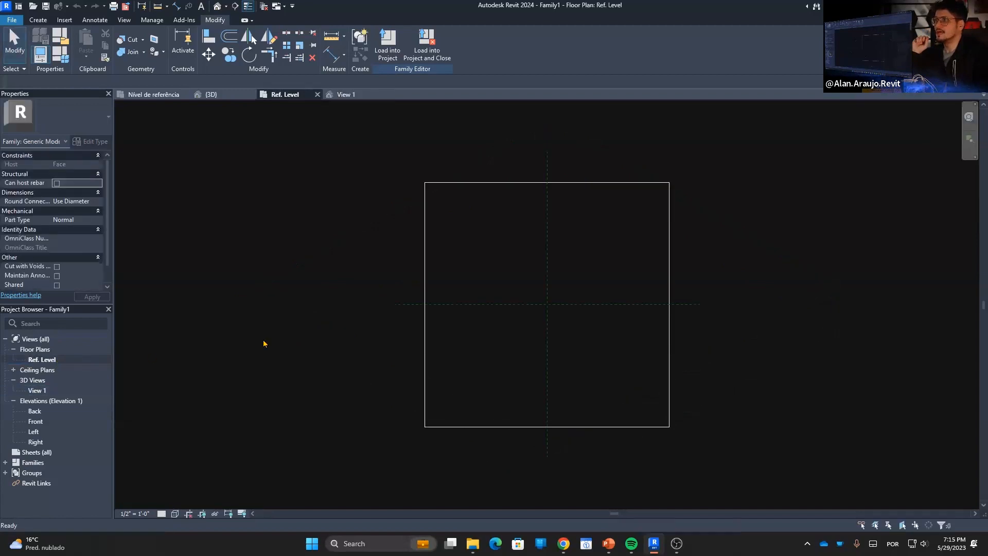
{"action": "scroll", "coordinate": [539, 289], "scroll_direction": "up", "scroll_amount": 3}
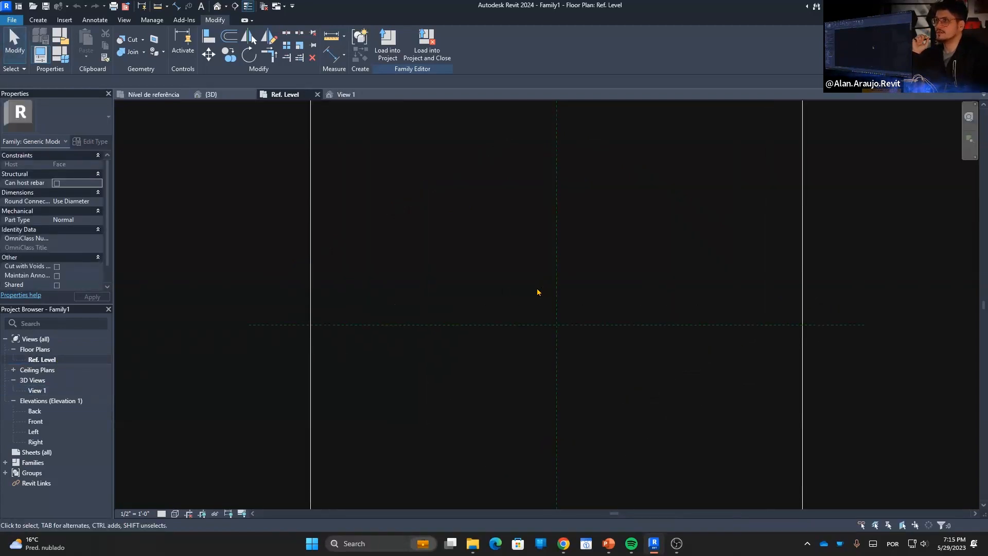
{"action": "left_click", "coordinate": [37, 20]}
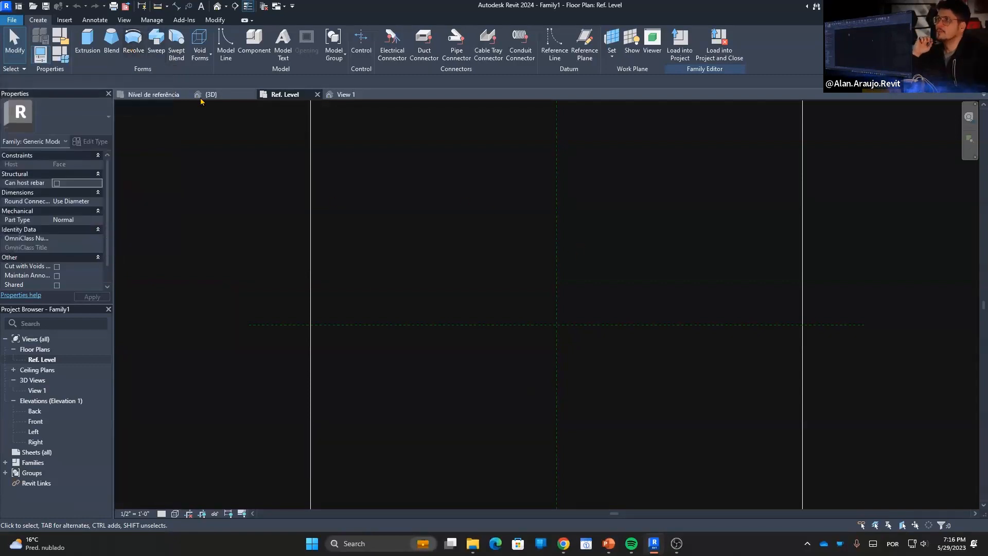
{"action": "left_click", "coordinate": [137, 49]}
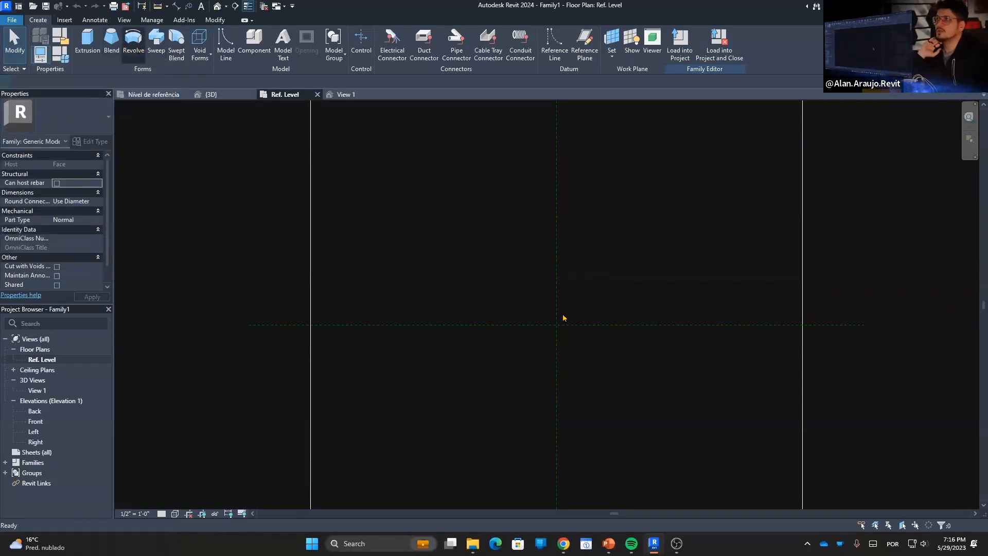
{"action": "scroll", "coordinate": [614, 358], "scroll_direction": "down", "scroll_amount": 3}
{"action": "middle_click_drag", "start_coordinate": [611, 359], "coordinate": [570, 349]}
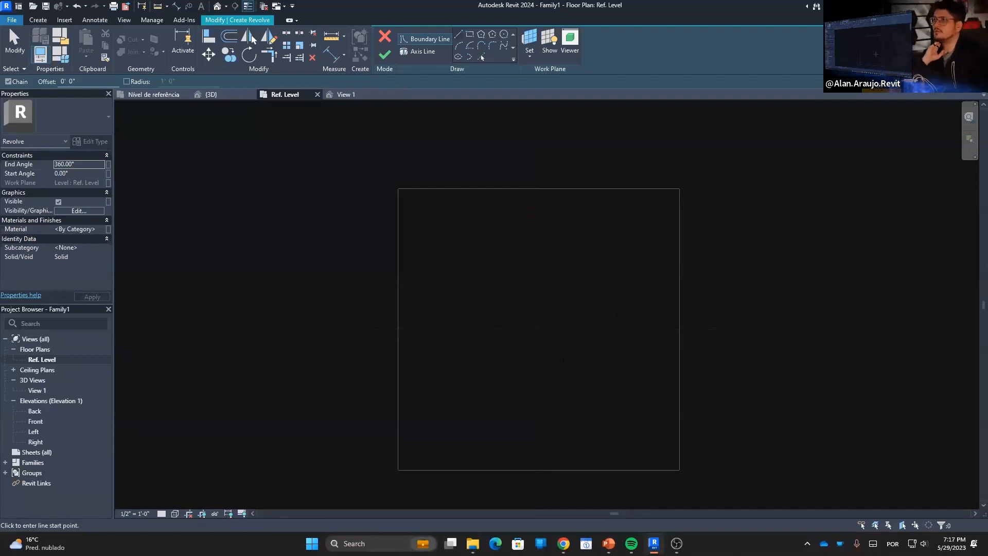
{"action": "scroll", "coordinate": [512, 350], "scroll_direction": "up", "scroll_amount": 3}
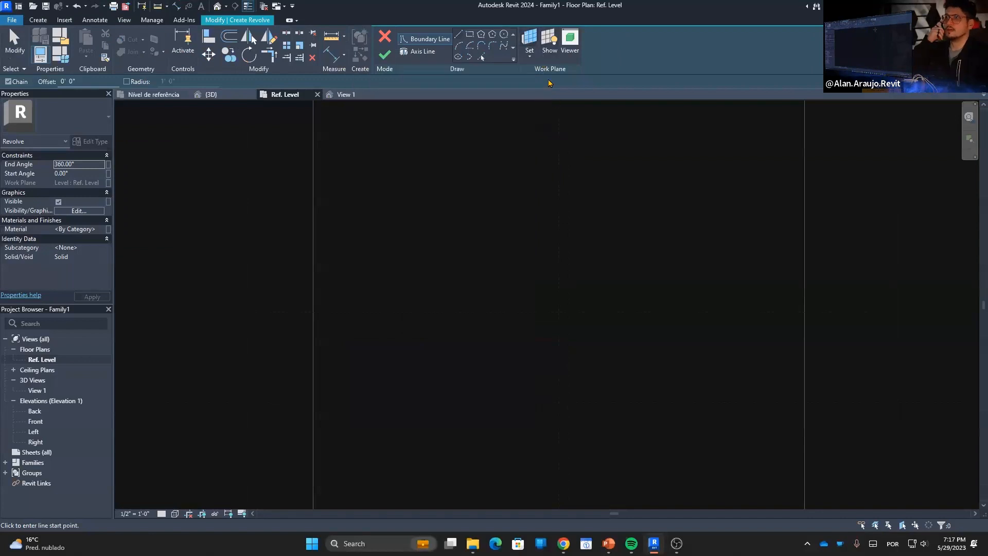
Set the revolve's work plane by picking the Center (Front/Back) reference plane.
{"action": "left_click", "coordinate": [530, 41]}
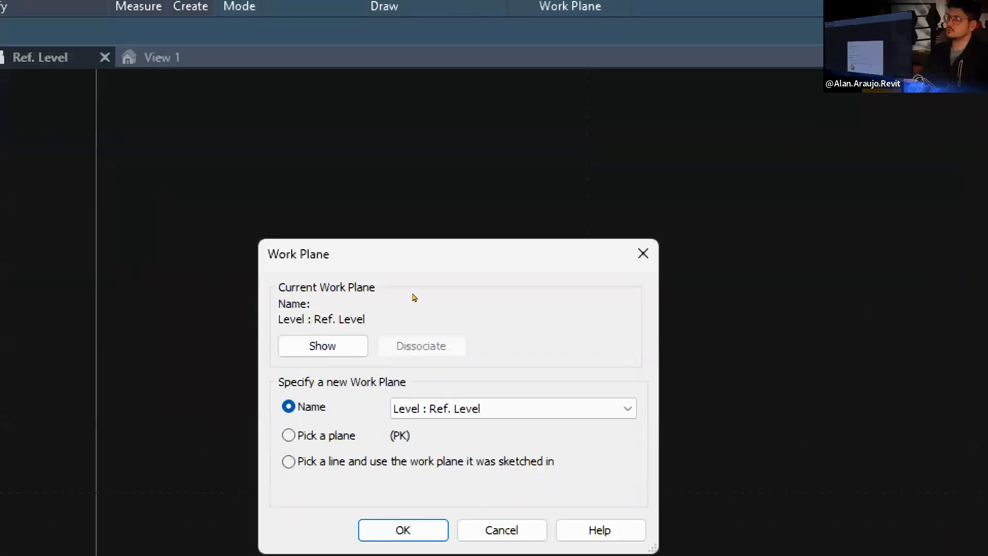
{"action": "left_click", "coordinate": [288, 435]}
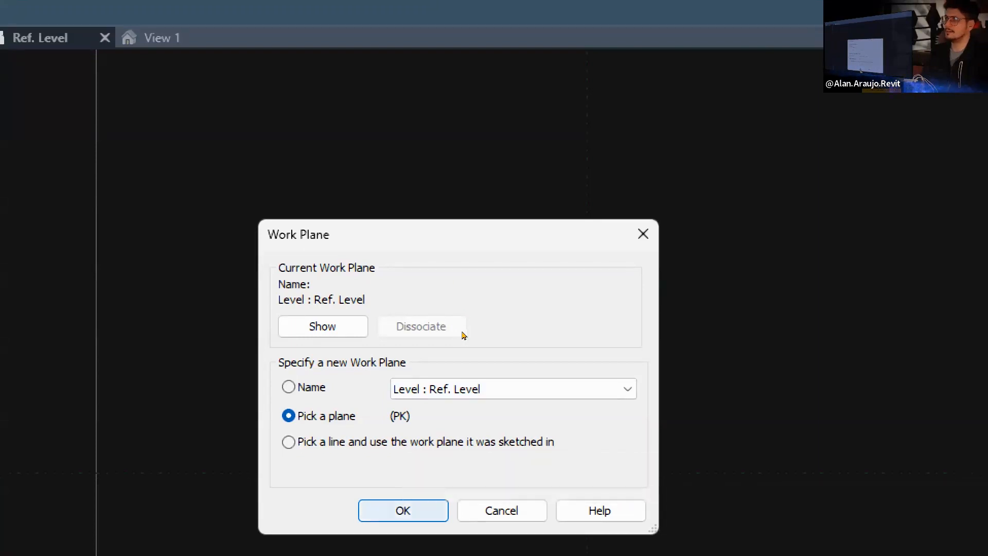
{"action": "key", "text": "Return"}
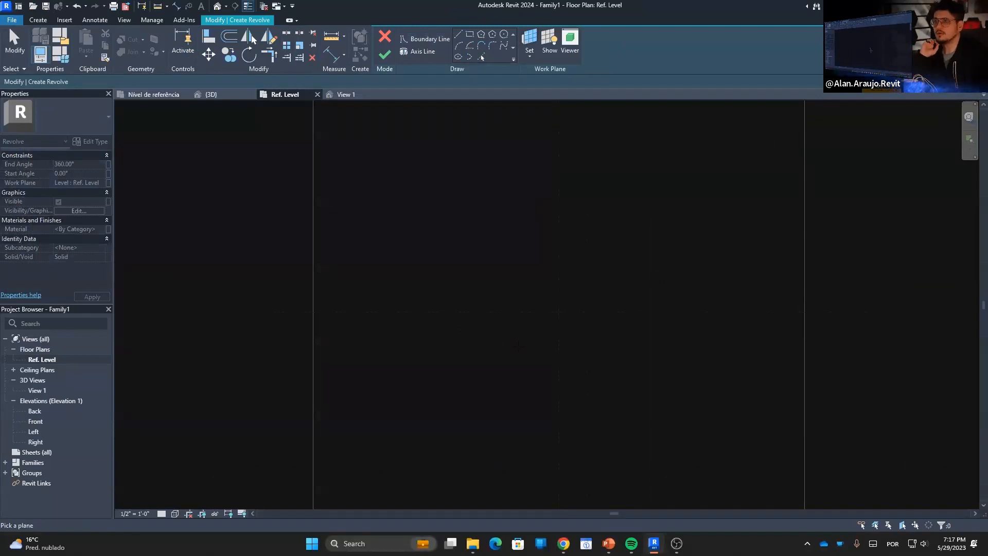
{"action": "middle_click_drag", "start_coordinate": [588, 379], "coordinate": [535, 400]}
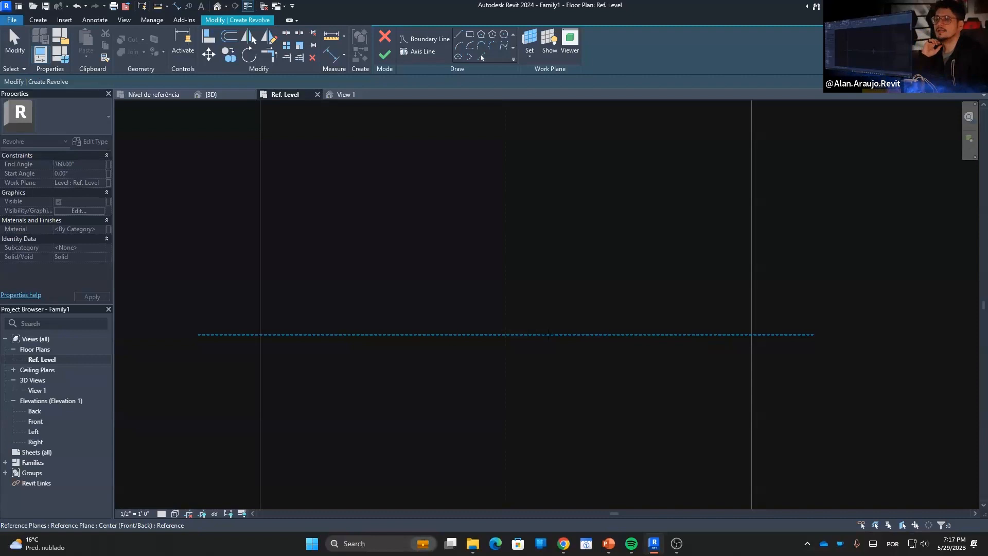
{"action": "left_click", "coordinate": [549, 334]}
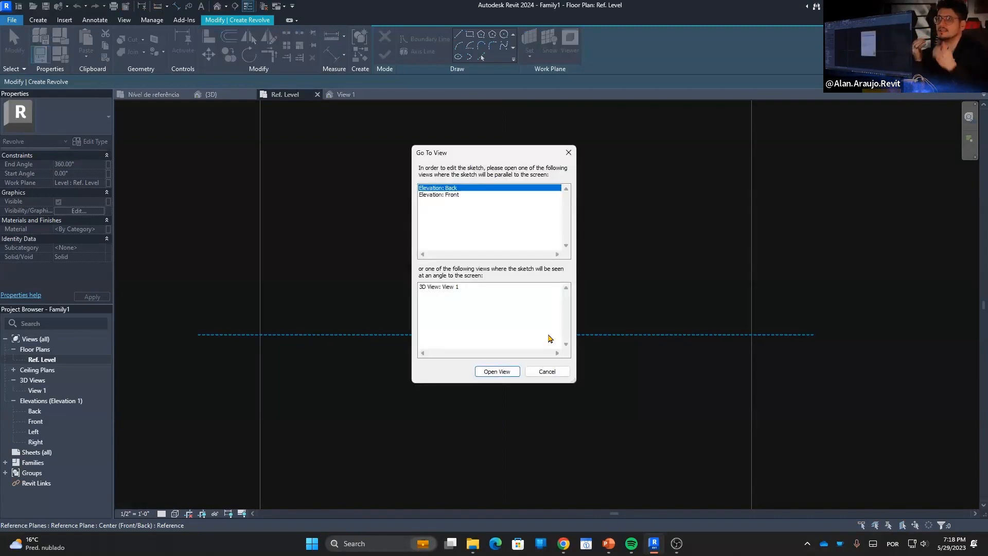
Open the Front elevation, parallel to the sketch, as the view for drawing the revolve profile.
{"action": "left_click_drag", "start_coordinate": [504, 158], "coordinate": [707, 129]}
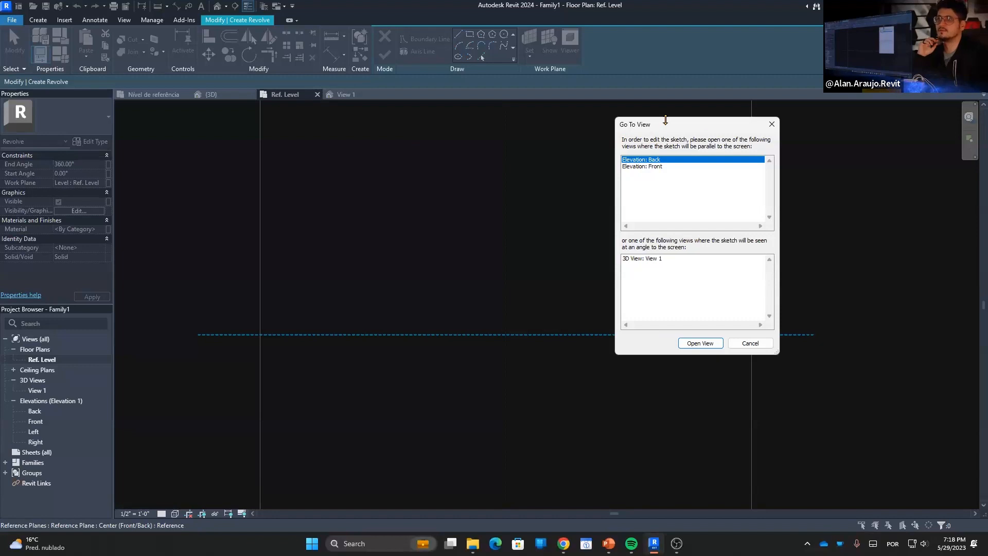
{"action": "left_click_drag", "start_coordinate": [662, 141], "coordinate": [686, 141]}
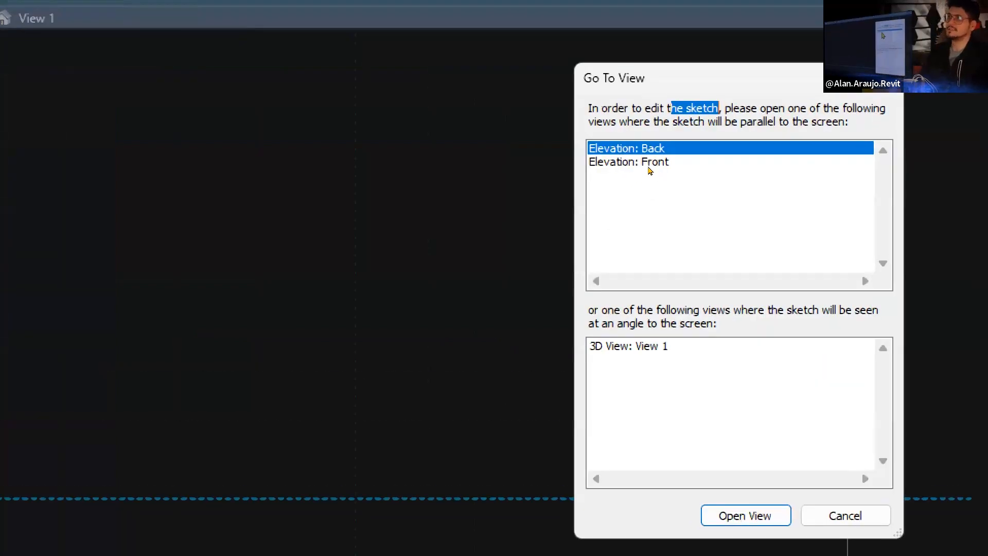
{"action": "left_click", "coordinate": [656, 167]}
{"action": "left_click", "coordinate": [655, 160]}
{"action": "left_click", "coordinate": [656, 166]}
{"action": "left_click", "coordinate": [668, 345]}
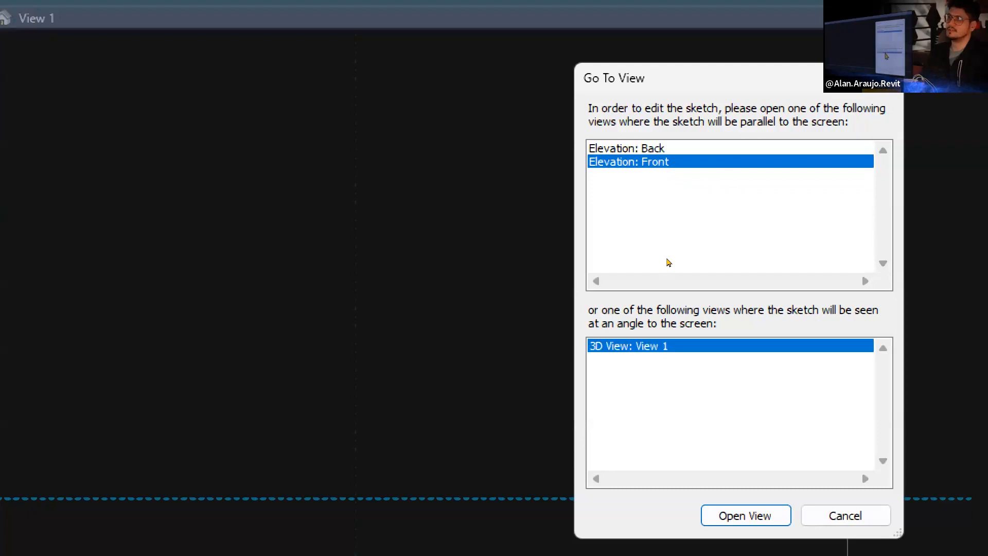
{"action": "left_click", "coordinate": [650, 165]}
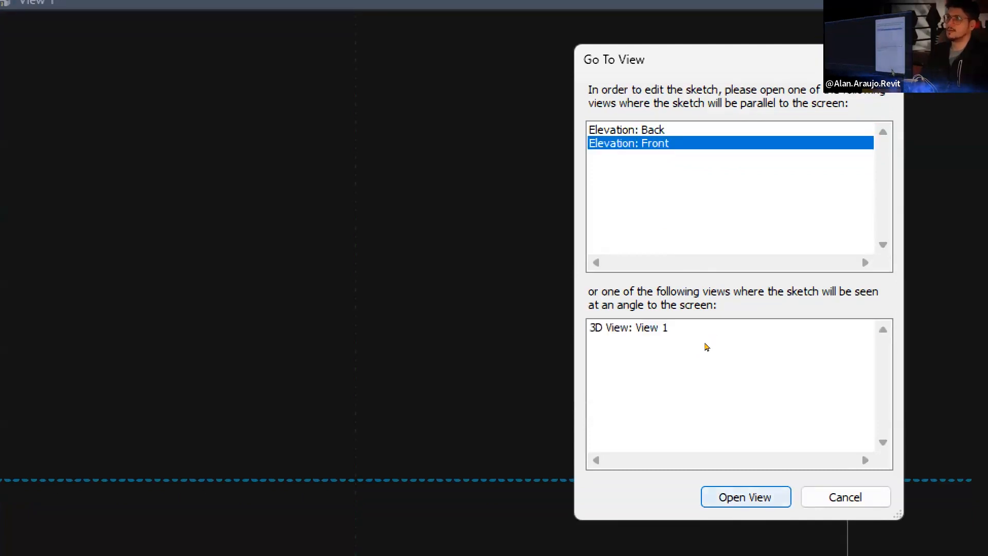
{"action": "key", "text": "Return"}
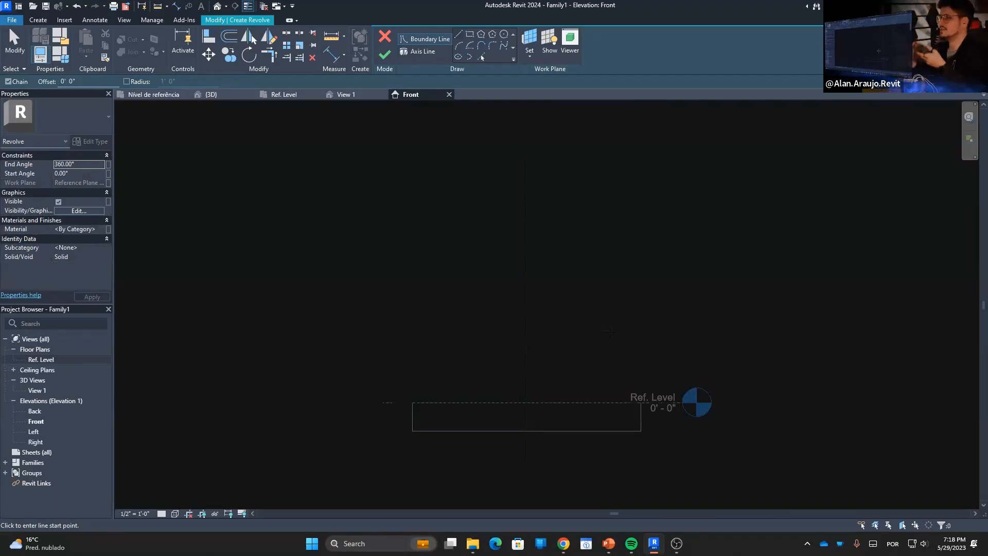
Choose the rectangle boundary tool and set the length units to Meters and centimeters, rounded to the nearest 1 mm.
{"action": "scroll", "coordinate": [519, 412], "scroll_direction": "up", "scroll_amount": 5}
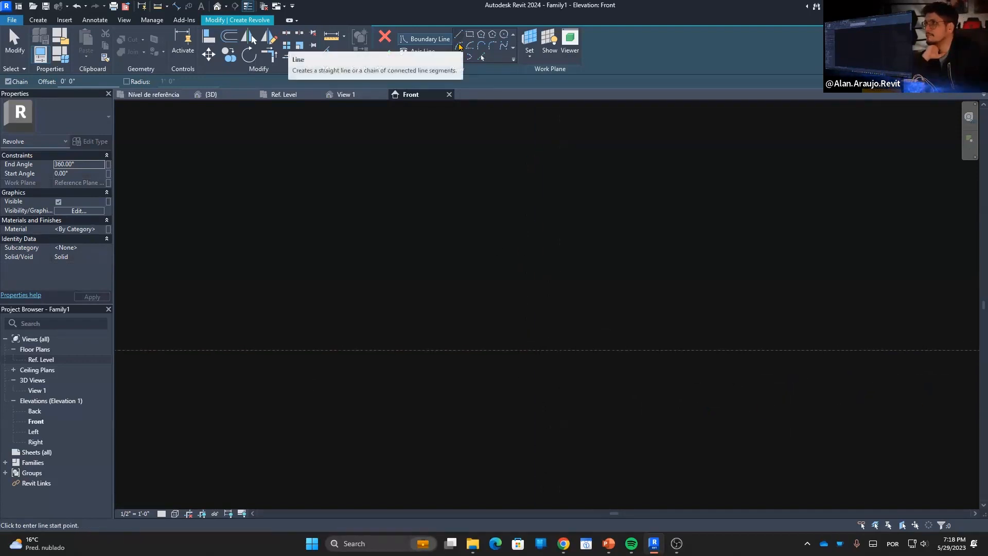
{"action": "left_click", "coordinate": [456, 36]}
{"action": "left_click", "coordinate": [470, 34]}
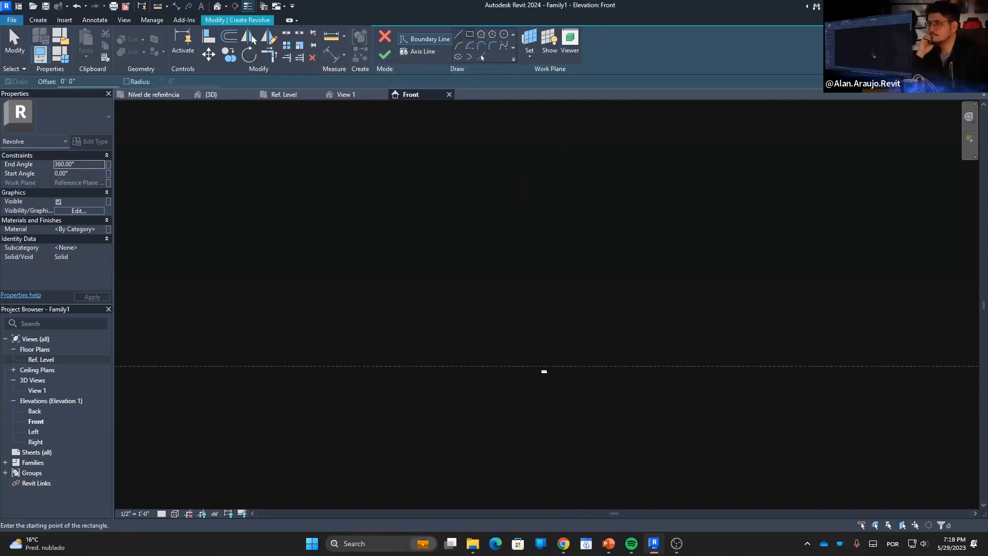
{"action": "key", "text": "u"}
{"action": "key", "text": "n"}
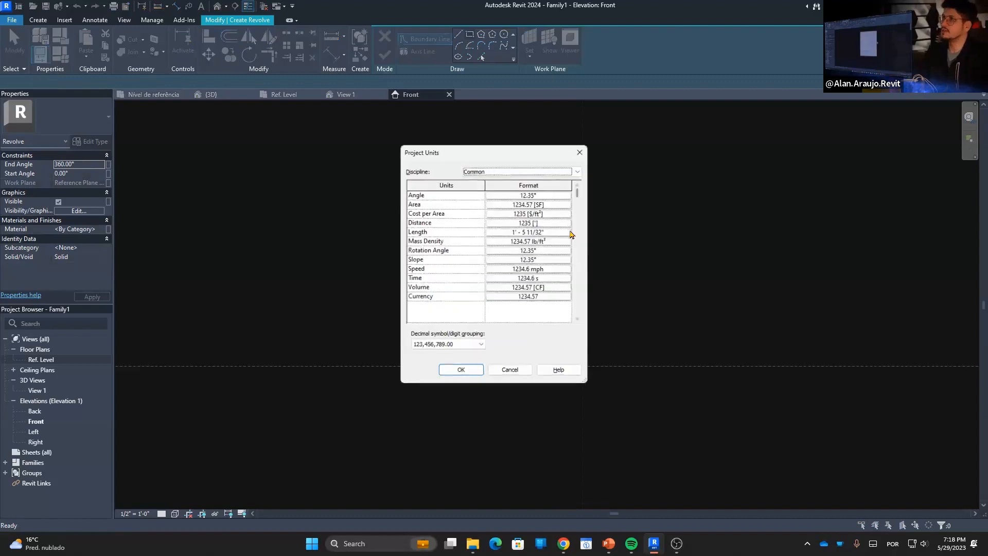
{"action": "left_click", "coordinate": [522, 223]}
{"action": "left_click", "coordinate": [524, 233]}
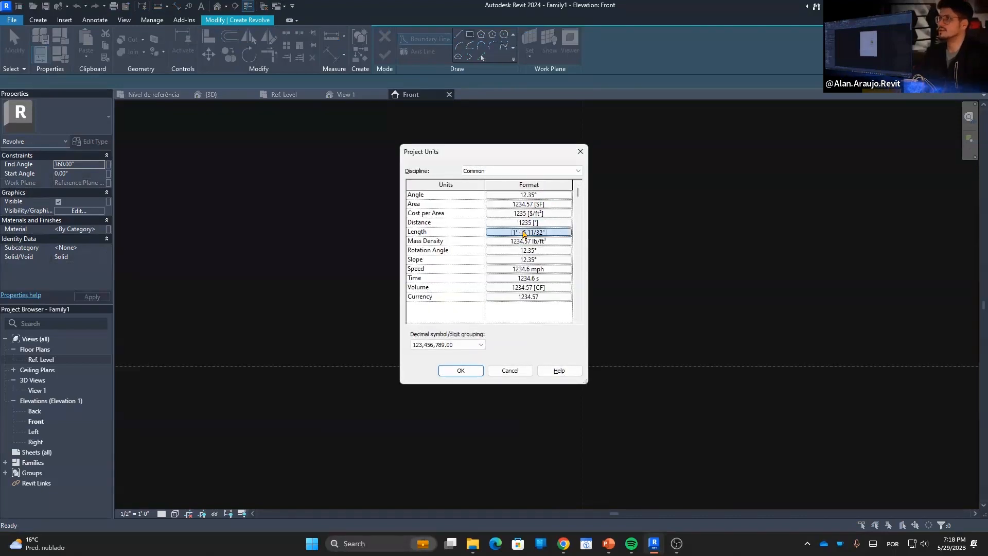
{"action": "left_click", "coordinate": [495, 213]}
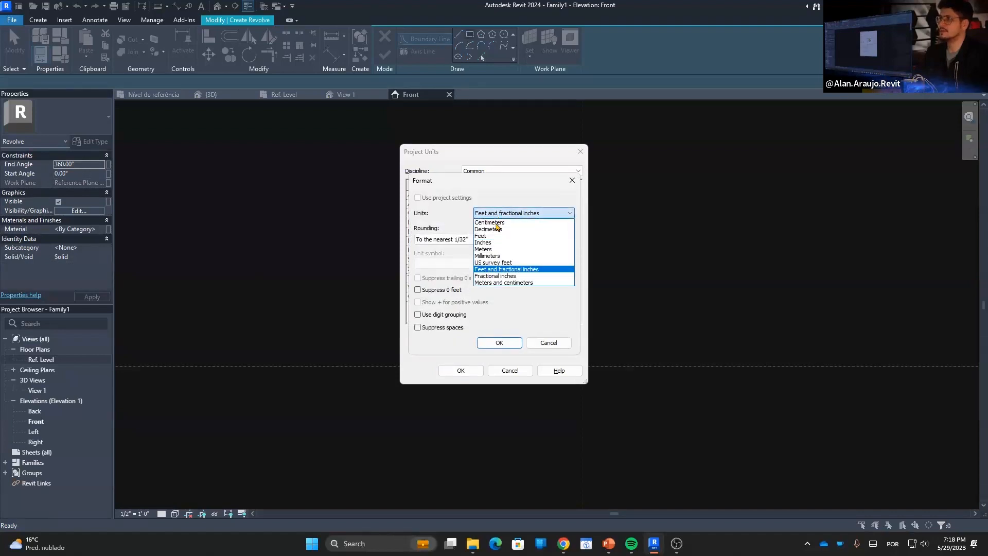
{"action": "left_click", "coordinate": [502, 282]}
{"action": "left_click", "coordinate": [463, 240]}
{"action": "left_click", "coordinate": [464, 242]}
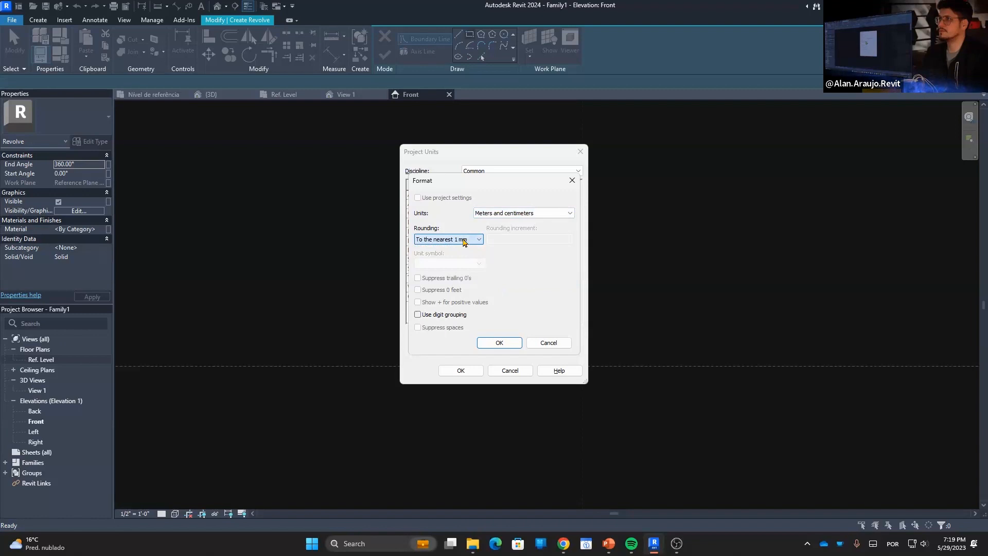
{"action": "left_click", "coordinate": [498, 342]}
{"action": "left_click", "coordinate": [457, 370]}
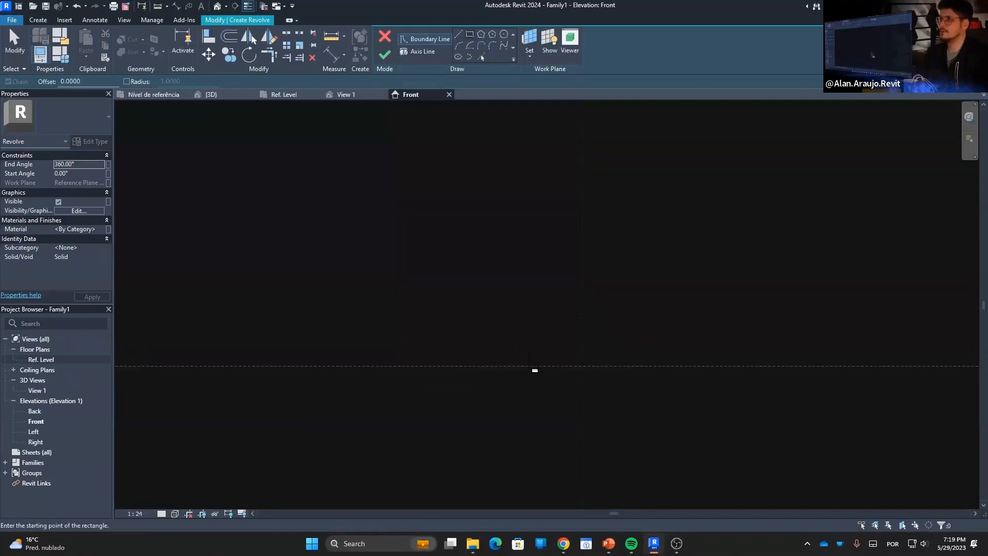
Sketch a thin boundary rectangle on the Ref. Level line, about 0.01 m wide and 0.002 m high.
{"action": "left_click", "coordinate": [528, 366]}
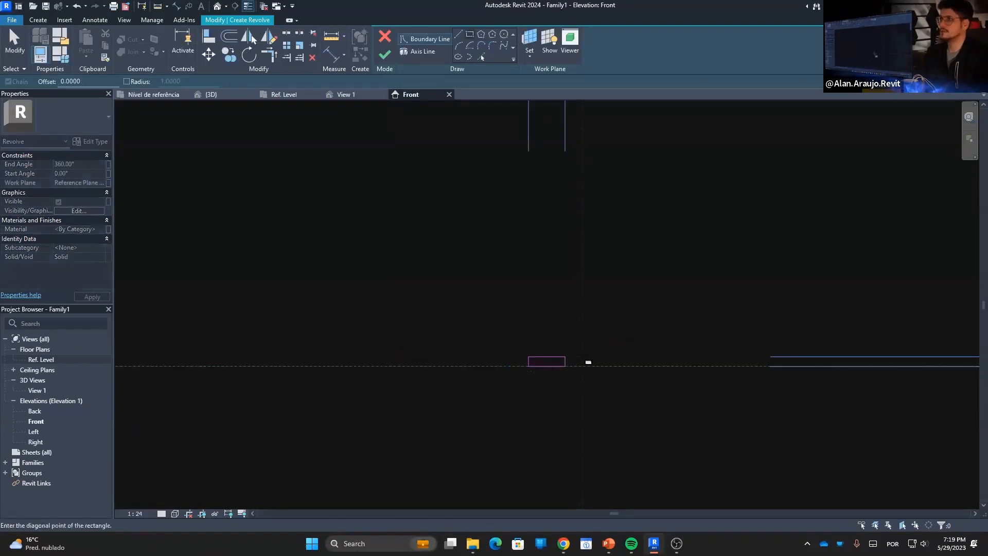
{"action": "left_click", "coordinate": [582, 355]}
{"action": "middle_click_drag", "start_coordinate": [532, 409], "coordinate": [558, 419]}
{"action": "key", "text": "Escape"}
Set the rectangle's width to 0.025 m by moving its left edge.
{"action": "left_click_drag", "start_coordinate": [535, 348], "coordinate": [575, 407]}
{"action": "left_click", "coordinate": [582, 349]}
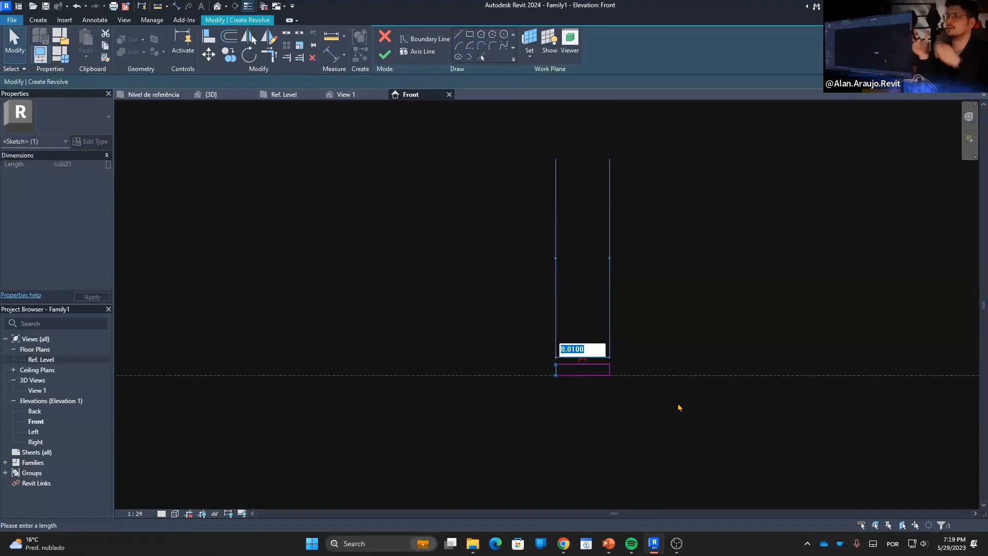
{"action": "type", "text": ".0"}
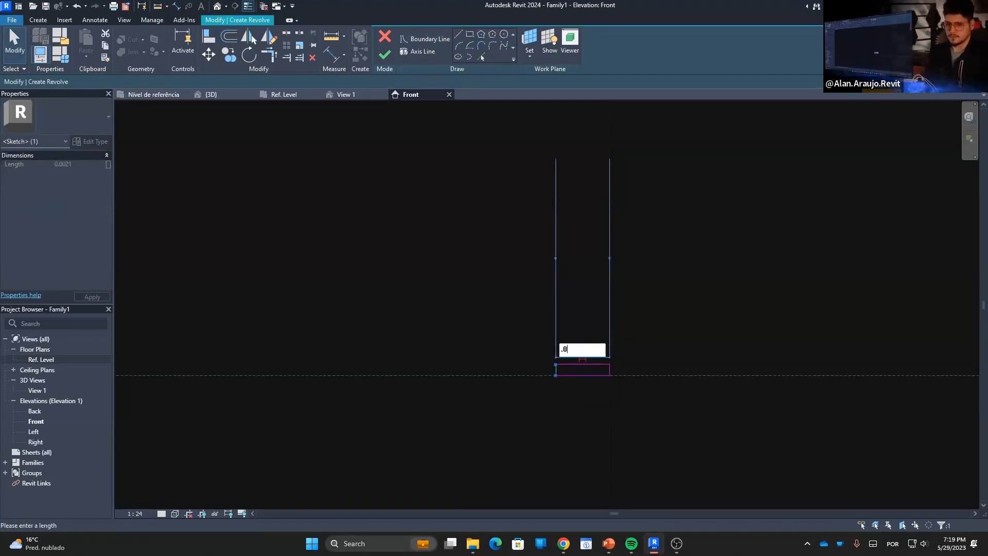
{"action": "type", "text": "25"}
{"action": "key", "text": "Return"}
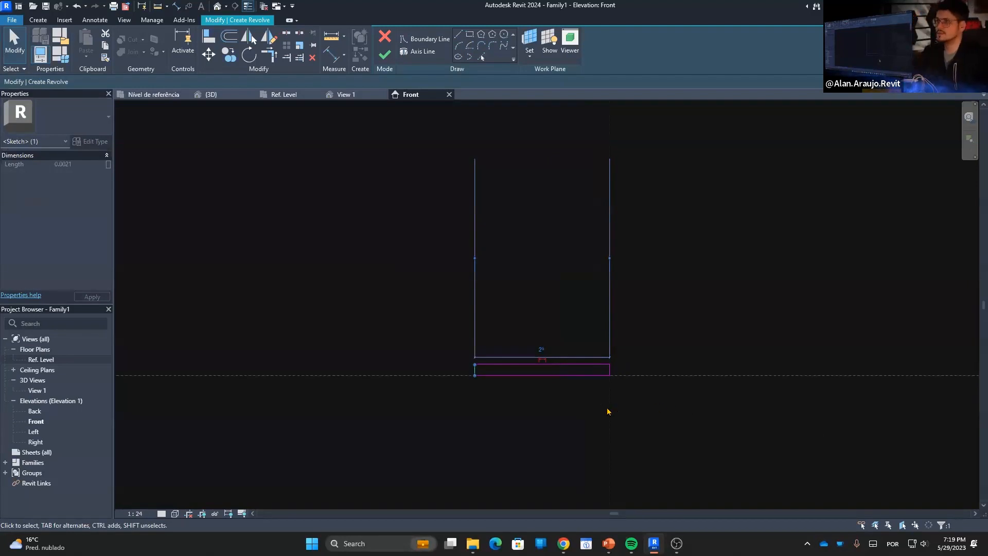
{"action": "left_click", "coordinate": [571, 422]}
Select the rectangle's left edge and reduce the rectangle's width slightly through its temporary dimension.
{"action": "scroll", "coordinate": [567, 422], "scroll_direction": "down", "scroll_amount": 2}
{"action": "middle_click_drag", "start_coordinate": [524, 392], "coordinate": [526, 417]}
{"action": "left_click_drag", "start_coordinate": [481, 384], "coordinate": [550, 433]}
{"action": "key", "text": "Delete"}
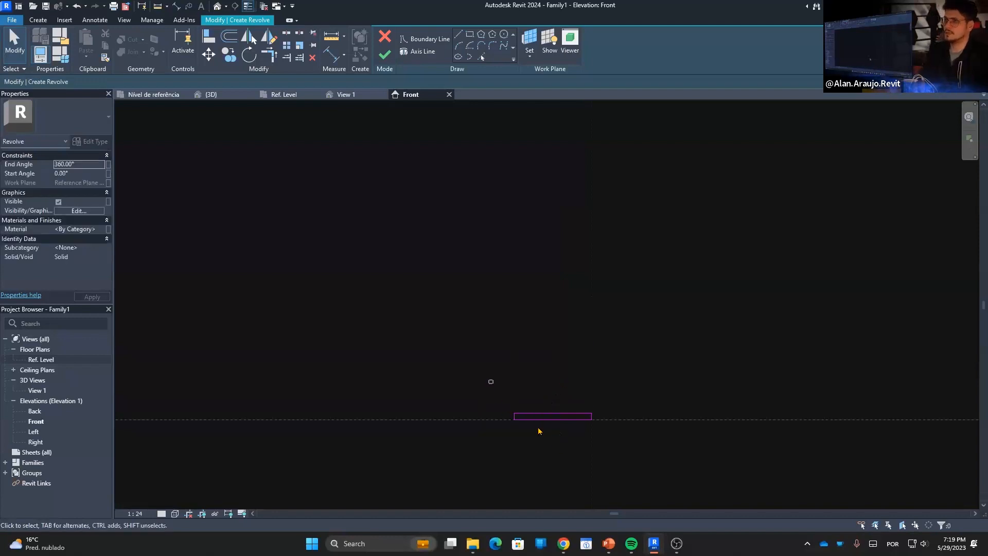
{"action": "key", "text": "ctrl+z"}
{"action": "left_click", "coordinate": [553, 398]}
{"action": "type", "text": ".05"}
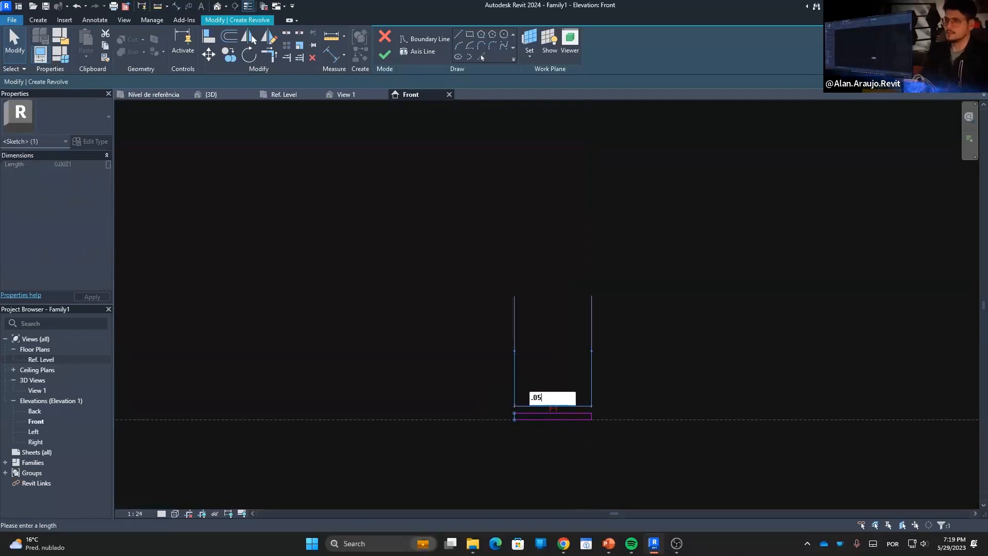
{"action": "key", "text": "Return"}
{"action": "left_click", "coordinate": [563, 304]}
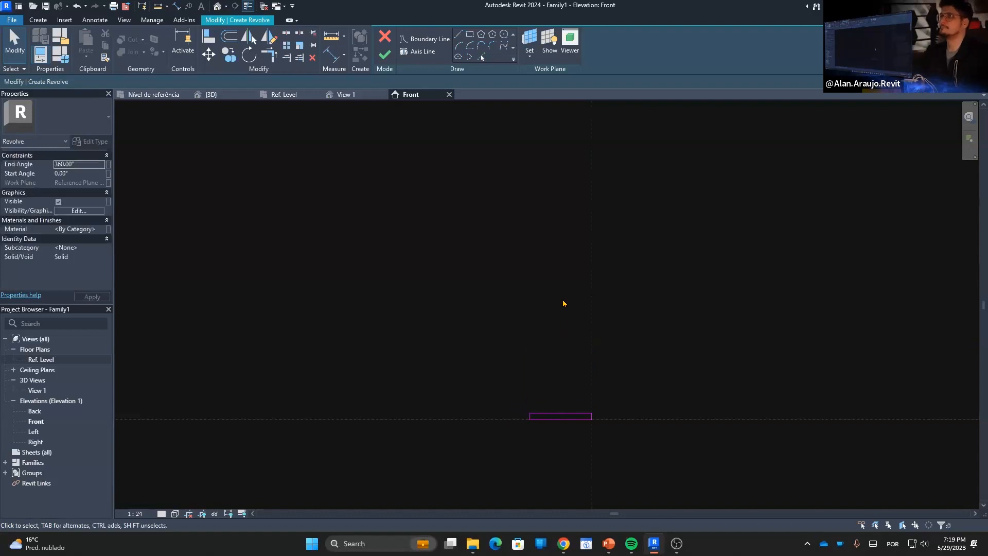
Sketch two connected boundary arcs rising from the rectangle's upper edge, the lower bulging right and the upper bulging left.
{"action": "scroll", "coordinate": [582, 401], "scroll_direction": "up", "scroll_amount": 2}
{"action": "left_click", "coordinate": [557, 422]}
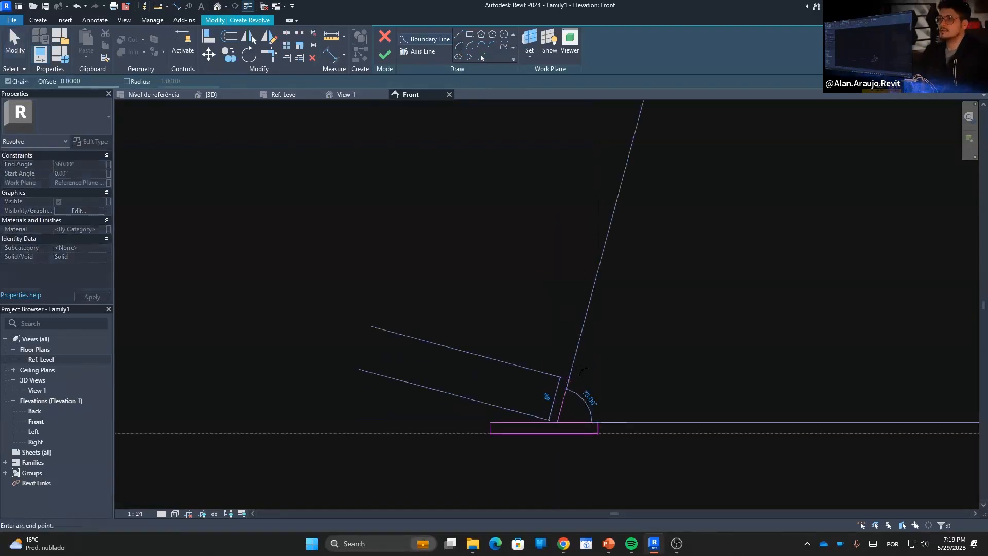
{"action": "left_click", "coordinate": [568, 350]}
{"action": "left_click", "coordinate": [579, 364]}
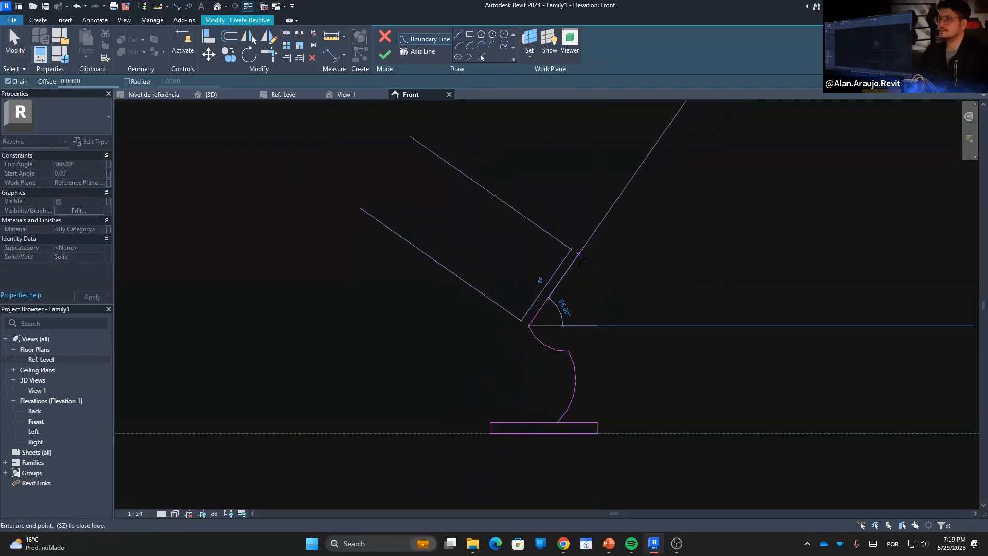
{"action": "left_click", "coordinate": [562, 259]}
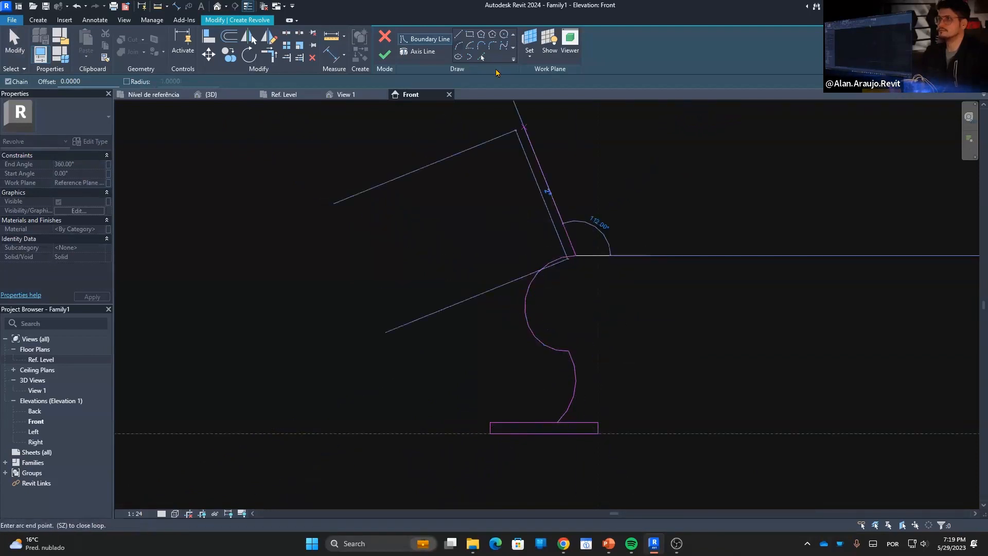
Draw a short horizontal boundary line from the upper arc's end to above the rectangle's right edge.
{"action": "left_click", "coordinate": [459, 34]}
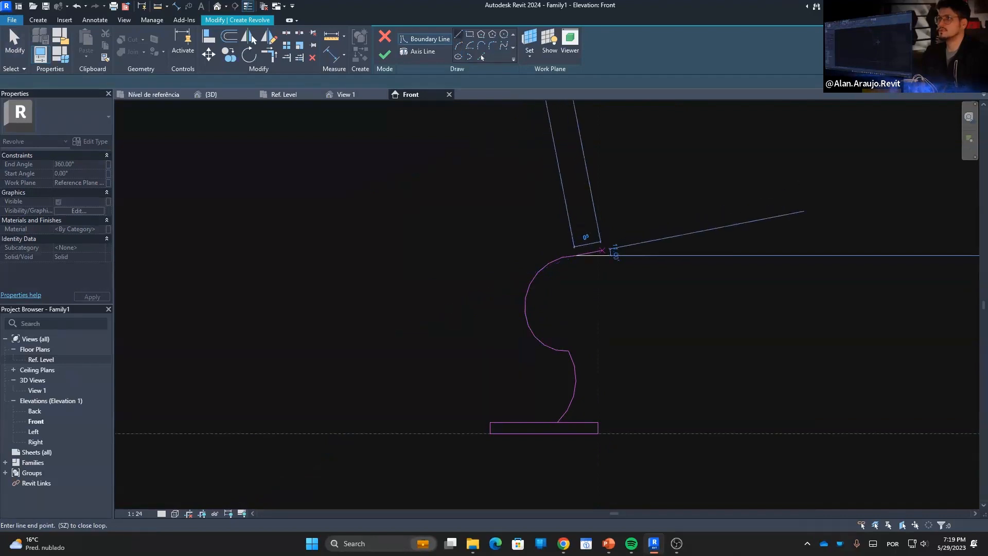
{"action": "left_click", "coordinate": [599, 255]}
{"action": "key", "text": "Escape"}
{"action": "key", "text": "Escape"}
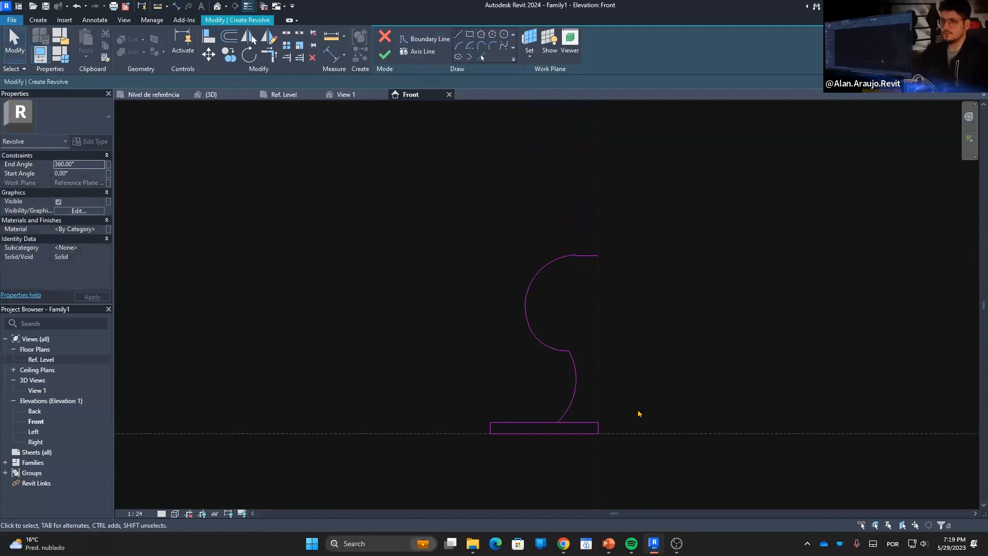
Trim and extend the right edge to the top line, and the base's upper edge to the lower arc, closing the profile.
{"action": "key", "text": "t"}
{"action": "key", "text": "r"}
{"action": "left_click", "coordinate": [599, 428]}
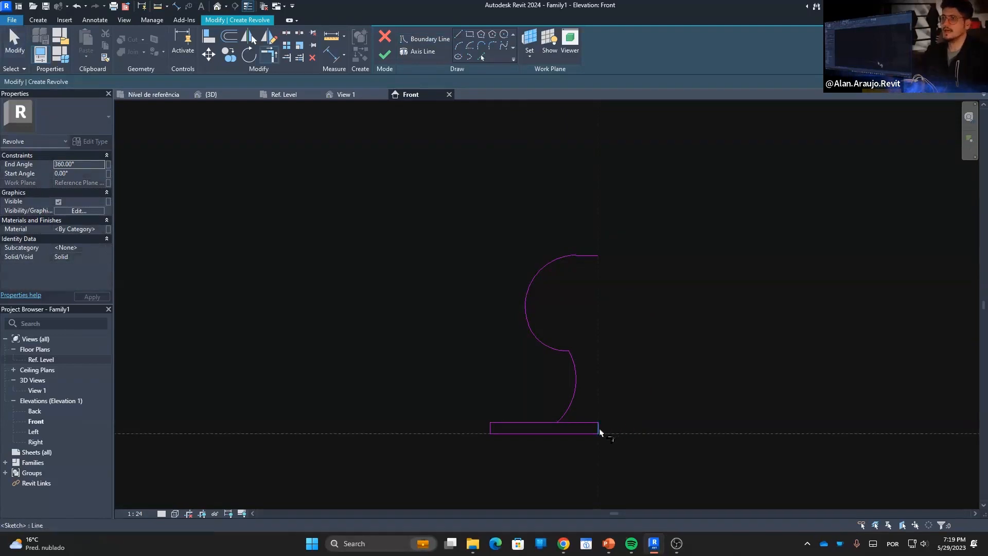
{"action": "left_click", "coordinate": [592, 257]}
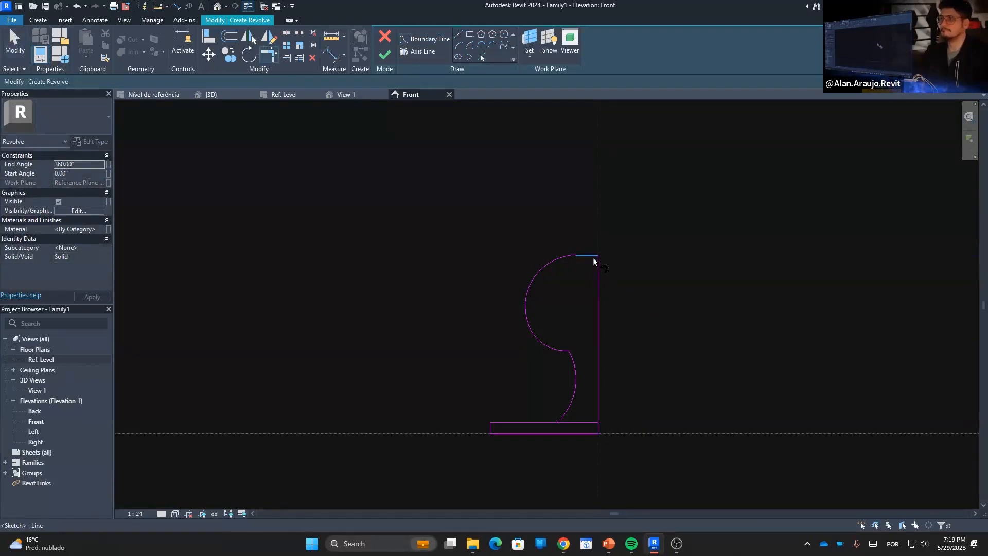
{"action": "left_click", "coordinate": [539, 424]}
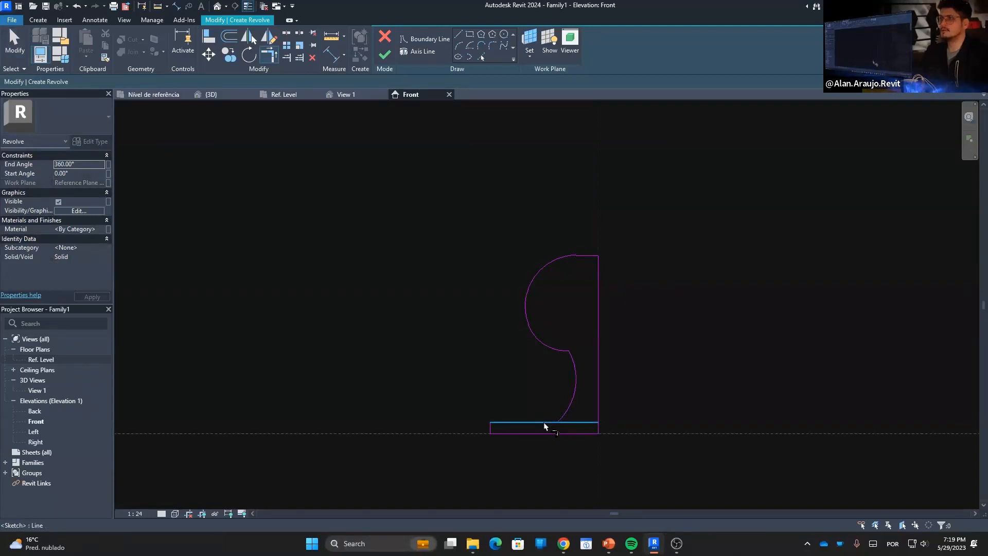
{"action": "left_click", "coordinate": [568, 411]}
{"action": "key", "text": "Escape"}
Move the base's left edge toward the profile's vertical straight edge to narrow the base.
{"action": "left_click", "coordinate": [491, 430]}
{"action": "scroll", "coordinate": [489, 434], "scroll_direction": "up", "scroll_amount": 3}
{"action": "left_click_drag", "start_coordinate": [537, 430], "coordinate": [580, 430]}
{"action": "left_click", "coordinate": [519, 320]}
Try a circle inside the upper curved part of the profile and remove it.
{"action": "scroll", "coordinate": [523, 328], "scroll_direction": "down", "scroll_amount": 2}
{"action": "middle_click_drag", "start_coordinate": [620, 336], "coordinate": [519, 380]}
{"action": "left_click", "coordinate": [502, 35]}
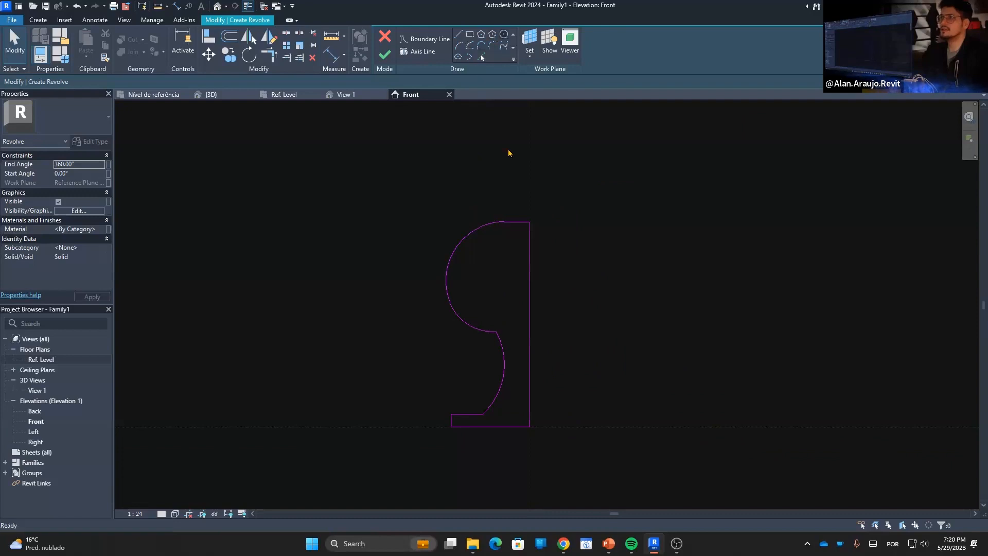
{"action": "left_click", "coordinate": [492, 269]}
{"action": "left_click", "coordinate": [512, 303]}
{"action": "key", "text": "Escape"}
{"action": "key", "text": "Escape"}
{"action": "key", "text": "Delete"}
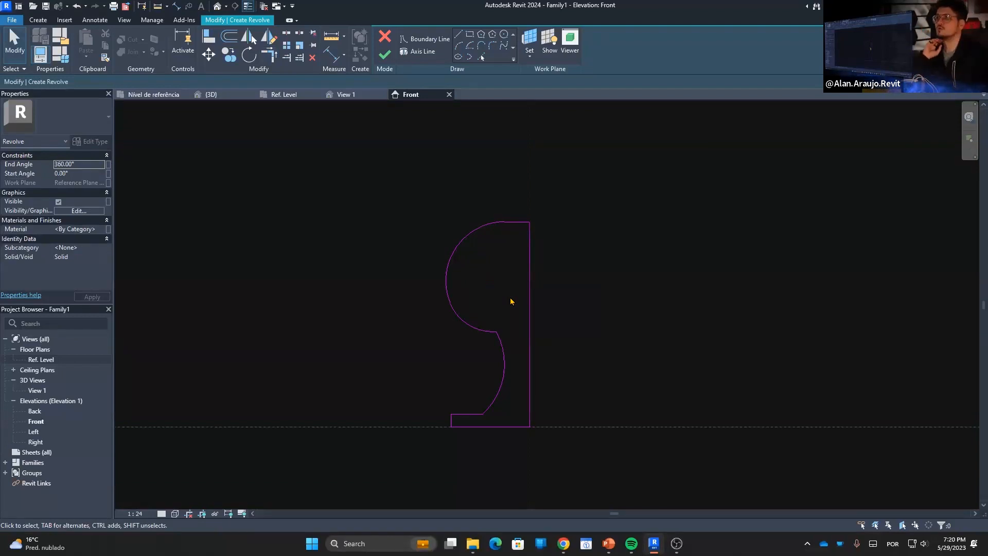
Move the profile's lower arc toward the vertical straight edge to slim the neck.
{"action": "left_click", "coordinate": [504, 361]}
{"action": "mouse_move", "coordinate": [503, 361]}
{"action": "left_mouse_down"}
{"action": "mouse_move", "coordinate": [550, 373]}
{"action": "mouse_move", "coordinate": [590, 360]}
{"action": "left_mouse_up"}
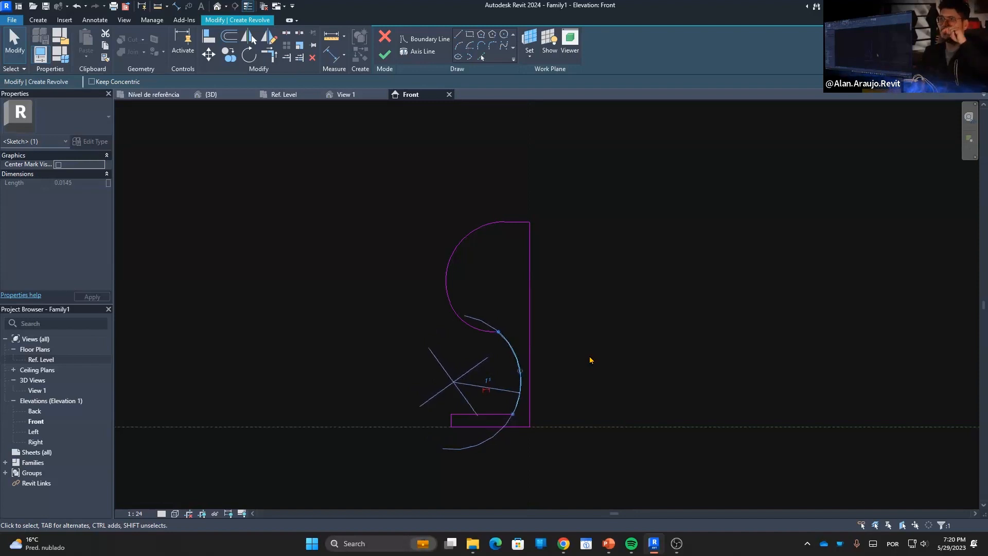
{"action": "key", "text": "Escape"}
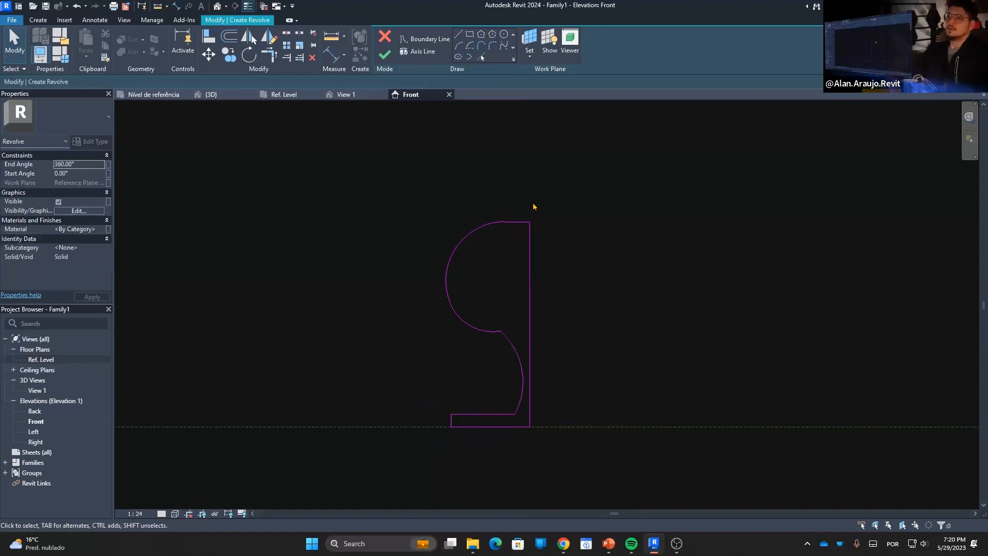
Draw the revolve's vertical axis line along the profile's straight edge, extending beyond both of its ends.
{"action": "scroll", "coordinate": [586, 413], "scroll_direction": "down", "scroll_amount": 2}
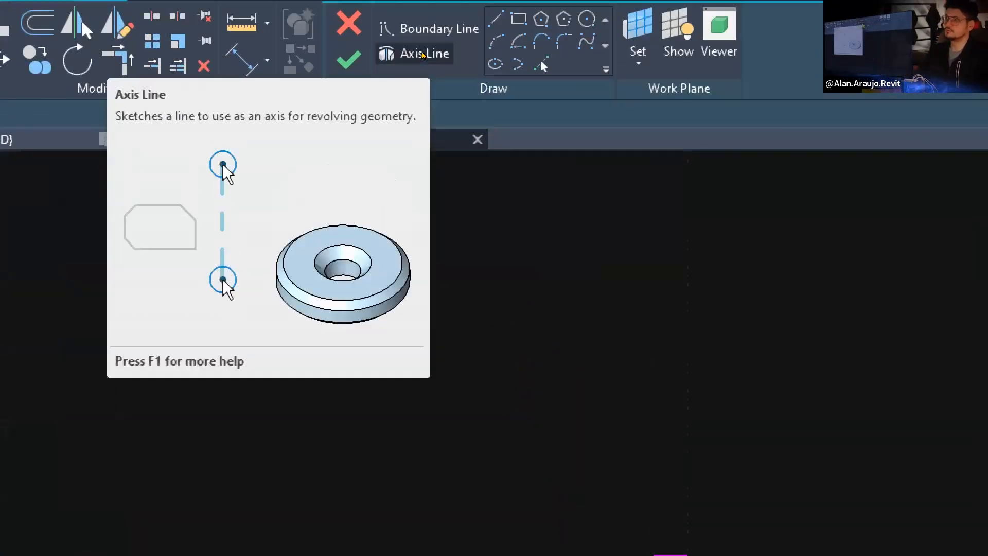
{"action": "left_click", "coordinate": [422, 54]}
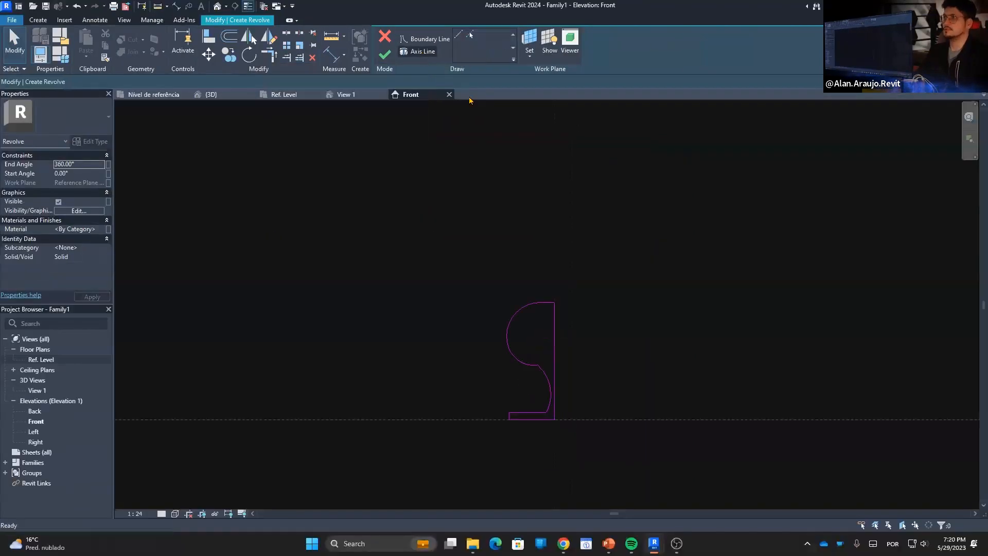
{"action": "left_click", "coordinate": [555, 256]}
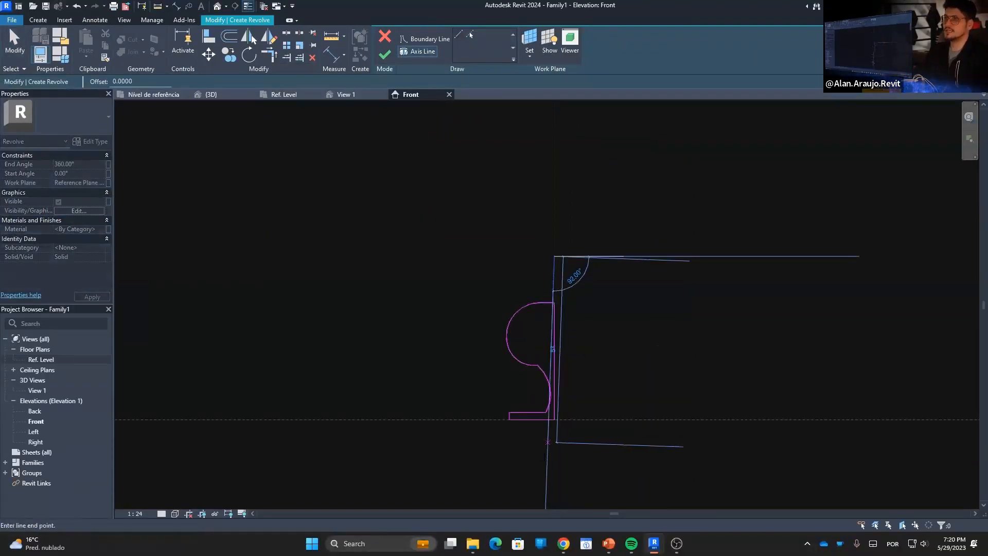
{"action": "left_click", "coordinate": [554, 473]}
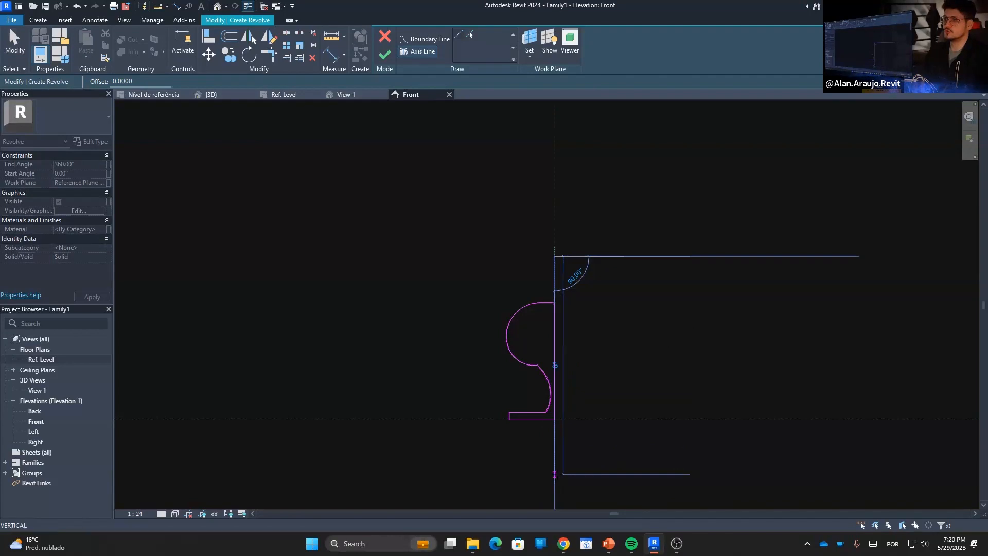
Finish the revolve sketch and display the resulting solid in the default 3D view with the Shaded visual style.
{"action": "left_click", "coordinate": [485, 242]}
{"action": "left_click", "coordinate": [391, 57]}
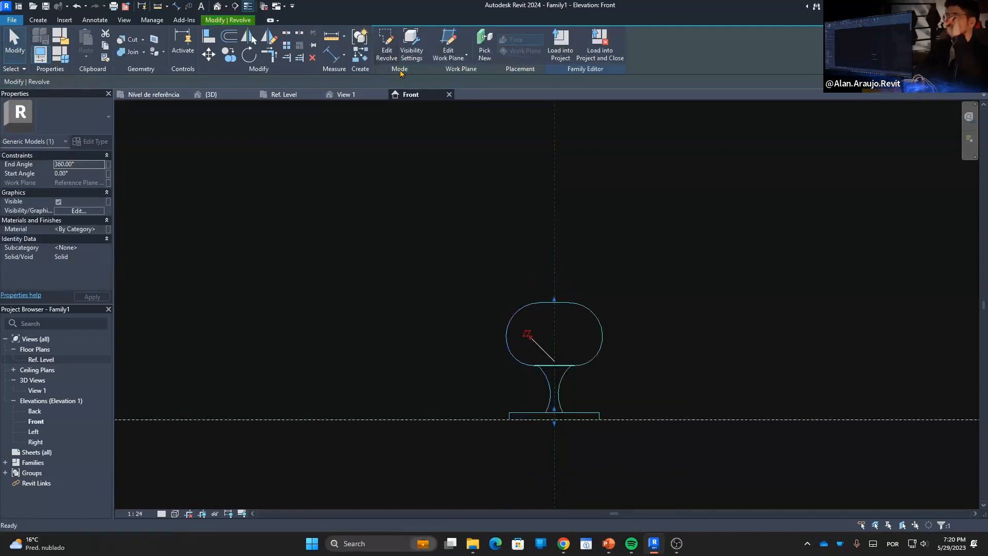
{"action": "left_click", "coordinate": [214, 10]}
{"action": "scroll", "coordinate": [547, 286], "scroll_direction": "down", "scroll_amount": 5}
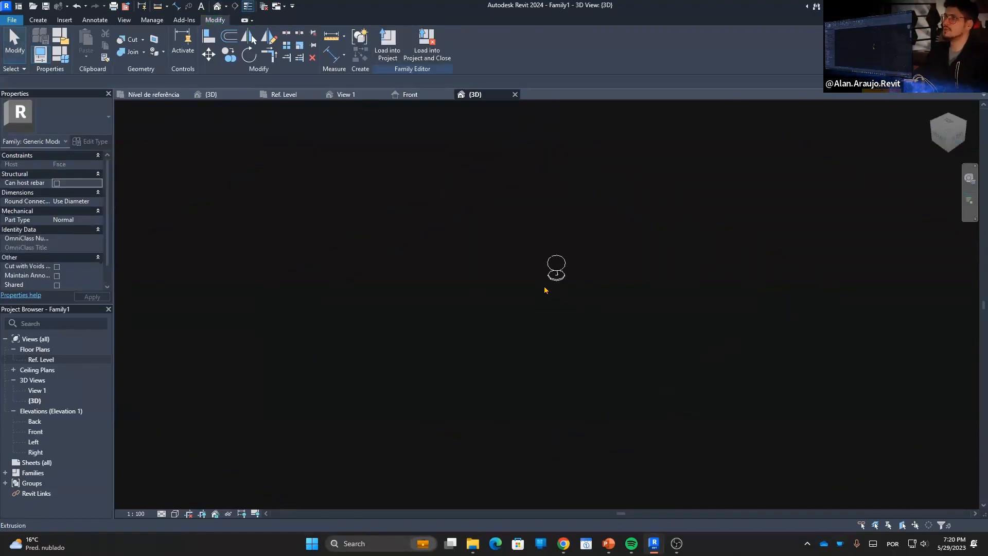
{"action": "scroll", "coordinate": [551, 273], "scroll_direction": "up", "scroll_amount": 5}
{"action": "key", "text": "s"}
{"action": "key", "text": "d"}
Examine the revolved solid's bulb, neck and base up close and from a distance in 3D.
{"action": "middle_click_drag", "start_coordinate": [627, 319], "coordinate": [615, 276], "text": "shift"}
{"action": "scroll", "coordinate": [582, 206], "scroll_direction": "up", "scroll_amount": 3}
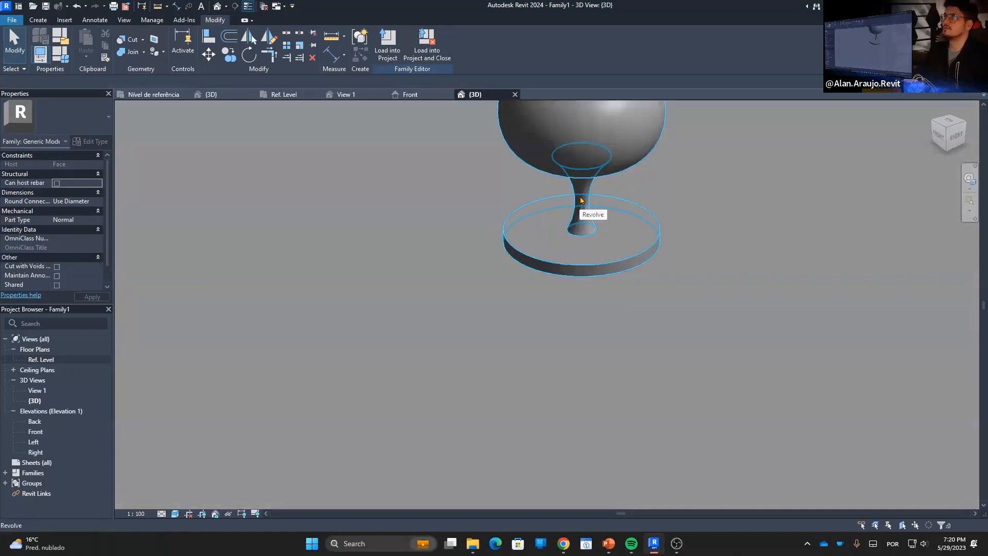
{"action": "scroll", "coordinate": [582, 201], "scroll_direction": "up", "scroll_amount": 5}
{"action": "scroll", "coordinate": [582, 200], "scroll_direction": "up", "scroll_amount": 2}
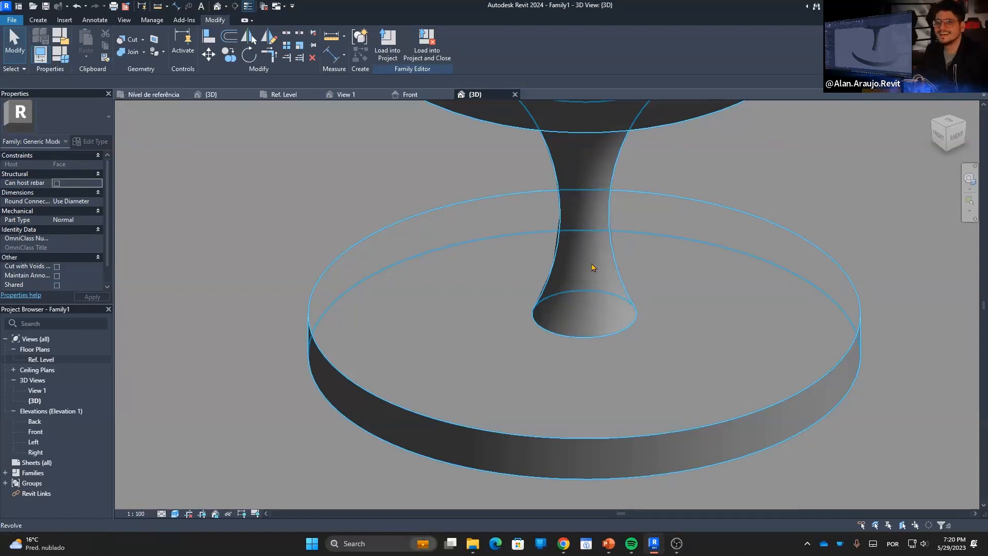
{"action": "scroll", "coordinate": [591, 268], "scroll_direction": "down", "scroll_amount": 8}
{"action": "middle_click_drag", "start_coordinate": [659, 275], "coordinate": [576, 366]}
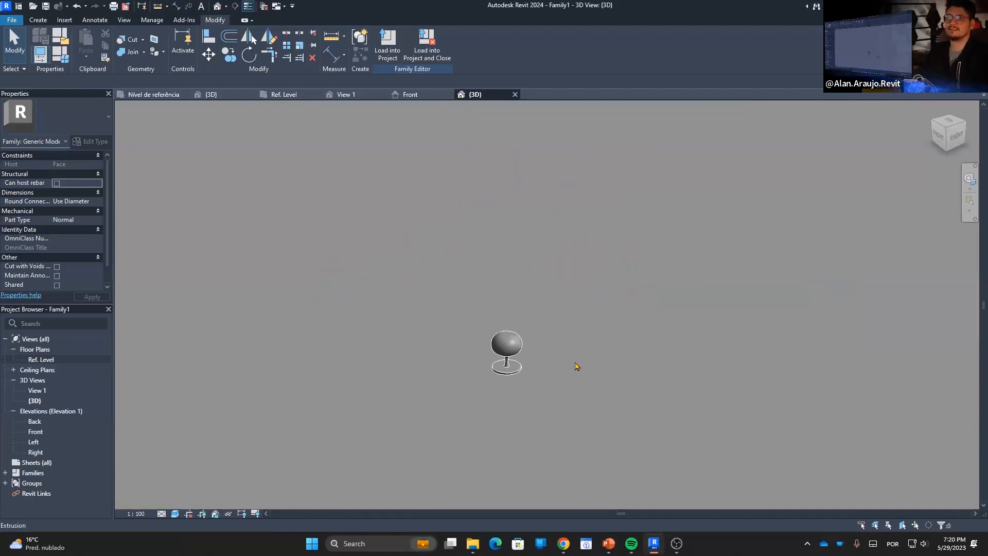
{"action": "left_click", "coordinate": [507, 360]}
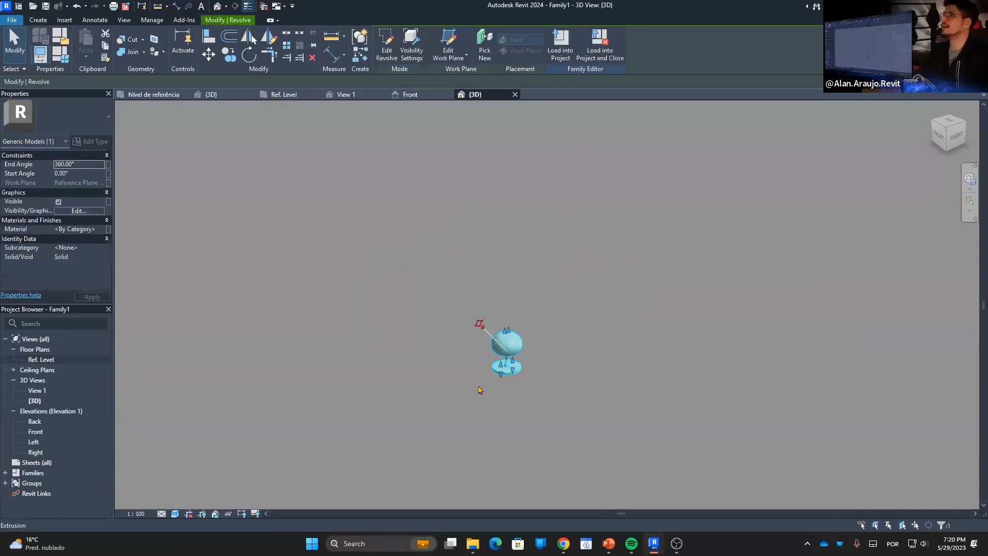
{"action": "scroll", "coordinate": [478, 391], "scroll_direction": "up", "scroll_amount": 3}
{"action": "scroll", "coordinate": [533, 375], "scroll_direction": "up", "scroll_amount": 2}
{"action": "key", "text": "Escape"}
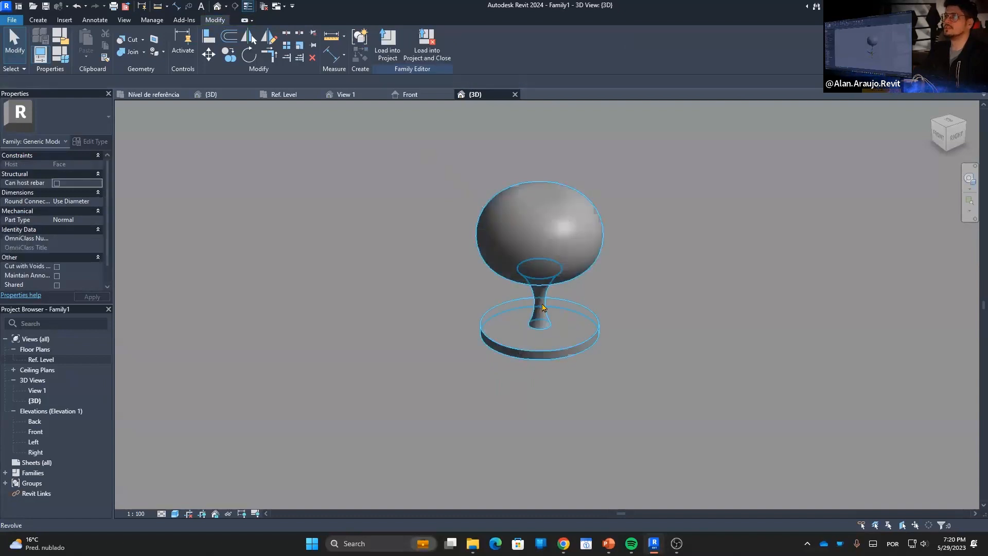
Open the revolve's sketch for editing in the Back elevation and move the neck arc away from the axis to thicken the neck.
{"action": "double_click", "coordinate": [544, 286]}
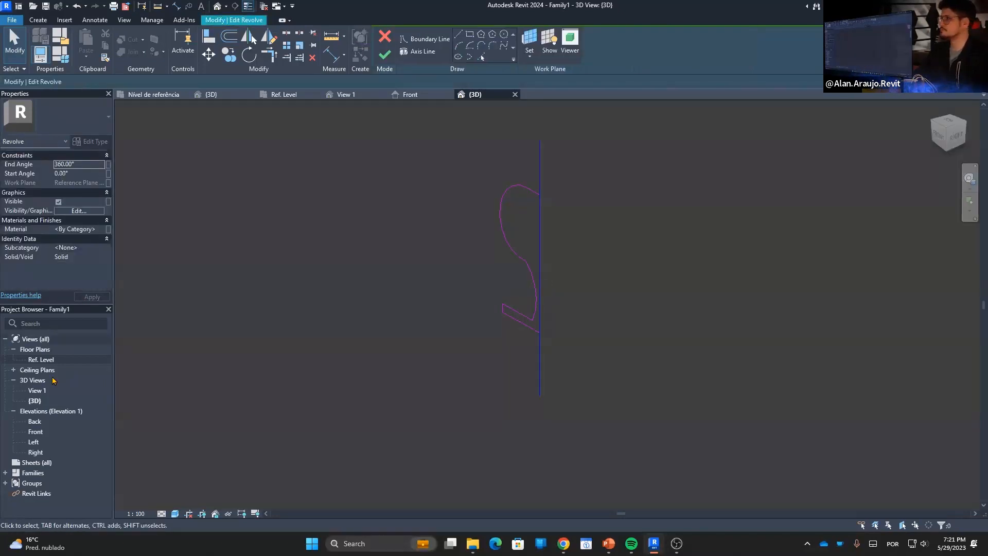
{"action": "double_click", "coordinate": [36, 420]}
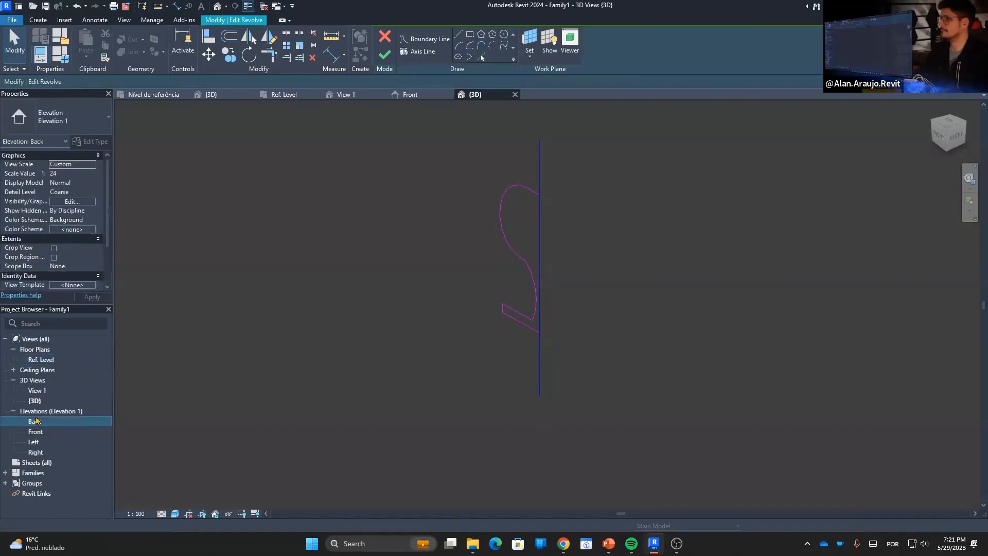
{"action": "scroll", "coordinate": [592, 396], "scroll_direction": "up", "scroll_amount": 3}
{"action": "scroll", "coordinate": [592, 399], "scroll_direction": "up", "scroll_amount": 8}
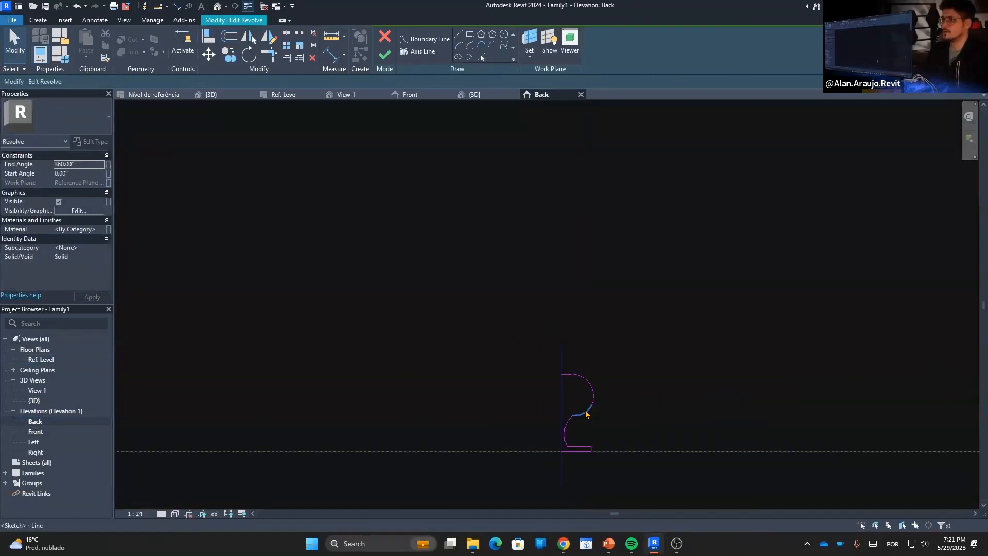
{"action": "middle_click_drag", "start_coordinate": [675, 325], "coordinate": [690, 275]}
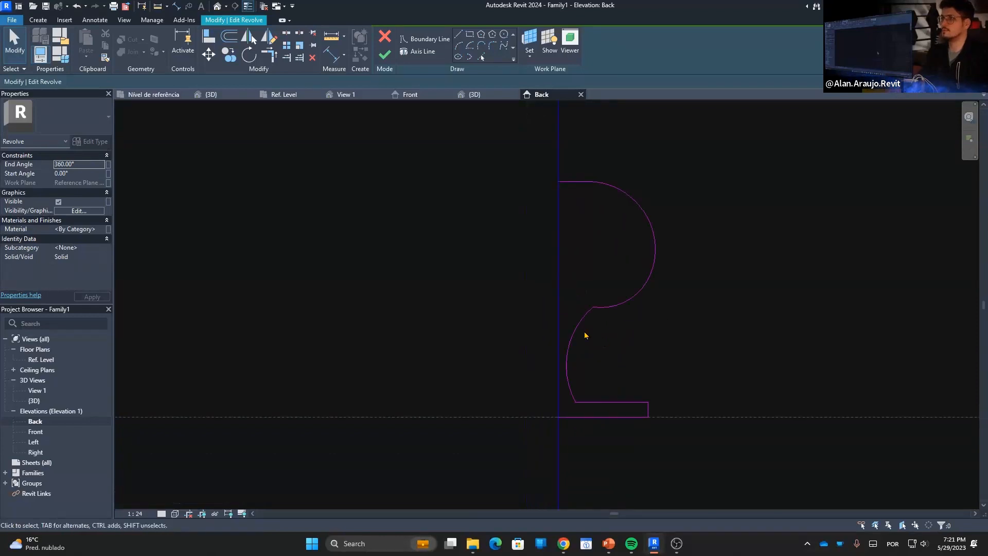
{"action": "left_click", "coordinate": [578, 327]}
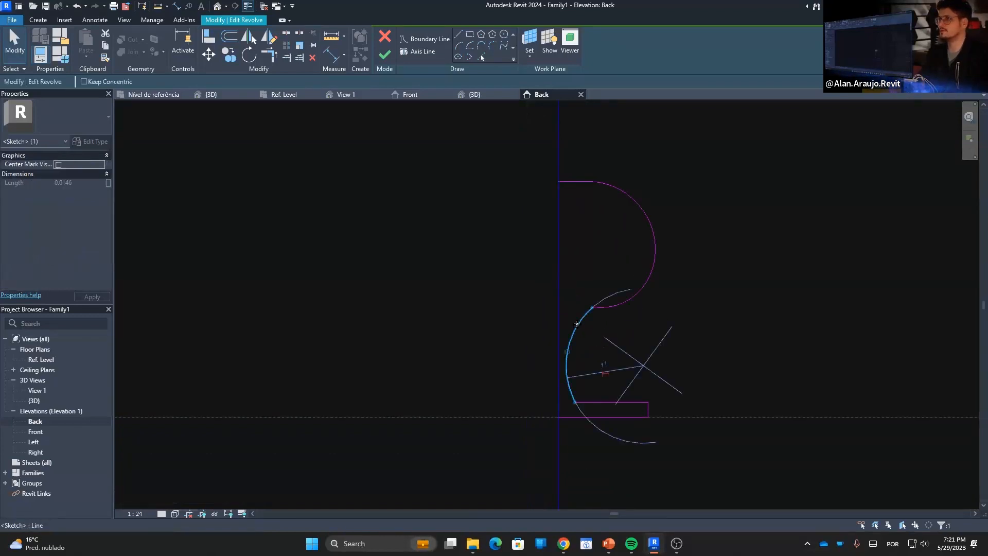
{"action": "left_click", "coordinate": [661, 325]}
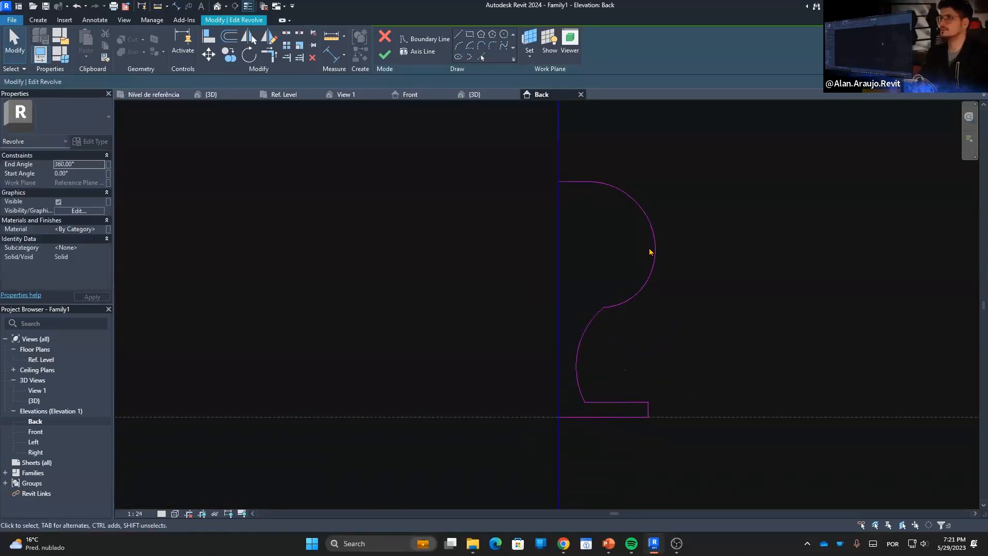
Set the radius of the profile's large upper arc to 0.01.
{"action": "left_click", "coordinate": [652, 250]}
{"action": "left_click", "coordinate": [621, 240]}
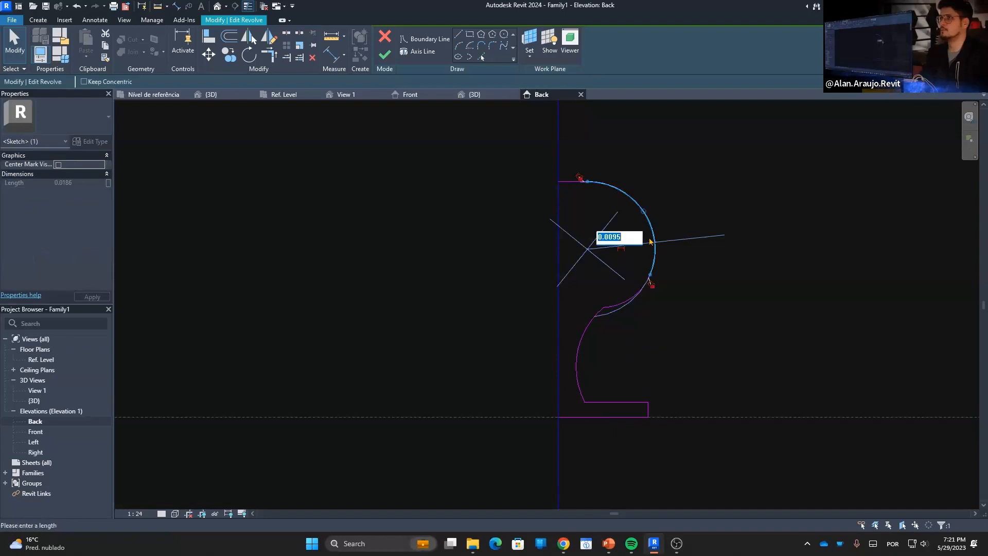
{"action": "type", "text": ".01"}
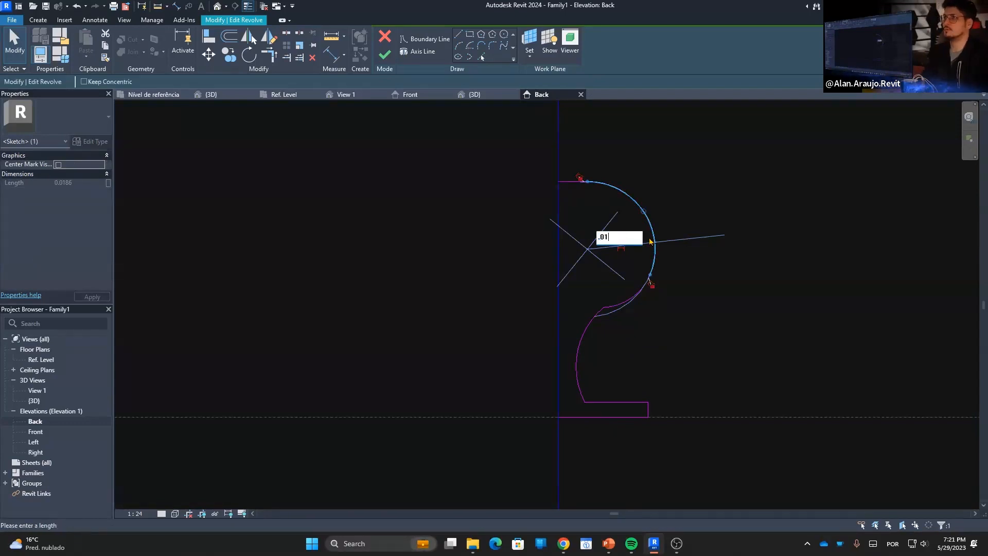
{"action": "key", "text": "Return"}
Try a radius of 0.015 on the upper arc, cancel that change and delete the arc.
{"action": "left_click", "coordinate": [618, 242]}
{"action": "type", "text": "01"}
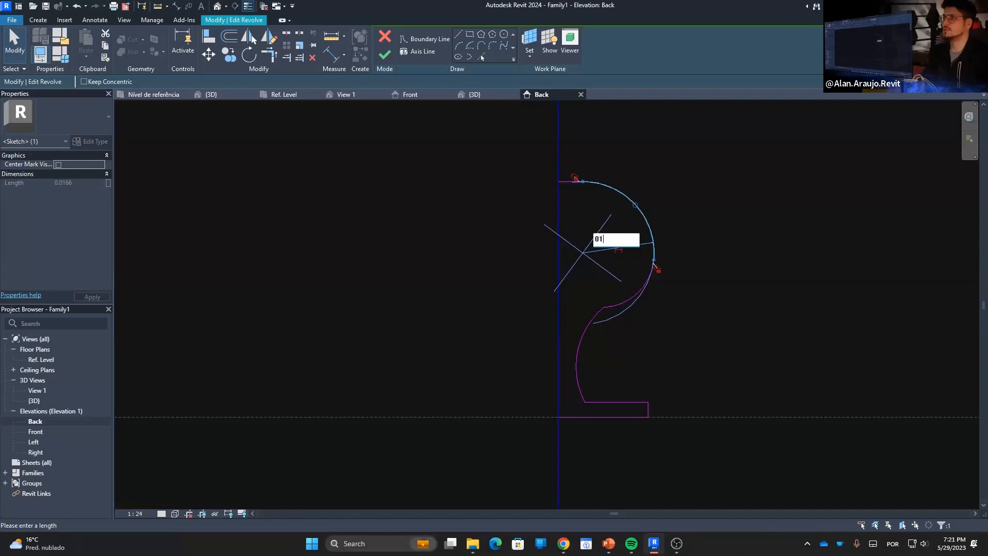
{"action": "type", "text": "5"}
{"action": "key", "text": "Return"}
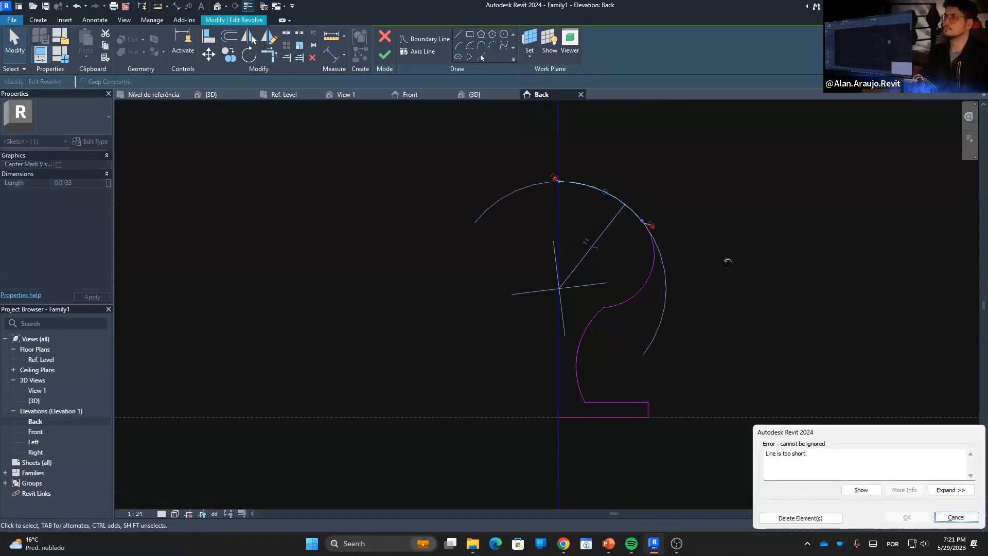
{"action": "key", "text": "Escape"}
{"action": "mouse_move", "coordinate": [693, 193]}
{"action": "left_mouse_down"}
{"action": "mouse_move", "coordinate": [626, 242]}
{"action": "mouse_move", "coordinate": [628, 223]}
{"action": "left_mouse_up"}
{"action": "key", "text": "Delete"}
Try nudging the profile's short top line upward and bridging the gap to the lower arc with a new arc.
{"action": "left_click", "coordinate": [566, 180]}
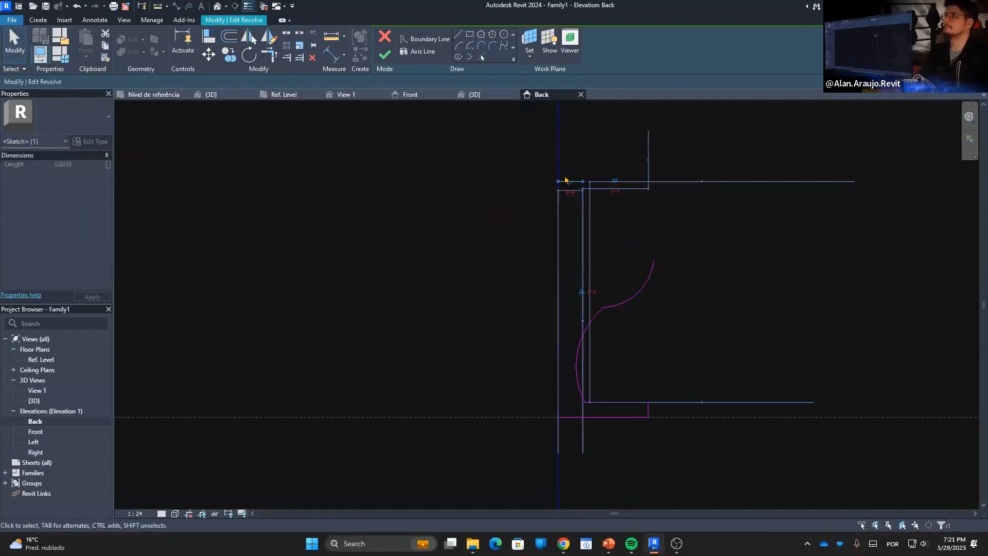
{"action": "key", "text": "Up"}
{"action": "left_click", "coordinate": [458, 46]}
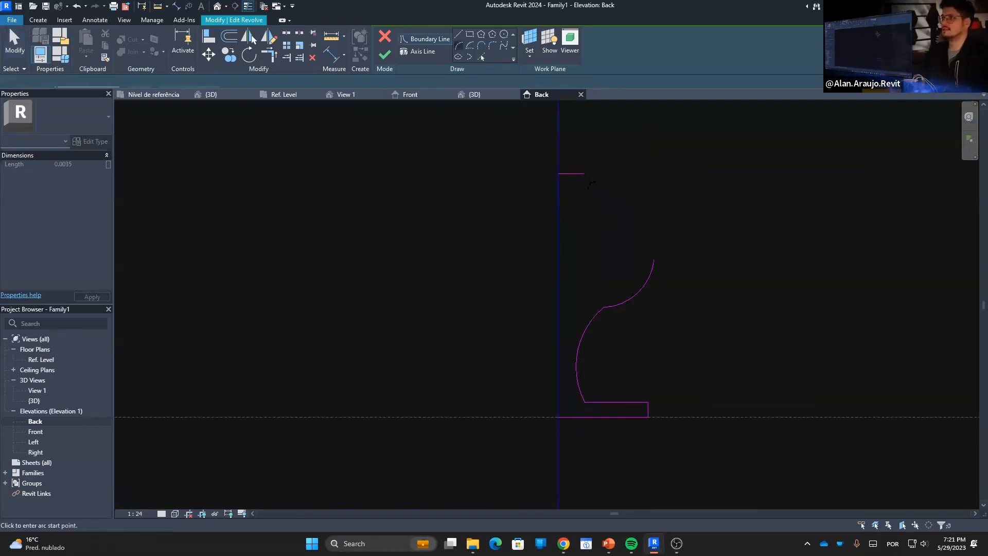
{"action": "left_click", "coordinate": [585, 174]}
{"action": "left_click", "coordinate": [653, 260]}
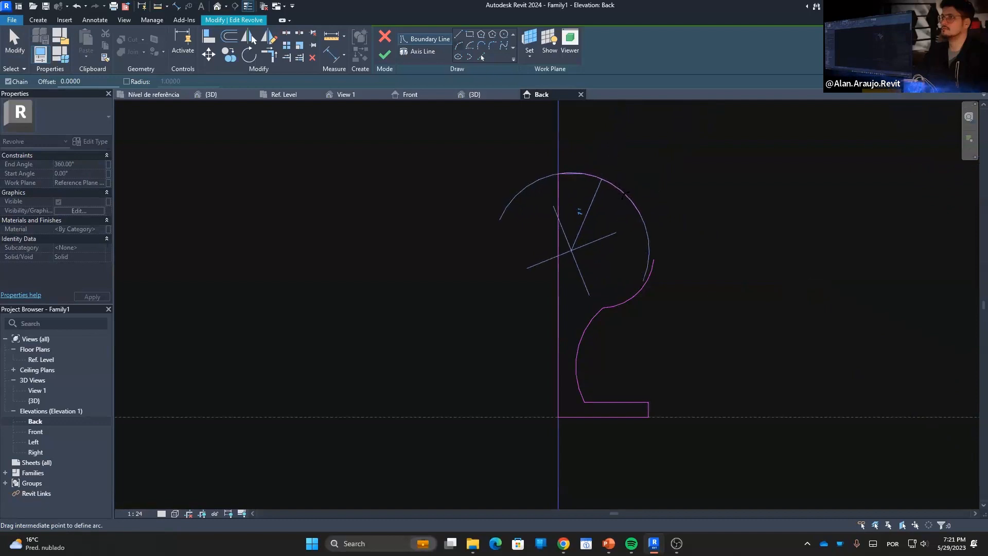
{"action": "key", "text": "Escape"}
{"action": "key", "text": "Escape"}
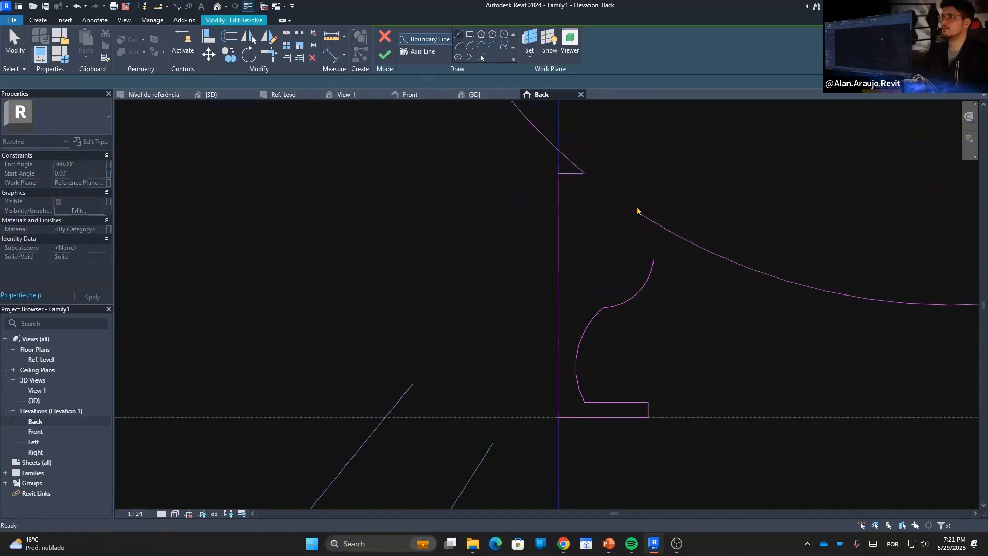
Draw an arc from the short top line's outer end toward the lower arc, stopping short of it to leave a gap.
{"action": "left_click", "coordinate": [460, 46]}
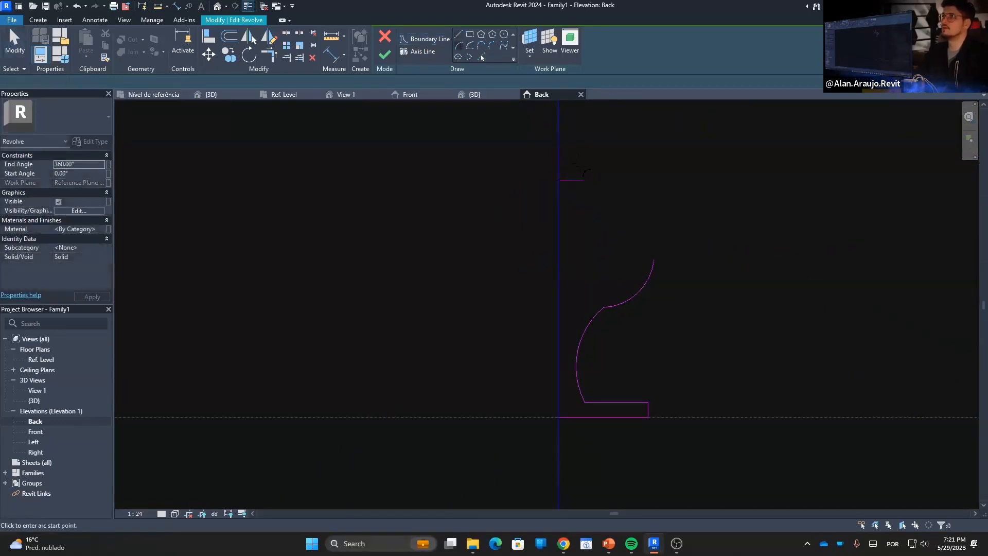
{"action": "left_click", "coordinate": [582, 181]}
{"action": "left_click", "coordinate": [653, 260]}
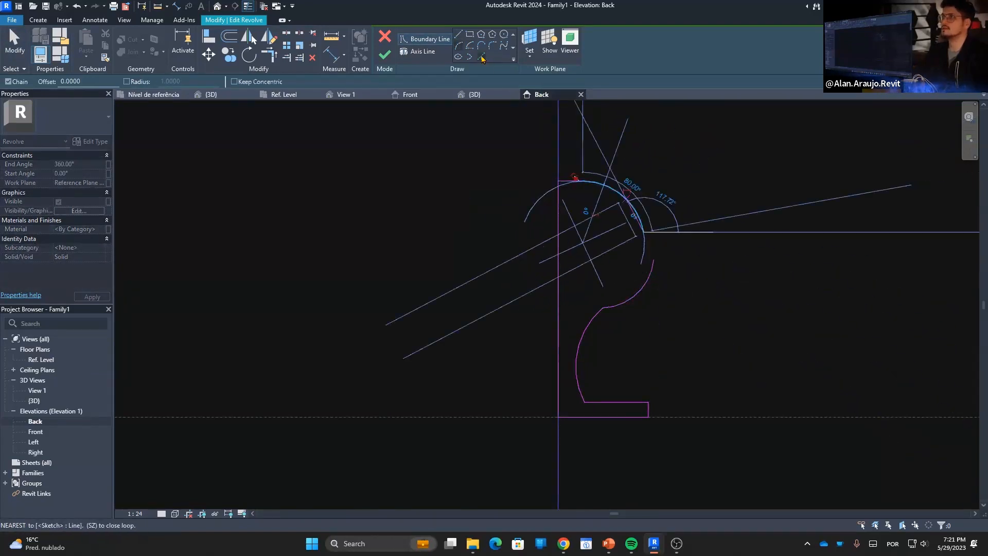
Draw a short horizontal line outward from the new arc's end and a vertical line down toward the lower arc.
{"action": "left_click", "coordinate": [460, 34]}
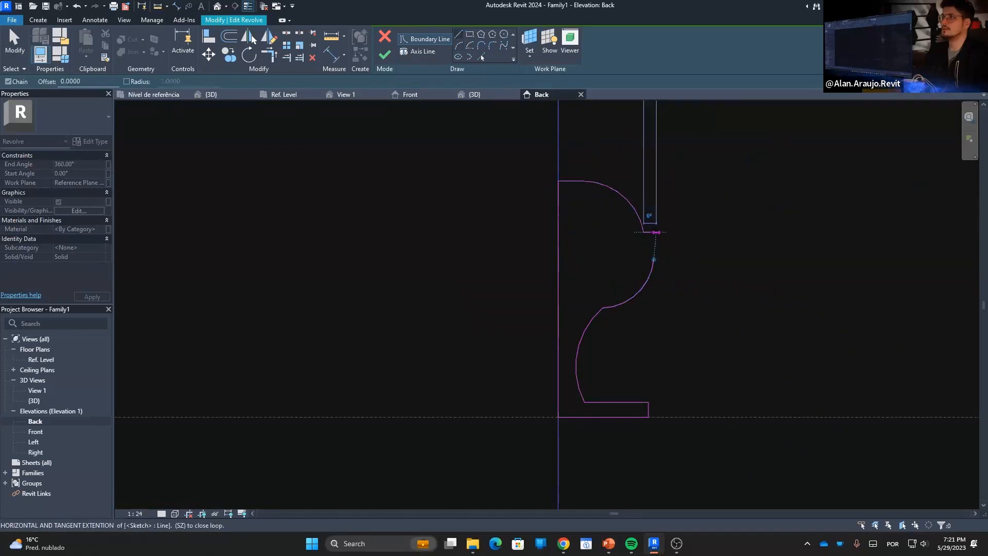
{"action": "left_click", "coordinate": [652, 233]}
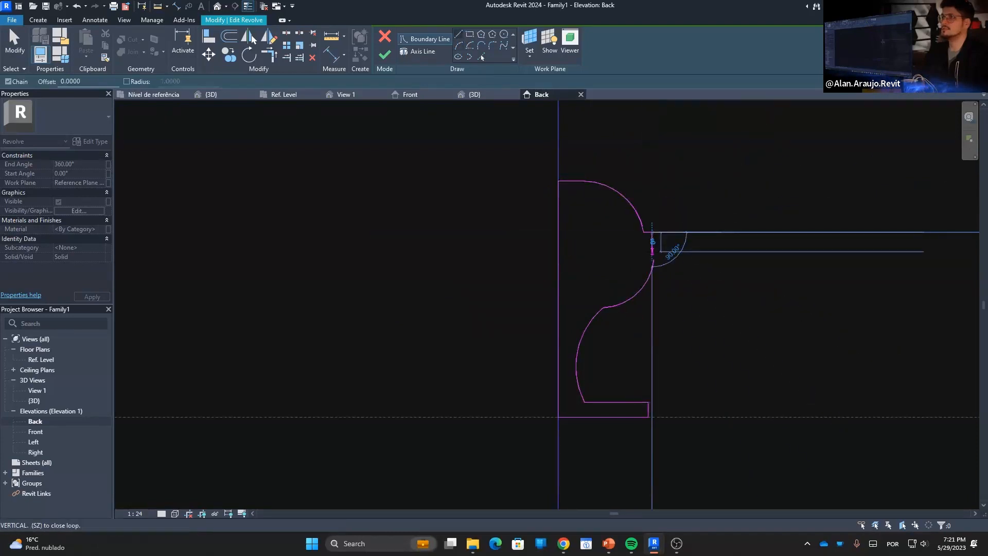
{"action": "left_click", "coordinate": [653, 254]}
{"action": "key", "text": "Escape"}
{"action": "key", "text": "Escape"}
Nudge the two new step lines outward and down so the vertical line meets the lower arc's upper end.
{"action": "scroll", "coordinate": [668, 261], "scroll_direction": "up", "scroll_amount": 3}
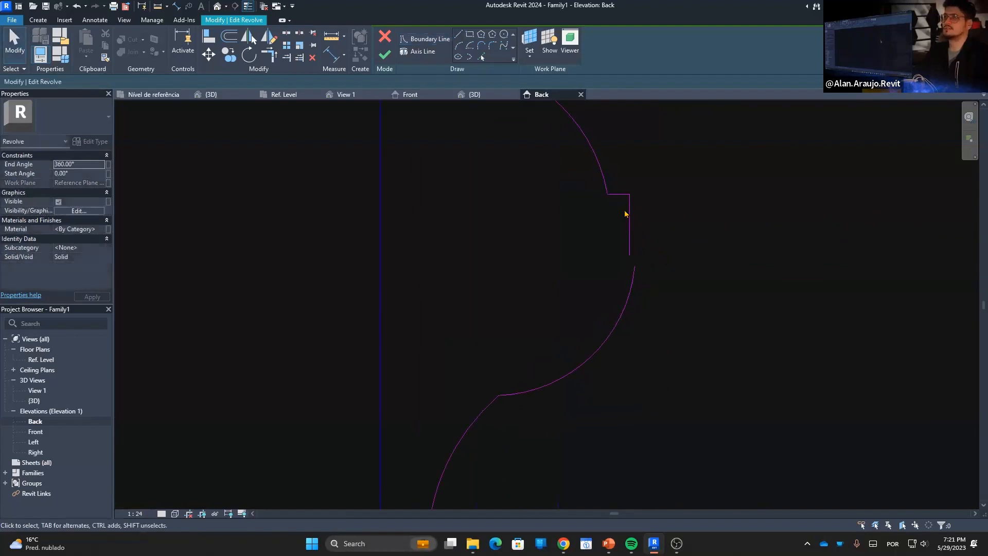
{"action": "left_click_drag", "start_coordinate": [640, 181], "coordinate": [627, 220]}
{"action": "key", "text": "Right"}
{"action": "key", "text": "Right"}
{"action": "key", "text": "Right"}
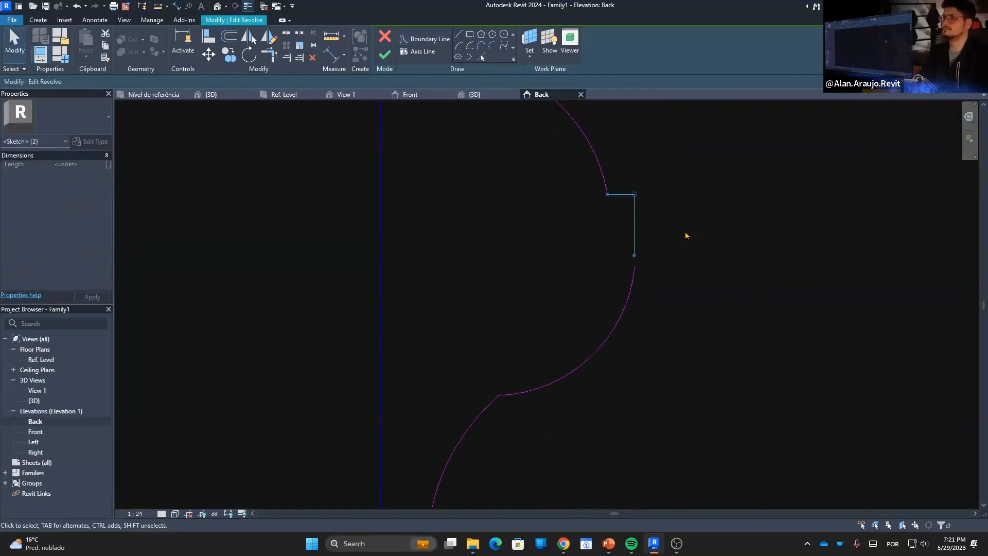
{"action": "key", "text": "Down"}
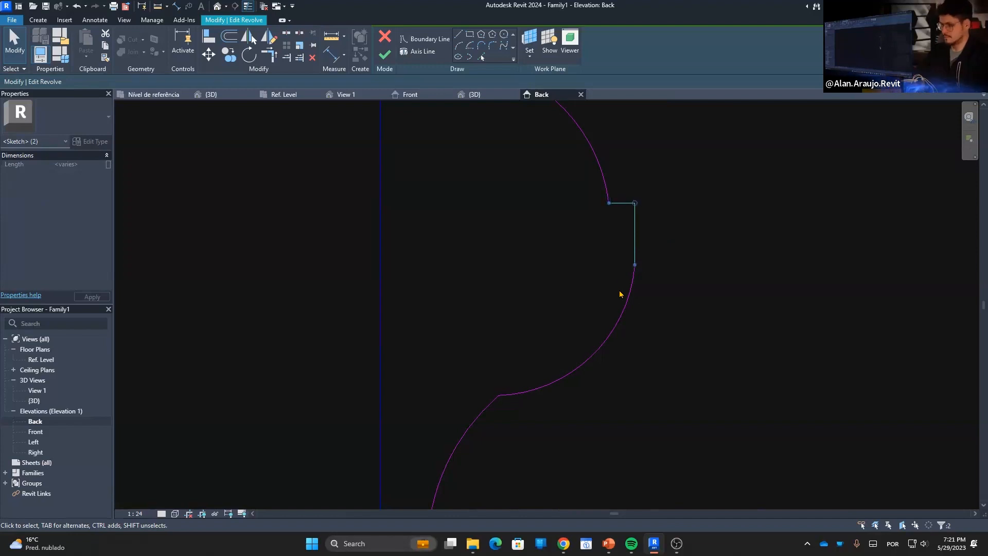
Finish editing the revolve's sketch and show the updated knob in the default 3D view.
{"action": "left_click", "coordinate": [623, 292]}
{"action": "scroll", "coordinate": [694, 279], "scroll_direction": "down", "scroll_amount": 5}
{"action": "left_click", "coordinate": [385, 54]}
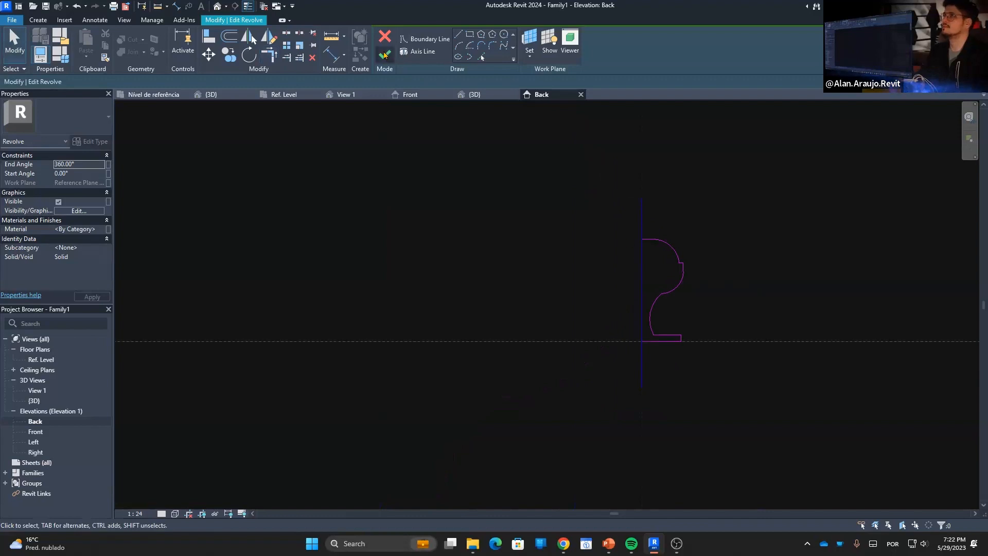
{"action": "left_click", "coordinate": [215, 6]}
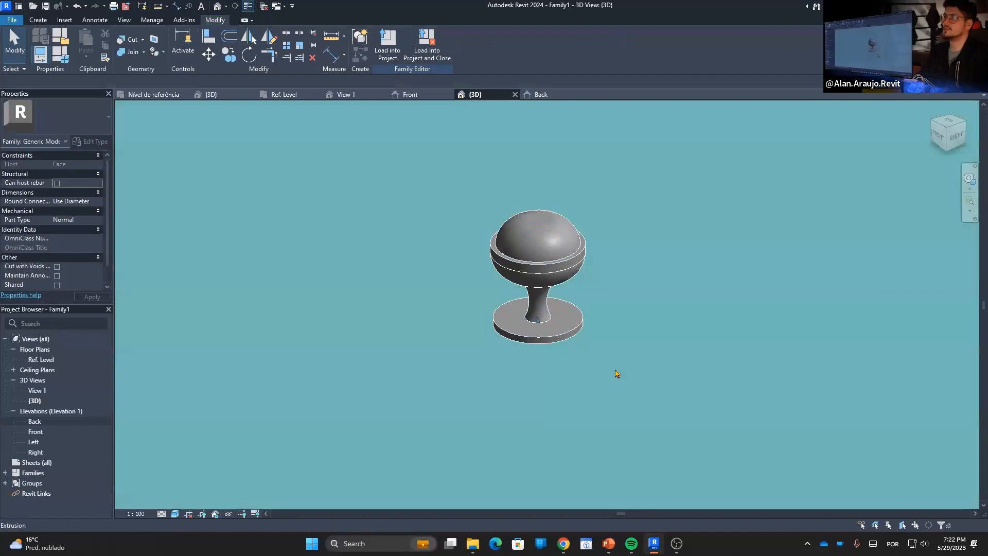
Examine the updated knob from several angles and compare its size with the host extrusion.
{"action": "left_click", "coordinate": [616, 374]}
{"action": "middle_click_drag", "start_coordinate": [617, 374], "coordinate": [588, 351], "text": "shift"}
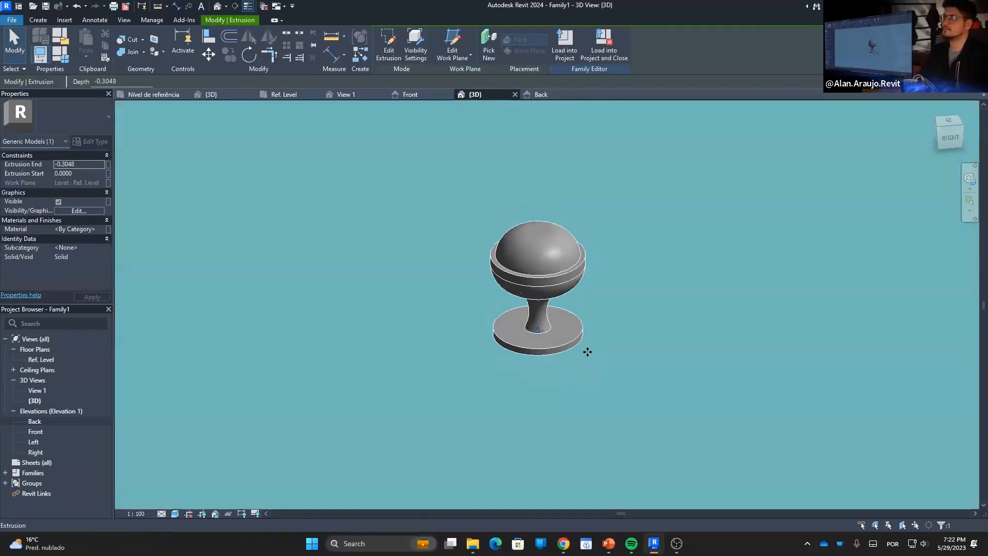
{"action": "scroll", "coordinate": [531, 303], "scroll_direction": "down", "scroll_amount": 6}
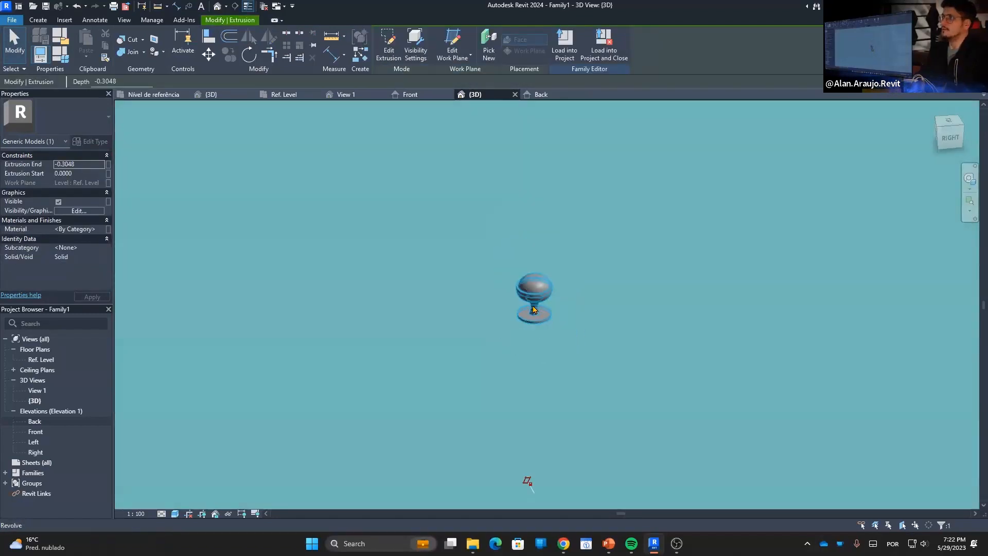
{"action": "middle_click_drag", "start_coordinate": [620, 371], "coordinate": [631, 368], "text": "shift"}
{"action": "scroll", "coordinate": [631, 368], "scroll_direction": "down", "scroll_amount": 6}
{"action": "key", "text": "Escape"}
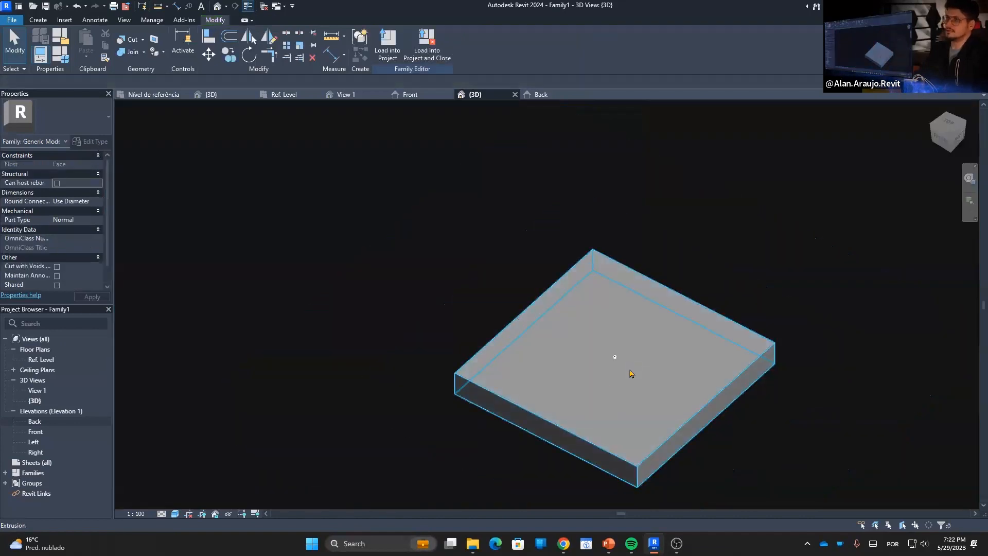
{"action": "scroll", "coordinate": [632, 370], "scroll_direction": "up", "scroll_amount": 8}
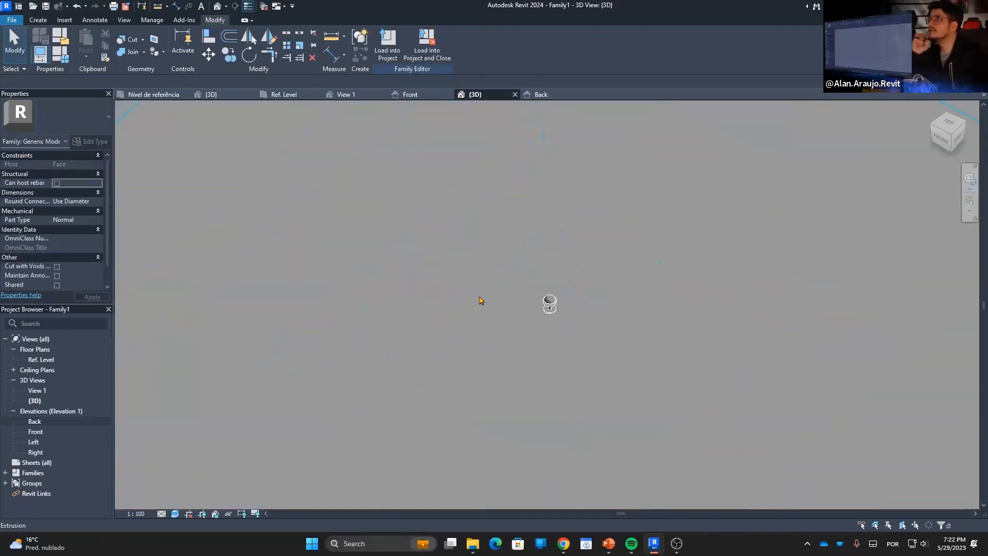
Save the knob family to the Desktop as PO_Macaneta_Bonita.
{"action": "left_click", "coordinate": [15, 23]}
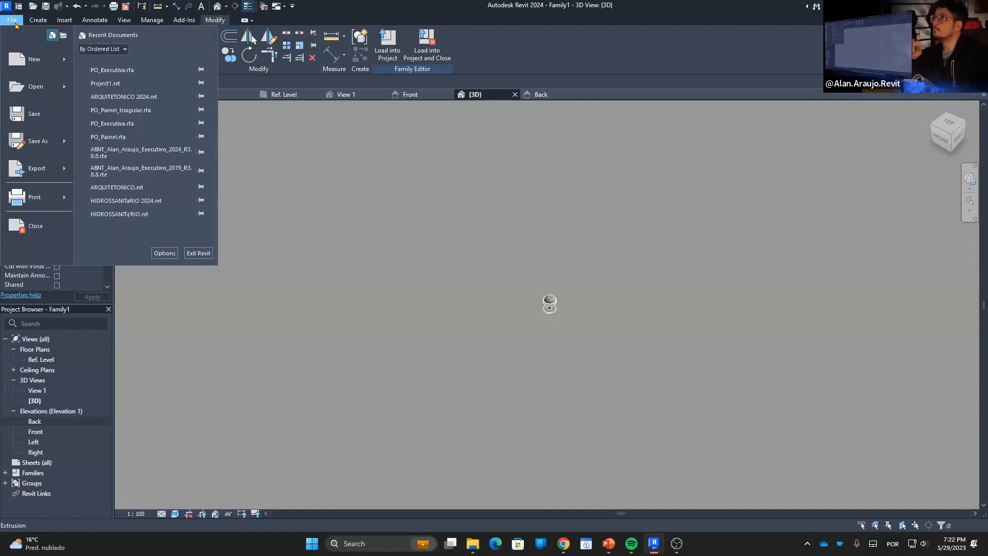
{"action": "mouse_move", "coordinate": [33, 143]}
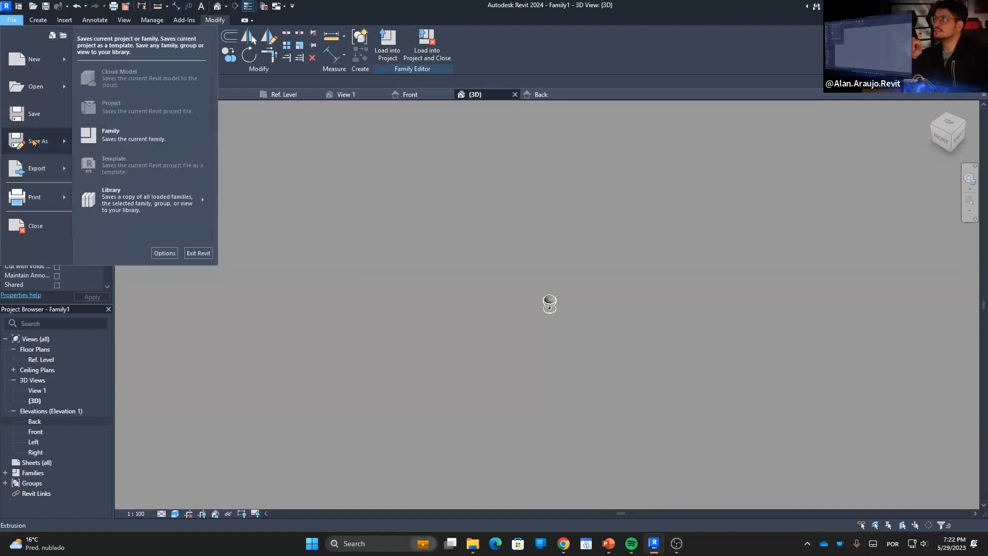
{"action": "left_click", "coordinate": [114, 146]}
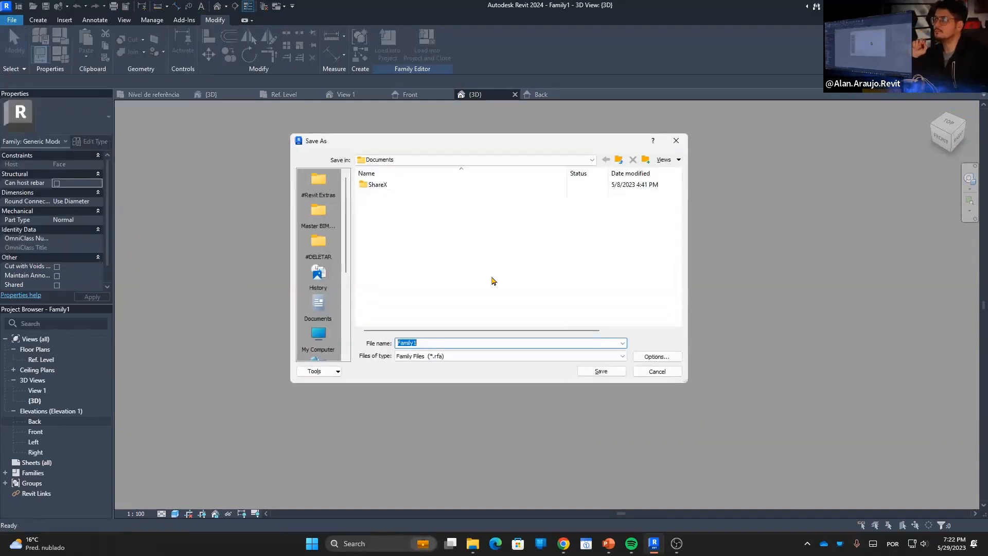
{"action": "scroll", "coordinate": [331, 304], "scroll_direction": "down", "scroll_amount": 5}
{"action": "left_click", "coordinate": [318, 273]}
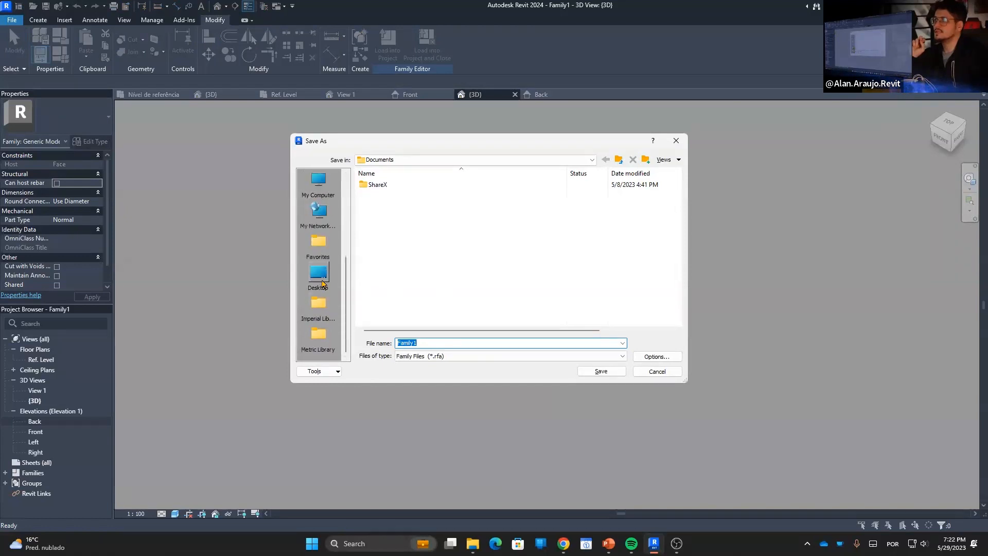
{"action": "double_click", "coordinate": [460, 344]}
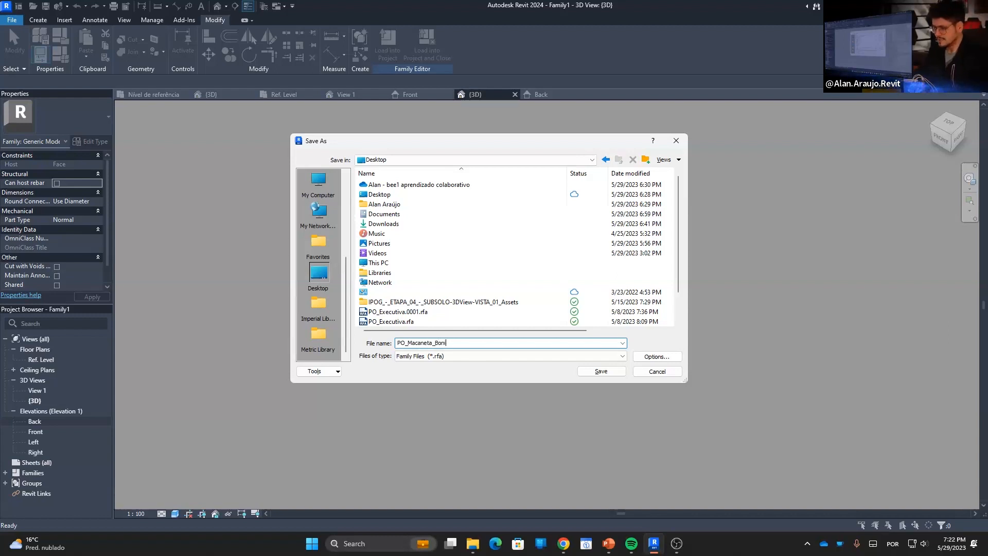
{"action": "left_click", "coordinate": [587, 375]}
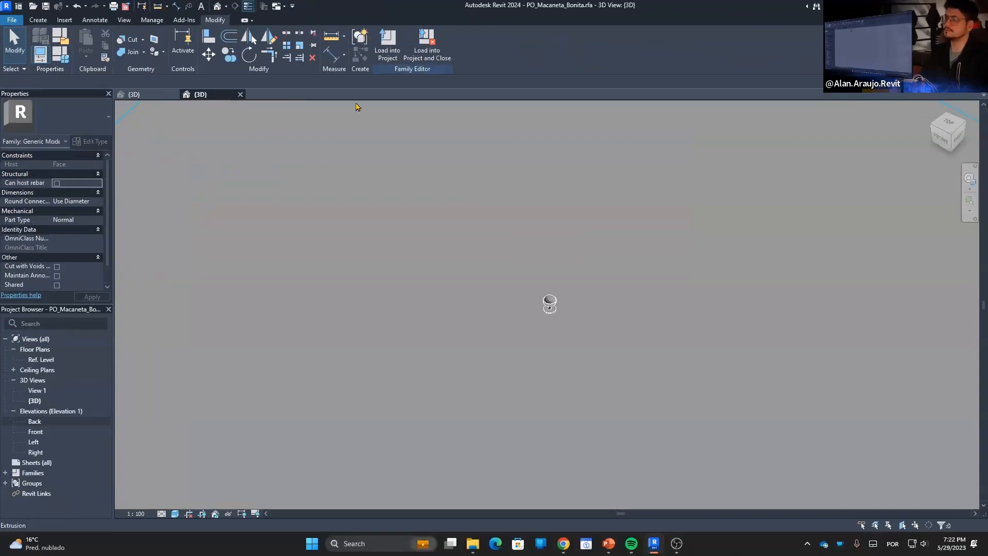
Load PO_Macaneta_Bonita into the PO_Executiva door family and place one knob on the door panel's face near its side edge.
{"action": "left_click", "coordinate": [389, 57]}
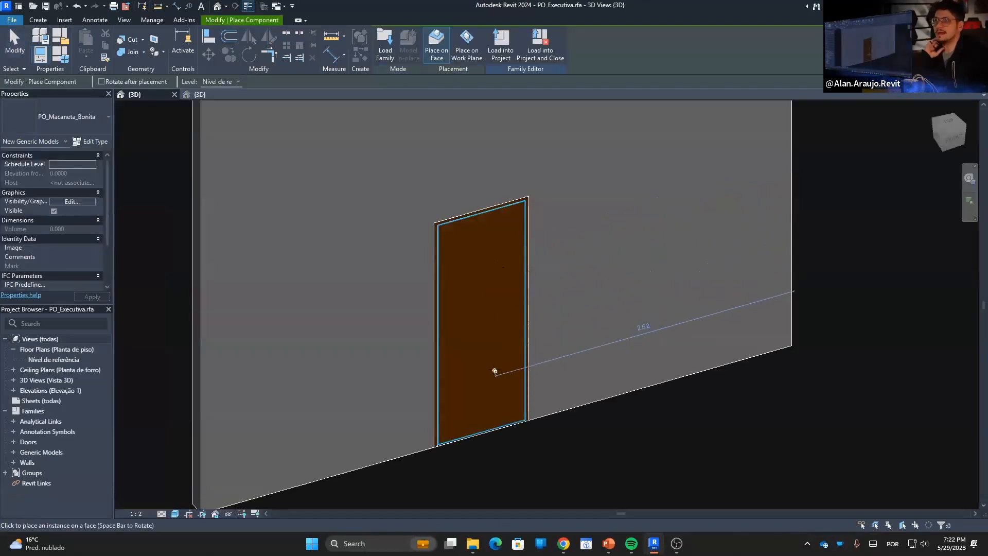
{"action": "scroll", "coordinate": [494, 371], "scroll_direction": "up", "scroll_amount": 4}
{"action": "scroll", "coordinate": [493, 370], "scroll_direction": "up", "scroll_amount": 1}
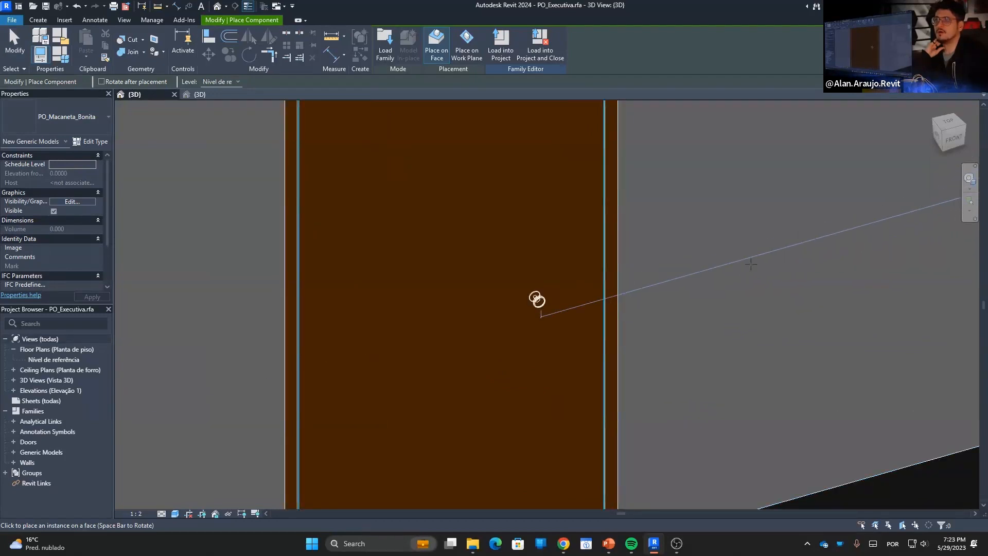
{"action": "scroll", "coordinate": [720, 274], "scroll_direction": "down", "scroll_amount": 2}
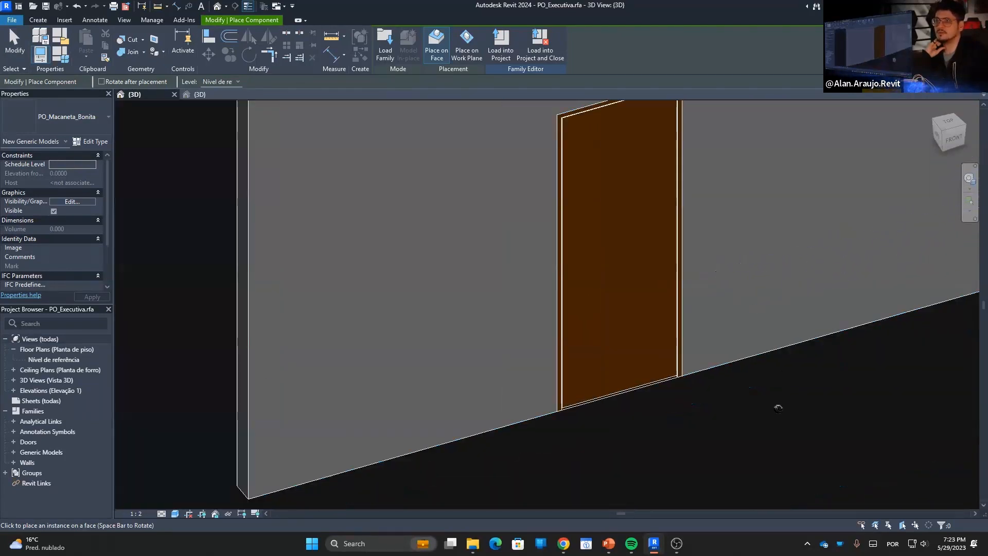
{"action": "scroll", "coordinate": [762, 381], "scroll_direction": "up", "scroll_amount": 3}
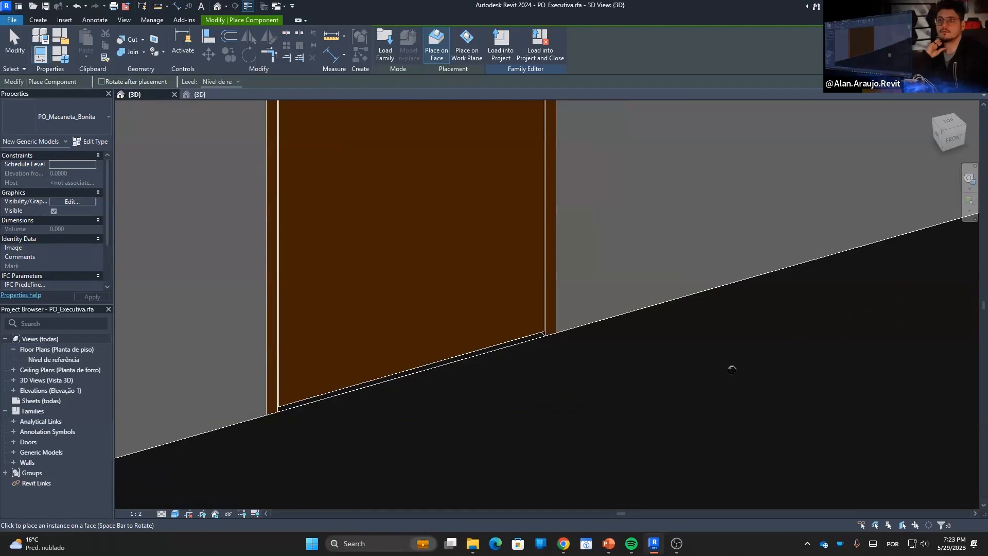
{"action": "scroll", "coordinate": [730, 367], "scroll_direction": "down", "scroll_amount": 3}
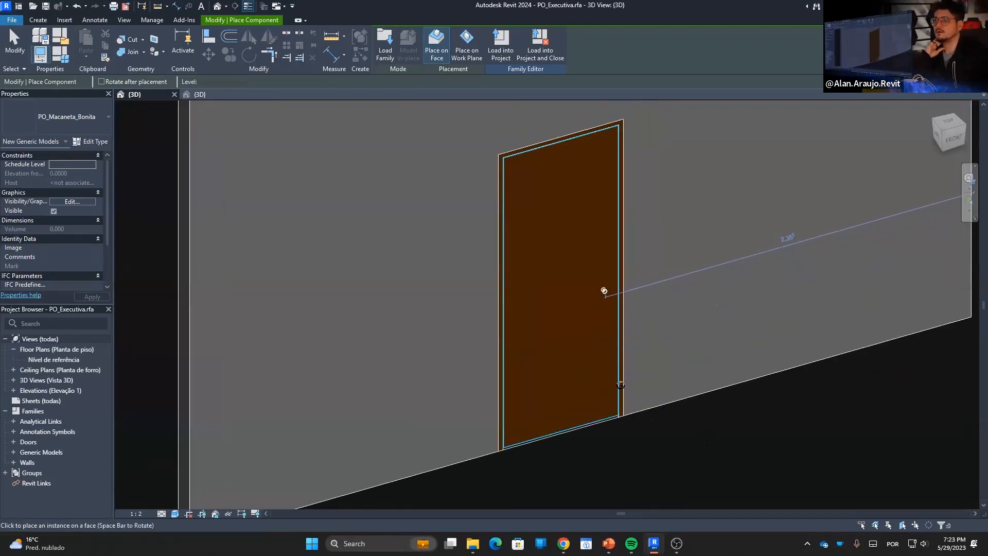
{"action": "left_click", "coordinate": [604, 290]}
{"action": "key", "text": "Escape"}
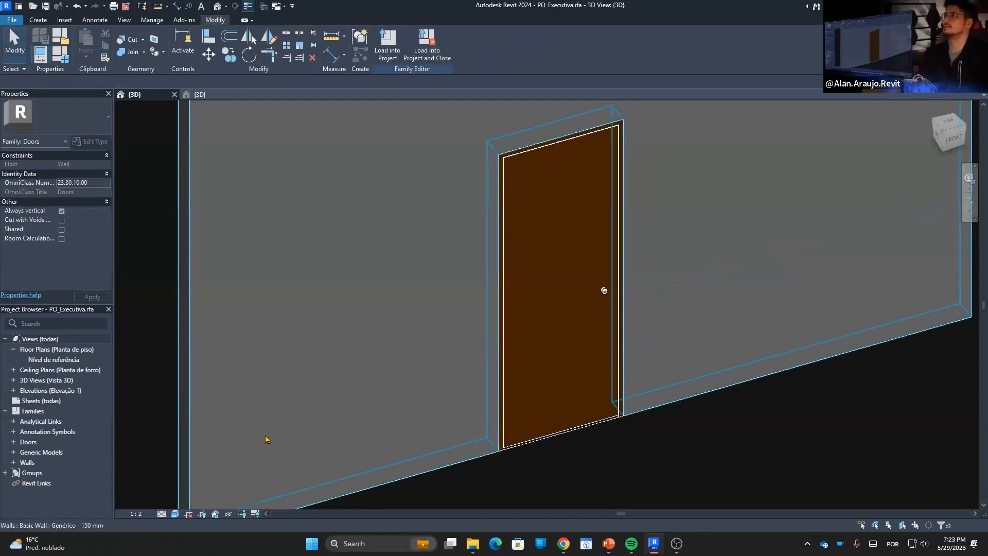
Open the Exterior elevation of the door family and examine the door panel and its surrounding wall up close.
{"action": "left_click", "coordinate": [570, 286]}
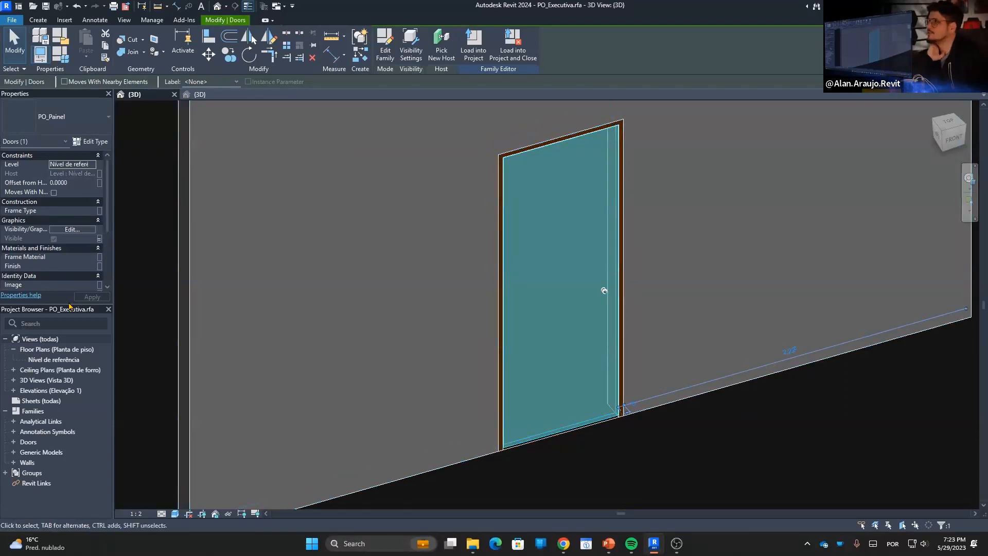
{"action": "double_click", "coordinate": [45, 392]}
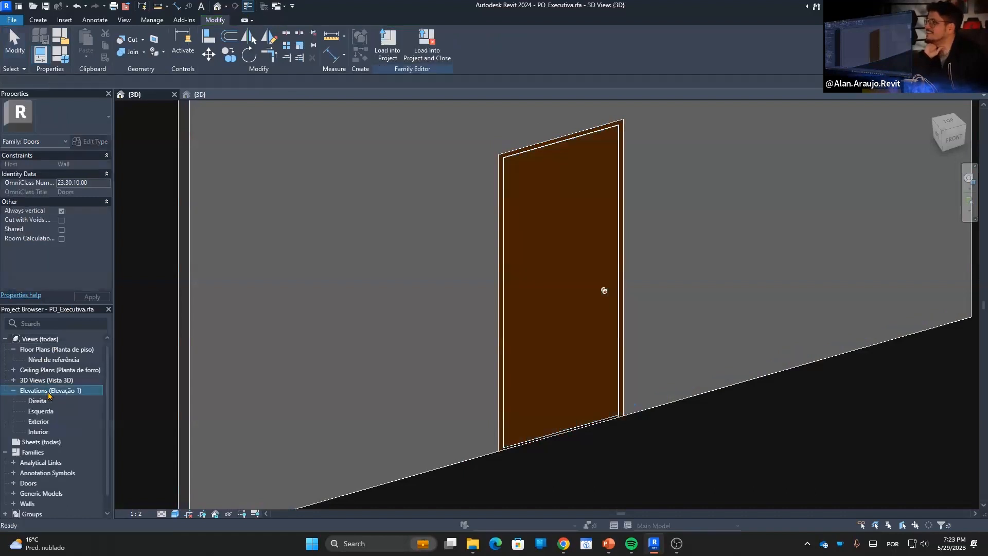
{"action": "double_click", "coordinate": [41, 422]}
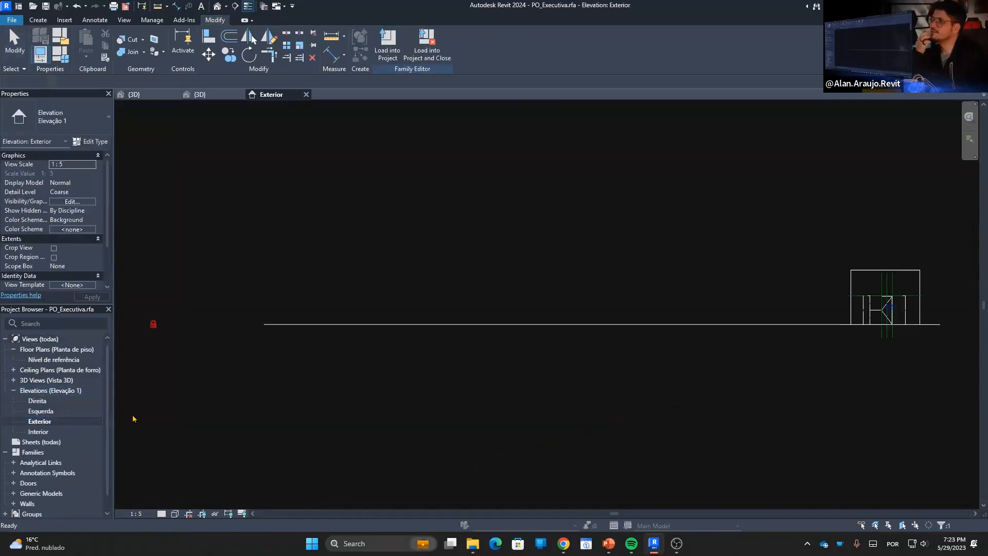
{"action": "left_click", "coordinate": [902, 313]}
{"action": "scroll", "coordinate": [904, 315], "scroll_direction": "up", "scroll_amount": 5}
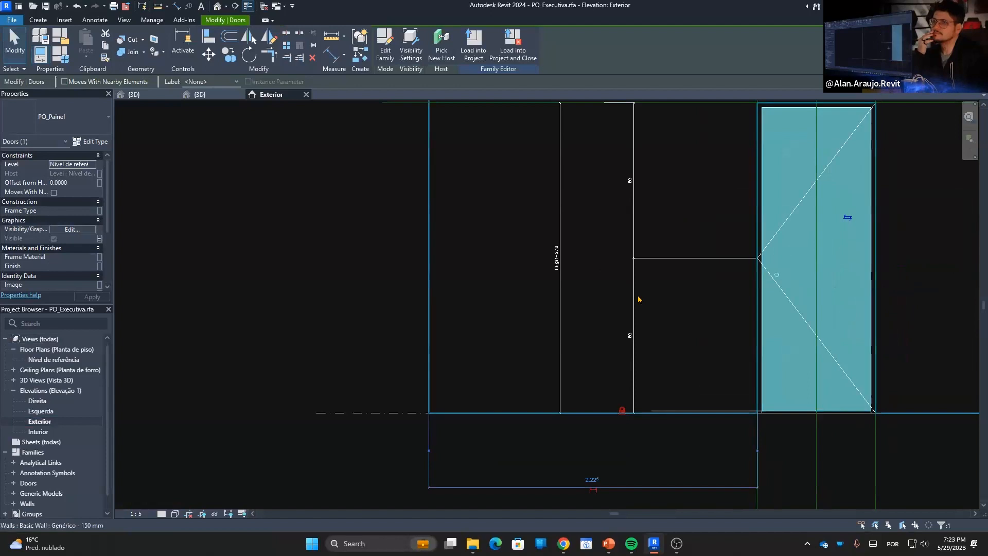
{"action": "scroll", "coordinate": [762, 287], "scroll_direction": "up", "scroll_amount": 4}
{"action": "left_click", "coordinate": [658, 304]}
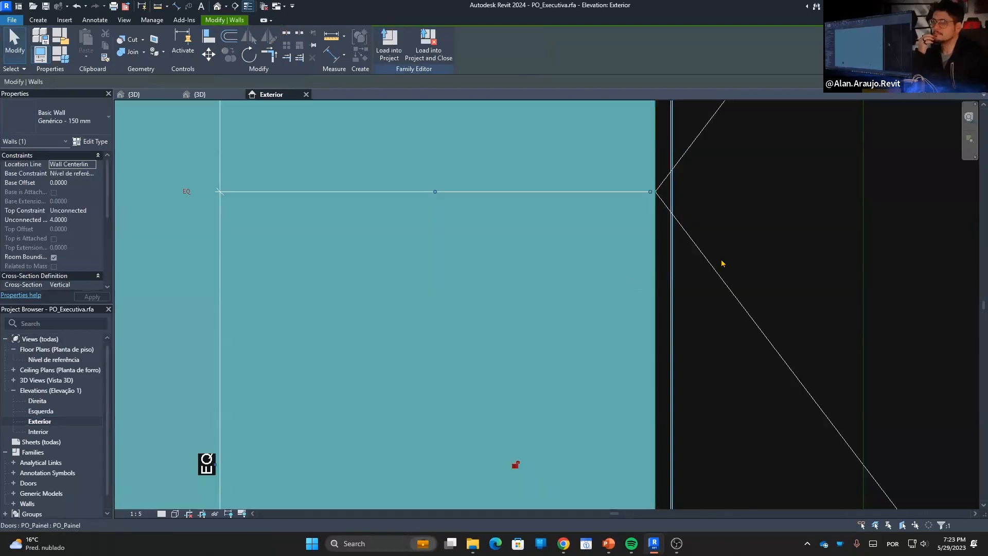
In the Interior elevation, move the knob up to the door's mid-height, close to the panel's opening edge.
{"action": "double_click", "coordinate": [40, 432]}
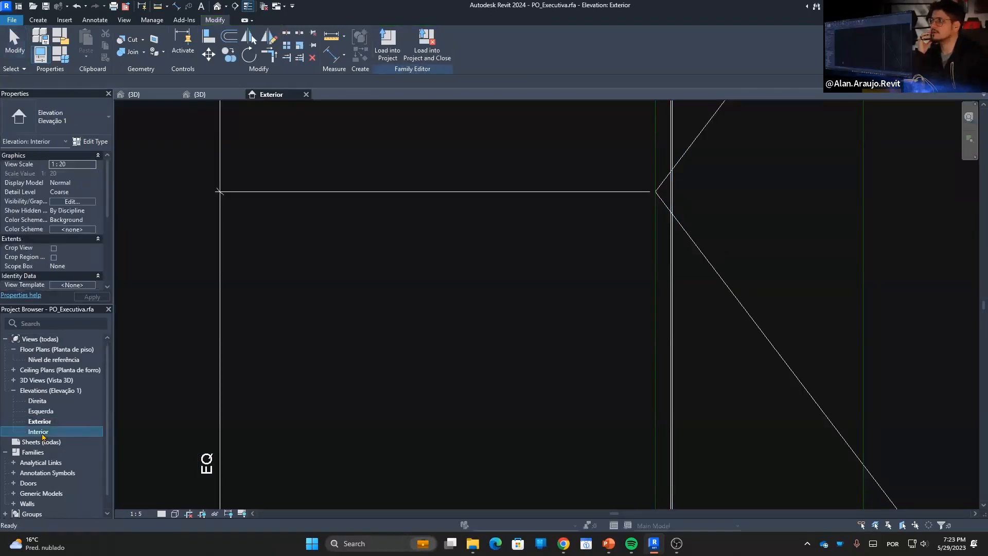
{"action": "scroll", "coordinate": [453, 352], "scroll_direction": "up", "scroll_amount": 5}
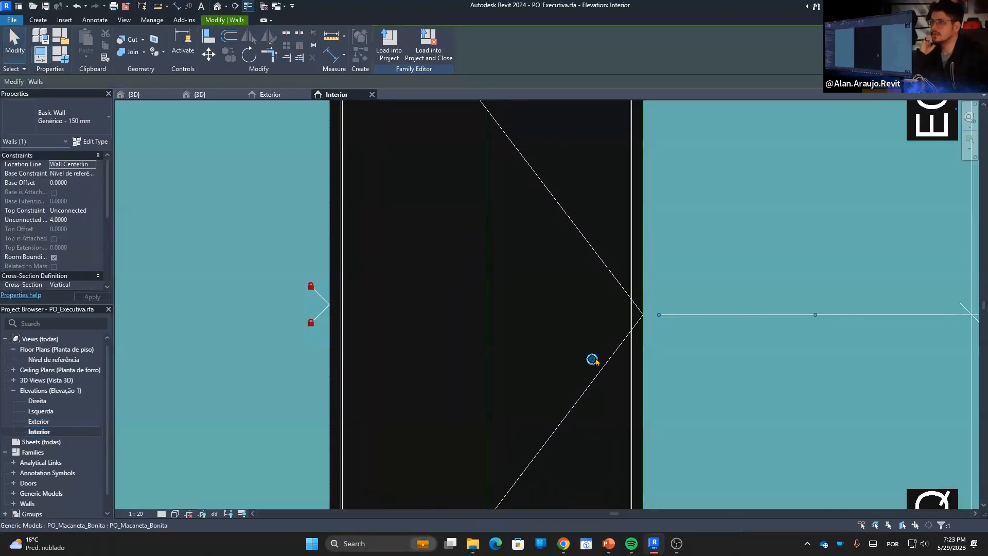
{"action": "left_click", "coordinate": [592, 359]}
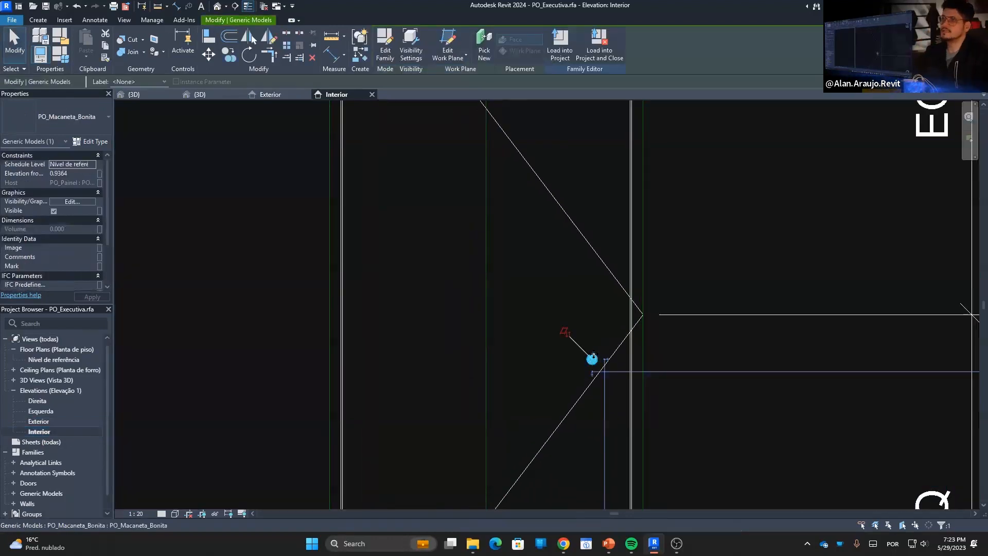
{"action": "left_click_drag", "start_coordinate": [611, 319], "coordinate": [621, 314]}
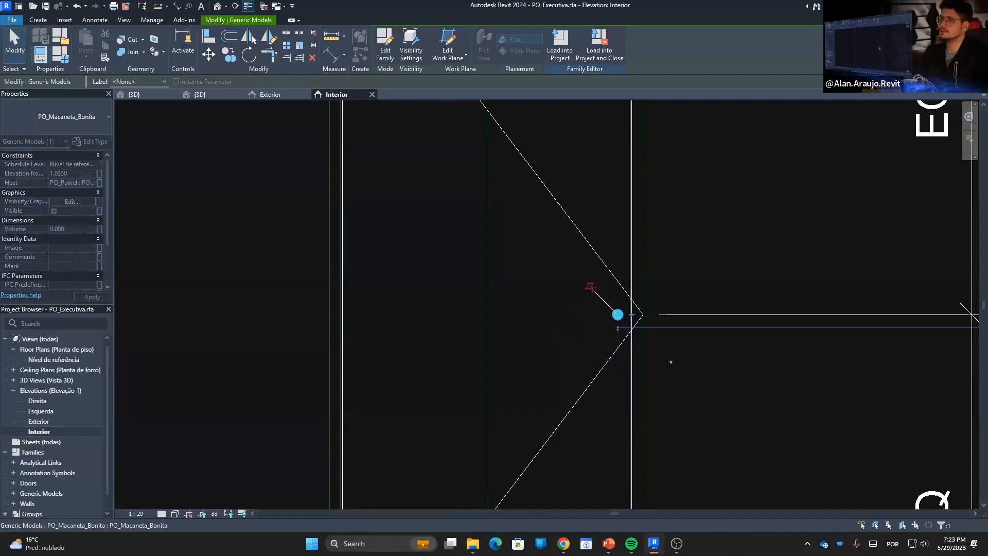
{"action": "key", "text": "Escape"}
Shift the knob horizontally inward from the panel's opening edge, keeping it at the door's mid-height.
{"action": "scroll", "coordinate": [672, 376], "scroll_direction": "down", "scroll_amount": 3}
{"action": "middle_click_drag", "start_coordinate": [673, 373], "coordinate": [608, 310]}
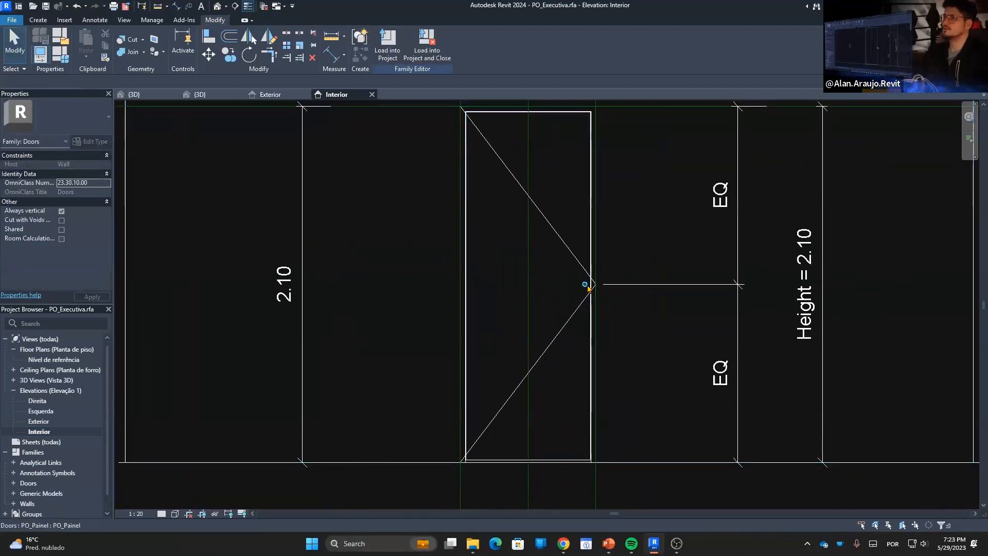
{"action": "left_click_drag", "start_coordinate": [585, 285], "coordinate": [567, 285]}
{"action": "key", "text": "Escape"}
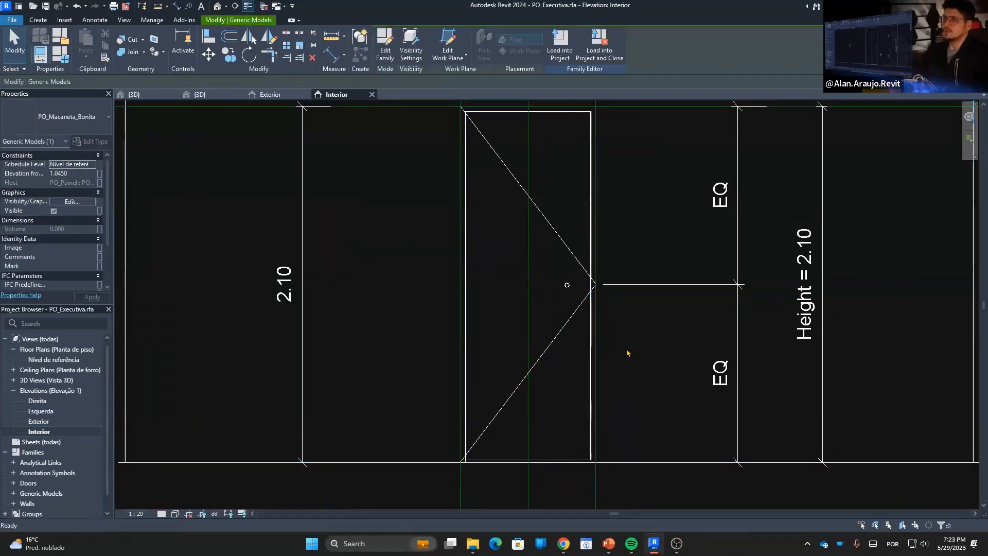
In the 3D view, test how the knob follows the door with Width at 1 and 2, discarding the changes.
{"action": "left_click", "coordinate": [216, 7]}
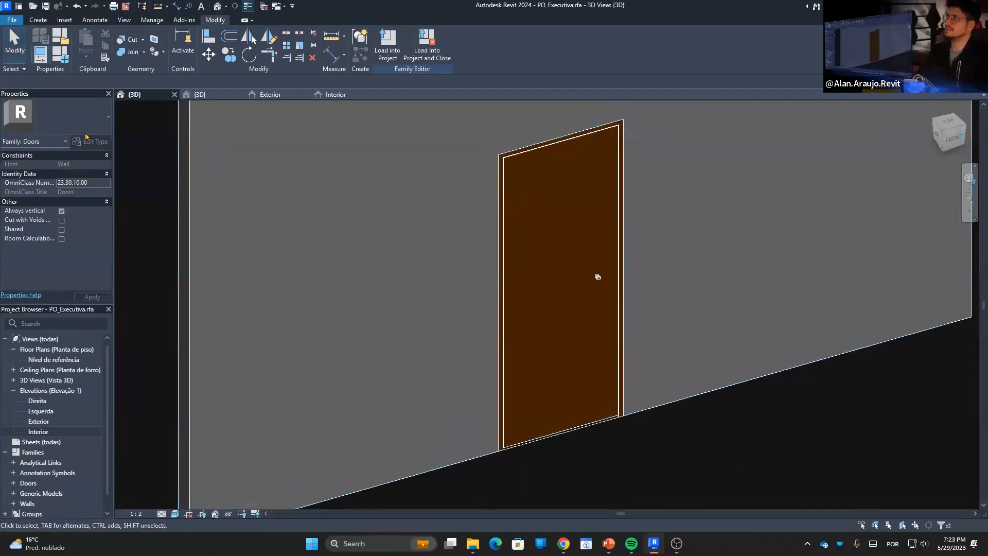
{"action": "left_click", "coordinate": [60, 57]}
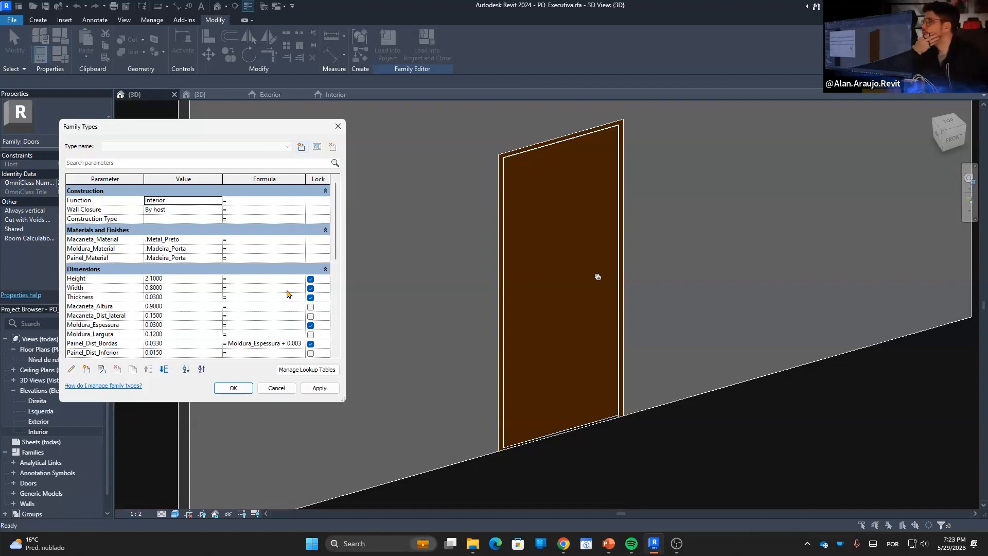
{"action": "left_click", "coordinate": [199, 287]}
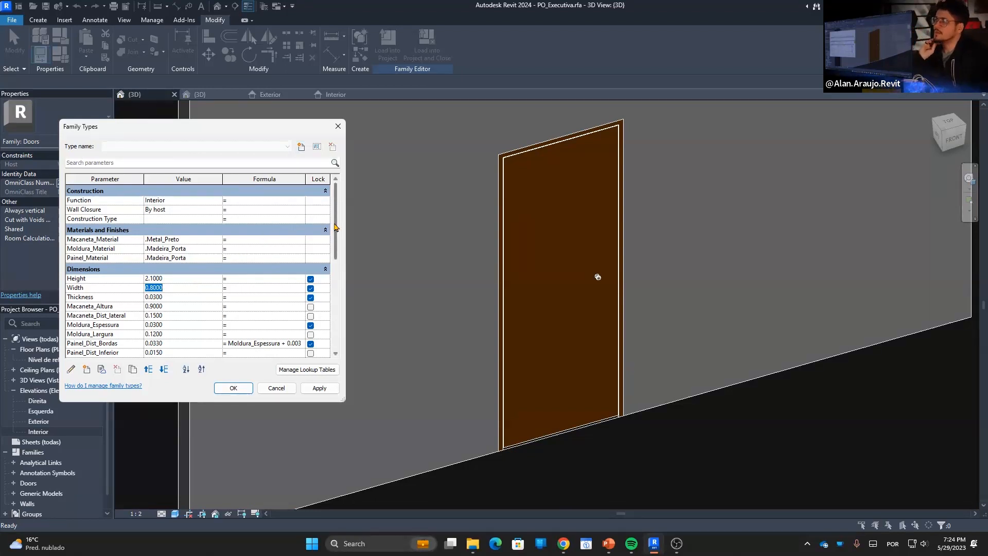
{"action": "type", "text": "1"}
{"action": "left_click", "coordinate": [318, 388]}
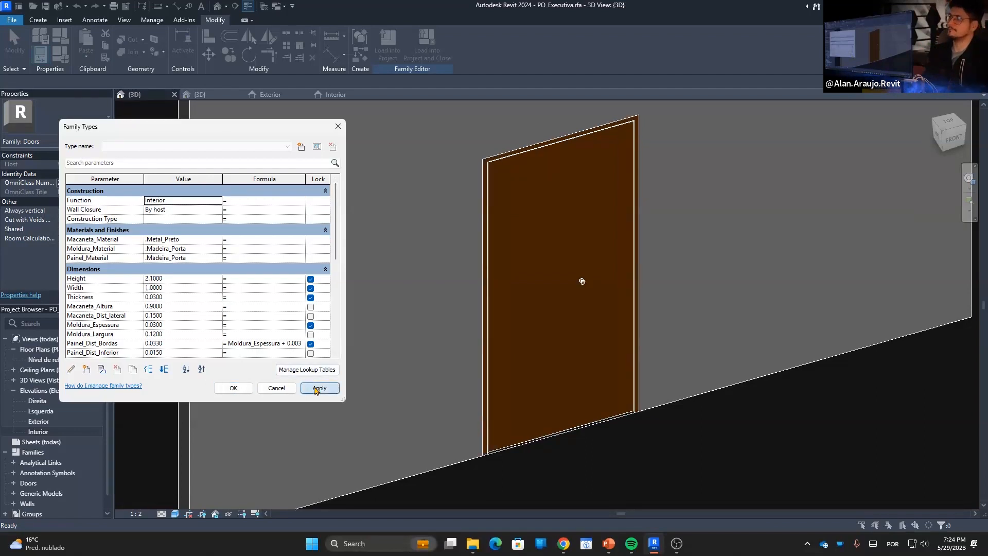
{"action": "left_click", "coordinate": [205, 288]}
{"action": "type", "text": "2"}
{"action": "left_click", "coordinate": [319, 388]}
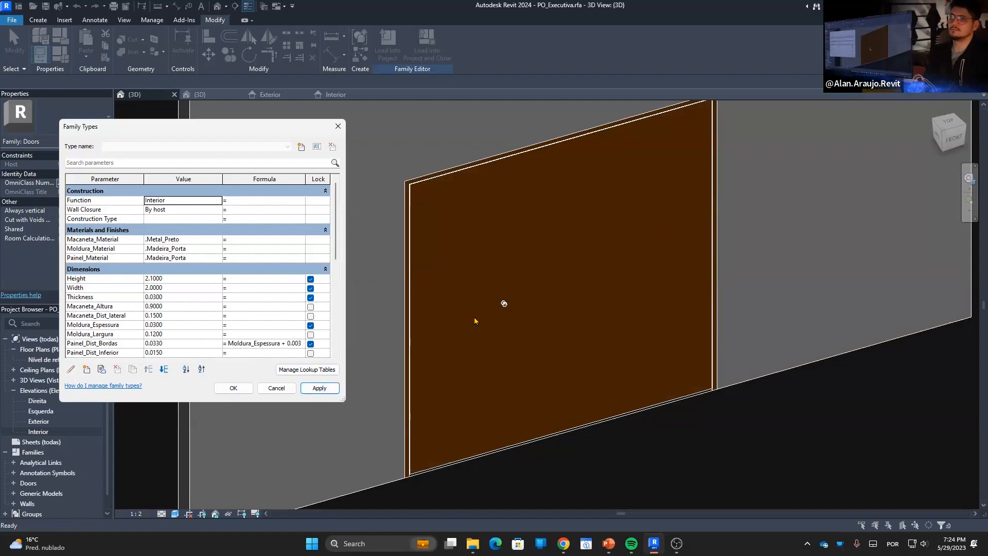
{"action": "left_click", "coordinate": [276, 388]}
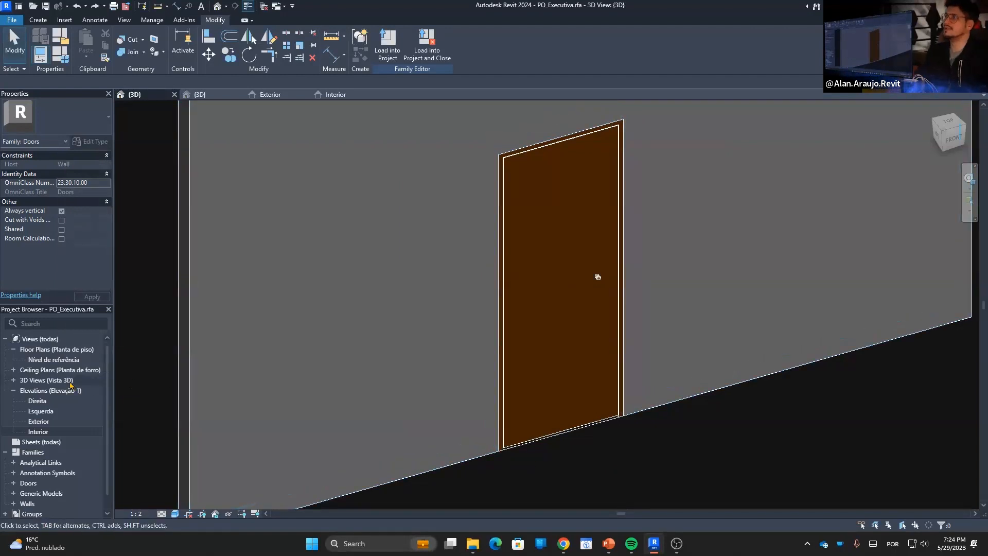
Open the Interior elevation and examine the knob's position relative to the door panel's opening edge.
{"action": "left_click", "coordinate": [42, 433]}
{"action": "double_click", "coordinate": [42, 435]}
{"action": "scroll", "coordinate": [461, 386], "scroll_direction": "down", "scroll_amount": 3}
{"action": "middle_click_drag", "start_coordinate": [461, 386], "coordinate": [465, 372]}
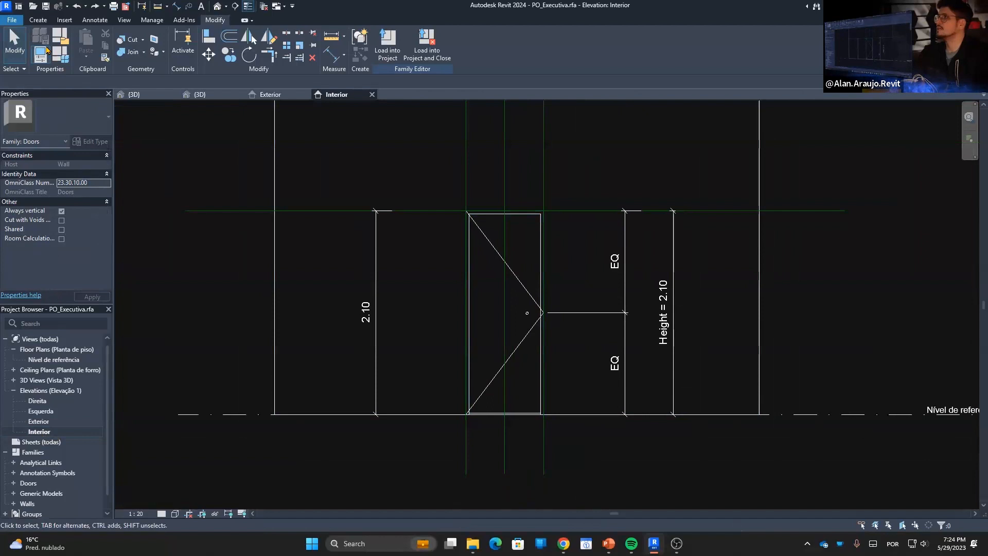
{"action": "left_click", "coordinate": [41, 22]}
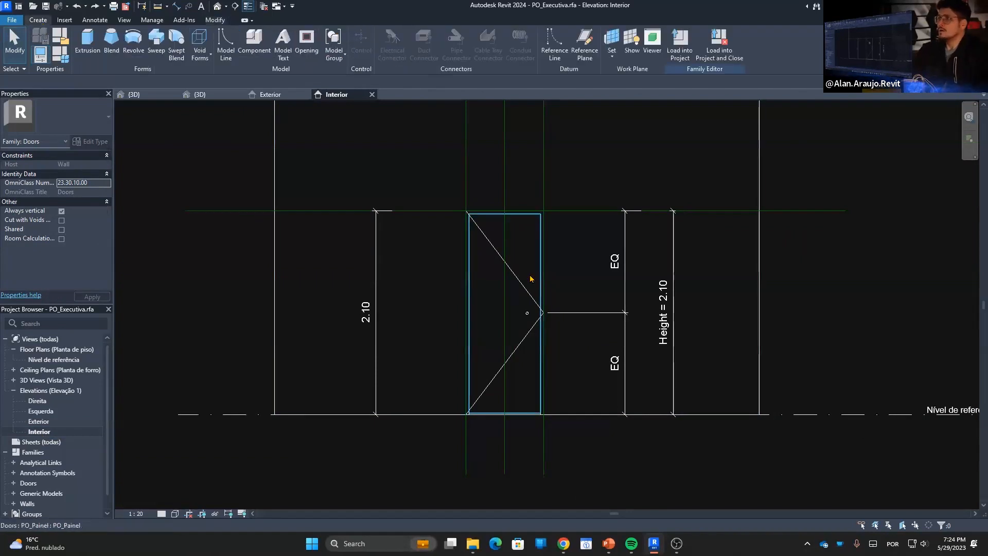
{"action": "scroll", "coordinate": [525, 322], "scroll_direction": "up", "scroll_amount": 4}
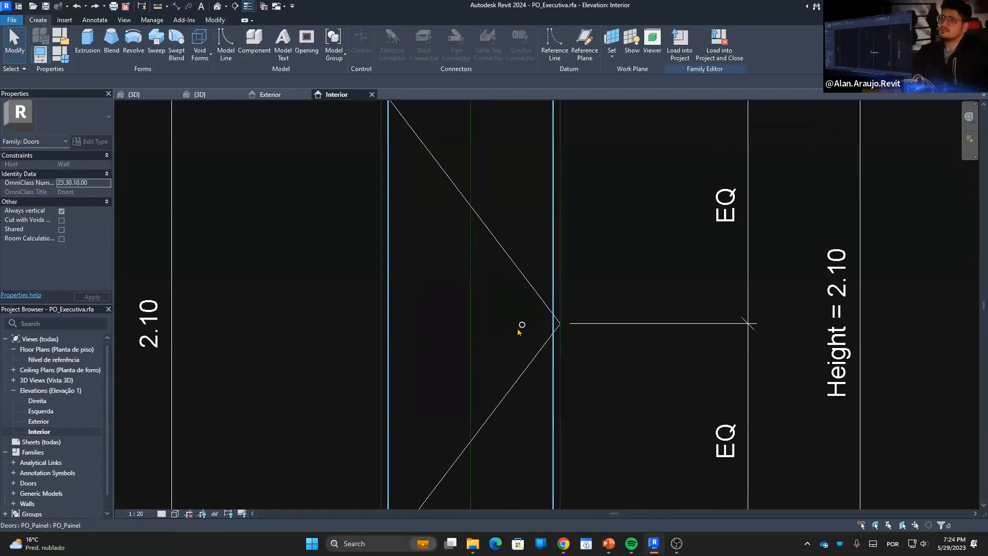
{"action": "scroll", "coordinate": [520, 329], "scroll_direction": "down", "scroll_amount": 4}
{"action": "scroll", "coordinate": [521, 327], "scroll_direction": "up", "scroll_amount": 3}
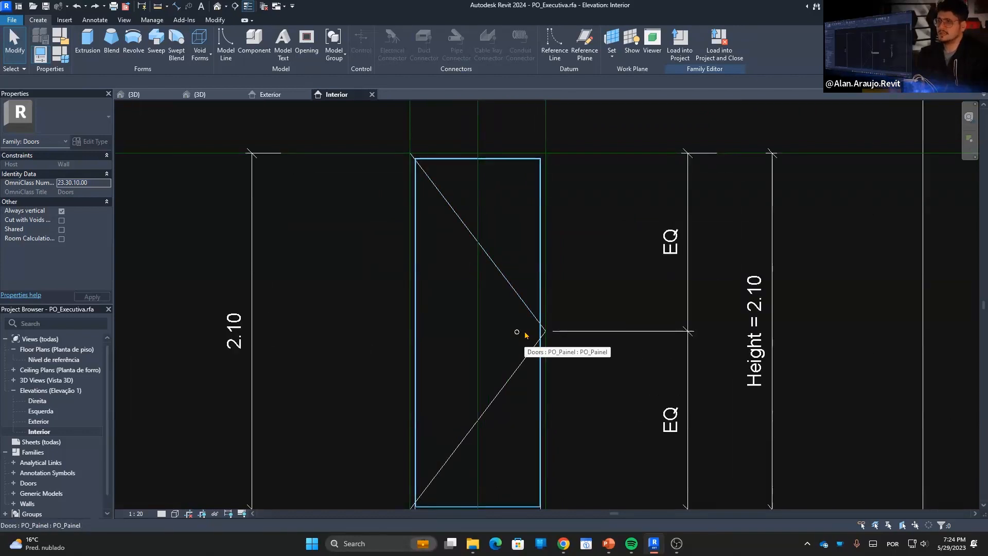
{"action": "scroll", "coordinate": [524, 334], "scroll_direction": "up", "scroll_amount": 2}
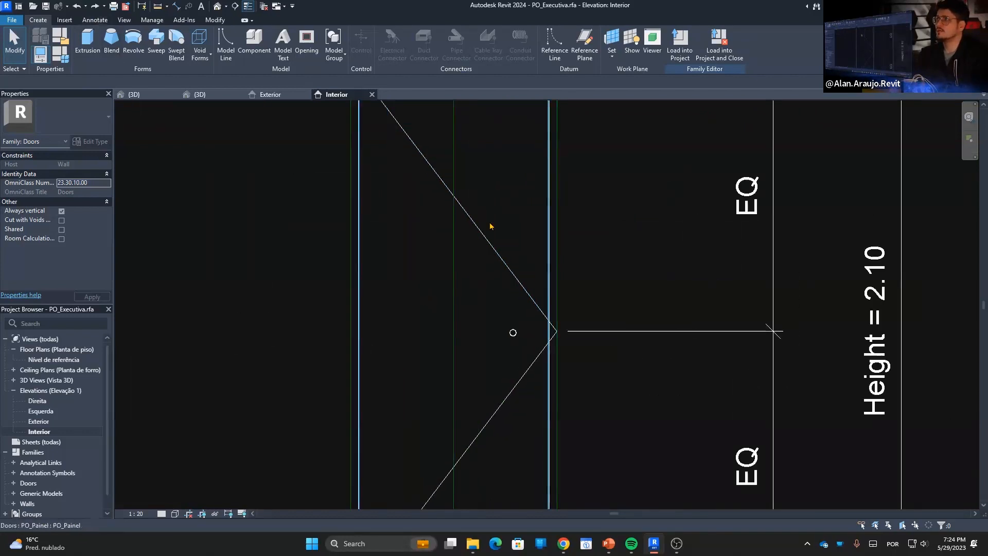
{"action": "left_click", "coordinate": [85, 23]}
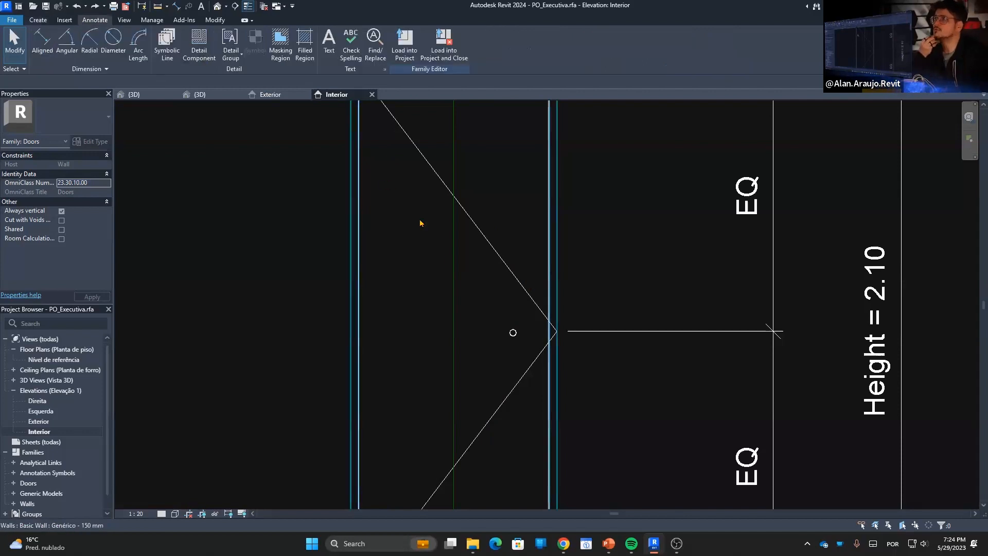
{"action": "middle_click_drag", "start_coordinate": [540, 245], "coordinate": [529, 285]}
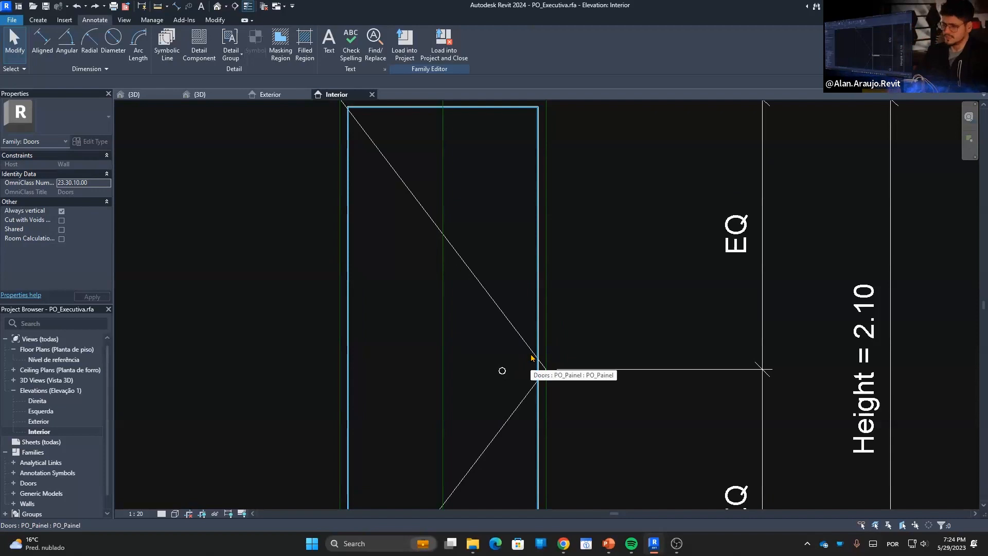
Add an aligned dimension from the opening-side reference plane to the knob's centre, placed just above the knob.
{"action": "key", "text": "d"}
{"action": "key", "text": "i"}
{"action": "middle_click_drag", "start_coordinate": [610, 271], "coordinate": [613, 370]}
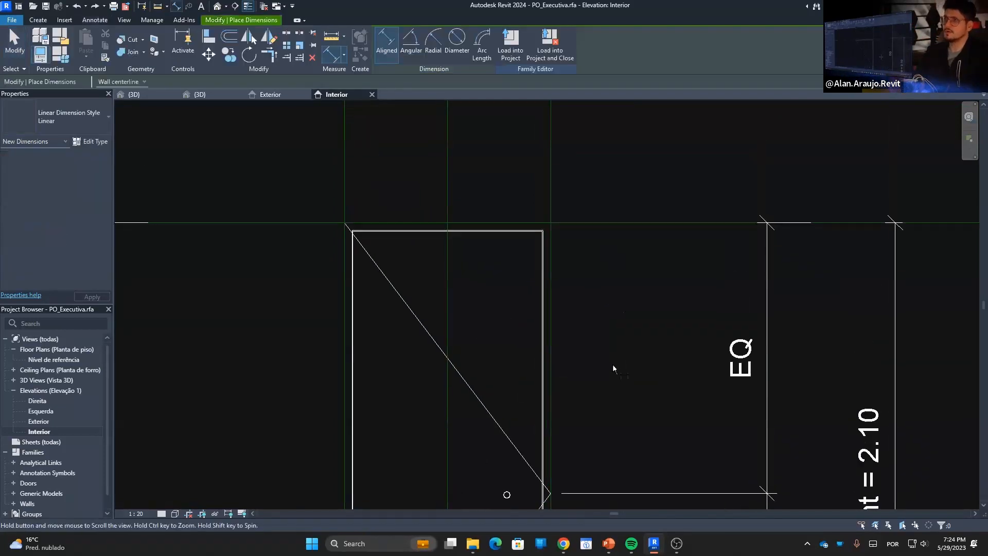
{"action": "left_click", "coordinate": [550, 174]}
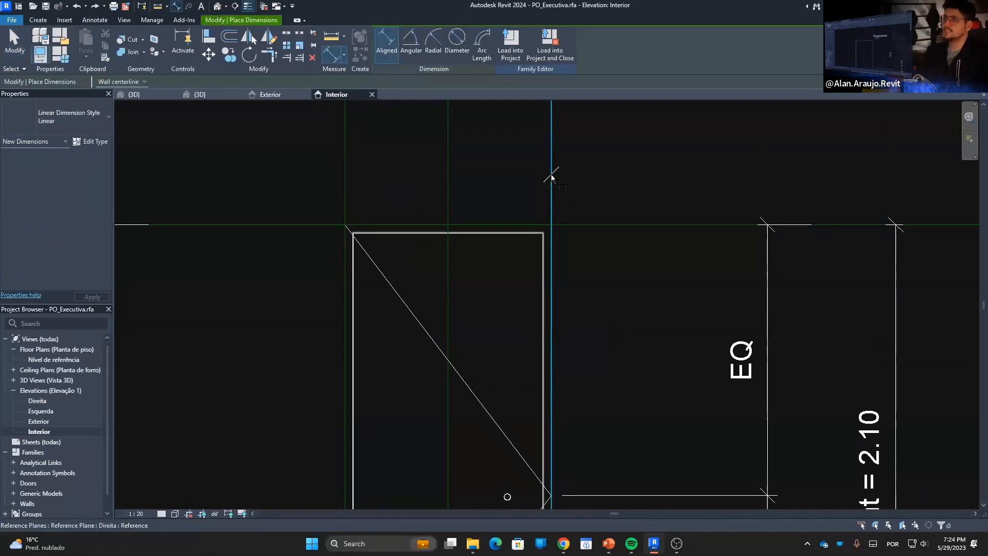
{"action": "middle_click_drag", "start_coordinate": [523, 286], "coordinate": [530, 174]}
{"action": "scroll", "coordinate": [517, 360], "scroll_direction": "up", "scroll_amount": 4}
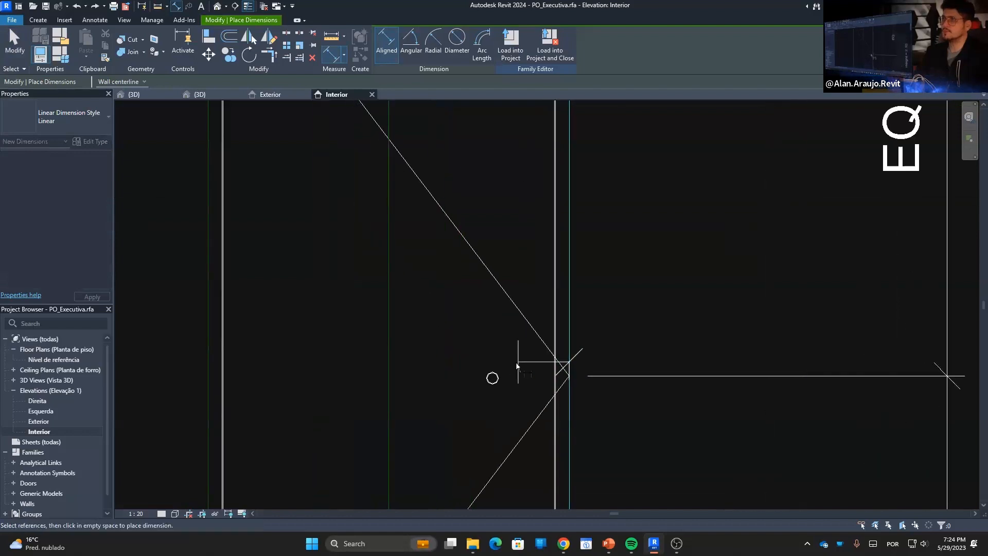
{"action": "left_click", "coordinate": [483, 385]}
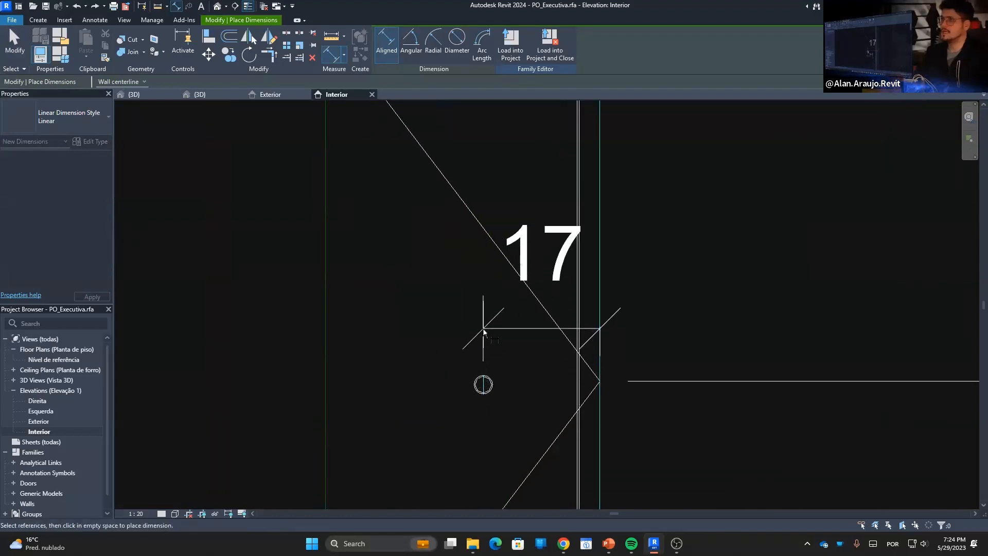
{"action": "left_click", "coordinate": [494, 328]}
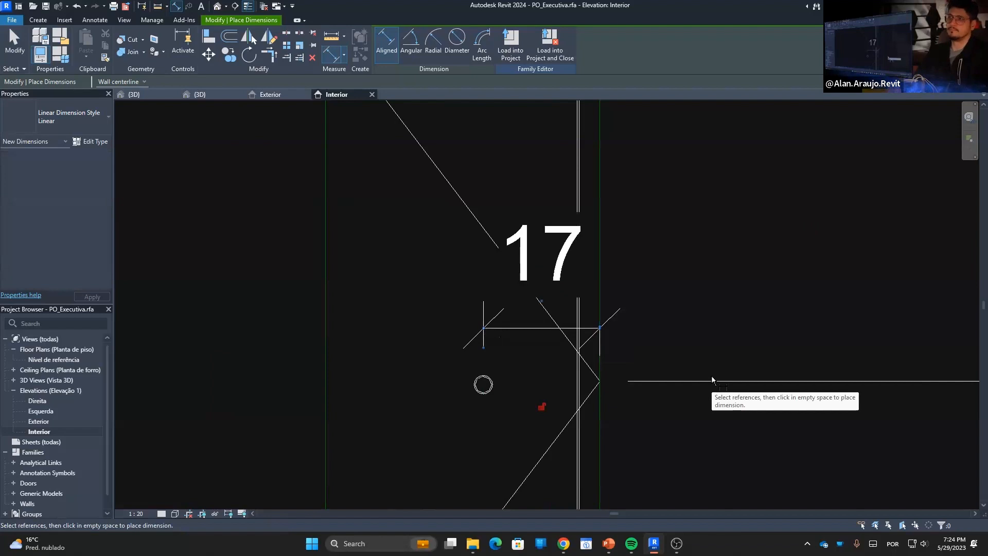
{"action": "scroll", "coordinate": [713, 380], "scroll_direction": "down", "scroll_amount": 3}
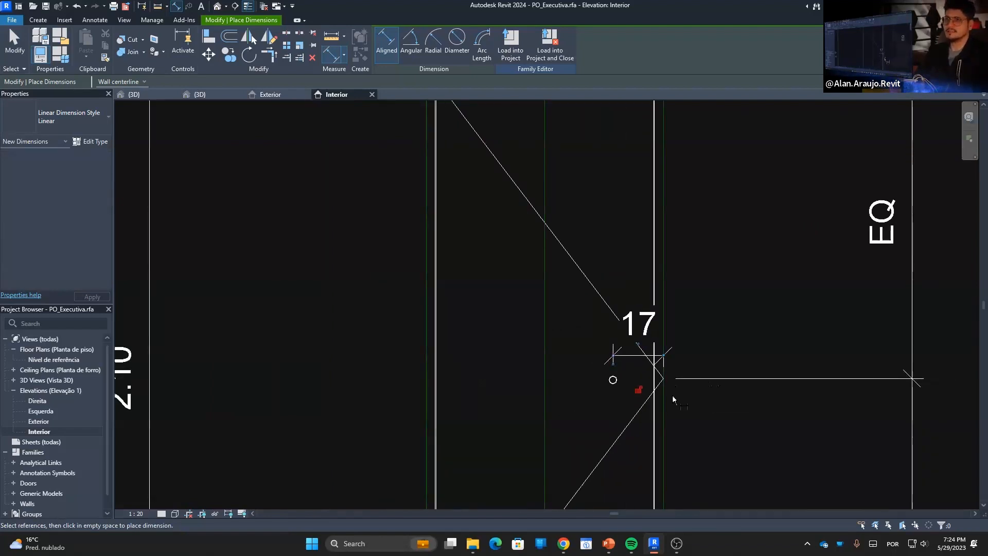
{"action": "key", "text": "Escape"}
{"action": "key", "text": "Escape"}
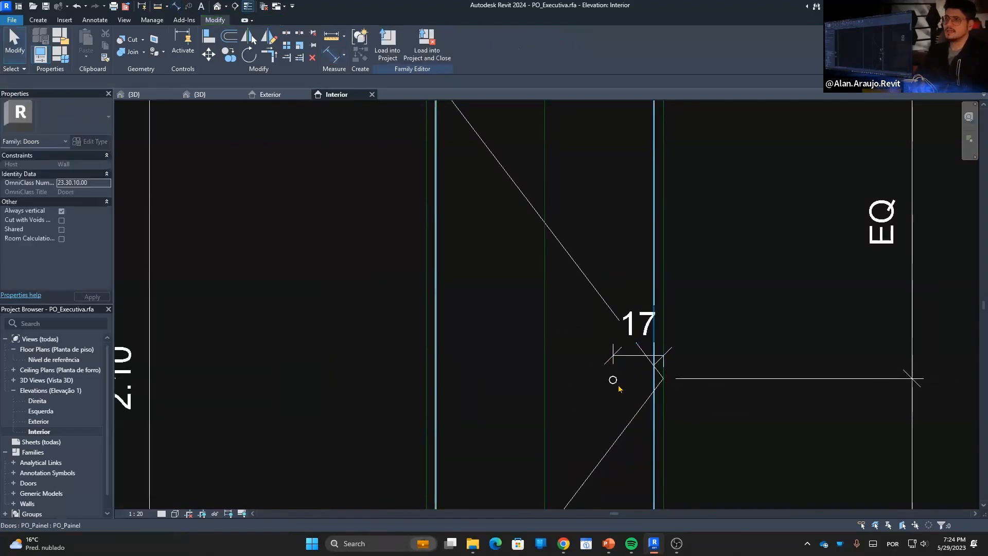
Nudge the knob toward the panel's opening edge and set its distance from the opening-side reference plane to 0.12.
{"action": "left_click", "coordinate": [613, 379]}
{"action": "key", "text": "Right"}
{"action": "key", "text": "Right"}
{"action": "key", "text": "Right"}
{"action": "key", "text": "Right"}
{"action": "key", "text": "Right"}
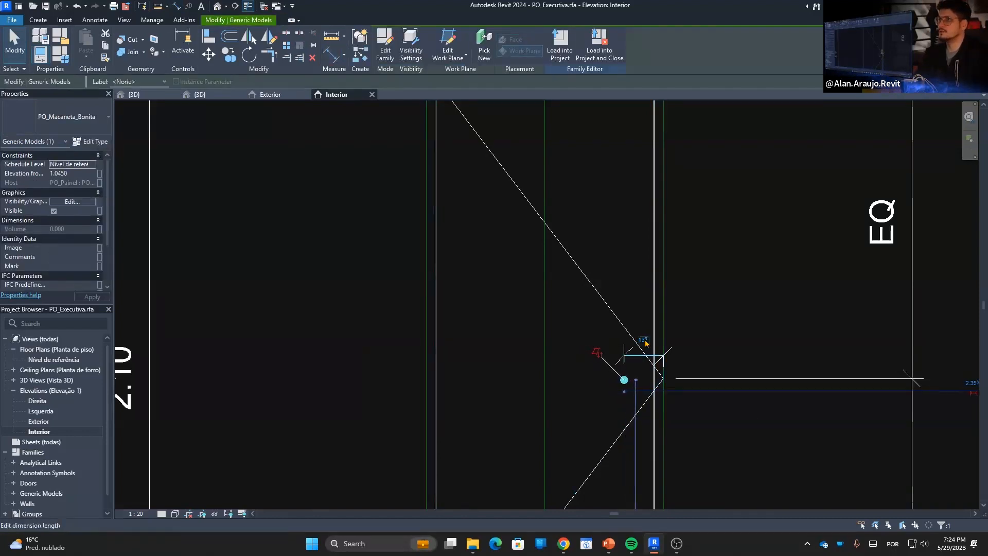
{"action": "left_click", "coordinate": [644, 340]}
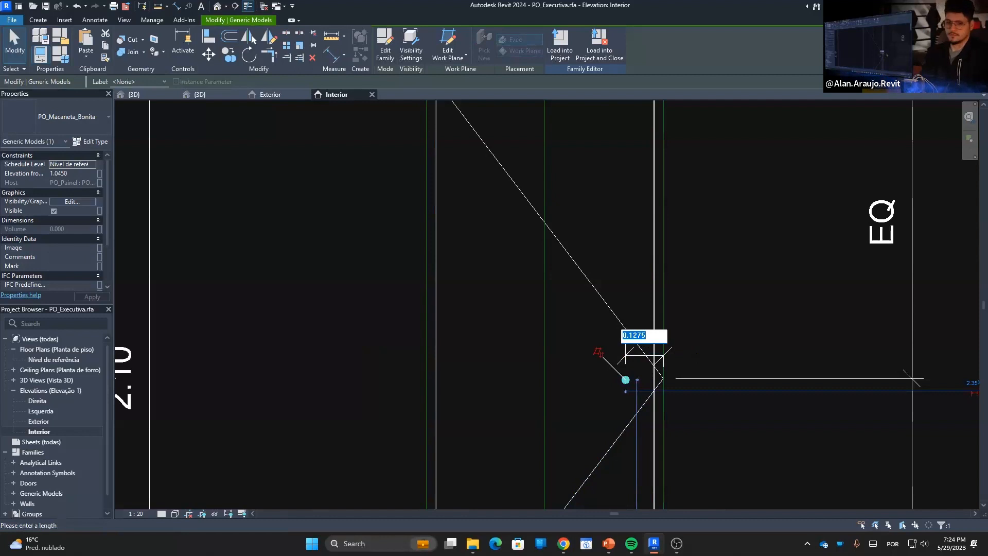
{"action": "key", "text": "Return"}
{"action": "left_click", "coordinate": [736, 320]}
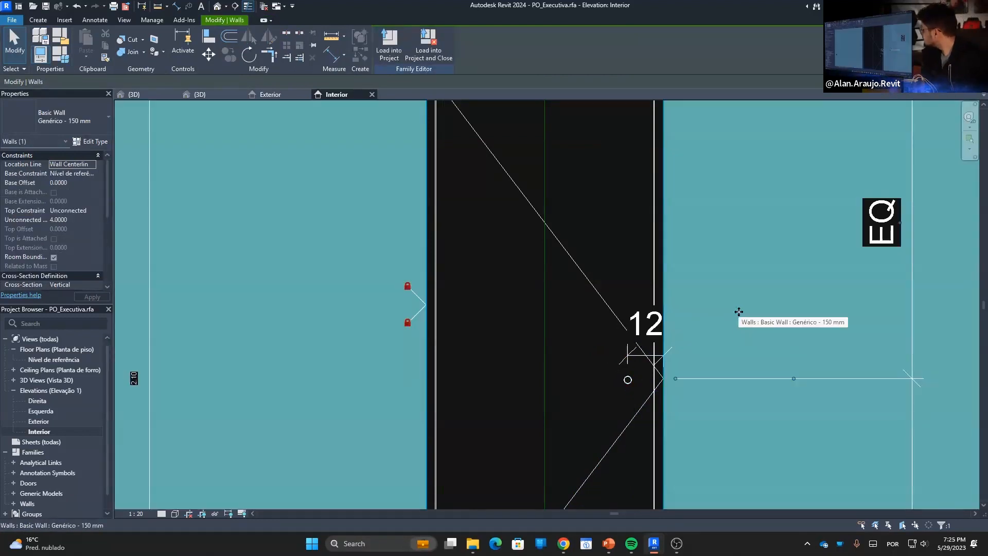
Set the knob's horizontal distance from the opening-side reference plane to 0.1.
{"action": "left_click", "coordinate": [628, 380]}
{"action": "left_click_drag", "start_coordinate": [632, 393], "coordinate": [635, 393]}
{"action": "left_click", "coordinate": [644, 338]}
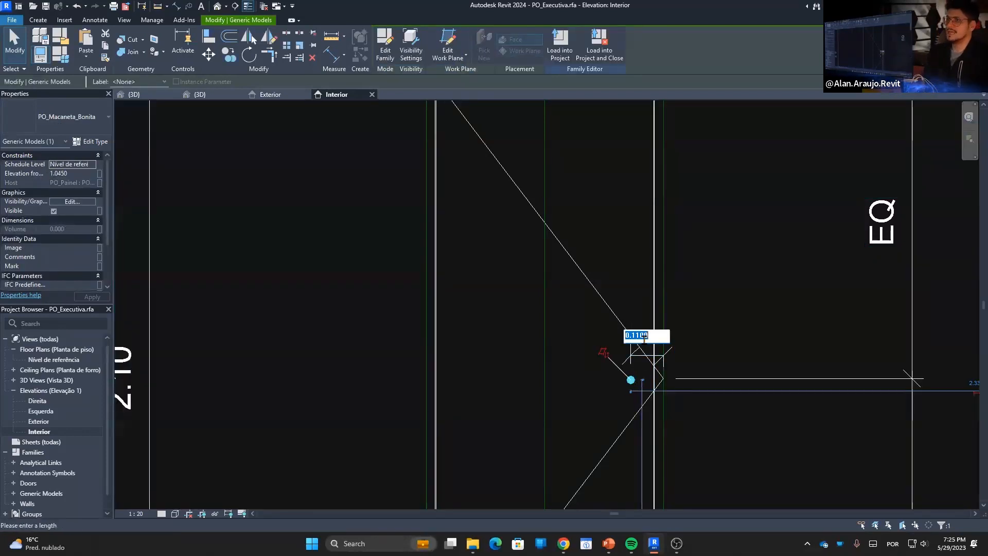
{"action": "type", "text": ".1"}
{"action": "key", "text": "Return"}
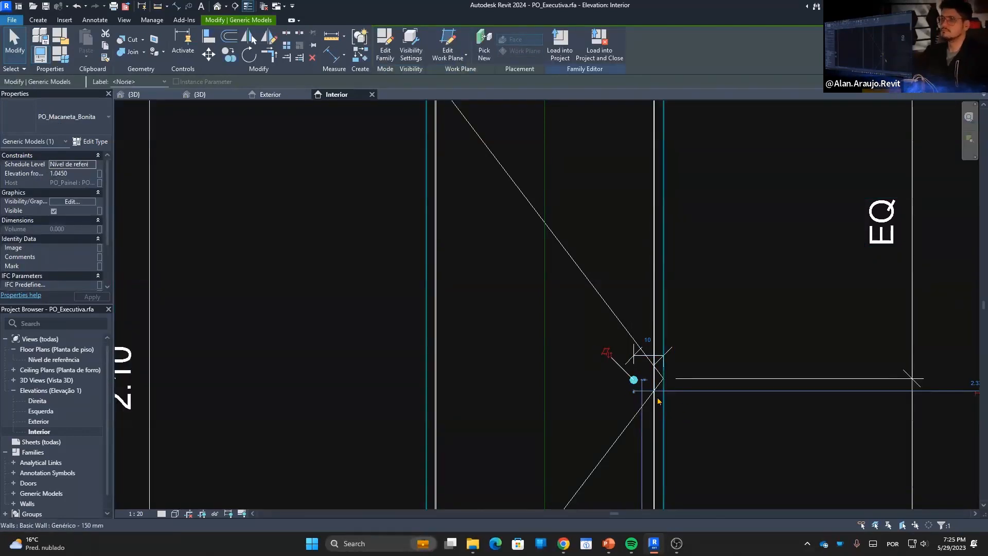
{"action": "key", "text": "Escape"}
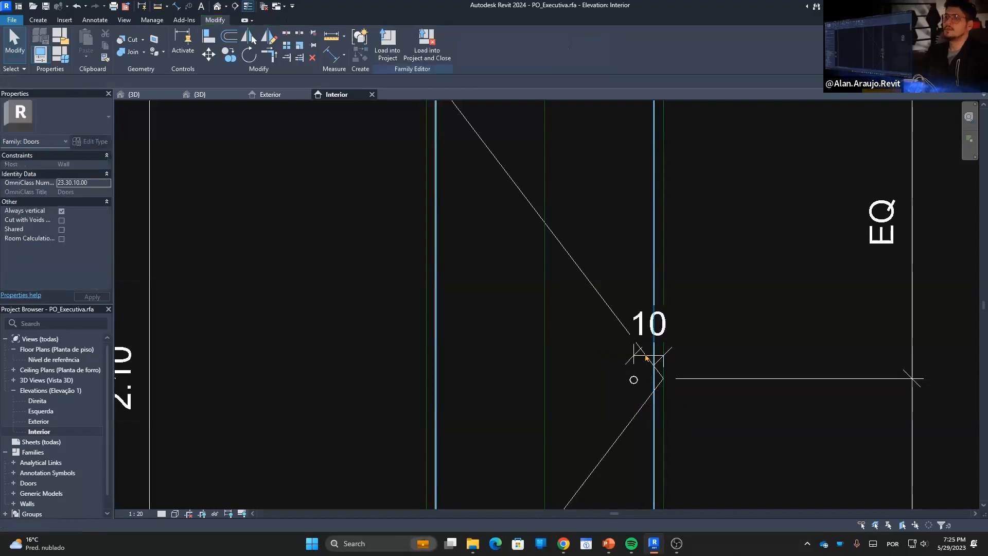
{"action": "left_click", "coordinate": [668, 396]}
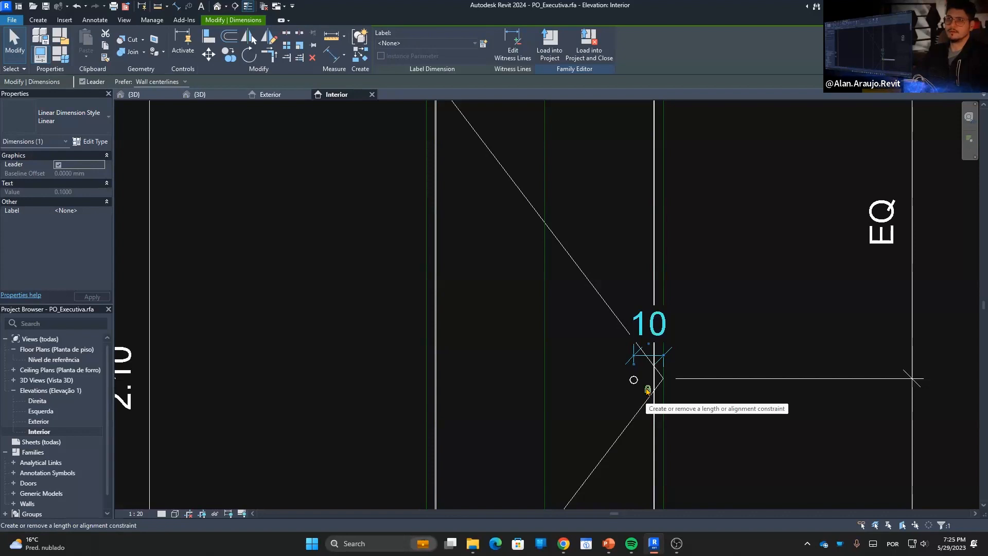
{"action": "key", "text": "Escape"}
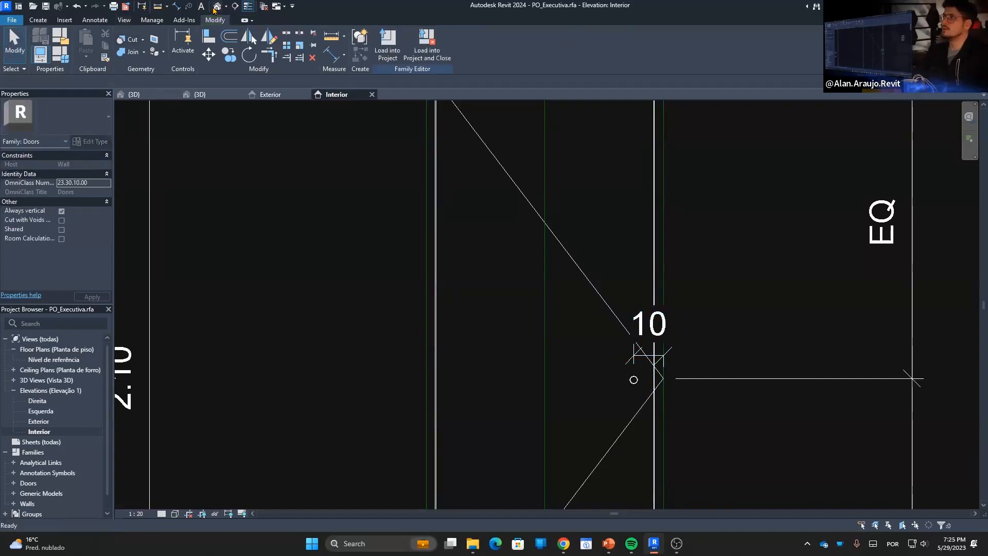
In the 3D view, test the dimensioned knob with the door's Width at 1 and 2, and discard the changes.
{"action": "left_click", "coordinate": [216, 7]}
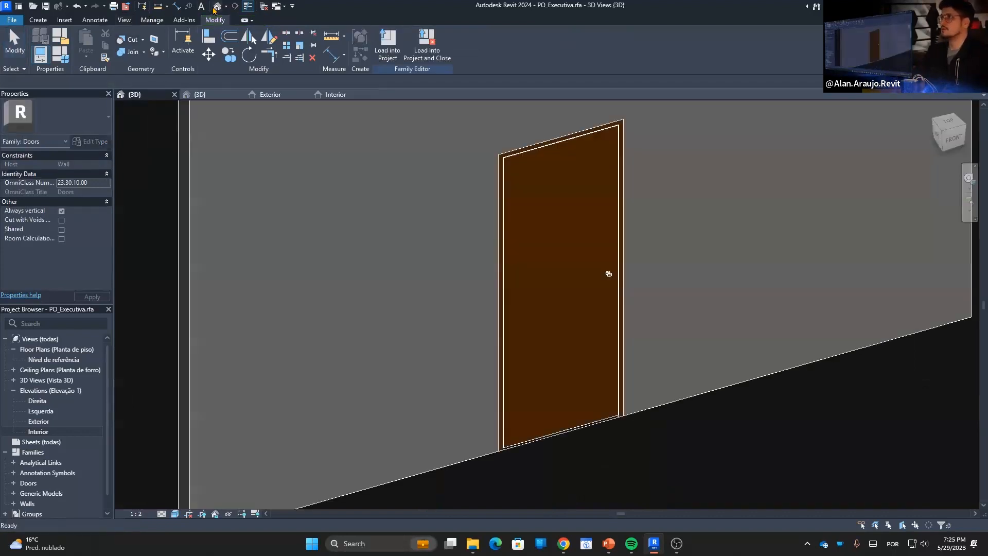
{"action": "left_click", "coordinate": [63, 60]}
{"action": "left_click", "coordinate": [179, 288]}
{"action": "type", "text": "1"}
{"action": "left_click", "coordinate": [318, 389]}
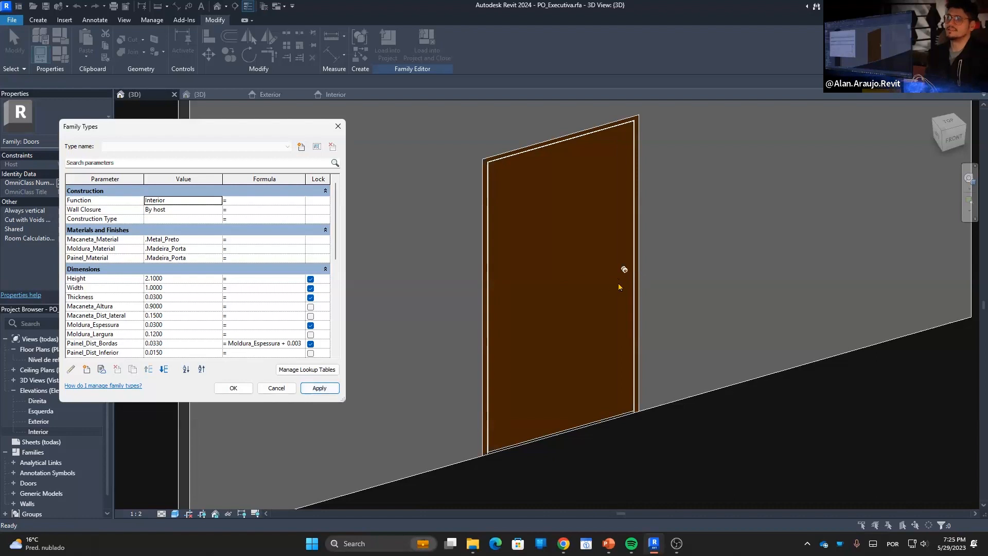
{"action": "left_click", "coordinate": [194, 290]}
{"action": "left_click", "coordinate": [332, 391]}
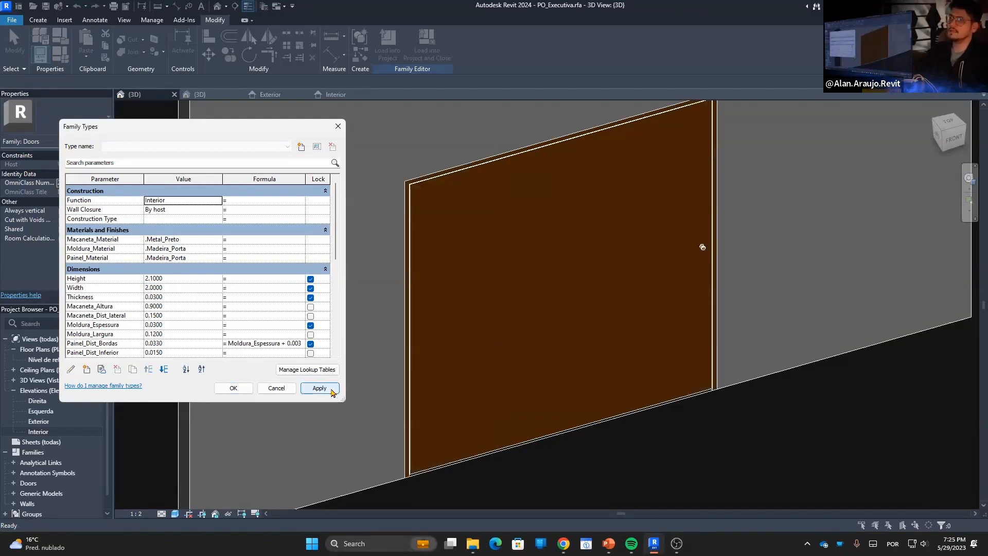
{"action": "left_click", "coordinate": [276, 388]}
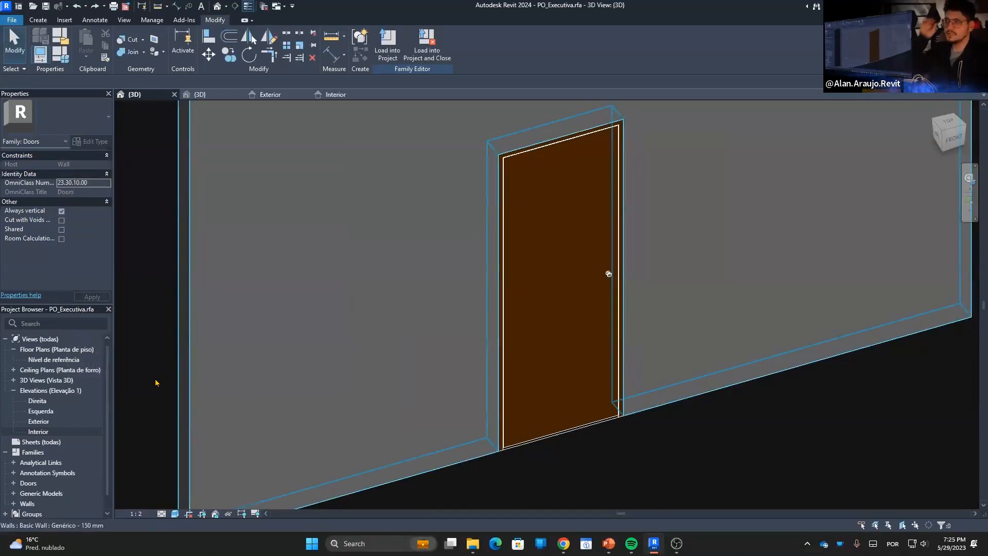
In the Interior elevation, dimension the knob's height vertically from the Nível de referência level to its centre.
{"action": "double_click", "coordinate": [73, 361]}
{"action": "left_click", "coordinate": [44, 433]}
{"action": "double_click", "coordinate": [45, 432]}
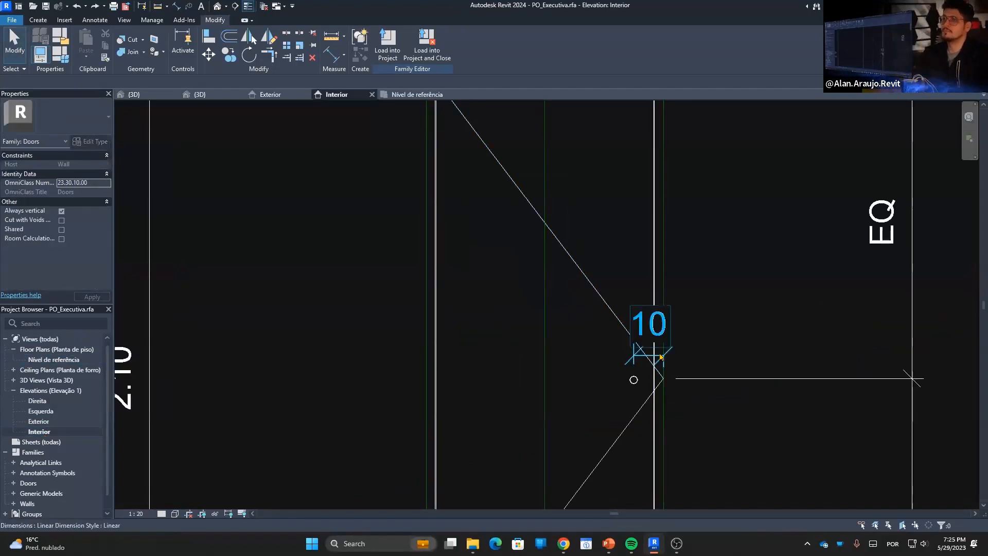
{"action": "scroll", "coordinate": [640, 207], "scroll_direction": "down", "scroll_amount": 3}
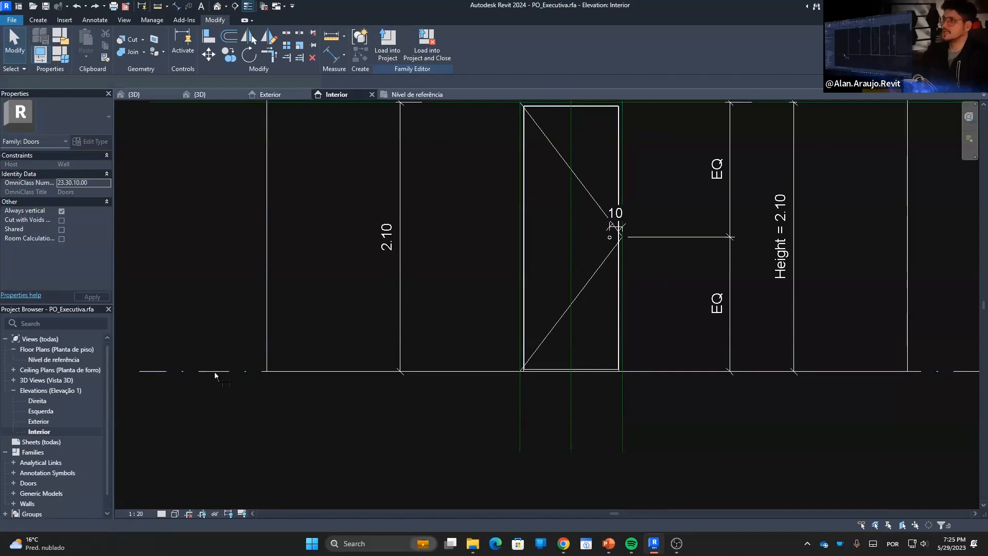
{"action": "key", "text": "d"}
{"action": "key", "text": "i"}
{"action": "scroll", "coordinate": [252, 385], "scroll_direction": "down", "scroll_amount": 2}
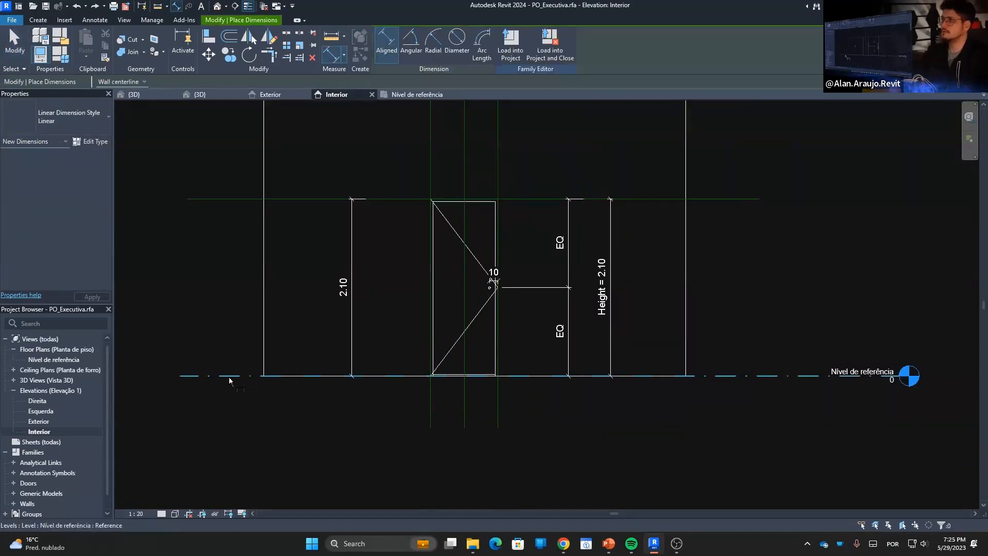
{"action": "scroll", "coordinate": [488, 309], "scroll_direction": "up", "scroll_amount": 4}
{"action": "scroll", "coordinate": [463, 258], "scroll_direction": "up", "scroll_amount": 3}
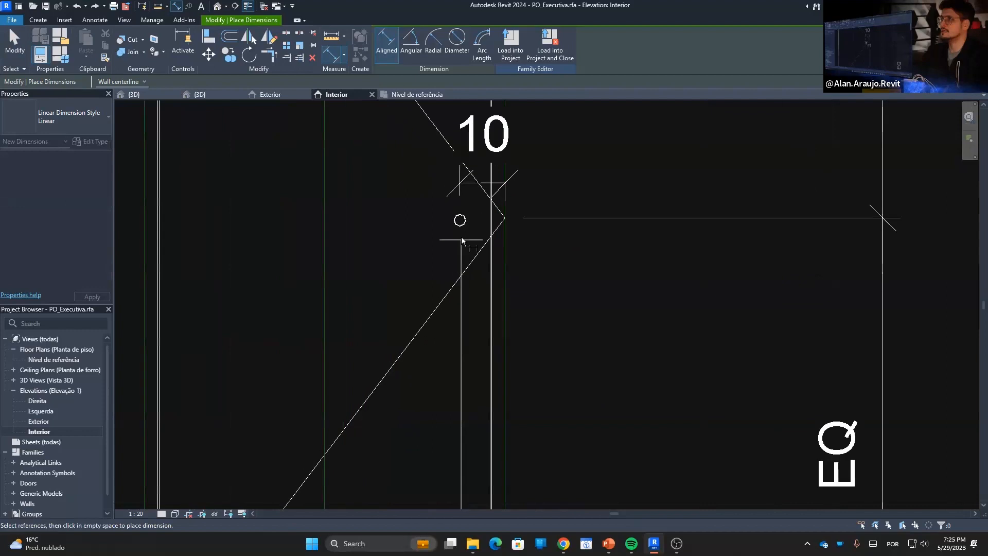
{"action": "left_click", "coordinate": [457, 214]}
{"action": "left_click", "coordinate": [384, 226]}
{"action": "scroll", "coordinate": [401, 287], "scroll_direction": "down", "scroll_amount": 3}
{"action": "middle_click_drag", "start_coordinate": [540, 319], "coordinate": [617, 248]}
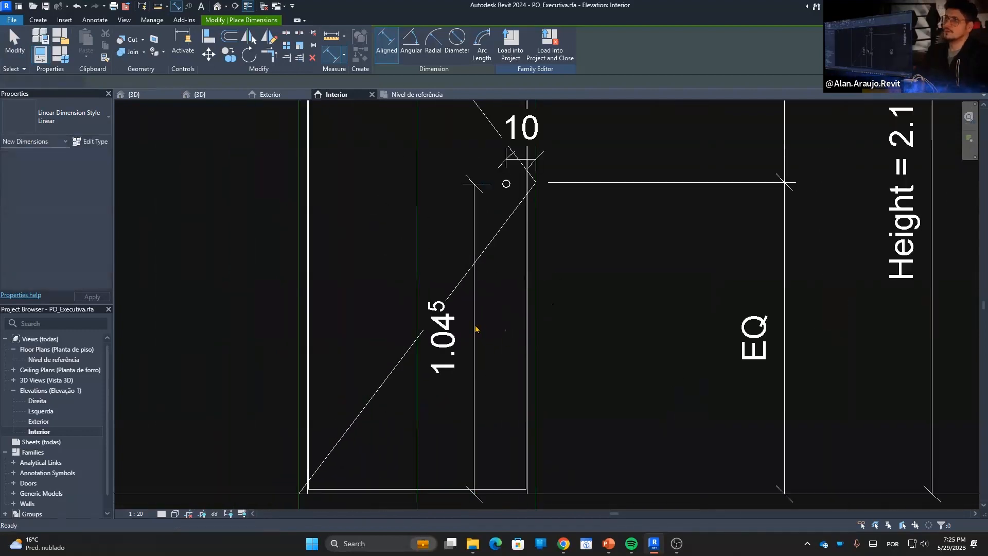
{"action": "key", "text": "Escape"}
{"action": "key", "text": "Escape"}
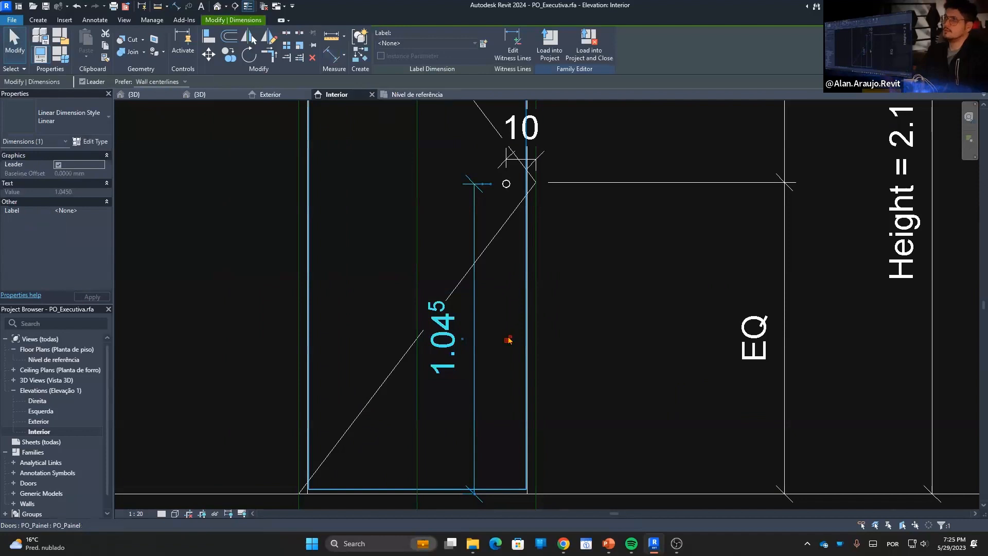
Try to create a new type parameter named Macaneta_Altura for the knob's height dimension.
{"action": "left_click", "coordinate": [509, 340]}
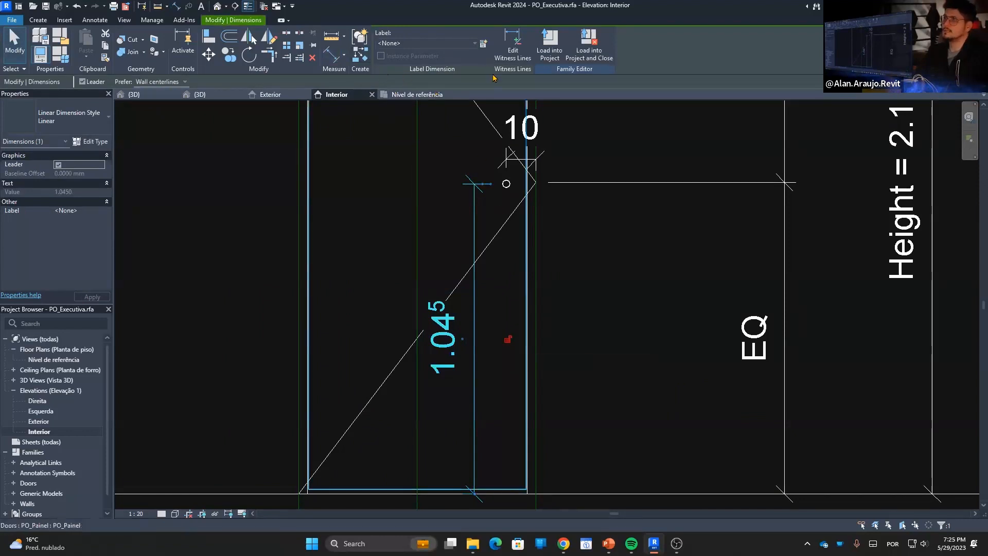
{"action": "left_click", "coordinate": [465, 45]}
{"action": "left_click", "coordinate": [484, 45]}
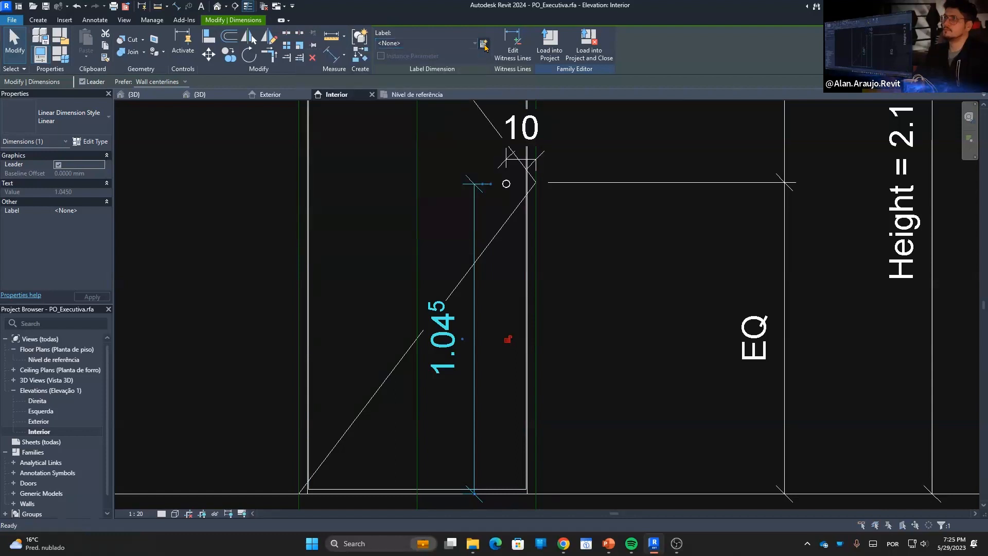
{"action": "left_click", "coordinate": [483, 45]}
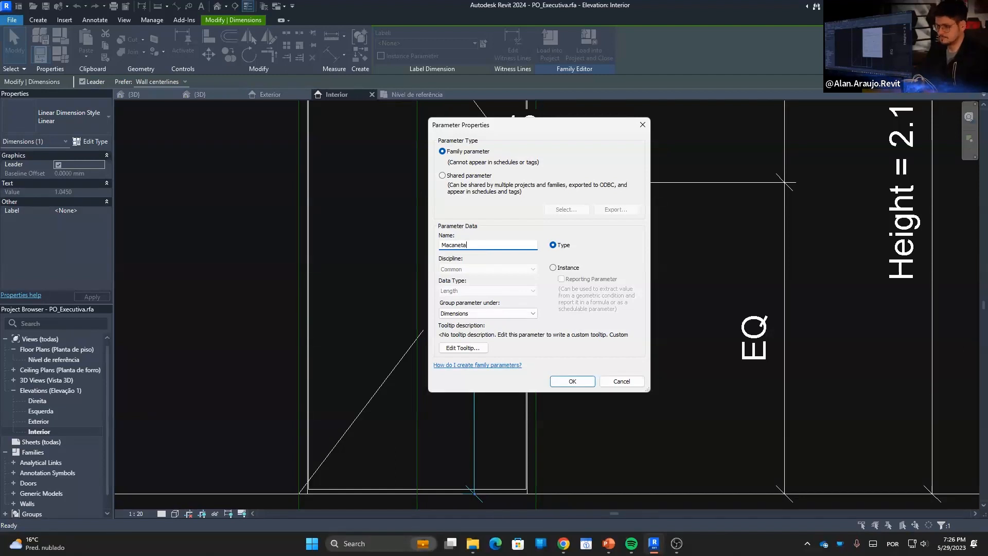
{"action": "left_click", "coordinate": [566, 385]}
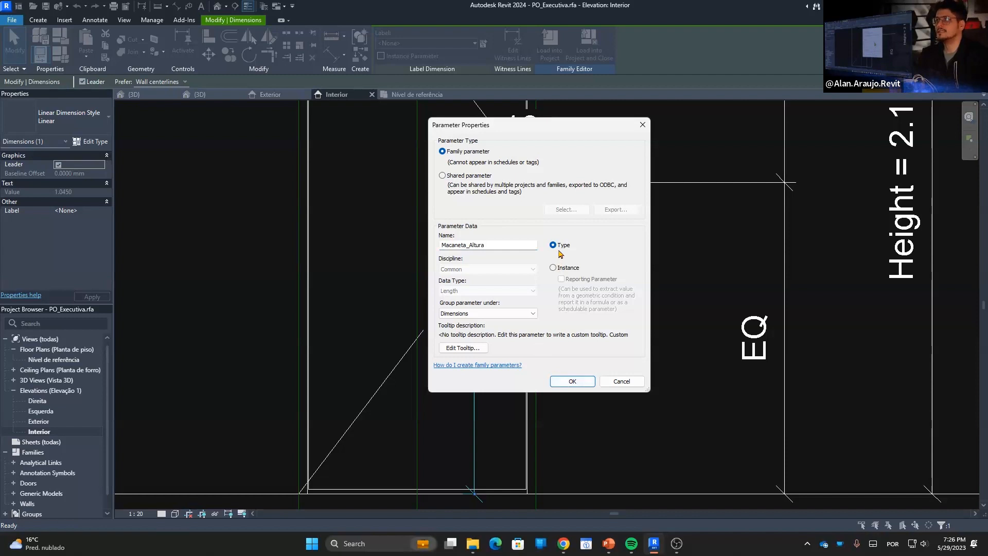
{"action": "left_click", "coordinate": [570, 381]}
{"action": "left_click", "coordinate": [554, 282]}
{"action": "key", "text": "Escape"}
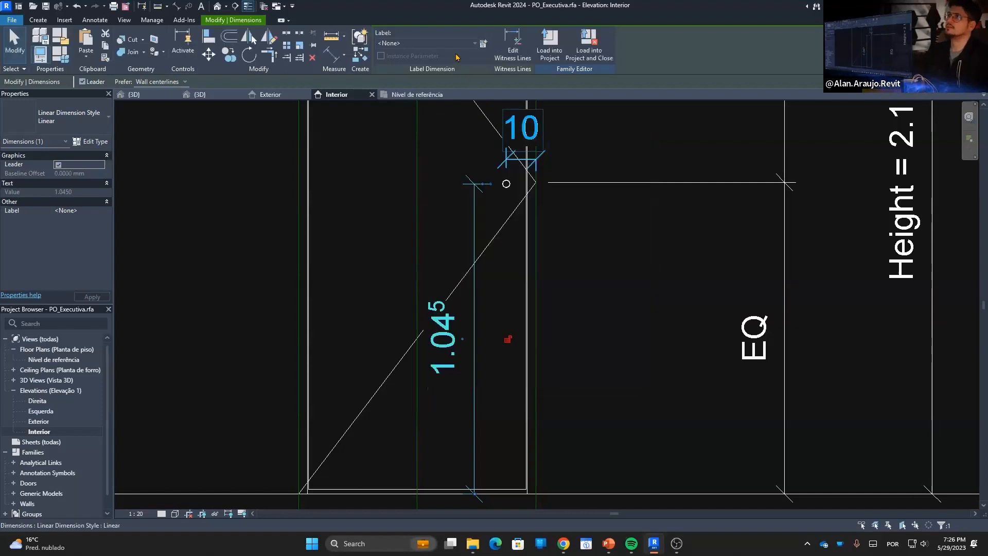
Label the knob's vertical height dimension with the existing Macaneta_Altura parameter.
{"action": "left_click", "coordinate": [469, 43]}
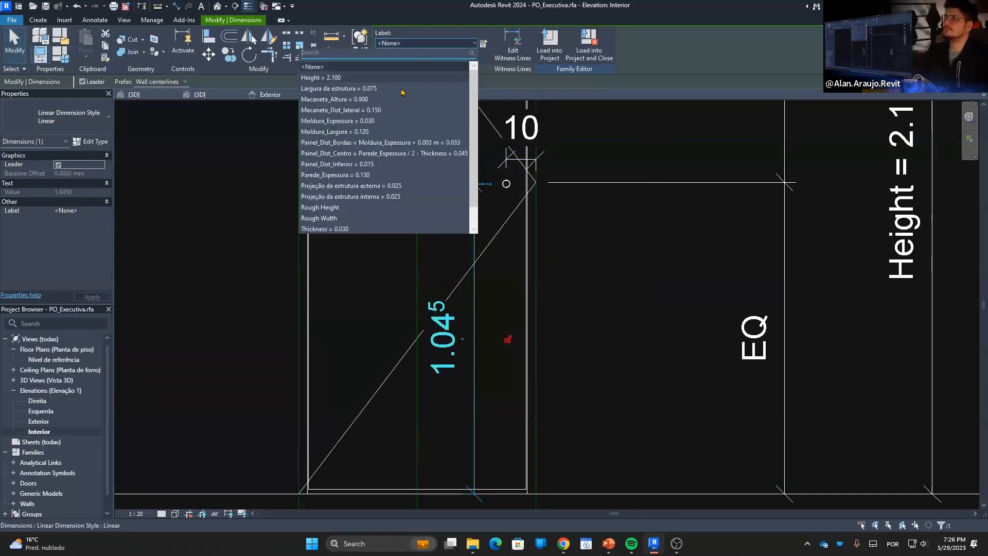
{"action": "left_click", "coordinate": [333, 103]}
{"action": "key", "text": "Escape"}
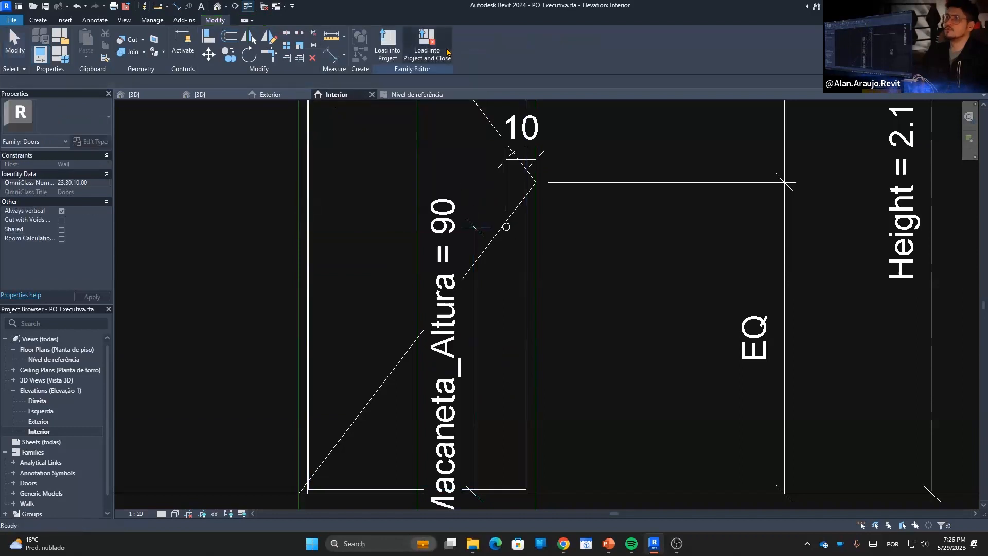
{"action": "left_click", "coordinate": [461, 238]}
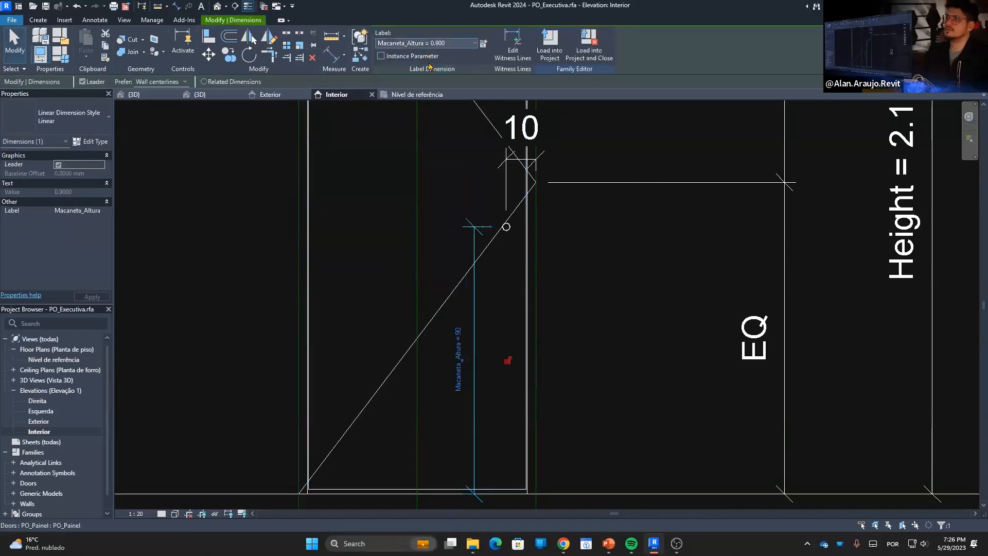
{"action": "left_click", "coordinate": [474, 43]}
{"action": "left_click", "coordinate": [591, 340]}
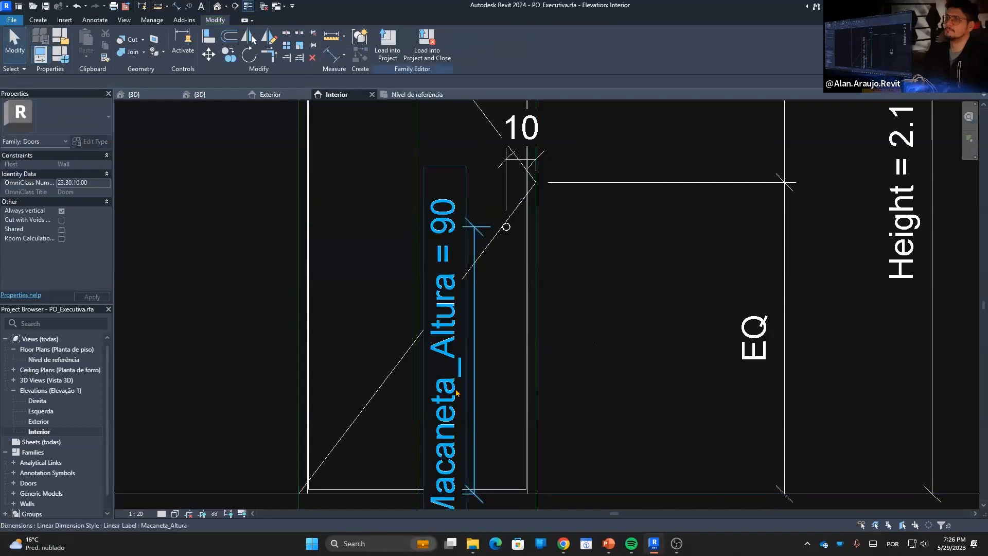
Examine the knob's position on the door panel in the Interior elevation and in the 3D view.
{"action": "scroll", "coordinate": [506, 392], "scroll_direction": "down", "scroll_amount": 4}
{"action": "scroll", "coordinate": [507, 338], "scroll_direction": "up", "scroll_amount": 5}
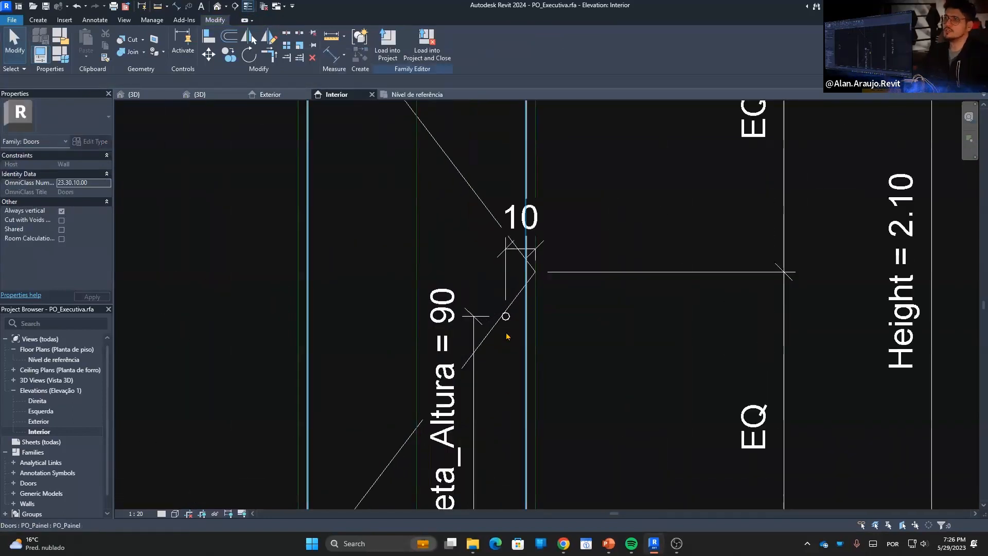
{"action": "left_click", "coordinate": [506, 315]}
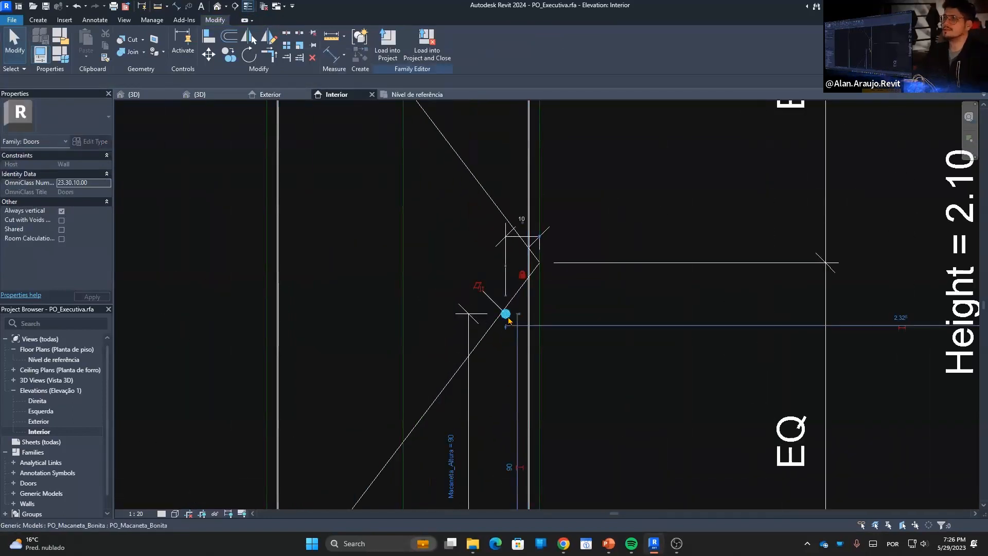
{"action": "left_click", "coordinate": [374, 225]}
{"action": "left_click", "coordinate": [216, 7]}
{"action": "left_click", "coordinate": [609, 295]}
{"action": "middle_click_drag", "start_coordinate": [629, 328], "coordinate": [558, 379], "text": "shift"}
{"action": "left_click", "coordinate": [558, 383]}
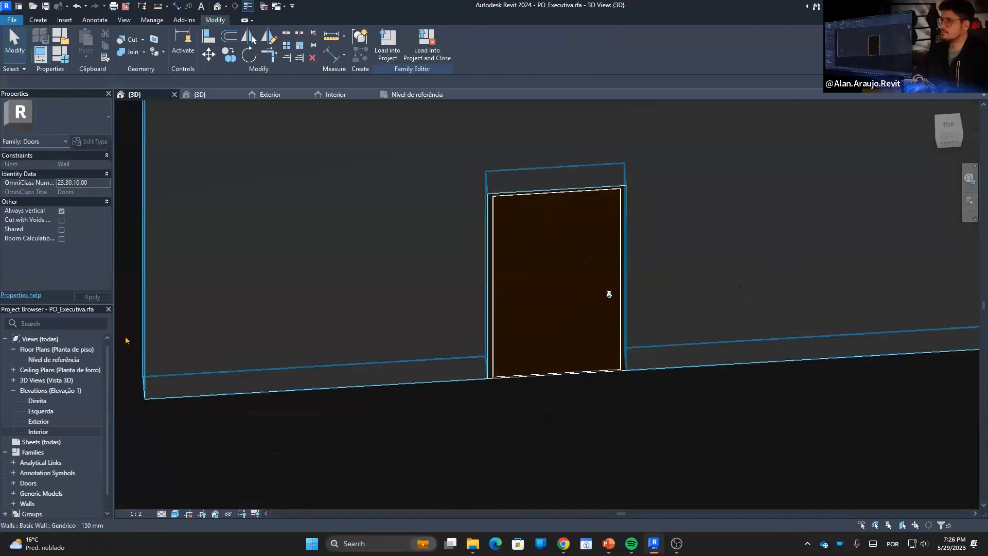
In the Nível de referência plan, mirror the knob about the panel reference plane dimensioned by Painel_Dist_Centro.
{"action": "double_click", "coordinate": [63, 364]}
{"action": "scroll", "coordinate": [552, 337], "scroll_direction": "up", "scroll_amount": 5}
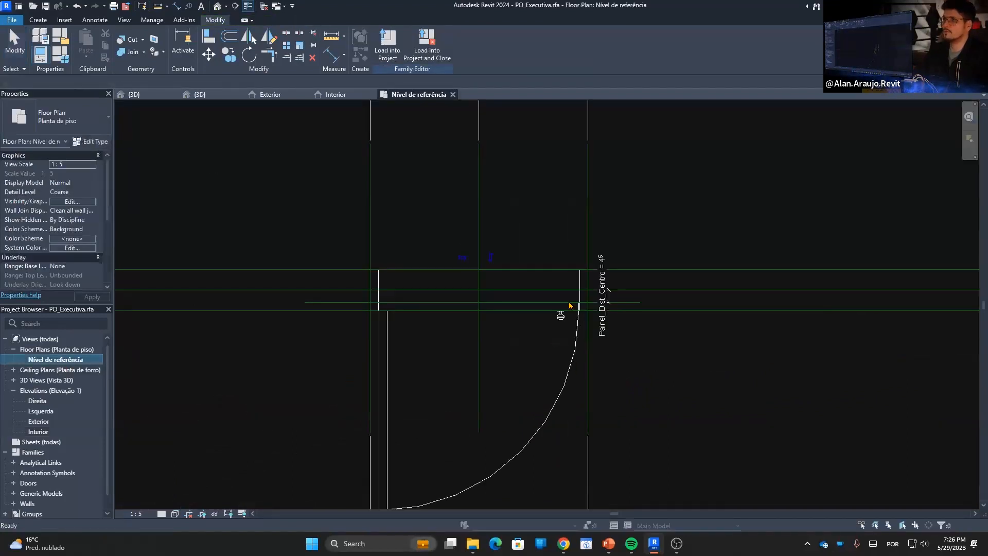
{"action": "left_click", "coordinate": [552, 332]}
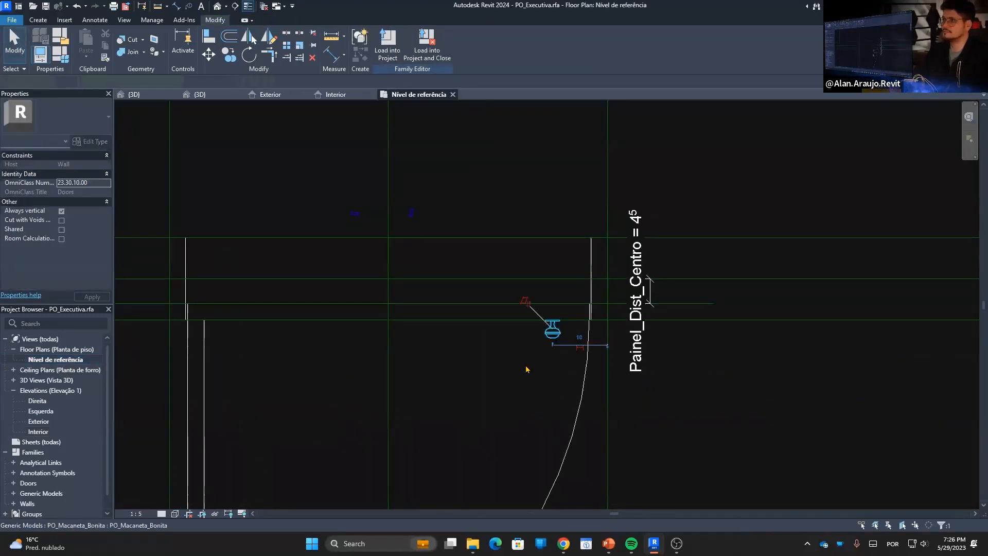
{"action": "middle_click_drag", "start_coordinate": [551, 369], "coordinate": [566, 371]}
{"action": "key", "text": "m"}
{"action": "key", "text": "m"}
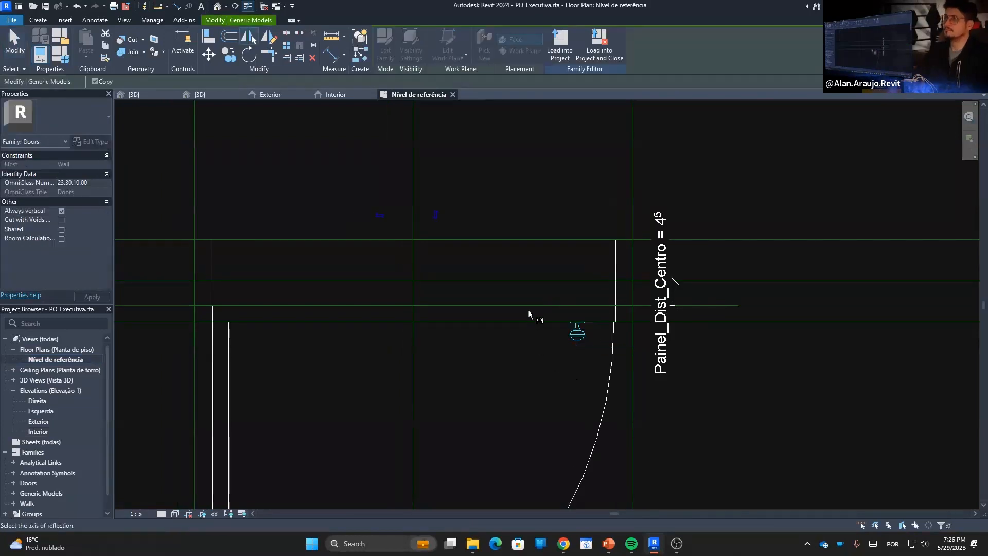
{"action": "left_click", "coordinate": [529, 306]}
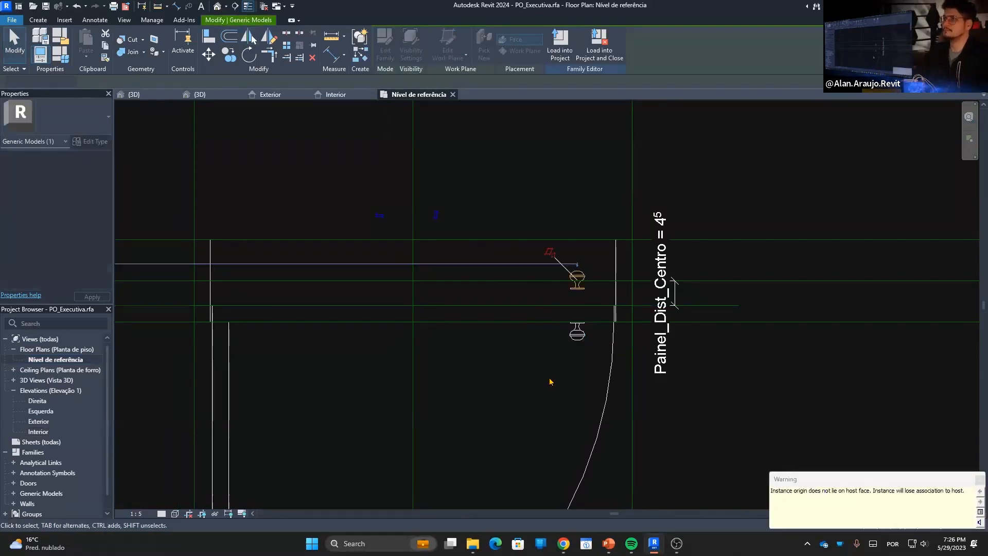
{"action": "key", "text": "Escape"}
Delete the mirrored copy of the knob in the floor plan.
{"action": "scroll", "coordinate": [568, 370], "scroll_direction": "up", "scroll_amount": 1}
{"action": "scroll", "coordinate": [568, 369], "scroll_direction": "up", "scroll_amount": 2}
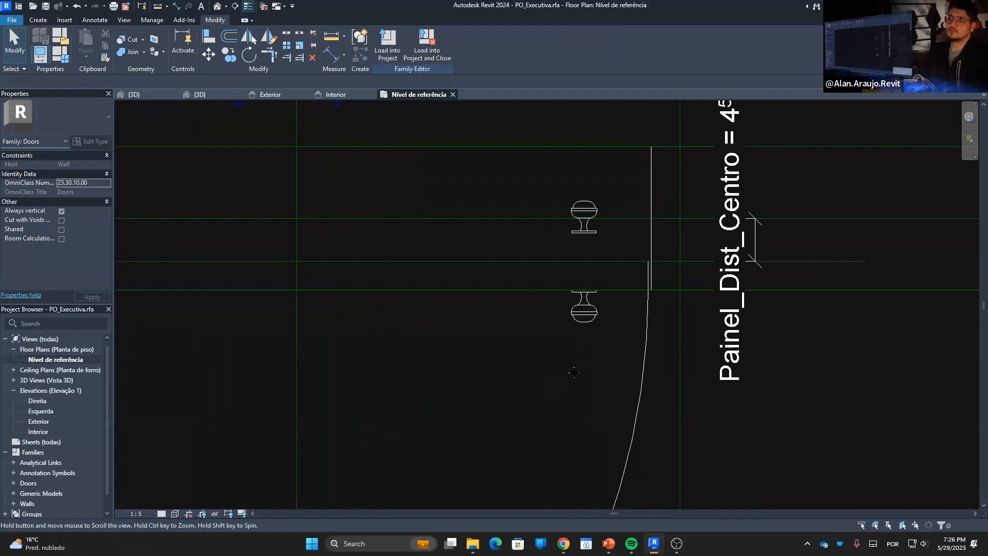
{"action": "middle_click_drag", "start_coordinate": [585, 360], "coordinate": [524, 394]}
{"action": "left_click", "coordinate": [523, 249]}
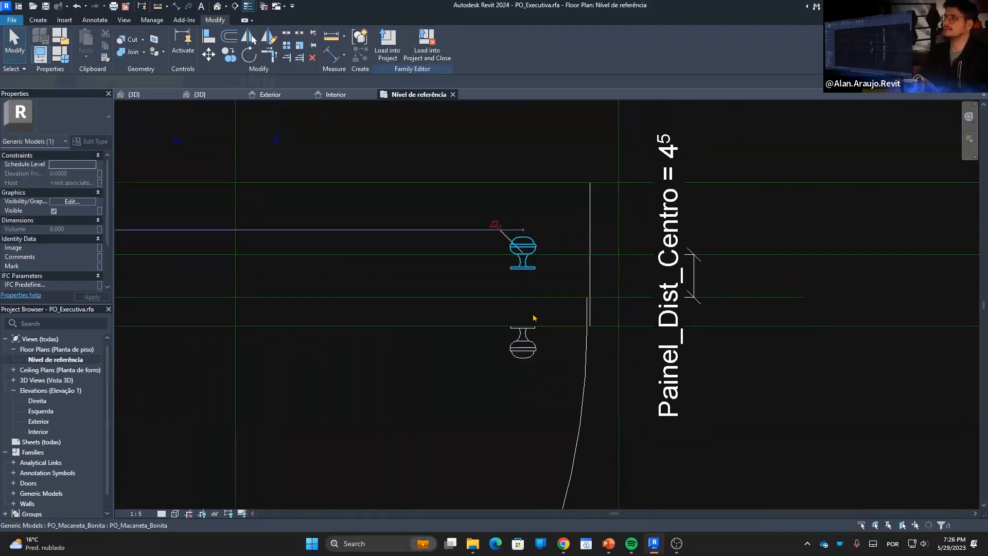
{"action": "key", "text": "Delete"}
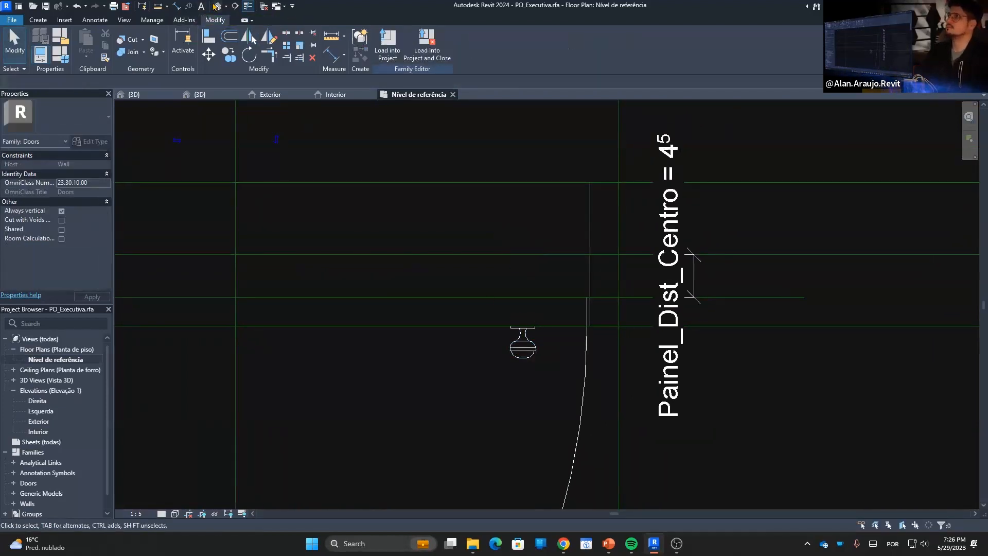
In the 3D view, place a second PO_Macaneta_Bonita knob on the opposite face of the door panel, near the existing knob's position.
{"action": "left_click", "coordinate": [216, 6]}
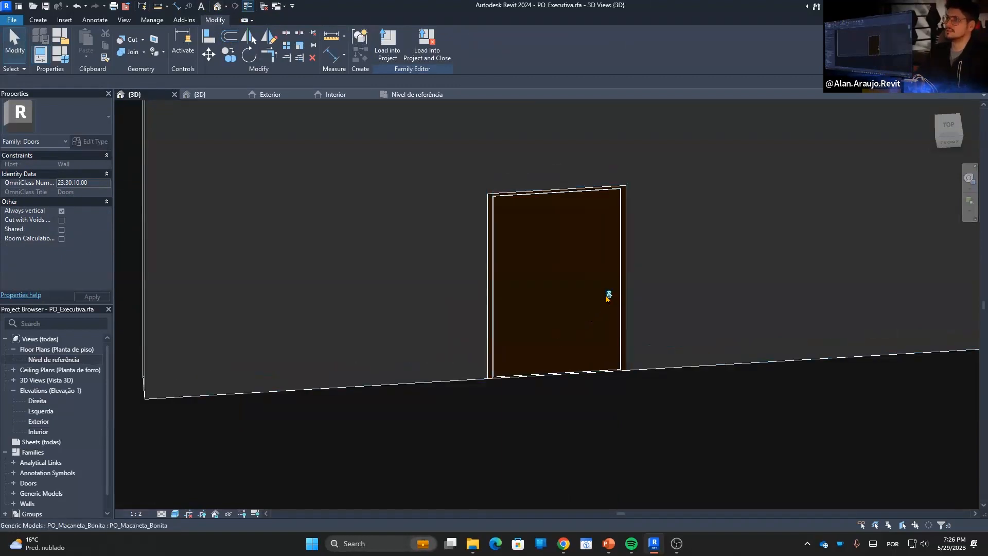
{"action": "left_click", "coordinate": [608, 298]}
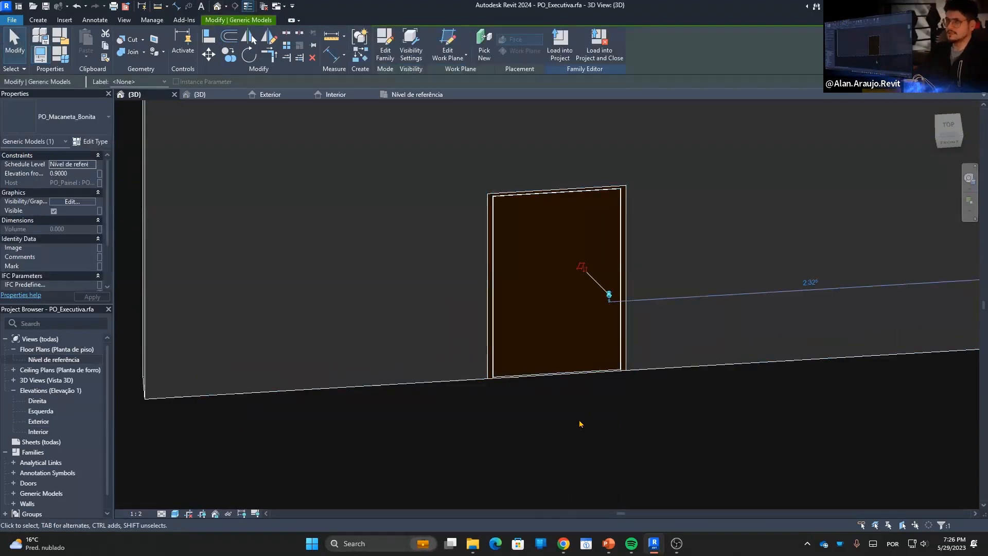
{"action": "key", "text": "c"}
{"action": "key", "text": "s"}
{"action": "middle_click_drag", "start_coordinate": [430, 397], "coordinate": [674, 337], "text": "shift"}
{"action": "scroll", "coordinate": [673, 335], "scroll_direction": "up", "scroll_amount": 8}
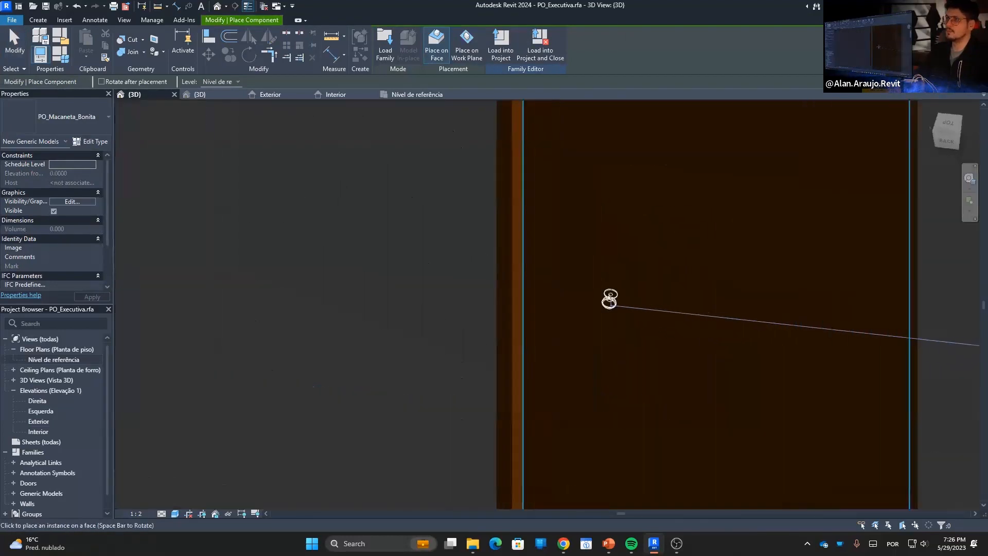
{"action": "scroll", "coordinate": [609, 298], "scroll_direction": "up", "scroll_amount": 1}
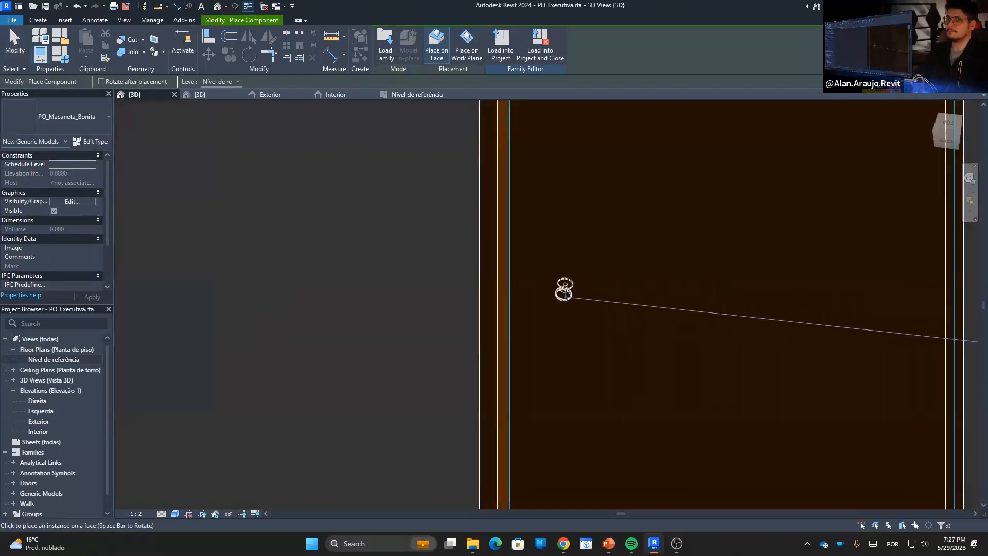
{"action": "left_click", "coordinate": [567, 293]}
{"action": "key", "text": "Escape"}
{"action": "key", "text": "Escape"}
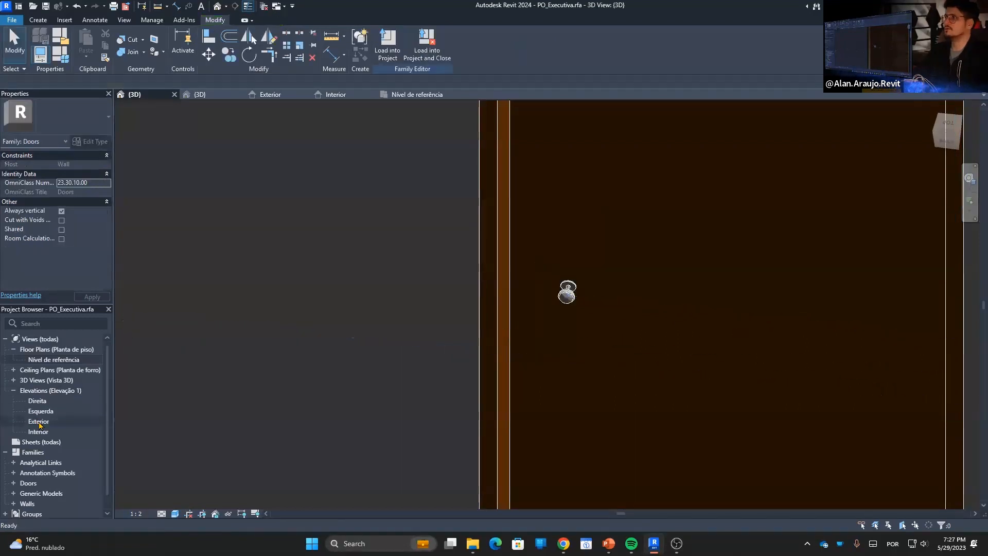
Compare the knobs and their dimensions in the Exterior and Interior elevations.
{"action": "double_click", "coordinate": [38, 422]}
{"action": "scroll", "coordinate": [590, 280], "scroll_direction": "down", "scroll_amount": 6}
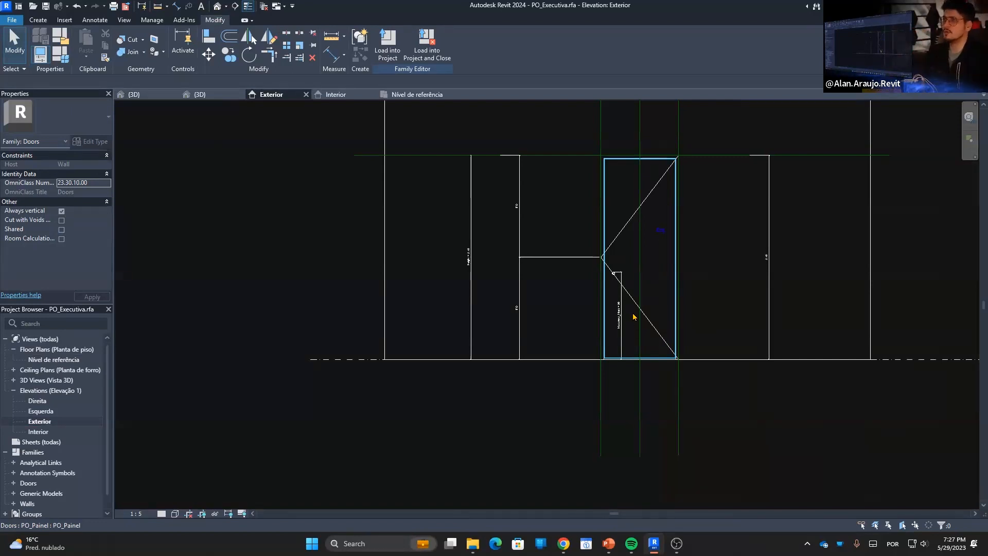
{"action": "scroll", "coordinate": [634, 316], "scroll_direction": "up", "scroll_amount": 3}
{"action": "double_click", "coordinate": [41, 431]}
{"action": "scroll", "coordinate": [566, 334], "scroll_direction": "up", "scroll_amount": 4}
{"action": "scroll", "coordinate": [571, 365], "scroll_direction": "down", "scroll_amount": 2}
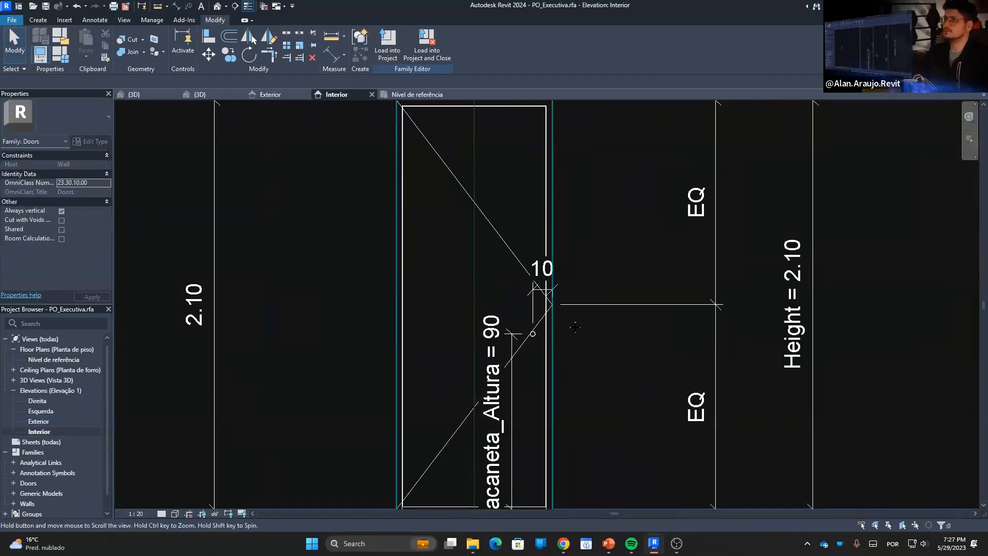
{"action": "middle_click_drag", "start_coordinate": [574, 327], "coordinate": [585, 283]}
In the Exterior elevation, move the second knob up and clear of the first, to an elevation of about 0.98.
{"action": "double_click", "coordinate": [39, 421]}
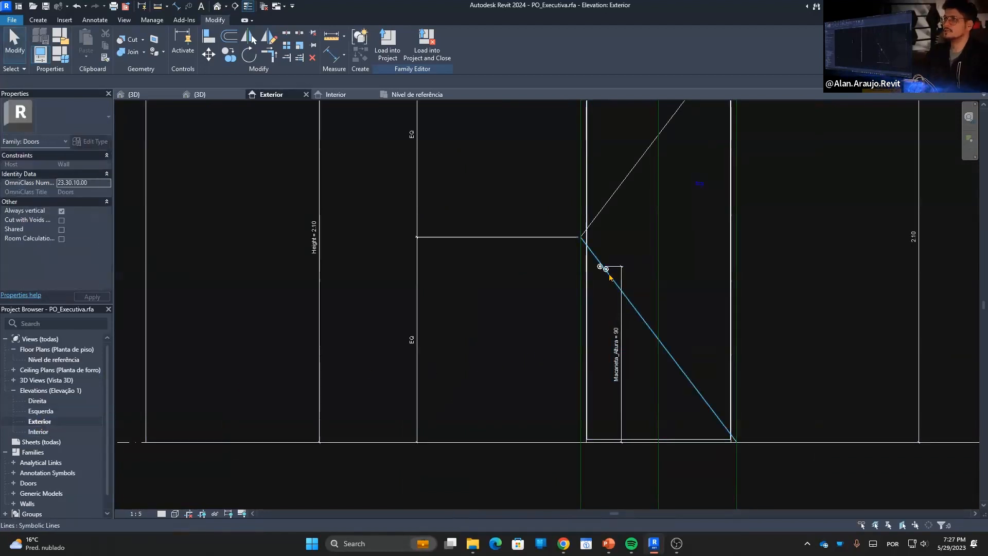
{"action": "scroll", "coordinate": [602, 268], "scroll_direction": "up", "scroll_amount": 3}
{"action": "left_click", "coordinate": [590, 261]}
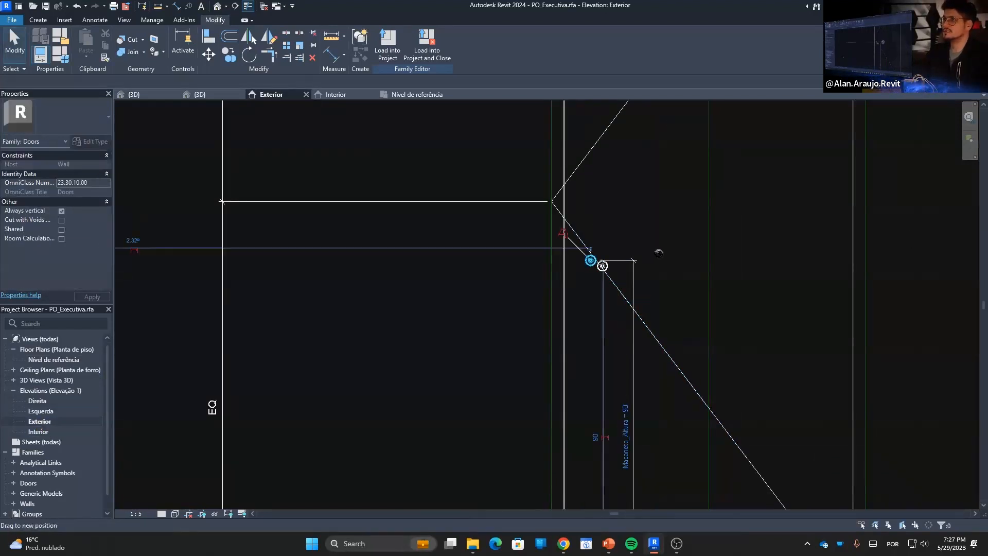
{"action": "left_click_drag", "start_coordinate": [658, 254], "coordinate": [662, 254]}
{"action": "key", "text": "Escape"}
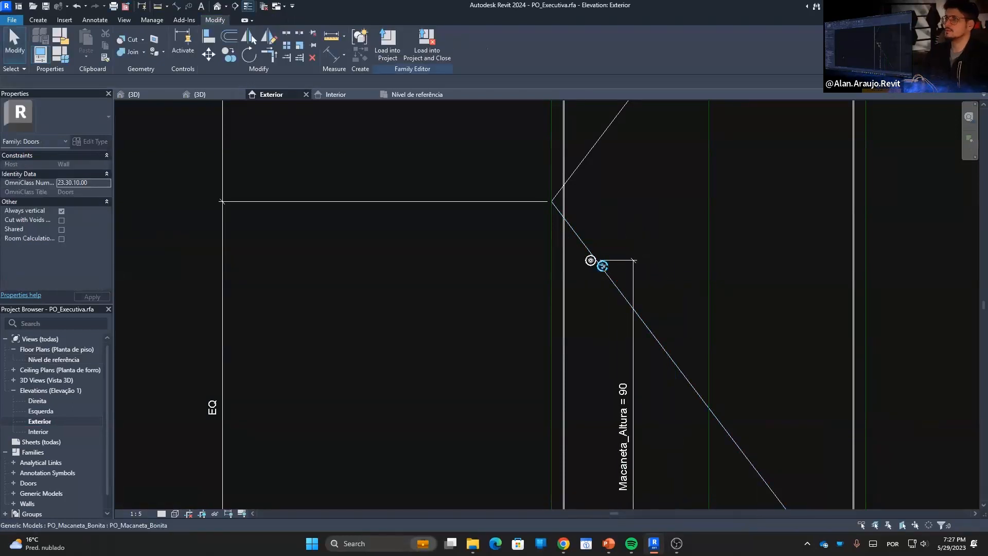
{"action": "left_click", "coordinate": [601, 264]}
{"action": "scroll", "coordinate": [602, 262], "scroll_direction": "up", "scroll_amount": 2}
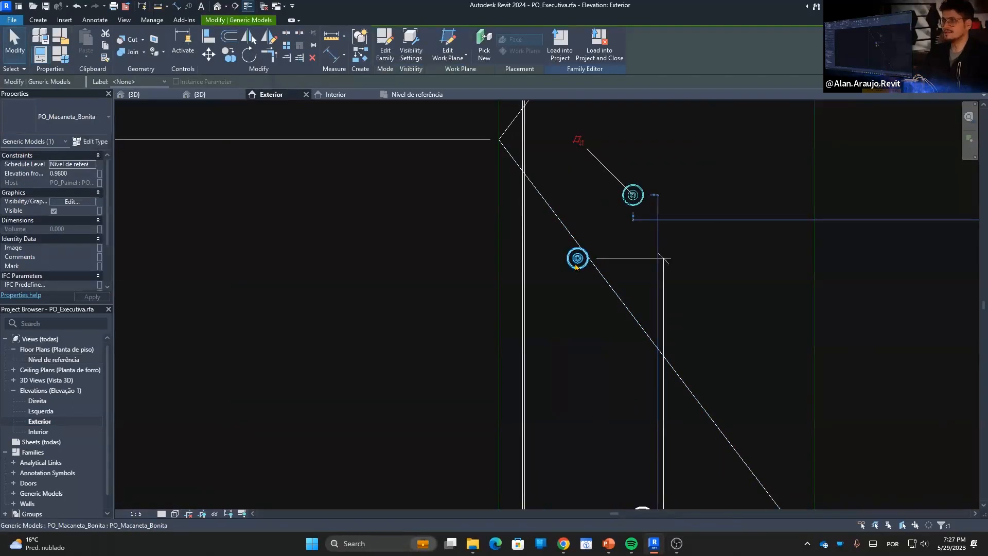
Align the second knob's vertical centreline with the first knob's and lock the alignment.
{"action": "key", "text": "a"}
{"action": "key", "text": "l"}
{"action": "scroll", "coordinate": [577, 268], "scroll_direction": "up", "scroll_amount": 2}
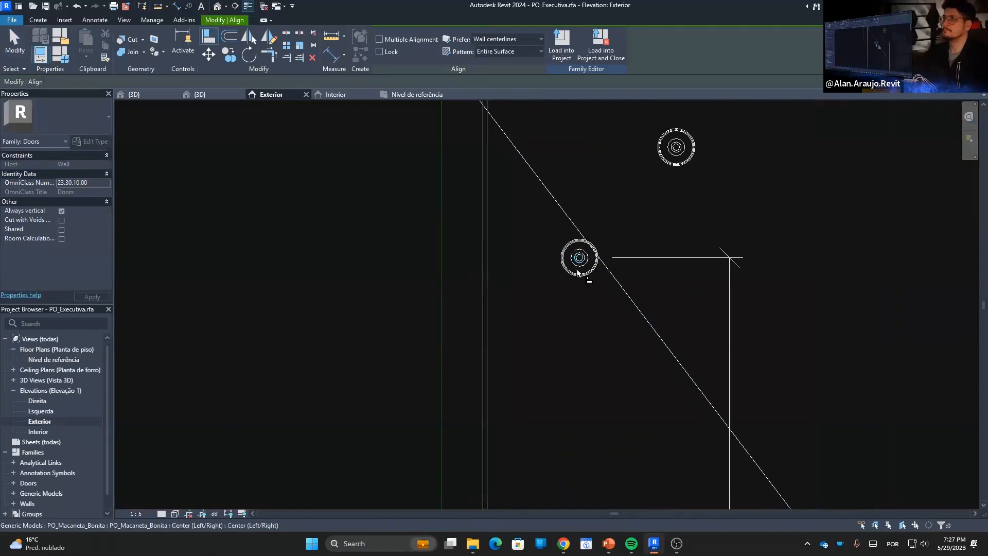
{"action": "left_click", "coordinate": [579, 278]}
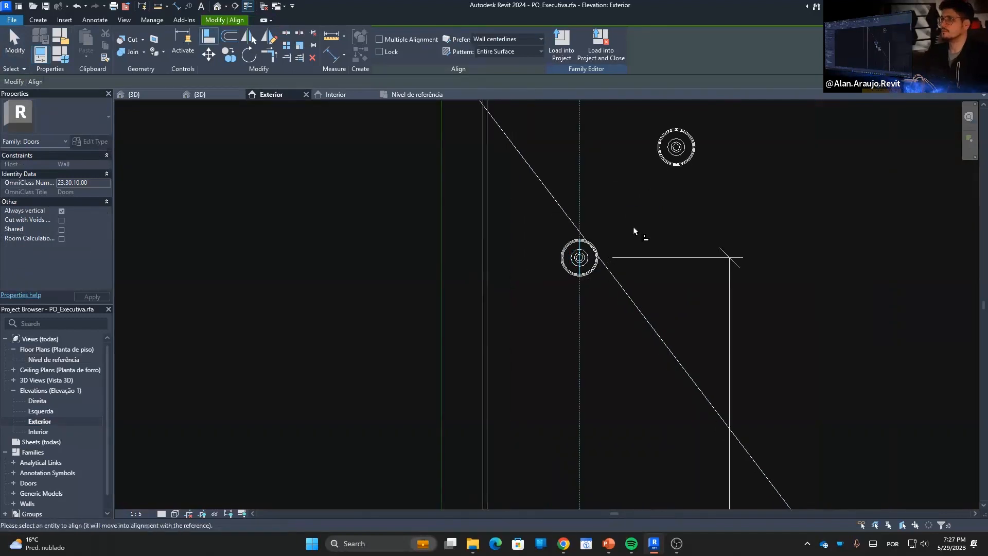
{"action": "left_click", "coordinate": [674, 164]}
{"action": "left_click", "coordinate": [562, 185]}
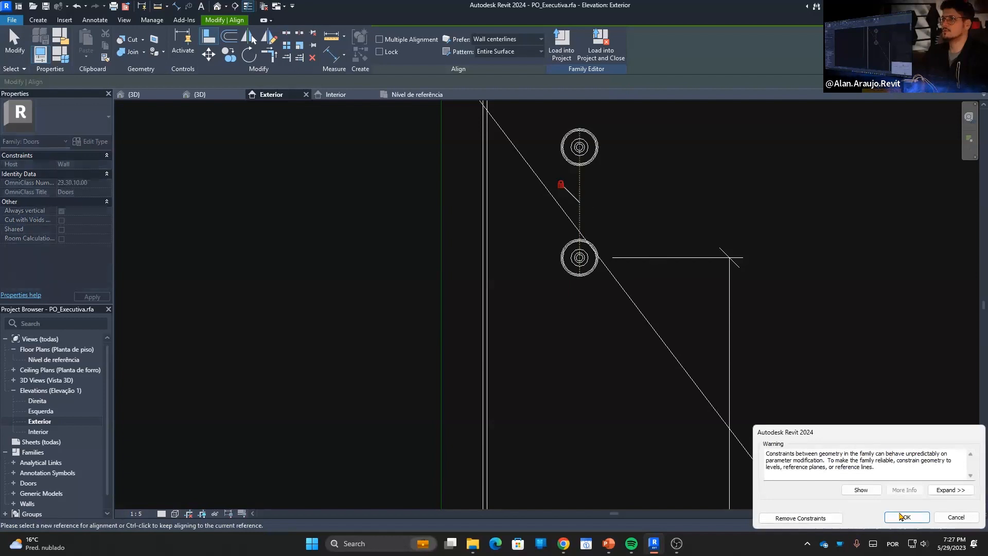
{"action": "key", "text": "Escape"}
{"action": "key", "text": "Escape"}
{"action": "scroll", "coordinate": [592, 232], "scroll_direction": "down", "scroll_amount": 5}
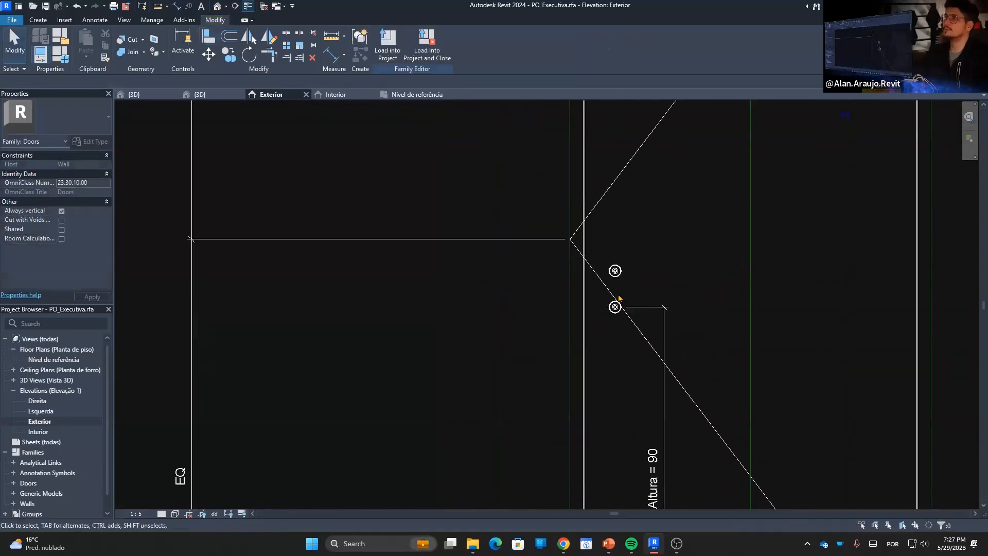
{"action": "scroll", "coordinate": [618, 298], "scroll_direction": "down", "scroll_amount": 3}
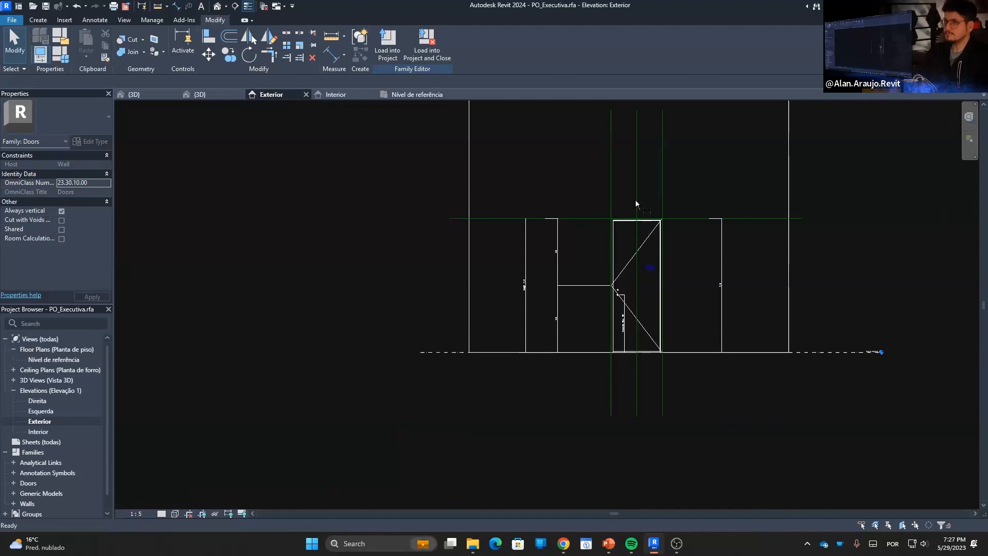
Dimension from the door opening's left reference plane to the upper knob's vertical centreline and lock the dimension.
{"action": "key", "text": "d"}
{"action": "key", "text": "i"}
{"action": "scroll", "coordinate": [618, 299], "scroll_direction": "up", "scroll_amount": 3}
{"action": "scroll", "coordinate": [618, 291], "scroll_direction": "up", "scroll_amount": 8}
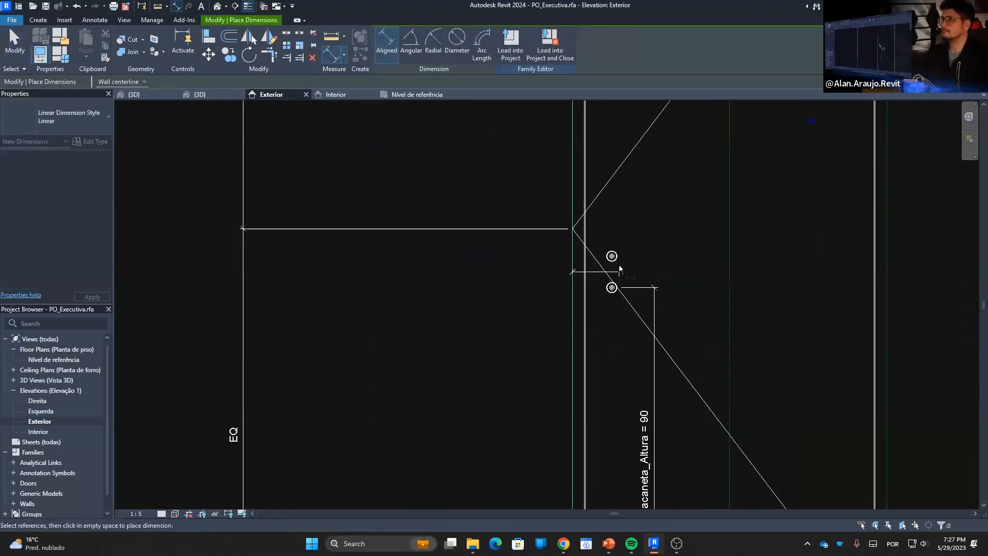
{"action": "left_click", "coordinate": [603, 245]}
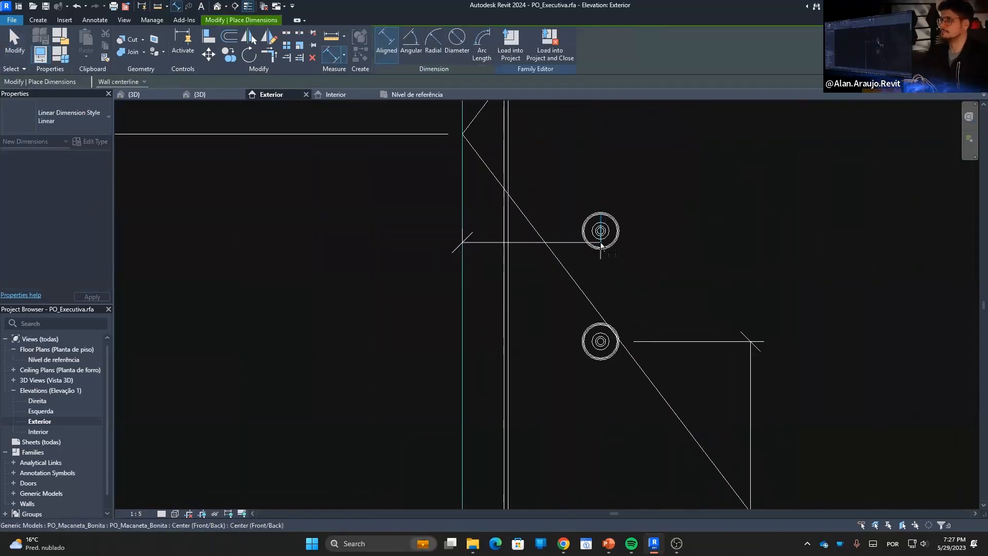
{"action": "left_click", "coordinate": [608, 275]}
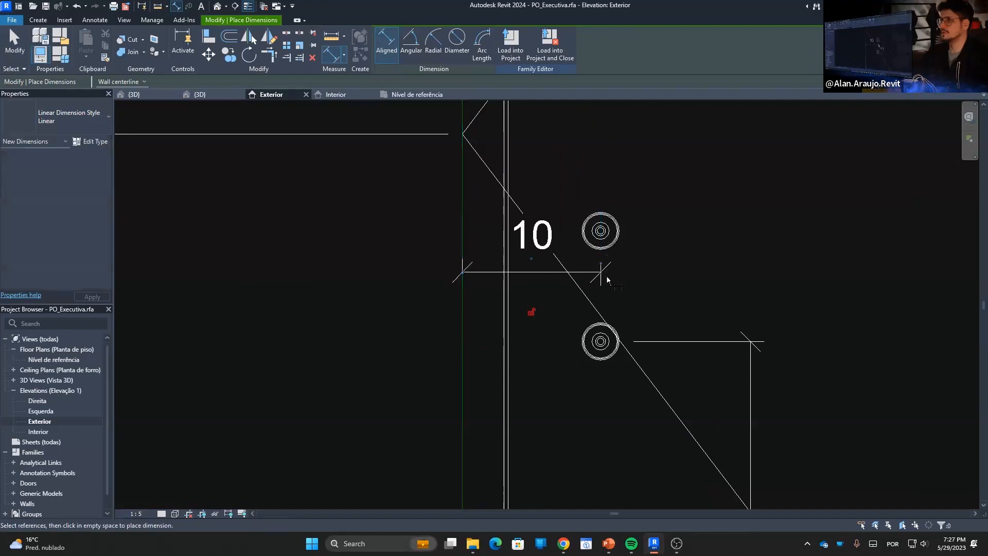
{"action": "left_click", "coordinate": [532, 312]}
{"action": "scroll", "coordinate": [646, 310], "scroll_direction": "down", "scroll_amount": 4}
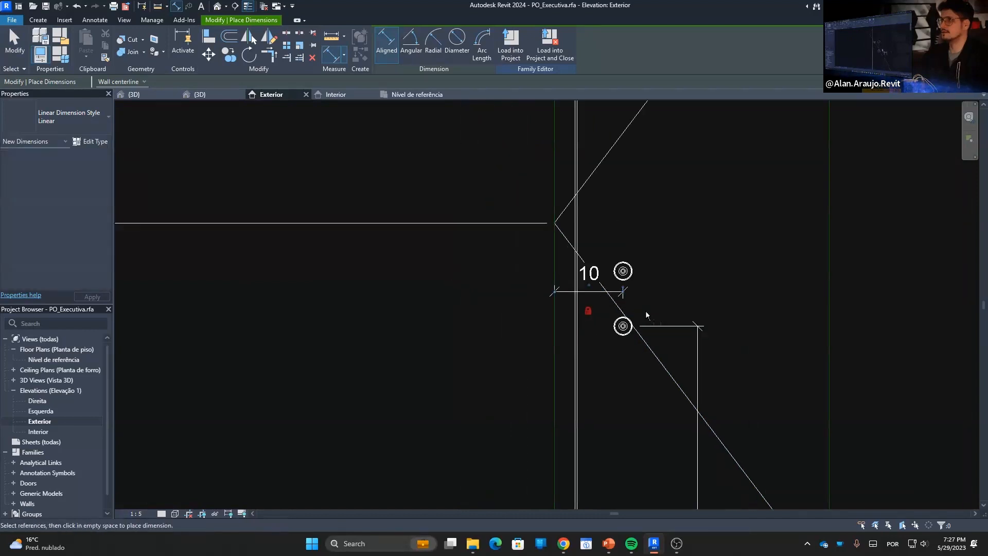
Dimension the upper knob's height from its horizontal centreline down to the reference level, beside the existing height dimension.
{"action": "scroll", "coordinate": [645, 236], "scroll_direction": "down", "scroll_amount": 6}
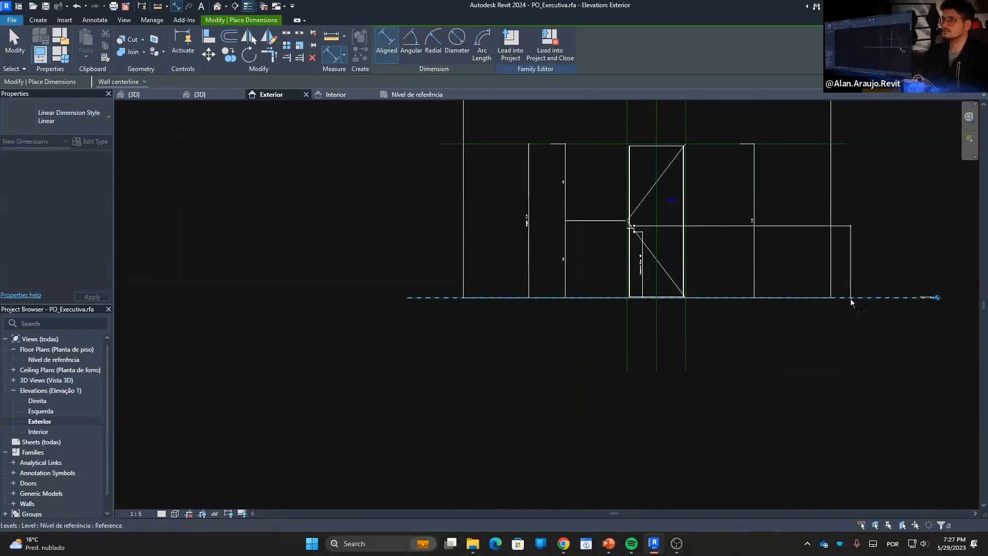
{"action": "scroll", "coordinate": [669, 240], "scroll_direction": "up", "scroll_amount": 4}
{"action": "scroll", "coordinate": [664, 242], "scroll_direction": "up", "scroll_amount": 1}
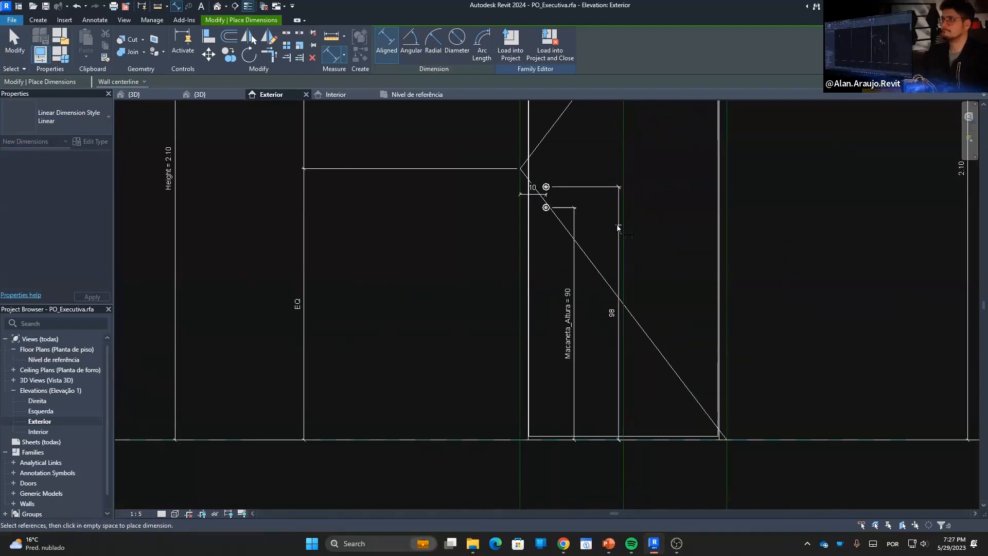
{"action": "left_click", "coordinate": [611, 228]}
{"action": "key", "text": "Escape"}
{"action": "key", "text": "Escape"}
Label the upper knob's new height dimension with the Macaneta_Altura parameter.
{"action": "left_click", "coordinate": [612, 225]}
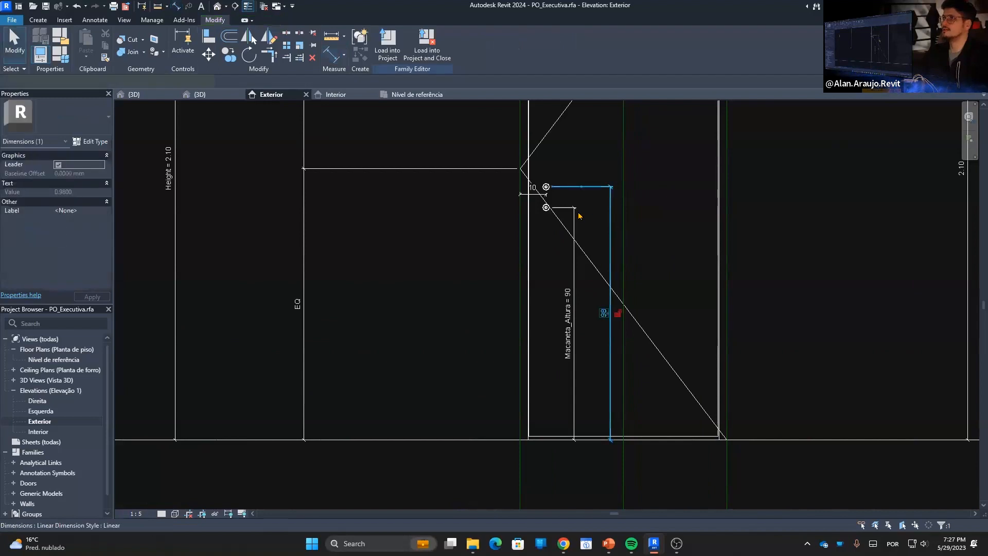
{"action": "left_click", "coordinate": [436, 46]}
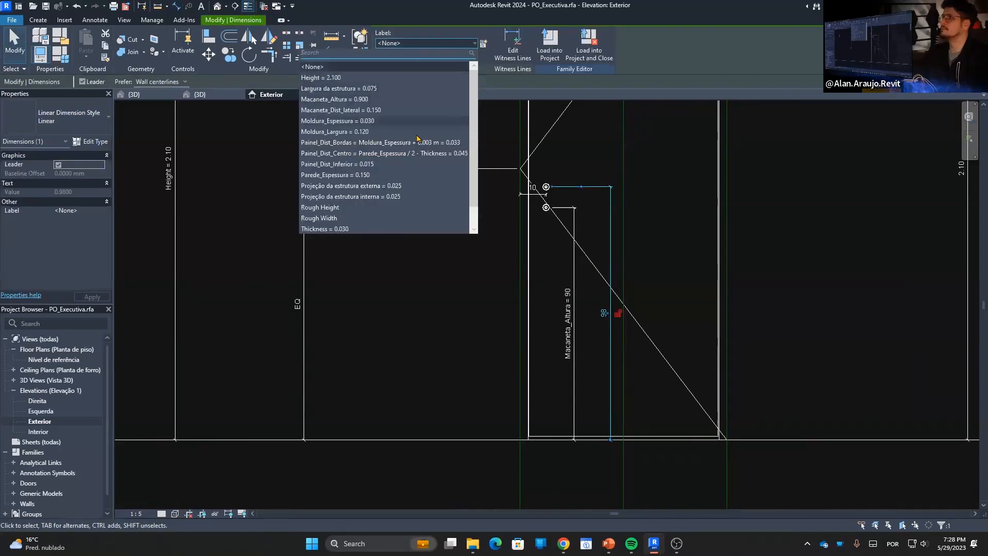
{"action": "left_click", "coordinate": [378, 99]}
{"action": "left_click", "coordinate": [507, 149]}
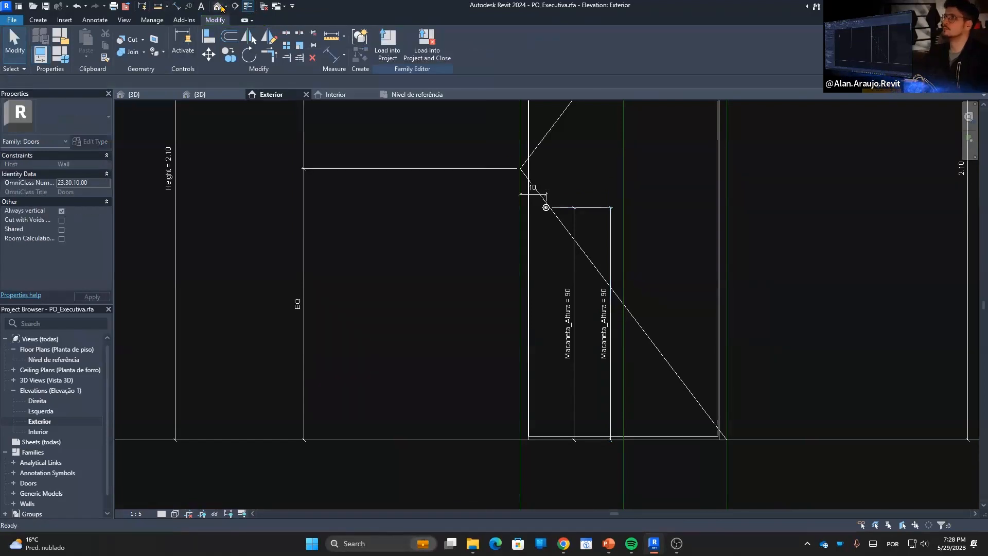
Inspect the knob on the door panel in the 3D view and open its PO_Macaneta_Bonita family for editing.
{"action": "left_click", "coordinate": [219, 5]}
{"action": "scroll", "coordinate": [551, 289], "scroll_direction": "down", "scroll_amount": 6}
{"action": "middle_click_drag", "start_coordinate": [600, 282], "coordinate": [466, 305], "text": "shift"}
{"action": "scroll", "coordinate": [492, 301], "scroll_direction": "up", "scroll_amount": 4}
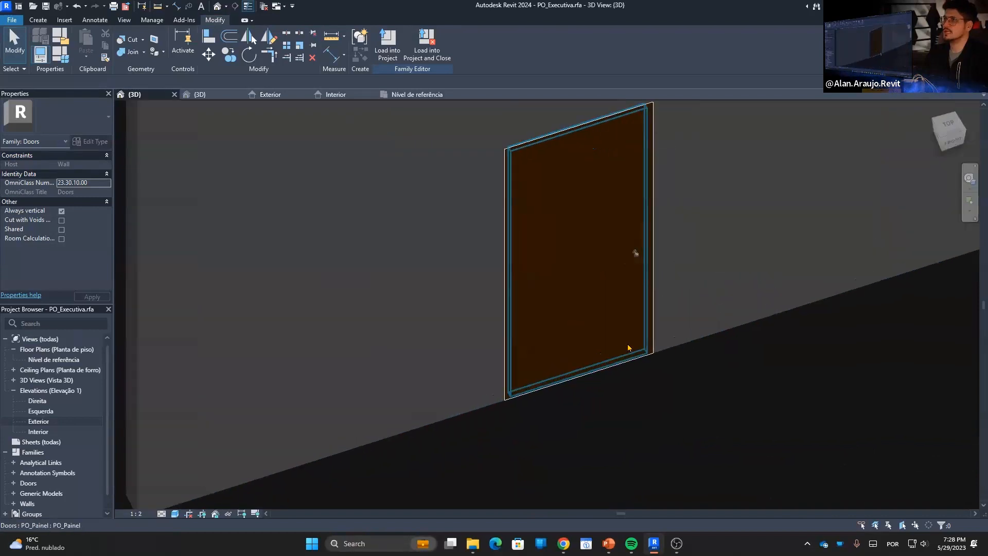
{"action": "middle_click_drag", "start_coordinate": [627, 345], "coordinate": [608, 319], "text": "shift"}
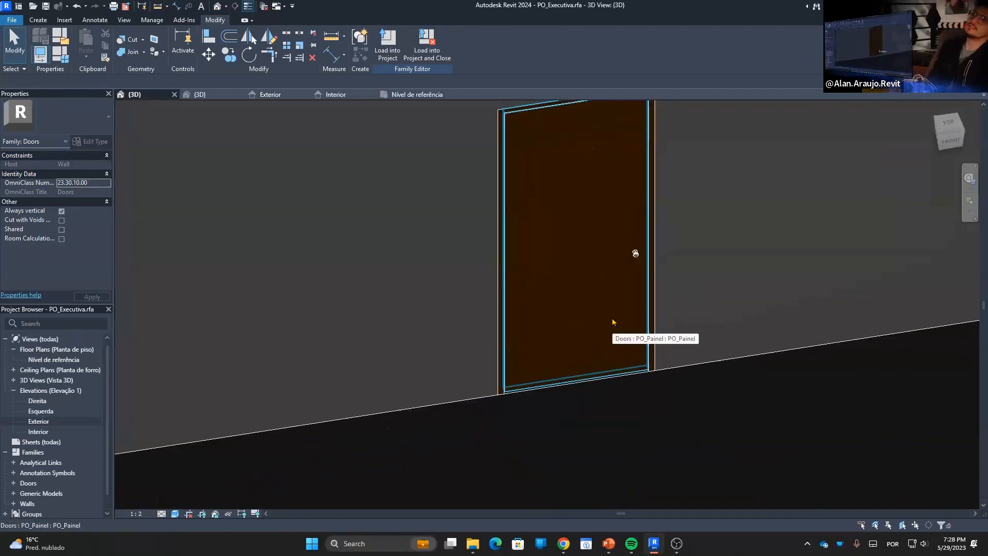
{"action": "left_click", "coordinate": [636, 255]}
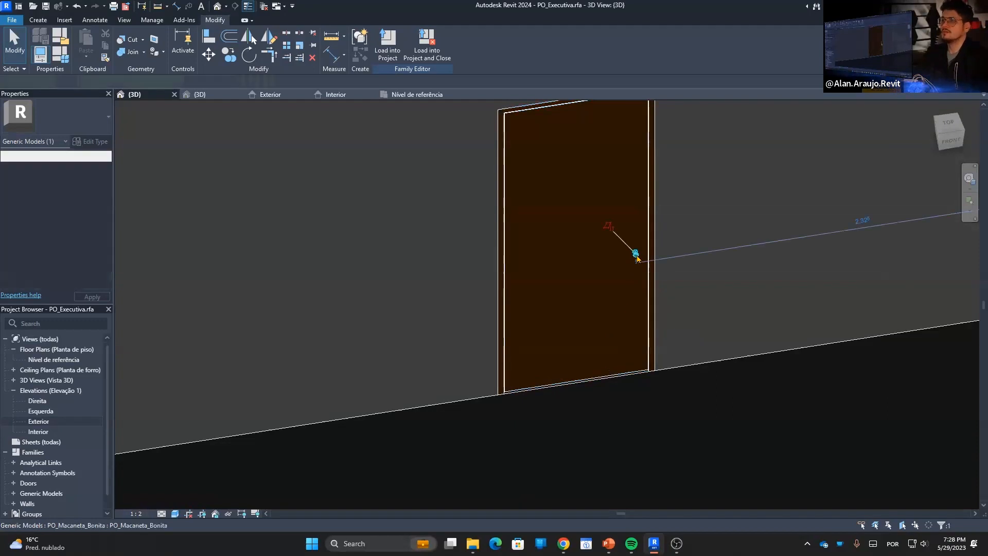
{"action": "scroll", "coordinate": [646, 257], "scroll_direction": "up", "scroll_amount": 5}
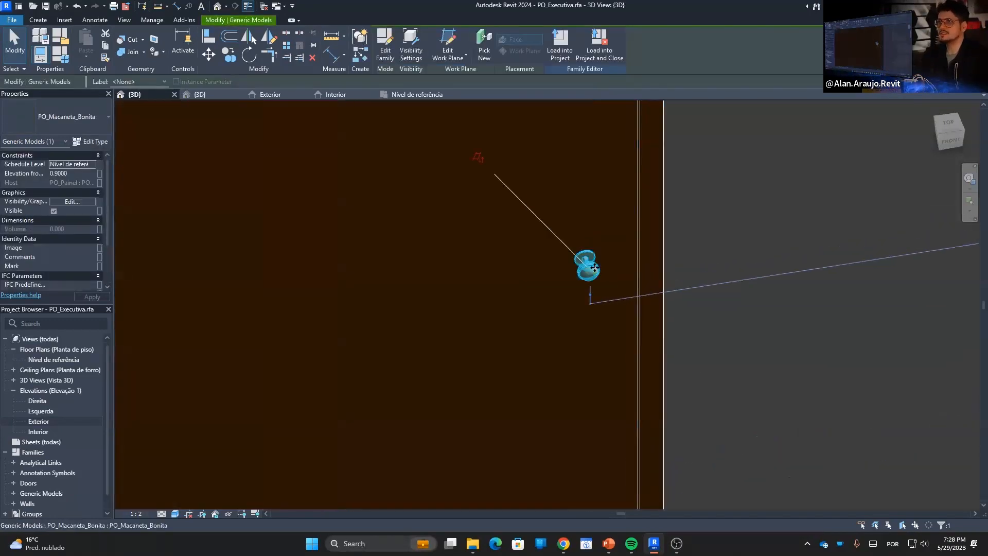
{"action": "double_click", "coordinate": [594, 268]}
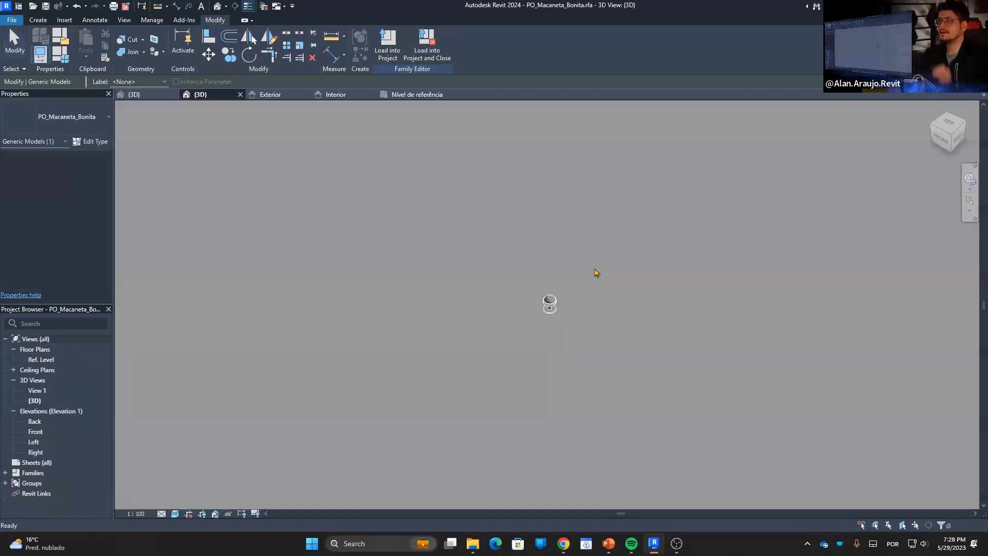
{"action": "scroll", "coordinate": [558, 302], "scroll_direction": "up", "scroll_amount": 5}
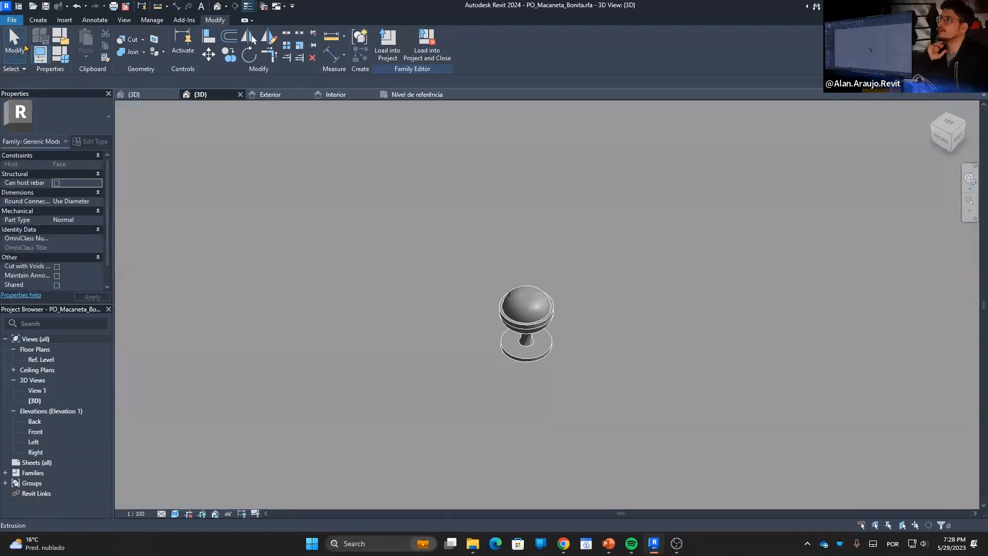
Save a copy of the knob family on the Desktop as PO_Macaneta_Lindissima.rfa.
{"action": "left_click", "coordinate": [12, 20]}
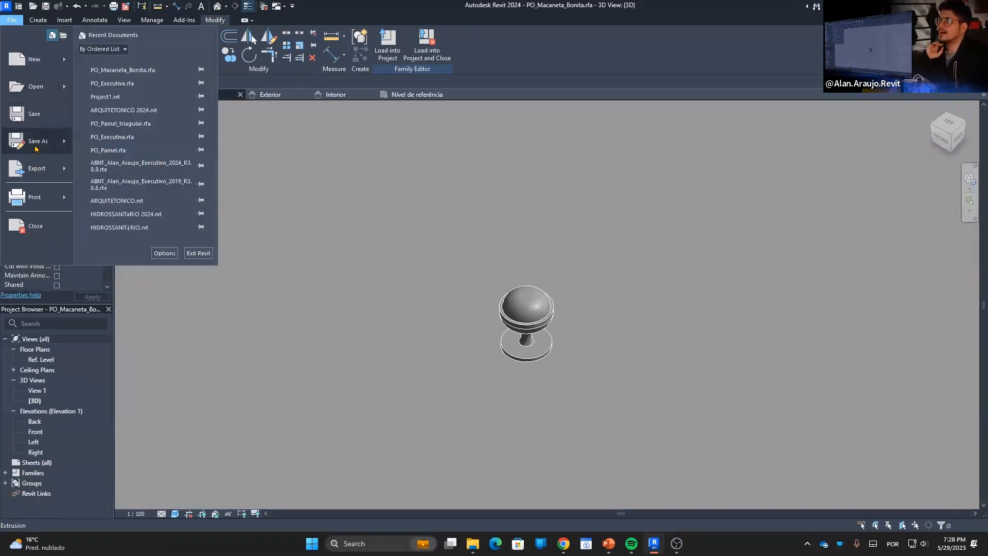
{"action": "mouse_move", "coordinate": [35, 146]}
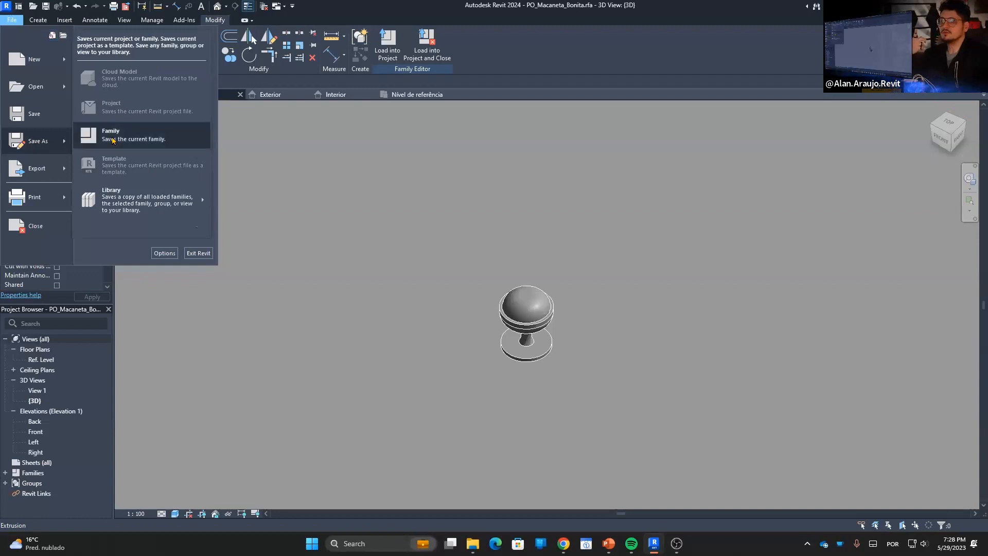
{"action": "left_click", "coordinate": [112, 136]}
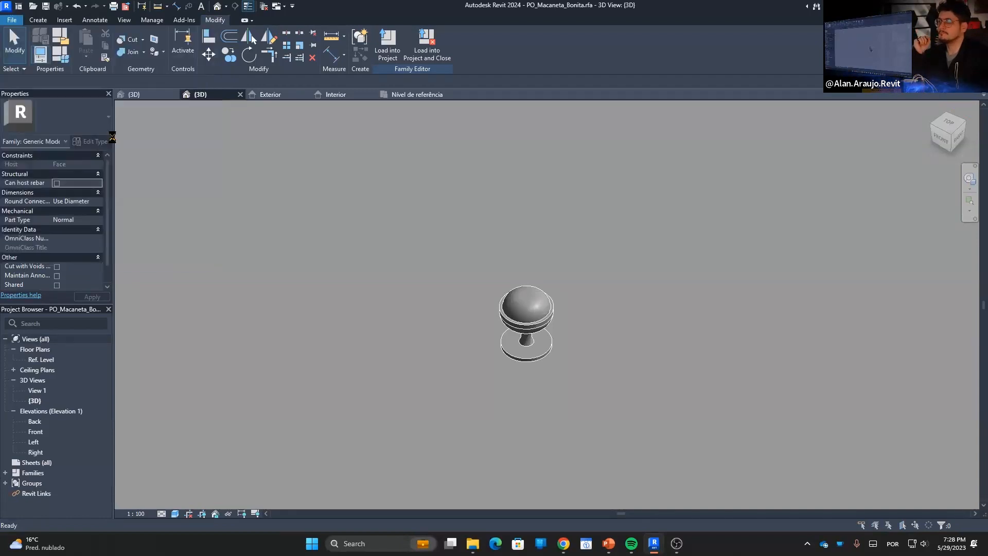
{"action": "left_click", "coordinate": [449, 344]}
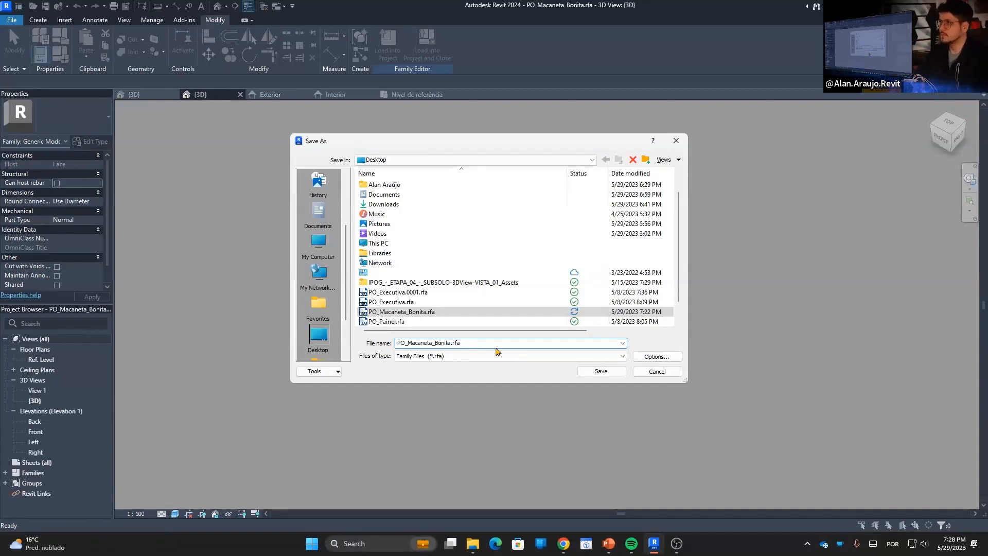
{"action": "key", "text": "BackSpace"}
{"action": "key", "text": "BackSpace"}
{"action": "key", "text": "BackSpace"}
{"action": "key", "text": "BackSpace"}
{"action": "key", "text": "BackSpace"}
{"action": "key", "text": "BackSpace"}
{"action": "key", "text": "BackSpace"}
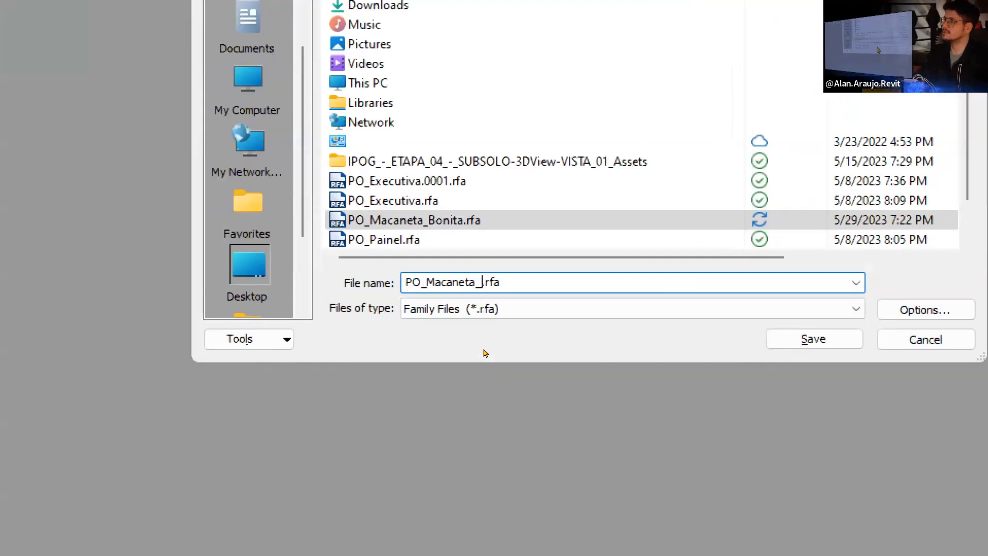
{"action": "type", "text": "."}
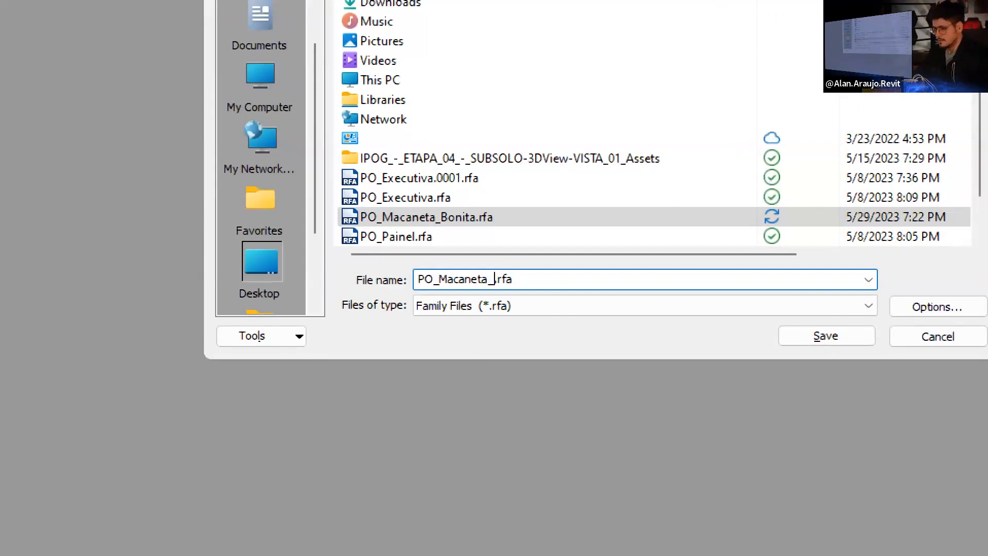
{"action": "type", "text": "Lindissi"}
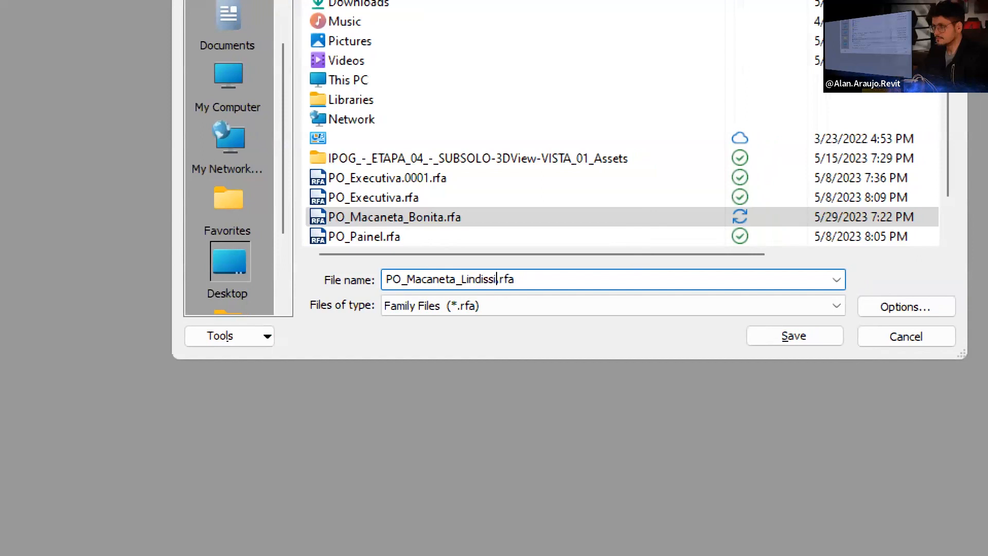
{"action": "type", "text": "ma"}
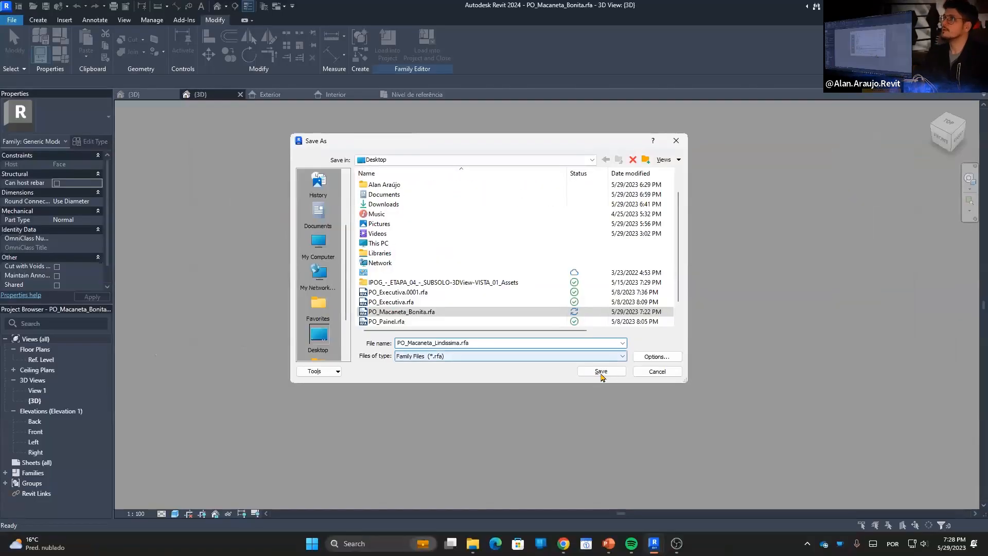
{"action": "left_click", "coordinate": [777, 335]}
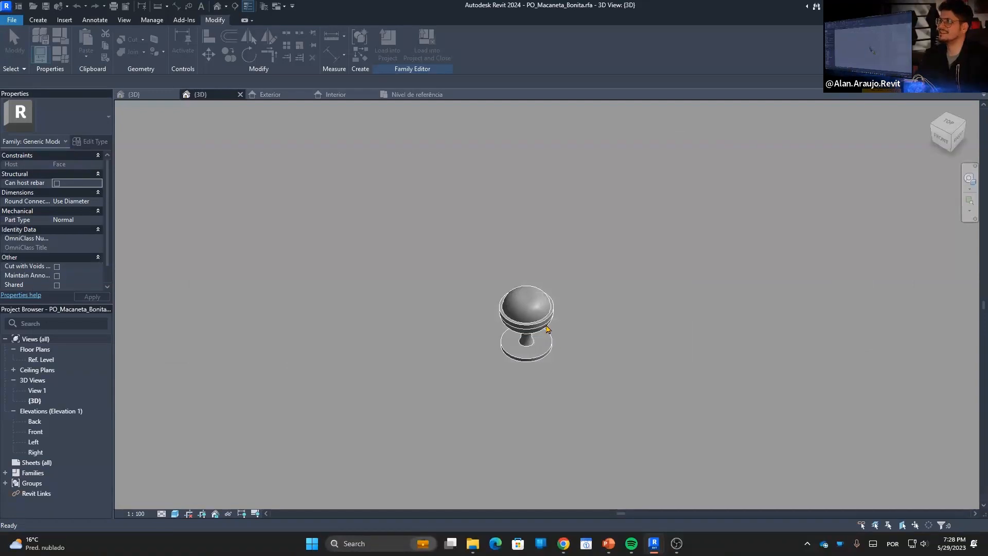
Delete the revolved knob solid from the PO_Macaneta_Lindissima family.
{"action": "scroll", "coordinate": [528, 320], "scroll_direction": "down", "scroll_amount": 3}
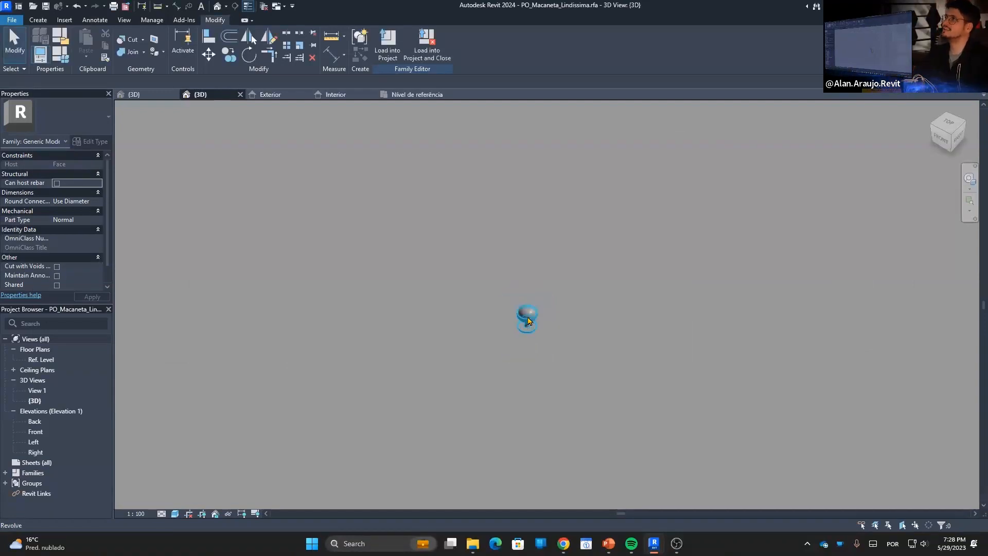
{"action": "scroll", "coordinate": [528, 320], "scroll_direction": "down", "scroll_amount": 2}
{"action": "middle_click_drag", "start_coordinate": [613, 304], "coordinate": [586, 342], "text": "shift"}
{"action": "scroll", "coordinate": [516, 348], "scroll_direction": "up", "scroll_amount": 3}
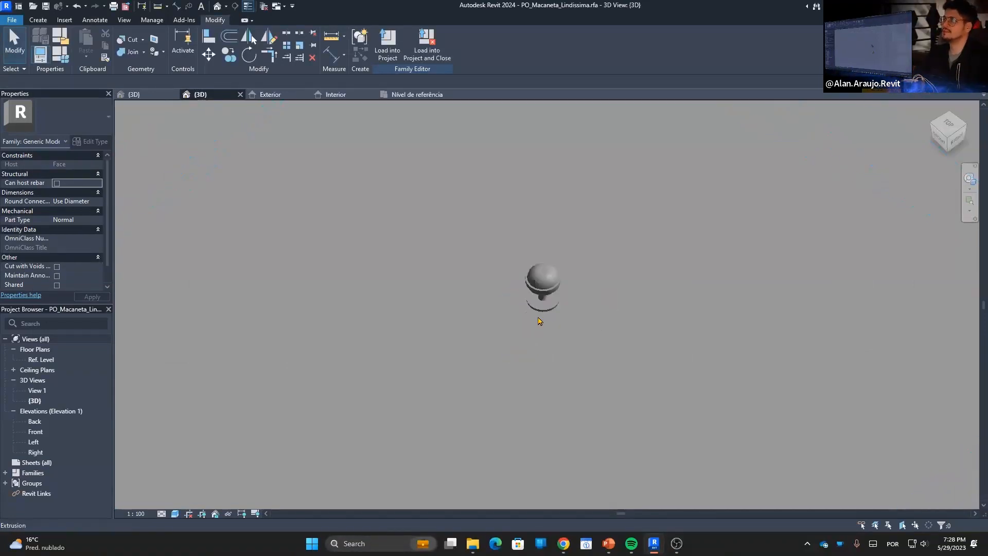
{"action": "left_click", "coordinate": [541, 304]}
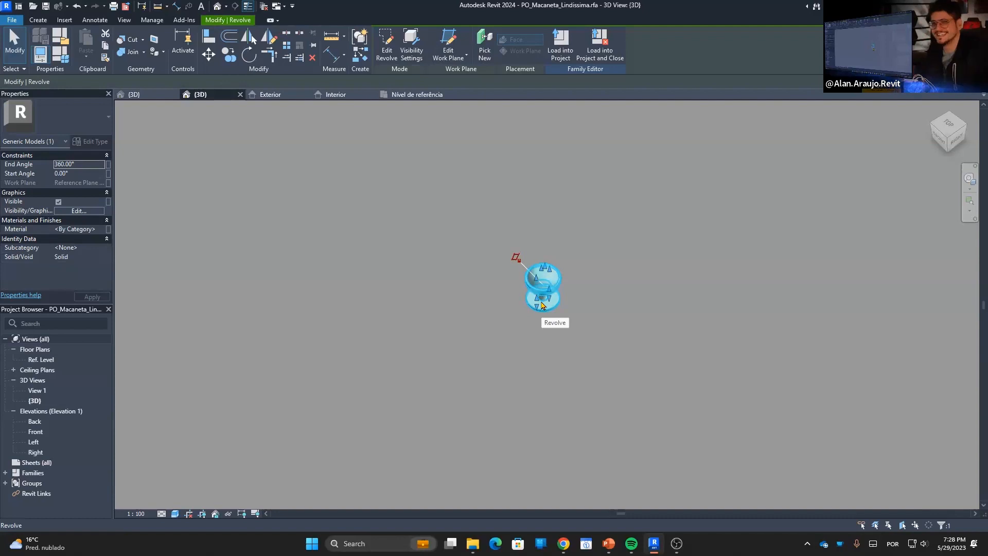
{"action": "scroll", "coordinate": [523, 344], "scroll_direction": "down", "scroll_amount": 3}
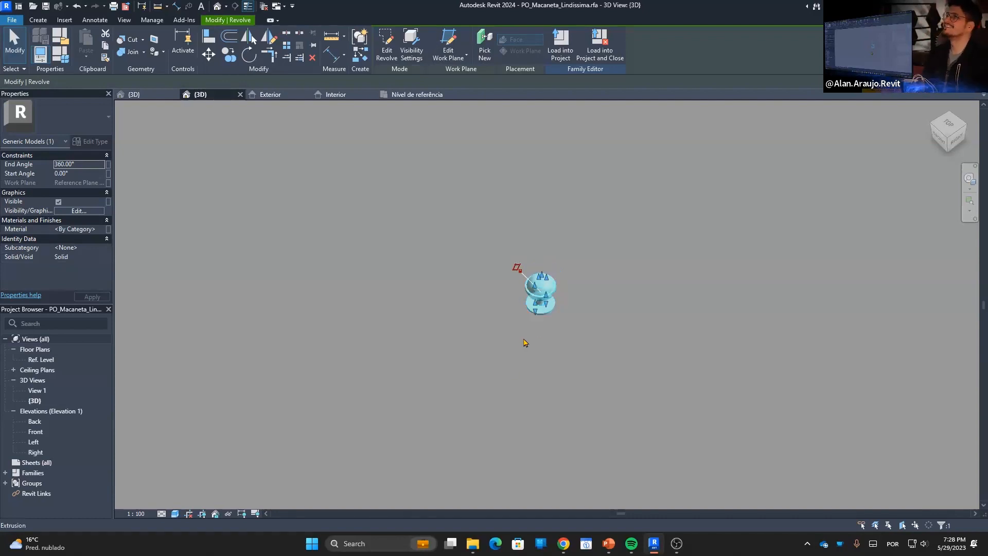
{"action": "scroll", "coordinate": [533, 322], "scroll_direction": "up", "scroll_amount": 2}
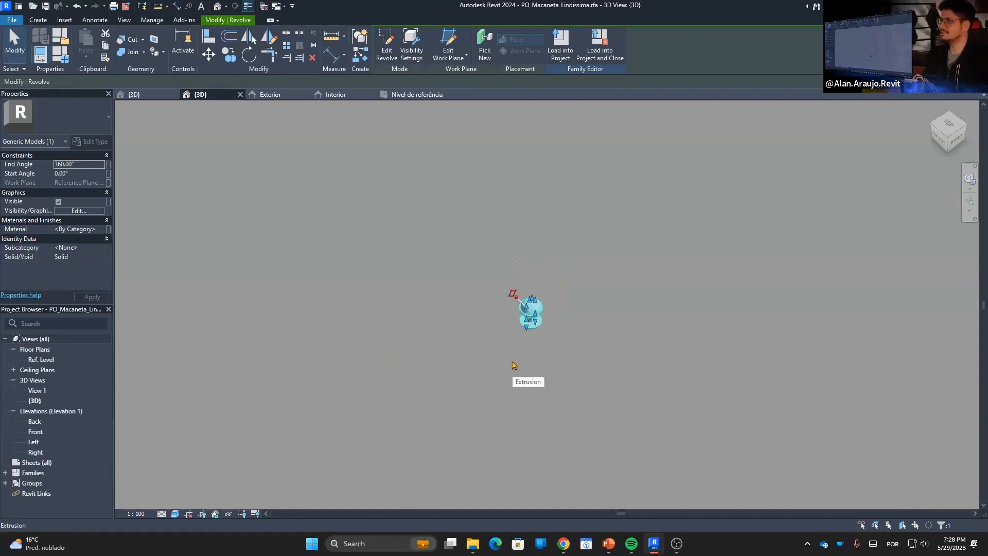
{"action": "key", "text": "Delete"}
Open the Ref. Level floor plan of the handle family and start a solid sweep.
{"action": "double_click", "coordinate": [50, 360]}
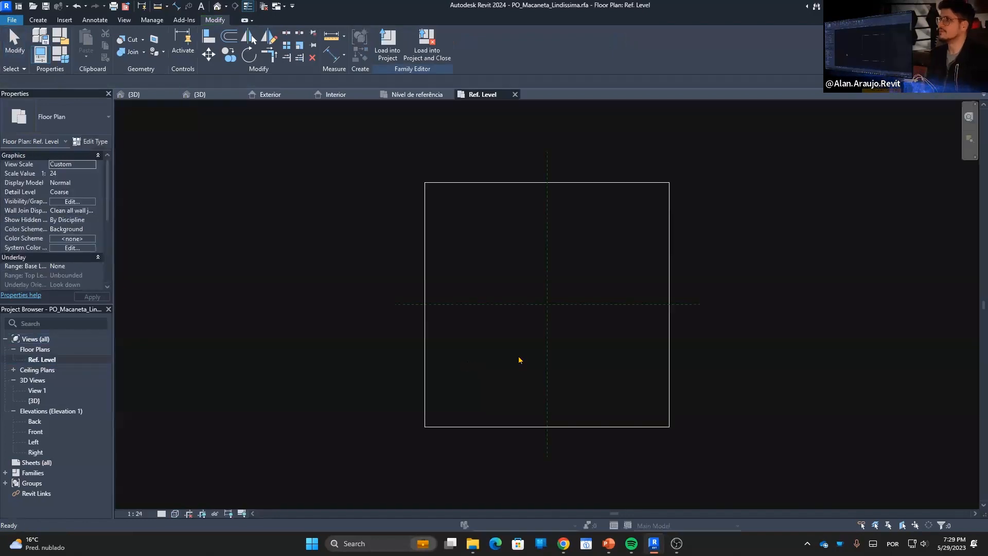
{"action": "scroll", "coordinate": [548, 315], "scroll_direction": "up", "scroll_amount": 1}
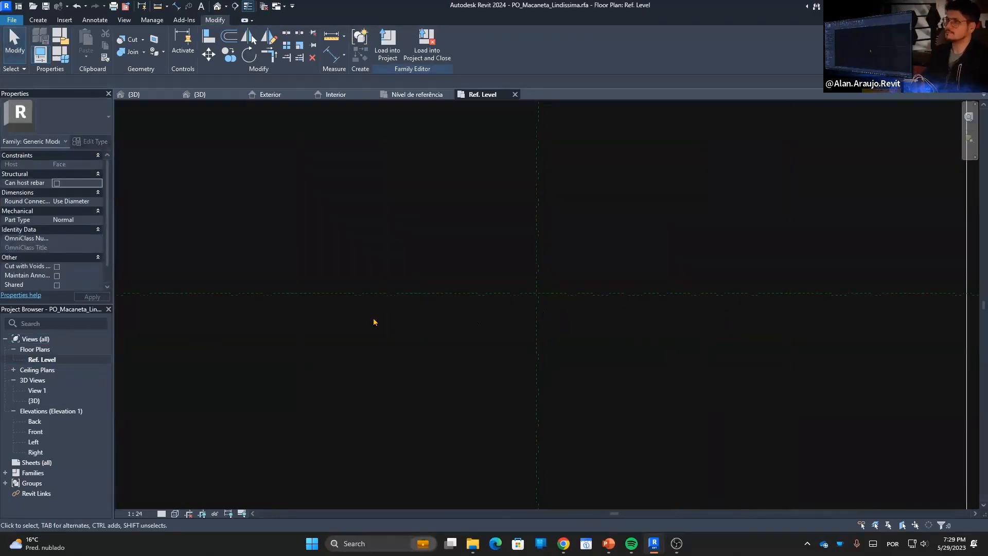
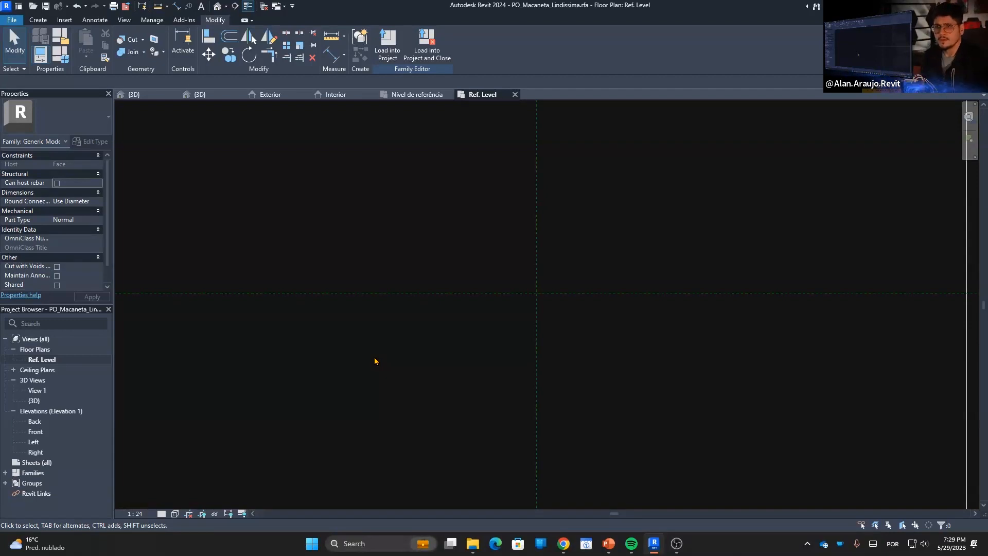
{"action": "middle_click_drag", "start_coordinate": [479, 324], "coordinate": [458, 310]}
{"action": "scroll", "coordinate": [448, 267], "scroll_direction": "down", "scroll_amount": 5}
{"action": "scroll", "coordinate": [481, 261], "scroll_direction": "up", "scroll_amount": 4}
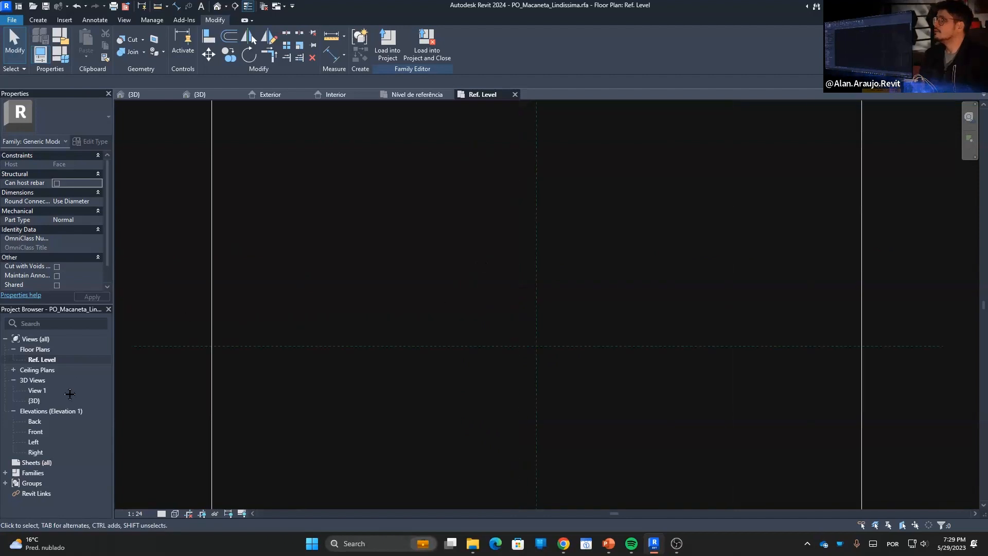
{"action": "left_click", "coordinate": [45, 21]}
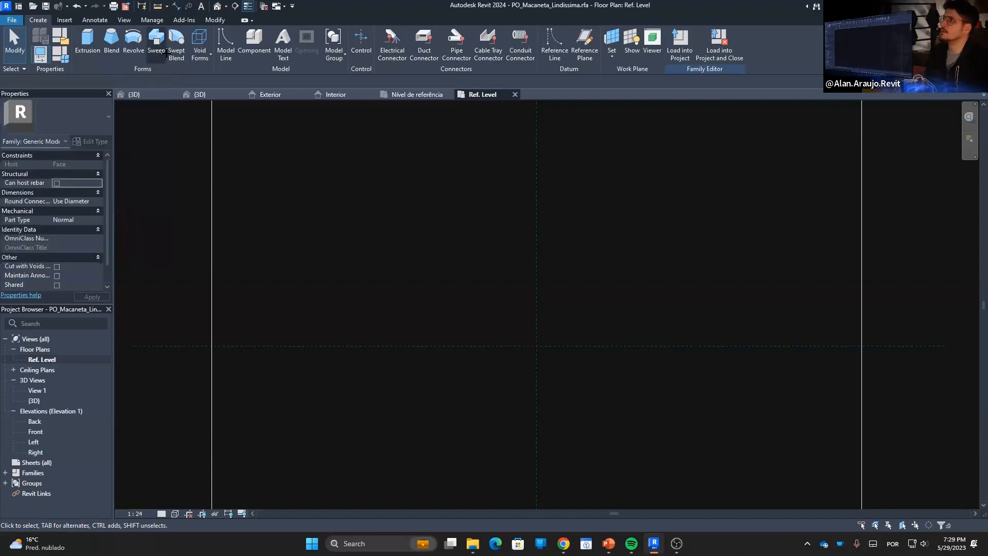
{"action": "left_click", "coordinate": [165, 53]}
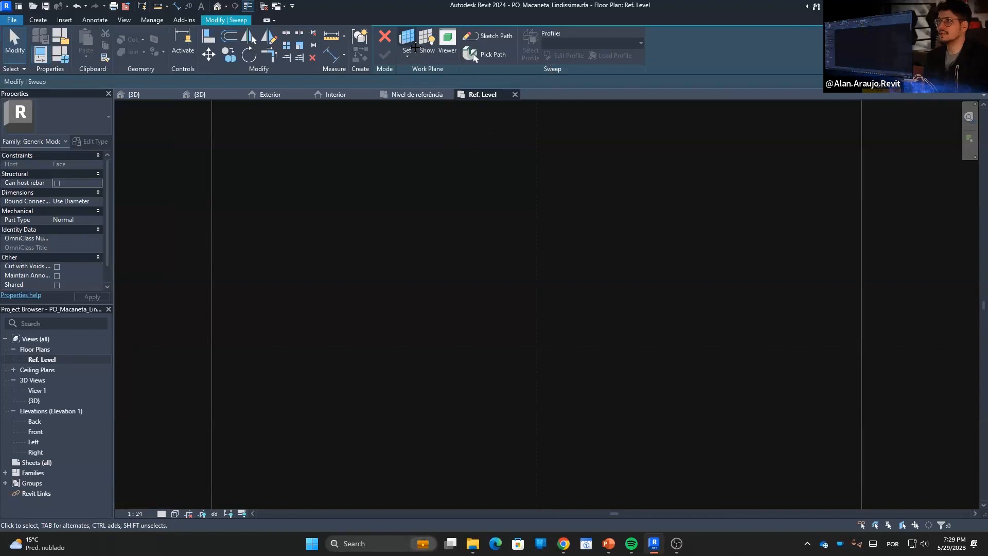
Set the sweep's work plane by picking the horizontal centre reference plane in plan, and open the Back elevation.
{"action": "left_click", "coordinate": [407, 45]}
{"action": "left_click", "coordinate": [435, 285]}
{"action": "left_click", "coordinate": [466, 331]}
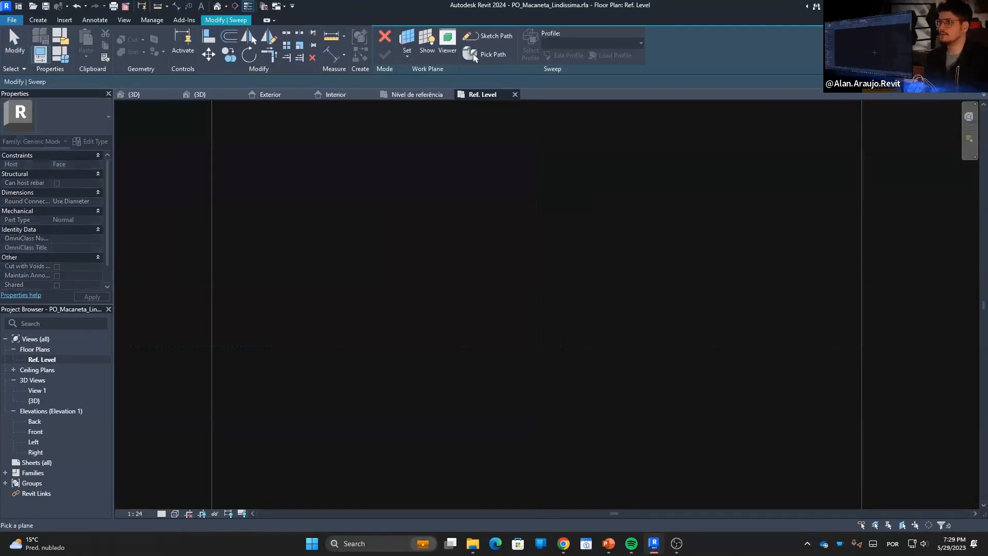
{"action": "left_click", "coordinate": [562, 347]}
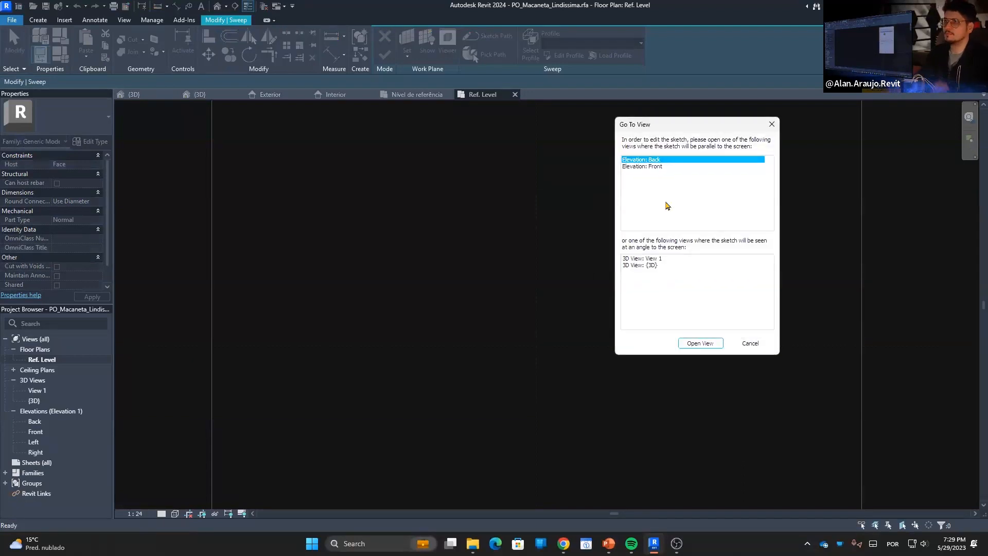
{"action": "key", "text": "Escape"}
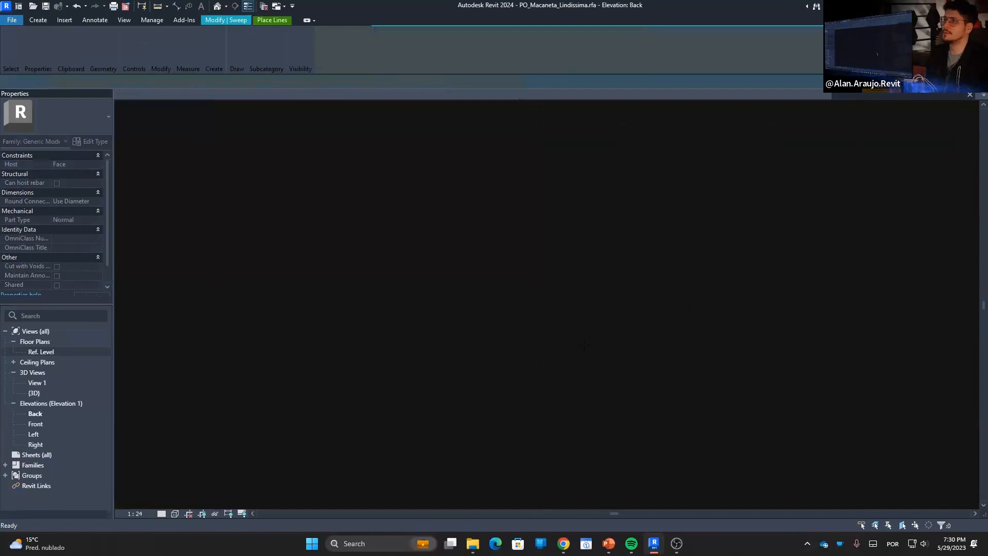
{"action": "left_click", "coordinate": [566, 375]}
{"action": "scroll", "coordinate": [568, 374], "scroll_direction": "down", "scroll_amount": 5}
{"action": "scroll", "coordinate": [555, 383], "scroll_direction": "up", "scroll_amount": 6}
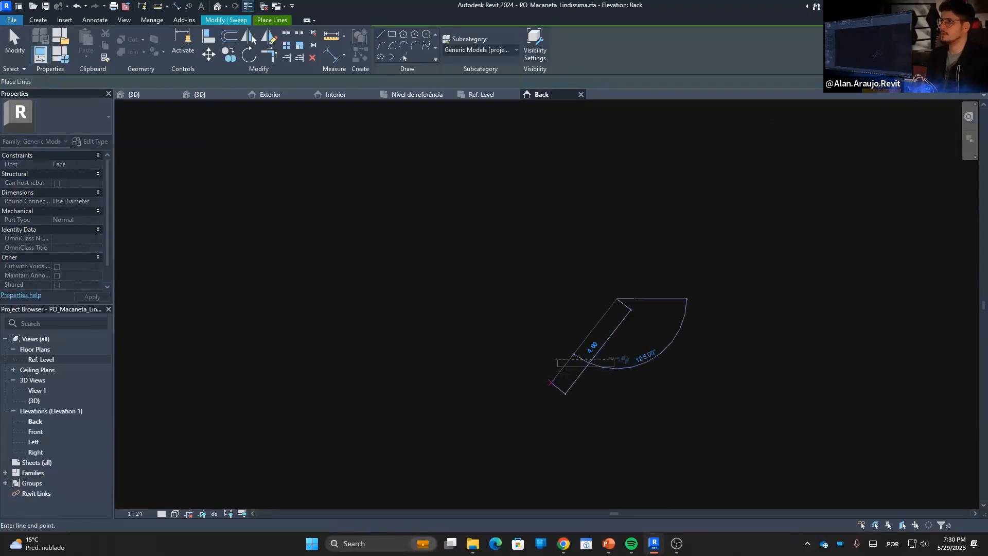
{"action": "scroll", "coordinate": [600, 338], "scroll_direction": "up", "scroll_amount": 8}
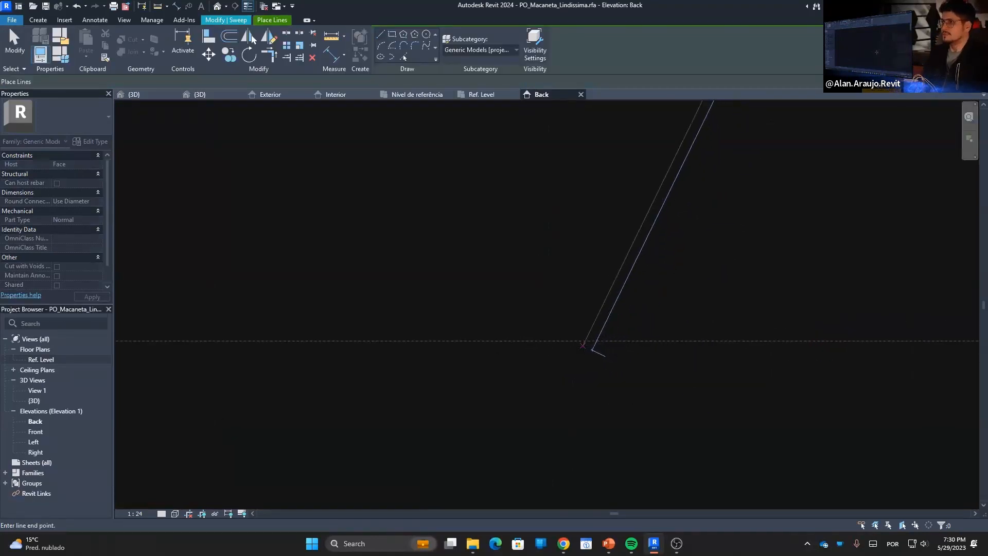
{"action": "key", "text": "Escape"}
{"action": "key", "text": "Escape"}
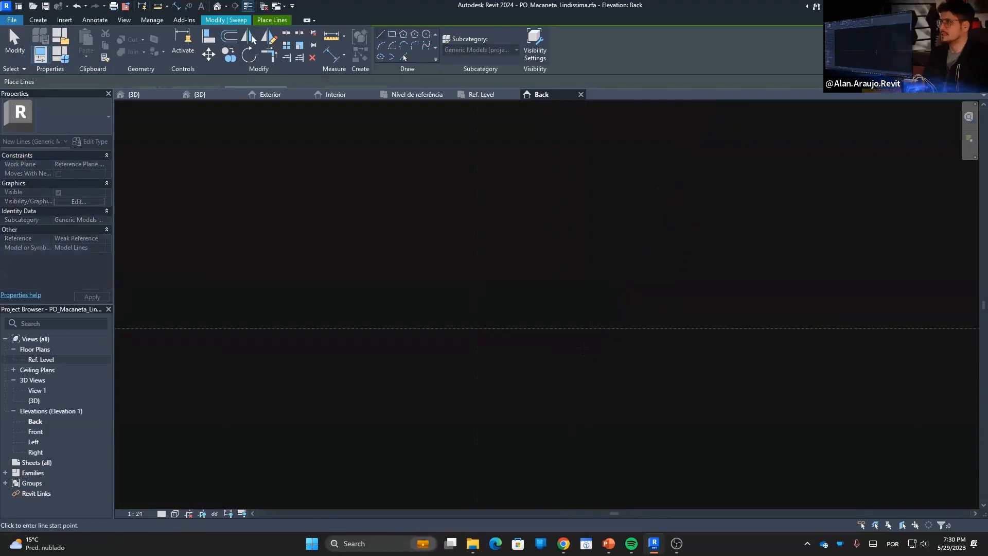
{"action": "key", "text": "Escape"}
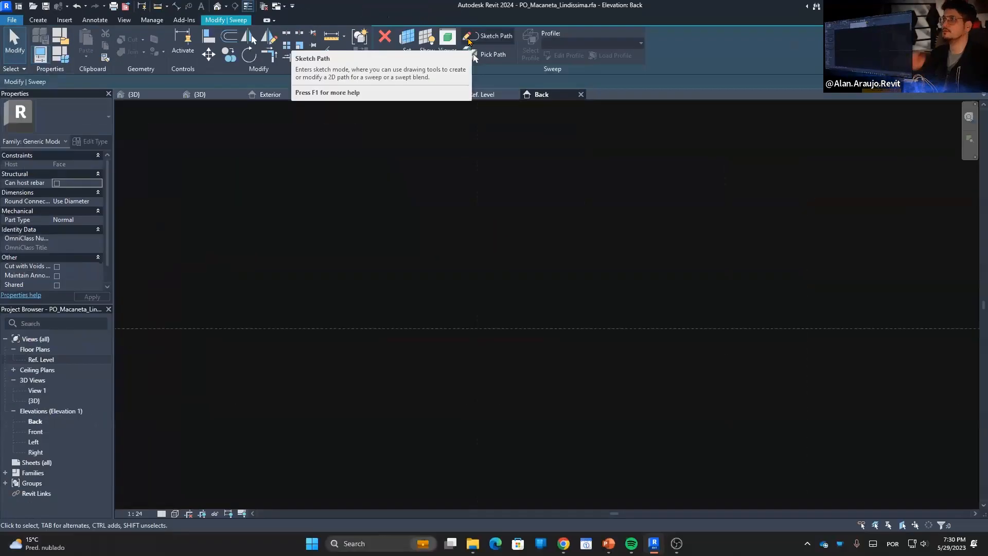
Begin the sweep path with a short vertical line rising from the Ref. Level at the centre.
{"action": "left_click", "coordinate": [797, 77]}
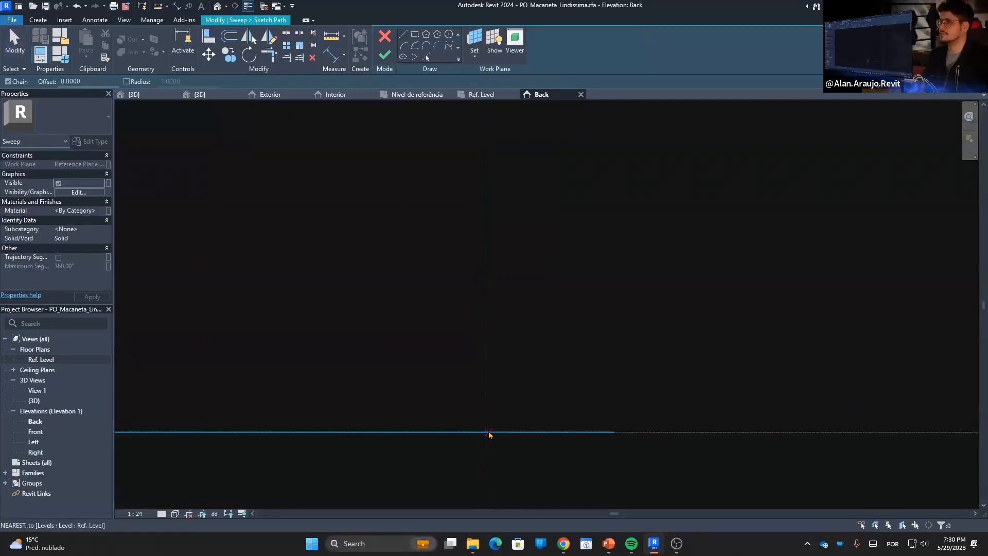
{"action": "left_click", "coordinate": [486, 432]}
{"action": "scroll", "coordinate": [485, 409], "scroll_direction": "up", "scroll_amount": 4}
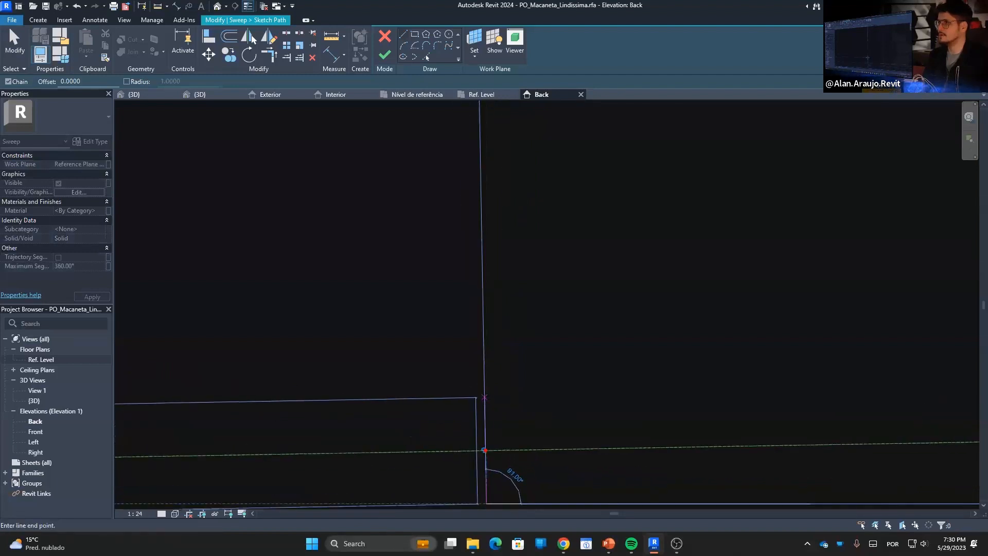
{"action": "left_click", "coordinate": [486, 381]}
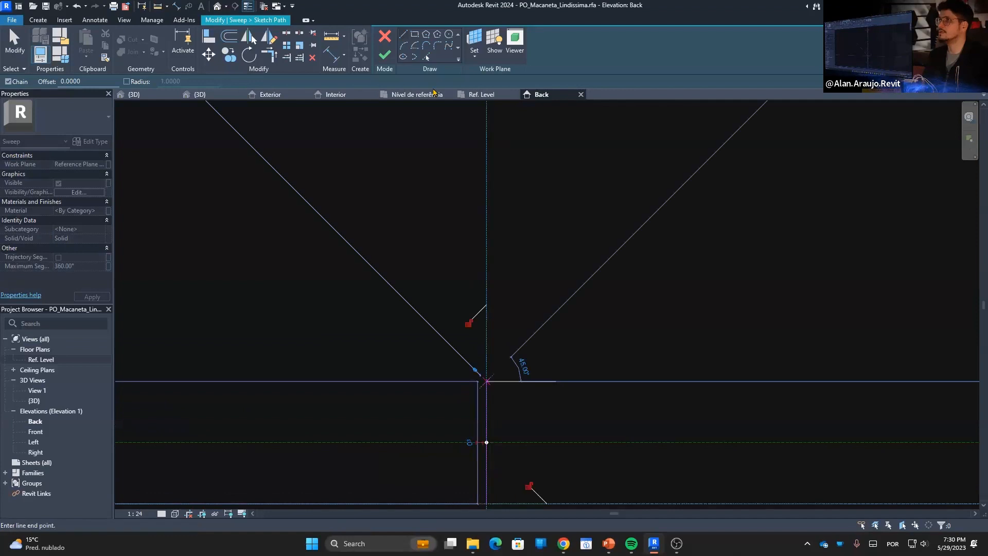
Continue the sweep path with a small corner arc and a longer shallow arc forming the curved handle grip.
{"action": "left_click", "coordinate": [404, 45]}
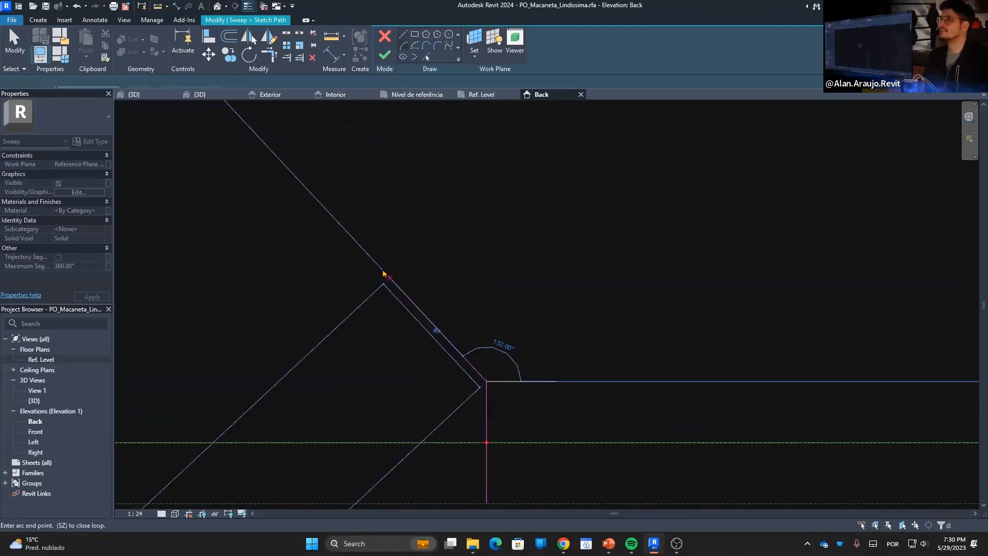
{"action": "left_click", "coordinate": [380, 280]}
{"action": "left_click", "coordinate": [408, 283]}
{"action": "scroll", "coordinate": [396, 280], "scroll_direction": "down", "scroll_amount": 3}
{"action": "middle_click_drag", "start_coordinate": [392, 278], "coordinate": [751, 292]}
{"action": "left_click", "coordinate": [586, 308]}
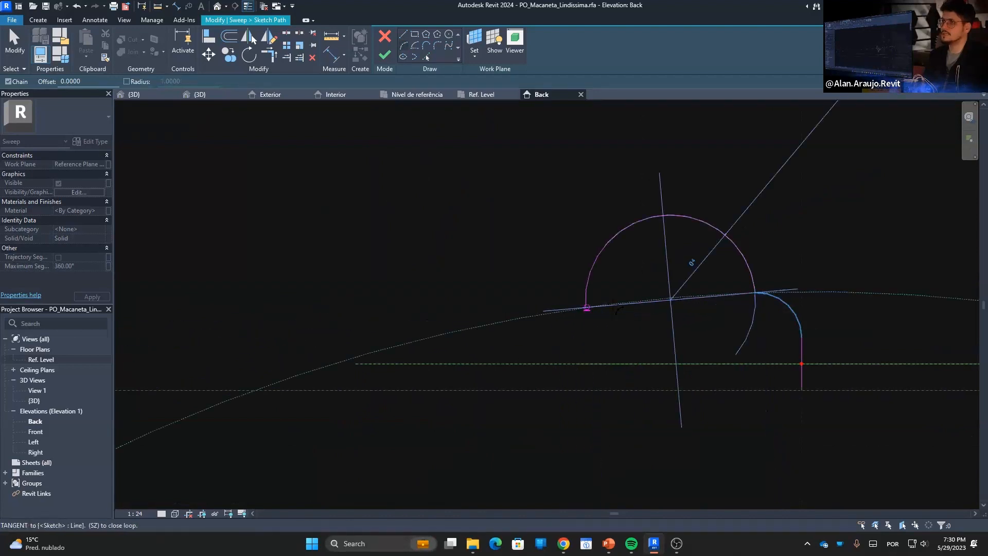
{"action": "left_click", "coordinate": [616, 296]}
{"action": "key", "text": "Escape"}
{"action": "key", "text": "Escape"}
{"action": "middle_click_drag", "start_coordinate": [680, 358], "coordinate": [609, 360]}
{"action": "scroll", "coordinate": [407, 178], "scroll_direction": "down", "scroll_amount": 4}
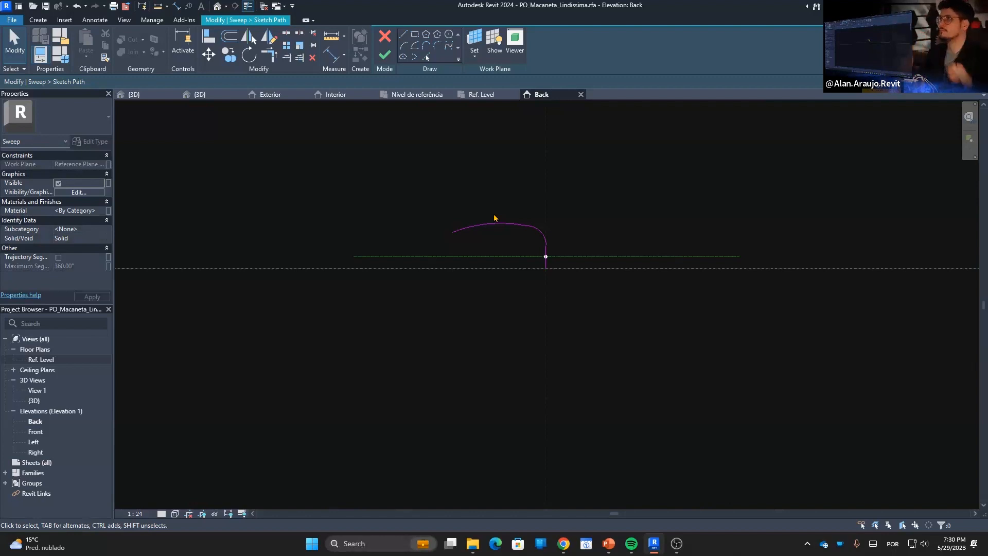
Finish the sweep path and open its profile for sketching in the {3D} view.
{"action": "left_click", "coordinate": [384, 55]}
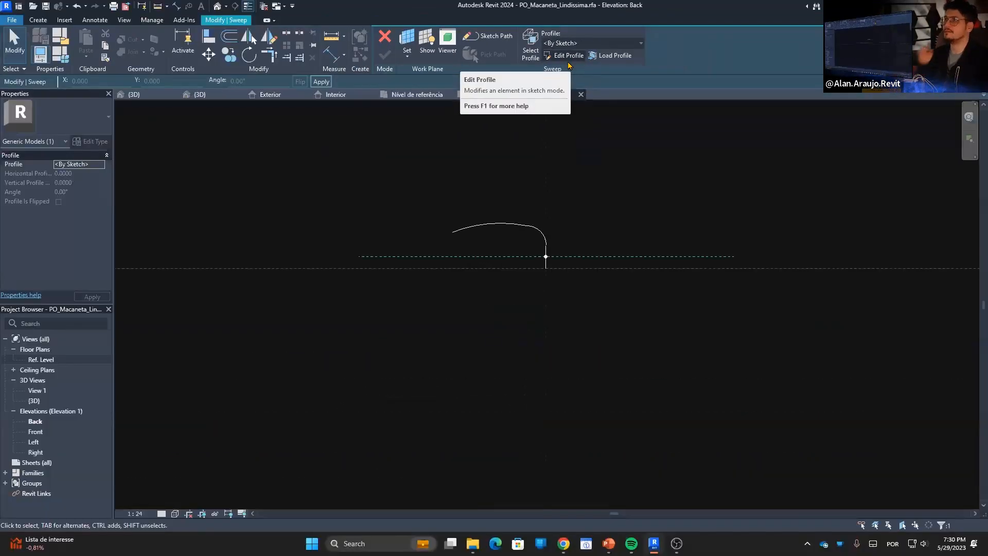
{"action": "left_click", "coordinate": [568, 57]}
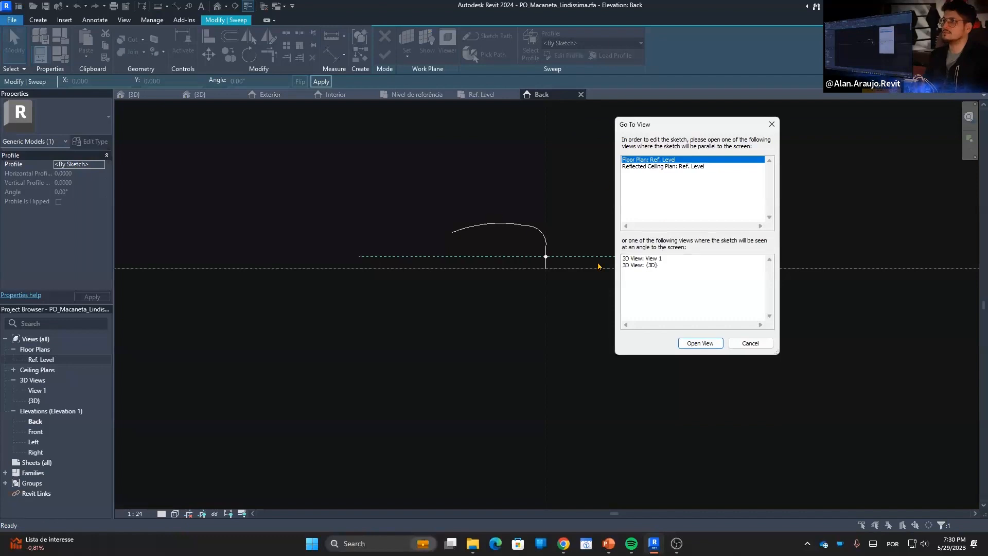
{"action": "left_click", "coordinate": [651, 266]}
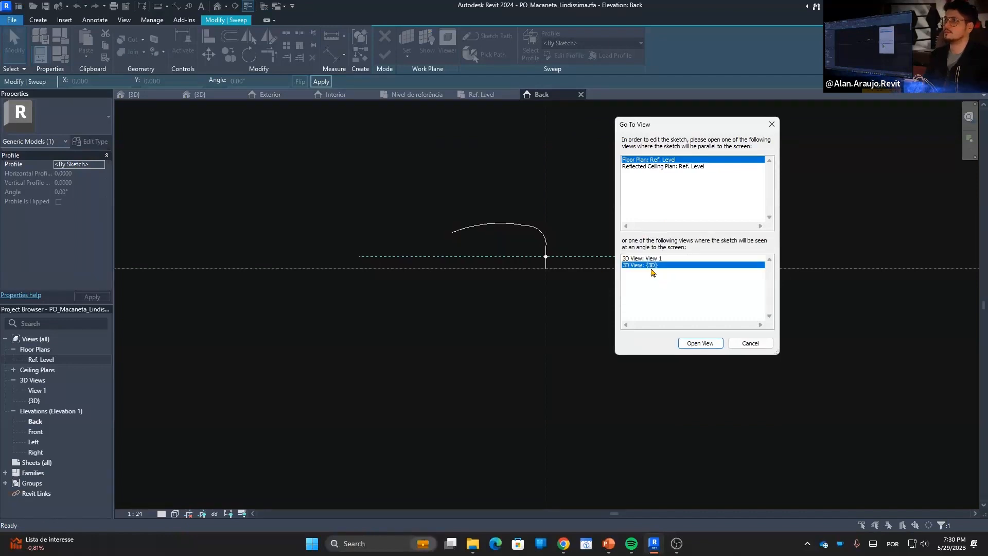
{"action": "left_click", "coordinate": [703, 344]}
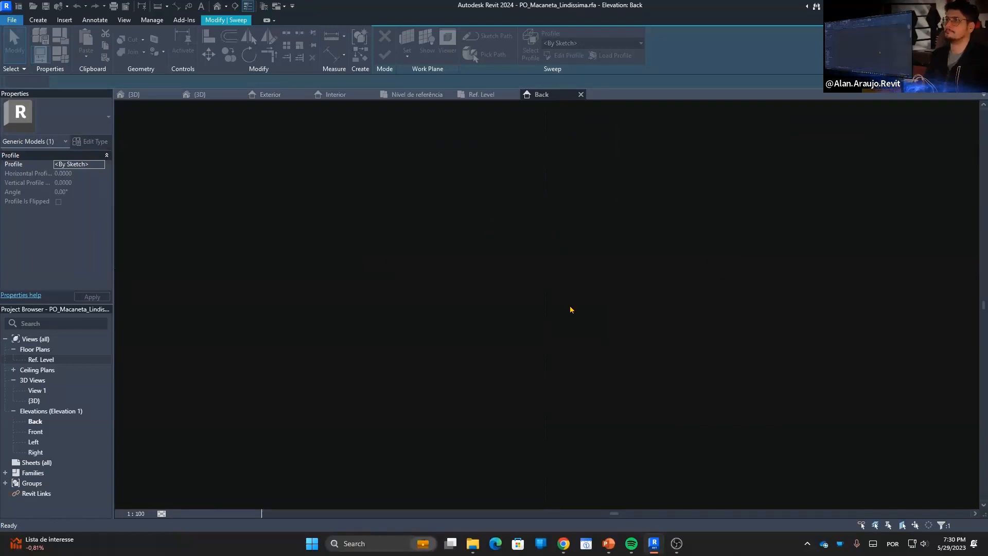
{"action": "scroll", "coordinate": [473, 291], "scroll_direction": "up", "scroll_amount": 5}
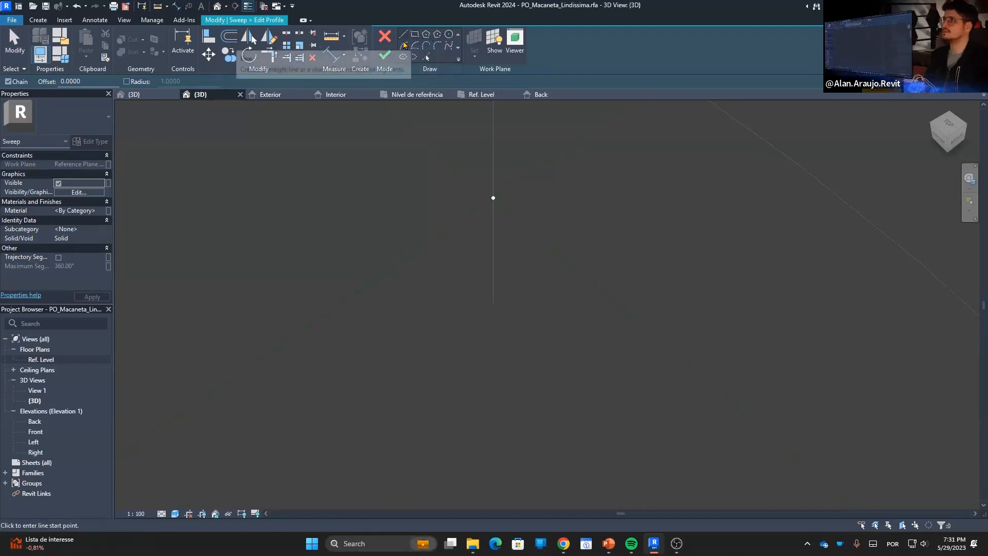
Sketch the first arc of the handle profile on one side of the path point.
{"action": "left_click", "coordinate": [405, 45]}
{"action": "left_click", "coordinate": [458, 199]}
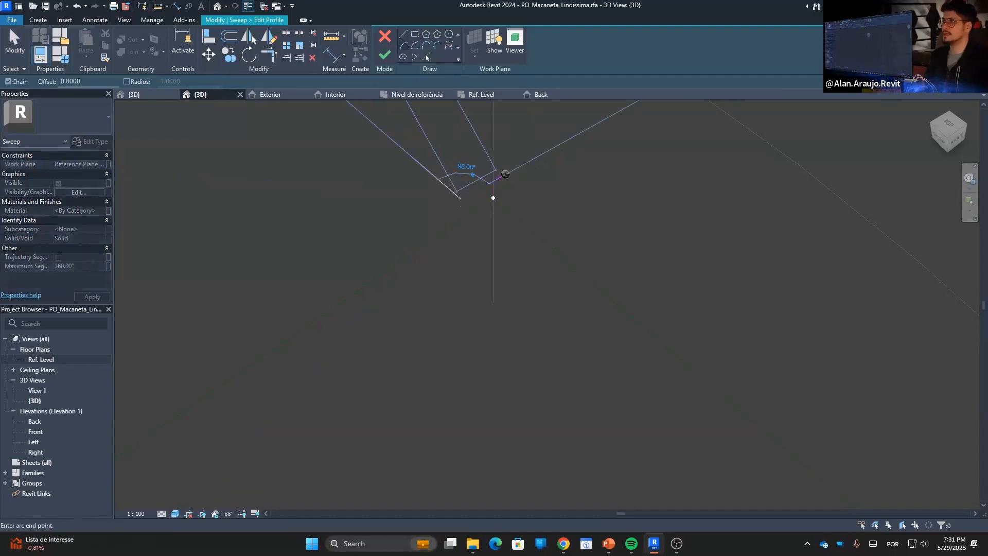
{"action": "scroll", "coordinate": [518, 159], "scroll_direction": "down", "scroll_amount": 2}
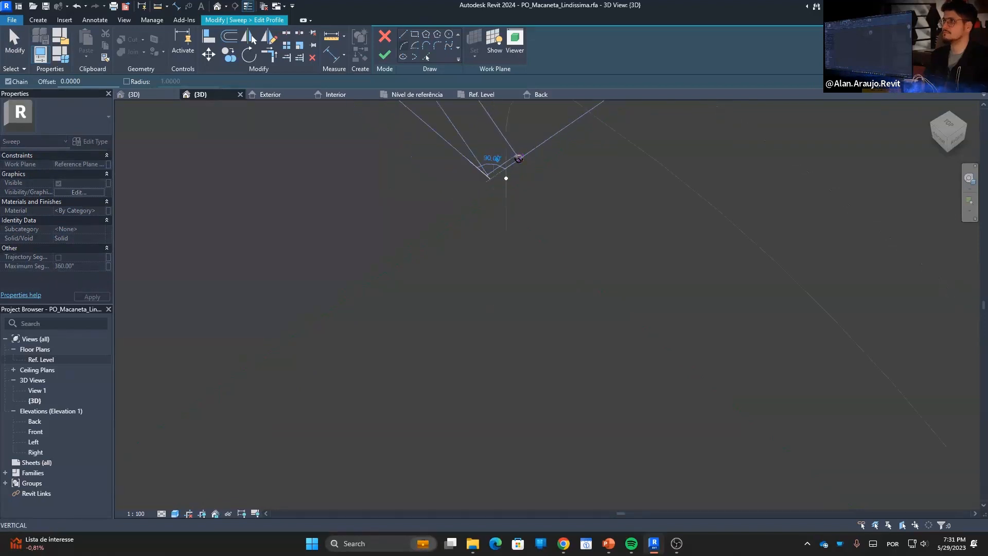
{"action": "left_click", "coordinate": [521, 154]}
{"action": "scroll", "coordinate": [502, 155], "scroll_direction": "up", "scroll_amount": 2}
{"action": "key", "text": "Escape"}
Sketch a second, opposing arc of the handle profile on the other side of the path point.
{"action": "left_click", "coordinate": [498, 311]}
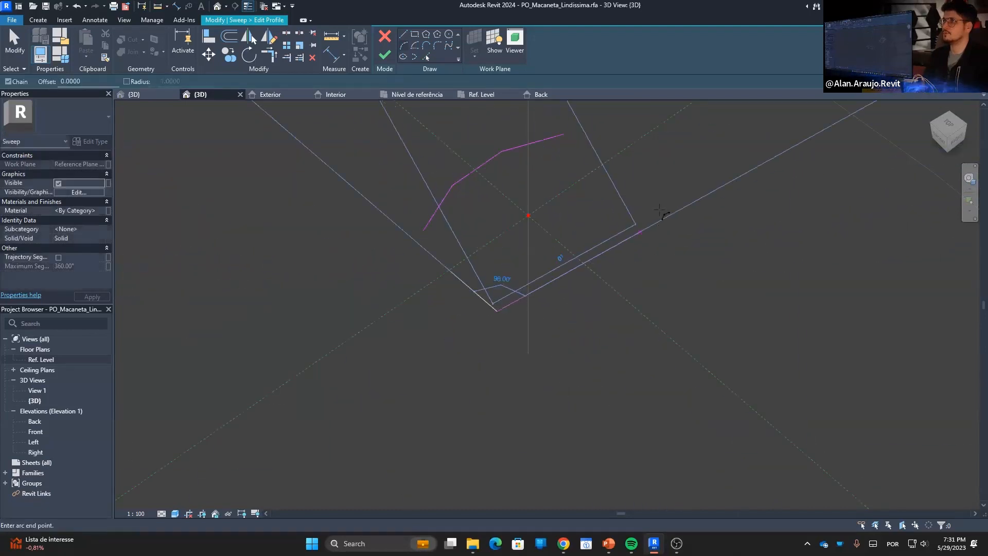
{"action": "left_click", "coordinate": [652, 205]}
{"action": "left_click", "coordinate": [653, 219]}
{"action": "key", "text": "Escape"}
{"action": "key", "text": "Escape"}
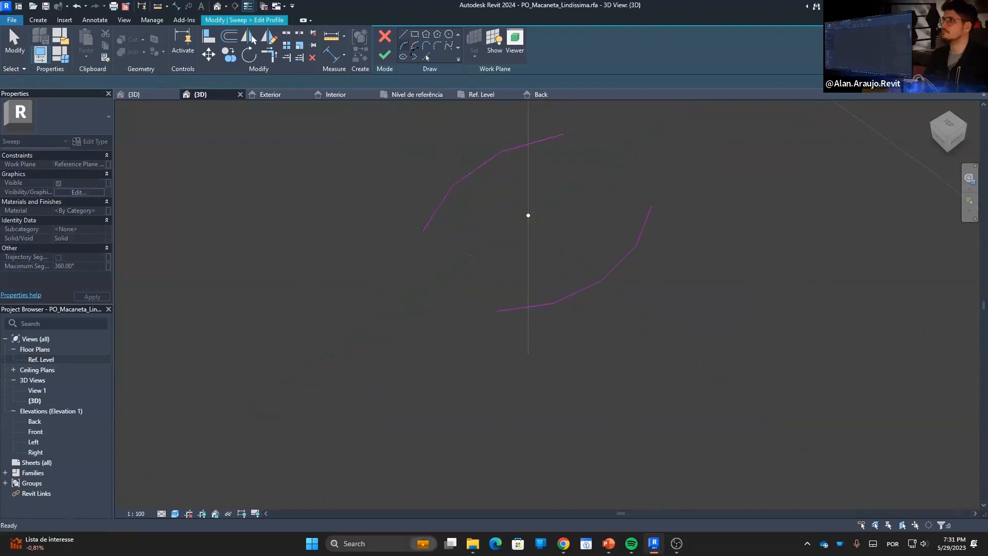
Connect one pair of the profile arcs' endpoints with a straight line.
{"action": "left_click", "coordinate": [404, 34]}
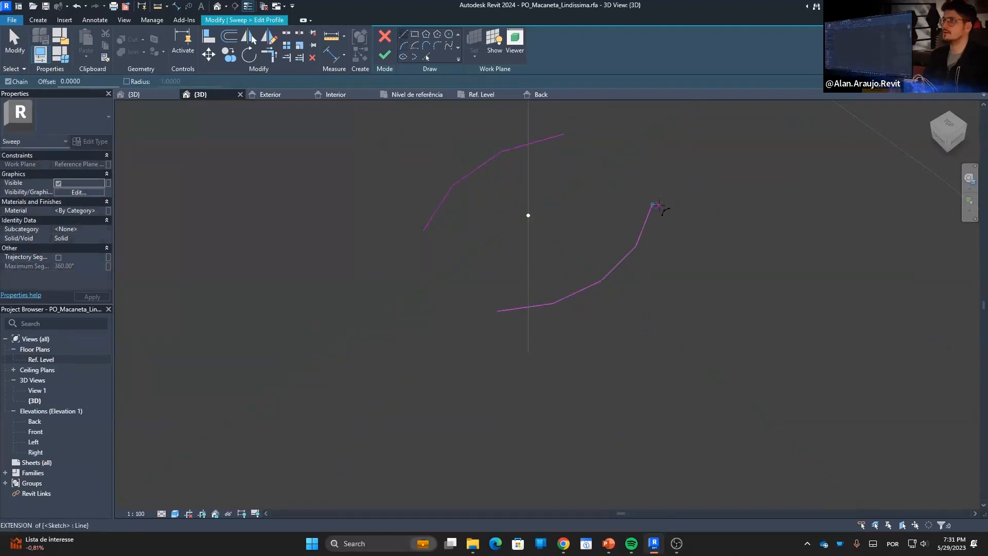
{"action": "left_click", "coordinate": [651, 205]}
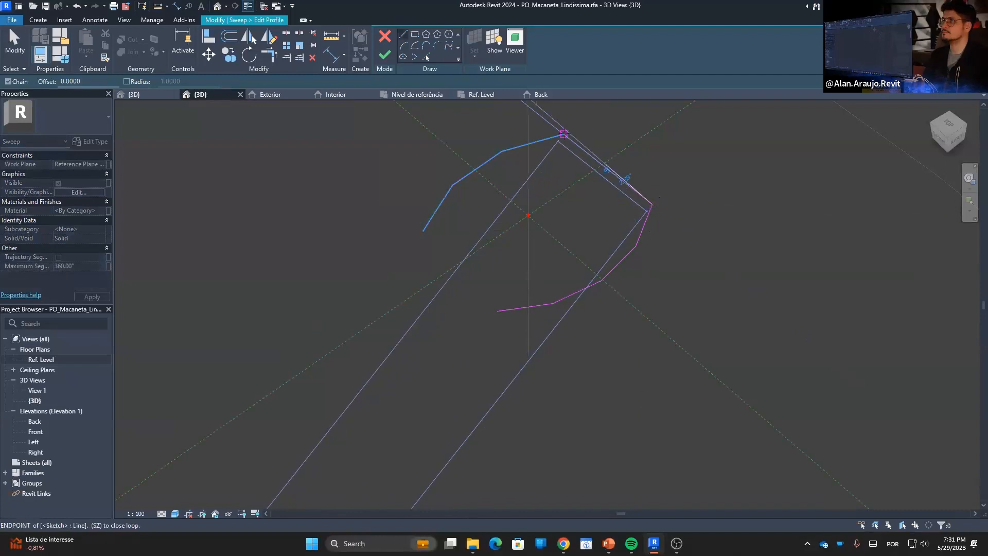
{"action": "left_click", "coordinate": [564, 134]}
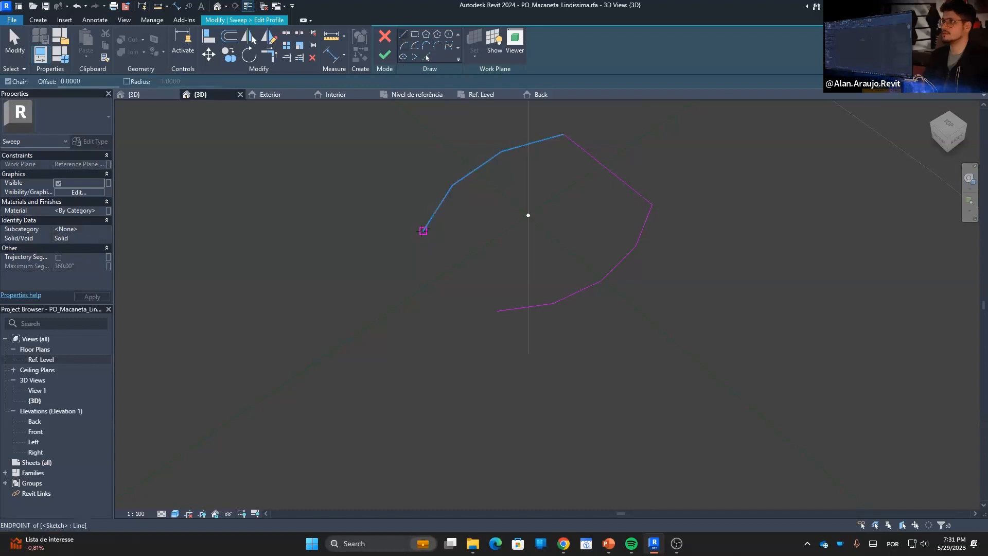
{"action": "left_click", "coordinate": [423, 231]}
{"action": "left_click", "coordinate": [443, 242]}
{"action": "key", "text": "Escape"}
{"action": "key", "text": "Escape"}
{"action": "scroll", "coordinate": [479, 247], "scroll_direction": "down", "scroll_amount": 3}
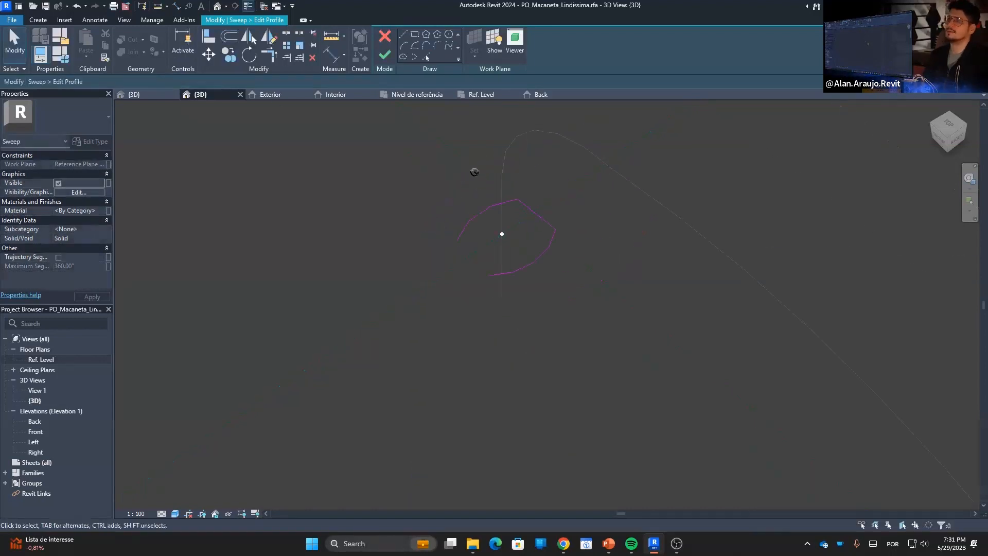
Close the handle profile with a straight line between the two remaining open arc endpoints.
{"action": "left_click", "coordinate": [405, 45]}
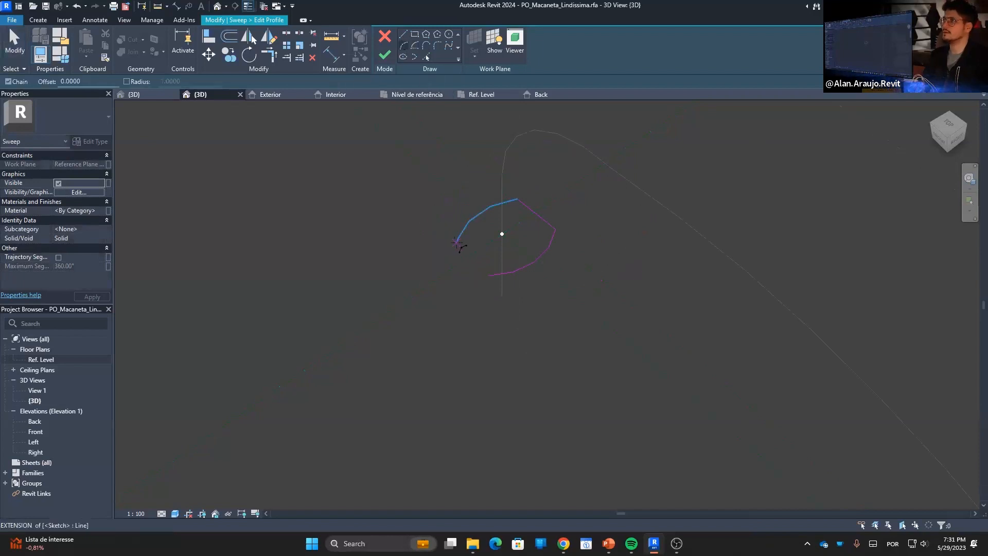
{"action": "left_click", "coordinate": [402, 38]}
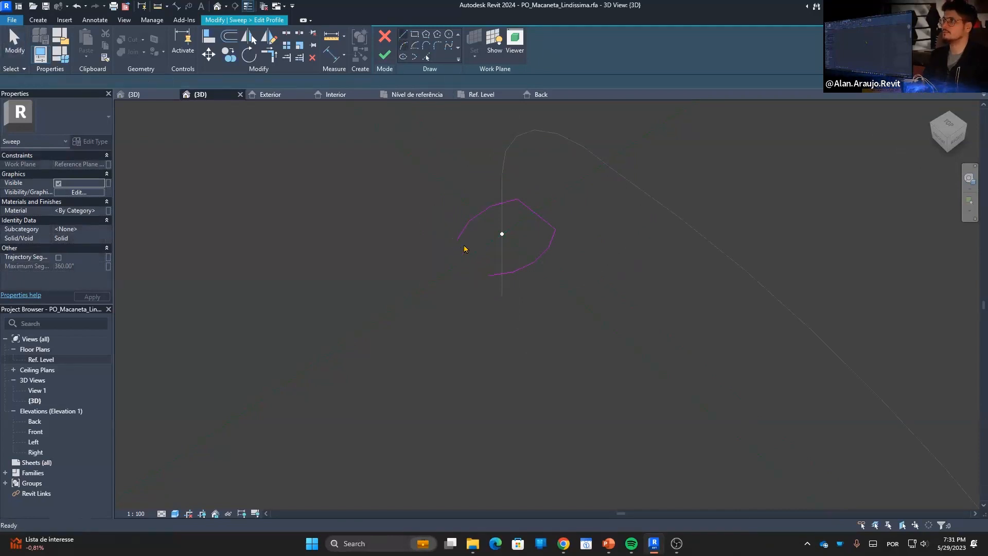
{"action": "left_click", "coordinate": [457, 241]}
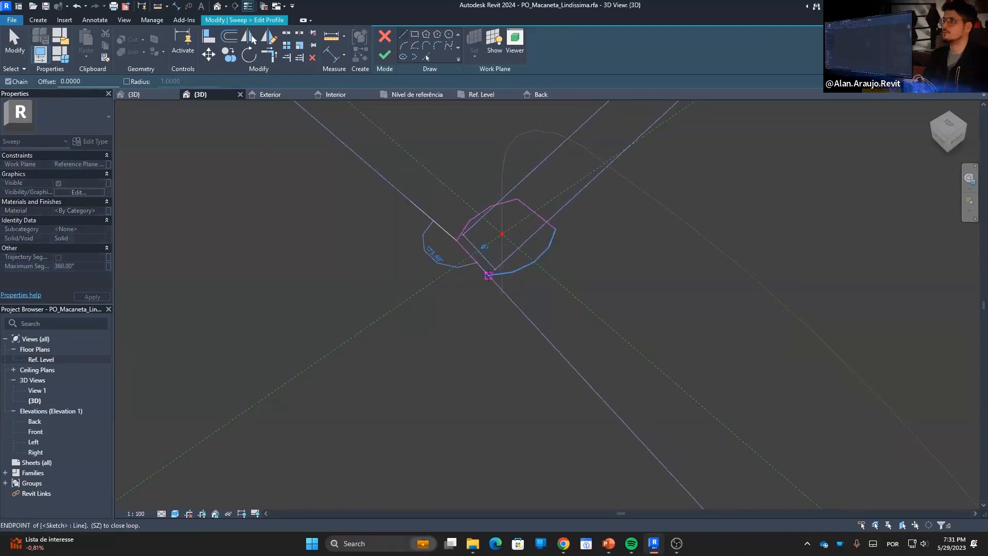
{"action": "left_click", "coordinate": [488, 275]}
{"action": "key", "text": "Escape"}
{"action": "key", "text": "Escape"}
{"action": "scroll", "coordinate": [534, 282], "scroll_direction": "down", "scroll_amount": 4}
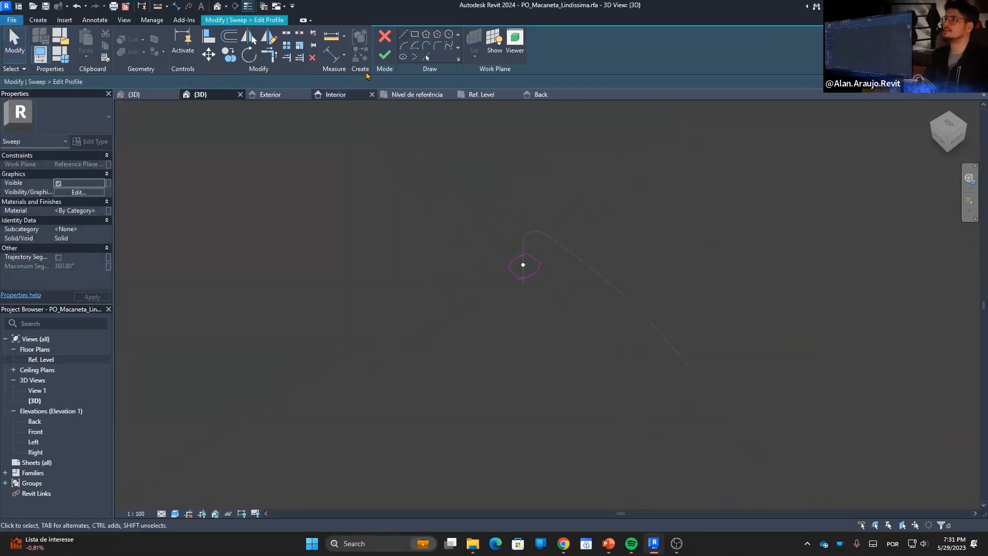
Finish the profile sketch and the sweep to generate the solid handle, and deselect it.
{"action": "left_click", "coordinate": [384, 56]}
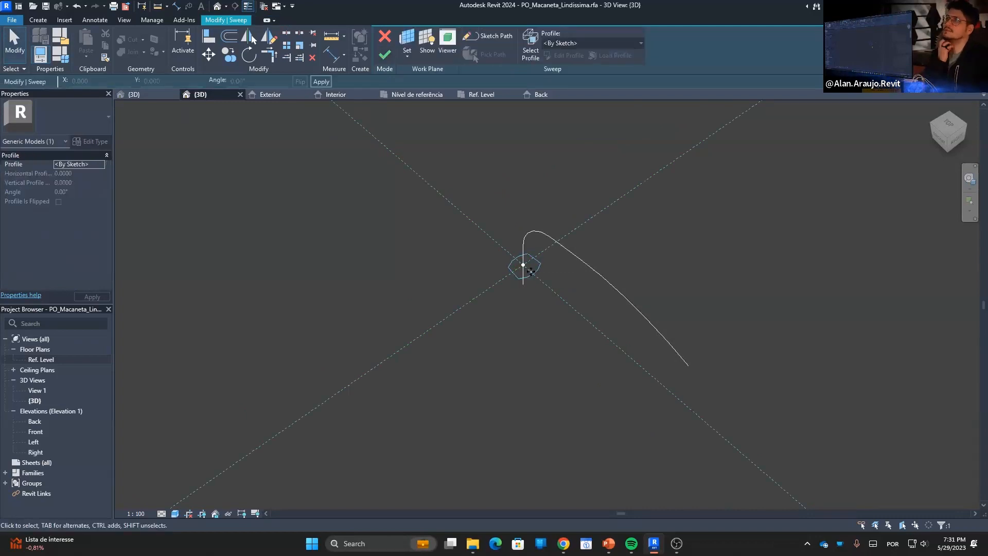
{"action": "left_click", "coordinate": [384, 55]}
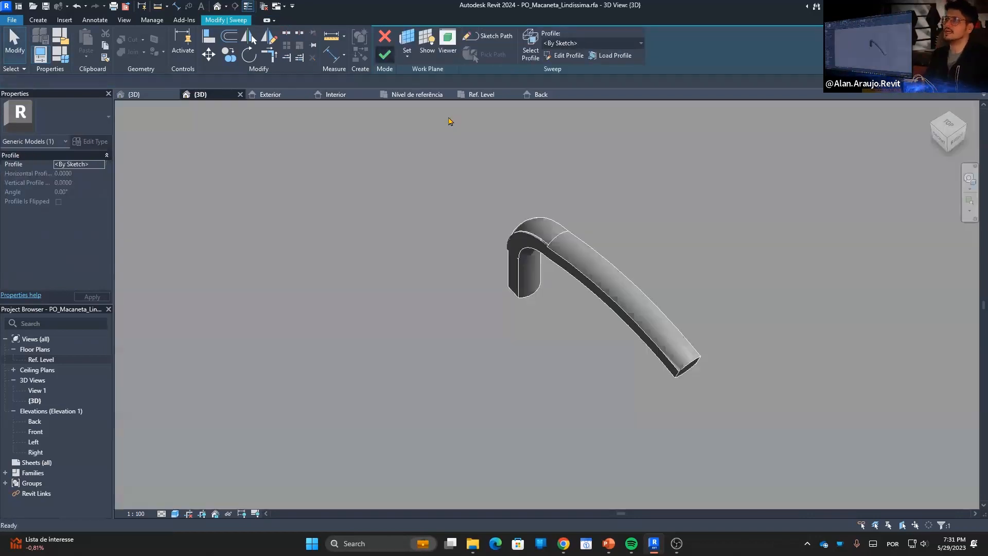
{"action": "scroll", "coordinate": [516, 324], "scroll_direction": "down", "scroll_amount": 4}
{"action": "middle_click_drag", "start_coordinate": [499, 338], "coordinate": [460, 331], "text": "shift"}
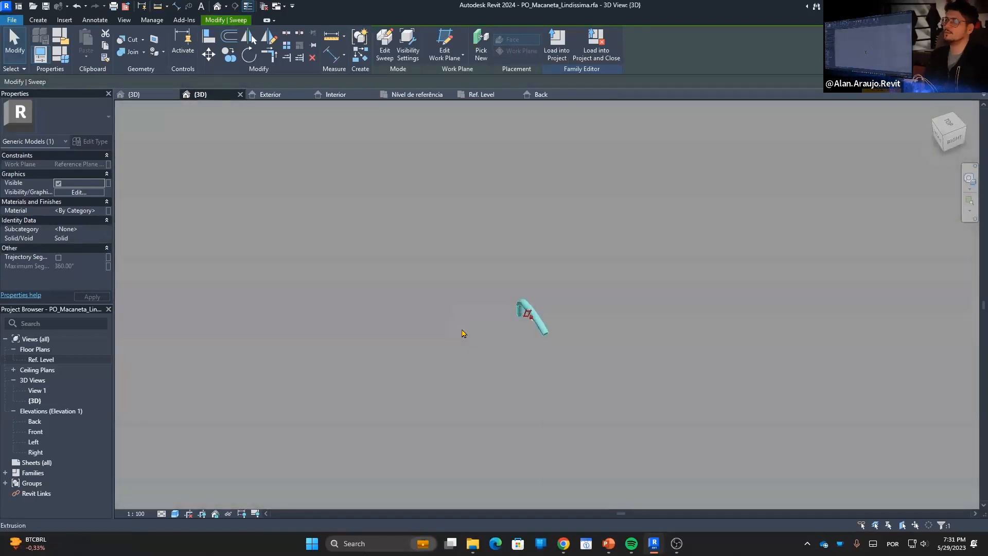
{"action": "key", "text": "Escape"}
{"action": "middle_click_drag", "start_coordinate": [677, 349], "coordinate": [542, 339], "text": "shift"}
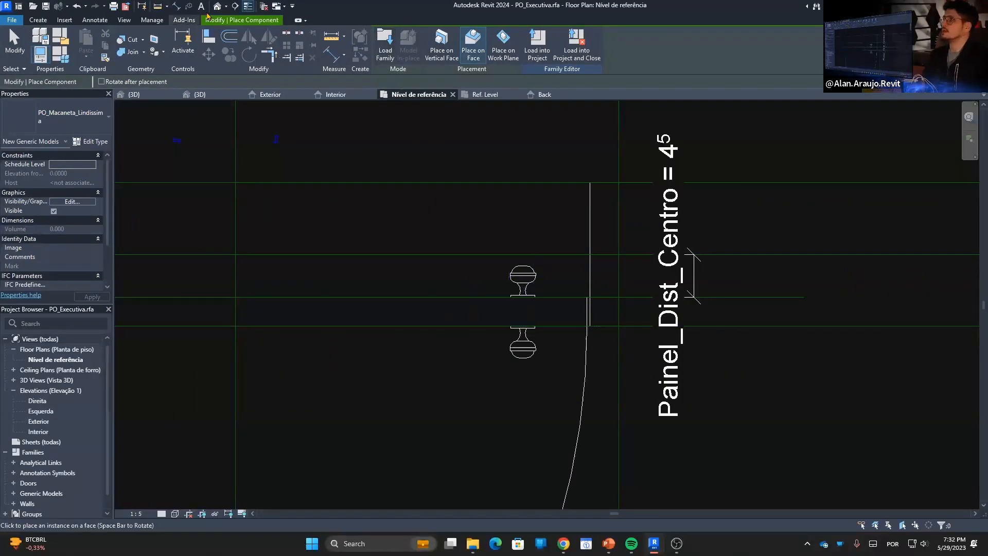
Place the PO_Macaneta_Lindissima component on the face of the door panel in the PO_Executiva 3D view.
{"action": "left_click", "coordinate": [216, 8]}
{"action": "left_click", "coordinate": [521, 318]}
{"action": "scroll", "coordinate": [520, 332], "scroll_direction": "up", "scroll_amount": 5}
{"action": "key", "text": "Escape"}
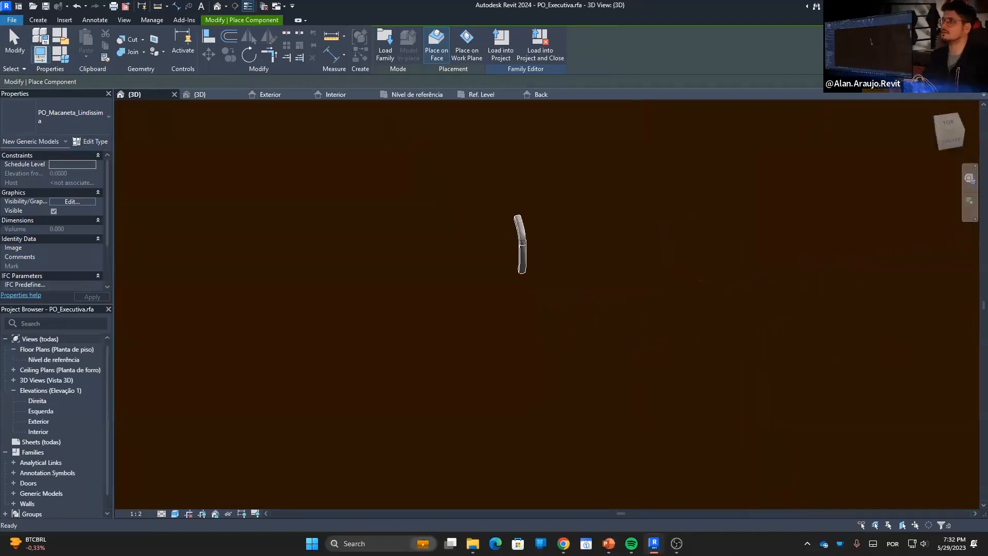
{"action": "left_click", "coordinate": [521, 265]}
{"action": "middle_click_drag", "start_coordinate": [563, 306], "coordinate": [609, 280], "text": "shift"}
{"action": "scroll", "coordinate": [638, 286], "scroll_direction": "down", "scroll_amount": 3}
{"action": "scroll", "coordinate": [654, 272], "scroll_direction": "up", "scroll_amount": 4}
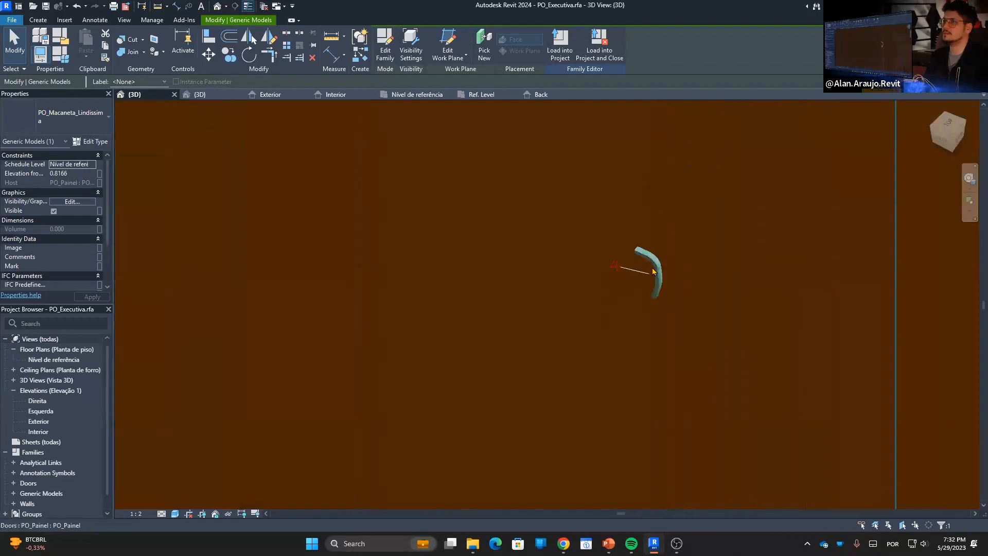
Open the placed handle's family and edit the sweep's profile in the Ref. Level plan.
{"action": "double_click", "coordinate": [663, 261]}
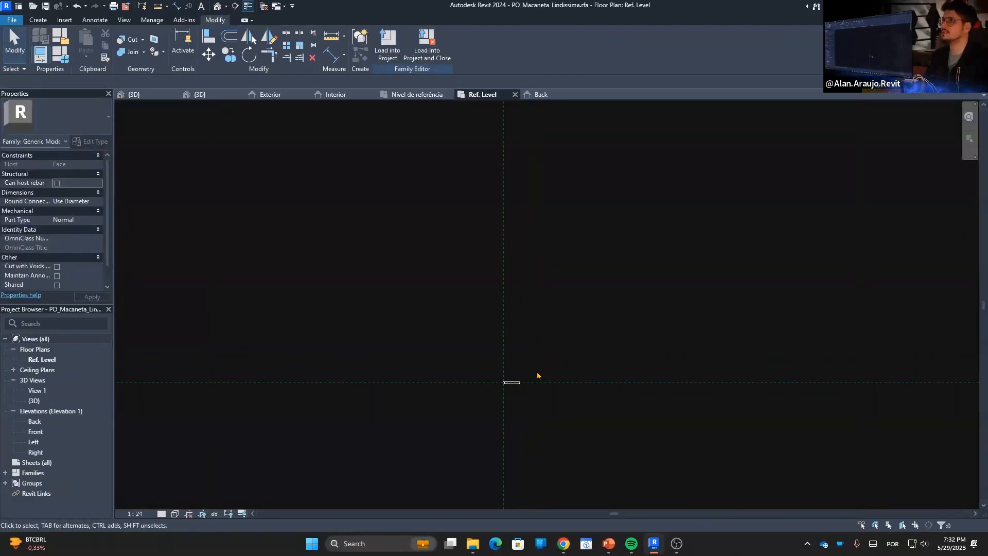
{"action": "left_click", "coordinate": [465, 397]}
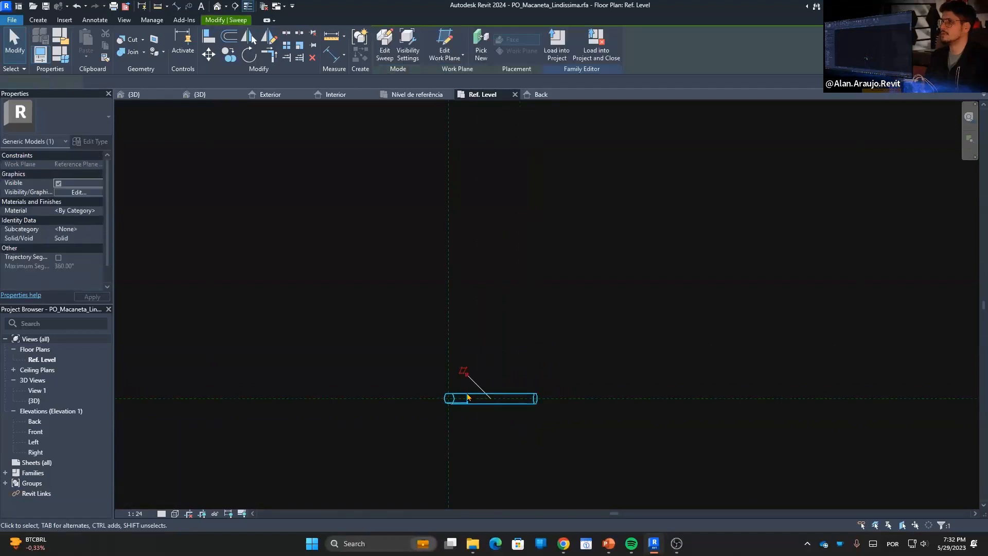
{"action": "scroll", "coordinate": [449, 405], "scroll_direction": "up", "scroll_amount": 5}
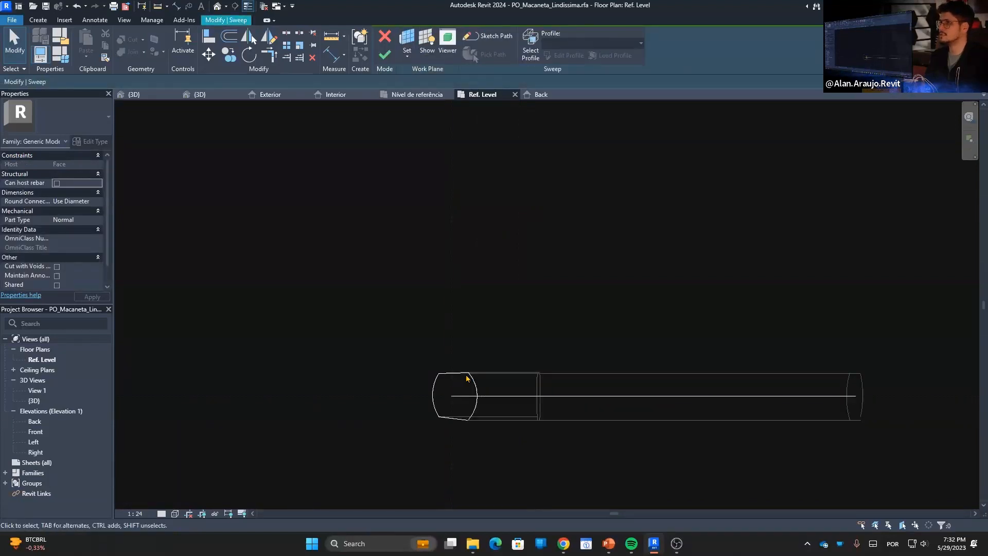
{"action": "double_click", "coordinate": [467, 377]}
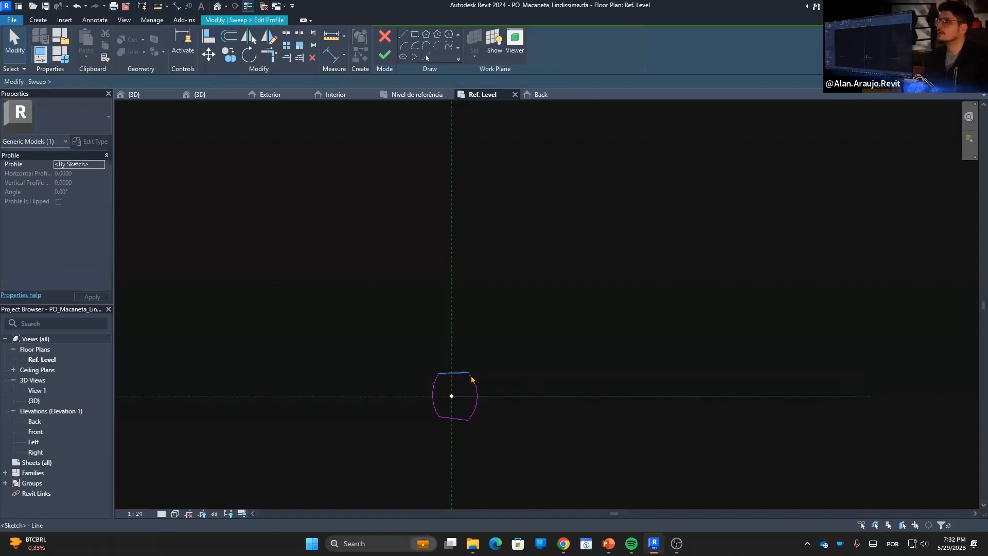
Try to enlarge the handle profile by moving both side arcs outward and shifting the upper line away from the center.
{"action": "left_click_drag", "start_coordinate": [433, 389], "coordinate": [381, 393]}
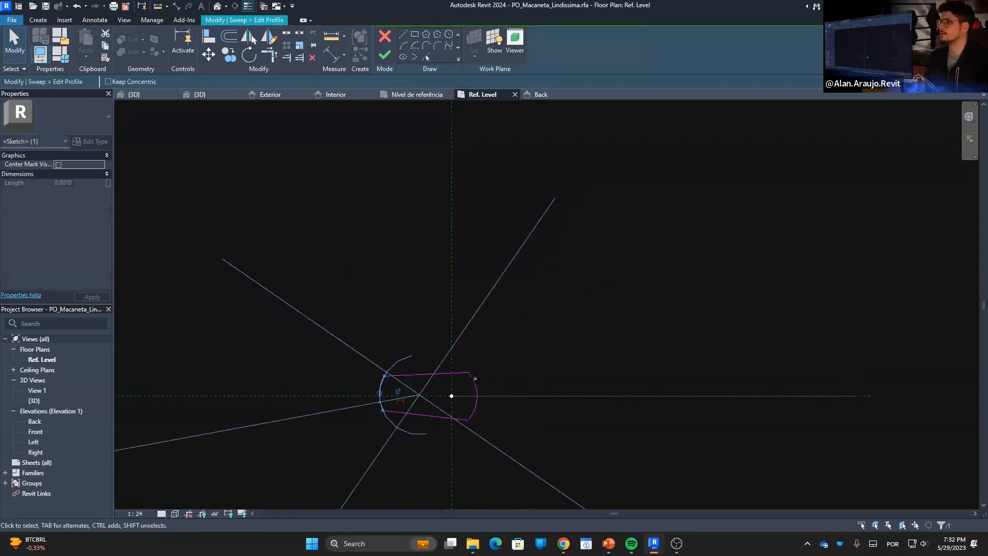
{"action": "left_click_drag", "start_coordinate": [475, 379], "coordinate": [514, 381]}
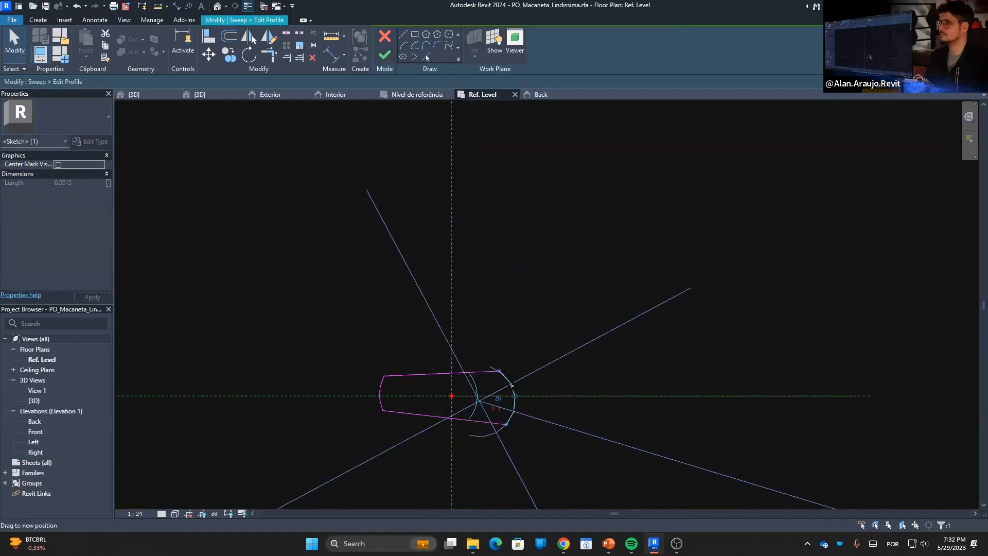
{"action": "key", "text": "Escape"}
{"action": "left_click", "coordinate": [434, 376]}
{"action": "mouse_move", "coordinate": [434, 377]}
{"action": "left_mouse_down"}
{"action": "mouse_move", "coordinate": [423, 348]}
{"action": "mouse_move", "coordinate": [428, 364]}
{"action": "left_mouse_up"}
{"action": "key", "text": "Escape"}
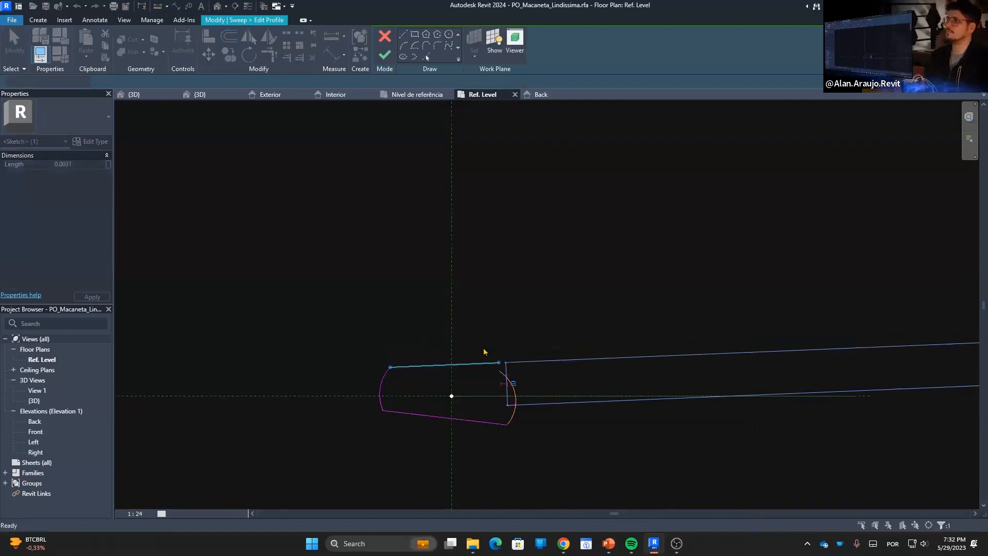
Replace the sweep profile with a six-sided inscribed polygon of radius 0.03 centered on the path point, and finish the profile.
{"action": "left_click_drag", "start_coordinate": [321, 287], "coordinate": [579, 469]}
{"action": "left_click", "coordinate": [293, 243]}
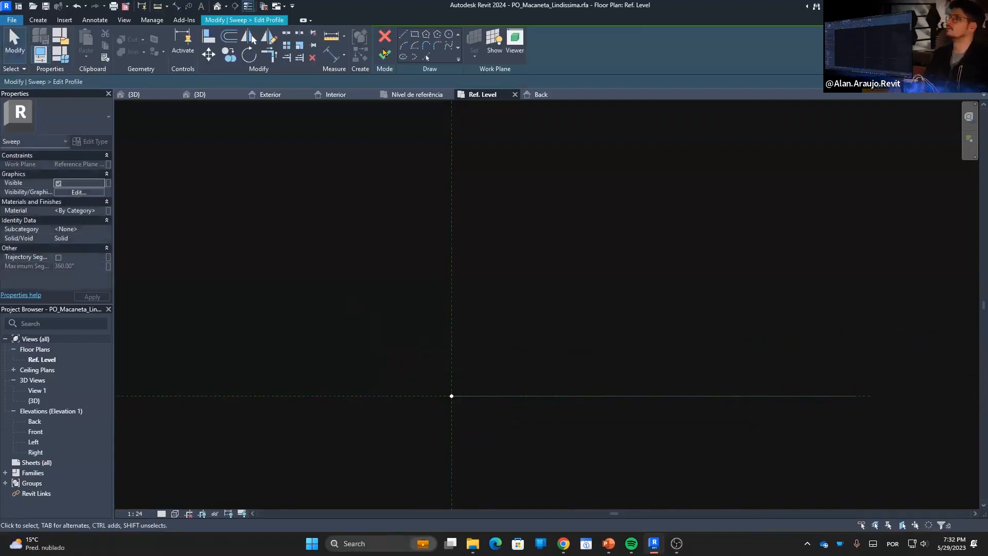
{"action": "left_click", "coordinate": [449, 35]}
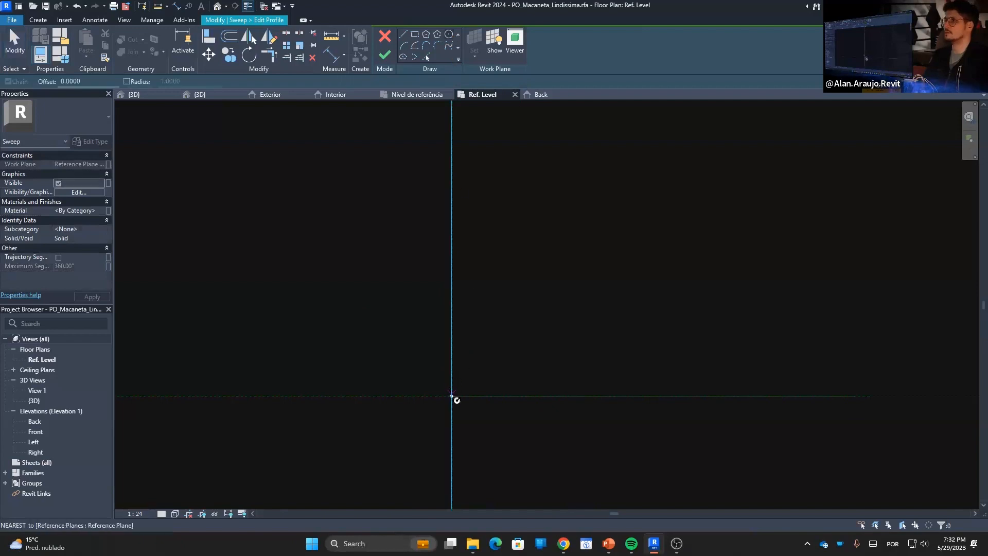
{"action": "key", "text": "Escape"}
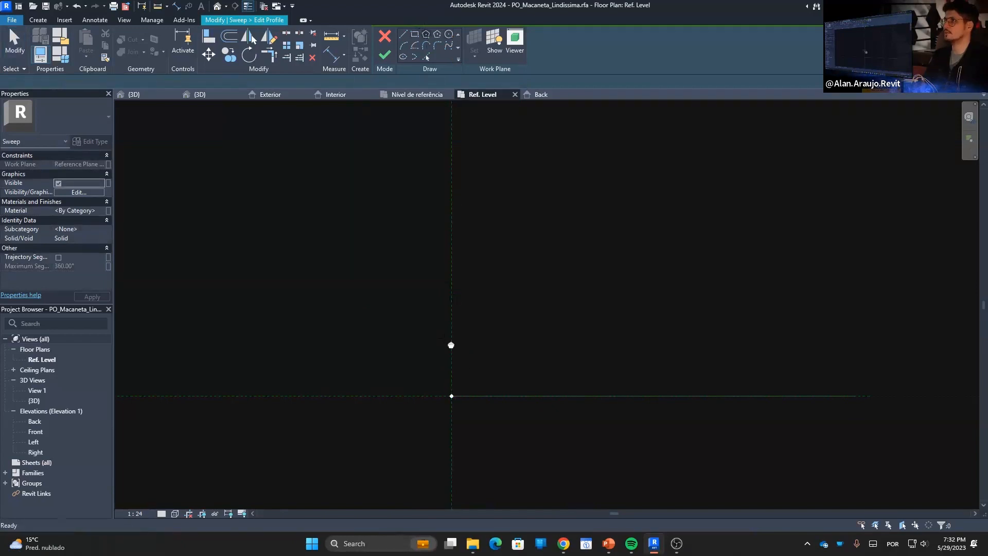
{"action": "left_click", "coordinate": [451, 395]}
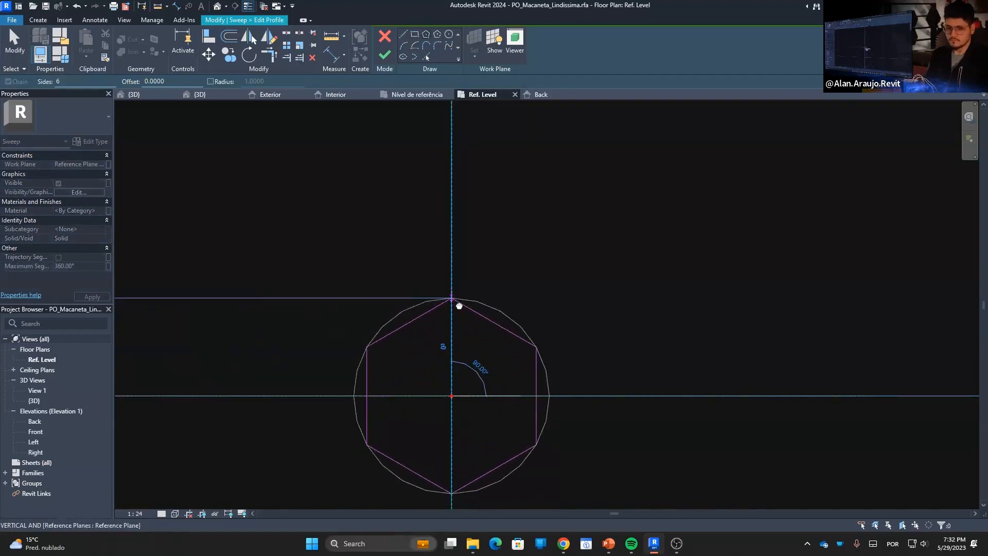
{"action": "type", "text": ".03"}
{"action": "key", "text": "Return"}
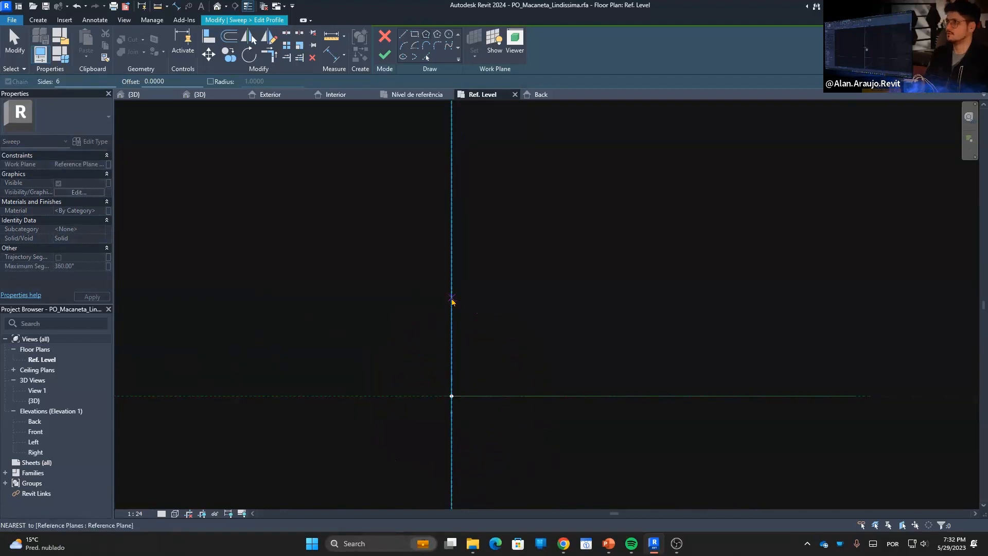
{"action": "scroll", "coordinate": [472, 304], "scroll_direction": "down", "scroll_amount": 6}
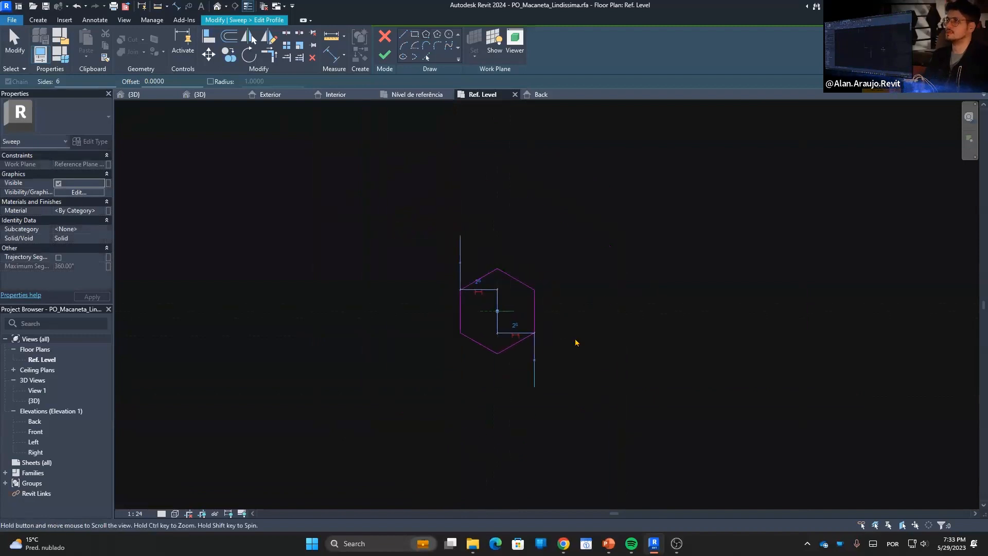
{"action": "left_click", "coordinate": [384, 54]}
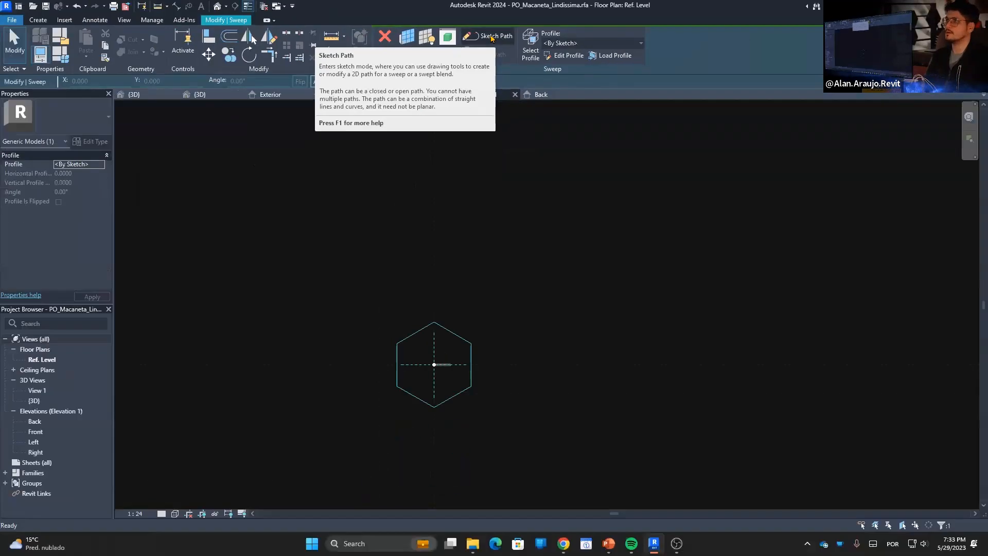
Open the sweep path in the Back elevation and delete its existing line and arcs.
{"action": "left_click", "coordinate": [492, 37]}
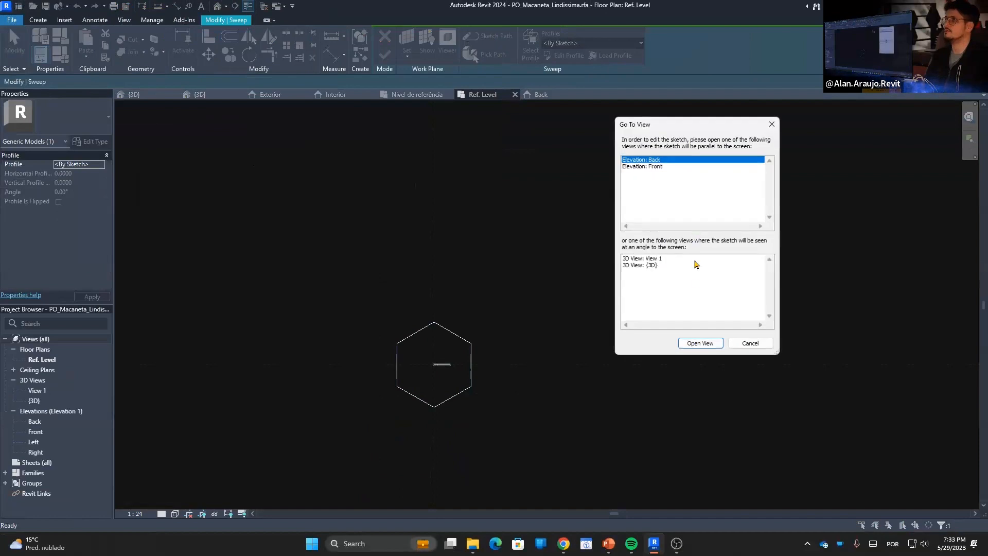
{"action": "left_click", "coordinate": [698, 343]}
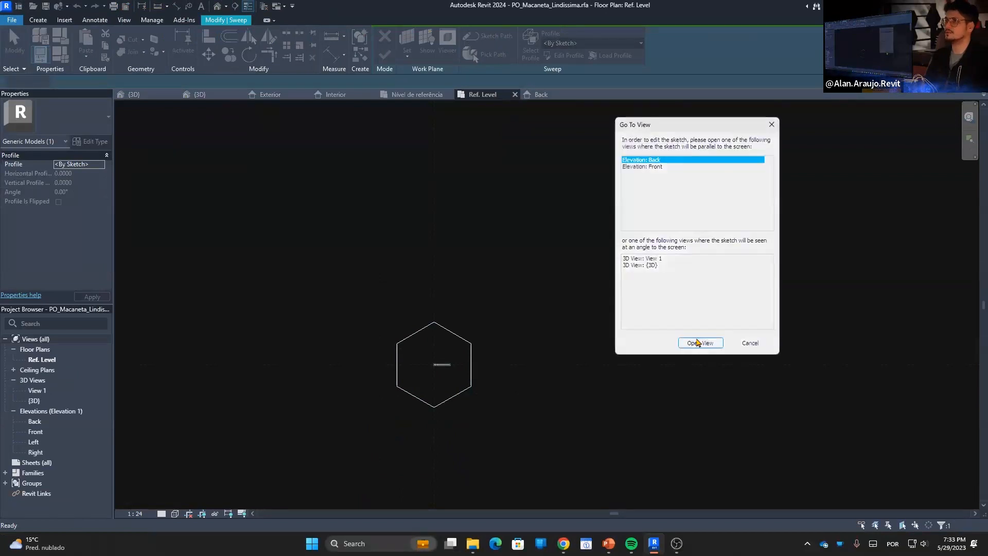
{"action": "left_click_drag", "start_coordinate": [355, 168], "coordinate": [670, 333]}
{"action": "key", "text": "Delete"}
{"action": "key", "text": "ctrl+z"}
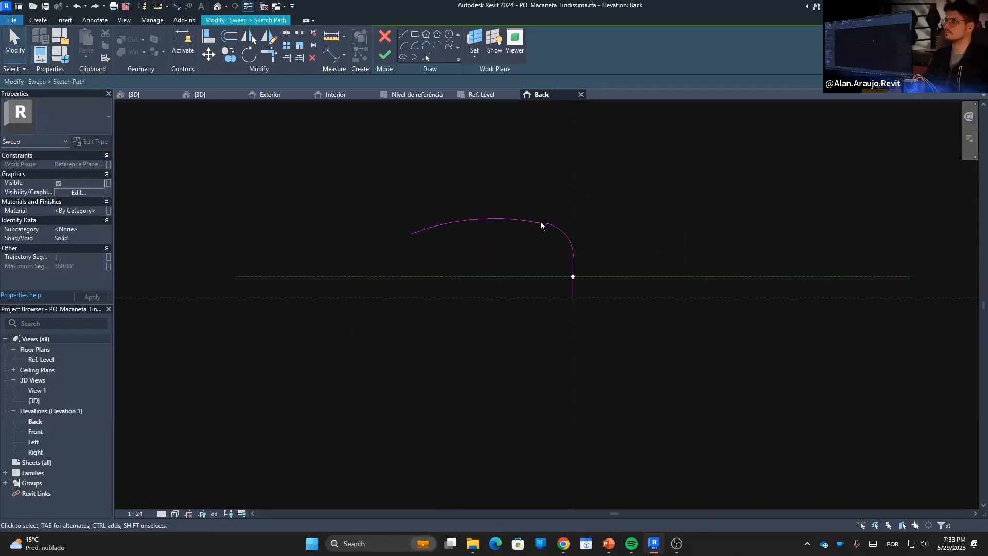
{"action": "left_click", "coordinate": [556, 231]}
{"action": "key", "text": "Delete"}
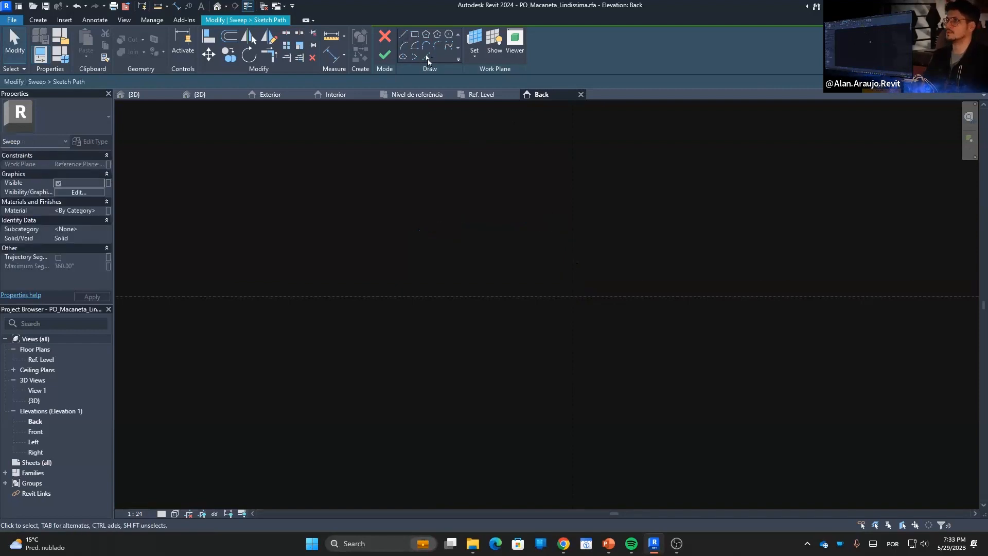
Sketch a vertical path line upward from the reference level along the Center (Left/Right) reference plane.
{"action": "left_click", "coordinate": [404, 34]}
{"action": "left_click", "coordinate": [573, 297]}
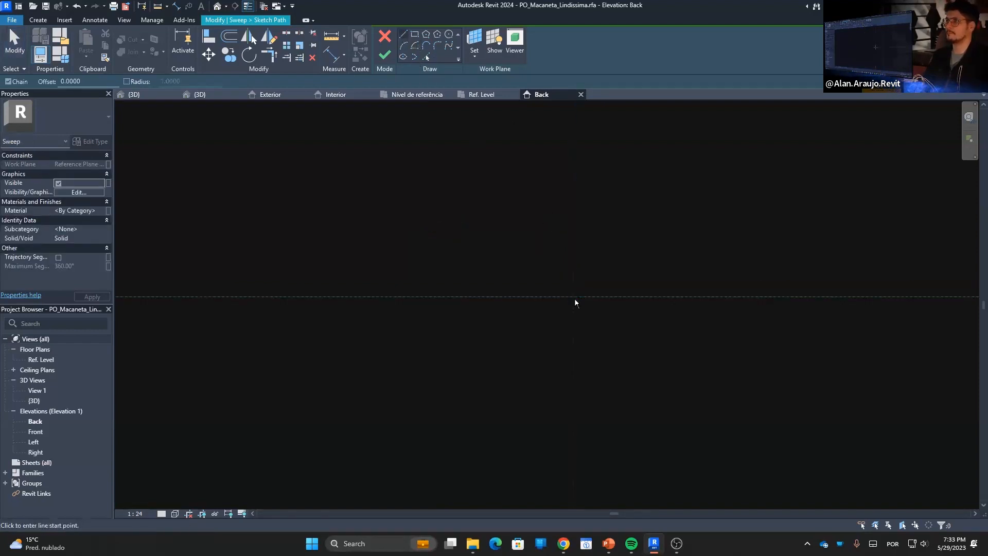
{"action": "scroll", "coordinate": [573, 180], "scroll_direction": "down", "scroll_amount": 2}
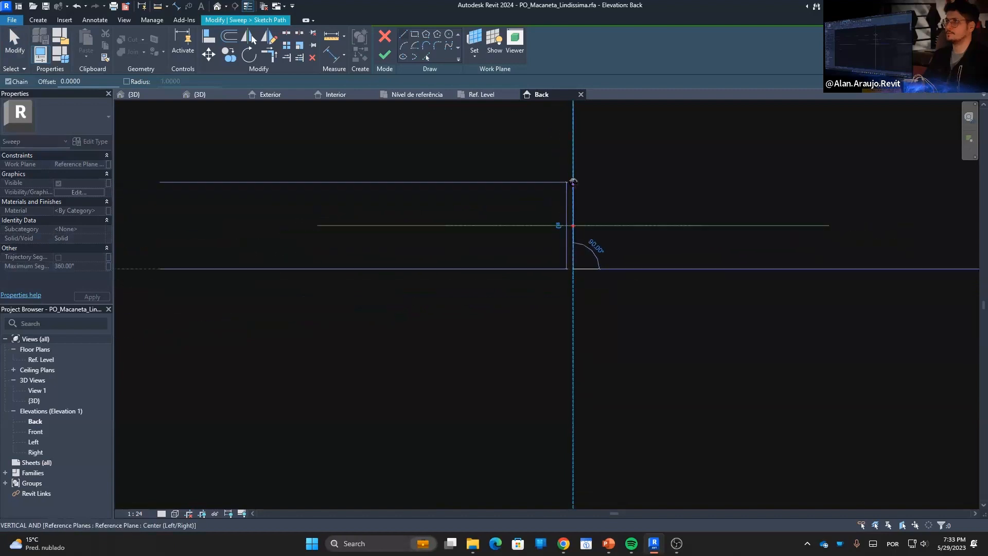
{"action": "type", "text": ".0"}
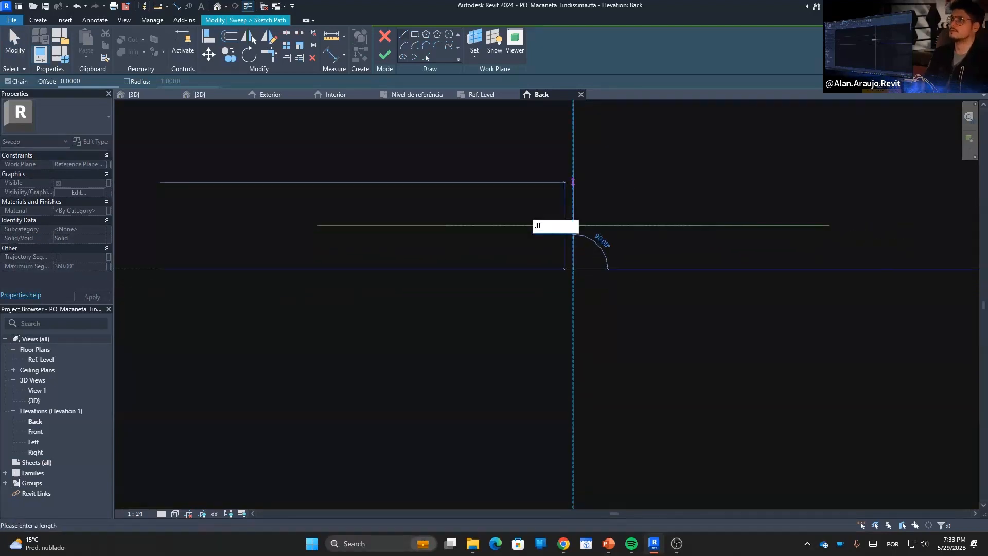
{"action": "key", "text": "Return"}
Add a tangent end arc of about 110° curving from the top of the vertical path line.
{"action": "scroll", "coordinate": [573, 183], "scroll_direction": "down", "scroll_amount": 3}
{"action": "middle_click_drag", "start_coordinate": [573, 182], "coordinate": [630, 395]}
{"action": "scroll", "coordinate": [642, 412], "scroll_direction": "down", "scroll_amount": 3}
{"action": "scroll", "coordinate": [518, 299], "scroll_direction": "down", "scroll_amount": 2}
{"action": "left_click", "coordinate": [426, 46]}
{"action": "left_click", "coordinate": [426, 56]}
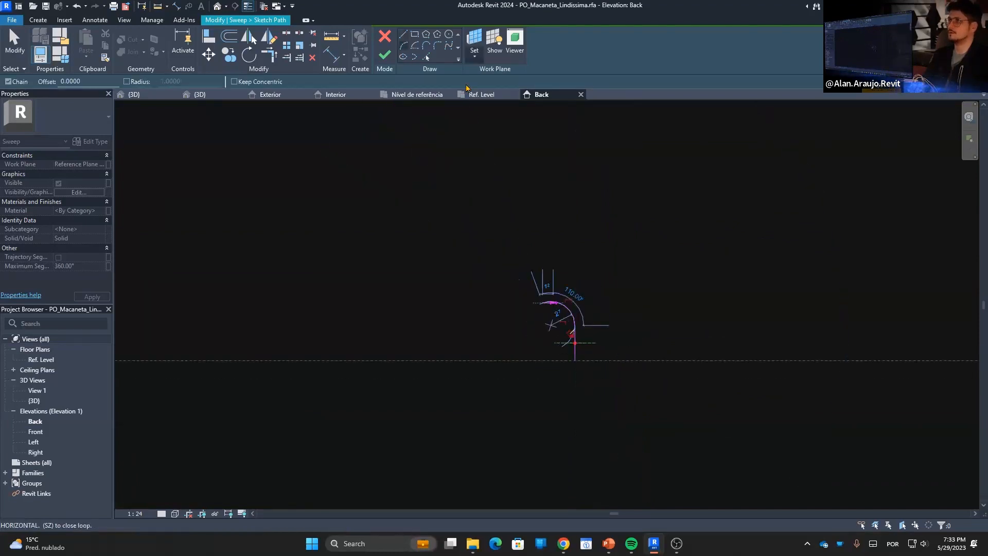
{"action": "left_click", "coordinate": [404, 35]}
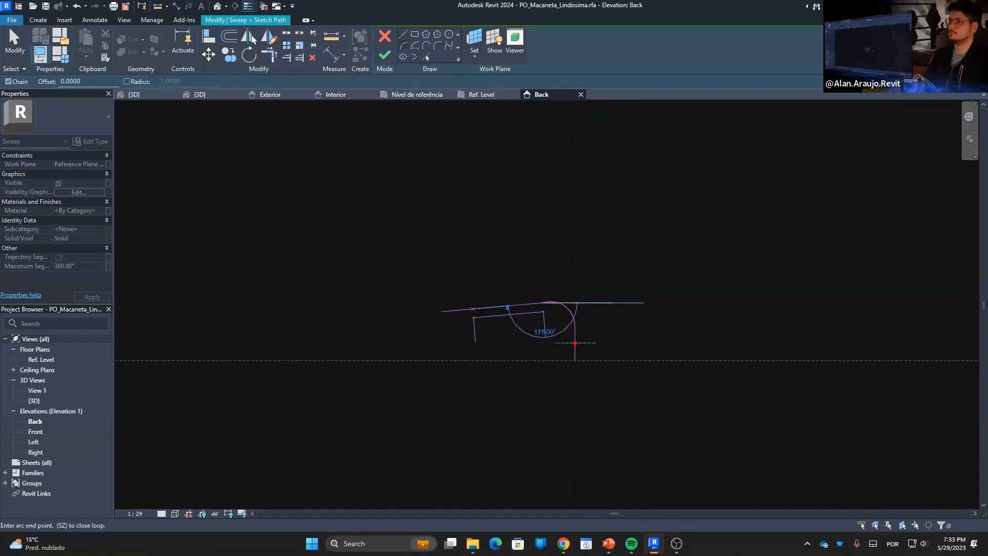
{"action": "key", "text": "Escape"}
{"action": "key", "text": "Escape"}
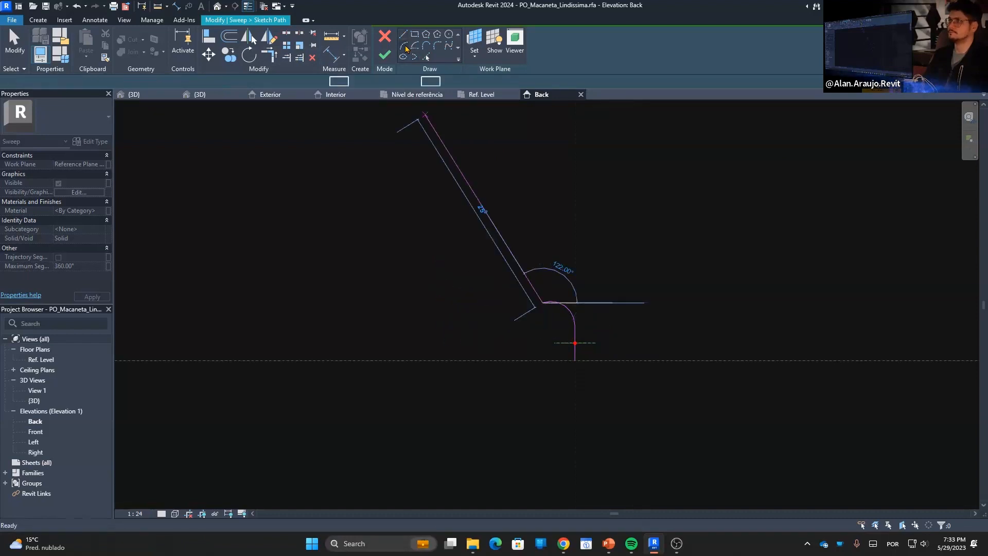
Sketch a downward-curving arc outward from the end of the existing path arc, and finish the path and sweep.
{"action": "left_click", "coordinate": [541, 304]}
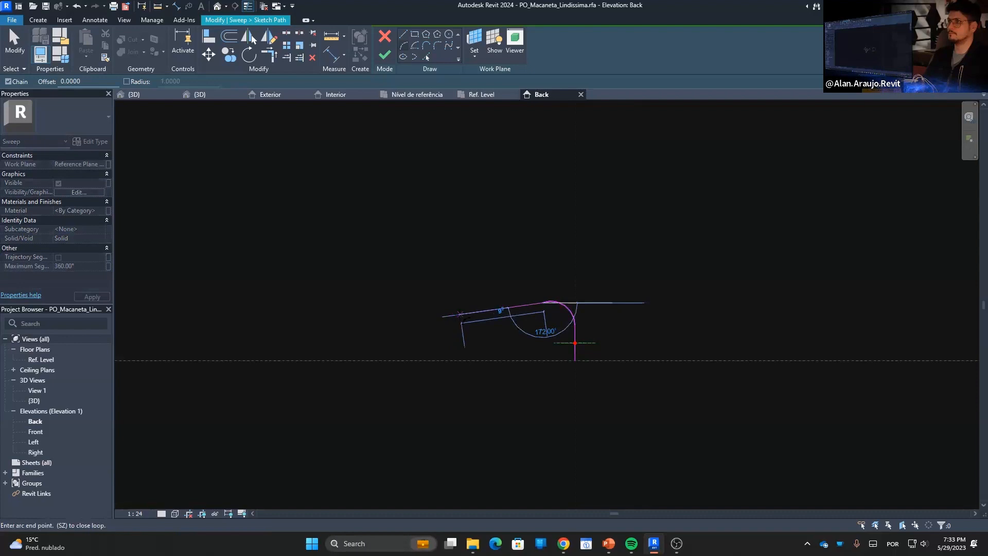
{"action": "left_click", "coordinate": [495, 318]}
{"action": "key", "text": "Escape"}
{"action": "key", "text": "Escape"}
{"action": "left_click", "coordinate": [384, 54]}
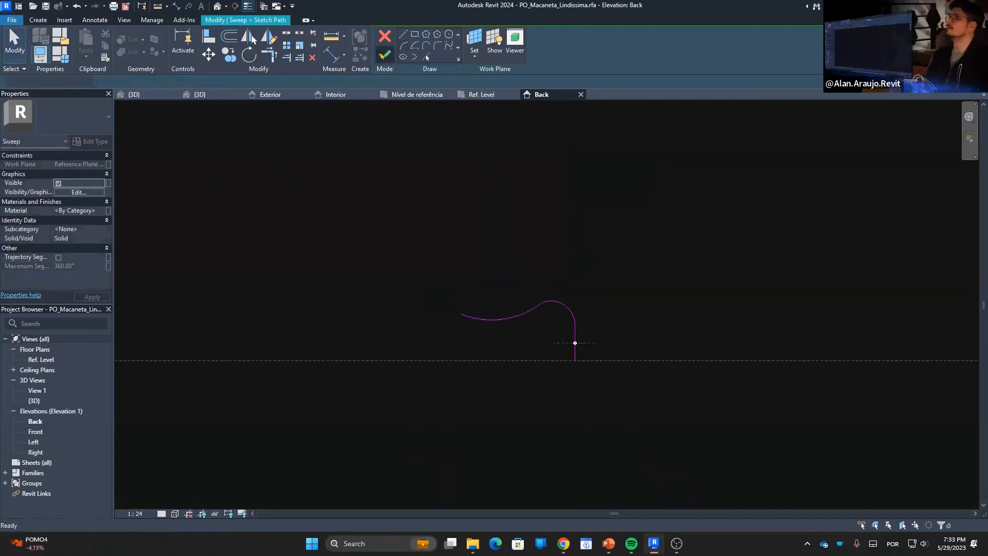
{"action": "left_click", "coordinate": [389, 59]}
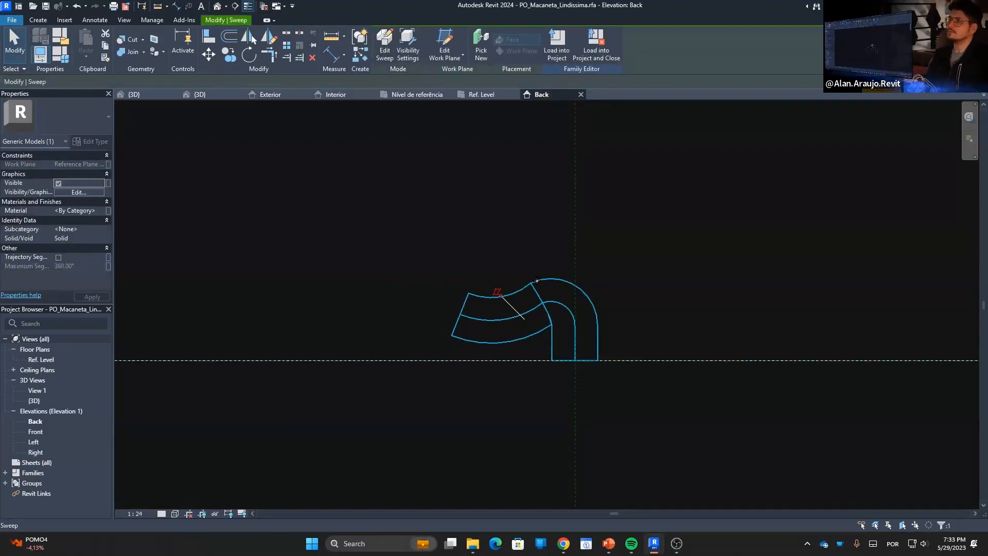
Open the sweep's profile sketch for editing and delete the existing hexagon.
{"action": "double_click", "coordinate": [522, 295]}
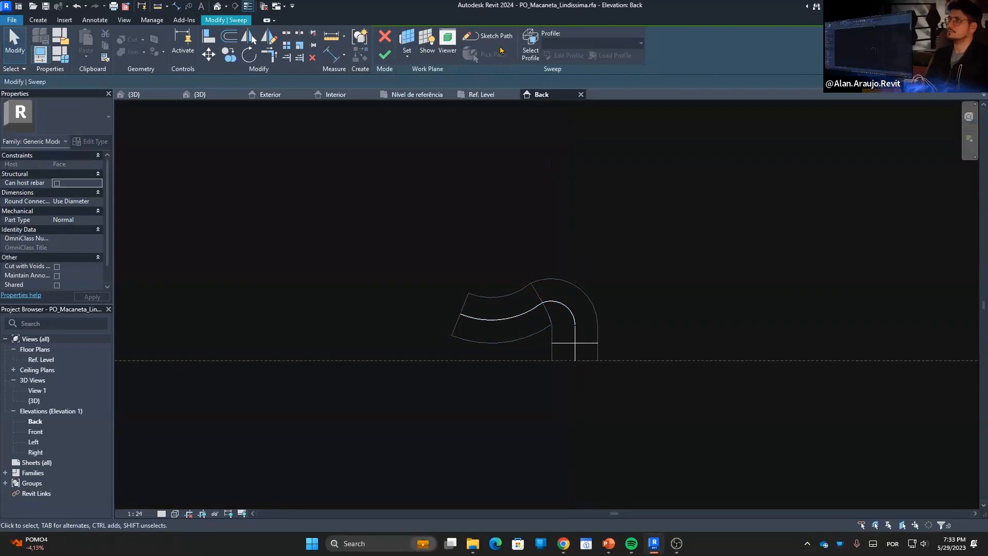
{"action": "left_click", "coordinate": [530, 46]}
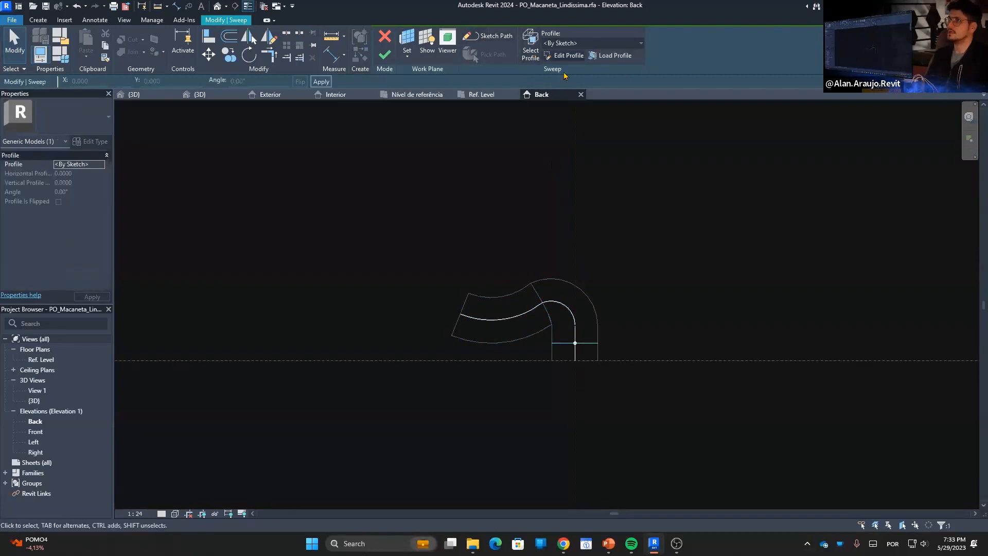
{"action": "left_click", "coordinate": [566, 55]}
{"action": "double_click", "coordinate": [652, 265]}
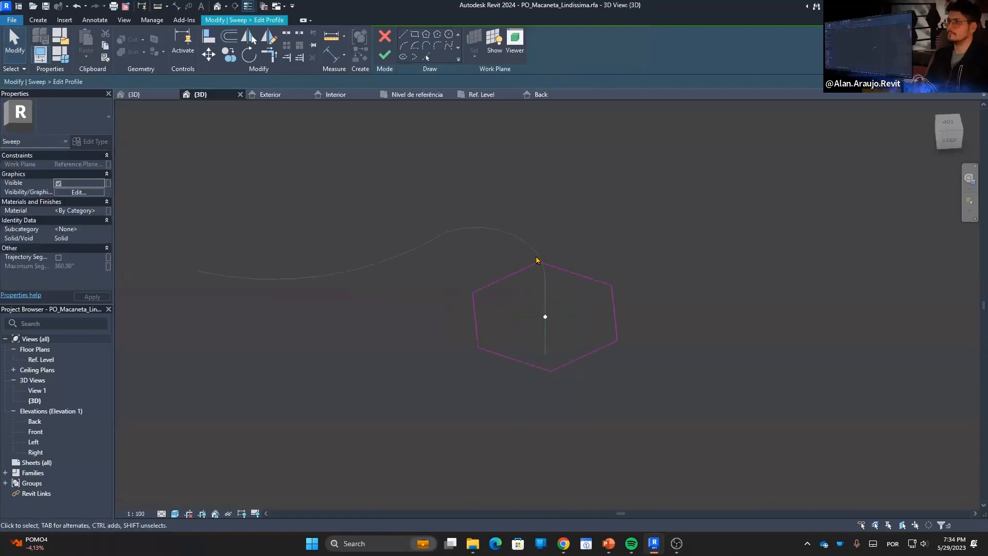
{"action": "left_click_drag", "start_coordinate": [418, 196], "coordinate": [672, 397]}
{"action": "key", "text": "Delete"}
{"action": "key", "text": "ctrl+z"}
{"action": "left_click", "coordinate": [508, 280]}
{"action": "key", "text": "Delete"}
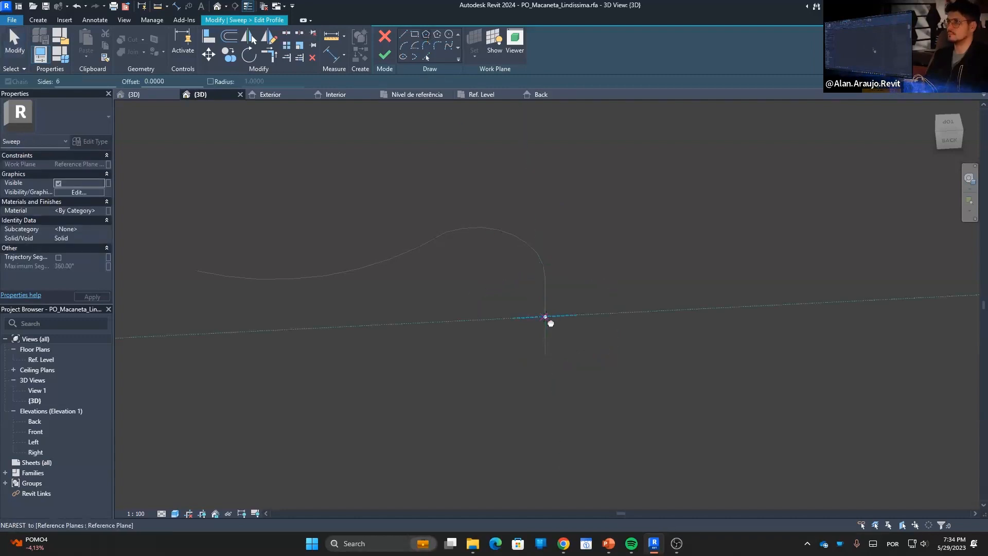
Sketch a smaller six-sided polygon centered on the path point, and finish the profile and the sweep.
{"action": "left_click", "coordinate": [548, 319]}
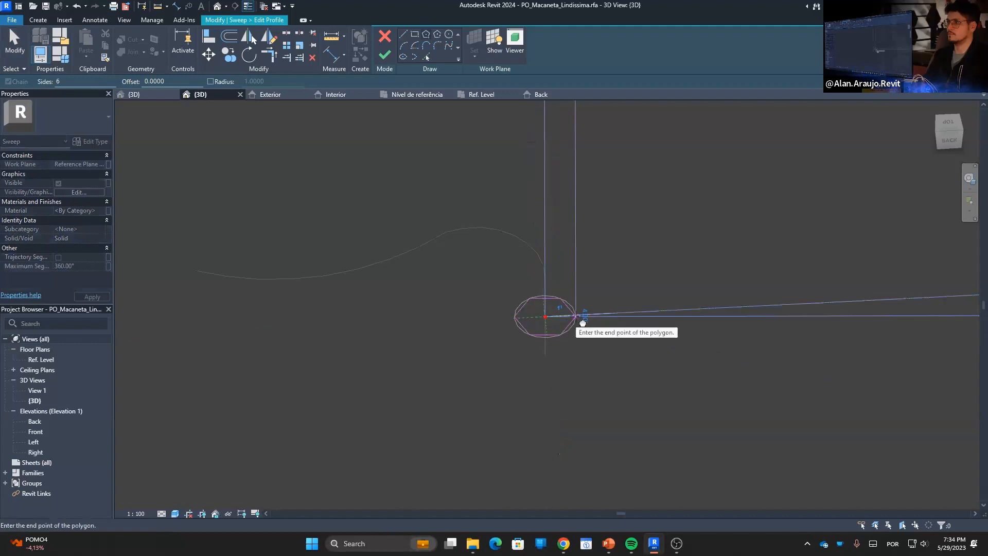
{"action": "left_click", "coordinate": [572, 317]}
{"action": "left_click", "coordinate": [385, 54]}
{"action": "left_click", "coordinate": [384, 54]}
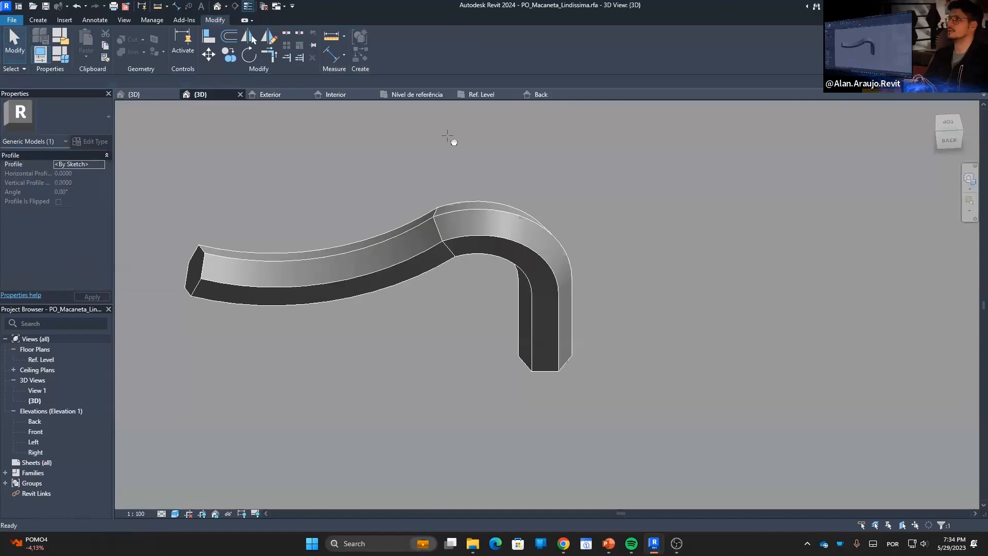
Examine the slimmer handle sweep in 3D, close up and in proportion to its host block.
{"action": "left_click", "coordinate": [589, 302]}
{"action": "scroll", "coordinate": [589, 302], "scroll_direction": "down", "scroll_amount": 3}
{"action": "scroll", "coordinate": [646, 303], "scroll_direction": "down", "scroll_amount": 5}
{"action": "middle_click_drag", "start_coordinate": [644, 309], "coordinate": [617, 293], "text": "shift"}
{"action": "scroll", "coordinate": [638, 312], "scroll_direction": "up", "scroll_amount": 5}
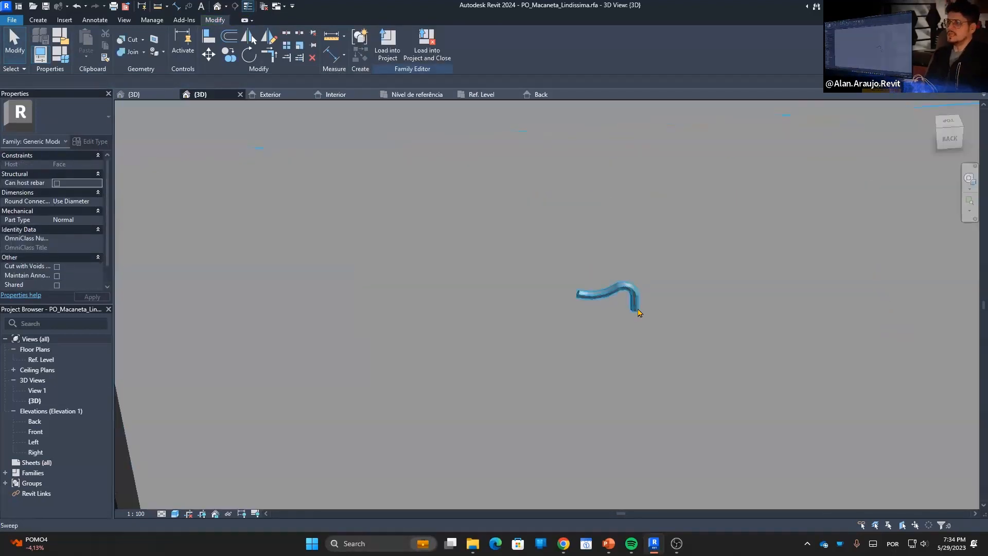
{"action": "scroll", "coordinate": [638, 312], "scroll_direction": "up", "scroll_amount": 4}
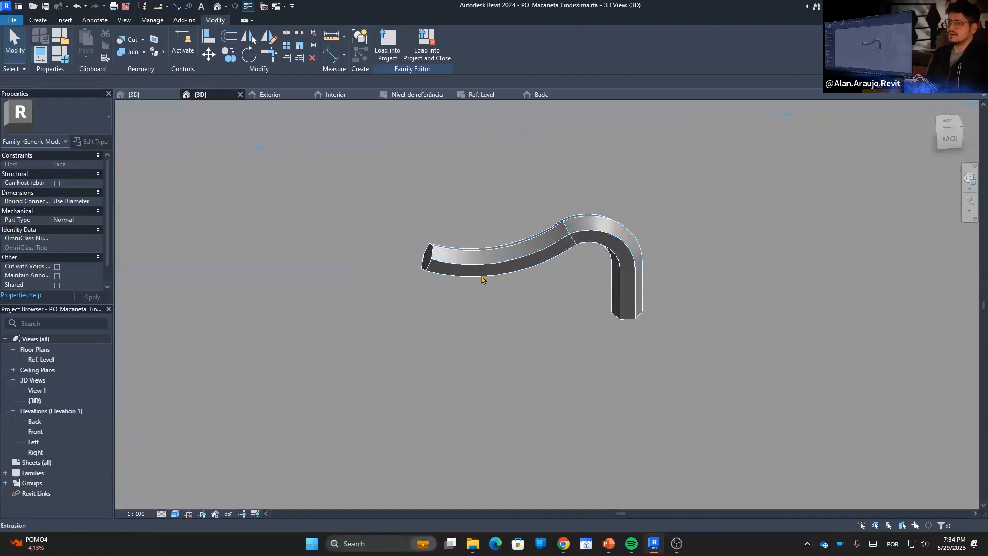
{"action": "scroll", "coordinate": [534, 288], "scroll_direction": "down", "scroll_amount": 8}
{"action": "middle_click_drag", "start_coordinate": [633, 268], "coordinate": [456, 185], "text": "shift"}
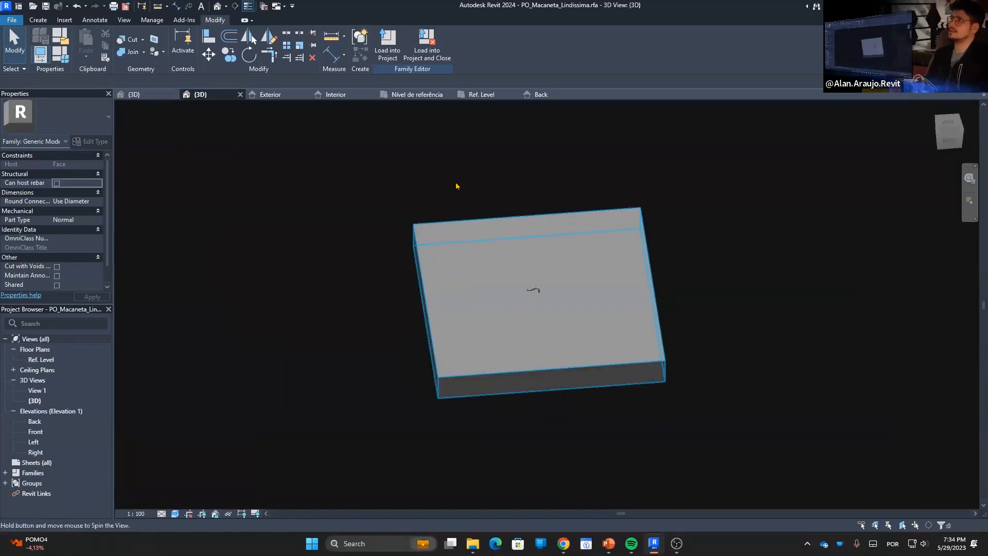
Load the updated handle family into PO_Executiva, overwriting the existing version and its parameter values.
{"action": "left_click", "coordinate": [388, 52]}
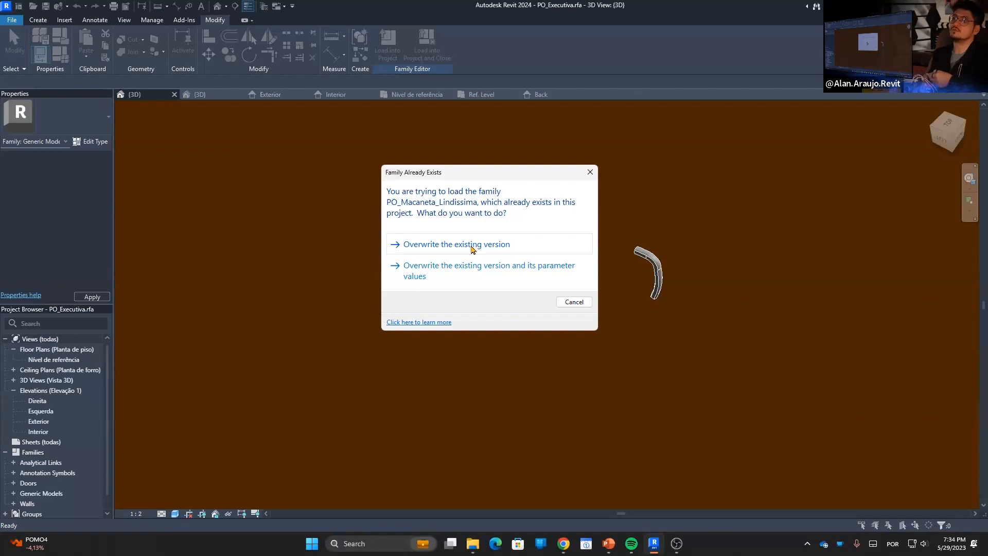
{"action": "left_click", "coordinate": [529, 274]}
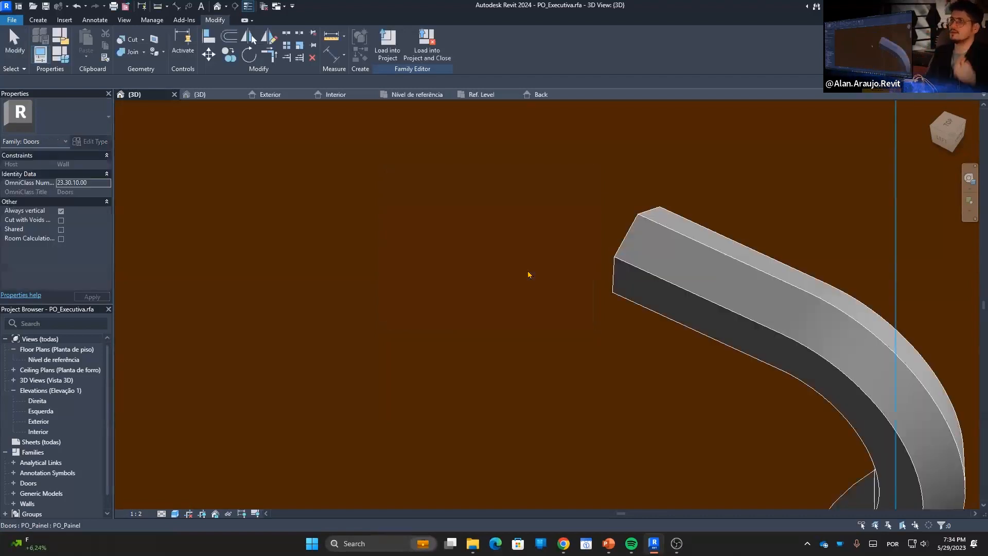
{"action": "scroll", "coordinate": [519, 256], "scroll_direction": "down", "scroll_amount": 5}
{"action": "scroll", "coordinate": [514, 252], "scroll_direction": "down", "scroll_amount": 3}
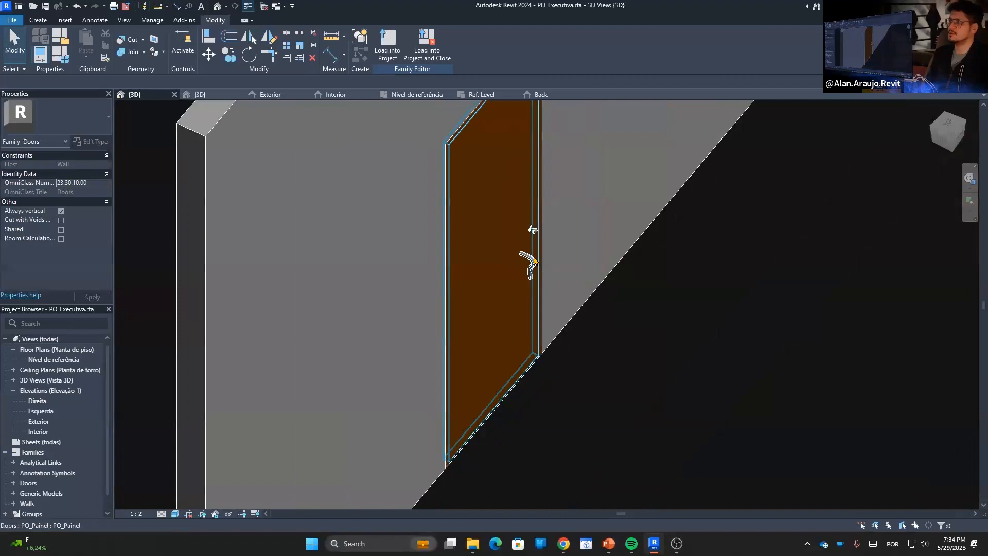
{"action": "left_click", "coordinate": [528, 263]}
{"action": "middle_click_drag", "start_coordinate": [586, 300], "coordinate": [537, 234], "text": "shift"}
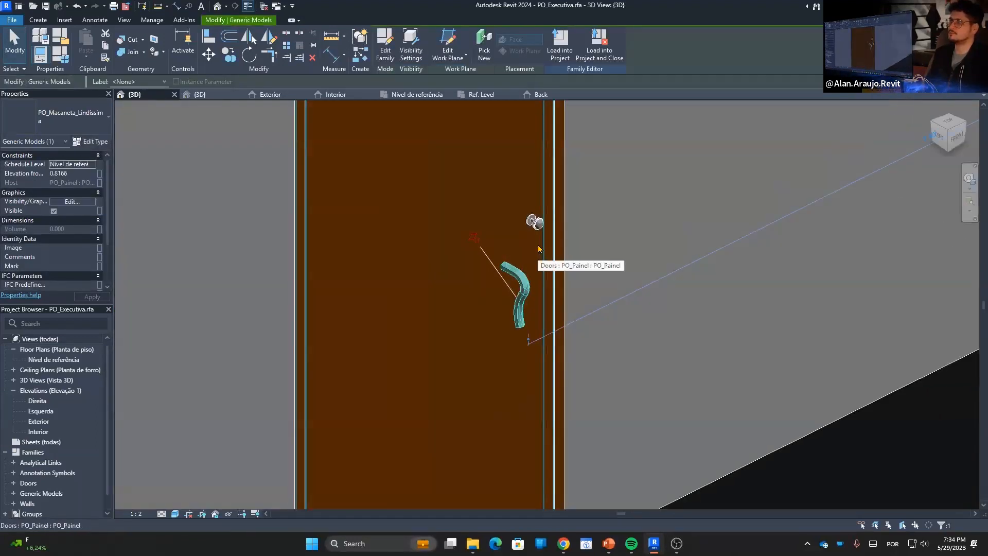
Label the PO_Macaneta_Bonita knob on the door with a new instance family parameter named Macaneta_Tipo.
{"action": "left_click", "coordinate": [536, 232]}
{"action": "middle_click_drag", "start_coordinate": [595, 239], "coordinate": [504, 253], "text": "shift"}
{"action": "scroll", "coordinate": [503, 253], "scroll_direction": "up", "scroll_amount": 5}
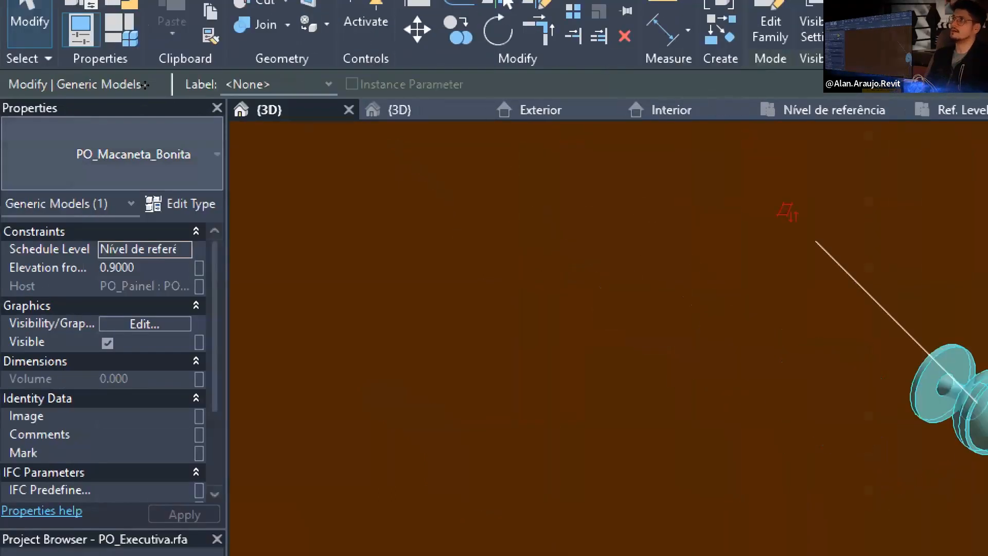
{"action": "left_click", "coordinate": [303, 84]}
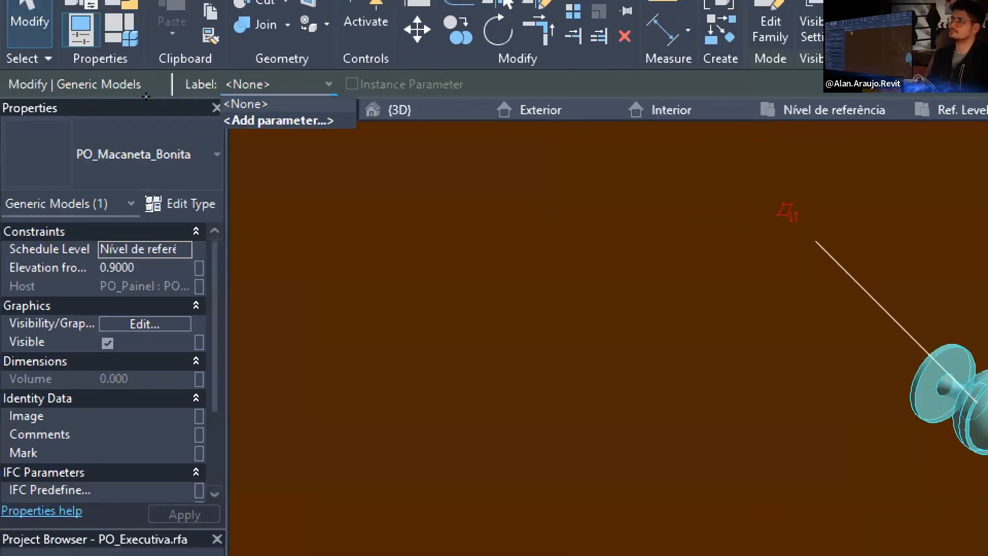
{"action": "left_click", "coordinate": [302, 121]}
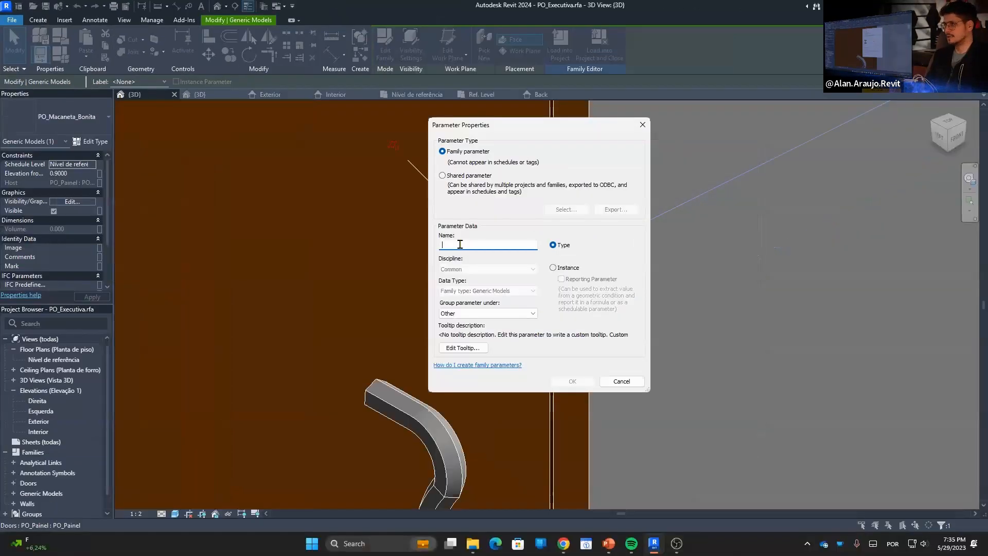
{"action": "type", "text": "Macaneta_Tipo"}
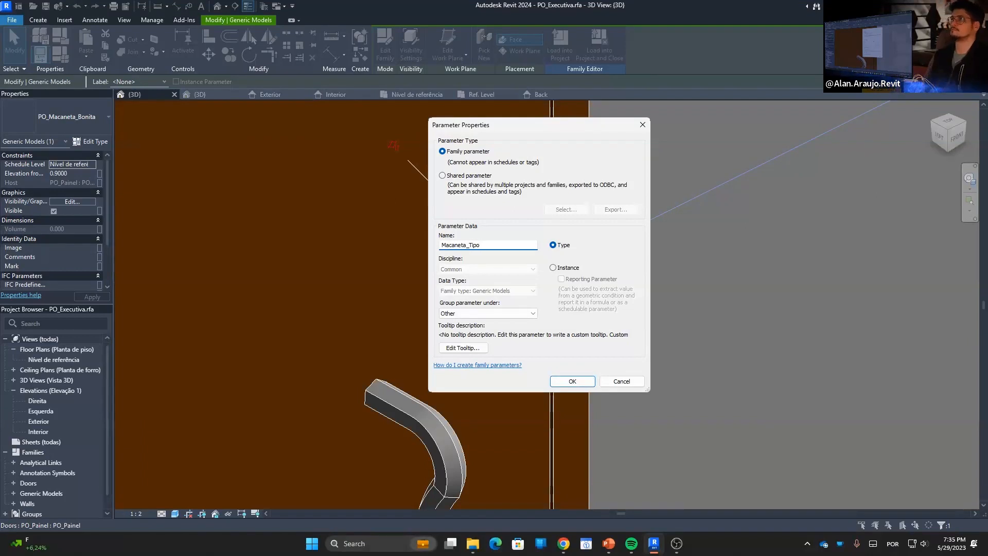
{"action": "left_click", "coordinate": [556, 272]}
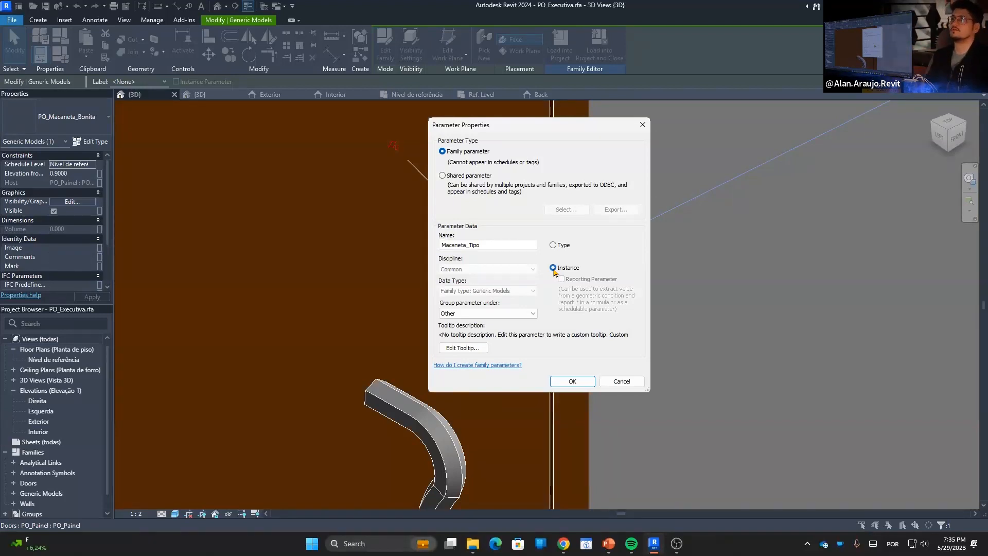
{"action": "left_click", "coordinate": [573, 381]}
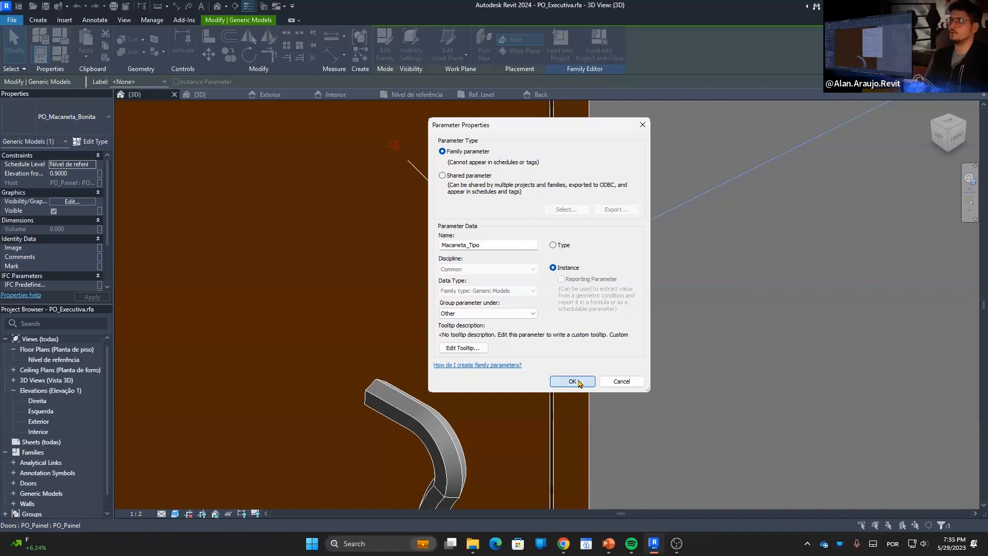
Delete the PO_Macaneta_Lindissima handle instance from the door panel.
{"action": "left_click", "coordinate": [424, 427]}
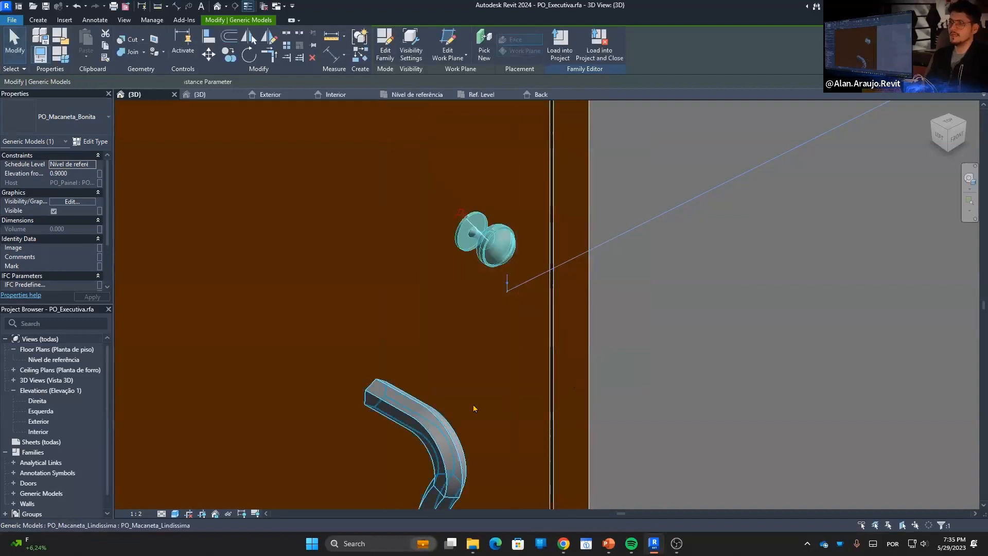
{"action": "scroll", "coordinate": [484, 398], "scroll_direction": "down", "scroll_amount": 3}
{"action": "left_click_drag", "start_coordinate": [463, 412], "coordinate": [482, 396]}
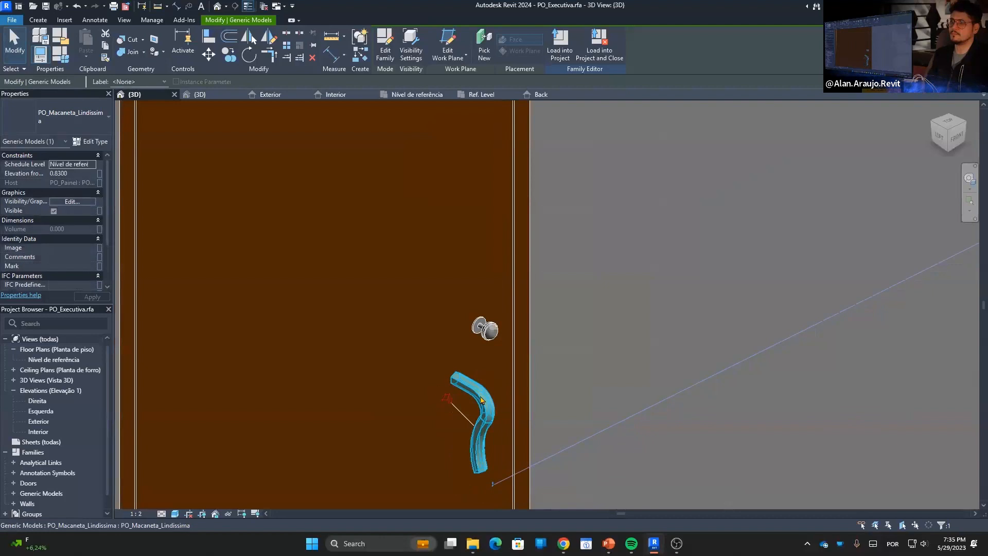
{"action": "key", "text": "Delete"}
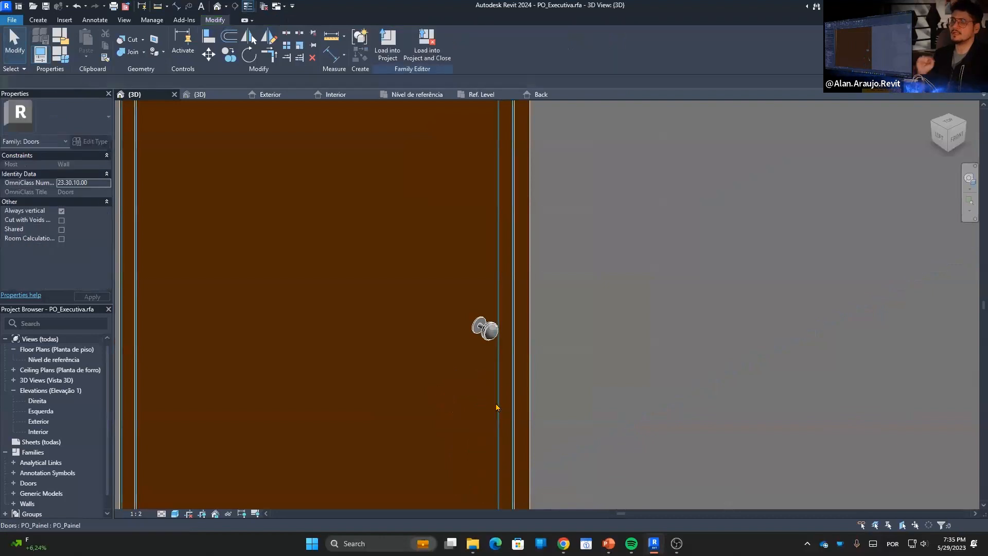
Create a new project from the 2024 R3.8.8 ABNT Executivo template in the #Revit Extras Templates folder.
{"action": "left_click", "coordinate": [13, 21]}
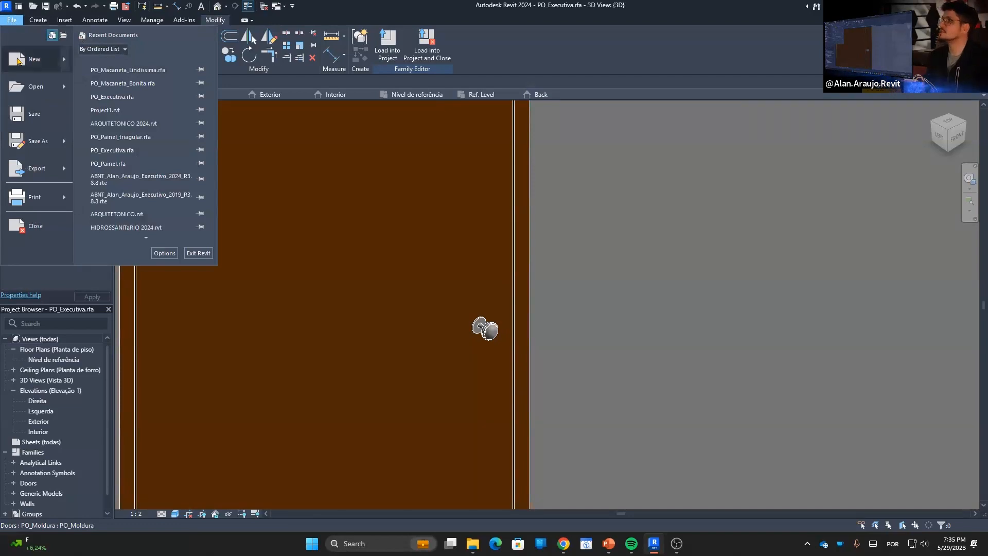
{"action": "left_click", "coordinate": [19, 61]}
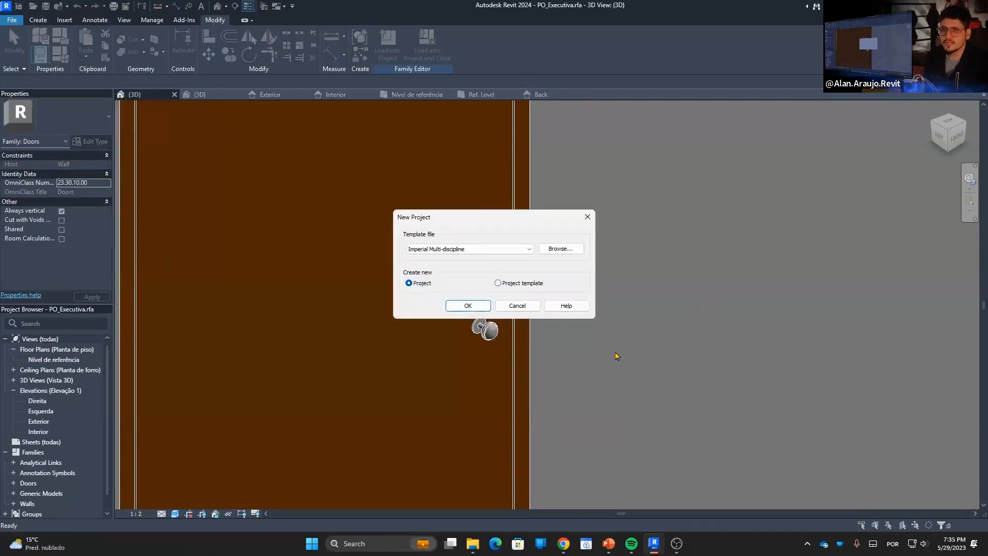
{"action": "left_click", "coordinate": [555, 248]}
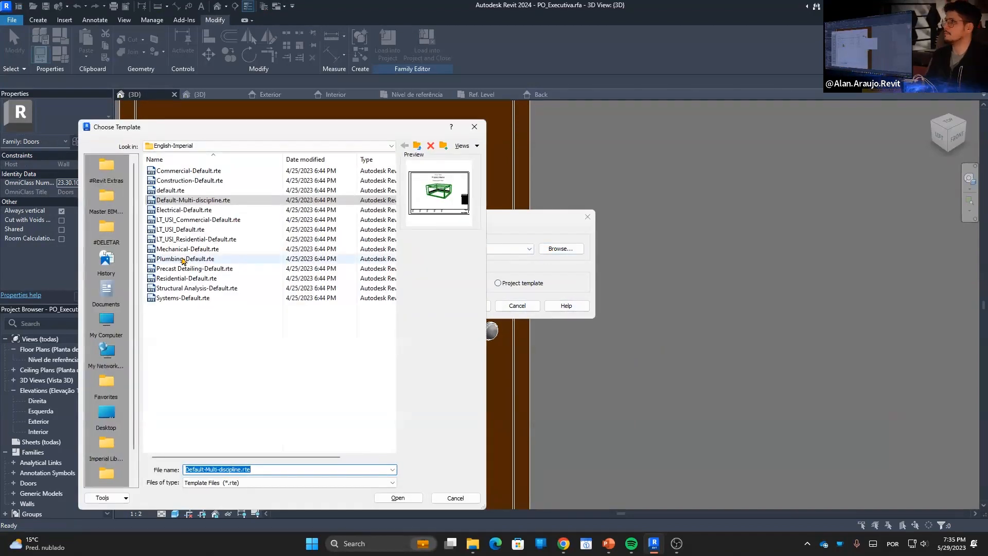
{"action": "left_click", "coordinate": [105, 169]}
{"action": "double_click", "coordinate": [175, 210]}
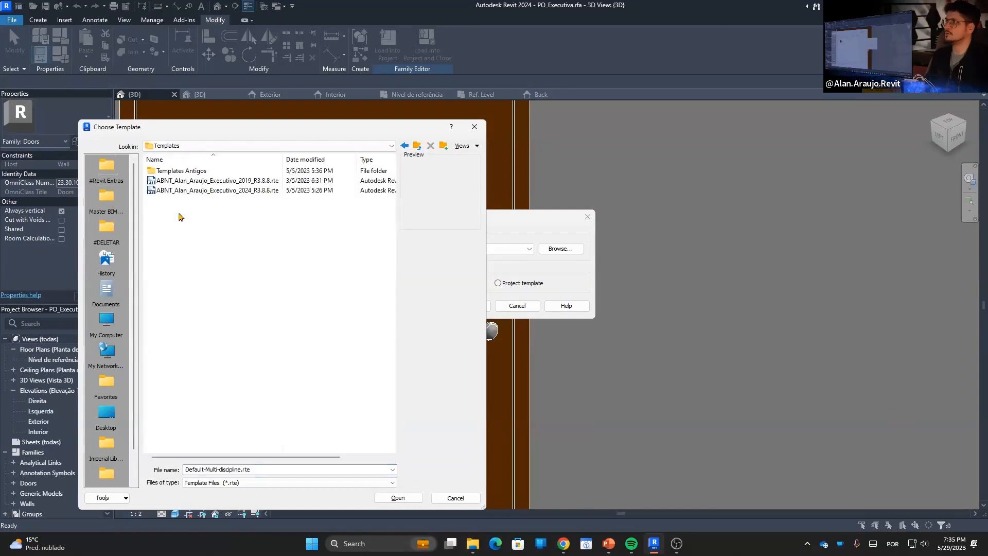
{"action": "left_click", "coordinate": [209, 190]}
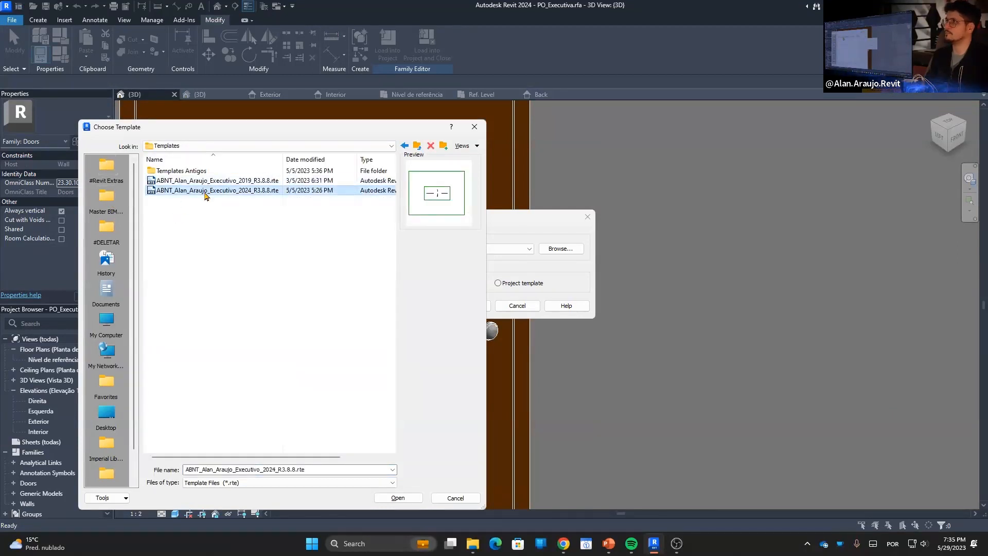
{"action": "double_click", "coordinate": [208, 190]}
{"action": "left_click", "coordinate": [466, 306]}
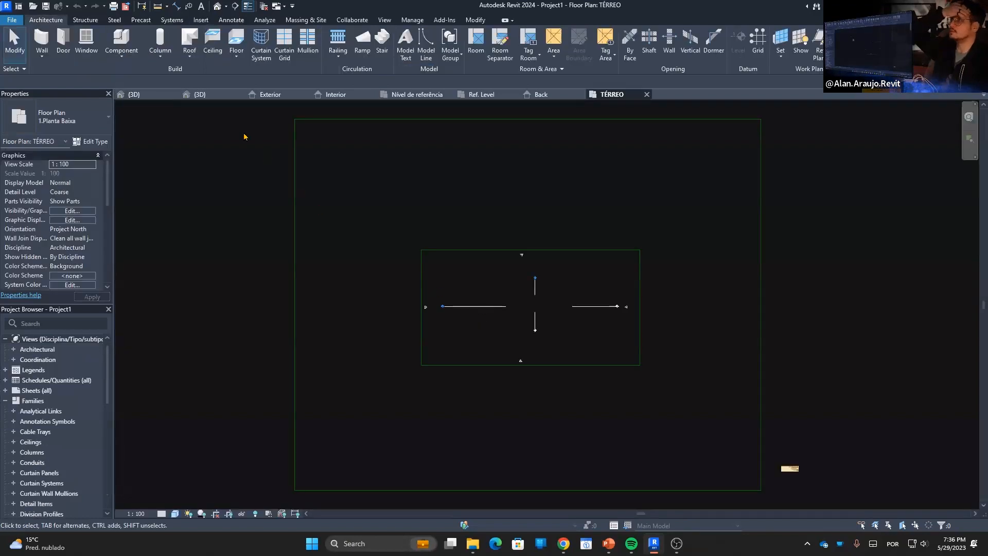
Draw a horizontal Genérica_Externa_15cm wall in the TÉRREO floor plan.
{"action": "left_click", "coordinate": [41, 39]}
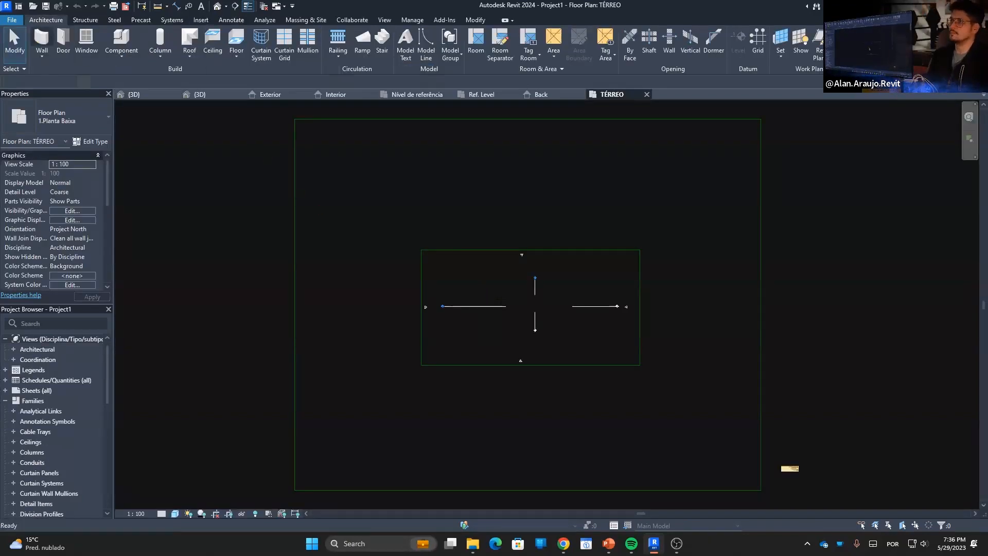
{"action": "scroll", "coordinate": [493, 299], "scroll_direction": "up", "scroll_amount": 7}
{"action": "left_click", "coordinate": [467, 345]}
{"action": "left_click", "coordinate": [596, 345]}
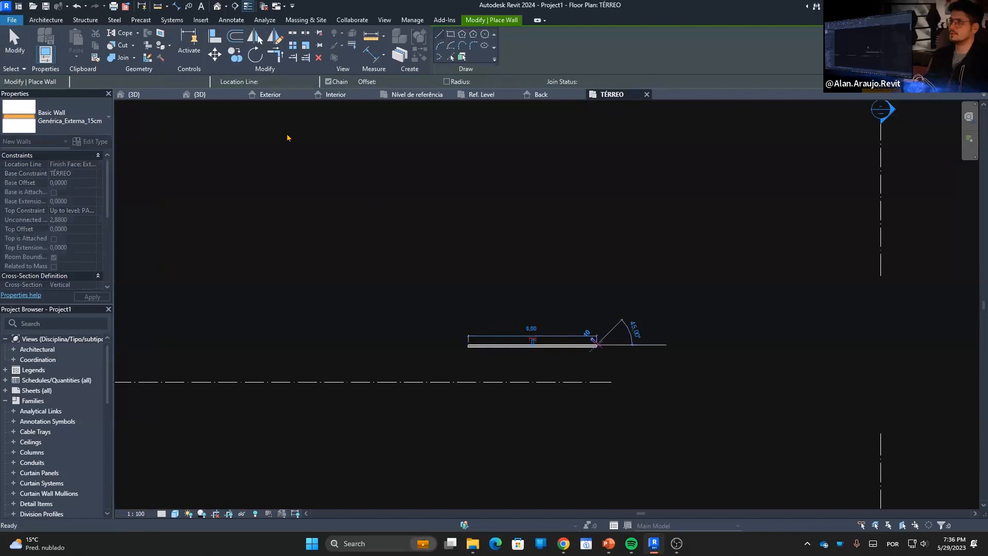
End wall drawing and close all inactive views, keeping one view open per document.
{"action": "key", "text": "Escape"}
{"action": "key", "text": "Escape"}
{"action": "left_click", "coordinate": [263, 5]}
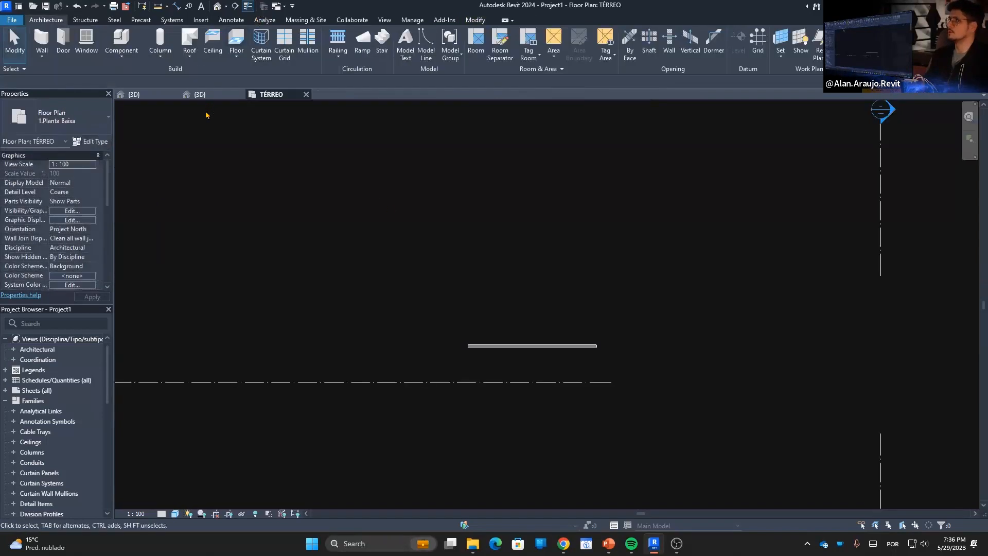
Load the PO_Executiva door family into Project1 only.
{"action": "left_click", "coordinate": [205, 95]}
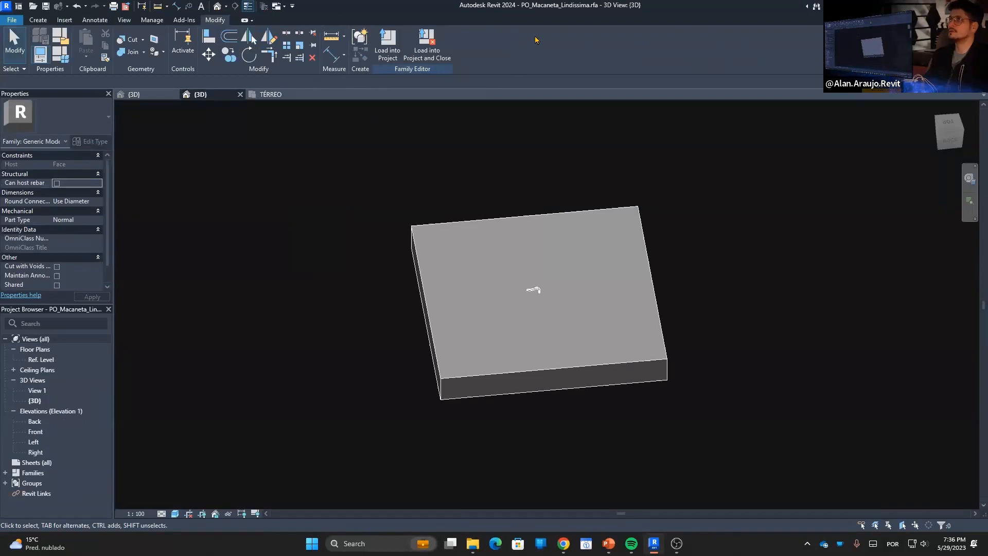
{"action": "left_click", "coordinate": [270, 95]}
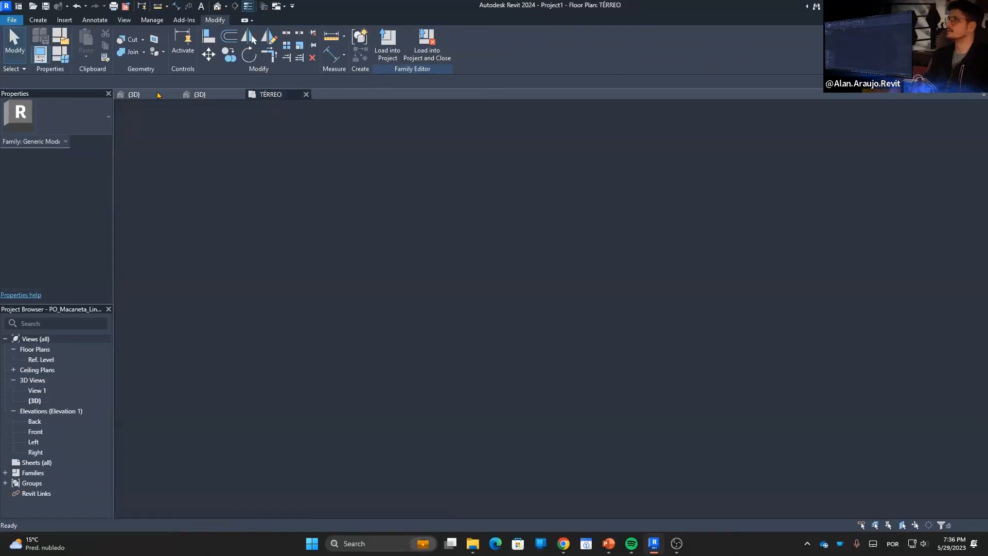
{"action": "left_click", "coordinate": [143, 94]}
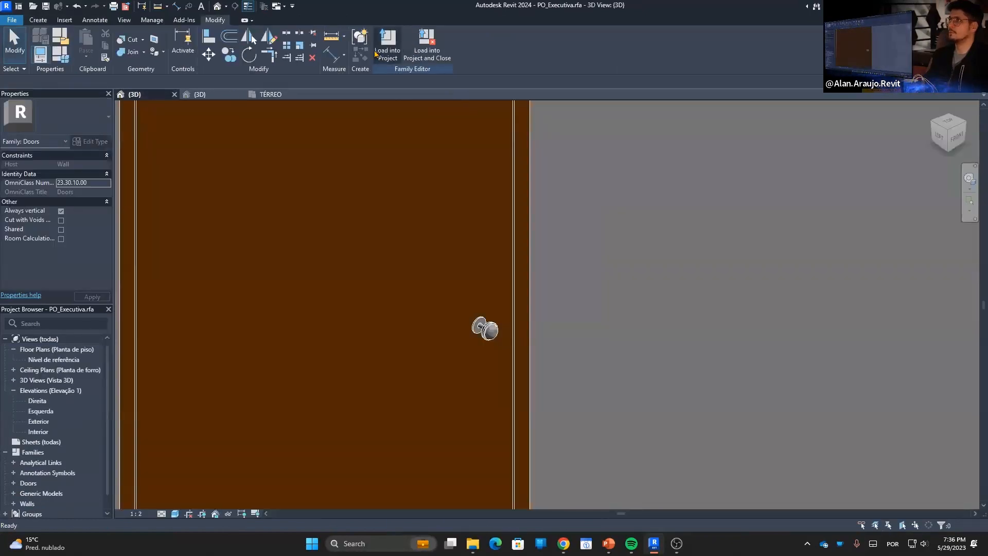
{"action": "left_click", "coordinate": [387, 50]}
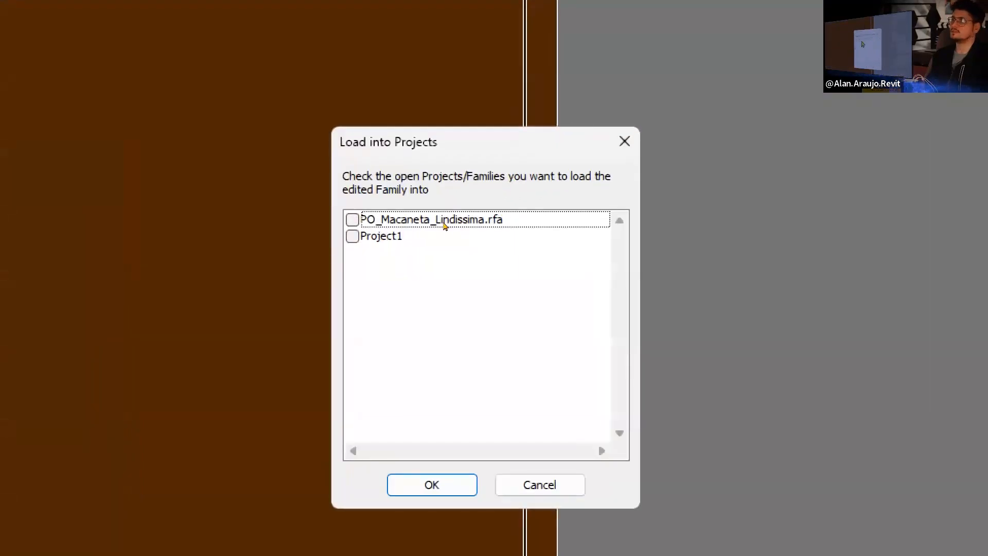
{"action": "left_click", "coordinate": [427, 236]}
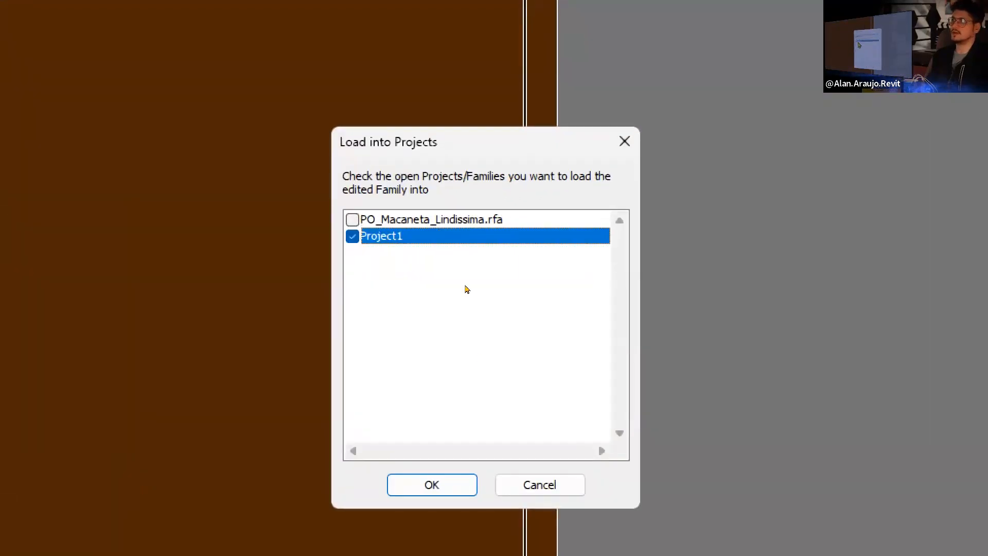
{"action": "key", "text": "Return"}
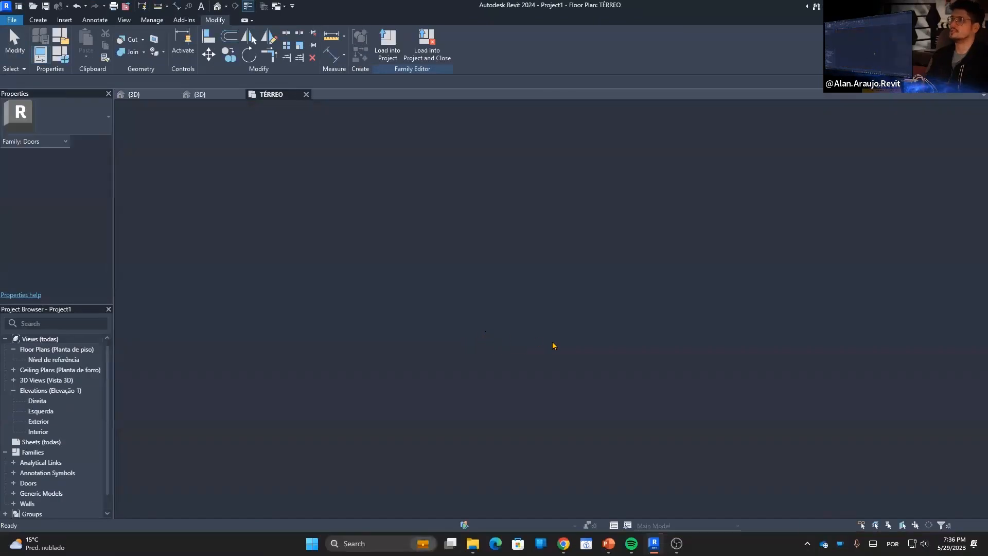
Place one PO_Executiva door in the horizontal TÉRREO wall, about 2.5 m from the wall's left end.
{"action": "scroll", "coordinate": [515, 345], "scroll_direction": "up", "scroll_amount": 6}
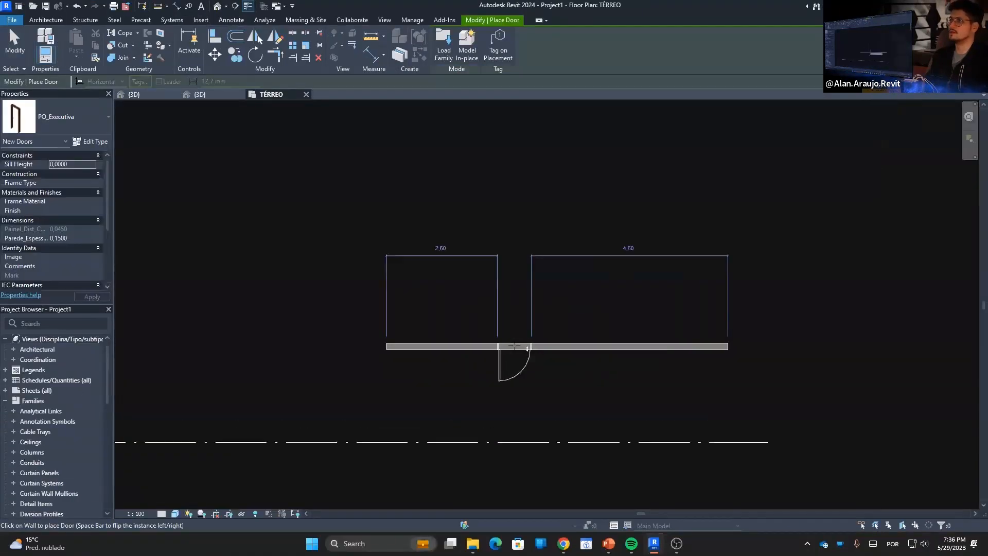
{"action": "left_click", "coordinate": [504, 346]}
{"action": "key", "text": "Escape"}
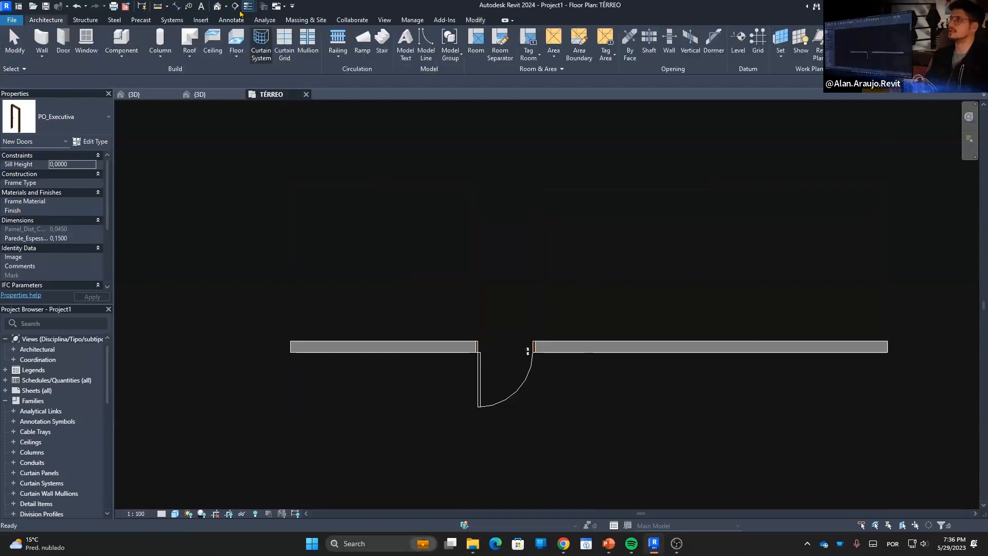
Open the project's default 3D view and set its detail level to Fine.
{"action": "left_click", "coordinate": [216, 6]}
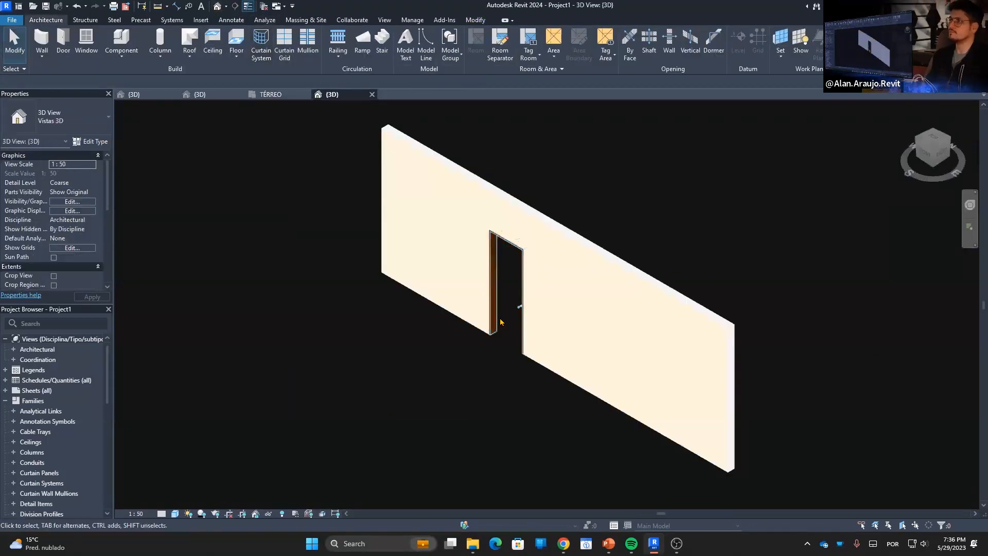
{"action": "scroll", "coordinate": [496, 311], "scroll_direction": "up", "scroll_amount": 5}
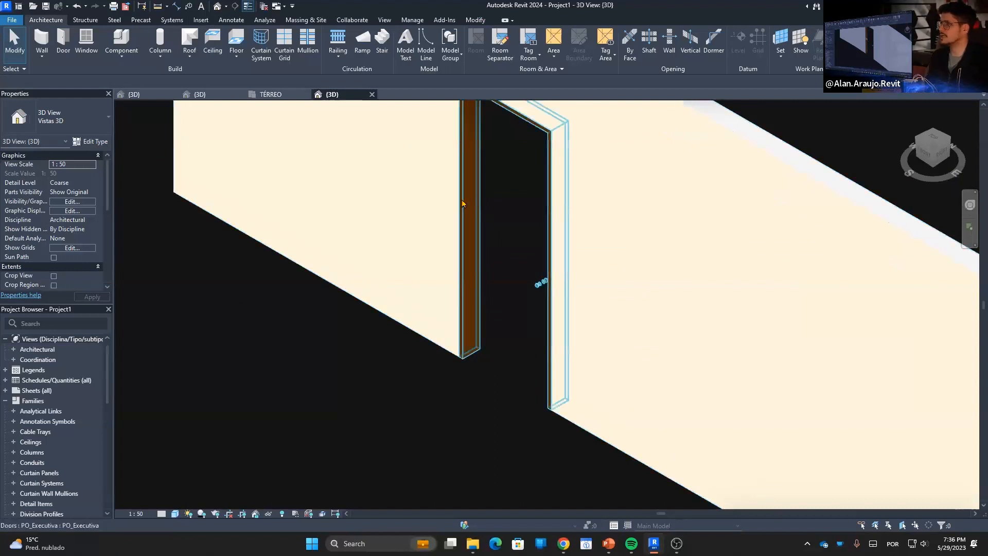
{"action": "left_click", "coordinate": [462, 203]}
{"action": "left_click", "coordinate": [163, 513]}
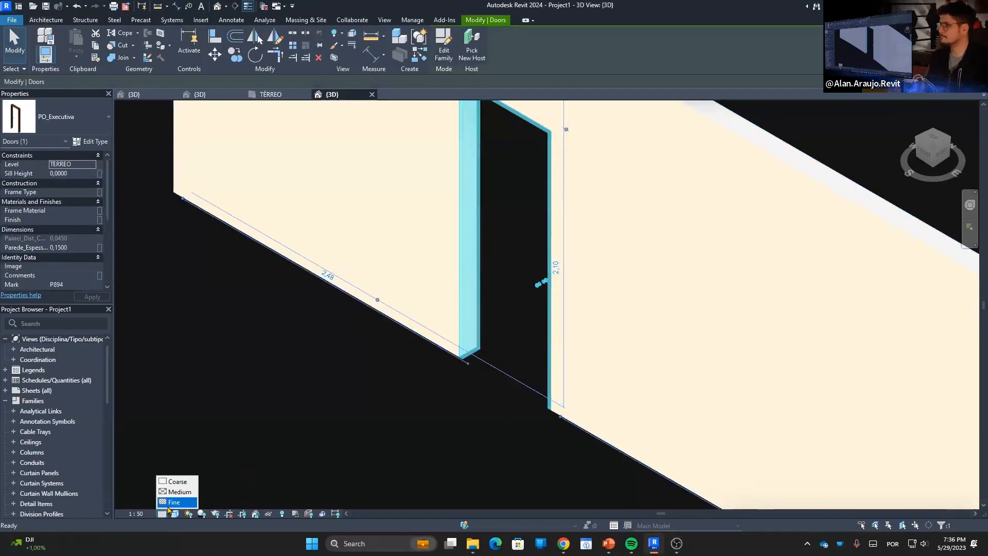
{"action": "left_click", "coordinate": [170, 503]}
Turn off Painel_Fechado_Visibilidade and Painel_Aberto_Visibilidade in the placed PO_Executiva door's type properties.
{"action": "left_click", "coordinate": [468, 256]}
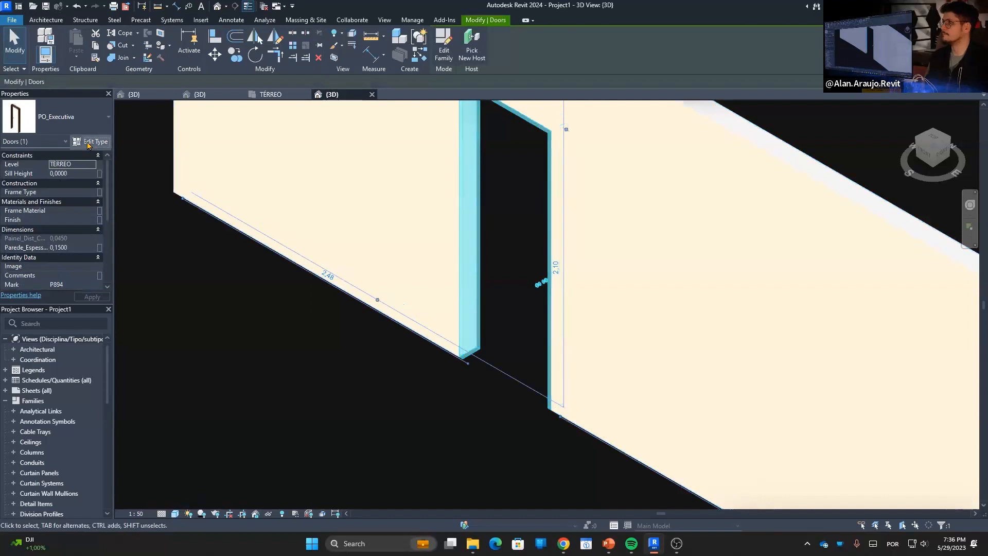
{"action": "left_click", "coordinate": [91, 141]}
{"action": "scroll", "coordinate": [254, 286], "scroll_direction": "down", "scroll_amount": 12}
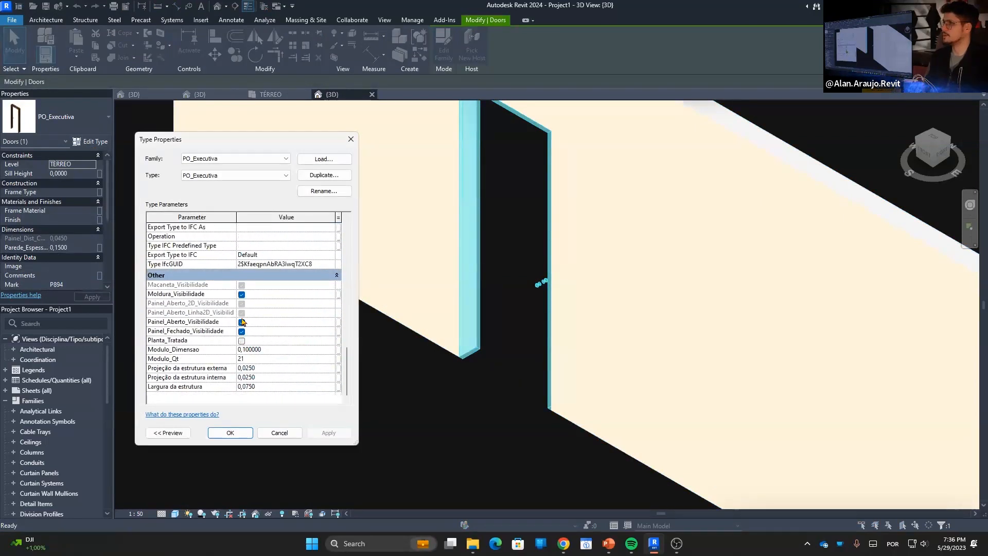
{"action": "left_click", "coordinate": [242, 331]}
{"action": "left_click", "coordinate": [329, 432]}
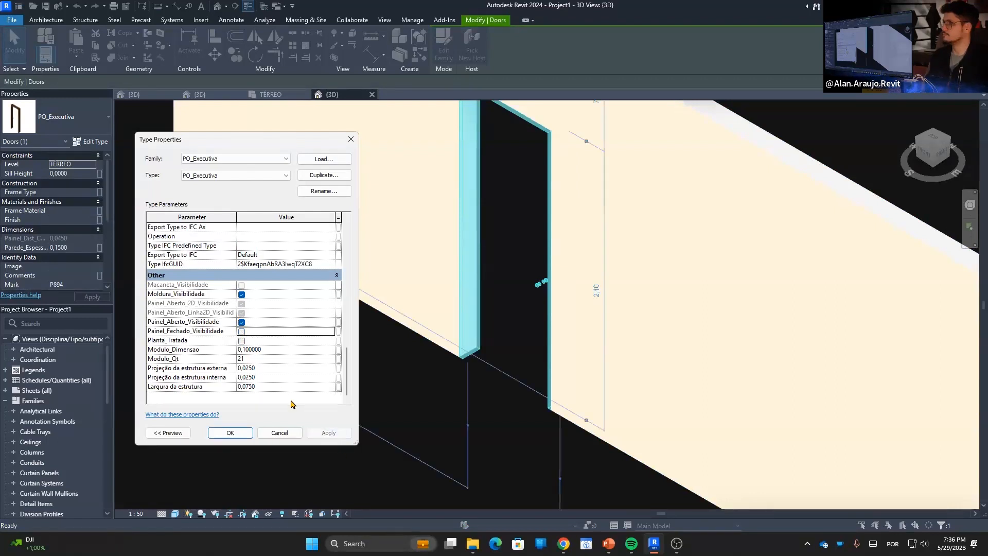
{"action": "left_click", "coordinate": [241, 323]}
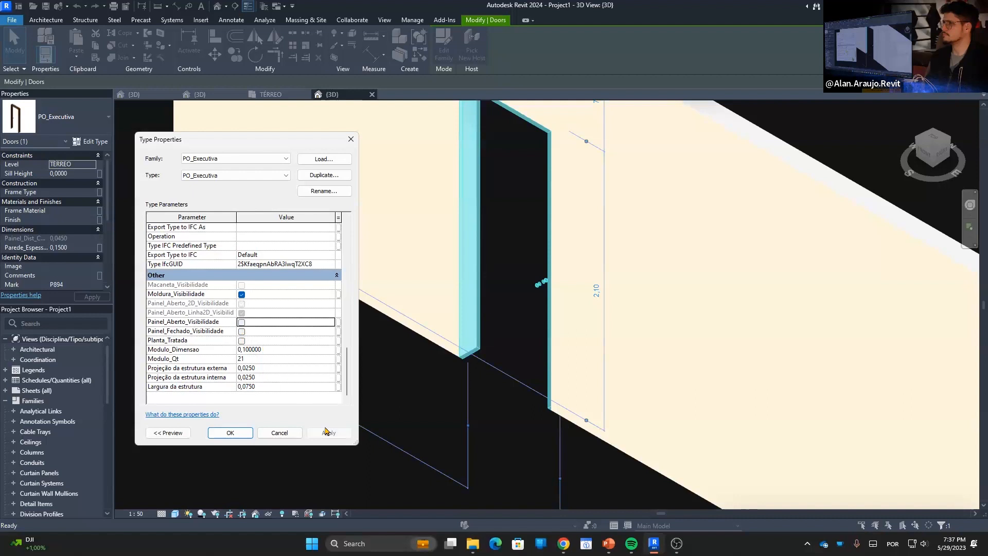
{"action": "left_click", "coordinate": [328, 432]}
{"action": "left_click", "coordinate": [230, 432]}
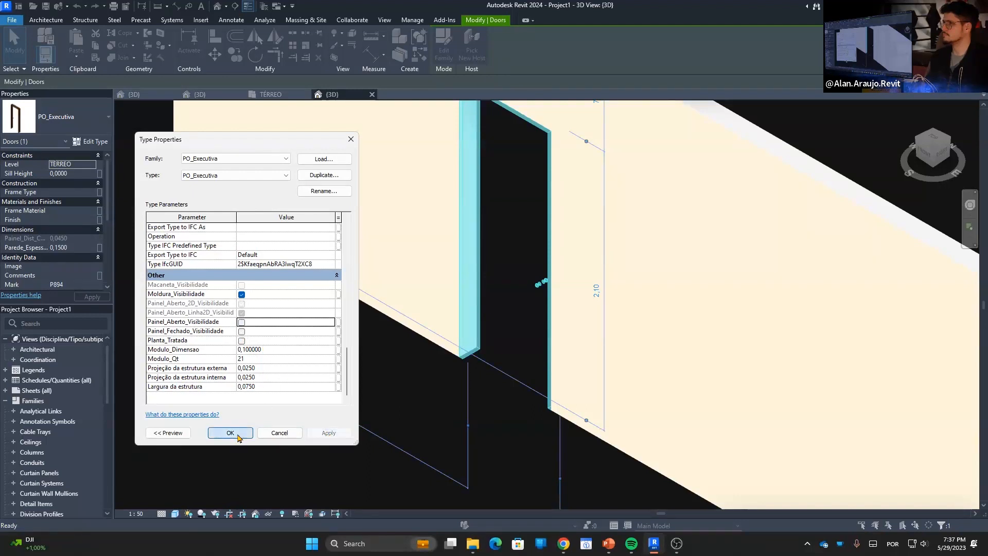
Examine the placed door's handle up close from the back of the wall and open the door's type properties.
{"action": "middle_click_drag", "start_coordinate": [400, 418], "coordinate": [93, 388], "text": "shift"}
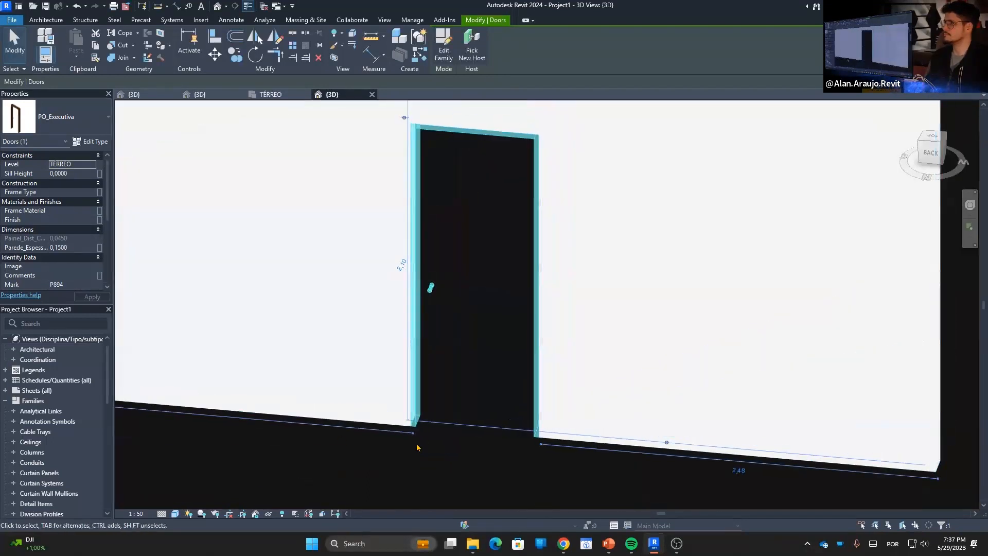
{"action": "scroll", "coordinate": [429, 391], "scroll_direction": "up", "scroll_amount": 2}
{"action": "key", "text": "Escape"}
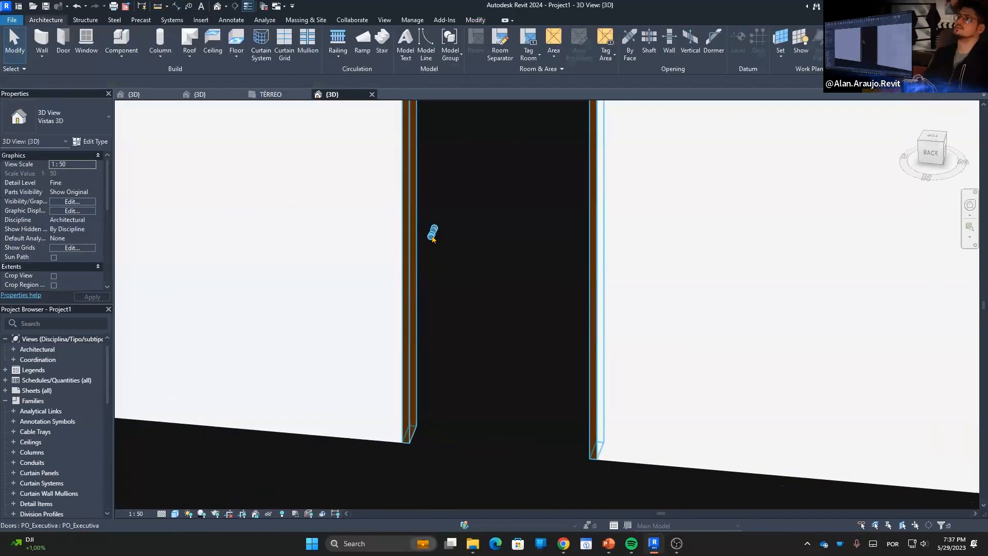
{"action": "left_click", "coordinate": [434, 233]}
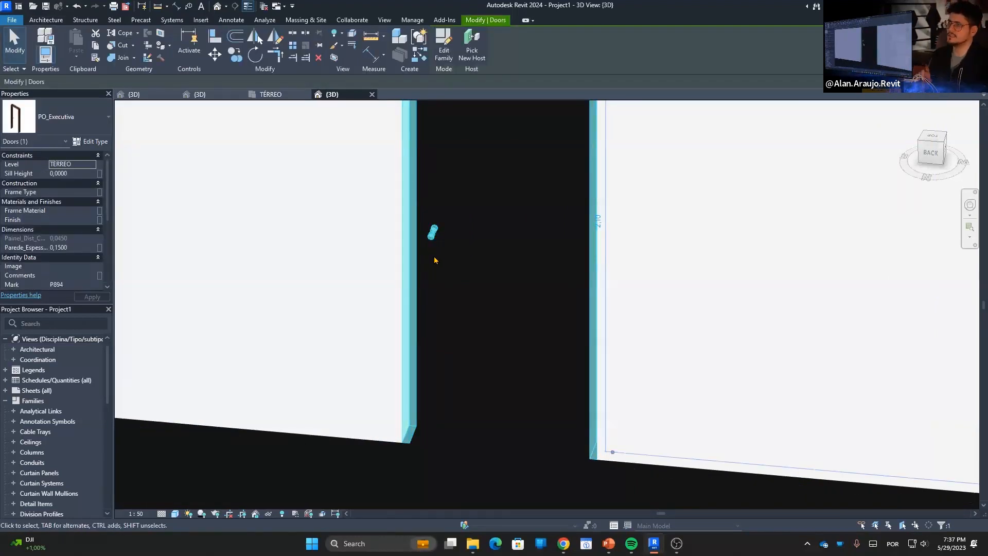
{"action": "scroll", "coordinate": [429, 227], "scroll_direction": "up", "scroll_amount": 6}
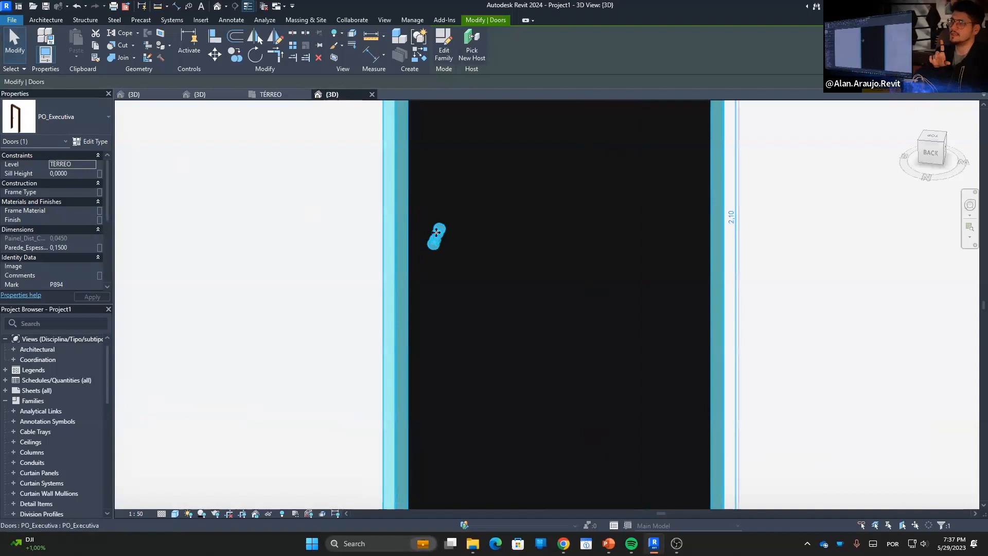
{"action": "left_click", "coordinate": [571, 303]}
{"action": "middle_click_drag", "start_coordinate": [571, 304], "coordinate": [479, 282], "text": "shift"}
{"action": "left_click", "coordinate": [444, 235]}
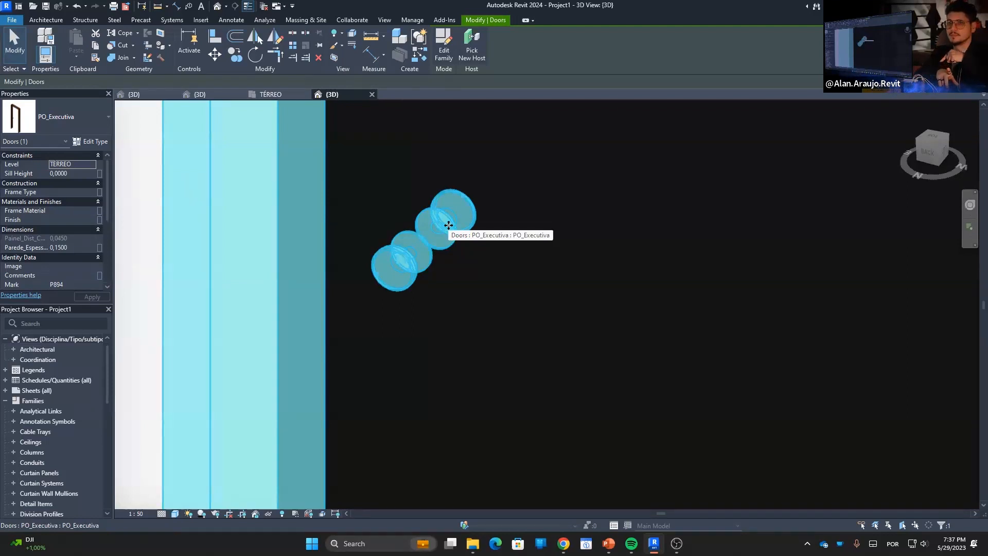
{"action": "left_click", "coordinate": [93, 142]}
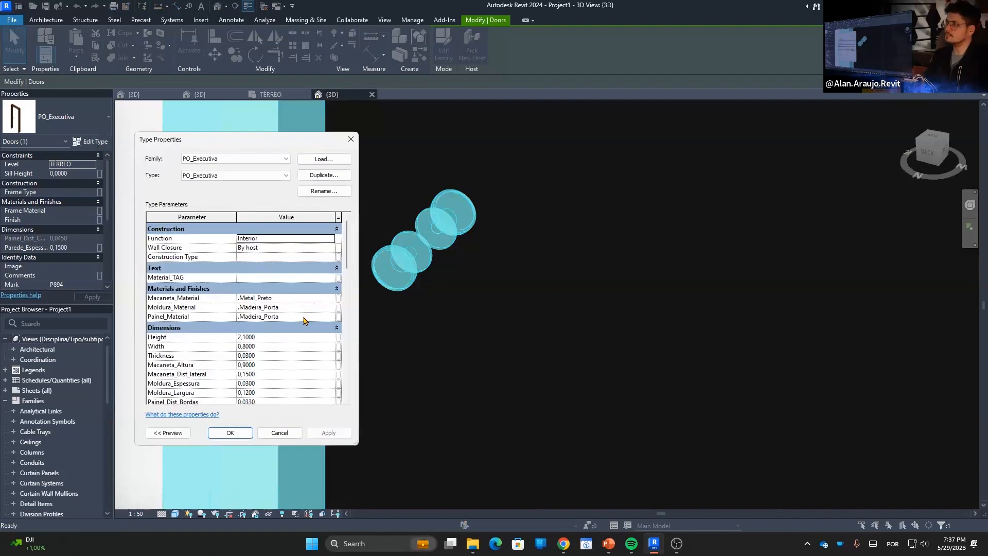
Look through the PO_Executiva door's type parameters, including Modulo_Qt and Modulo_Dimensao, for the handle type setting.
{"action": "scroll", "coordinate": [303, 320], "scroll_direction": "down", "scroll_amount": 15}
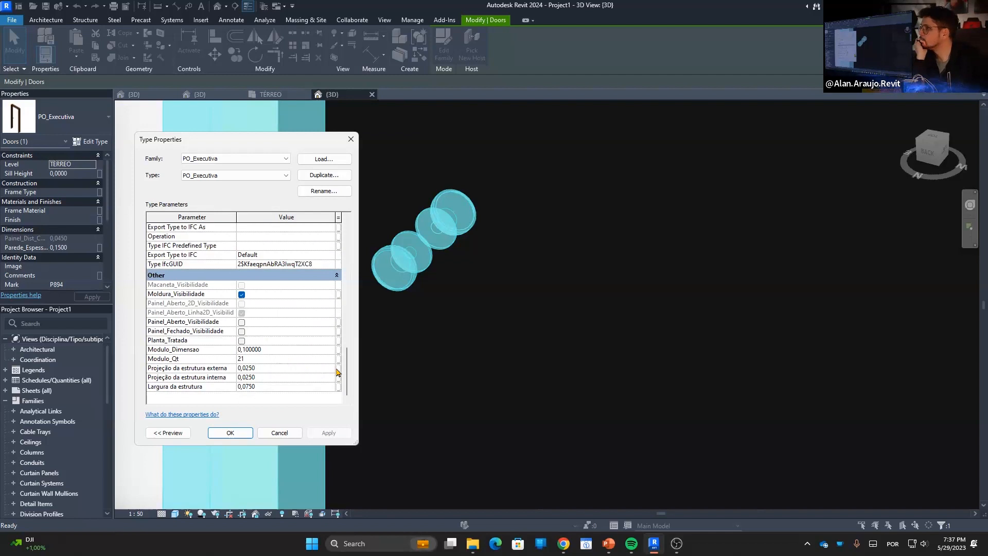
{"action": "left_click", "coordinate": [270, 358]}
{"action": "key", "text": "BackSpace"}
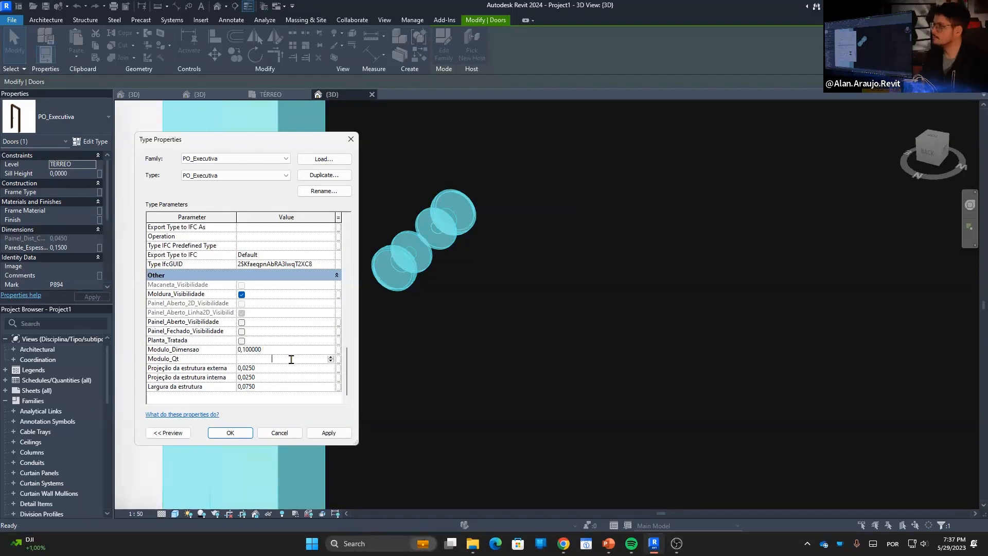
{"action": "scroll", "coordinate": [277, 353], "scroll_direction": "up", "scroll_amount": 15}
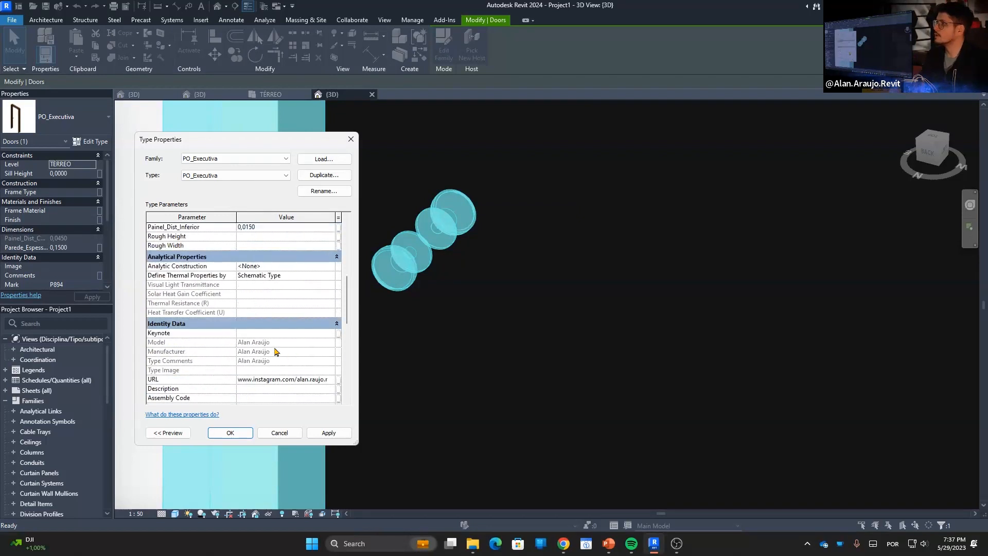
{"action": "scroll", "coordinate": [276, 352], "scroll_direction": "down", "scroll_amount": 15}
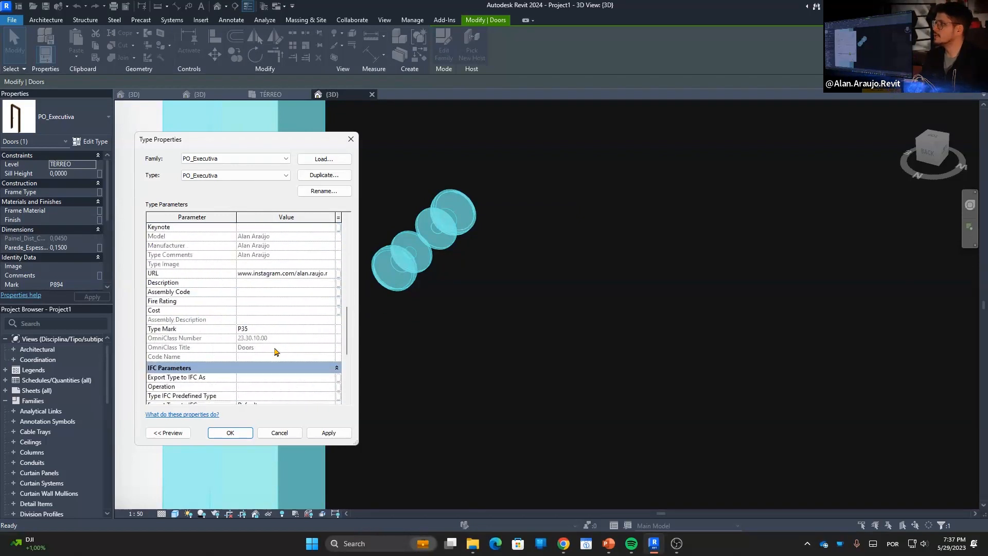
{"action": "left_click", "coordinate": [275, 349]}
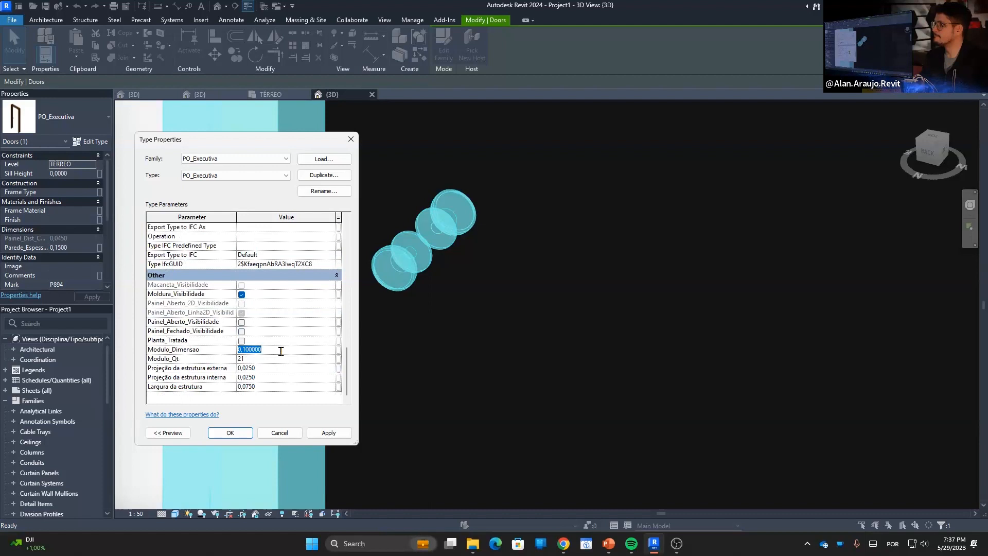
{"action": "key", "text": "Return"}
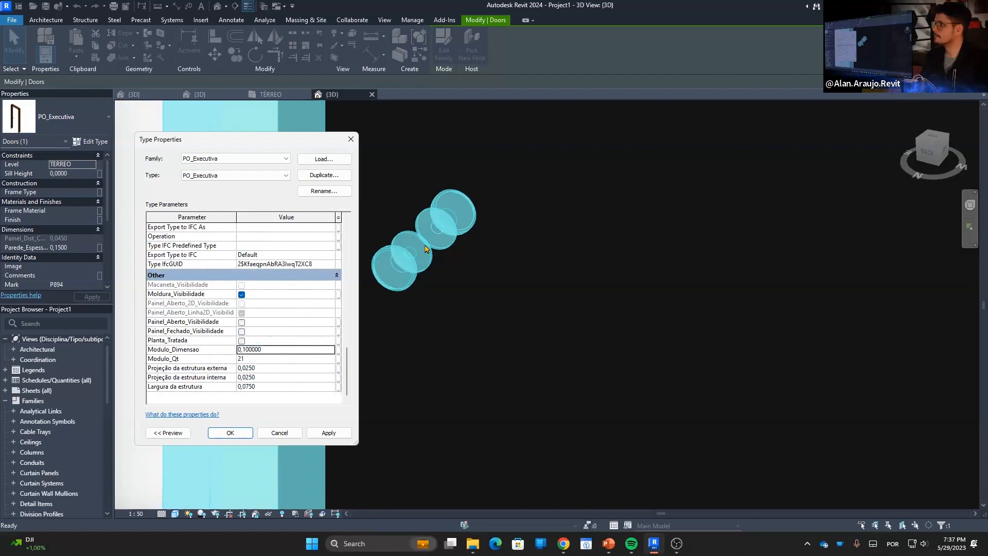
Inspect the handle in the PO_Executiva family, check the other open views, and return to the Project1 3D view.
{"action": "double_click", "coordinate": [395, 266]}
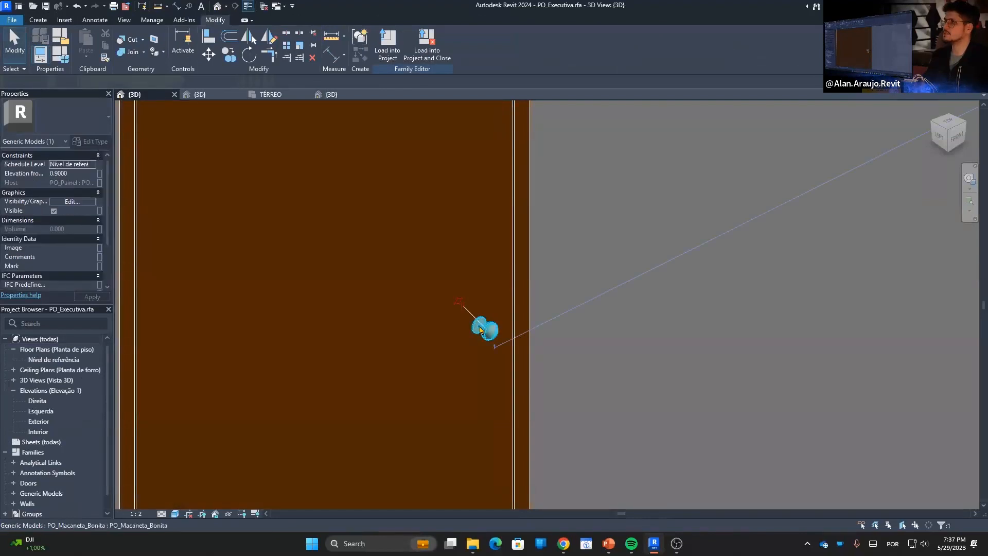
{"action": "left_click", "coordinate": [484, 329]}
{"action": "key", "text": "Escape"}
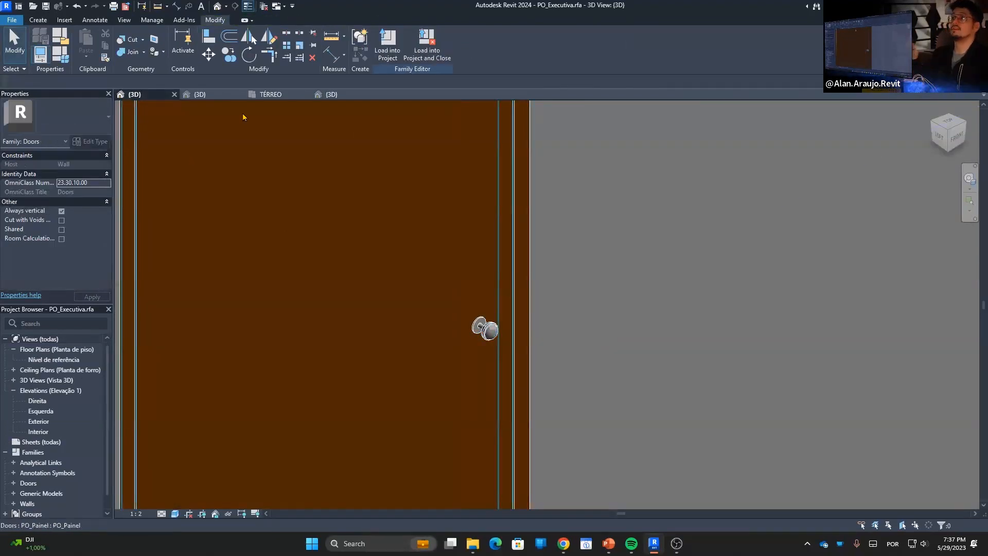
{"action": "left_click", "coordinate": [262, 96]}
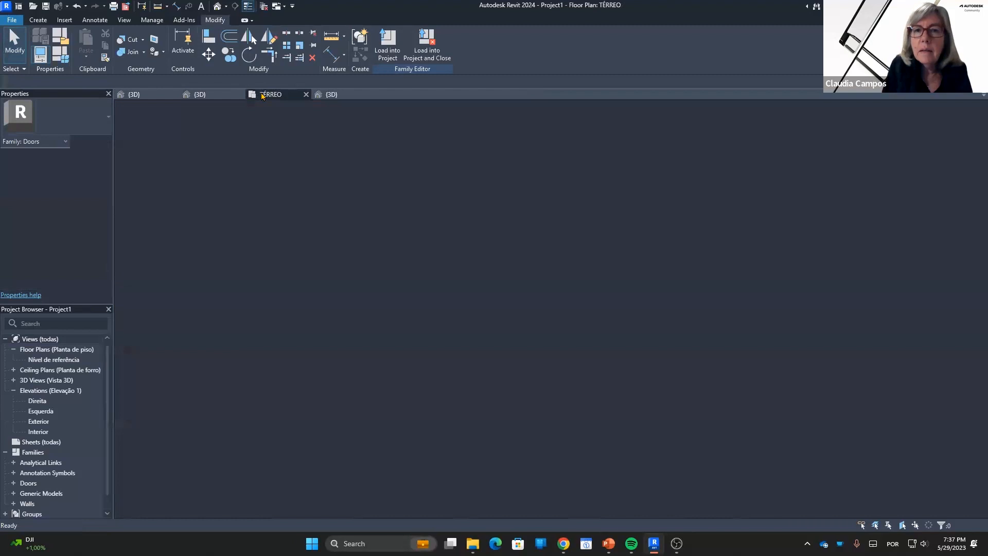
{"action": "left_click", "coordinate": [201, 94]}
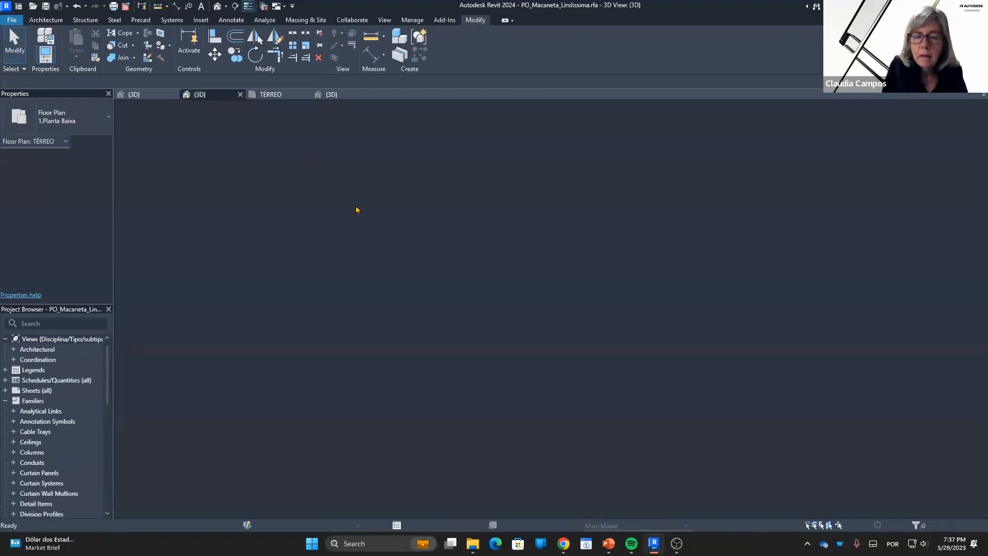
{"action": "left_click", "coordinate": [135, 94]}
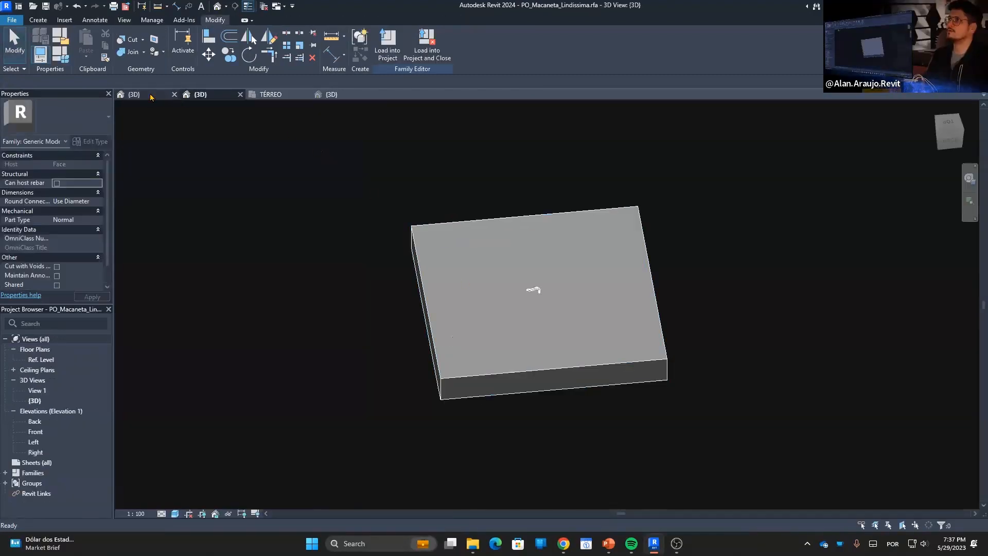
{"action": "scroll", "coordinate": [484, 329], "scroll_direction": "down", "scroll_amount": 6}
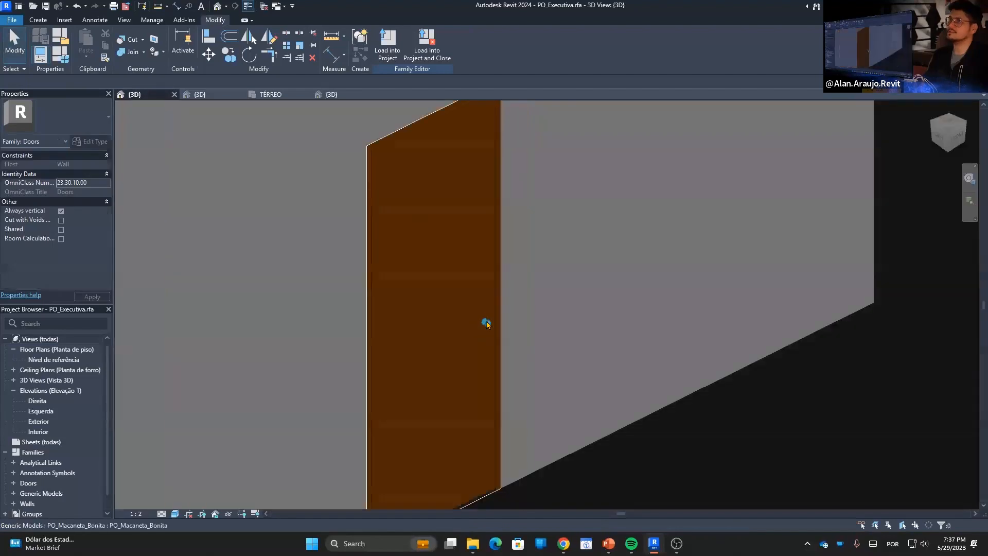
{"action": "left_click", "coordinate": [333, 94]}
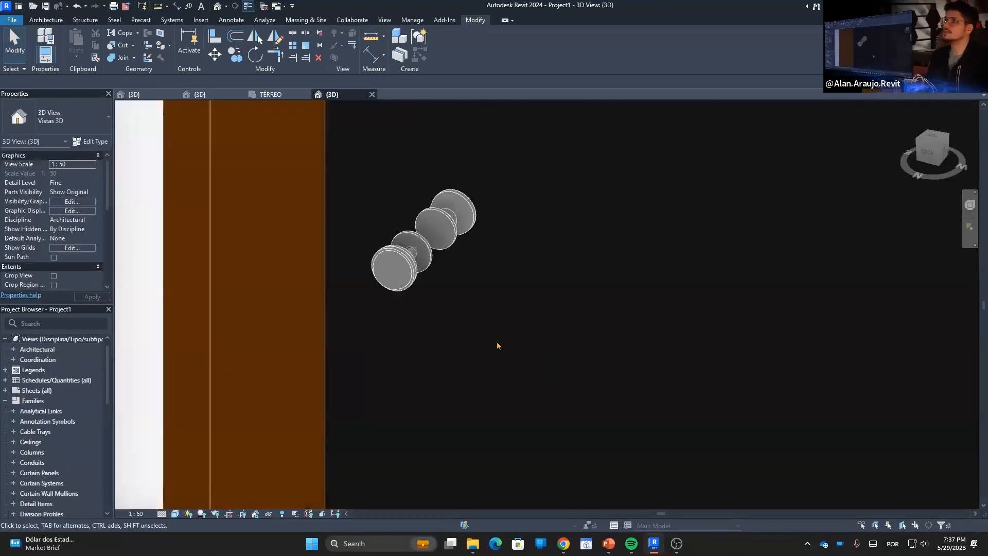
Widen the door's property listing and set its Macaneta_Tipo parameter to PO_Macaneta_Lindissima.
{"action": "left_click", "coordinate": [404, 282]}
{"action": "scroll", "coordinate": [69, 226], "scroll_direction": "down", "scroll_amount": 3}
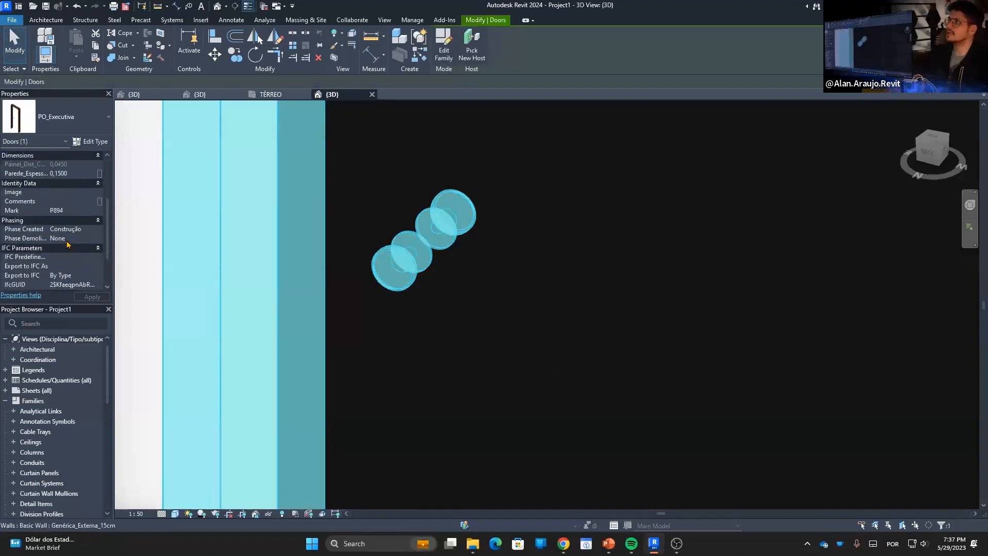
{"action": "scroll", "coordinate": [69, 206], "scroll_direction": "down", "scroll_amount": 2}
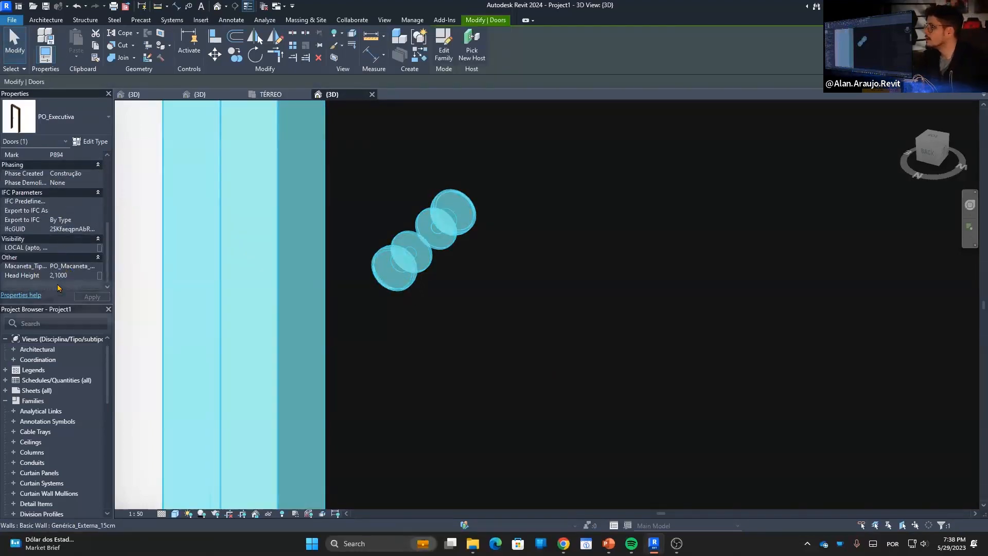
{"action": "left_click", "coordinate": [70, 266]}
{"action": "left_click", "coordinate": [92, 266]}
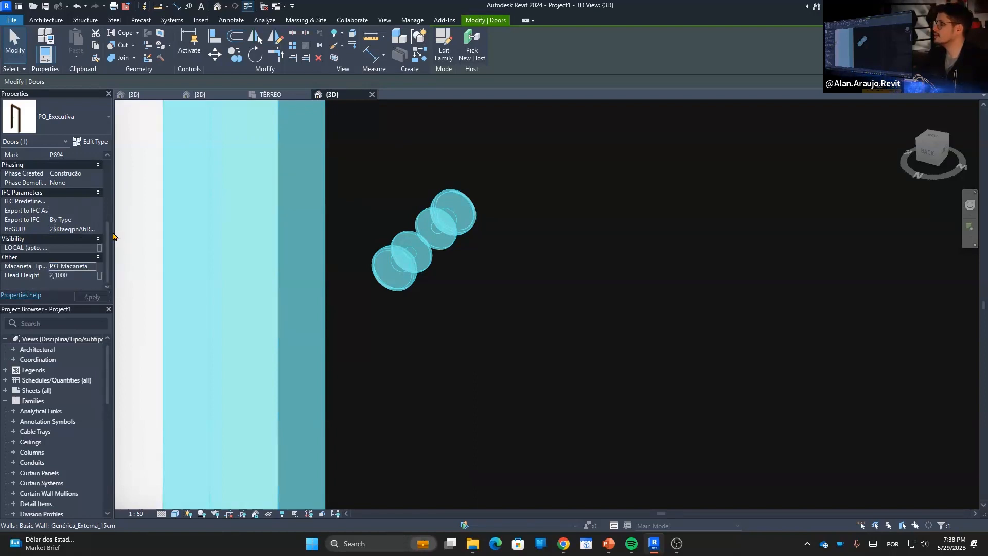
{"action": "left_click_drag", "start_coordinate": [114, 238], "coordinate": [197, 240]}
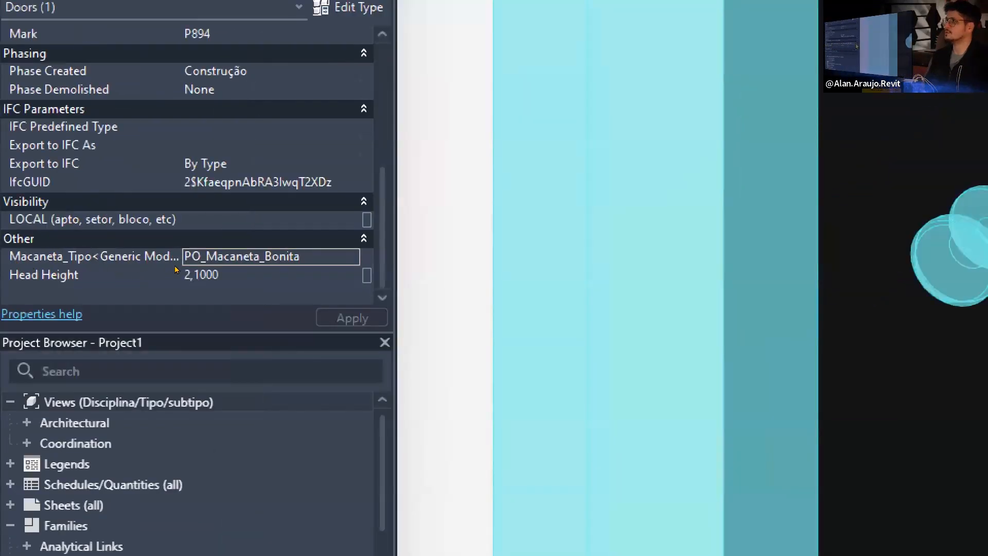
{"action": "left_click", "coordinate": [175, 266]}
{"action": "key", "text": "Down"}
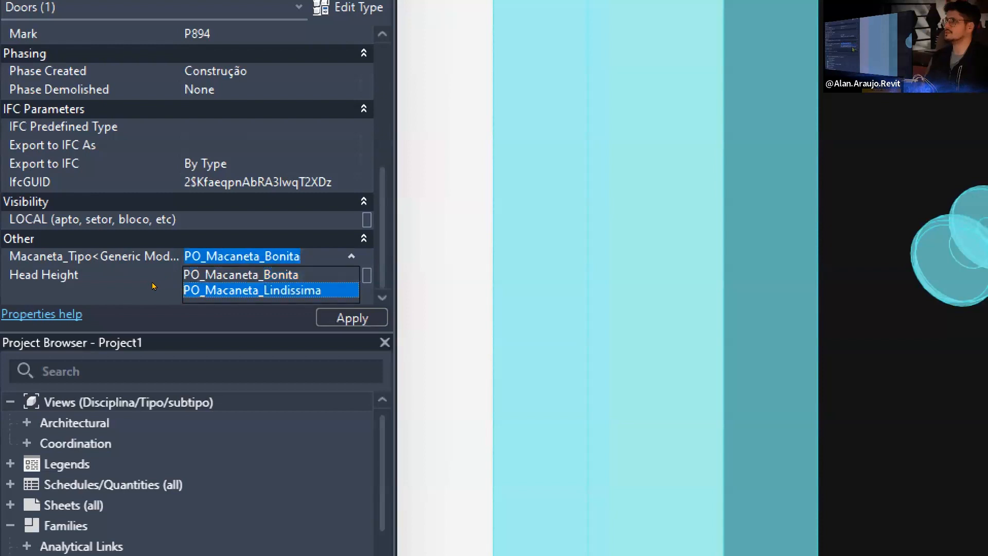
{"action": "key", "text": "Return"}
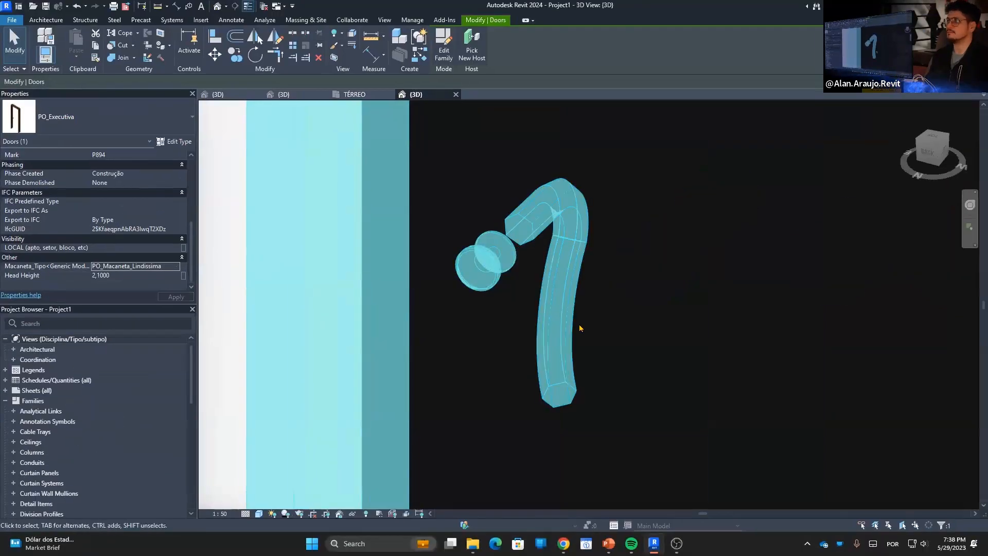
Open the PO_Executiva door family for editing and label the handle on the other door face with the Macaneta_Tipo parameter.
{"action": "middle_click_drag", "start_coordinate": [652, 396], "coordinate": [617, 360], "text": "shift"}
{"action": "scroll", "coordinate": [590, 367], "scroll_direction": "down", "scroll_amount": 3}
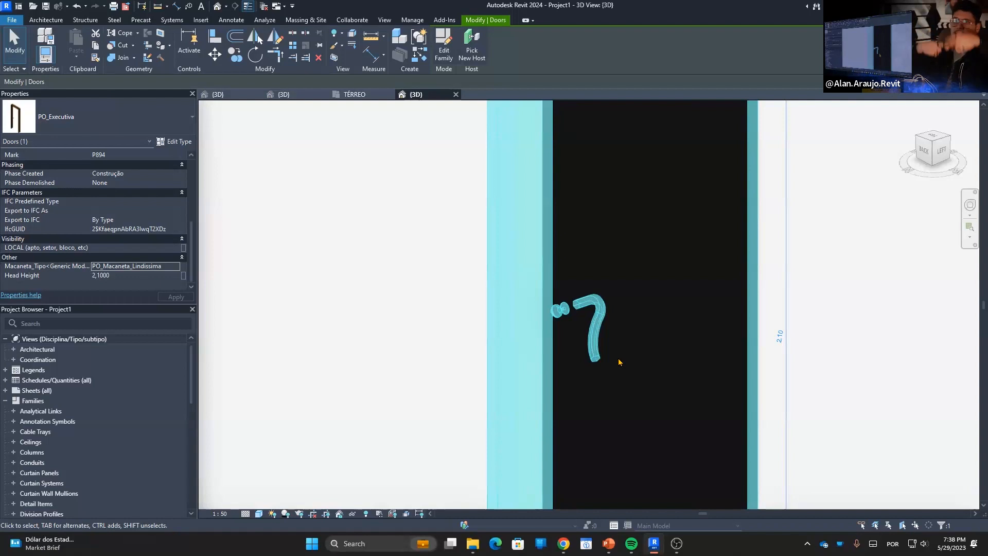
{"action": "double_click", "coordinate": [546, 284]}
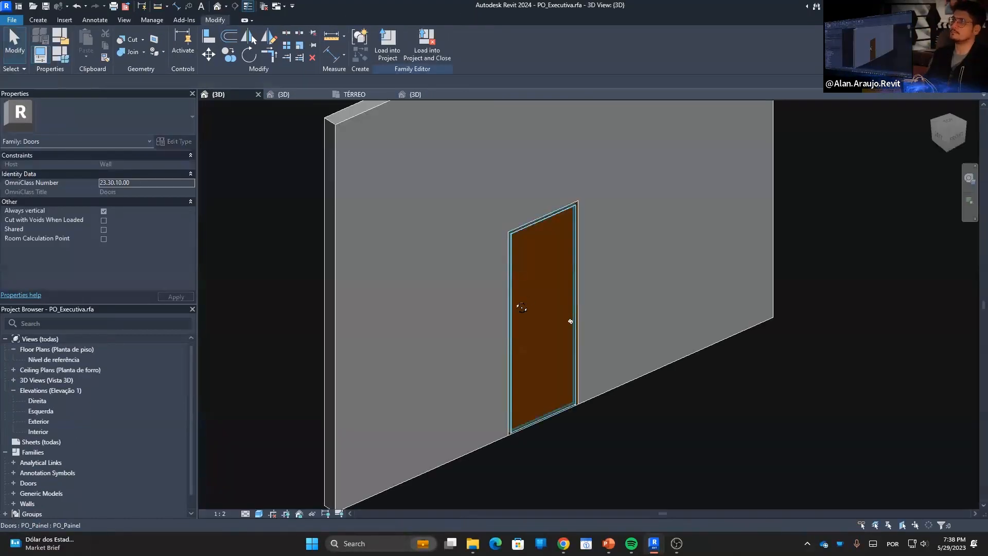
{"action": "scroll", "coordinate": [575, 332], "scroll_direction": "up", "scroll_amount": 4}
{"action": "scroll", "coordinate": [566, 330], "scroll_direction": "up", "scroll_amount": 5}
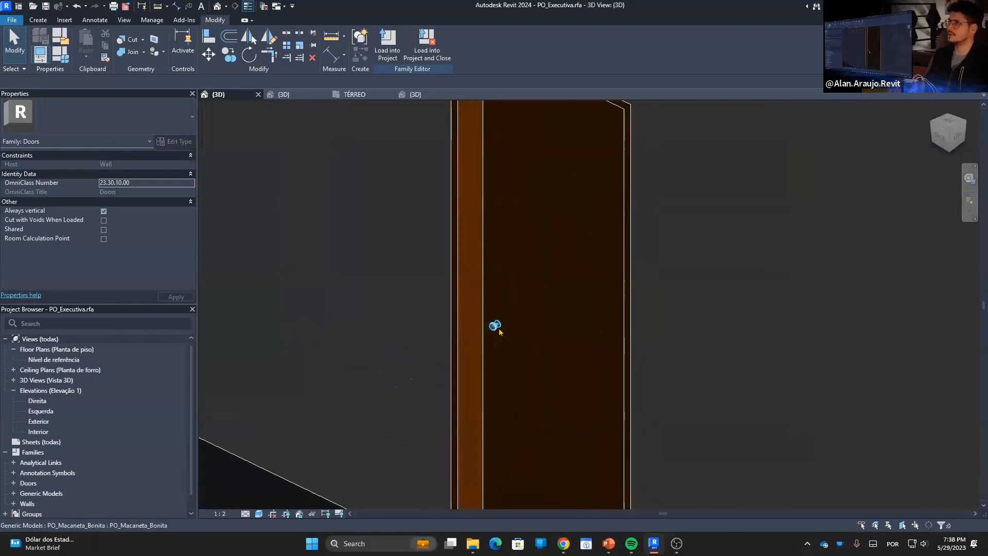
{"action": "left_click", "coordinate": [496, 326]}
{"action": "scroll", "coordinate": [474, 328], "scroll_direction": "up", "scroll_amount": 3}
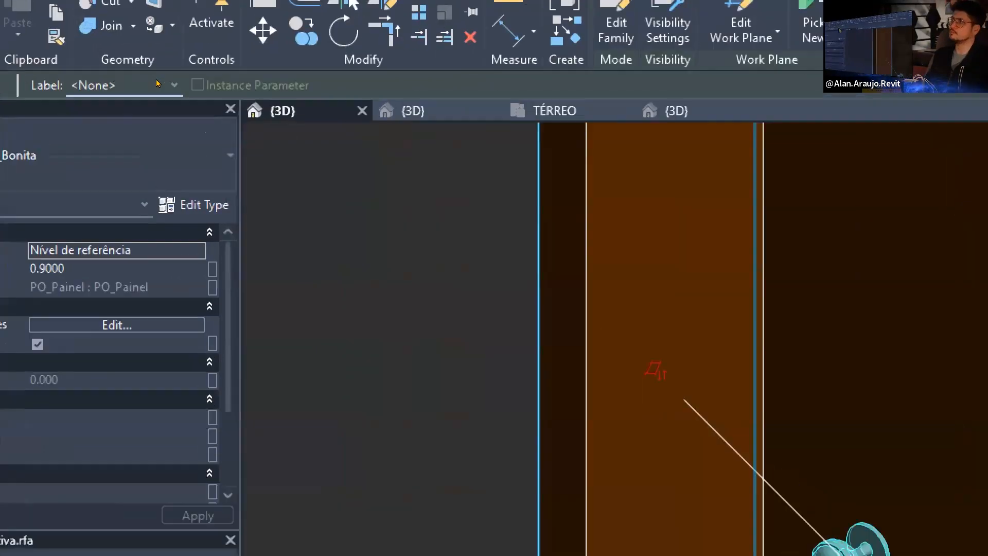
{"action": "left_click", "coordinate": [157, 82]}
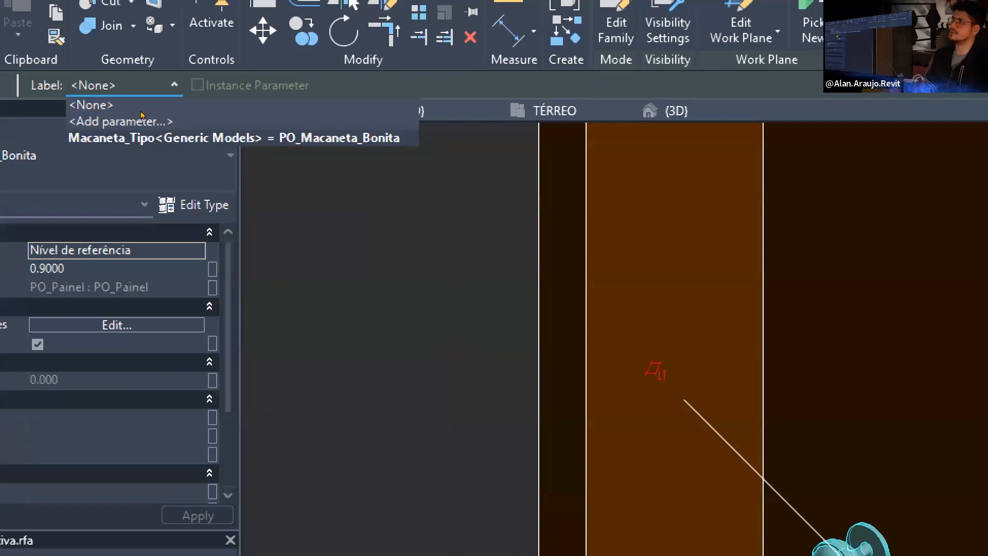
{"action": "left_click", "coordinate": [144, 137]}
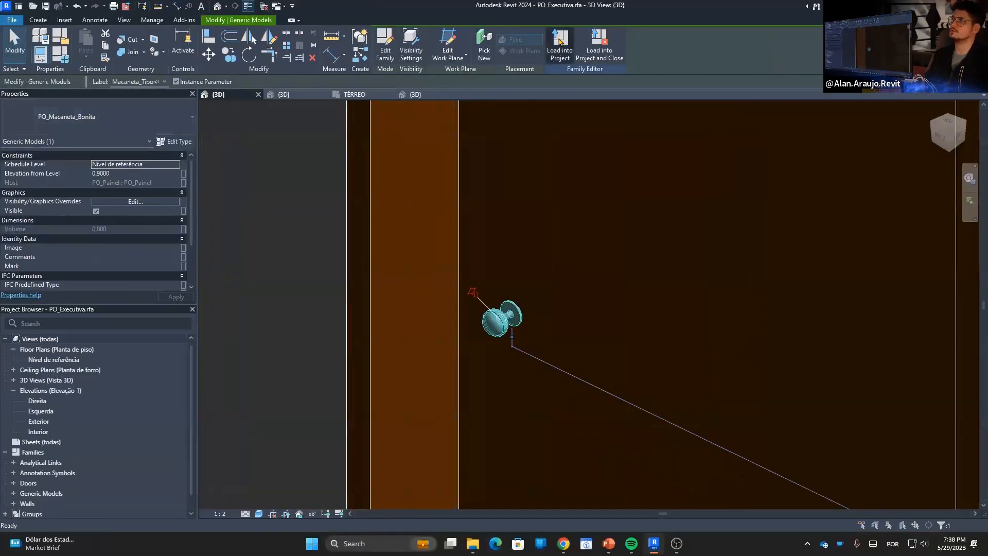
Load the edited PO_Executiva door family into Project1.
{"action": "left_click", "coordinate": [558, 35]}
{"action": "left_click", "coordinate": [468, 347]}
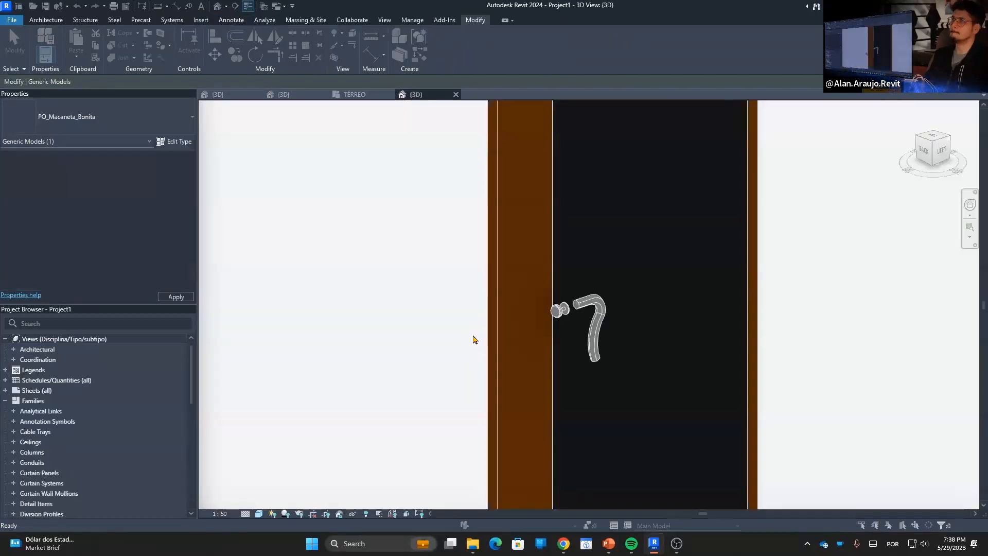
{"action": "left_click", "coordinate": [556, 265]}
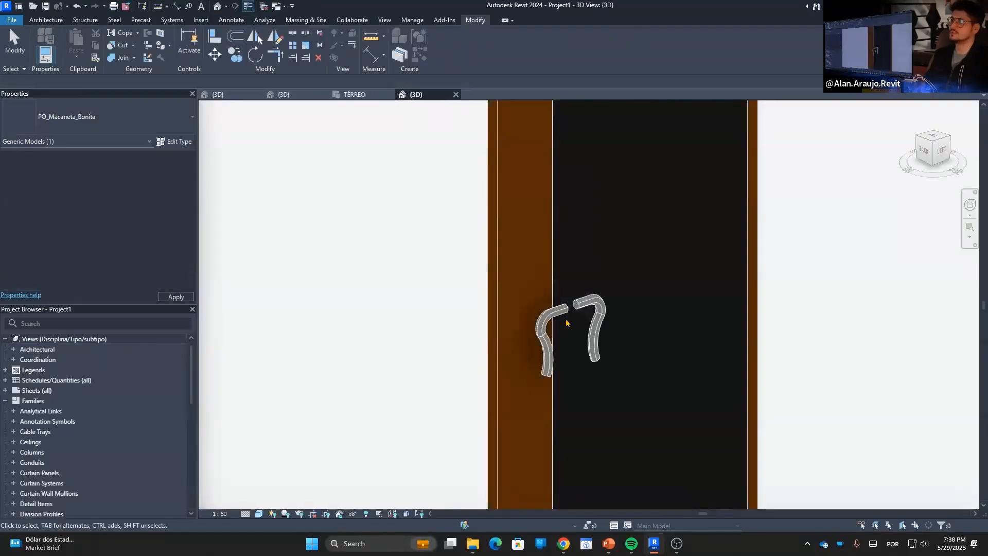
Set the door's Macaneta_Tipo parameter to PO_Macaneta_Bonita for both handles.
{"action": "left_click", "coordinate": [566, 319]}
{"action": "scroll", "coordinate": [114, 265], "scroll_direction": "down", "scroll_amount": 5}
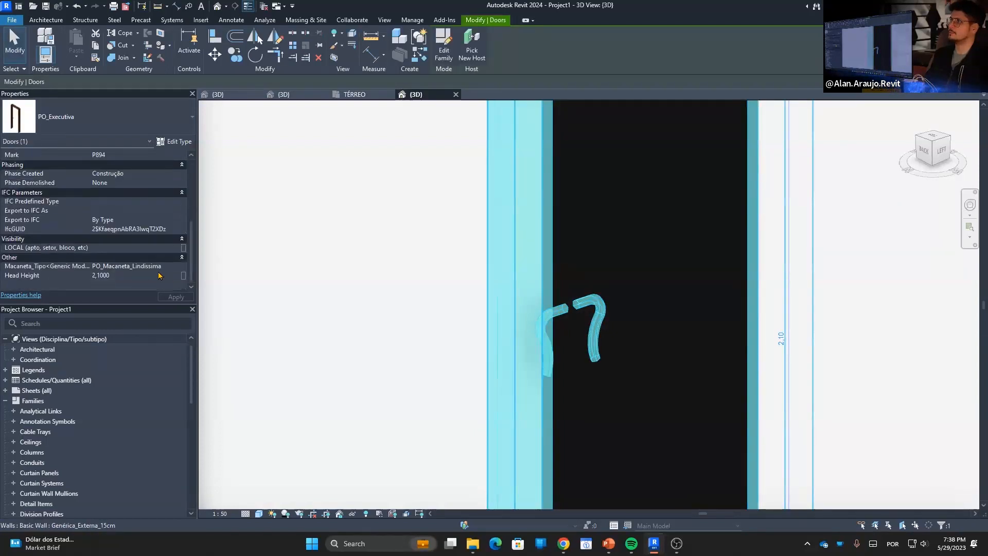
{"action": "left_click", "coordinate": [137, 266]}
{"action": "left_click", "coordinate": [141, 279]}
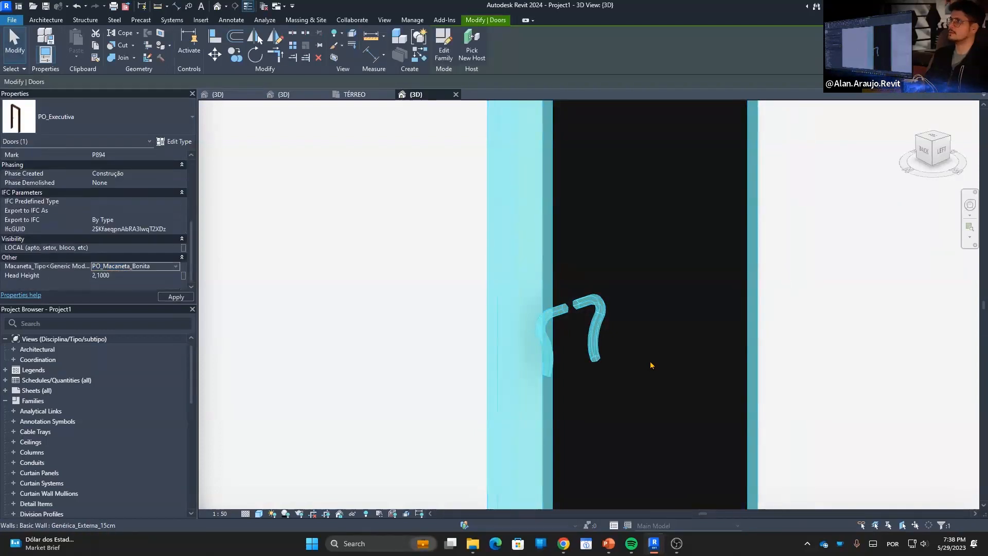
{"action": "left_click", "coordinate": [652, 364]}
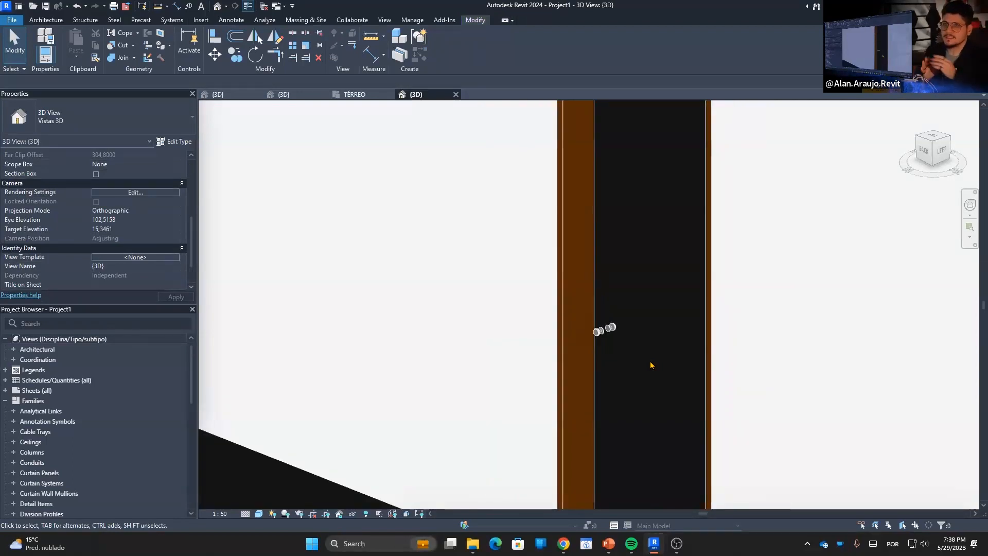
Examine the door and its handles from the front, and check its handle type parameter.
{"action": "scroll", "coordinate": [650, 365], "scroll_direction": "down", "scroll_amount": 6}
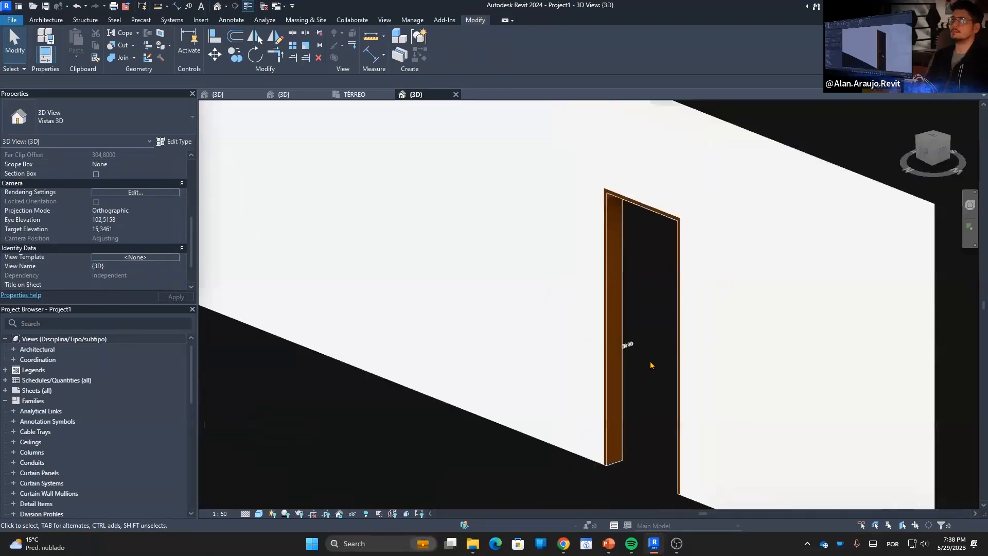
{"action": "middle_click_drag", "start_coordinate": [677, 366], "coordinate": [699, 348], "text": "shift"}
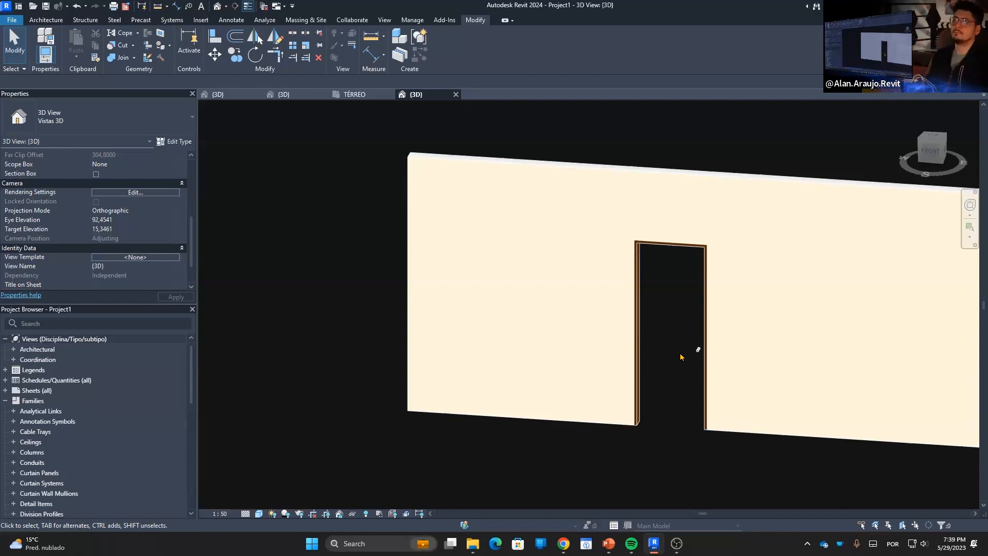
{"action": "scroll", "coordinate": [680, 353], "scroll_direction": "up", "scroll_amount": 5}
{"action": "left_click", "coordinate": [730, 380]}
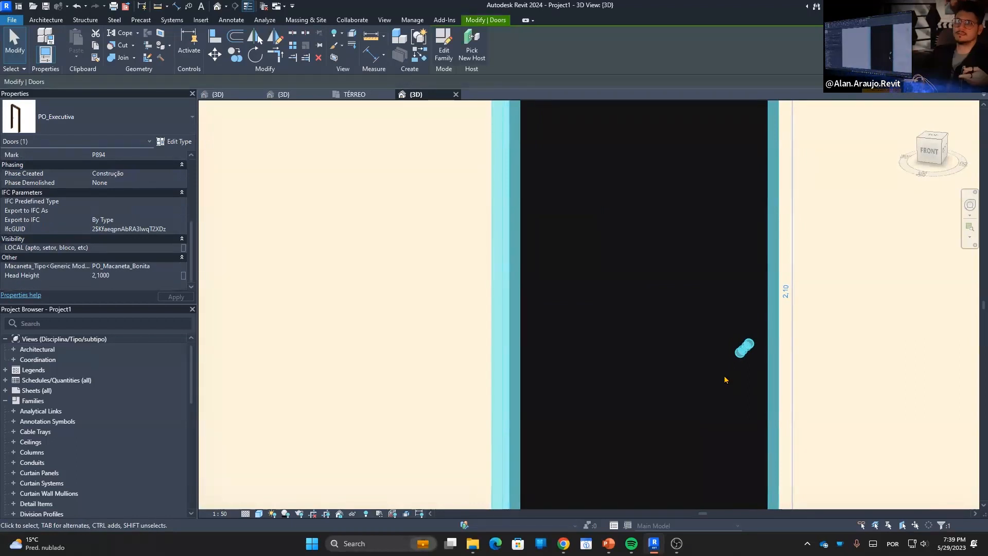
{"action": "left_click", "coordinate": [149, 266]}
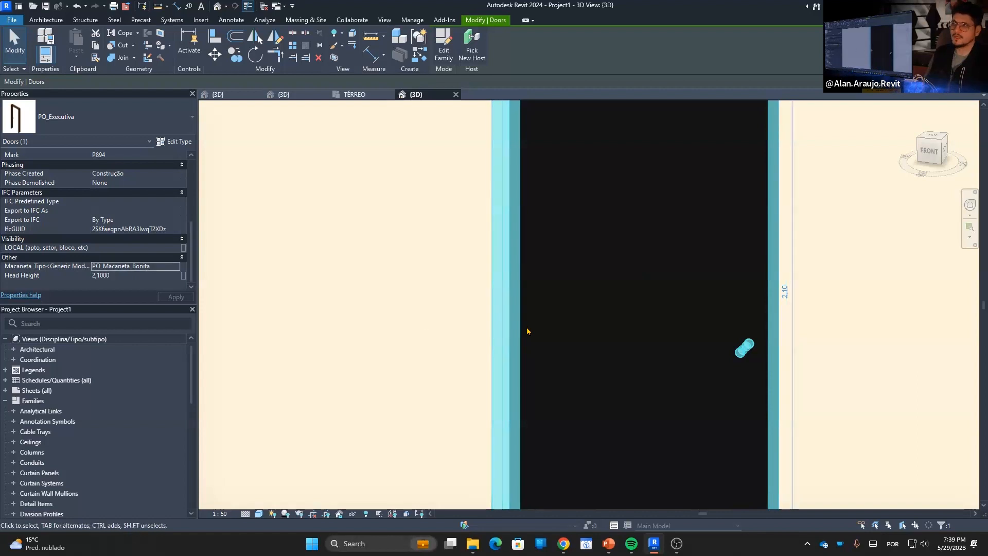
Open the TÉRREO floor plan and examine the PO_Executiva door's jamb and leaf where they meet the wall.
{"action": "scroll", "coordinate": [512, 304], "scroll_direction": "down", "scroll_amount": 4}
{"action": "double_click", "coordinate": [42, 351]}
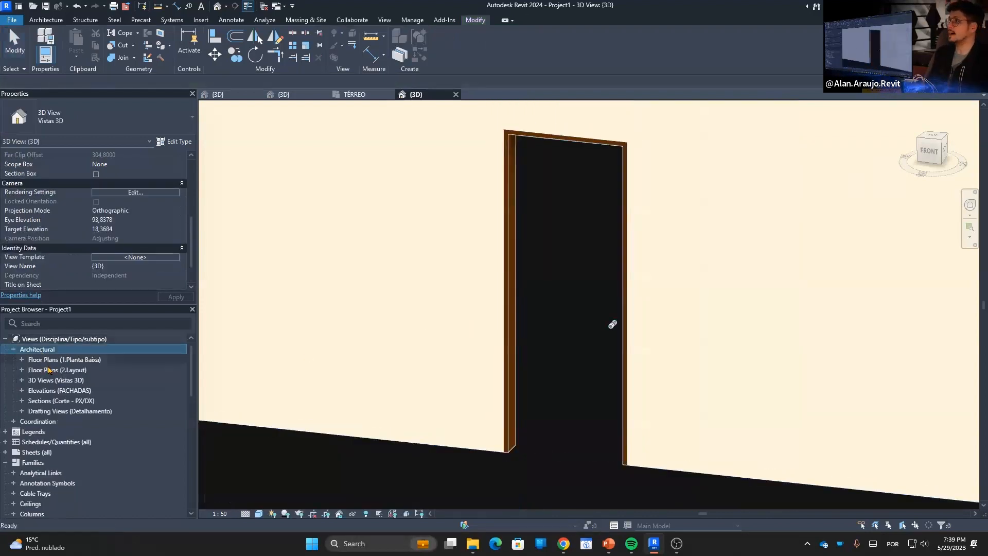
{"action": "double_click", "coordinate": [51, 362]}
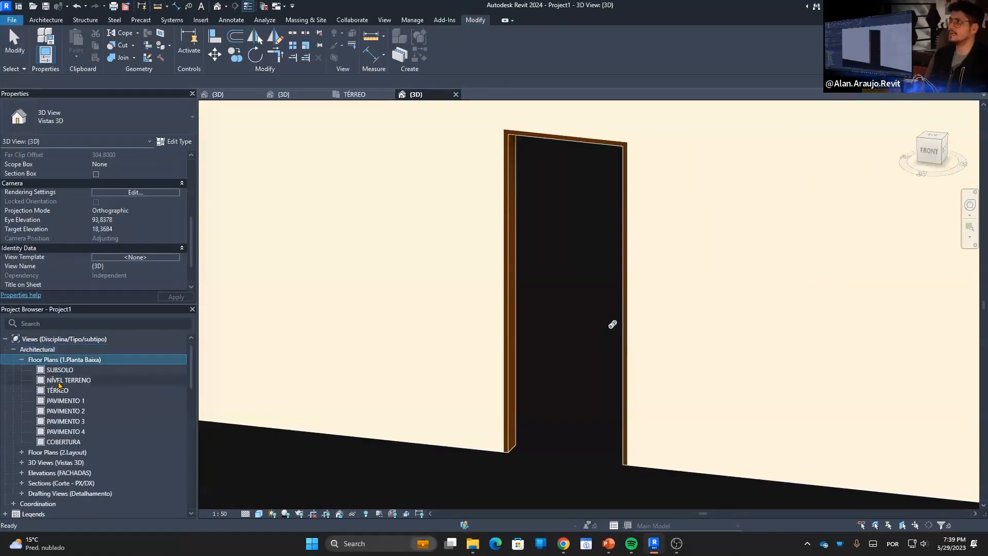
{"action": "double_click", "coordinate": [59, 392]}
{"action": "left_click", "coordinate": [566, 376]}
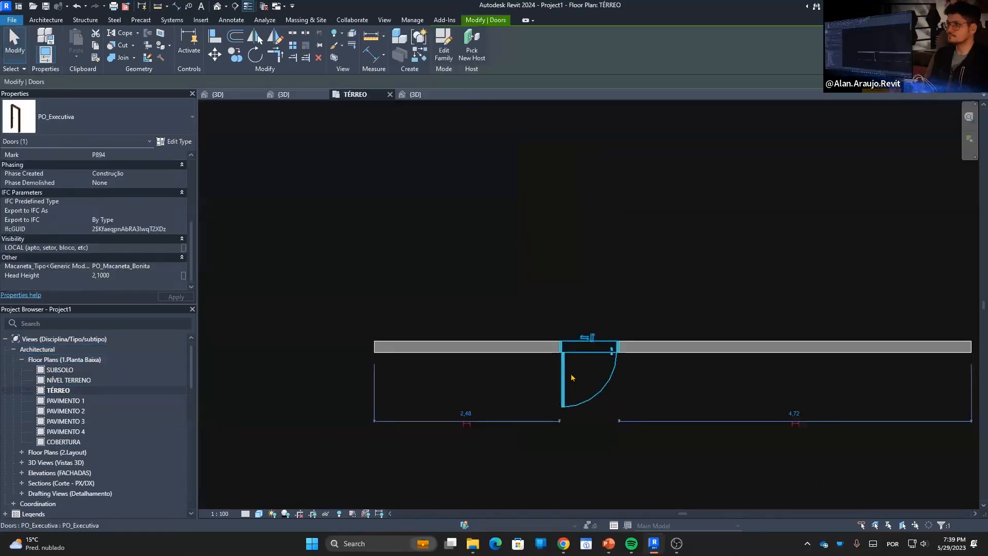
{"action": "scroll", "coordinate": [566, 355], "scroll_direction": "up", "scroll_amount": 10}
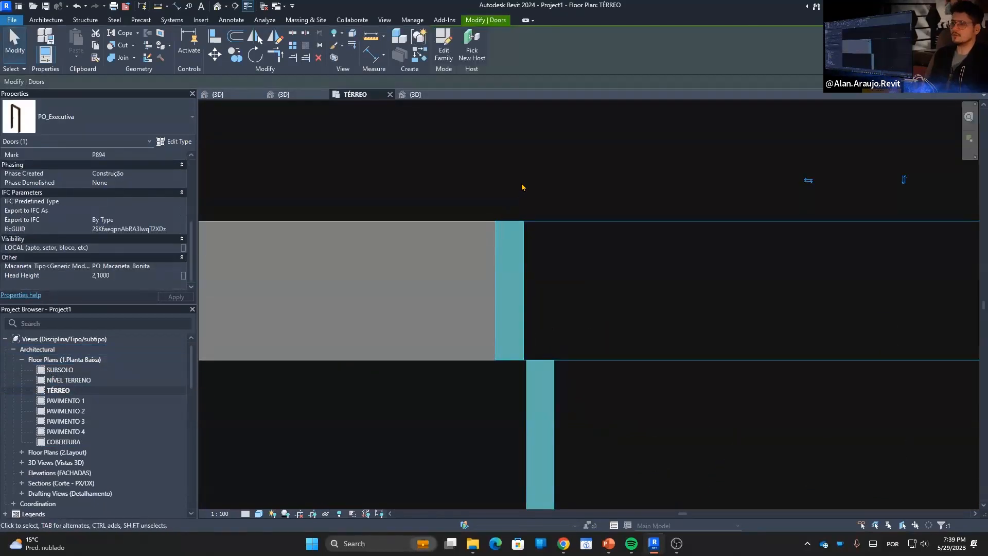
{"action": "left_click", "coordinate": [496, 185]}
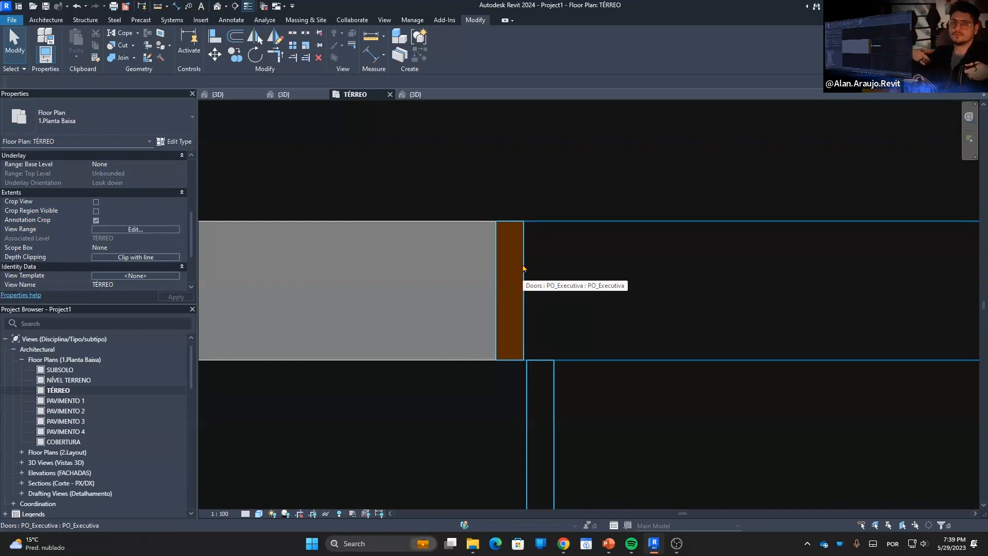
{"action": "scroll", "coordinate": [546, 296], "scroll_direction": "down", "scroll_amount": 2}
{"action": "middle_click_drag", "start_coordinate": [546, 296], "coordinate": [540, 326]}
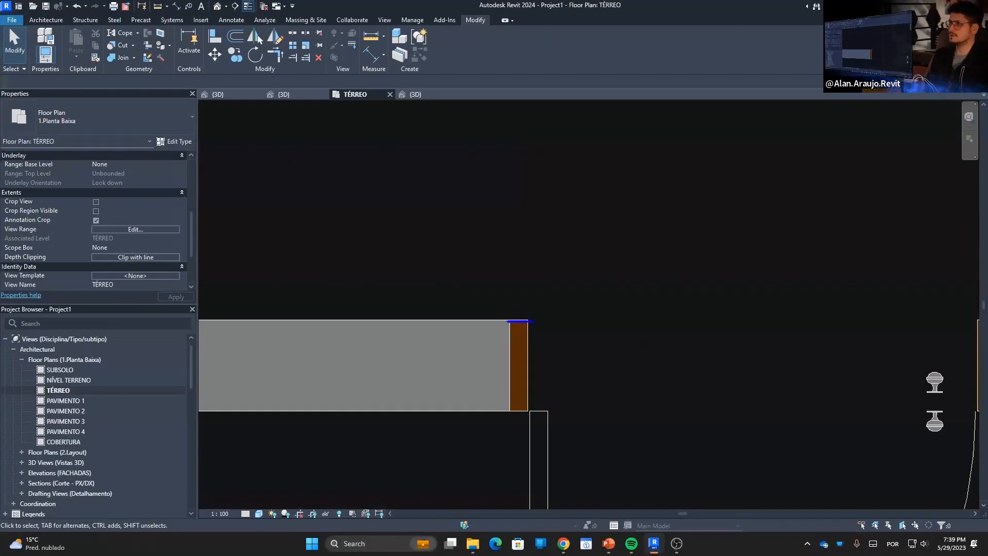
{"action": "mouse_move", "coordinate": [558, 404]}
{"action": "left_mouse_down"}
{"action": "mouse_move", "coordinate": [514, 412]}
{"action": "mouse_move", "coordinate": [509, 306]}
{"action": "left_mouse_up"}
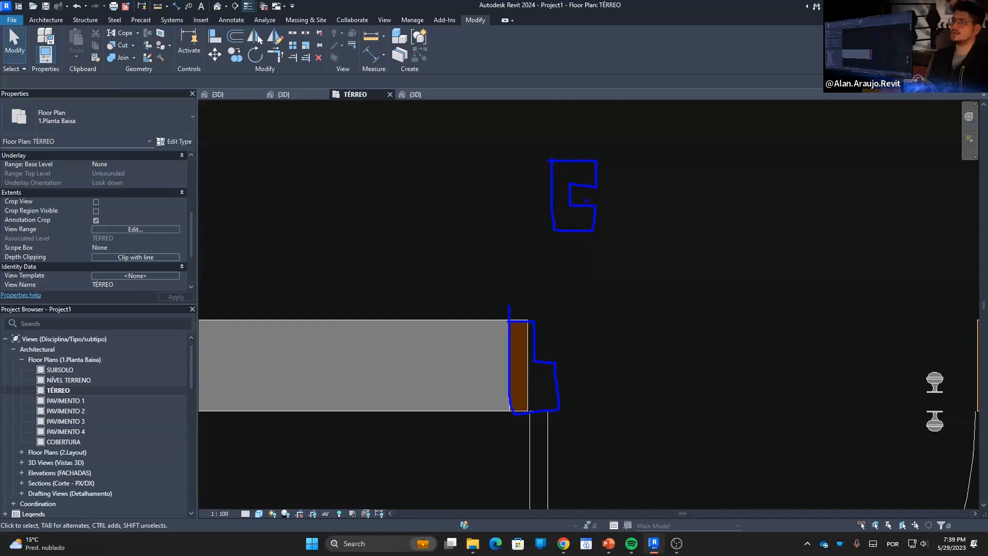
{"action": "mouse_move", "coordinate": [573, 202]}
{"action": "left_mouse_down"}
{"action": "mouse_move", "coordinate": [896, 173]}
{"action": "mouse_move", "coordinate": [920, 190]}
{"action": "left_mouse_up"}
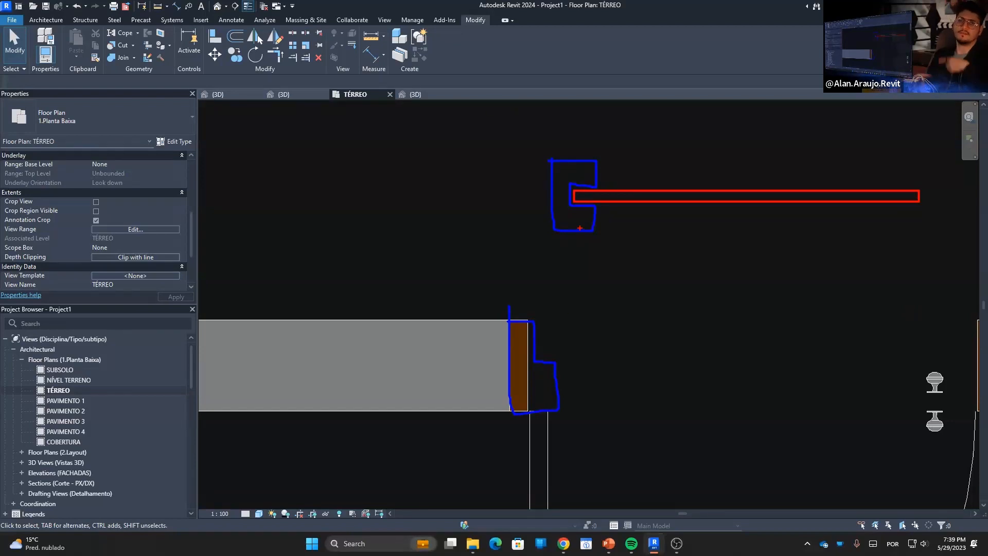
{"action": "mouse_move", "coordinate": [535, 290]}
{"action": "left_mouse_down"}
{"action": "mouse_move", "coordinate": [540, 362]}
{"action": "mouse_move", "coordinate": [517, 326]}
{"action": "left_mouse_up"}
{"action": "key", "text": "Escape"}
Return to the 3D view and examine the door frame and handles from an angled viewpoint.
{"action": "left_click", "coordinate": [216, 6]}
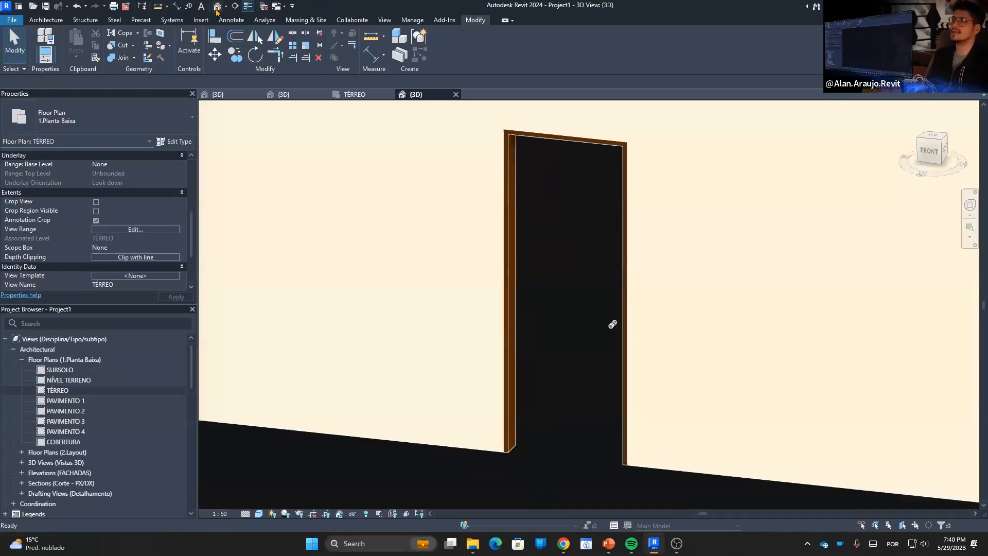
{"action": "scroll", "coordinate": [600, 357], "scroll_direction": "down", "scroll_amount": 10}
{"action": "left_click", "coordinate": [606, 341]}
{"action": "middle_click_drag", "start_coordinate": [606, 340], "coordinate": [580, 389], "text": "shift"}
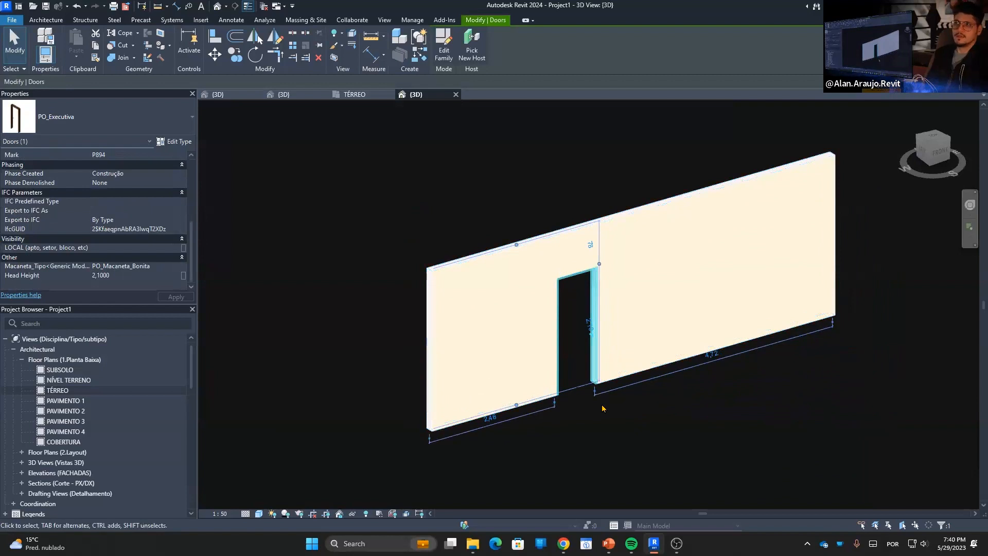
{"action": "scroll", "coordinate": [579, 389], "scroll_direction": "up", "scroll_amount": 5}
{"action": "middle_click_drag", "start_coordinate": [580, 278], "coordinate": [633, 408]}
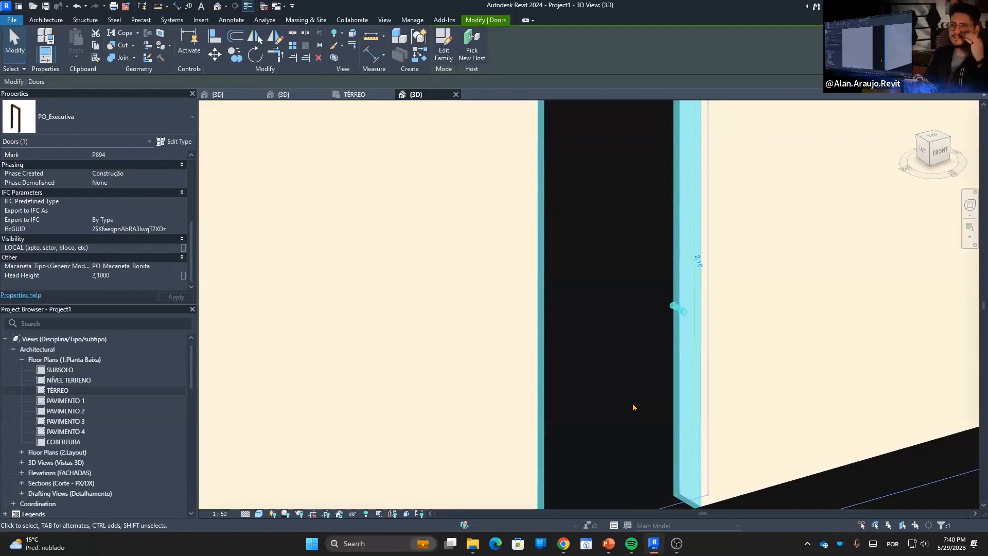
{"action": "scroll", "coordinate": [632, 407], "scroll_direction": "down", "scroll_amount": 4}
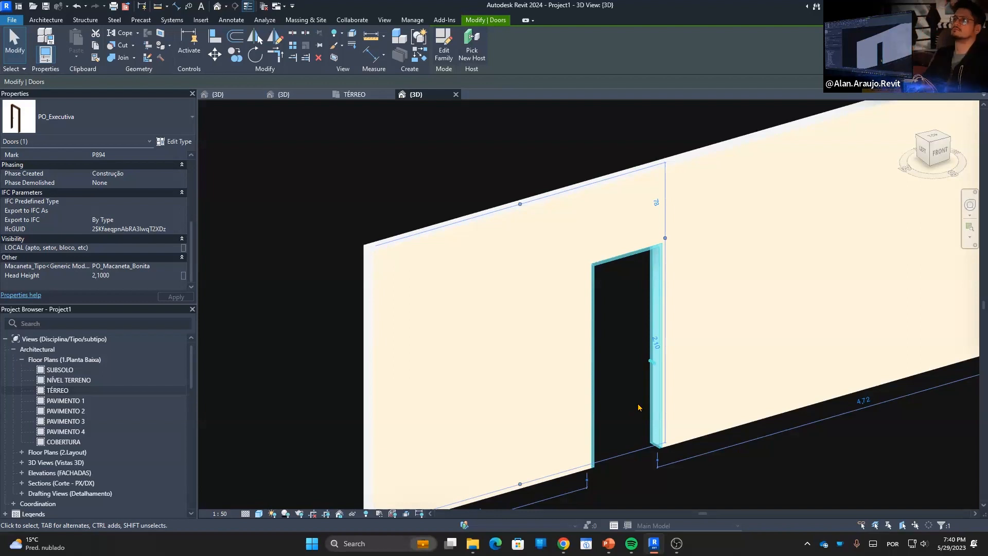
{"action": "middle_click_drag", "start_coordinate": [811, 425], "coordinate": [736, 380]}
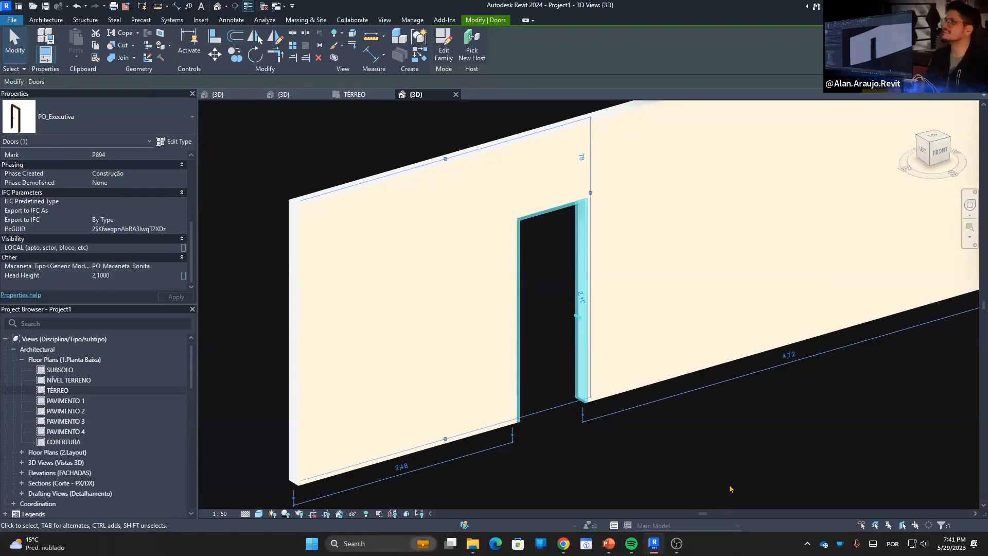
{"action": "left_click", "coordinate": [570, 423]}
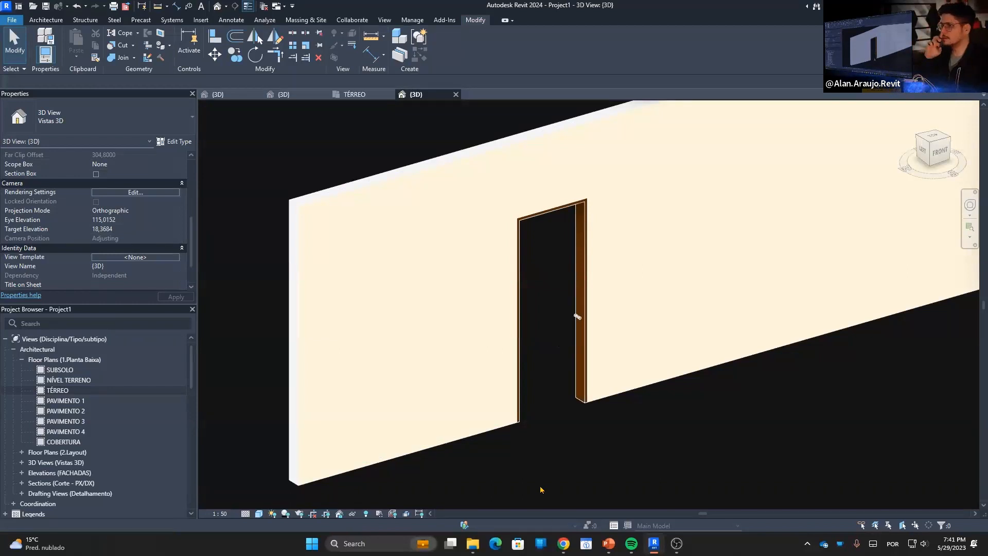
Switch to Chrome and search the web for "formulas familias revit" in a new tab, with the window maximized.
{"action": "mouse_move", "coordinate": [563, 543]}
{"action": "left_click", "coordinate": [562, 507]}
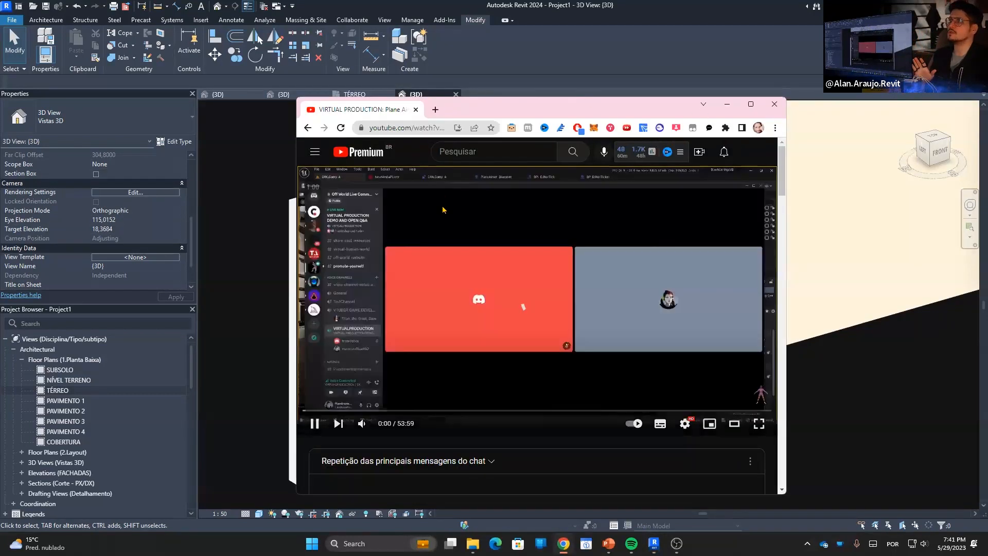
{"action": "left_click", "coordinate": [434, 109]}
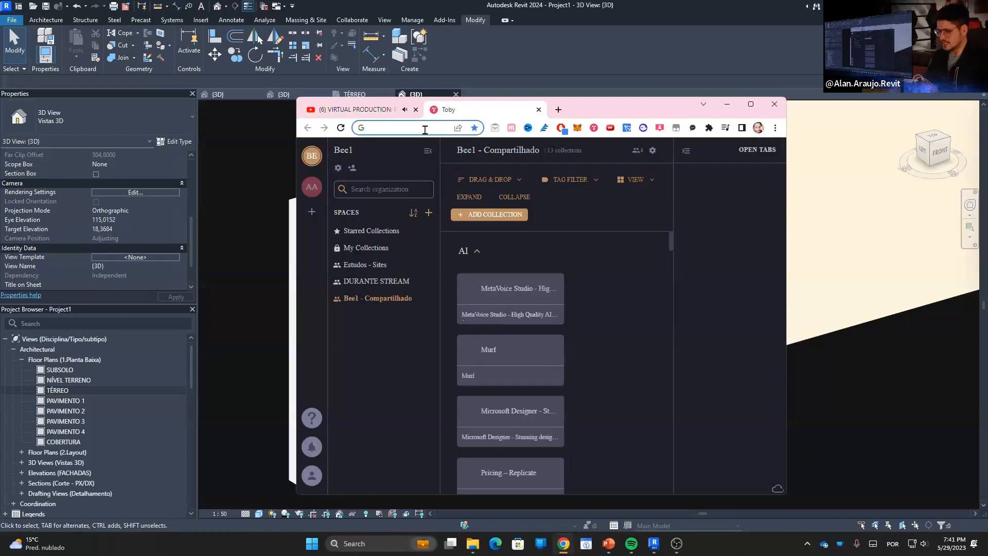
{"action": "type", "text": "formulas fami"}
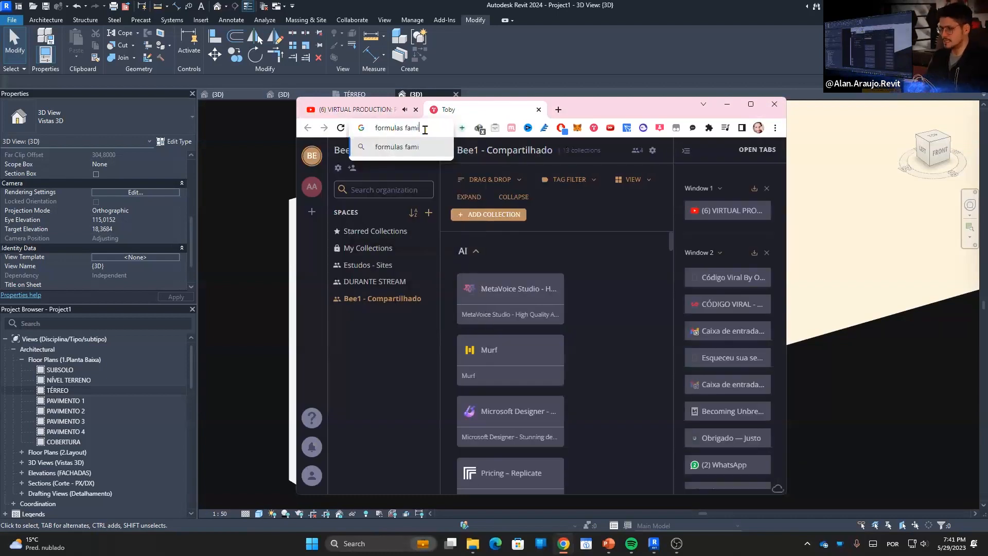
{"action": "type", "text": "lias revi"}
{"action": "key", "text": "Return"}
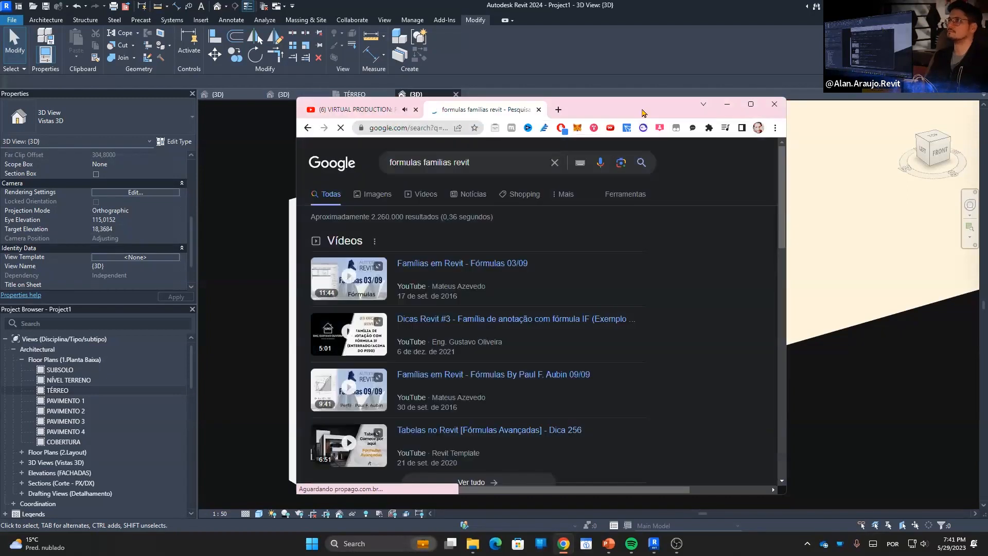
{"action": "double_click", "coordinate": [647, 117]}
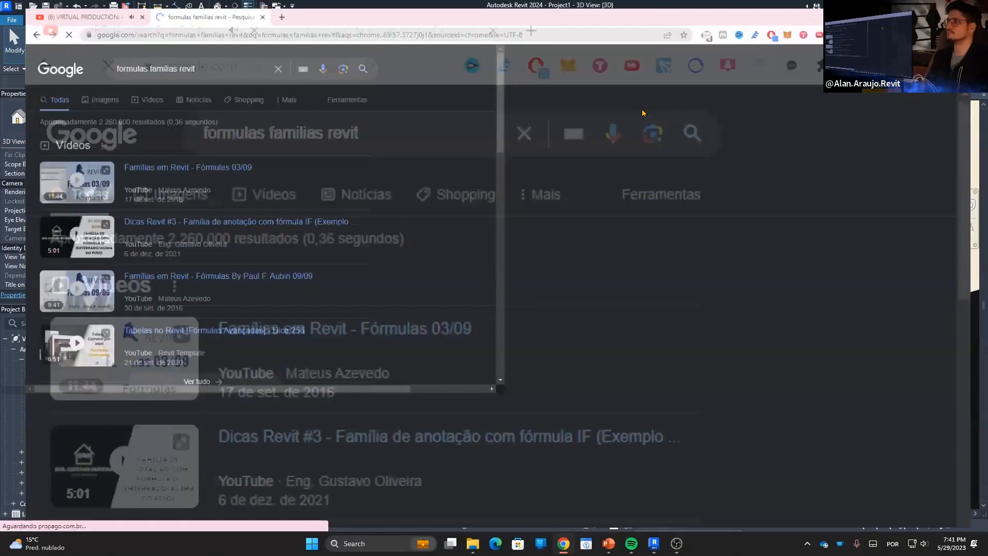
Open the "Revit: Famílias paramétricas" PDF and the Autodesk help article on using formulas in the family editor from the search results.
{"action": "scroll", "coordinate": [245, 330], "scroll_direction": "down", "scroll_amount": 4}
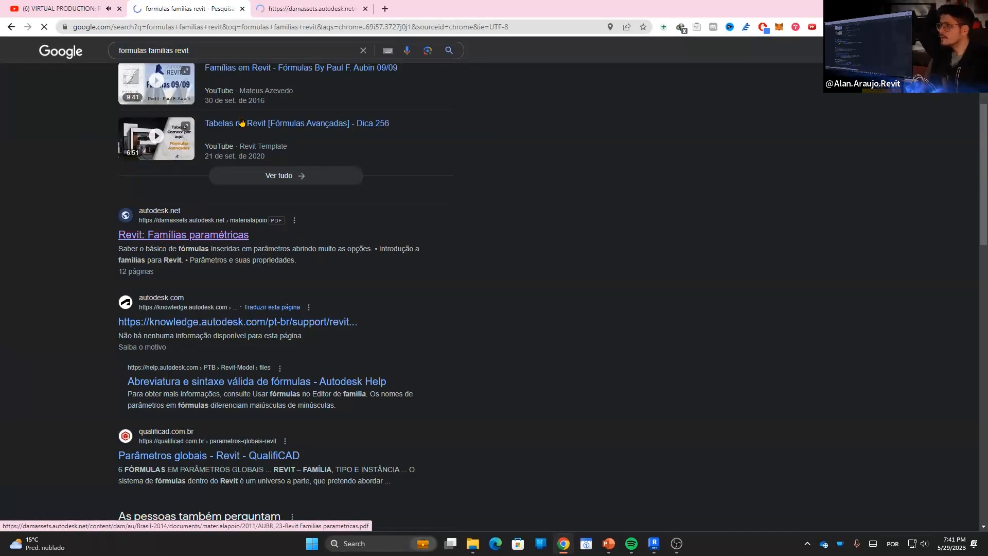
{"action": "left_click", "coordinate": [280, 7]}
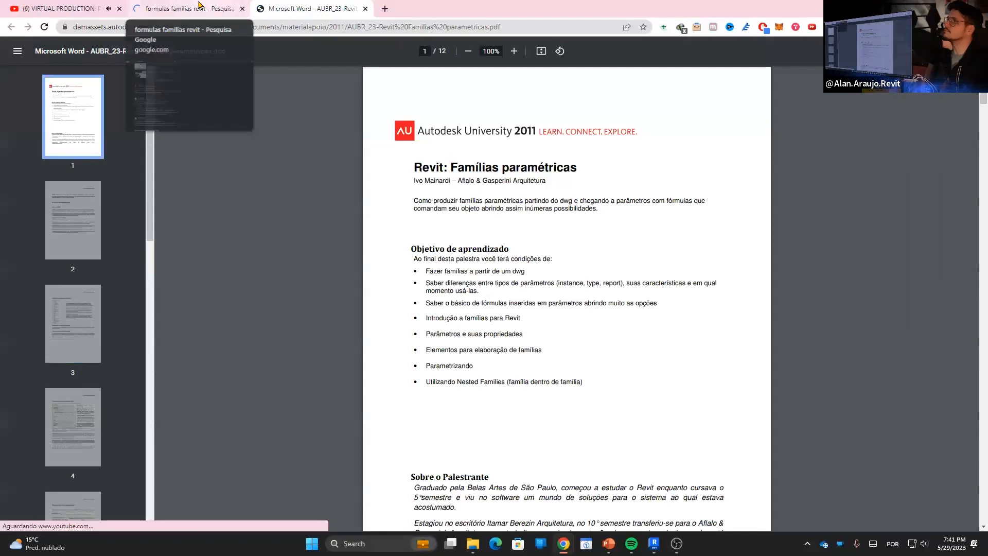
{"action": "left_click", "coordinate": [211, 7]}
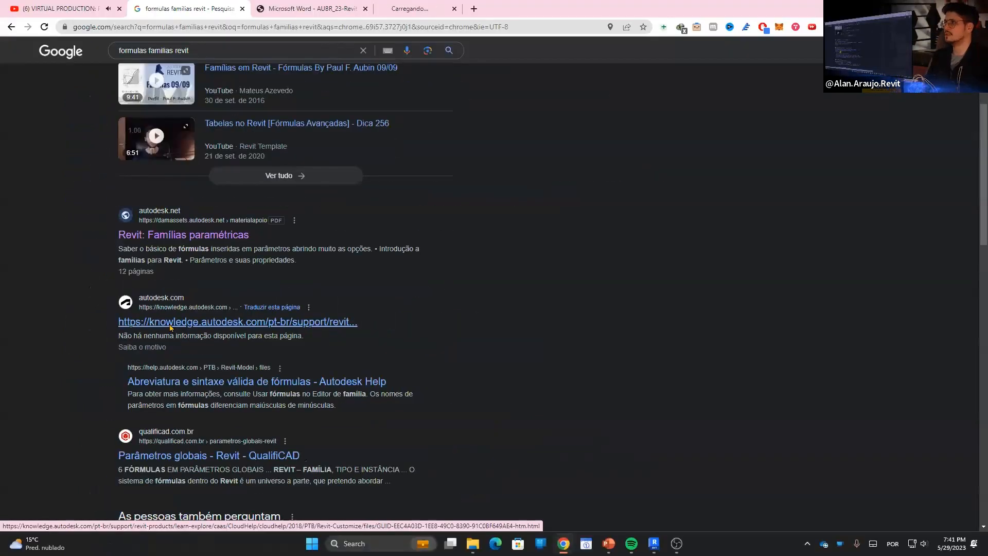
{"action": "left_click", "coordinate": [426, 5]}
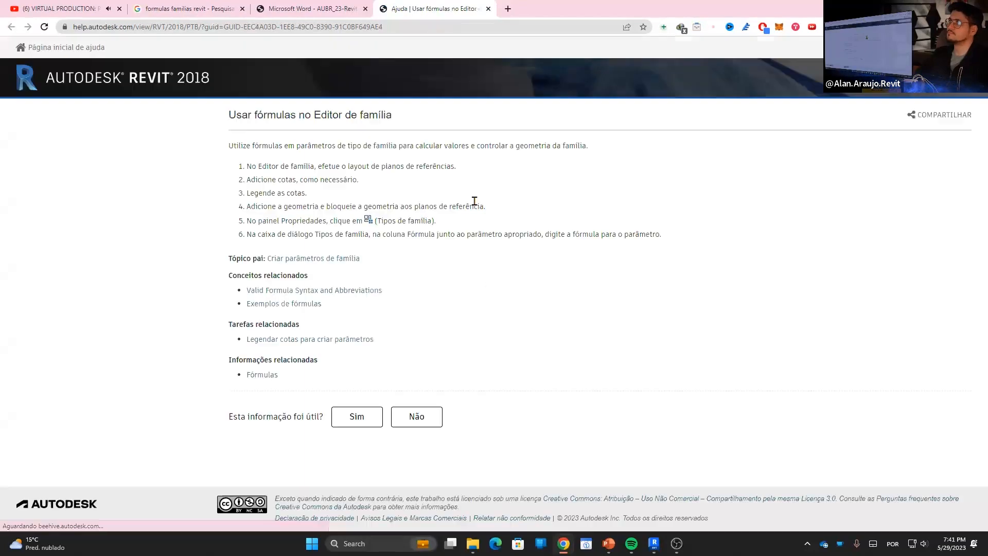
{"action": "left_click_drag", "start_coordinate": [291, 114], "coordinate": [327, 118]}
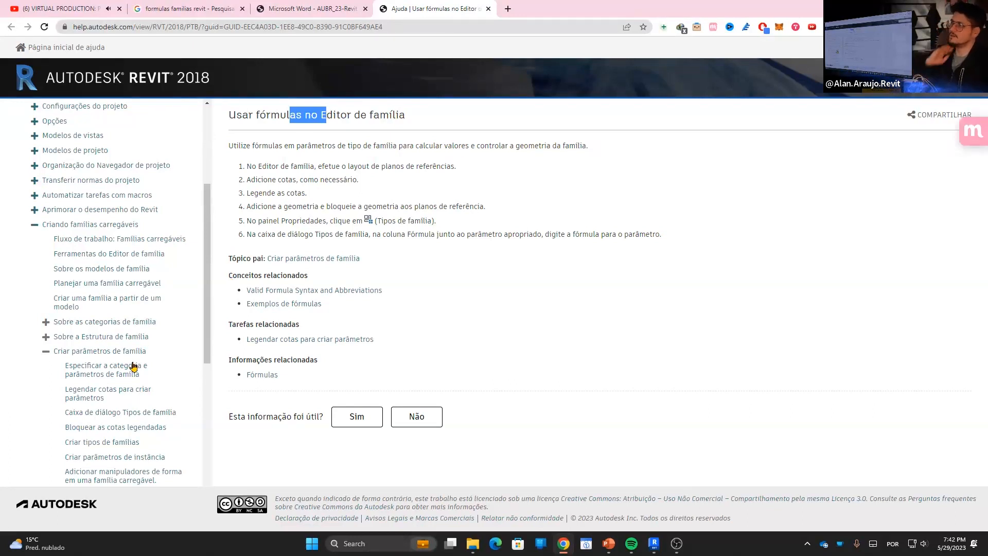
{"action": "scroll", "coordinate": [114, 443], "scroll_direction": "down", "scroll_amount": 3}
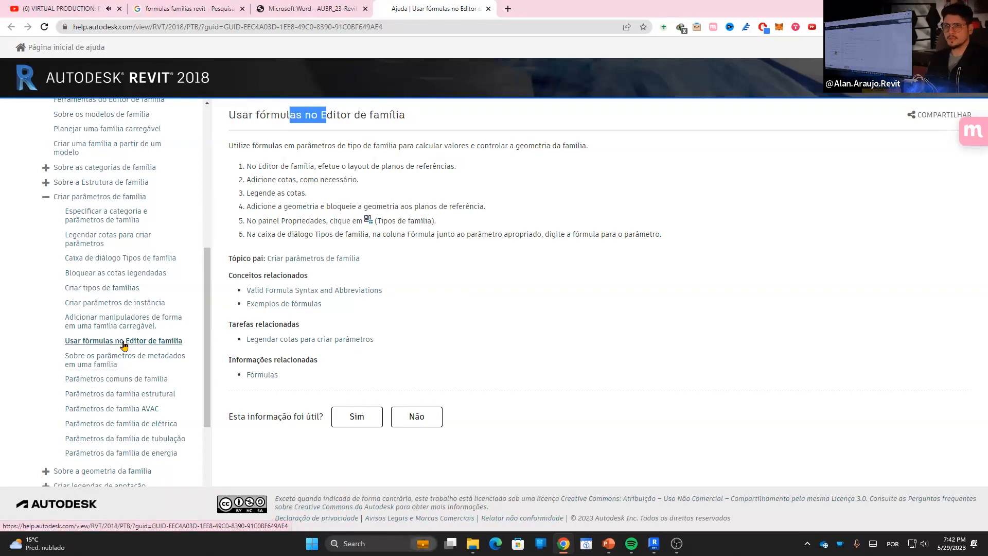
Pause the YouTube video playing in the other tab and return to the Autodesk help article.
{"action": "left_click", "coordinate": [56, 9]}
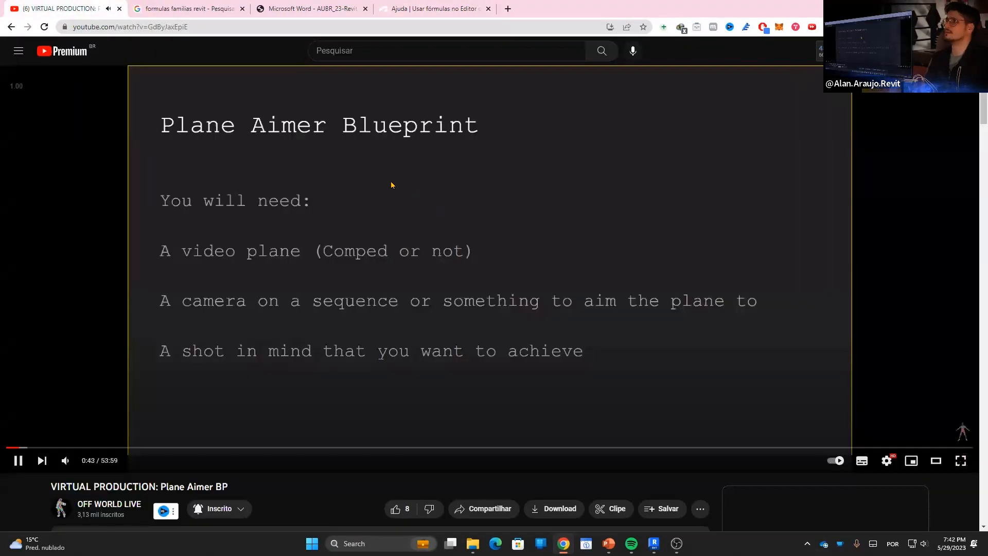
{"action": "left_click", "coordinate": [391, 185]}
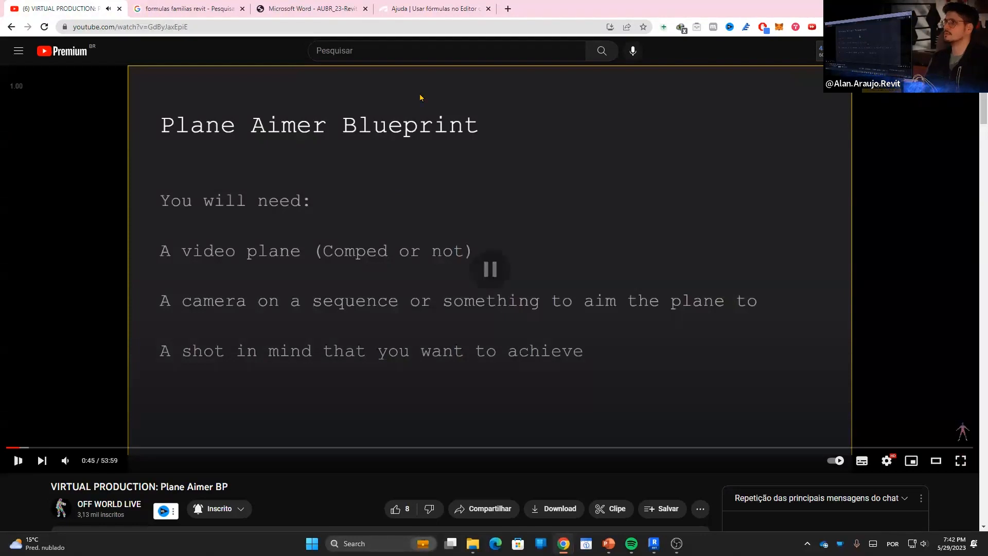
{"action": "left_click", "coordinate": [453, 8]}
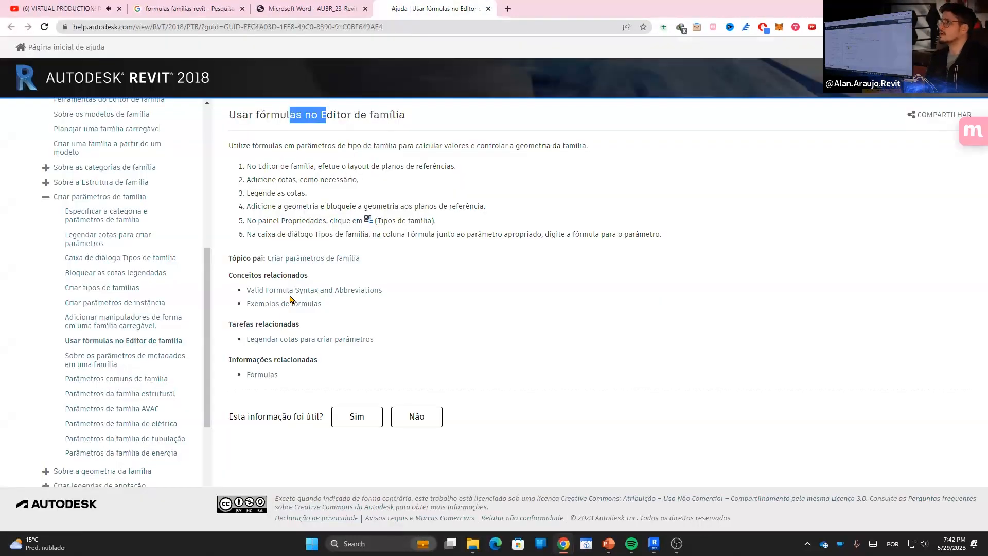
Open the help topic "Parâmetros comuns de família" and read through its table of parameter types.
{"action": "scroll", "coordinate": [109, 309], "scroll_direction": "down", "scroll_amount": 1}
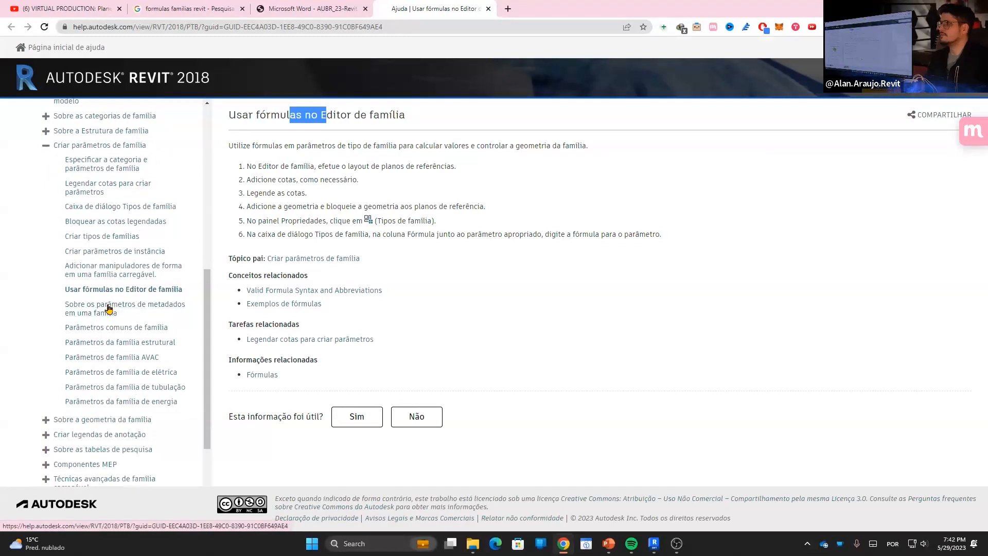
{"action": "left_click", "coordinate": [108, 309]}
{"action": "left_click", "coordinate": [102, 329]}
{"action": "scroll", "coordinate": [121, 345], "scroll_direction": "down", "scroll_amount": 3}
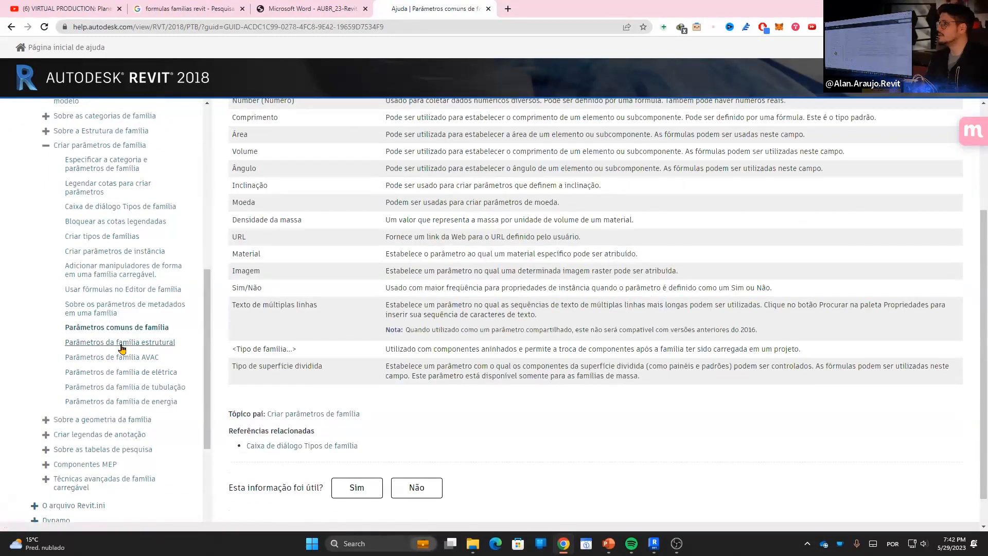
Go back to "Usar fórmulas no Editor de família", open "Valid Formula Syntax and Abbreviations" and read its operators and formula examples.
{"action": "left_click", "coordinate": [135, 289]}
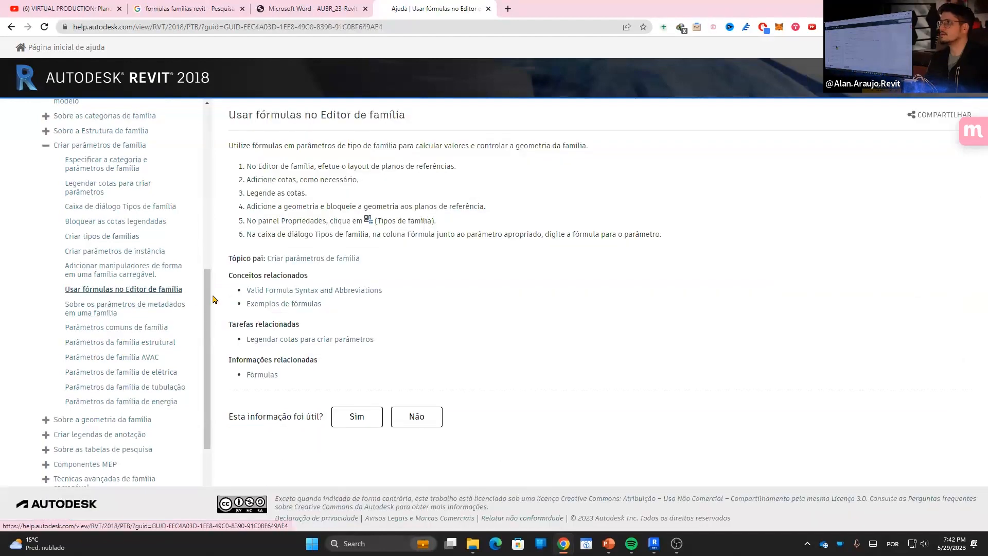
{"action": "left_click", "coordinate": [317, 291]}
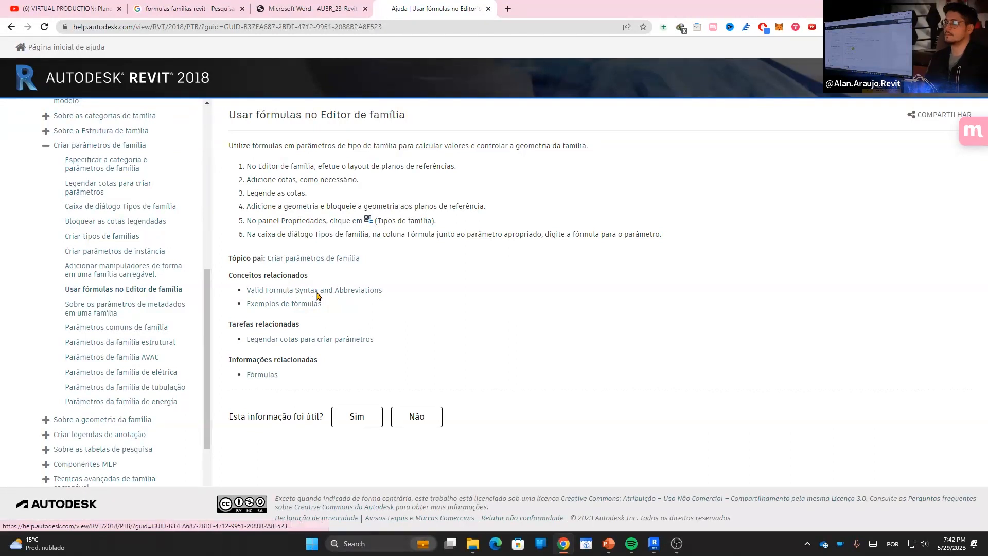
{"action": "scroll", "coordinate": [353, 359], "scroll_direction": "down", "scroll_amount": 4}
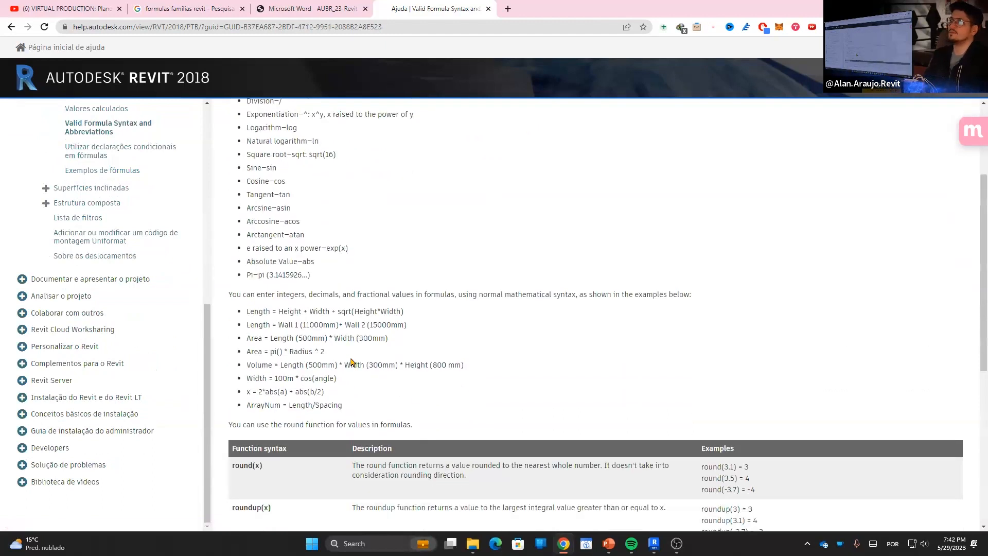
{"action": "scroll", "coordinate": [401, 308], "scroll_direction": "up", "scroll_amount": 1}
{"action": "scroll", "coordinate": [401, 308], "scroll_direction": "up", "scroll_amount": 3}
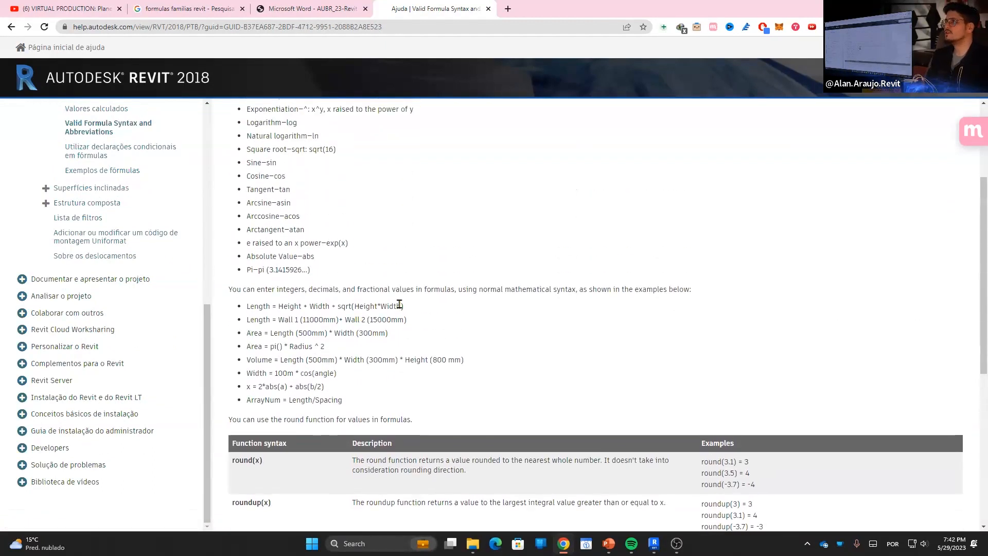
{"action": "scroll", "coordinate": [401, 308], "scroll_direction": "down", "scroll_amount": 8}
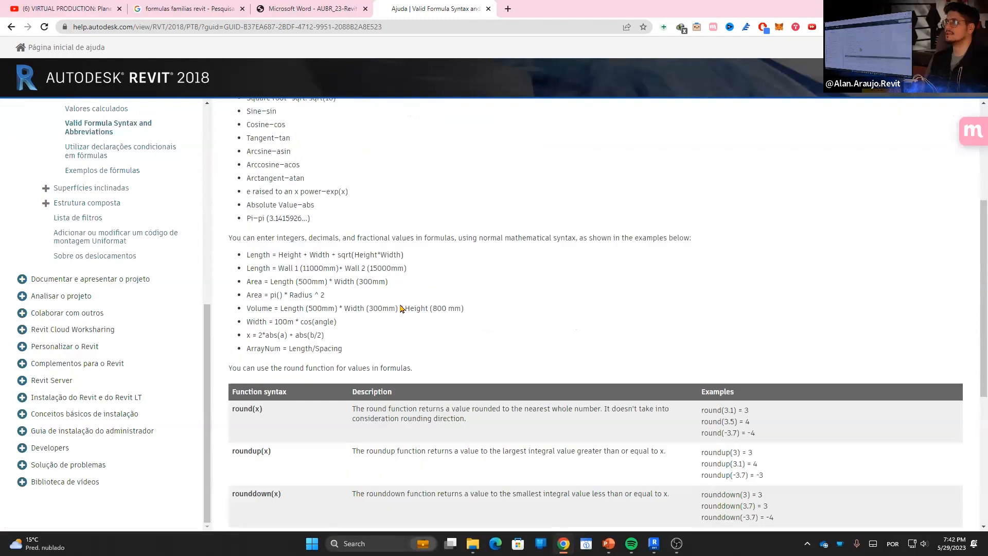
Open the help topic "Utilizar declarações condicionais em fórmulas" and examine its sample IF formulas.
{"action": "scroll", "coordinate": [409, 343], "scroll_direction": "up", "scroll_amount": 10}
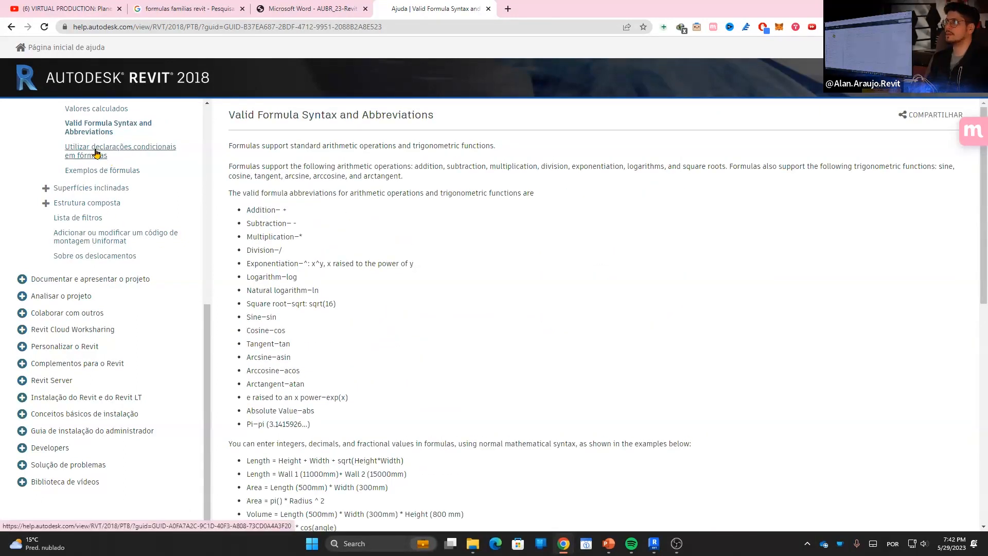
{"action": "left_click", "coordinate": [151, 159]}
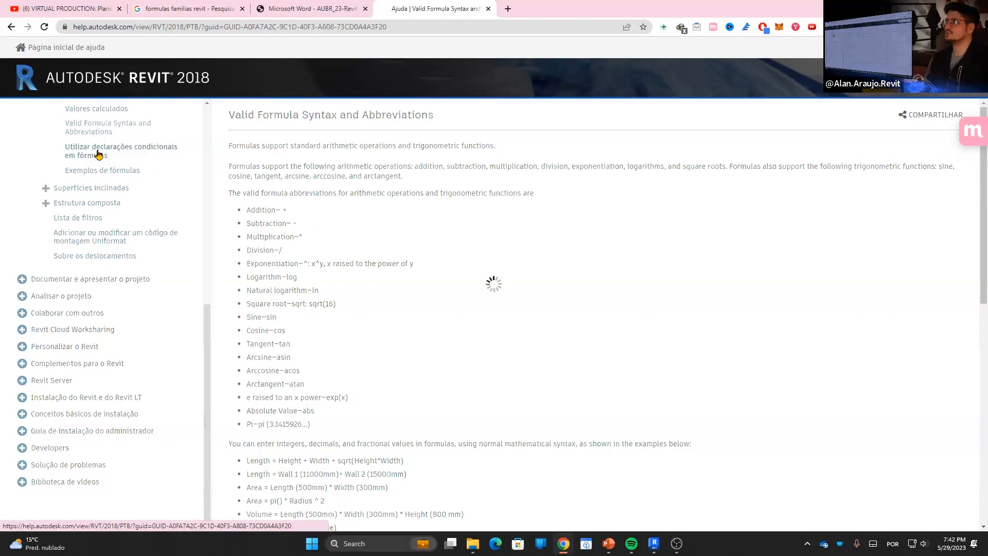
{"action": "scroll", "coordinate": [472, 341], "scroll_direction": "down", "scroll_amount": 2}
{"action": "left_click_drag", "start_coordinate": [542, 326], "coordinate": [237, 241]}
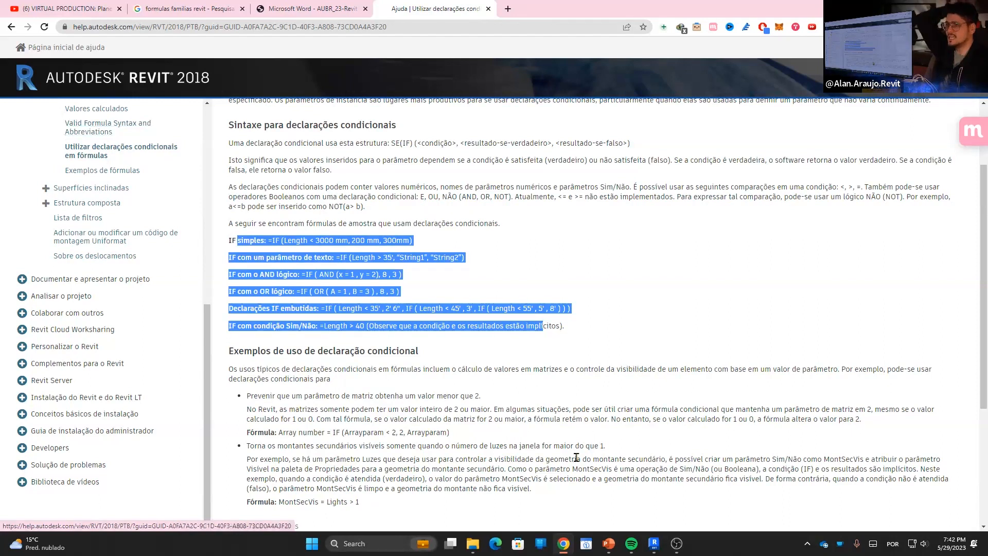
Switch to Revit, open the PO_Executiva family's 3D view and dismiss the save reminder without saving.
{"action": "mouse_move", "coordinate": [653, 543]}
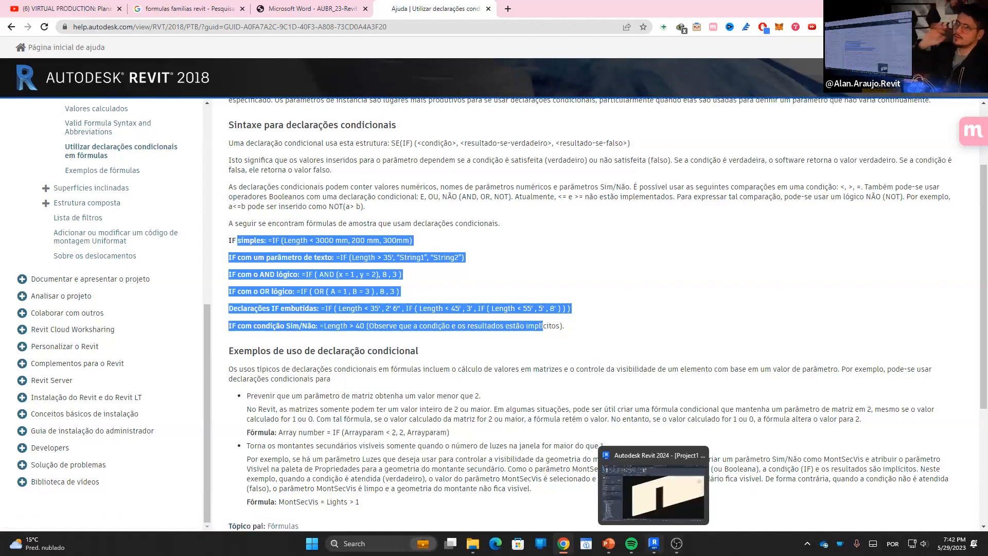
{"action": "left_click", "coordinate": [653, 542]}
{"action": "left_click", "coordinate": [356, 140]}
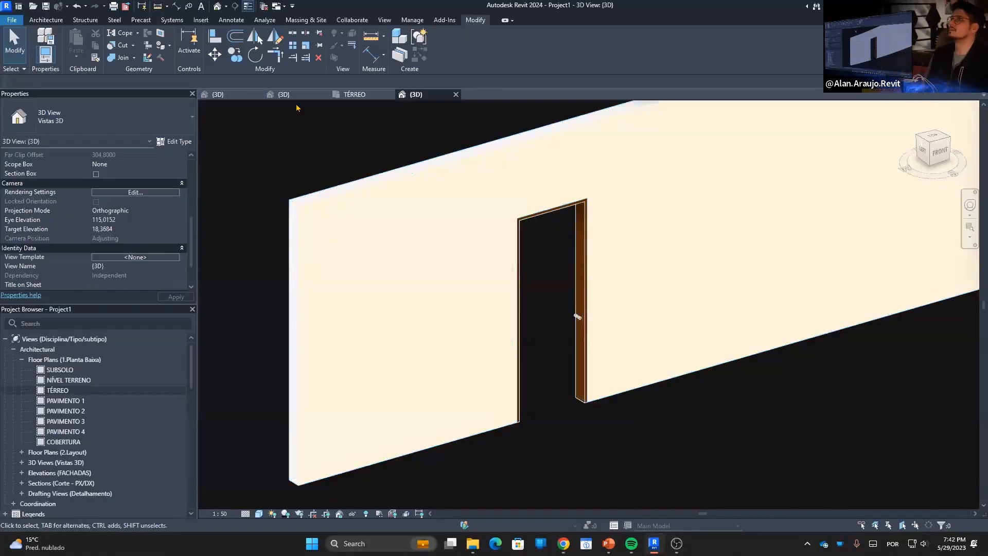
{"action": "left_click", "coordinate": [225, 97]}
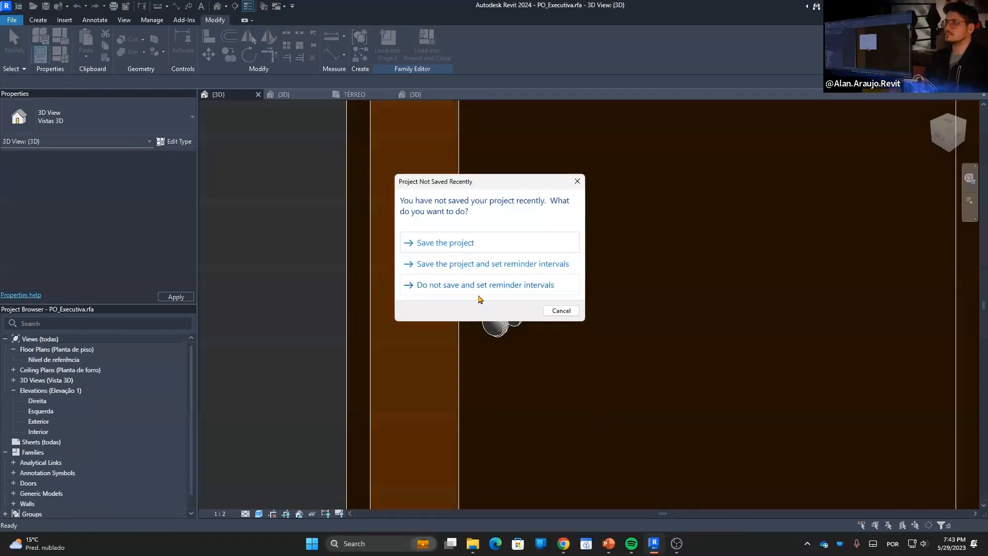
{"action": "key", "text": "Escape"}
Copy the PO_Painel door panel out in front of the wall.
{"action": "scroll", "coordinate": [533, 346], "scroll_direction": "down", "scroll_amount": 6}
{"action": "middle_click_drag", "start_coordinate": [673, 363], "coordinate": [482, 386], "text": "shift"}
{"action": "left_click", "coordinate": [481, 386]}
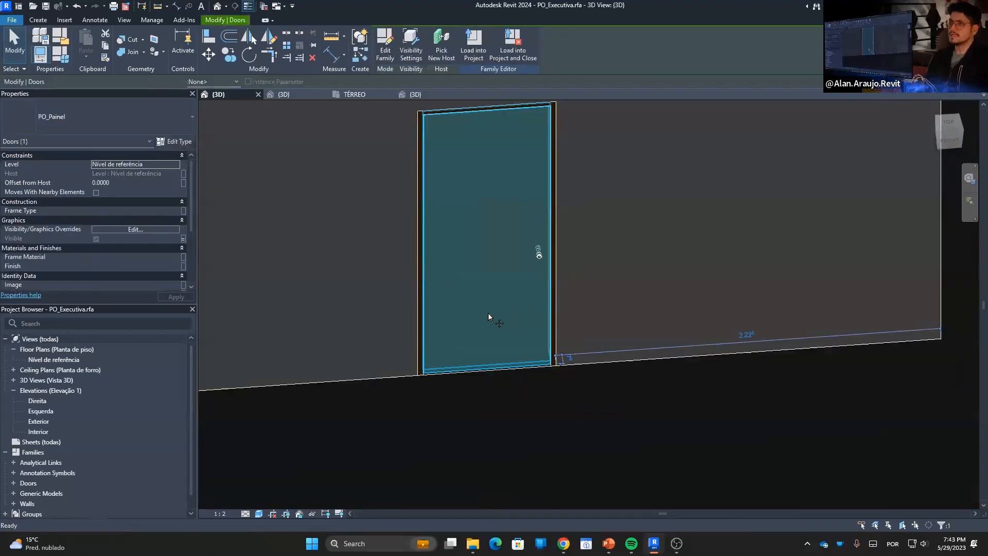
{"action": "key", "text": "c"}
{"action": "key", "text": "o"}
{"action": "left_click", "coordinate": [522, 337]}
{"action": "left_click", "coordinate": [557, 358]}
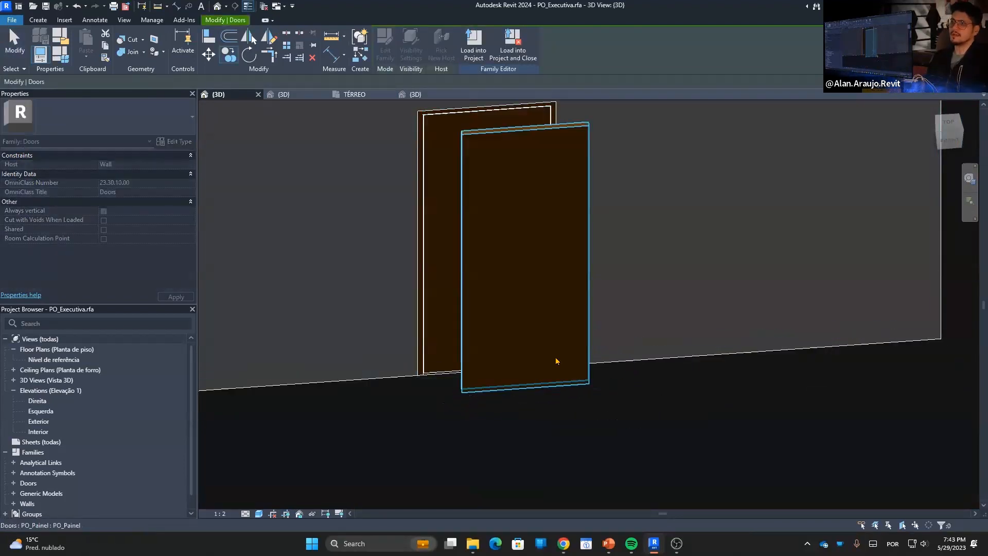
Open the Nível de referência floor plan and move the copied panel closer to the wall face.
{"action": "middle_click_drag", "start_coordinate": [576, 344], "coordinate": [622, 443], "text": "shift"}
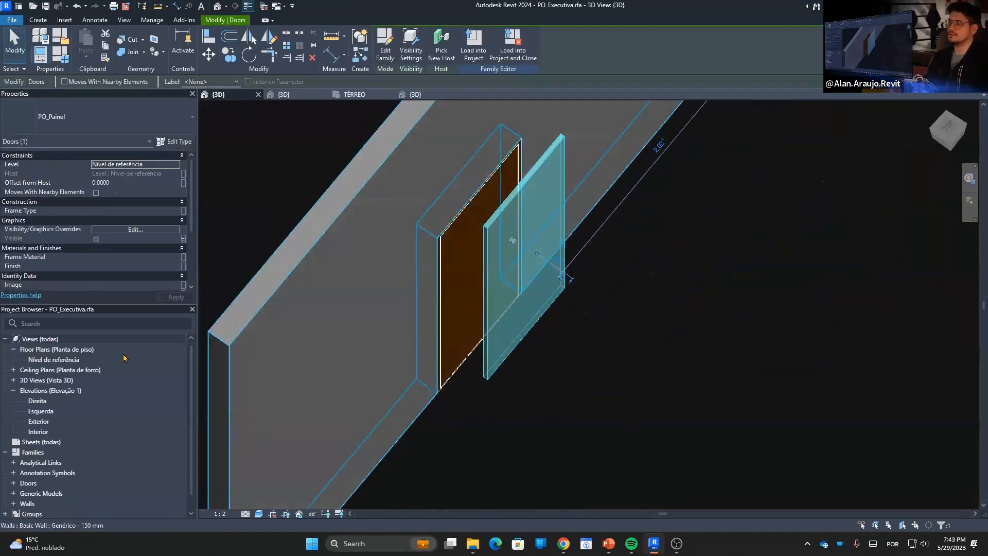
{"action": "double_click", "coordinate": [123, 359]}
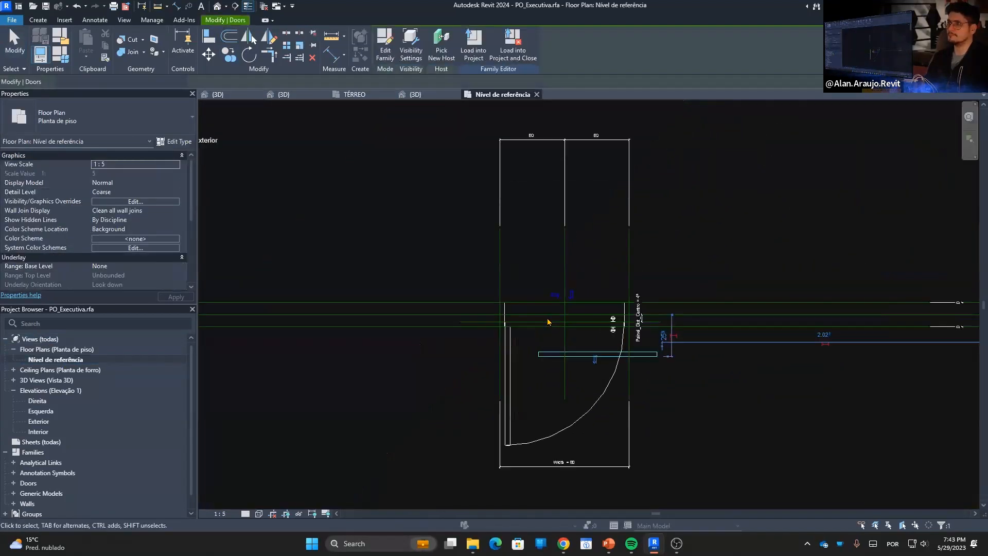
{"action": "scroll", "coordinate": [582, 326], "scroll_direction": "up", "scroll_amount": 4}
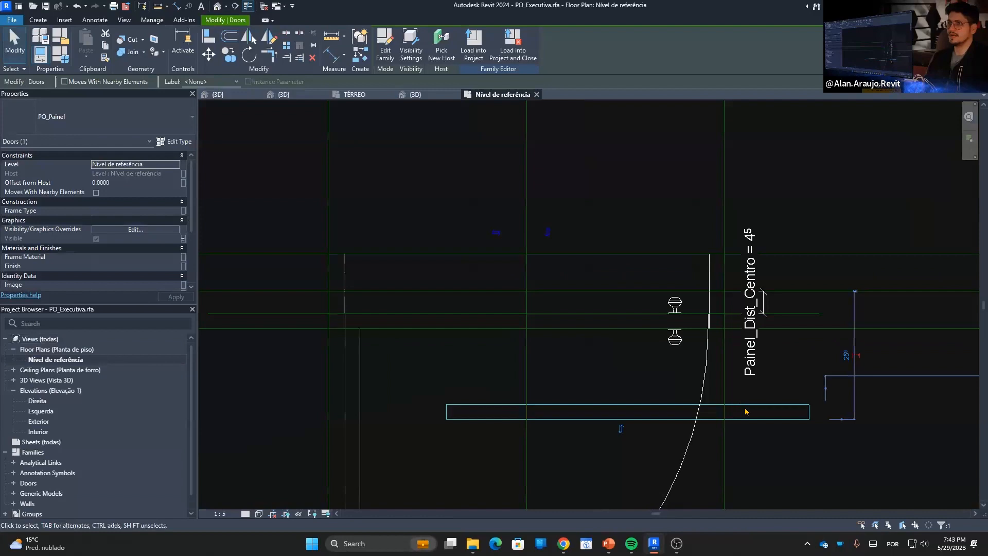
{"action": "left_click_drag", "start_coordinate": [745, 411], "coordinate": [653, 345], "text": "ctrl"}
{"action": "key", "text": "Escape"}
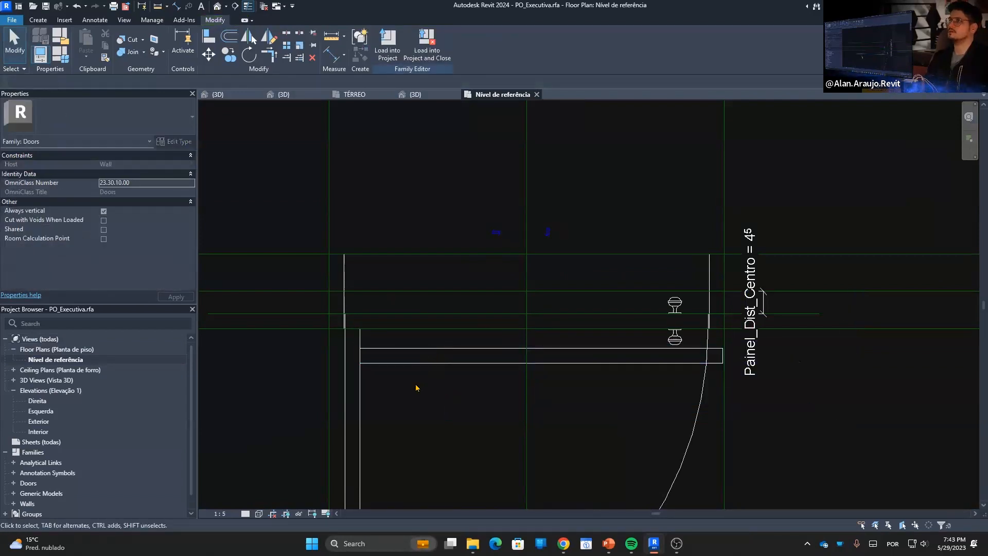
Dimension the gap between the wall face and the copied panel in the floor plan.
{"action": "key", "text": "d"}
{"action": "key", "text": "i"}
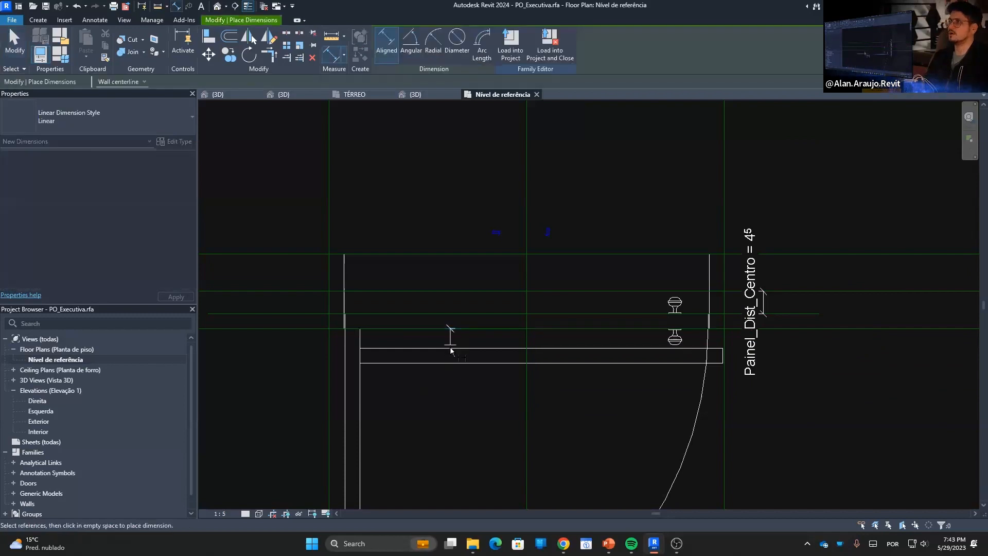
{"action": "left_click", "coordinate": [450, 348]}
{"action": "left_click", "coordinate": [456, 329]}
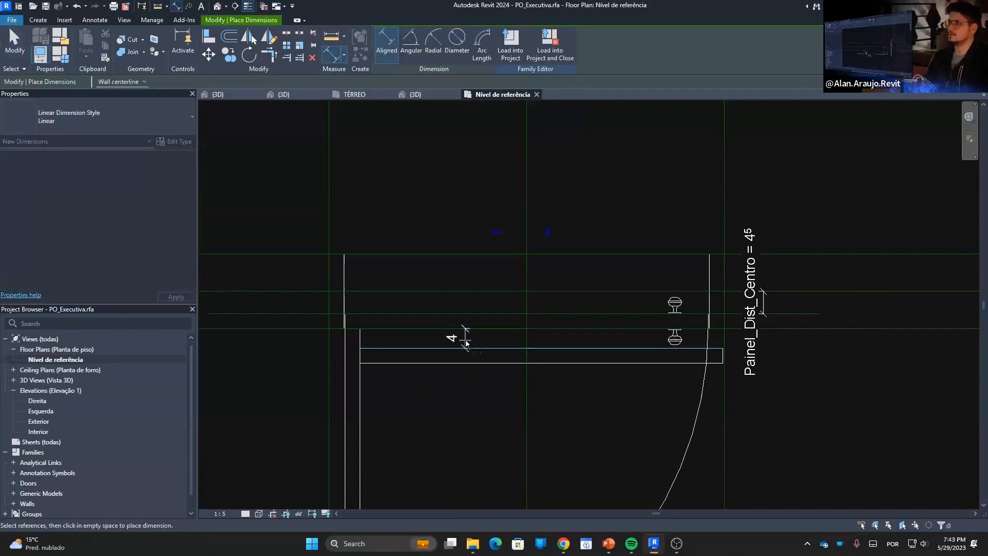
{"action": "left_click", "coordinate": [466, 338]}
{"action": "key", "text": "Escape"}
{"action": "key", "text": "Escape"}
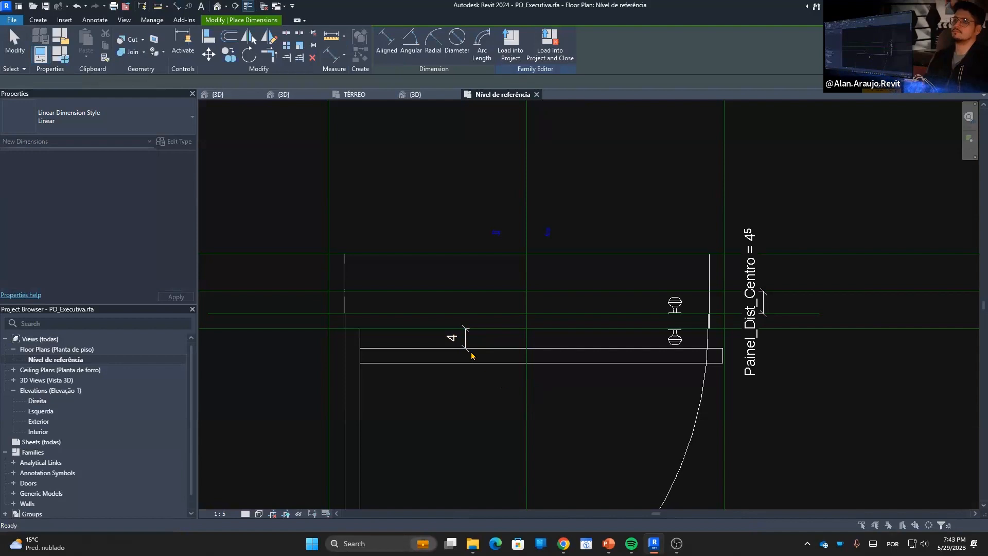
Delete the dimension between the wall face and the copied panel.
{"action": "middle_click_drag", "start_coordinate": [427, 353], "coordinate": [608, 356]}
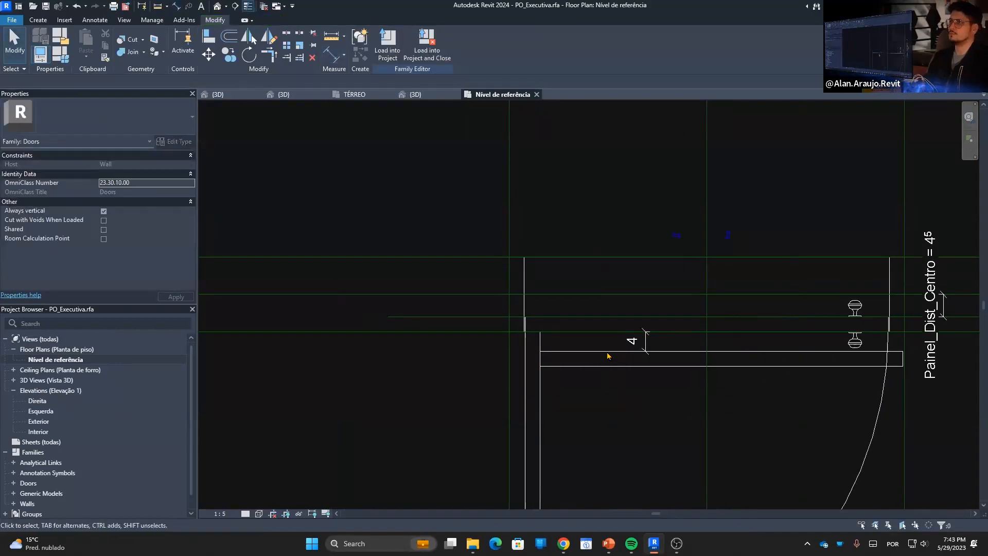
{"action": "left_click", "coordinate": [645, 340]}
{"action": "key", "text": "Delete"}
Return to the family's 3D view and copy the front PO_Painel panel farther out from the wall.
{"action": "right_click", "coordinate": [41, 6]}
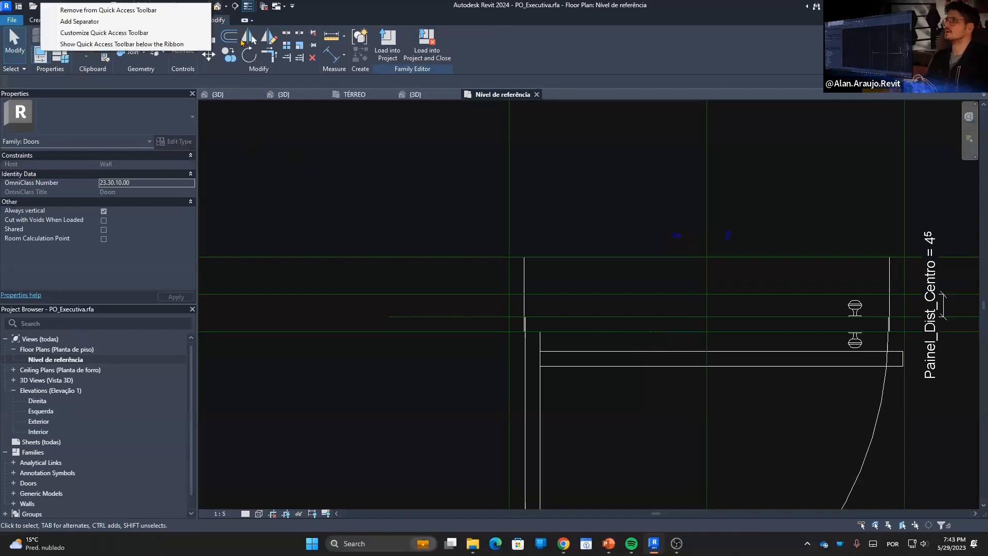
{"action": "key", "text": "Escape"}
{"action": "left_click", "coordinate": [219, 6]}
{"action": "left_click", "coordinate": [470, 232]}
{"action": "middle_click_drag", "start_coordinate": [469, 231], "coordinate": [533, 258], "text": "shift"}
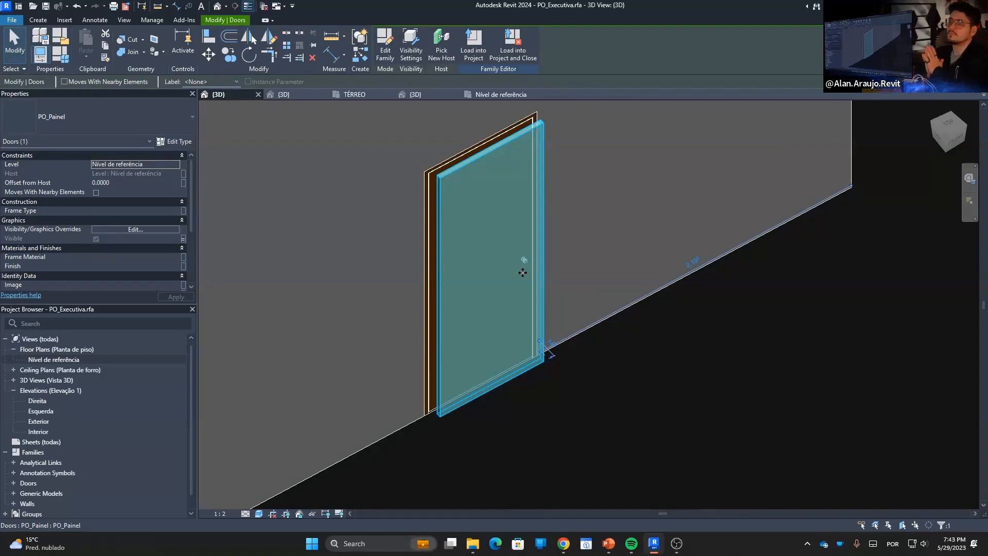
{"action": "key", "text": "c"}
{"action": "key", "text": "o"}
{"action": "left_click", "coordinate": [527, 382]}
{"action": "left_click", "coordinate": [545, 406]}
{"action": "key", "text": "Escape"}
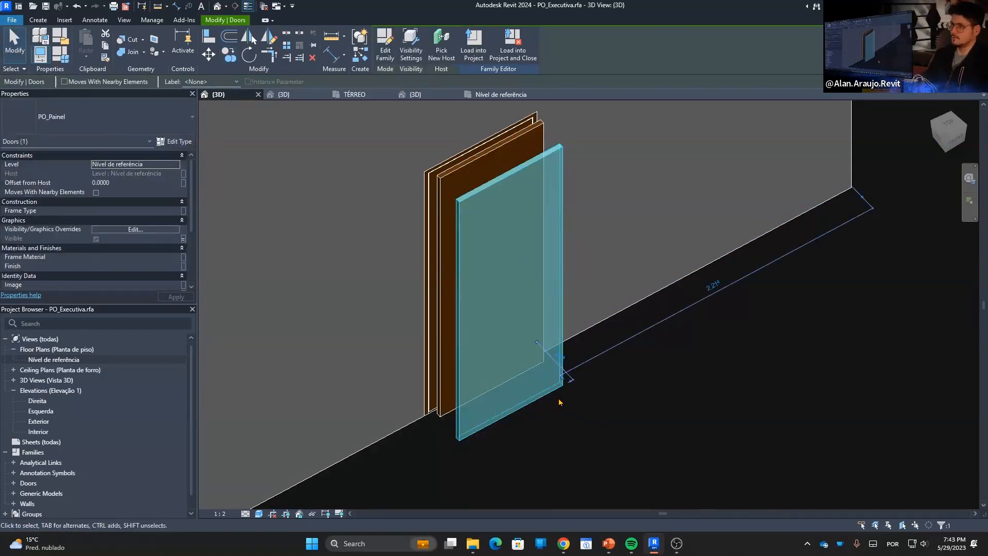
Rotate the outermost panel copy 90° and move it to the jamb opposite the handle as an open door leaf.
{"action": "left_click", "coordinate": [559, 400]}
{"action": "left_click", "coordinate": [539, 394]}
{"action": "key", "text": "r"}
{"action": "key", "text": "o"}
{"action": "left_click", "coordinate": [652, 379]}
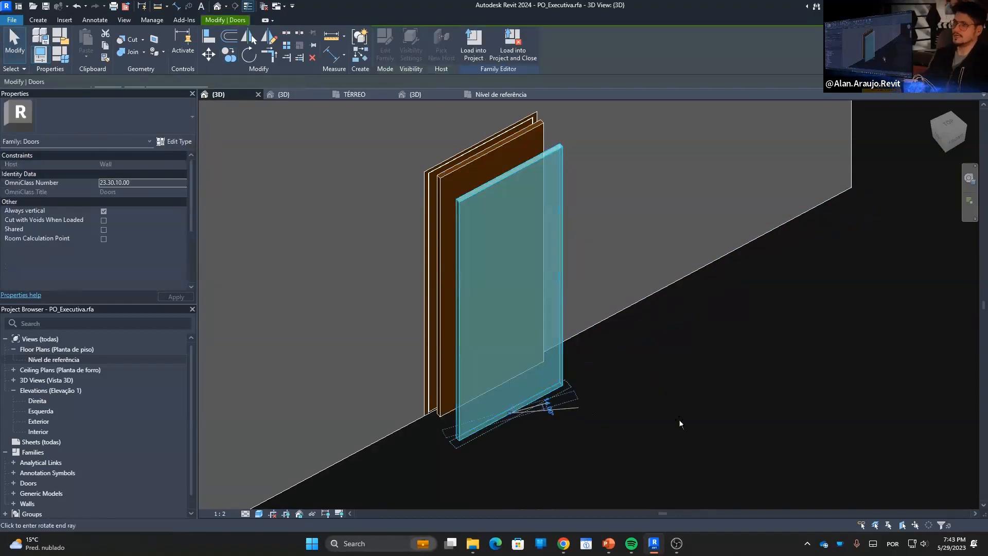
{"action": "type", "text": "90"}
{"action": "key", "text": "Return"}
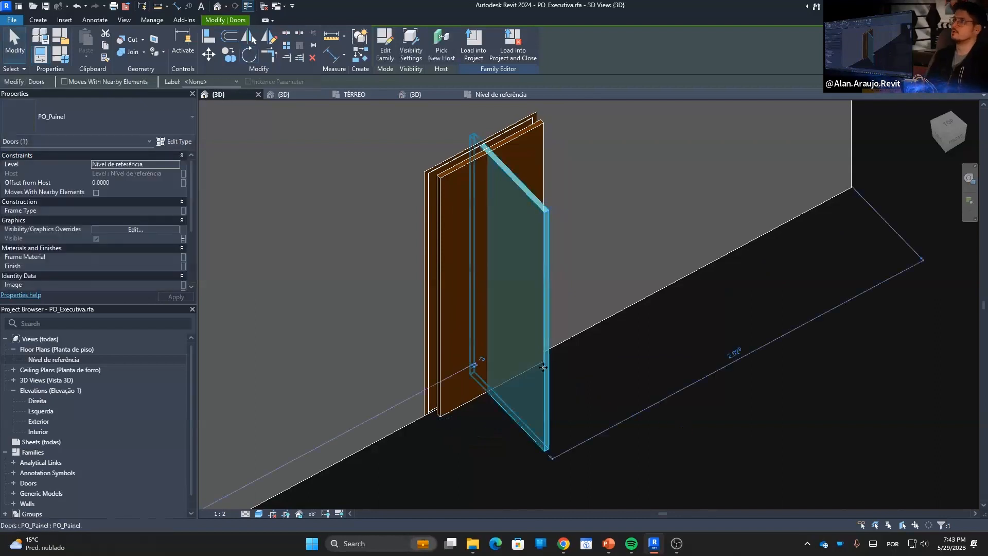
{"action": "left_click", "coordinate": [657, 422]}
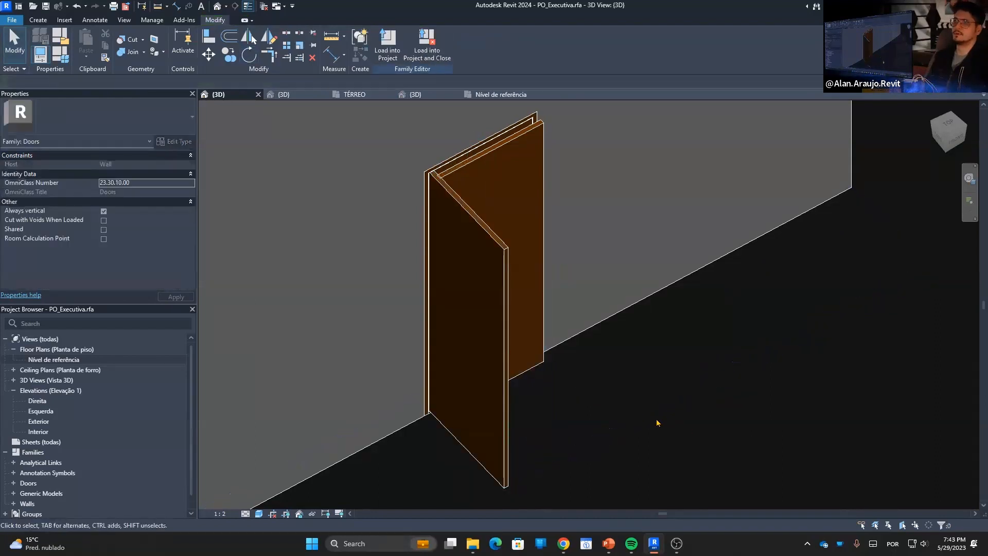
Move the closed panel copy sideways along the wall, partly past the open leaf and away from the handle side.
{"action": "left_click", "coordinate": [533, 303]}
{"action": "middle_click_drag", "start_coordinate": [572, 368], "coordinate": [542, 378], "text": "shift"}
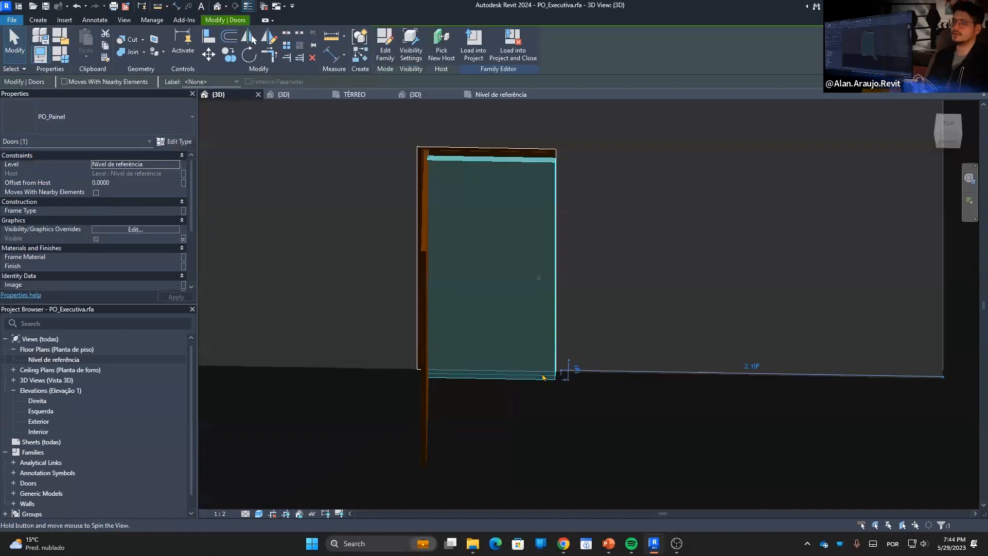
{"action": "left_click_drag", "start_coordinate": [499, 307], "coordinate": [390, 309]}
{"action": "left_click", "coordinate": [560, 422]}
{"action": "middle_click_drag", "start_coordinate": [560, 422], "coordinate": [489, 406], "text": "shift"}
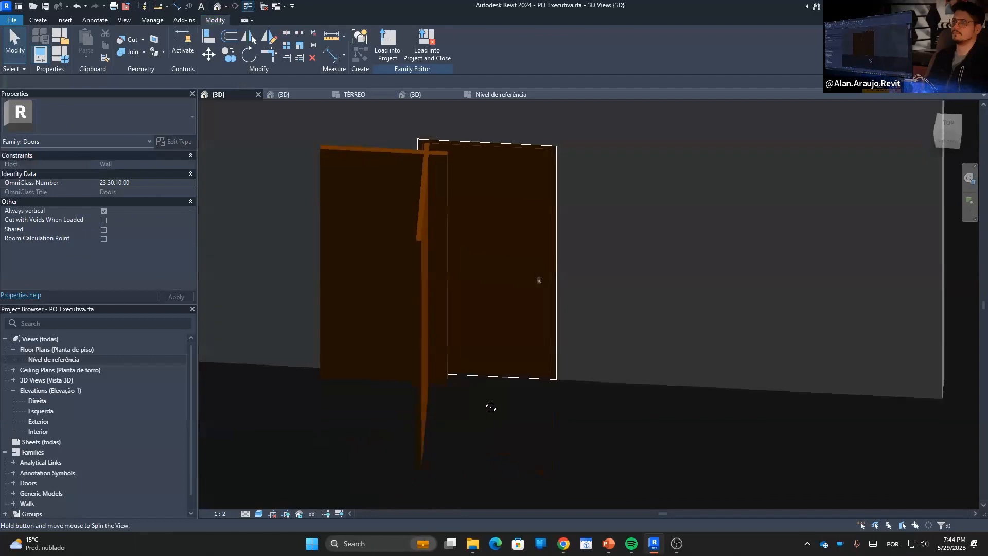
{"action": "left_click", "coordinate": [419, 375]}
{"action": "middle_click_drag", "start_coordinate": [574, 452], "coordinate": [615, 446], "text": "shift"}
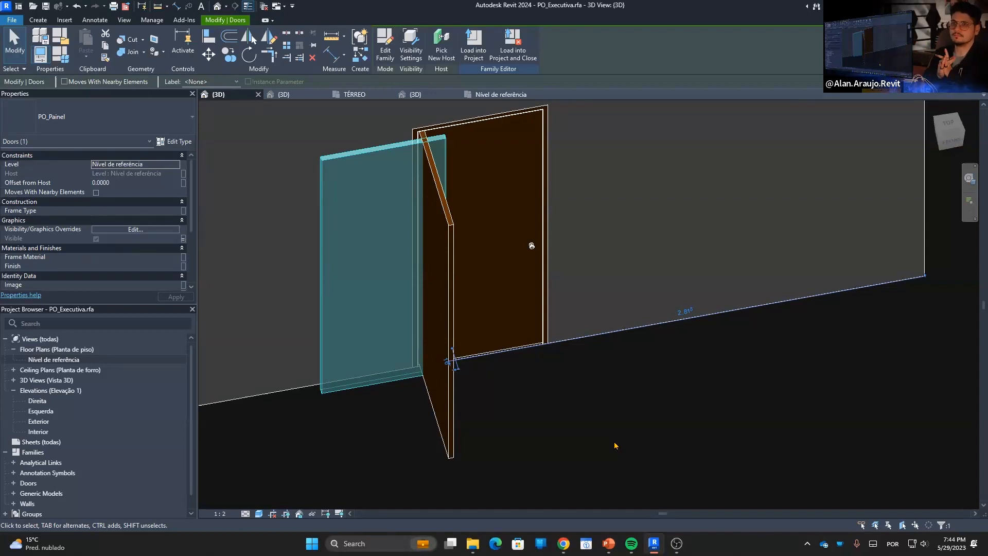
Shift the closed panel copy slightly farther along the wall, away from the door opening.
{"action": "left_click", "coordinate": [438, 266]}
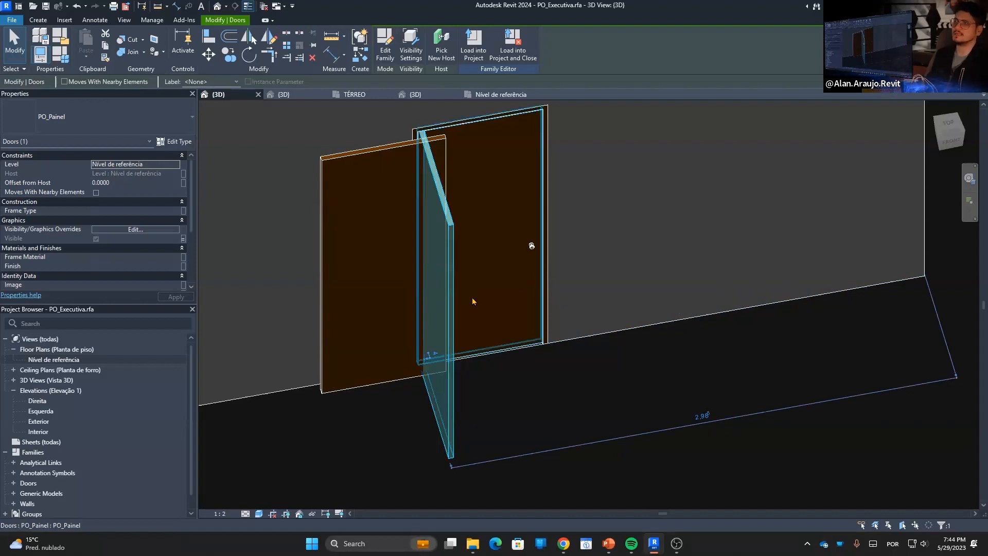
{"action": "middle_click_drag", "start_coordinate": [551, 390], "coordinate": [509, 351], "text": "shift"}
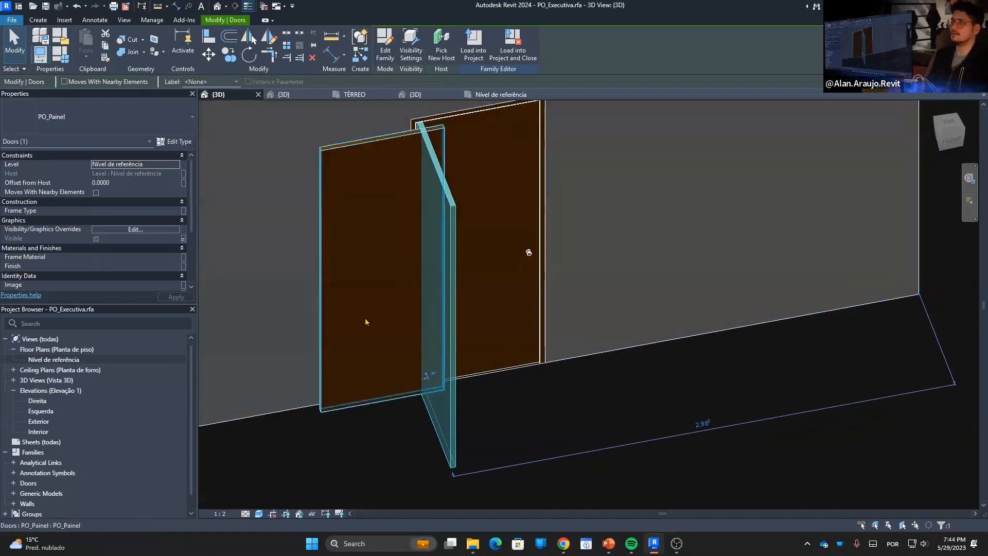
{"action": "left_click", "coordinate": [368, 274]}
{"action": "left_click_drag", "start_coordinate": [361, 261], "coordinate": [351, 266]}
{"action": "left_click", "coordinate": [592, 378]}
Associate the open panel's Visible property with a new Yes/No type family parameter named Porta_Aberta.
{"action": "left_click", "coordinate": [436, 302]}
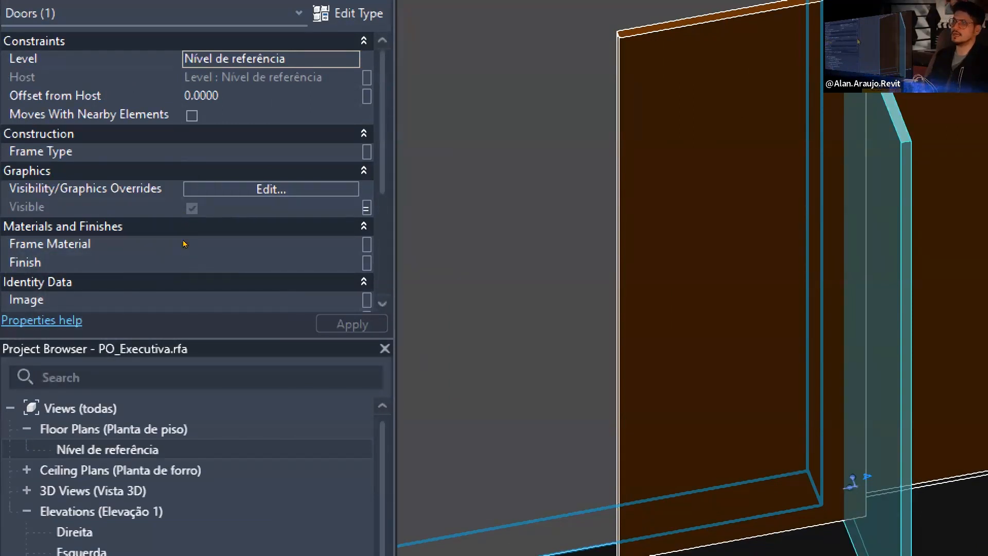
{"action": "left_click", "coordinate": [365, 207]}
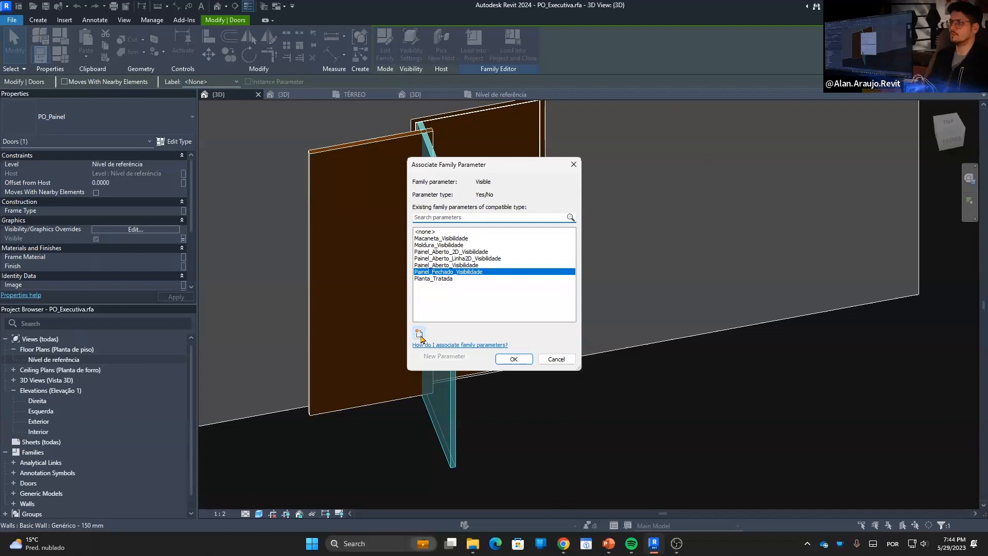
{"action": "left_click", "coordinate": [419, 335]}
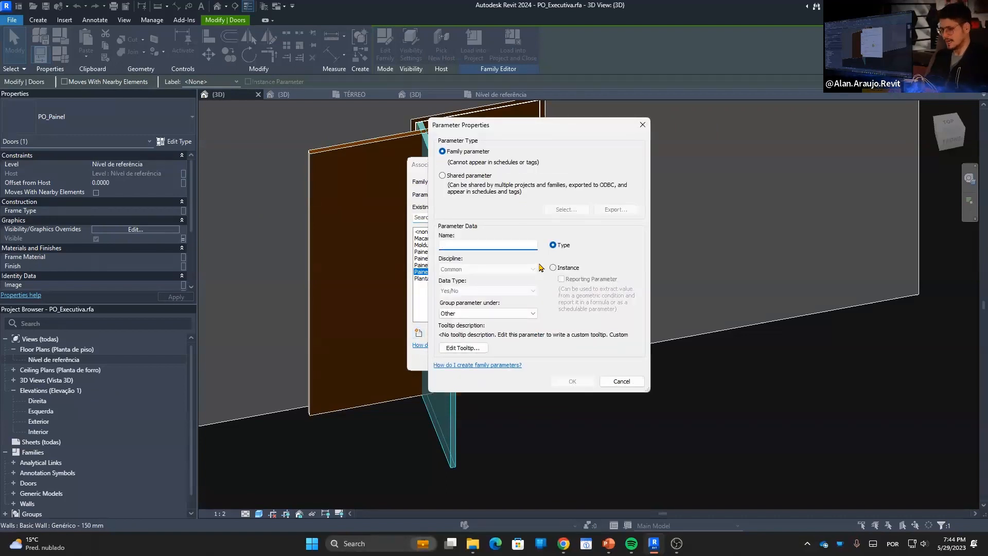
{"action": "type", "text": "Porta_Aberta"}
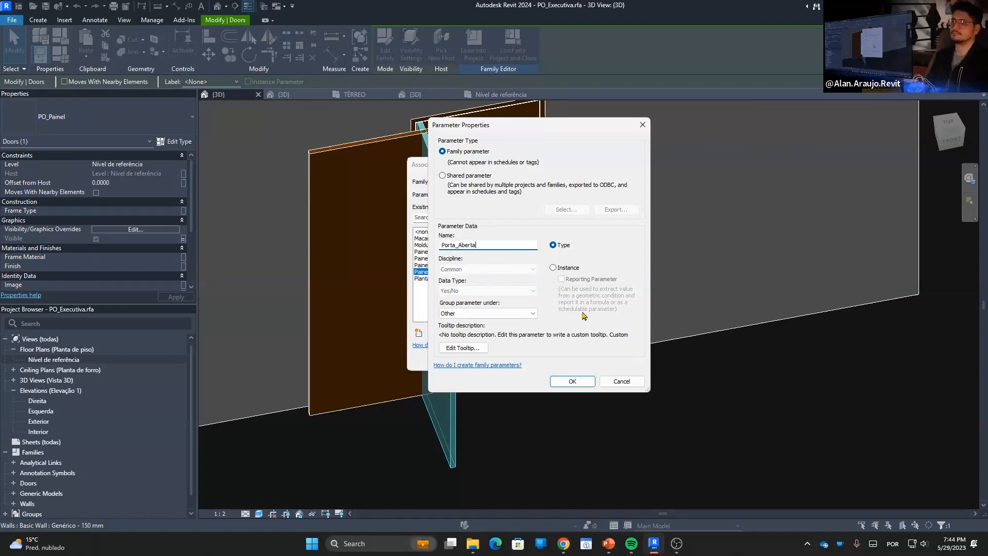
{"action": "left_click", "coordinate": [572, 381]}
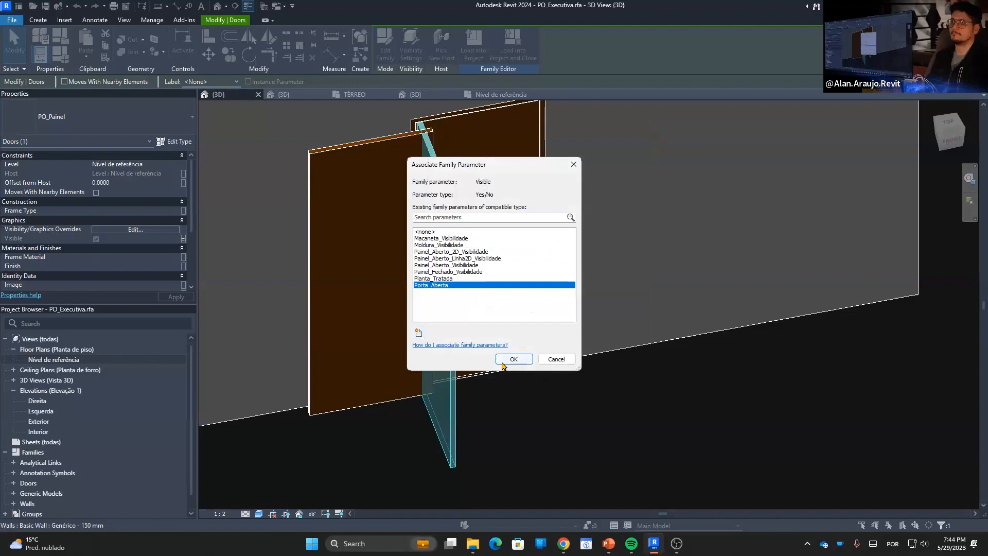
{"action": "left_click", "coordinate": [506, 362]}
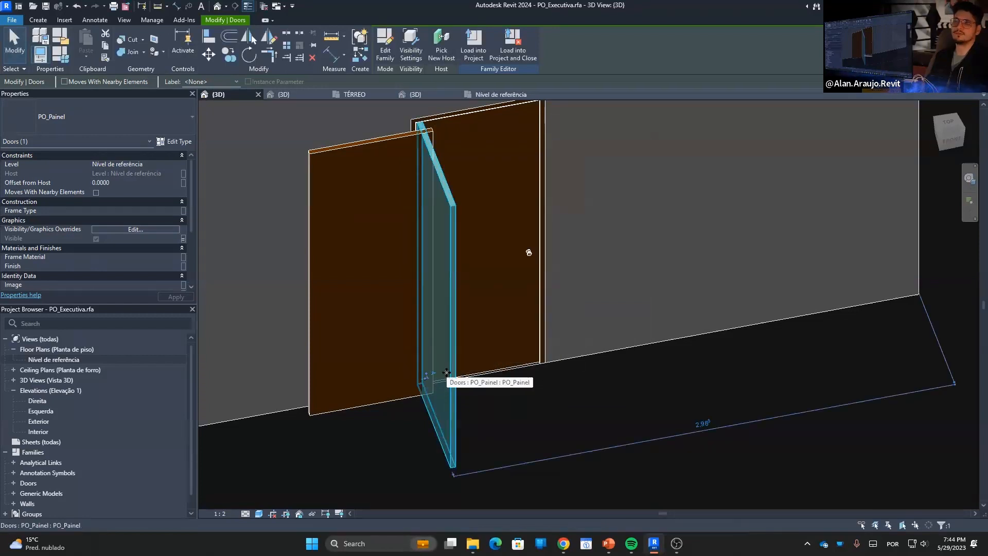
{"action": "left_click", "coordinate": [365, 304]}
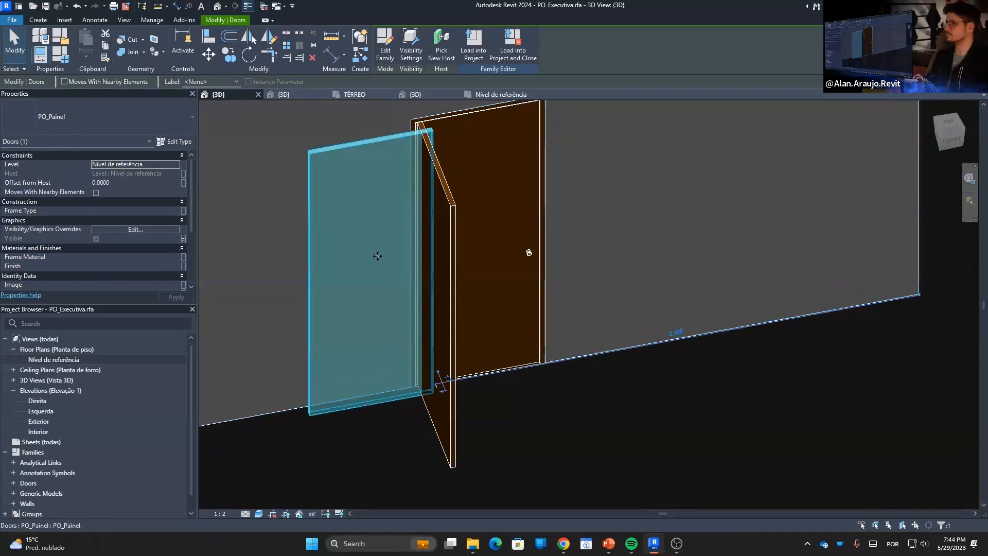
{"action": "key", "text": "Escape"}
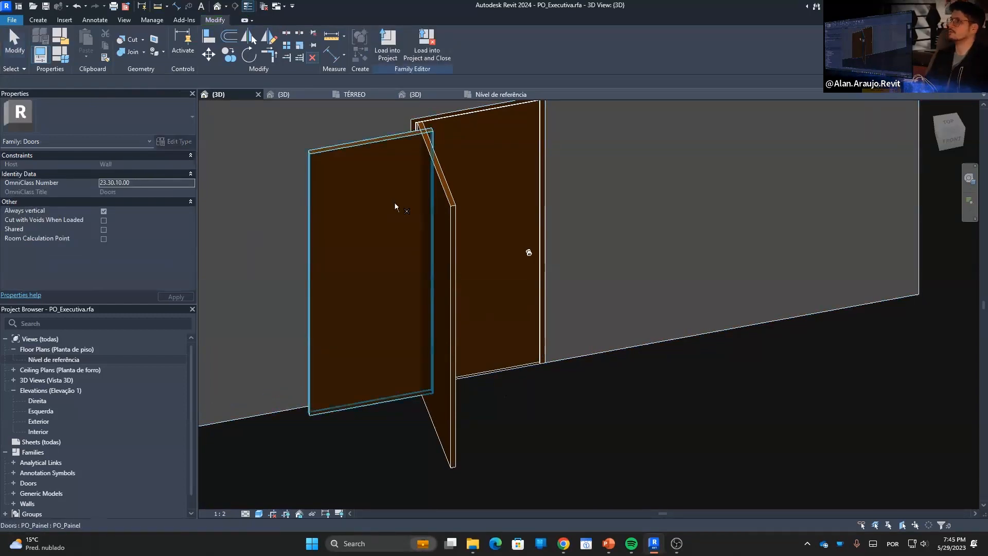
Delete the closed panel copy beside the open leaf and replace it with a thin rectangular extrusion about 2.09 m tall.
{"action": "left_click", "coordinate": [348, 196]}
{"action": "key", "text": "Delete"}
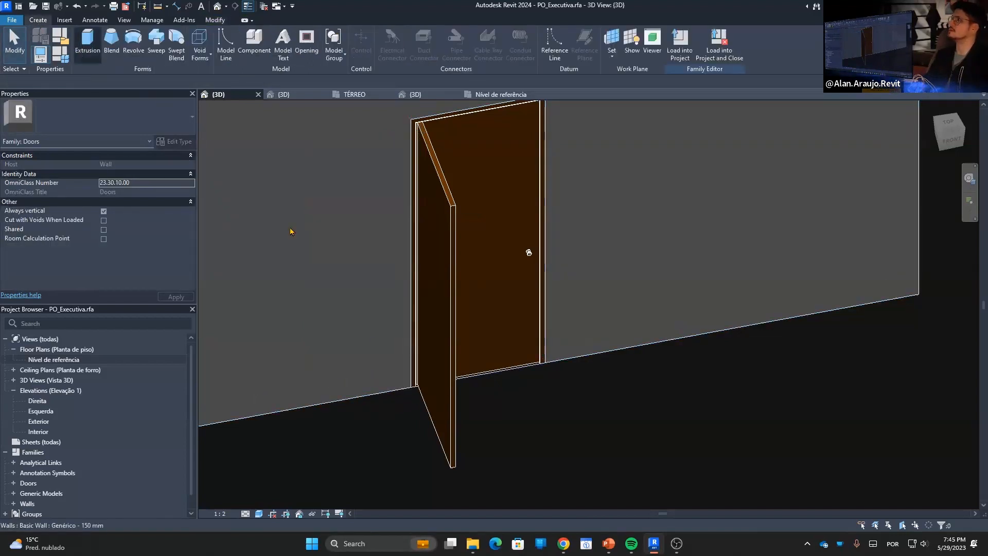
{"action": "key", "text": "e"}
{"action": "key", "text": "x"}
{"action": "key", "text": "r"}
{"action": "key", "text": "c"}
{"action": "left_click", "coordinate": [329, 416]}
{"action": "left_click", "coordinate": [465, 393]}
{"action": "left_click", "coordinate": [385, 55]}
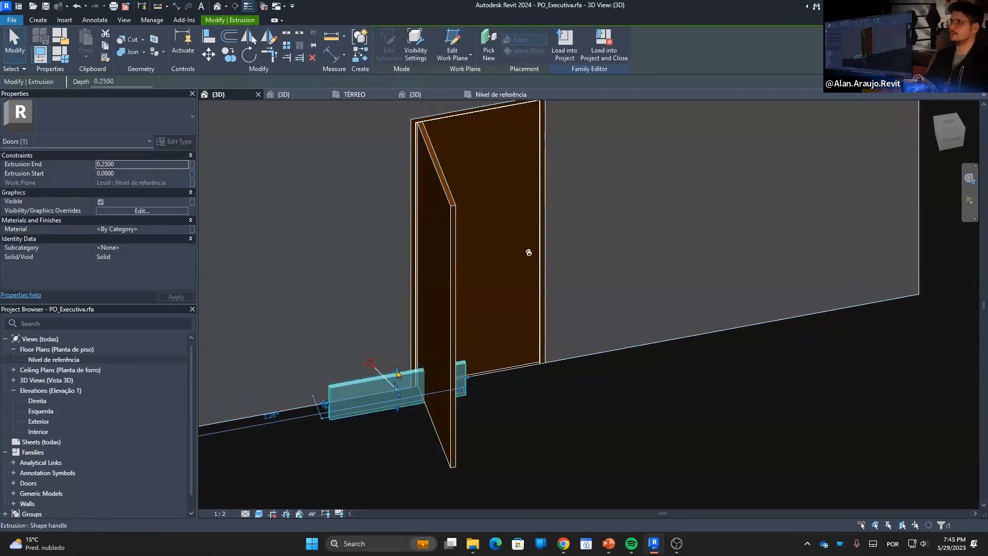
{"action": "left_click_drag", "start_coordinate": [399, 372], "coordinate": [381, 150]}
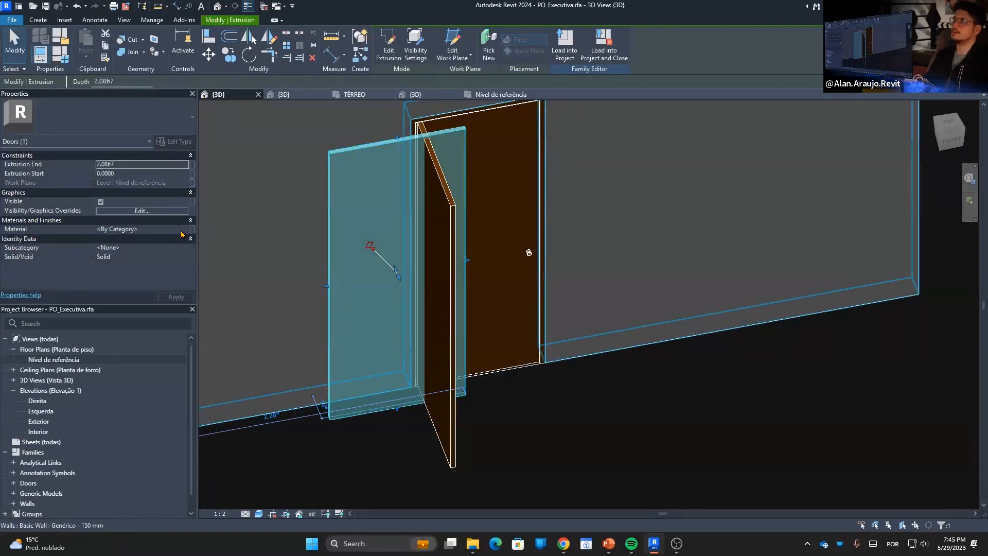
Associate the new extrusion's Visible property with a new Yes/No type family parameter named Porta_Correr.
{"action": "left_click", "coordinate": [193, 203]}
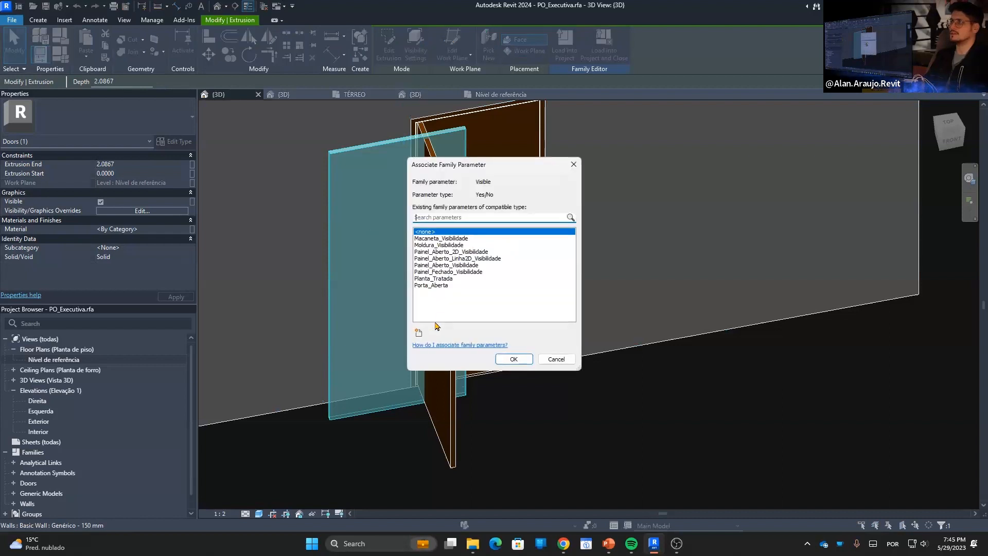
{"action": "left_click", "coordinate": [419, 334]}
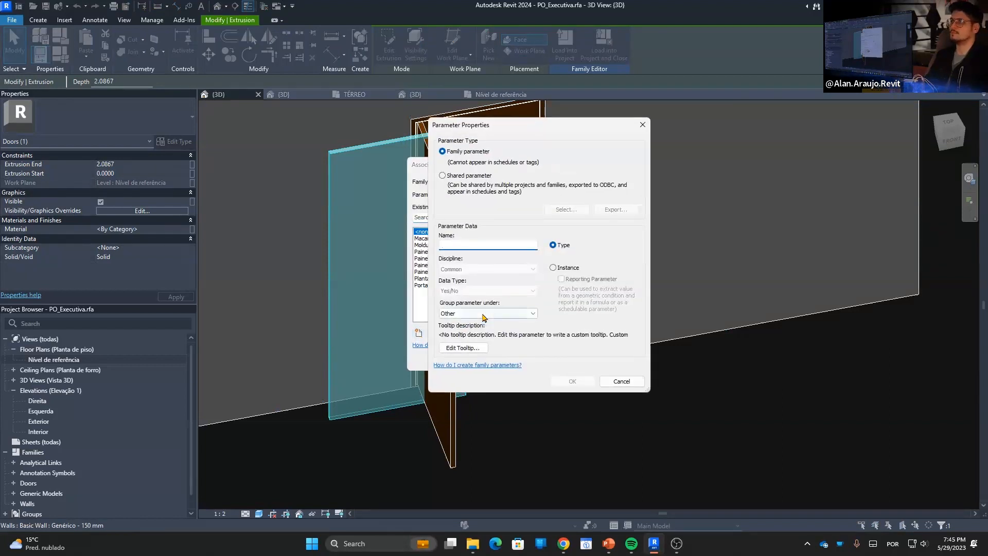
{"action": "type", "text": "Porta_Correr"}
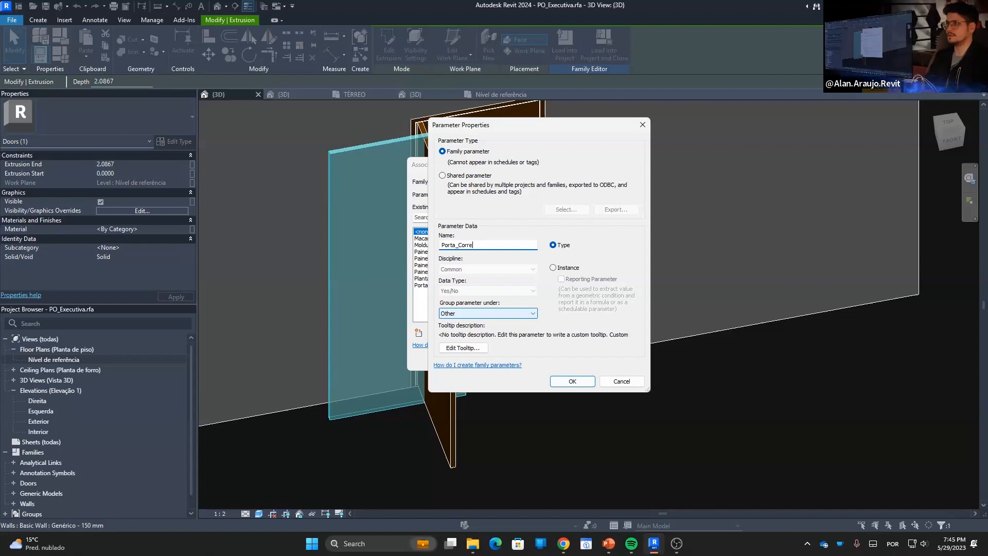
{"action": "left_click", "coordinate": [571, 380]}
{"action": "left_click", "coordinate": [514, 359]}
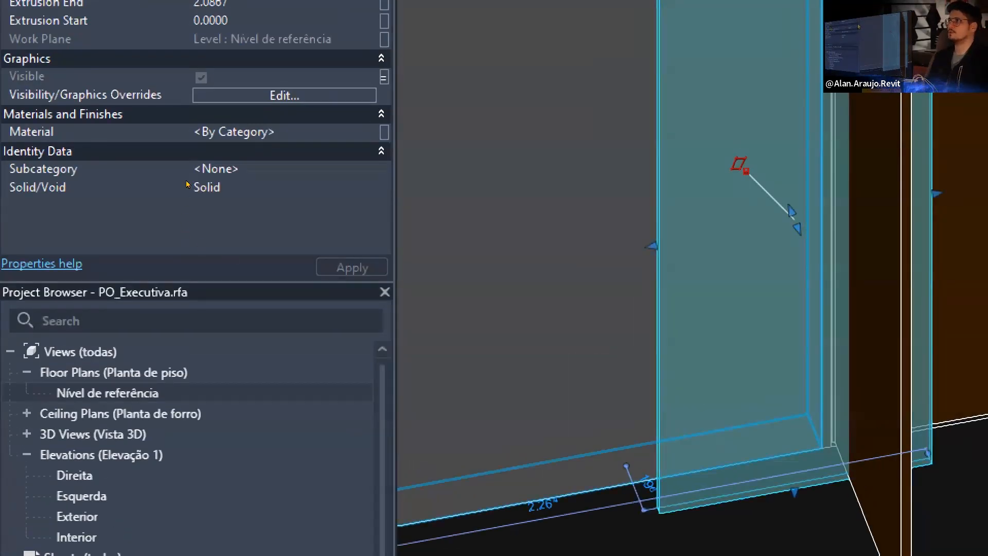
{"action": "left_click", "coordinate": [419, 312]}
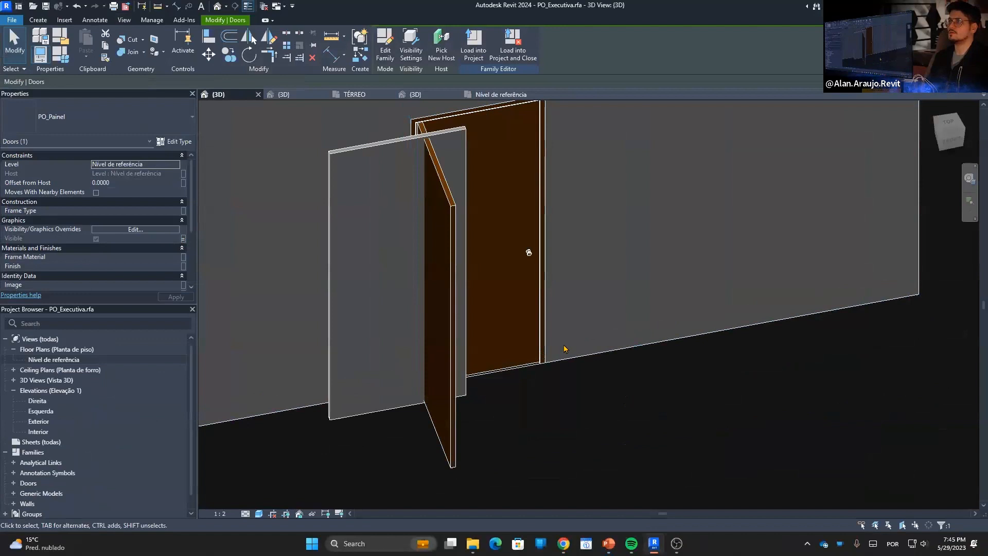
{"action": "key", "text": "Escape"}
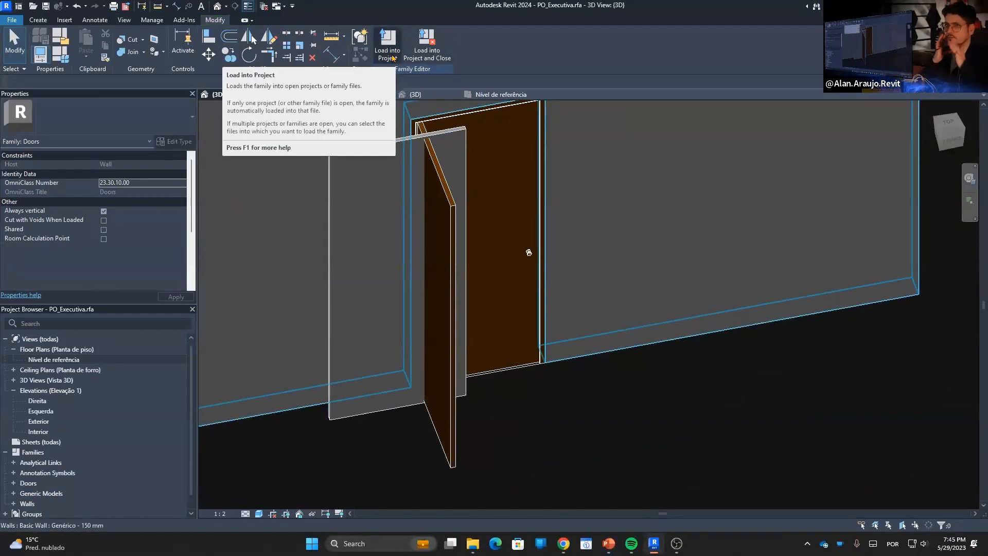
Test the Porta_Correr parameter in the family types by switching it off and on again.
{"action": "left_click", "coordinate": [59, 61]}
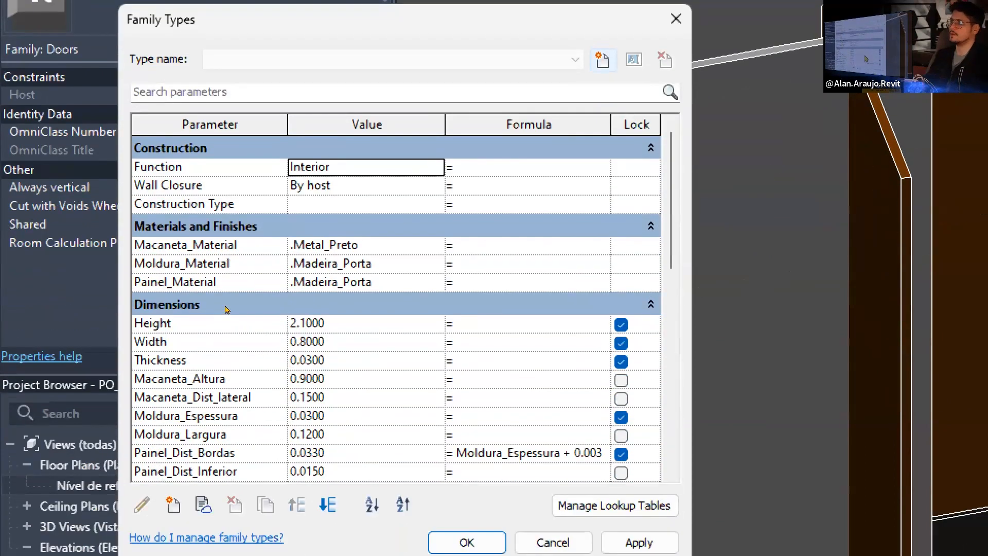
{"action": "scroll", "coordinate": [227, 307], "scroll_direction": "down", "scroll_amount": 5}
{"action": "scroll", "coordinate": [226, 307], "scroll_direction": "down", "scroll_amount": 5}
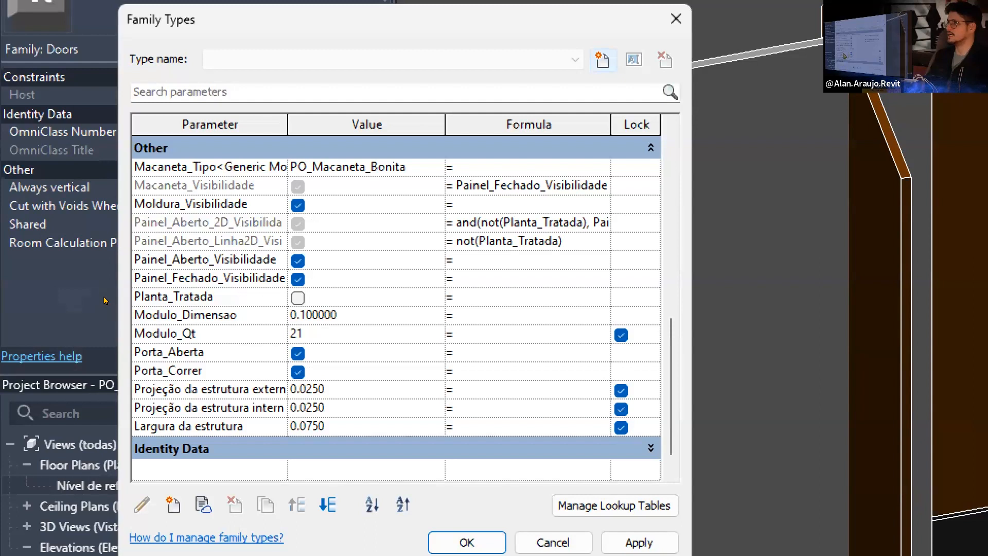
{"action": "left_click", "coordinate": [210, 352]}
{"action": "left_click", "coordinate": [210, 371]}
{"action": "left_click", "coordinate": [210, 352]}
{"action": "key", "text": "Down"}
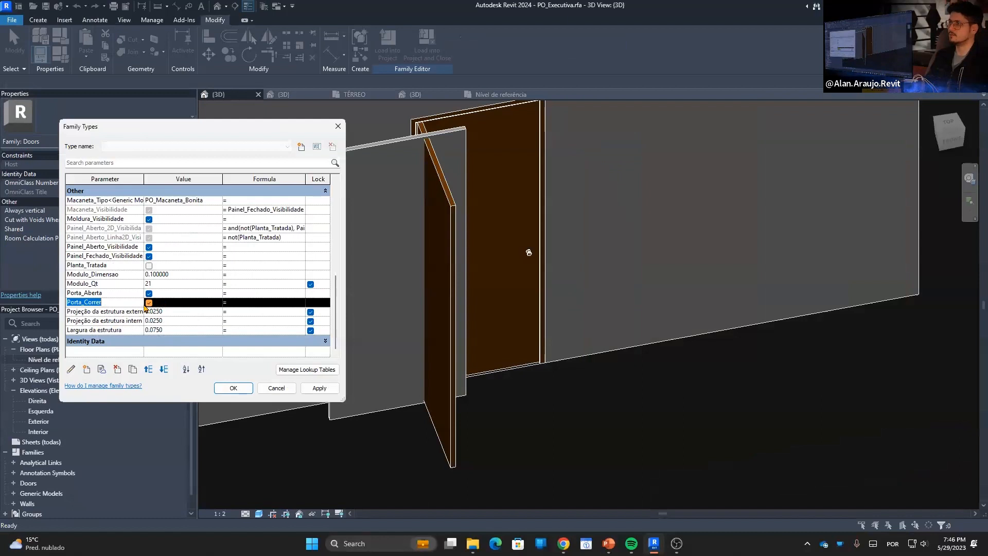
{"action": "left_click", "coordinate": [148, 303]}
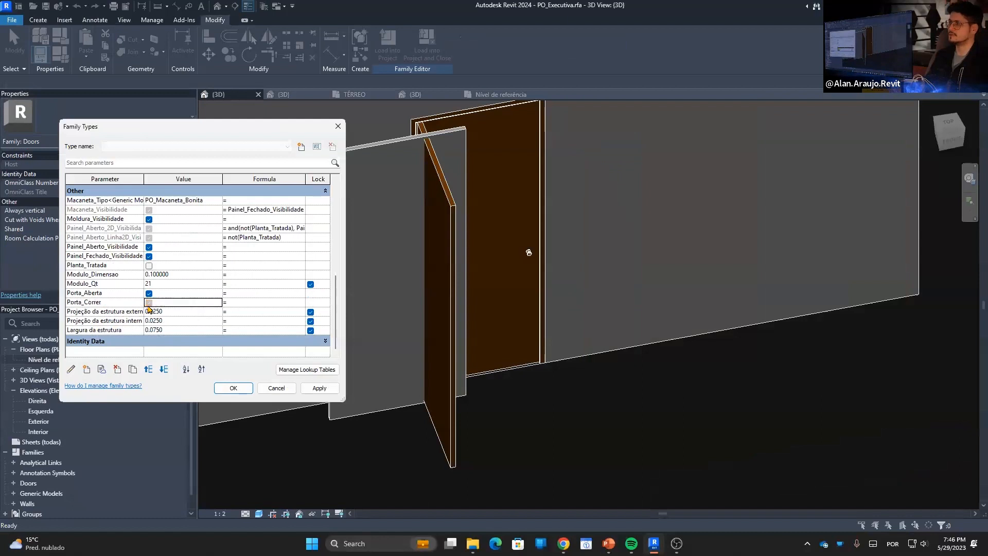
{"action": "left_click", "coordinate": [319, 389]}
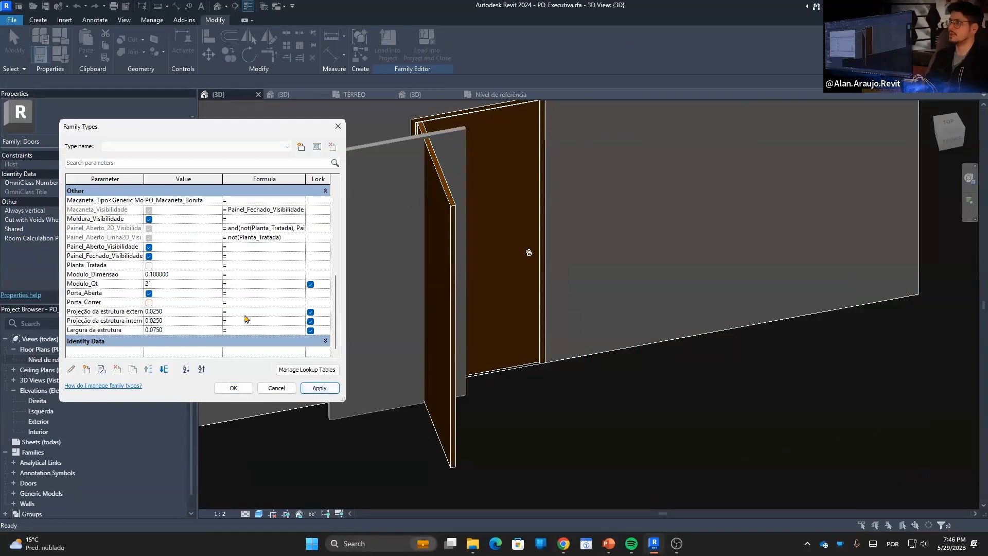
{"action": "left_click", "coordinate": [150, 303]}
{"action": "left_click", "coordinate": [319, 388]}
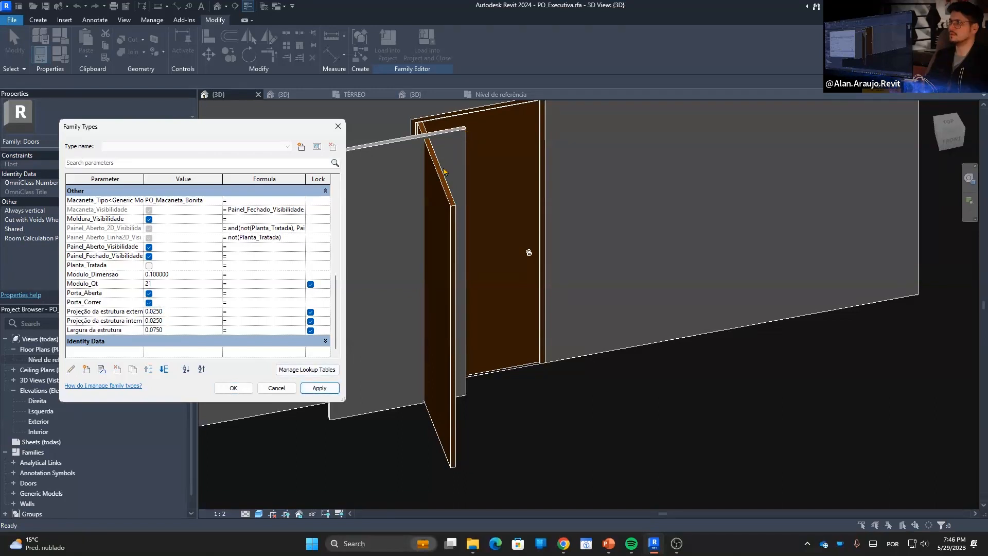
{"action": "left_click", "coordinate": [149, 303]}
{"action": "left_click", "coordinate": [149, 303]}
{"action": "left_click", "coordinate": [232, 388]}
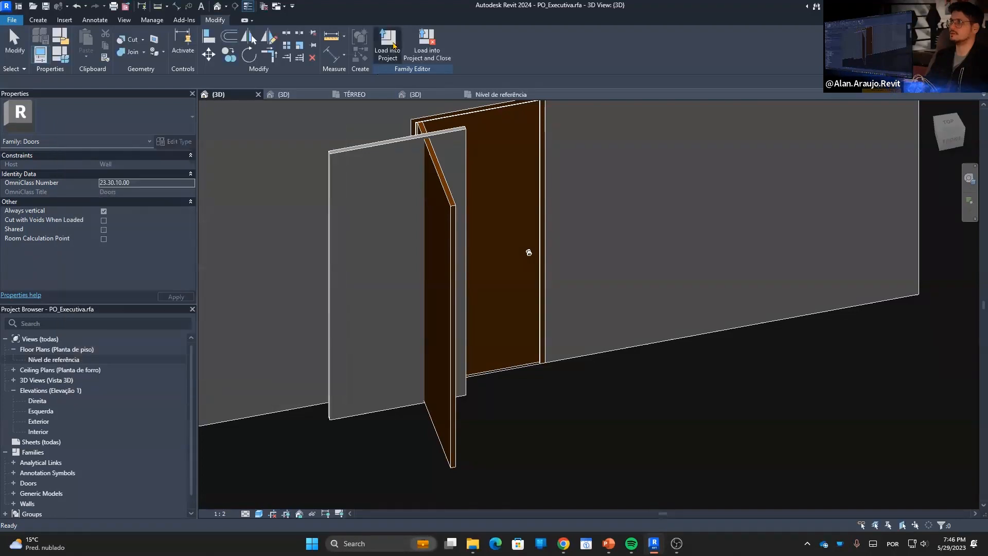
Load the PO_Executiva family into Project1, overwriting the existing version and its parameter values.
{"action": "left_click", "coordinate": [388, 42]}
{"action": "left_click", "coordinate": [457, 348]}
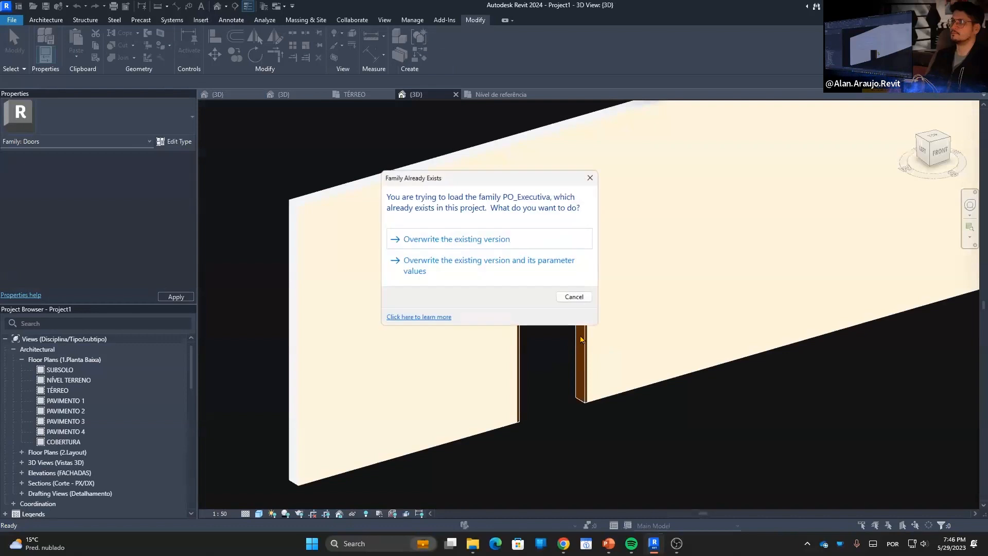
{"action": "left_click", "coordinate": [482, 274]}
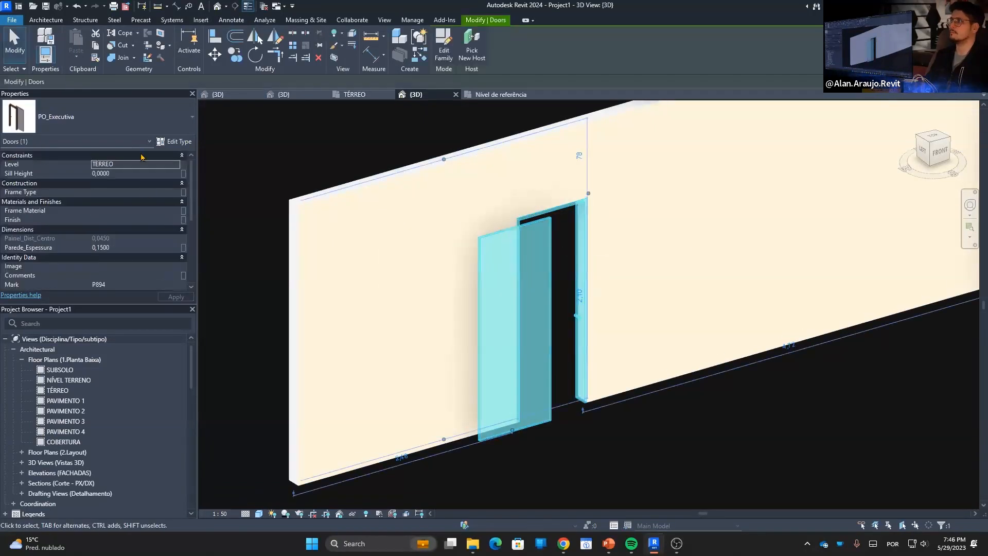
Switch Porta_Correr off and back on in the placed door's type properties to test the sliding panel's visibility.
{"action": "left_click", "coordinate": [174, 141]}
{"action": "scroll", "coordinate": [272, 279], "scroll_direction": "down", "scroll_amount": 12}
{"action": "left_click", "coordinate": [241, 359]}
{"action": "left_click", "coordinate": [330, 433]}
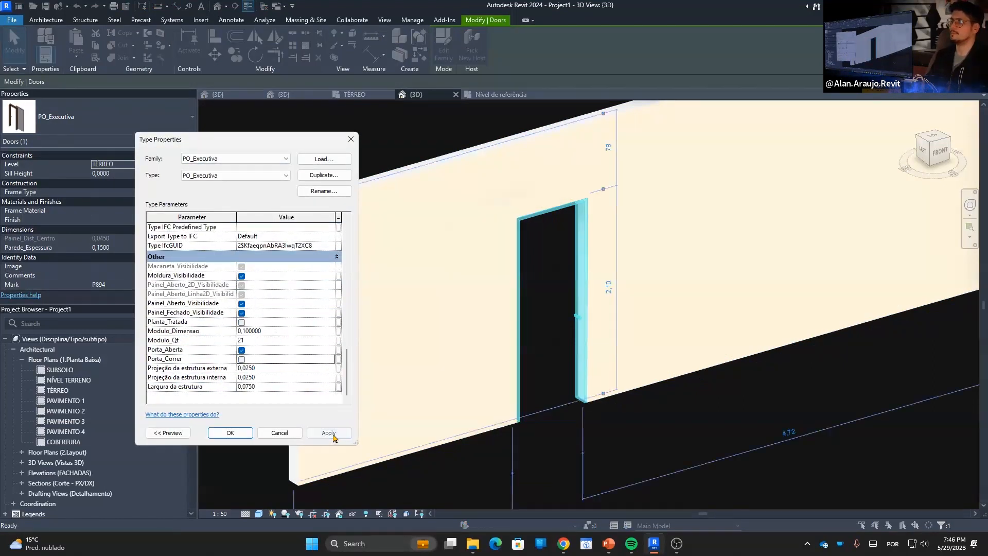
{"action": "left_click", "coordinate": [242, 360]}
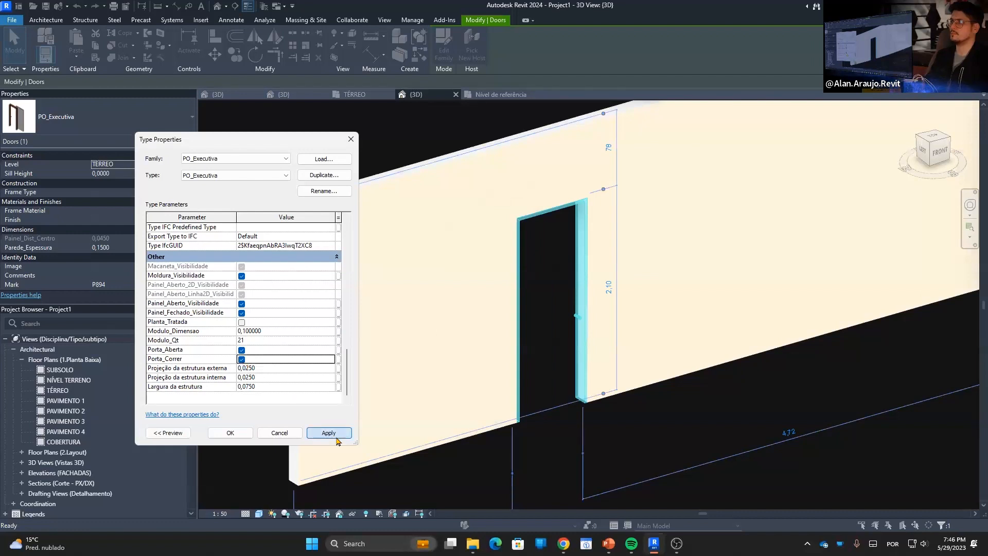
{"action": "left_click", "coordinate": [329, 434]}
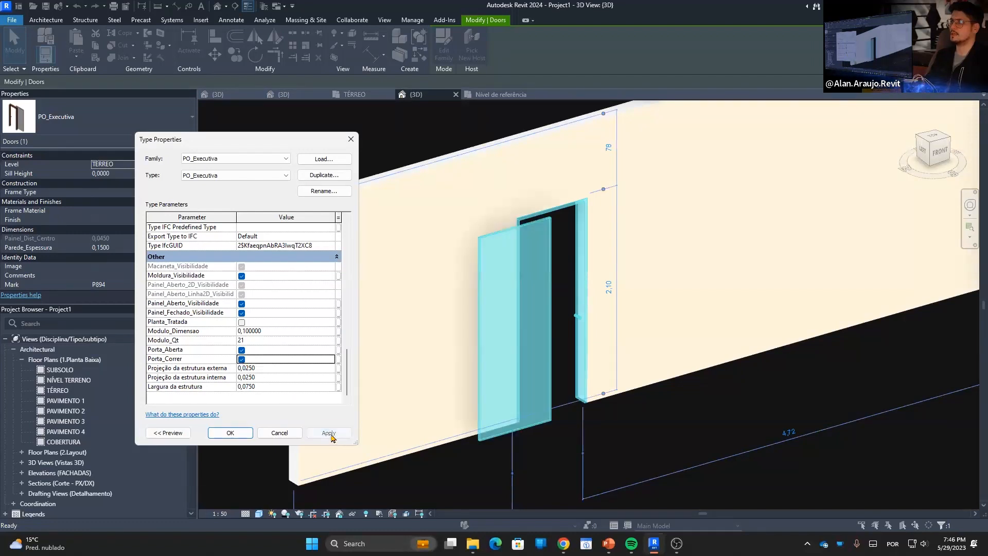
{"action": "left_click", "coordinate": [227, 433]}
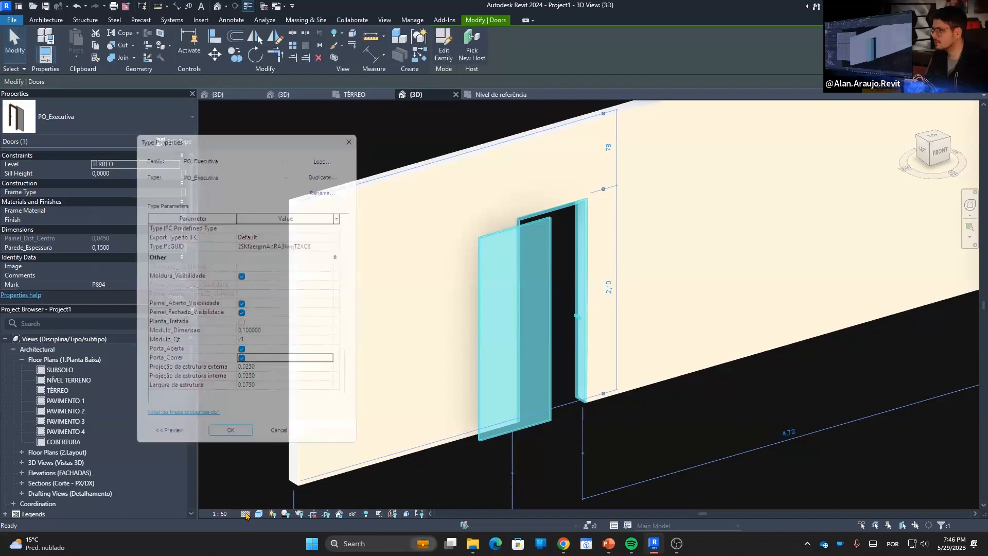
Set the 3D view's detail level to Medium and test the door type's Porta_Aberta by switching it off and on.
{"action": "left_click", "coordinate": [246, 513]}
{"action": "left_click", "coordinate": [263, 489]}
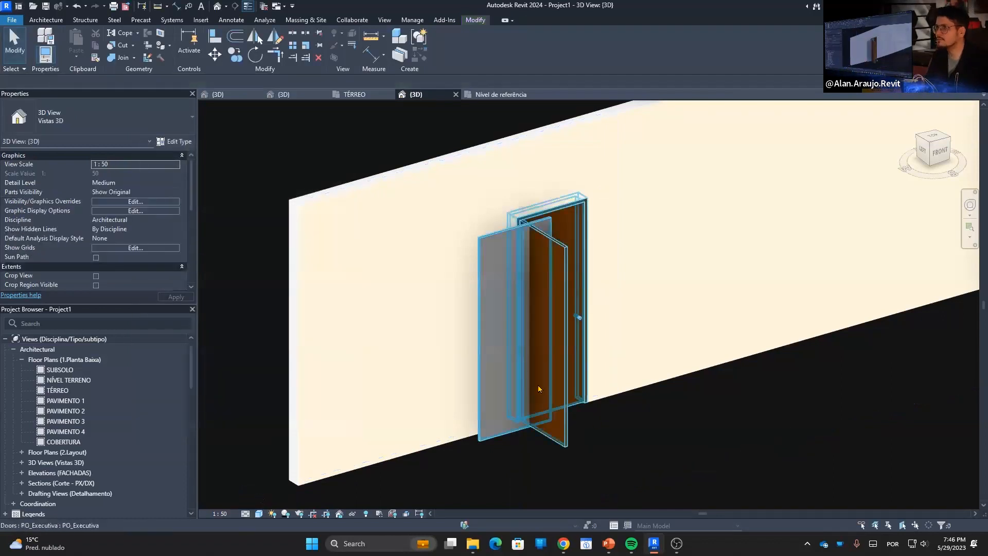
{"action": "left_click", "coordinate": [536, 320]}
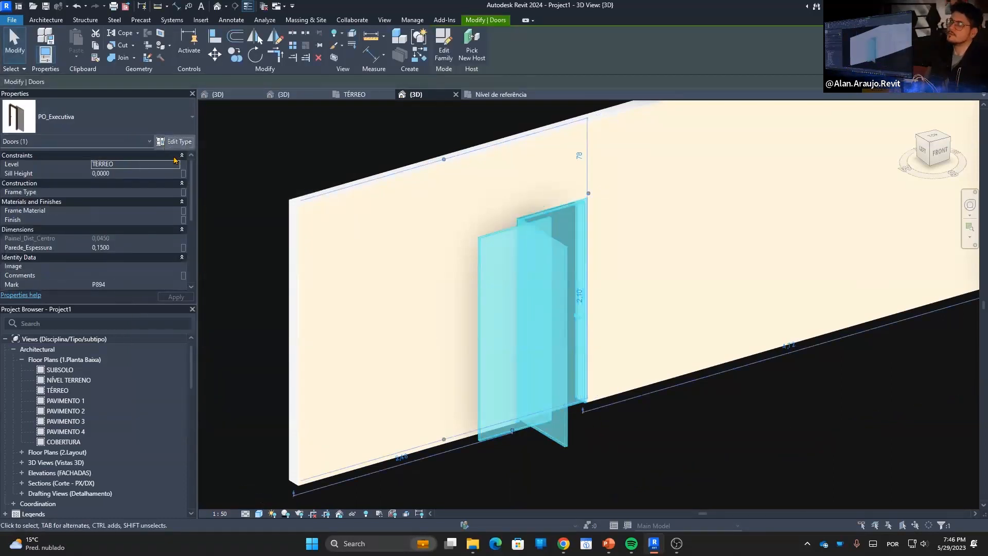
{"action": "left_click", "coordinate": [175, 141]}
{"action": "scroll", "coordinate": [243, 330], "scroll_direction": "down", "scroll_amount": 5}
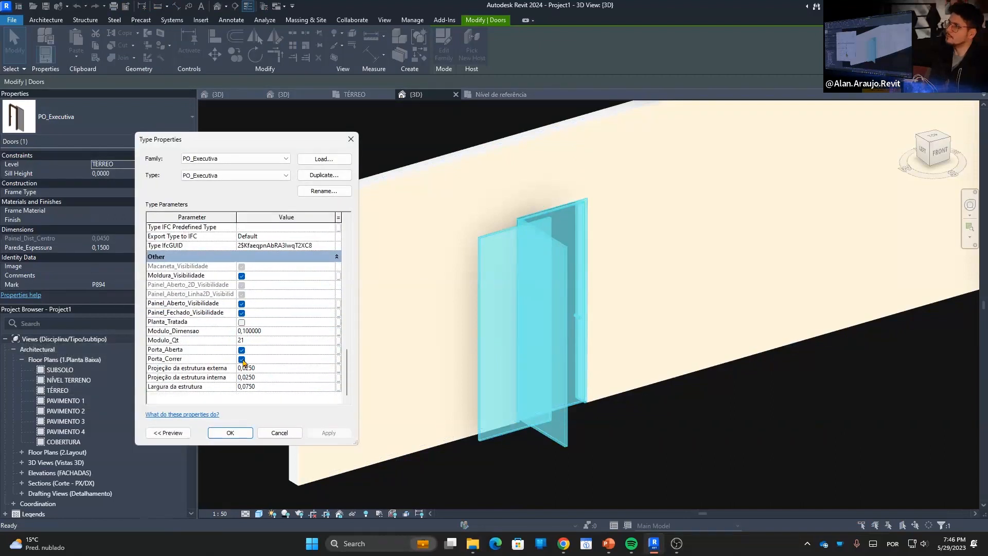
{"action": "left_click", "coordinate": [242, 351]}
{"action": "left_click", "coordinate": [328, 433]}
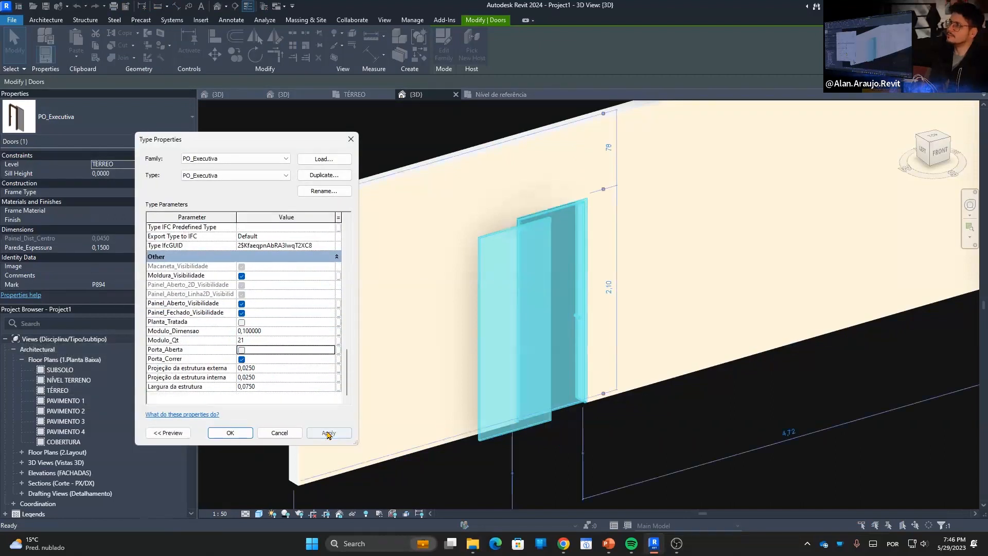
{"action": "left_click", "coordinate": [328, 432]}
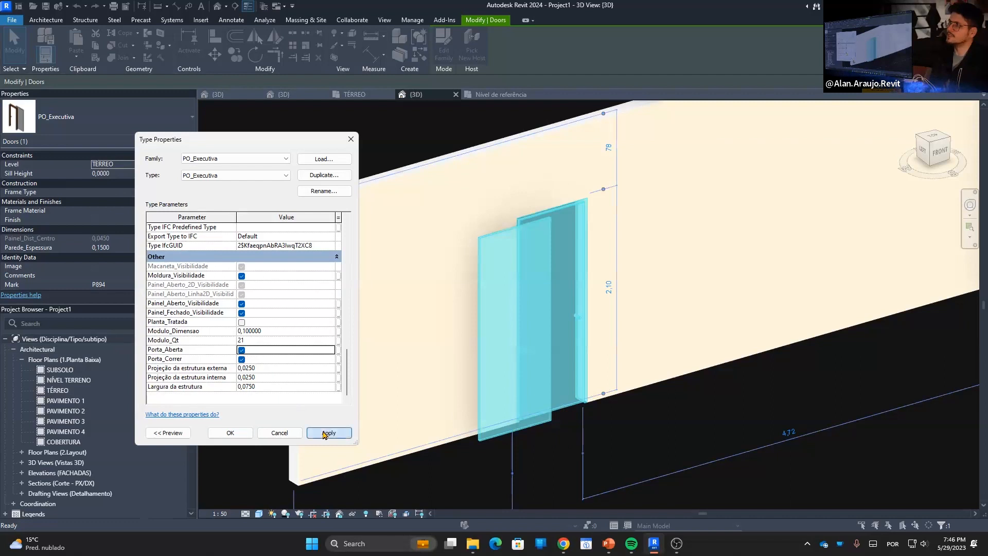
{"action": "left_click", "coordinate": [250, 433]}
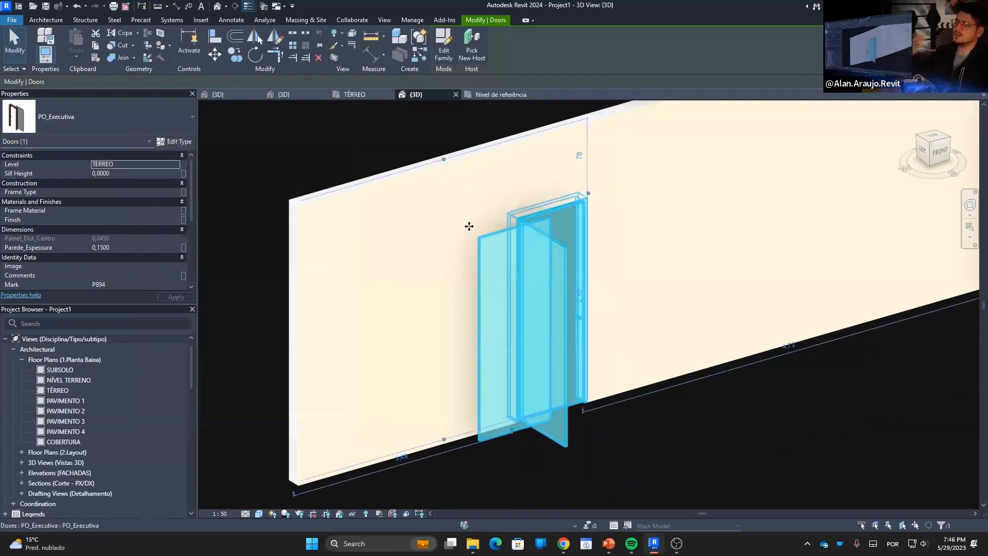
Reopen the door family for editing in its 3D view and select the extruded sliding panel.
{"action": "left_click", "coordinate": [445, 47]}
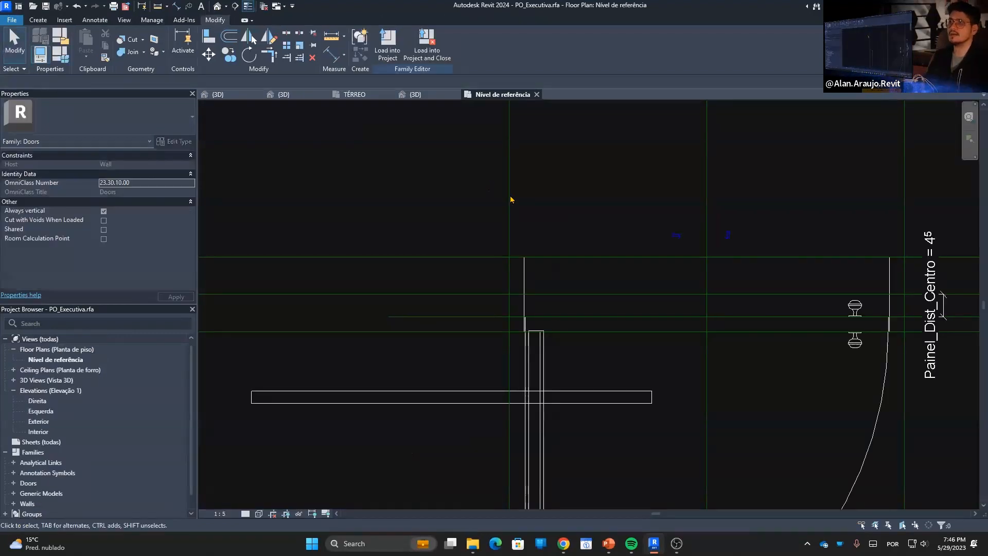
{"action": "left_click", "coordinate": [218, 9]}
{"action": "left_click", "coordinate": [400, 241]}
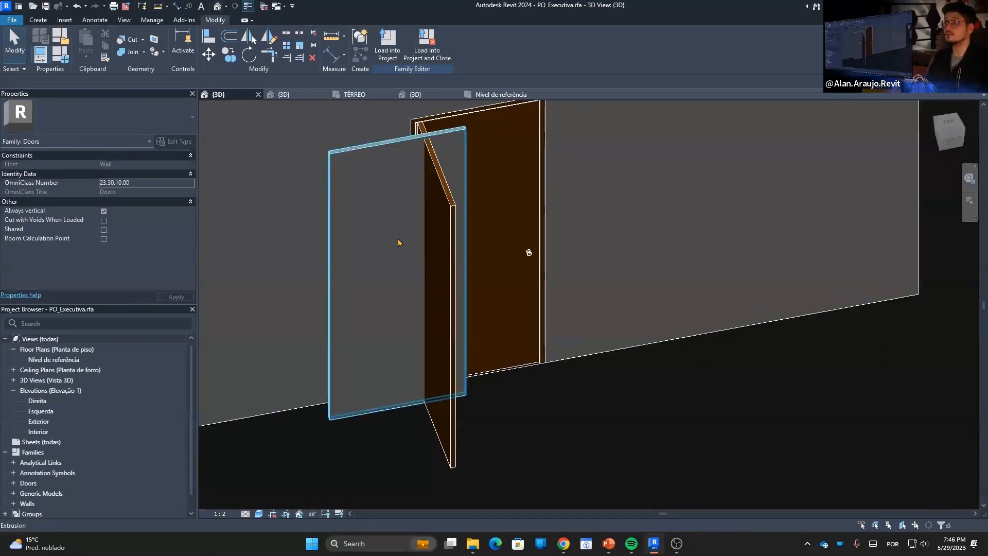
In the family types, set the formula of Porta_Aberta to Porta_Correr so both Yes/No parameters match.
{"action": "left_click", "coordinate": [60, 55]}
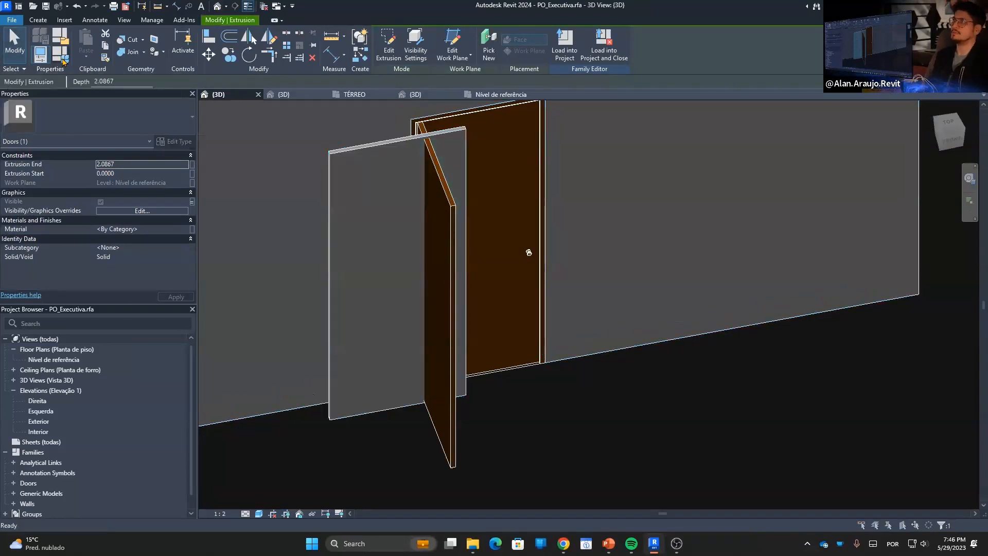
{"action": "scroll", "coordinate": [234, 314], "scroll_direction": "down", "scroll_amount": 5}
{"action": "scroll", "coordinate": [234, 314], "scroll_direction": "down", "scroll_amount": 5}
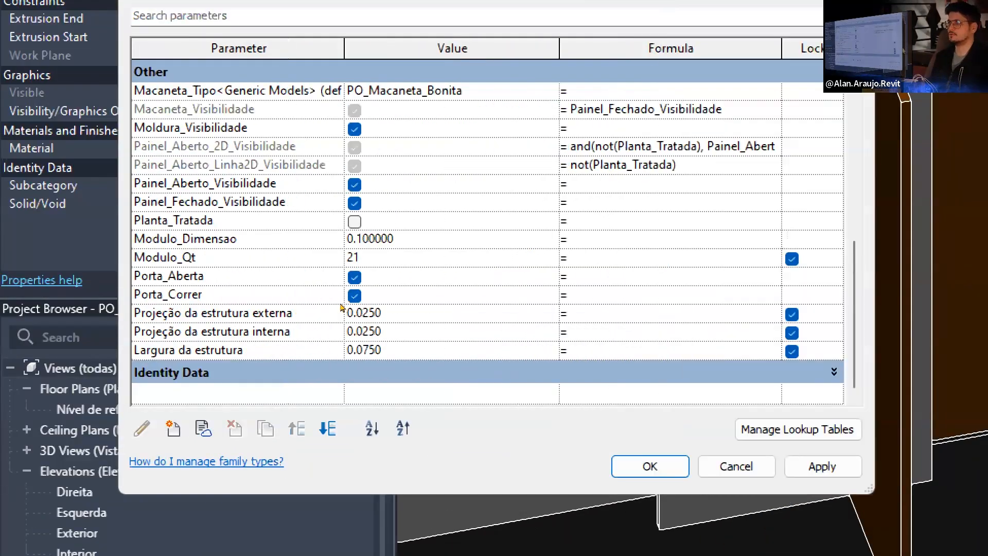
{"action": "left_click", "coordinate": [127, 303]}
{"action": "key", "text": "ctrl+c"}
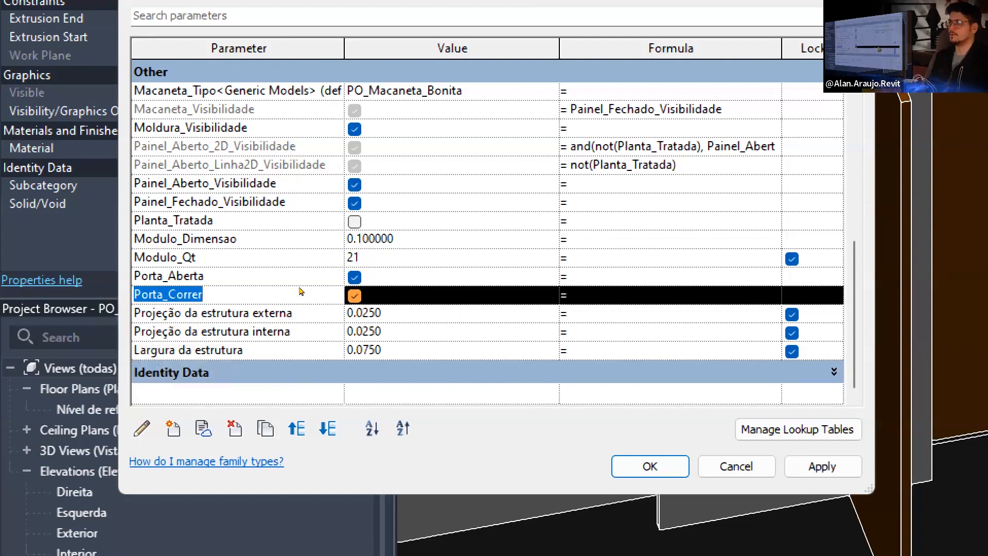
{"action": "left_click", "coordinate": [607, 257]}
{"action": "left_click", "coordinate": [607, 276]}
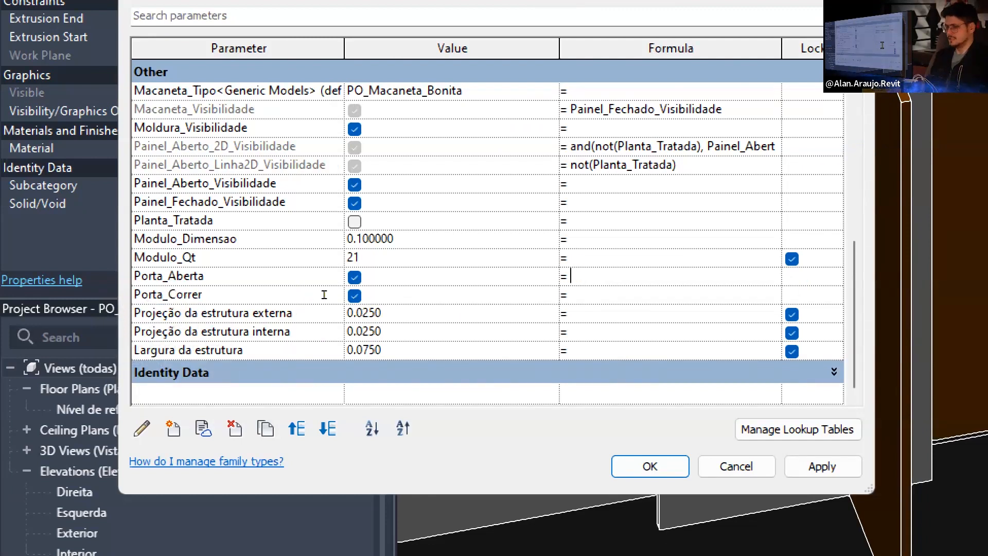
{"action": "key", "text": "ctrl+v"}
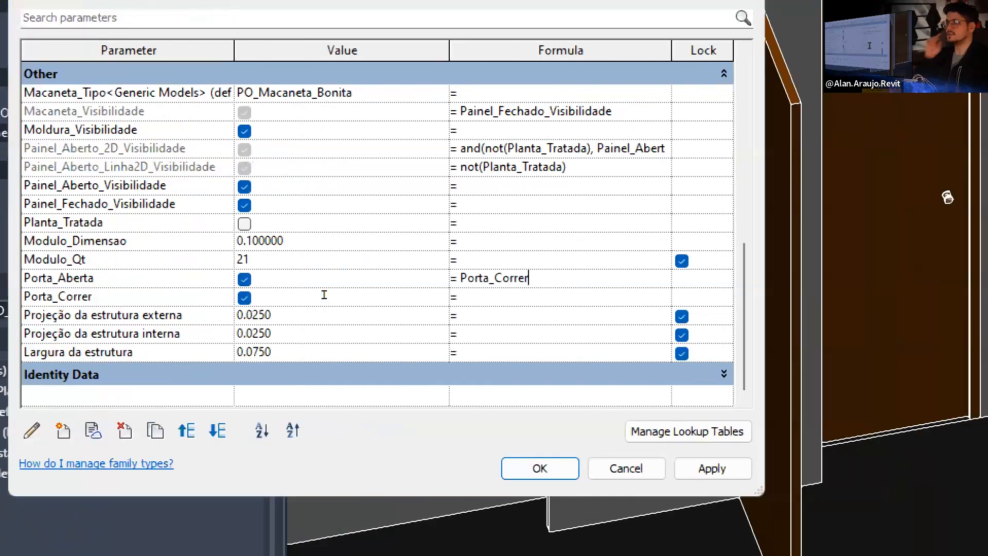
{"action": "left_click", "coordinate": [618, 295]}
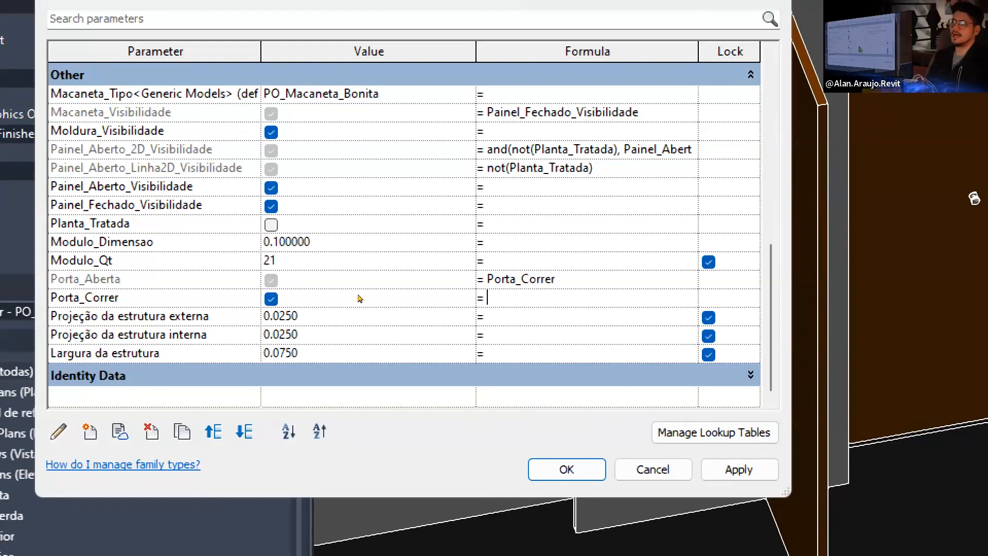
Clear the Porta_Aberta formula, switch its value on and off independently, and enter Porta_Correr as its formula again.
{"action": "key", "text": "Up"}
{"action": "key", "text": "ctrl+c"}
{"action": "key", "text": "BackSpace"}
{"action": "key", "text": "Return"}
{"action": "key", "text": "space"}
{"action": "key", "text": "space"}
{"action": "key", "text": "space"}
{"action": "key", "text": "Tab"}
{"action": "key", "text": "ctrl+v"}
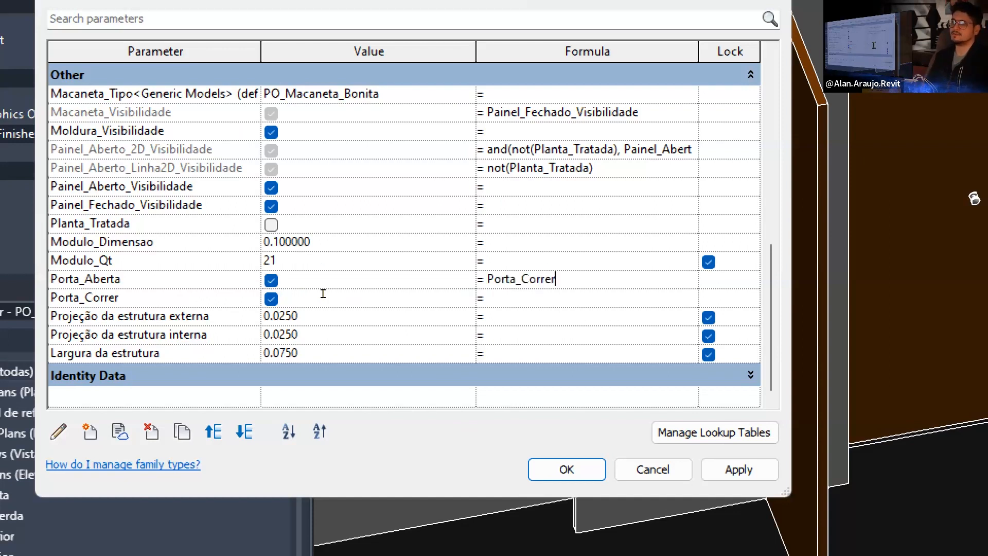
{"action": "key", "text": "Return"}
{"action": "key", "text": "Up"}
{"action": "key", "text": "shift+Home"}
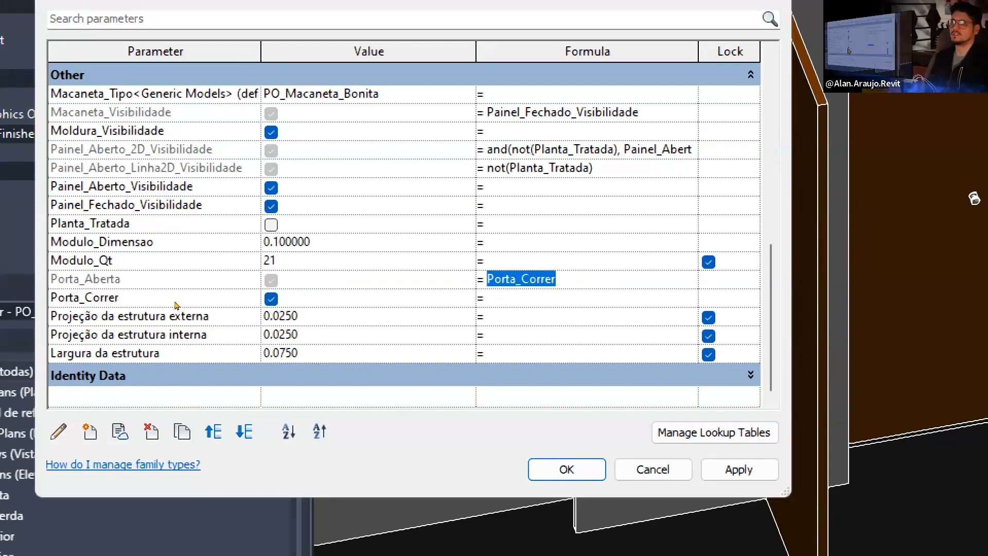
Switch Porta_Correr off and on repeatedly in the family types to test how the linked Porta_Aberta value responds.
{"action": "key", "text": "Tab"}
{"action": "key", "text": "space"}
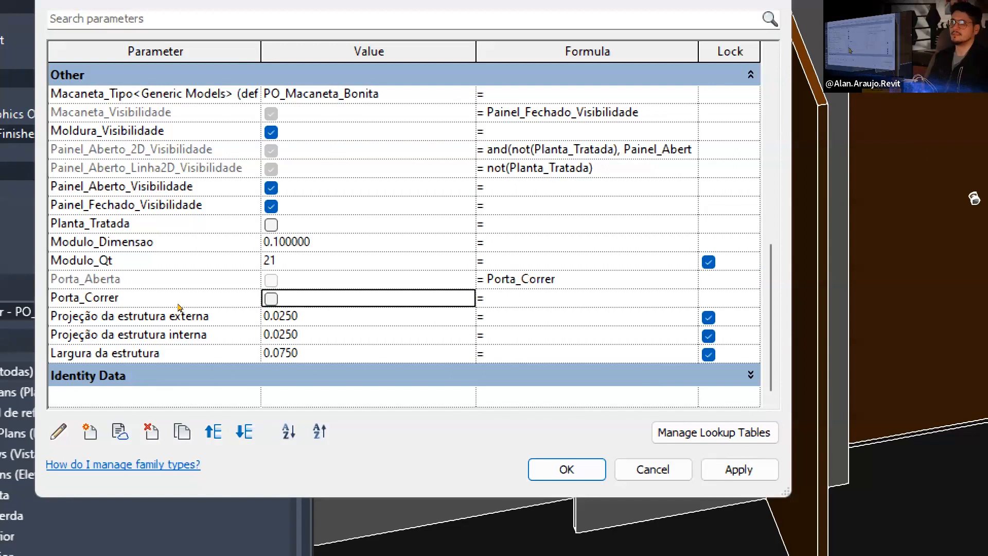
{"action": "key", "text": "space"}
{"action": "key", "text": "space"}
{"action": "key", "text": "space"}
{"action": "key", "text": "space"}
{"action": "key", "text": "space"}
{"action": "key", "text": "space"}
{"action": "key", "text": "space"}
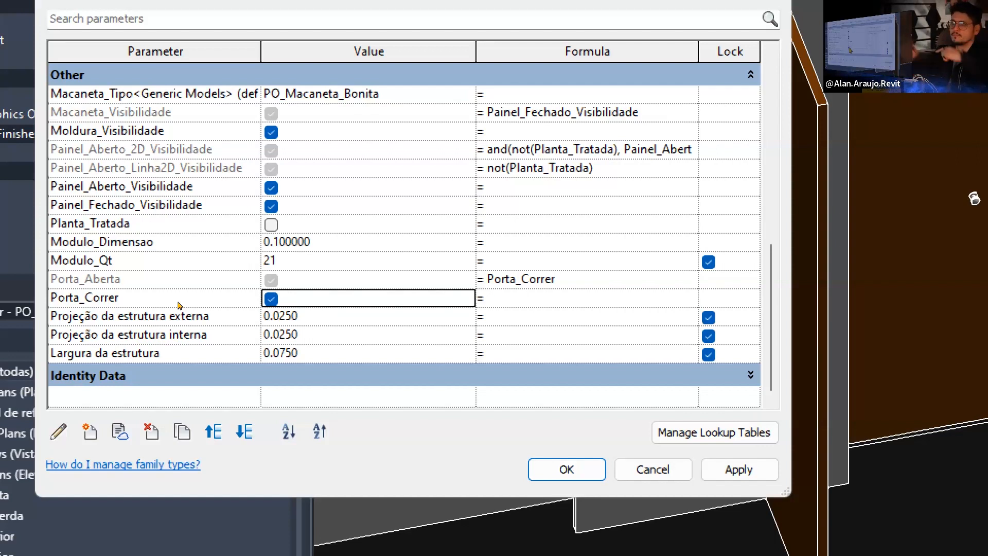
Change the Porta_Aberta formula to not(Porta_Correr) so its value is the opposite of Porta_Correr.
{"action": "left_click", "coordinate": [509, 278]}
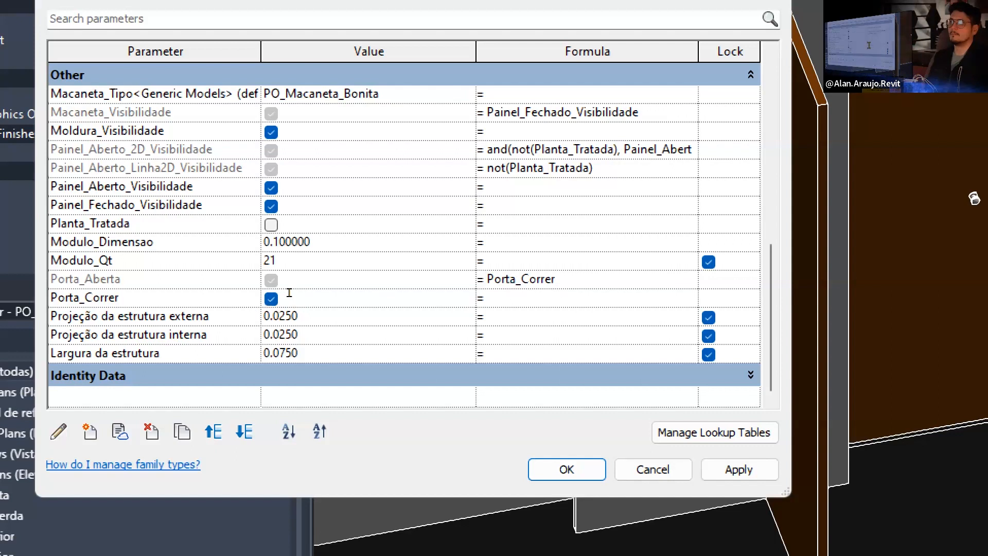
{"action": "type", "text": "not("}
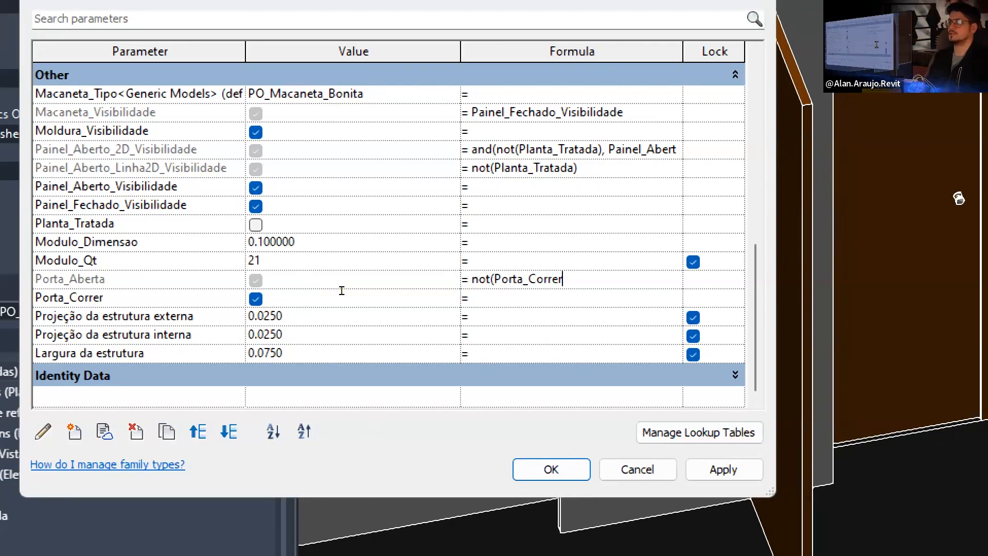
{"action": "type", "text": ")"}
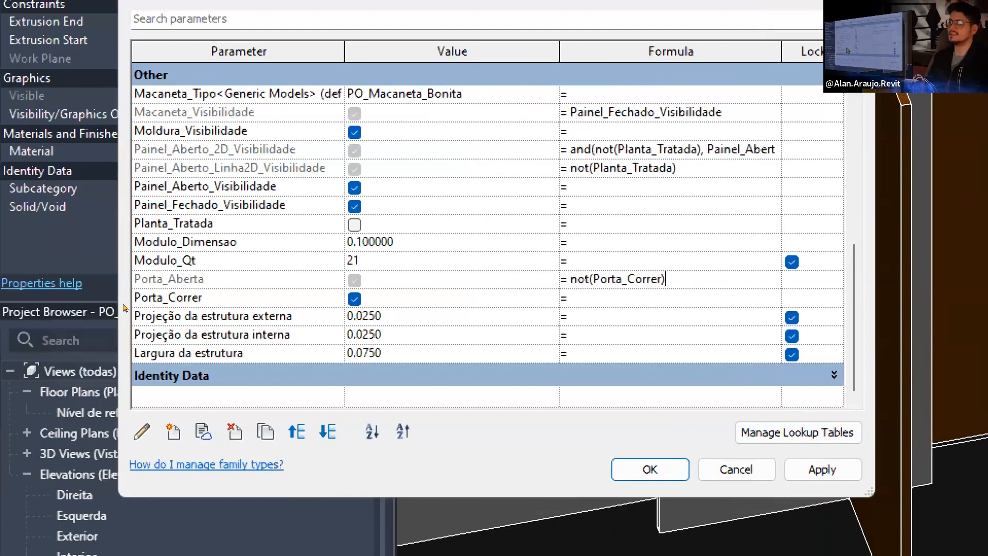
{"action": "left_click", "coordinate": [122, 303]}
{"action": "left_click_drag", "start_coordinate": [202, 298], "coordinate": [73, 303]}
{"action": "left_click_drag", "start_coordinate": [144, 298], "coordinate": [59, 302]}
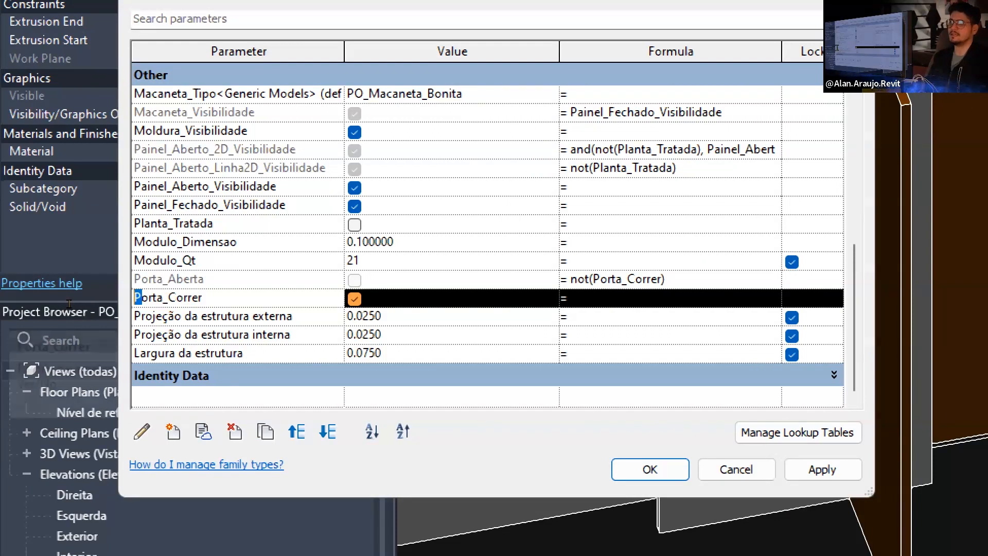
{"action": "key", "text": "Right"}
{"action": "key", "text": "Right"}
{"action": "key", "text": "Right"}
{"action": "key", "text": "Right"}
{"action": "key", "text": "Right"}
{"action": "key", "text": "Right"}
{"action": "key", "text": "shift+Right"}
{"action": "key", "text": "End"}
{"action": "key", "text": "shift+Home"}
{"action": "key", "text": "End"}
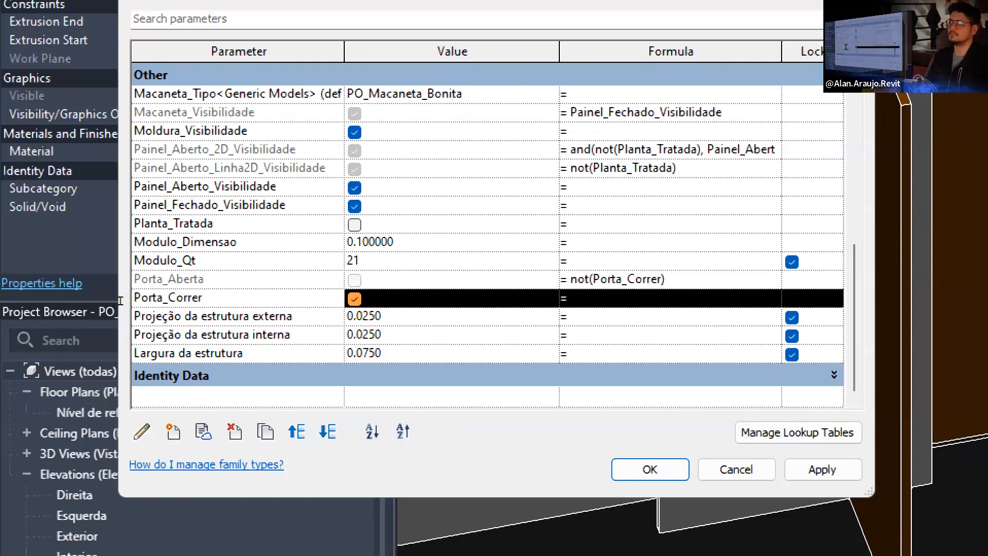
{"action": "key", "text": "shift+Home"}
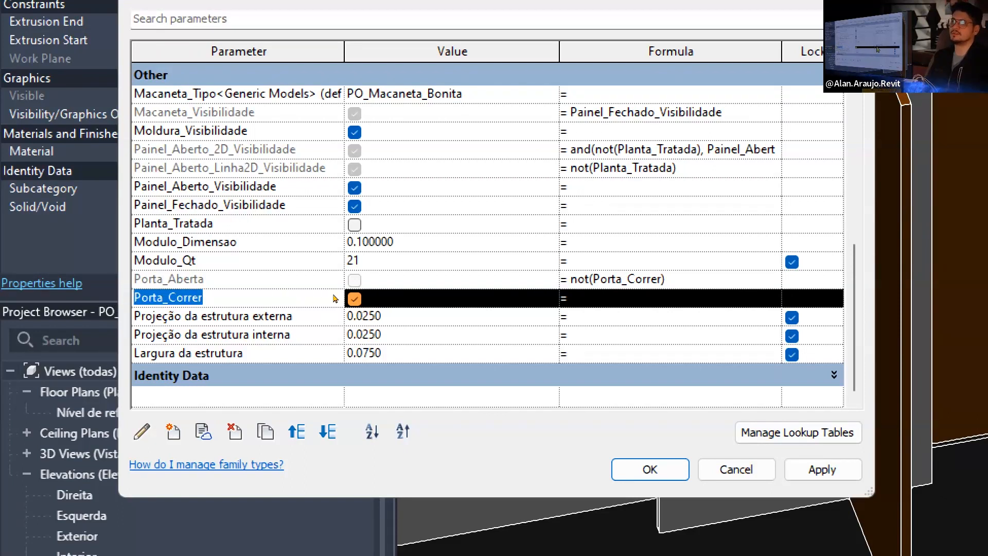
Toggle Porta_Correr several times to test the negated Porta_Aberta formula, leaving Porta_Correr switched on.
{"action": "key", "text": "shift+Tab"}
{"action": "key", "text": "Tab"}
{"action": "key", "text": "space"}
{"action": "key", "text": "space"}
{"action": "key", "text": "space"}
{"action": "key", "text": "space"}
{"action": "key", "text": "space"}
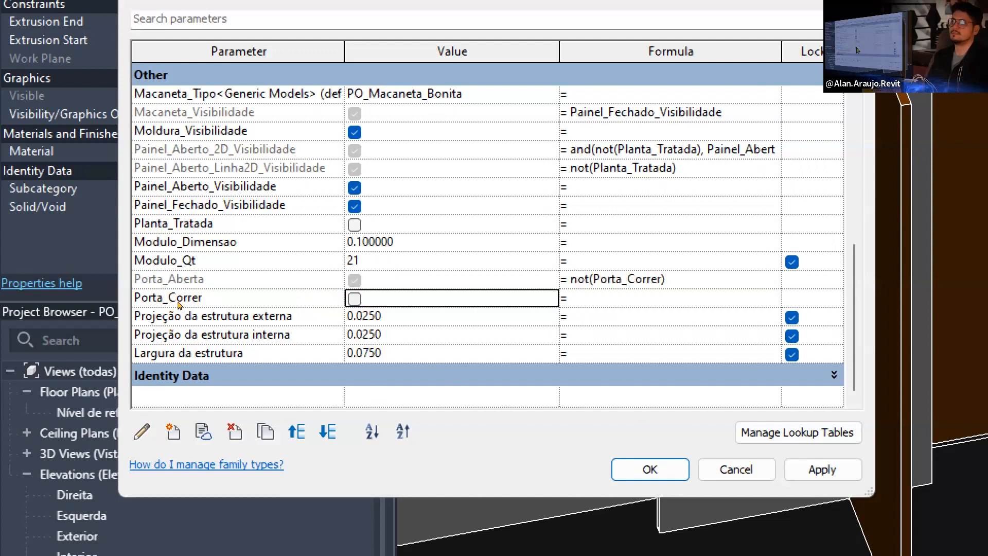
{"action": "key", "text": "space"}
{"action": "key", "text": "space"}
{"action": "key", "text": "space"}
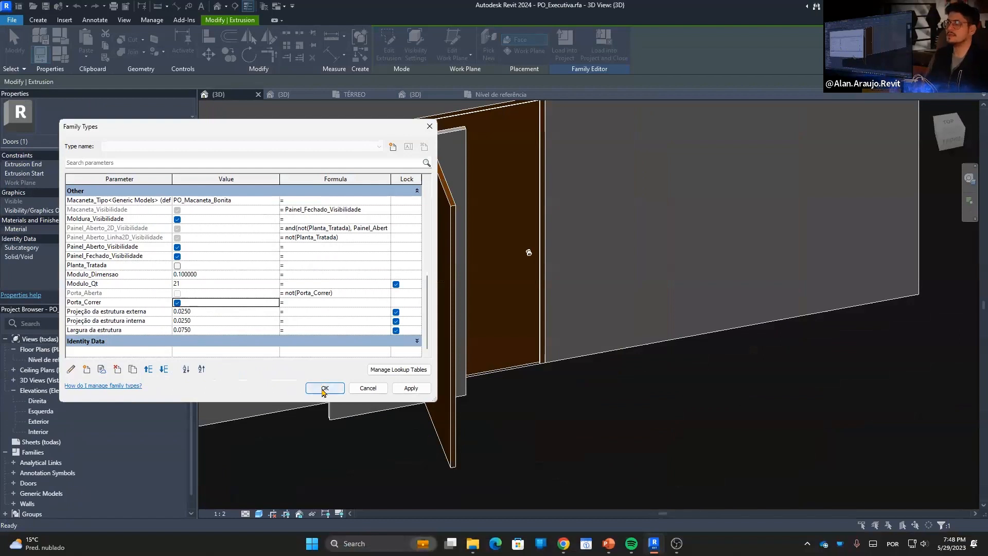
Accept the family type changes and load PO_Executiva into Project1, overwriting the existing version and its parameter values.
{"action": "left_click", "coordinate": [325, 389]}
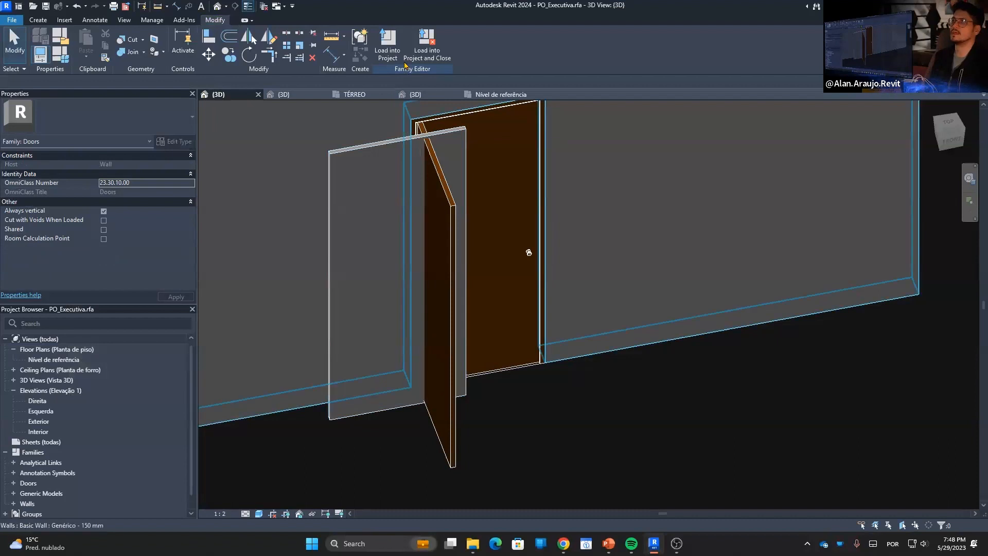
{"action": "left_click", "coordinate": [387, 45]}
{"action": "left_click", "coordinate": [467, 348]}
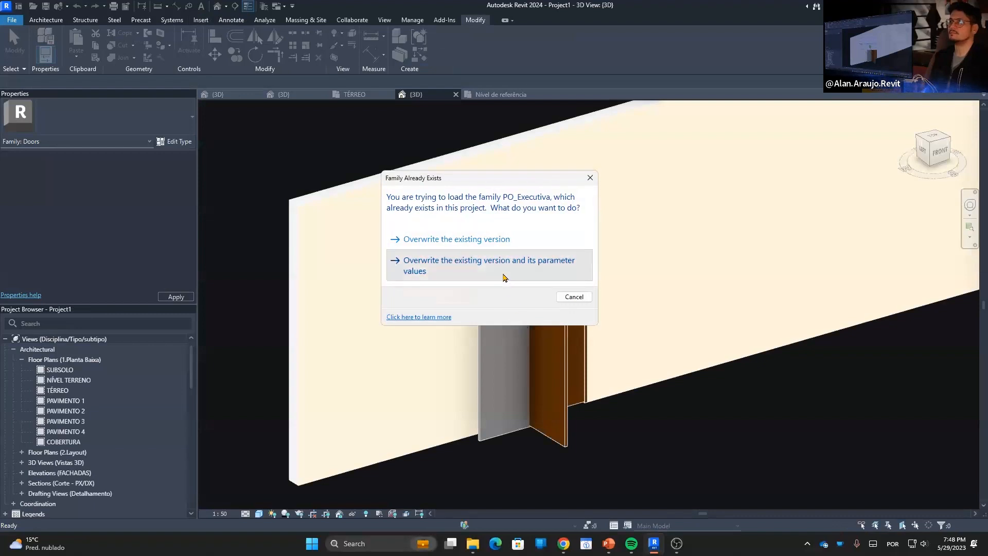
{"action": "left_click", "coordinate": [503, 278]}
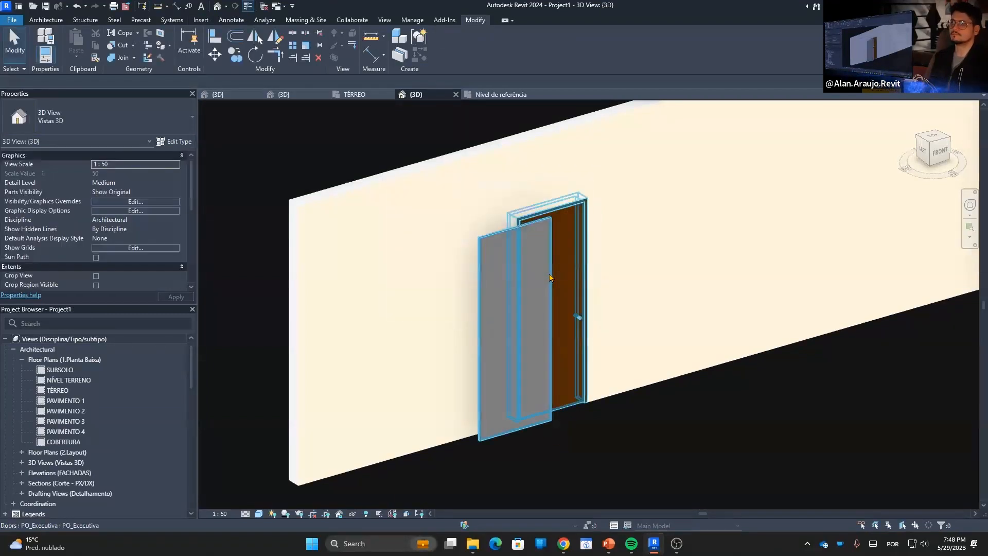
In the placed door's type properties, switch Porta_Correr off and back on, applying each change to test the alternating panels.
{"action": "left_click", "coordinate": [549, 278]}
{"action": "left_click", "coordinate": [173, 141]}
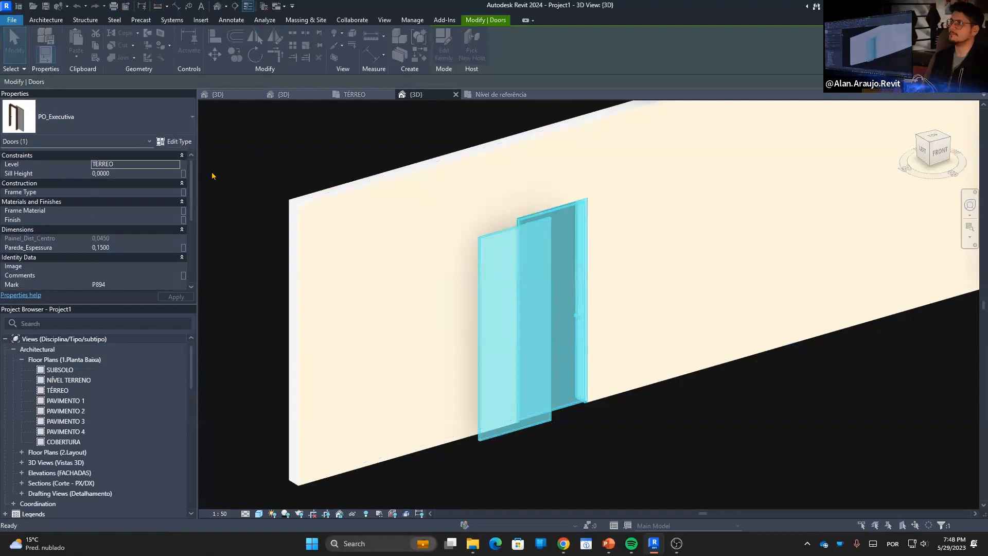
{"action": "scroll", "coordinate": [229, 281], "scroll_direction": "down", "scroll_amount": 5}
{"action": "scroll", "coordinate": [232, 341], "scroll_direction": "down", "scroll_amount": 5}
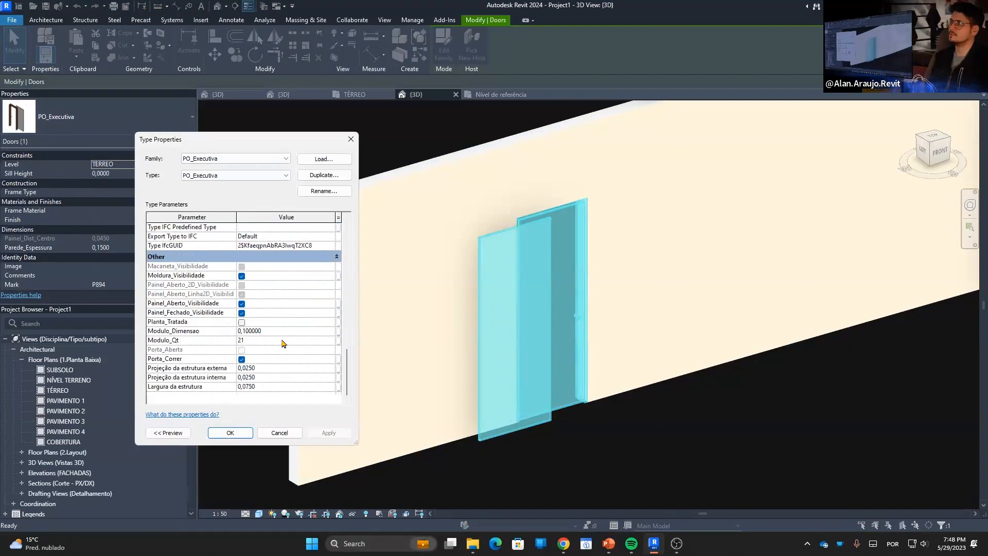
{"action": "left_click", "coordinate": [241, 359]}
{"action": "left_click", "coordinate": [326, 432]}
{"action": "left_click", "coordinate": [241, 359]}
{"action": "left_click", "coordinate": [329, 434]}
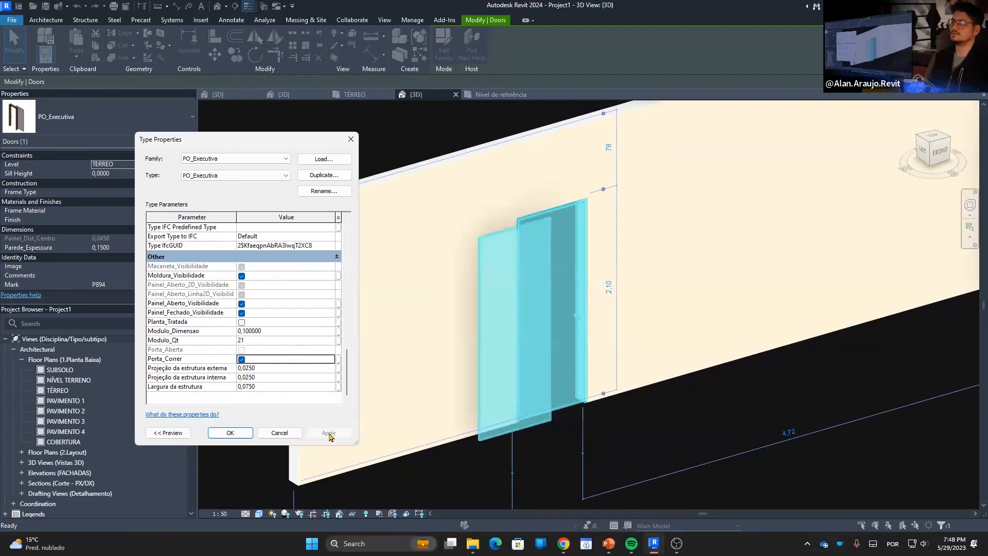
{"action": "left_click", "coordinate": [229, 432]}
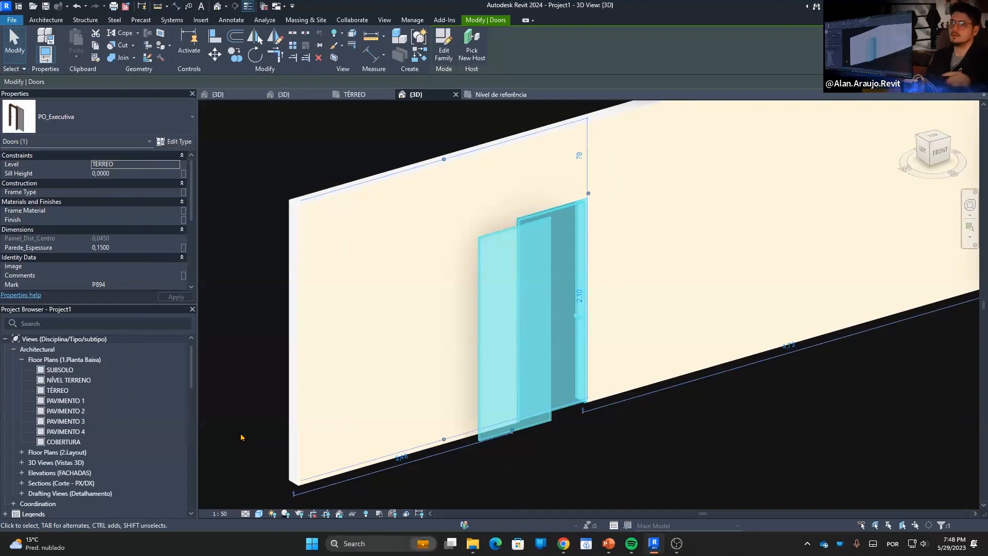
Find the open PO_Macaneta_Lindissima handle family and close it without saving the changes.
{"action": "left_click", "coordinate": [282, 98]}
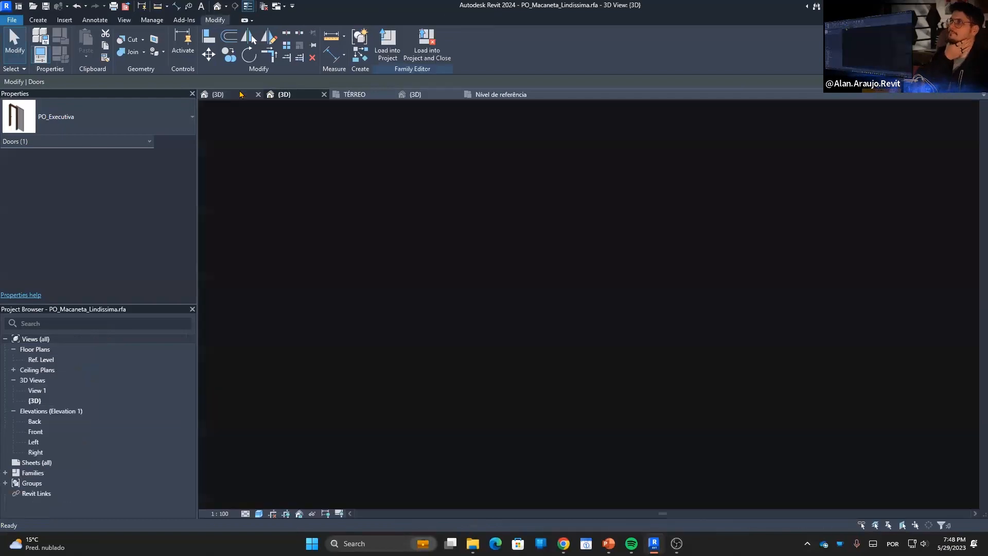
{"action": "left_click", "coordinate": [238, 95]}
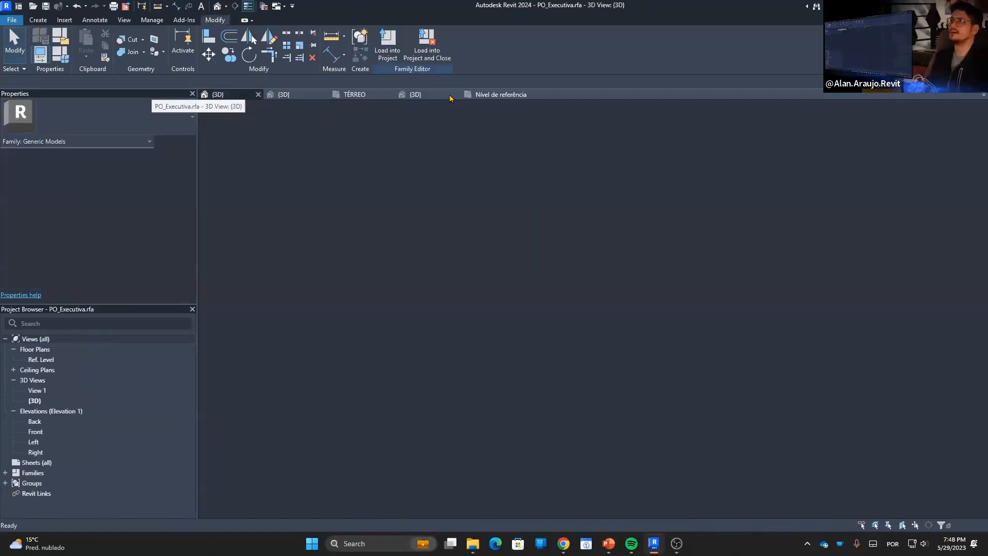
{"action": "left_click", "coordinate": [430, 98]}
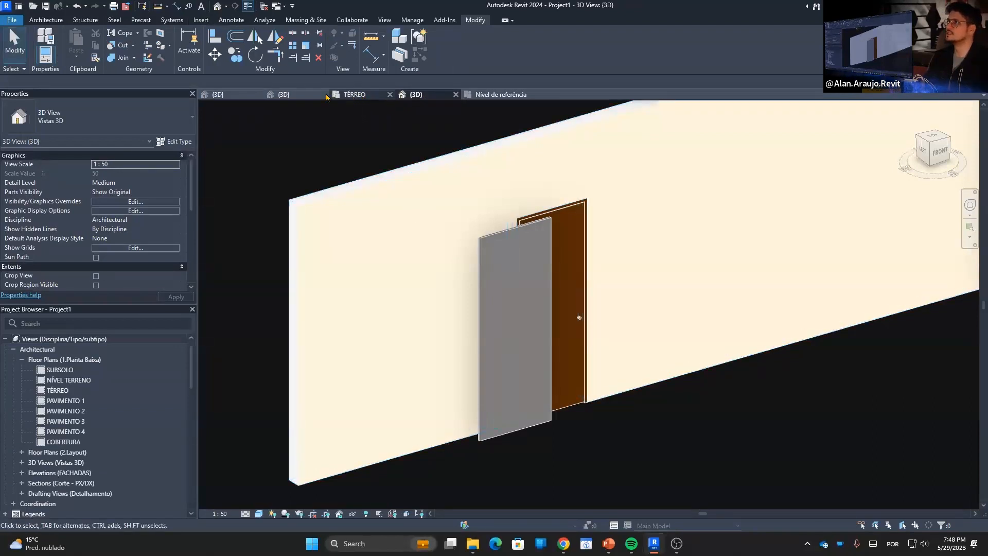
{"action": "left_click", "coordinate": [274, 95]}
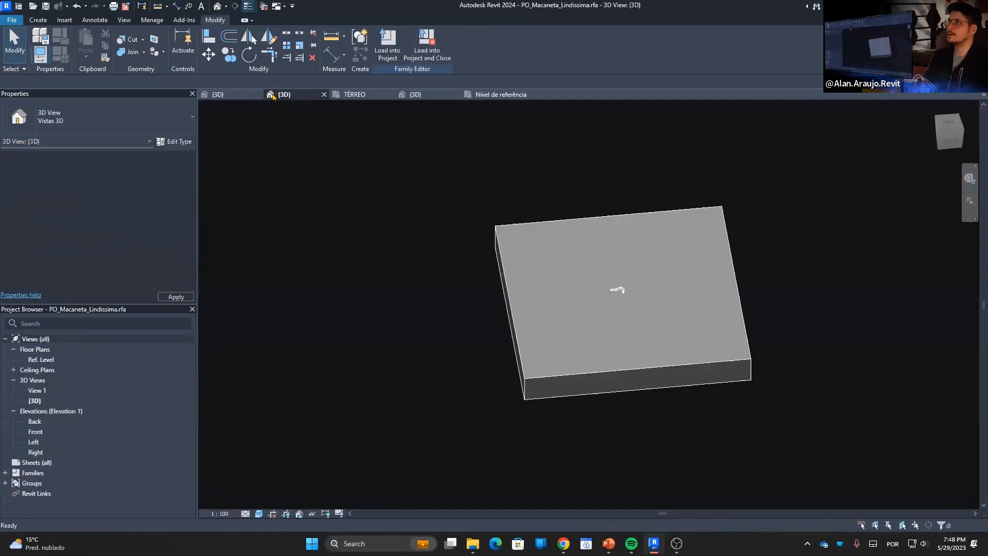
{"action": "left_click", "coordinate": [323, 94]}
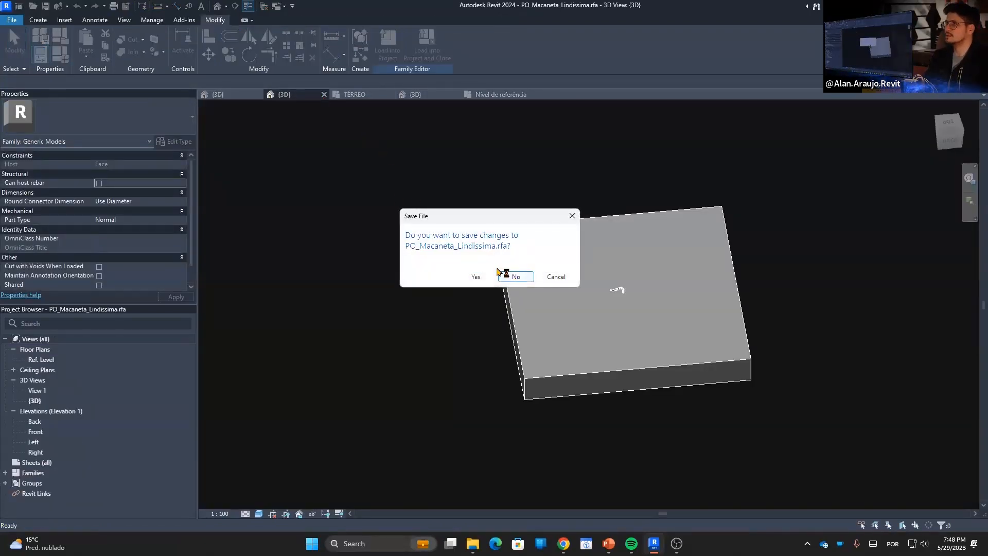
{"action": "left_click", "coordinate": [515, 276]}
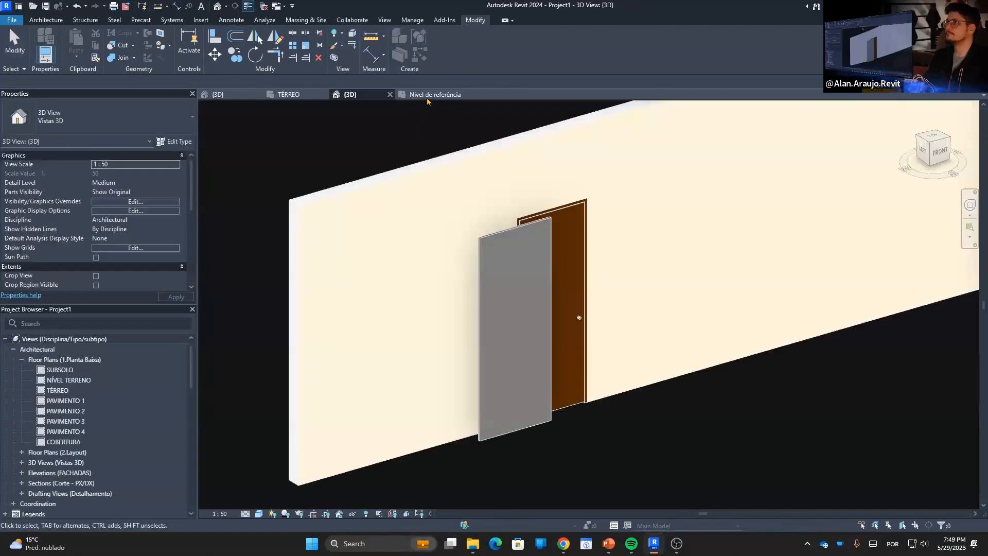
In the PO_Executiva family's 3D view, set the Macaneta_Altura family parameter to 1.05 and accept the change.
{"action": "left_click", "coordinate": [428, 97]}
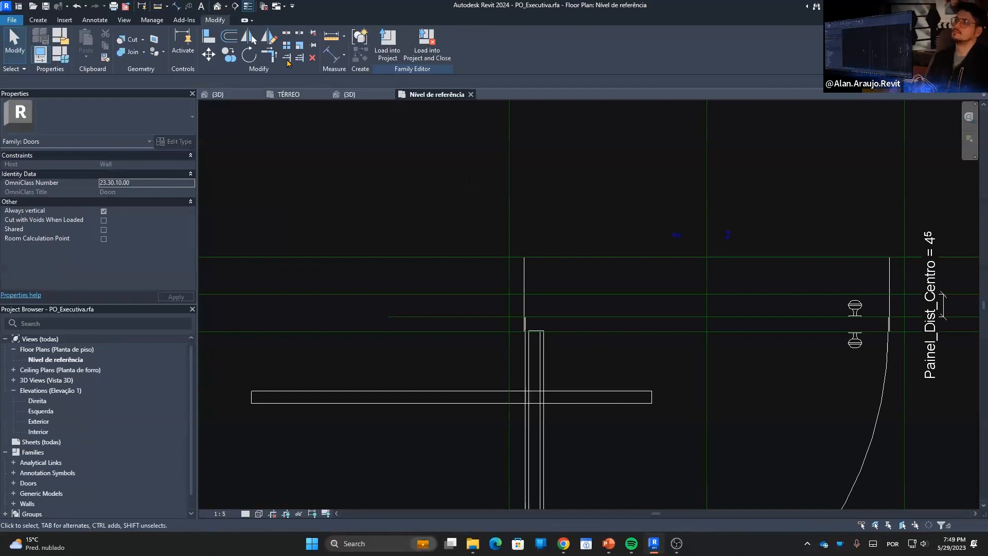
{"action": "left_click", "coordinate": [223, 7]}
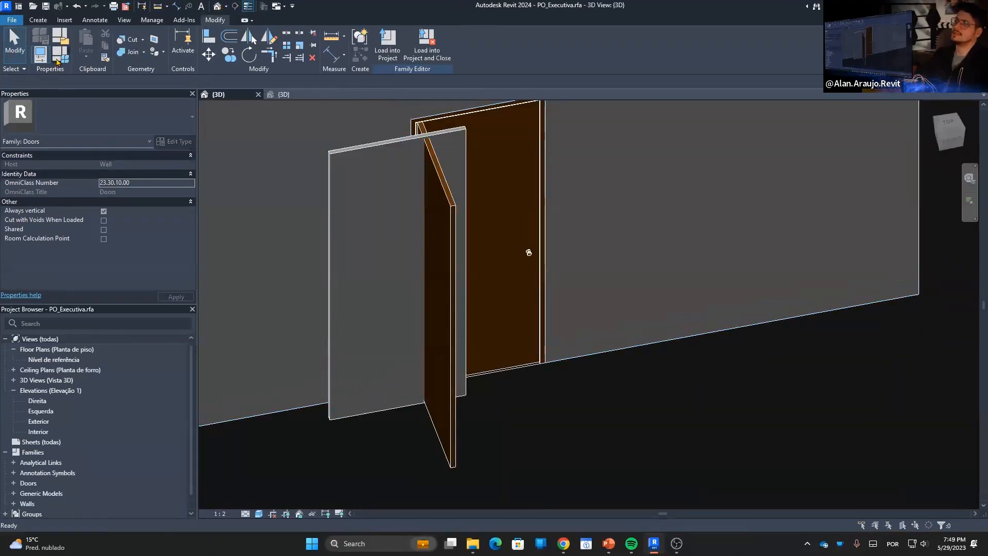
{"action": "left_click", "coordinate": [55, 62]}
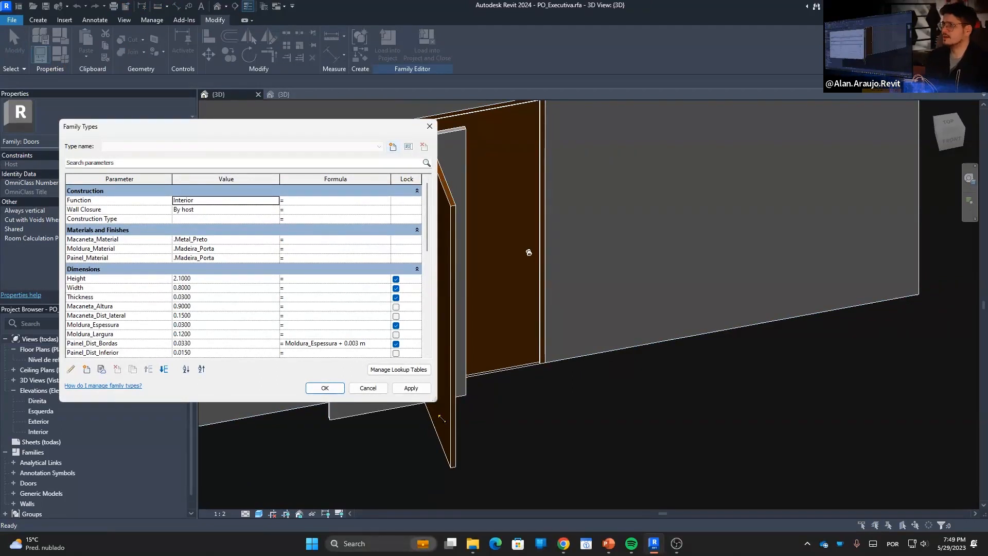
{"action": "left_click_drag", "start_coordinate": [437, 403], "coordinate": [444, 418]}
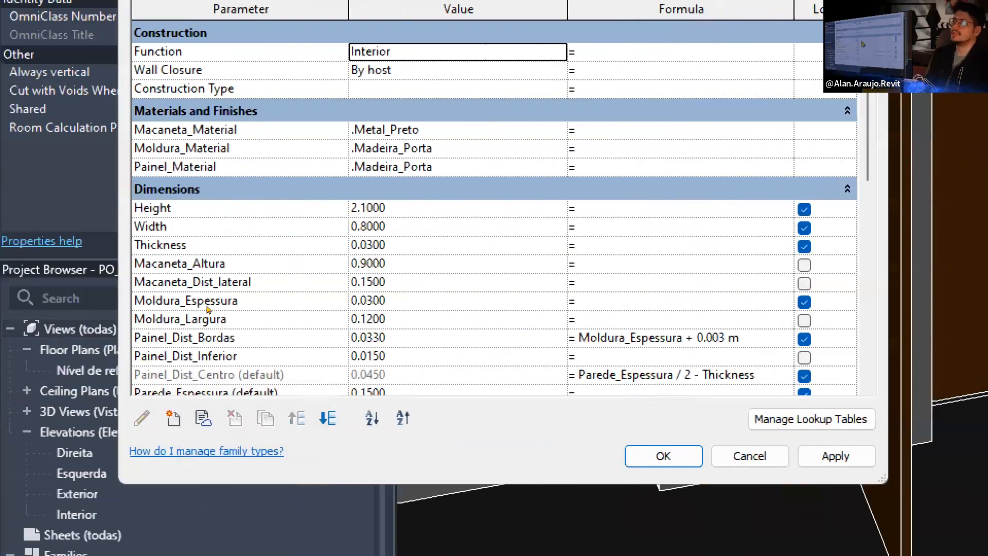
{"action": "left_click", "coordinate": [404, 264]}
{"action": "type", "text": "10."}
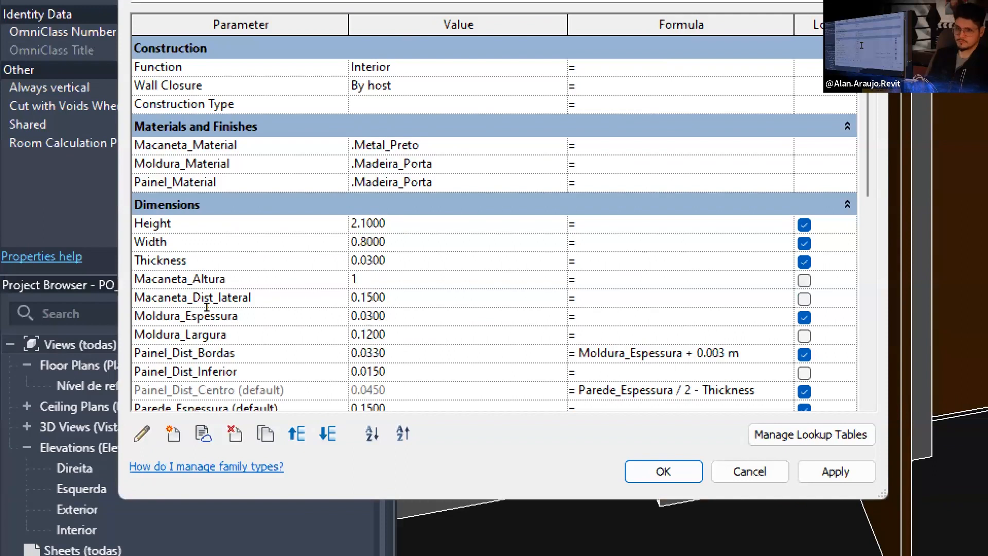
{"action": "type", "text": ".05"}
{"action": "key", "text": "Tab"}
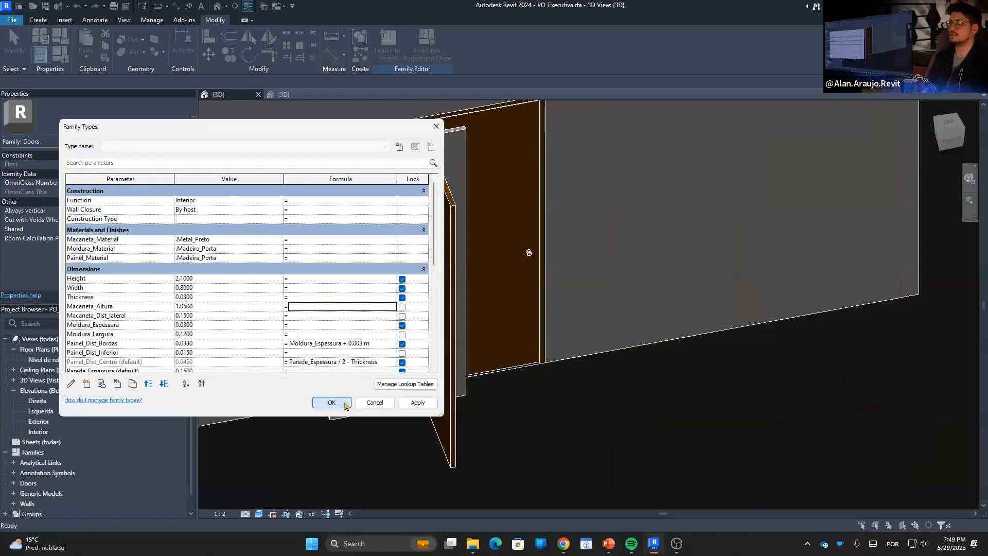
{"action": "left_click", "coordinate": [344, 403]}
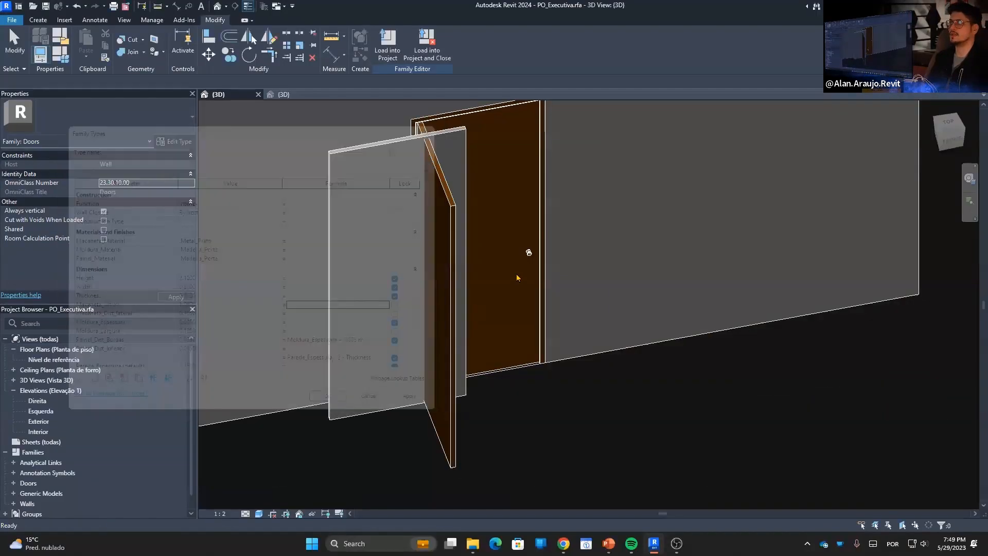
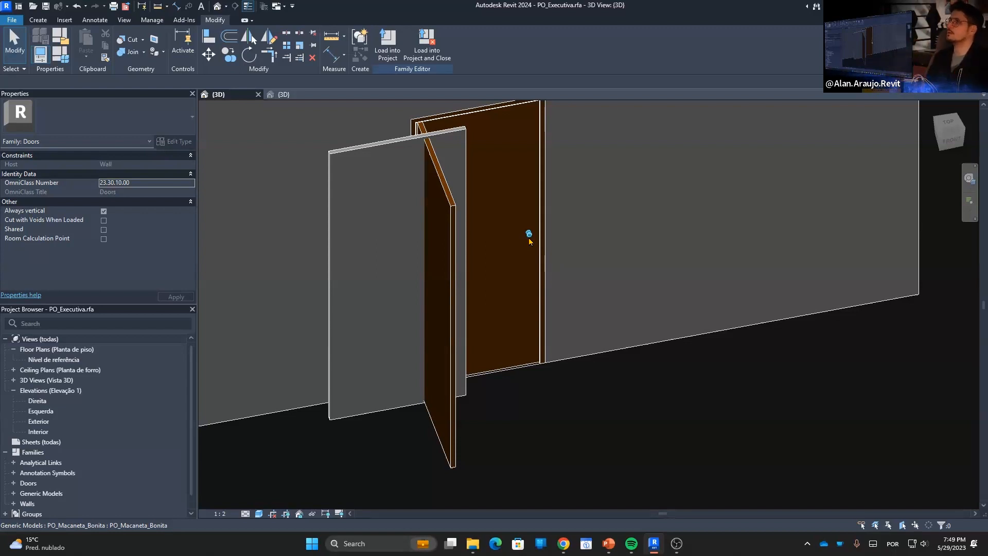
Examine the type properties of the PO_Macaneta_Bonita handle on the closed door panel, leaving them unchanged.
{"action": "middle_click_drag", "start_coordinate": [512, 325], "coordinate": [566, 330], "text": "shift"}
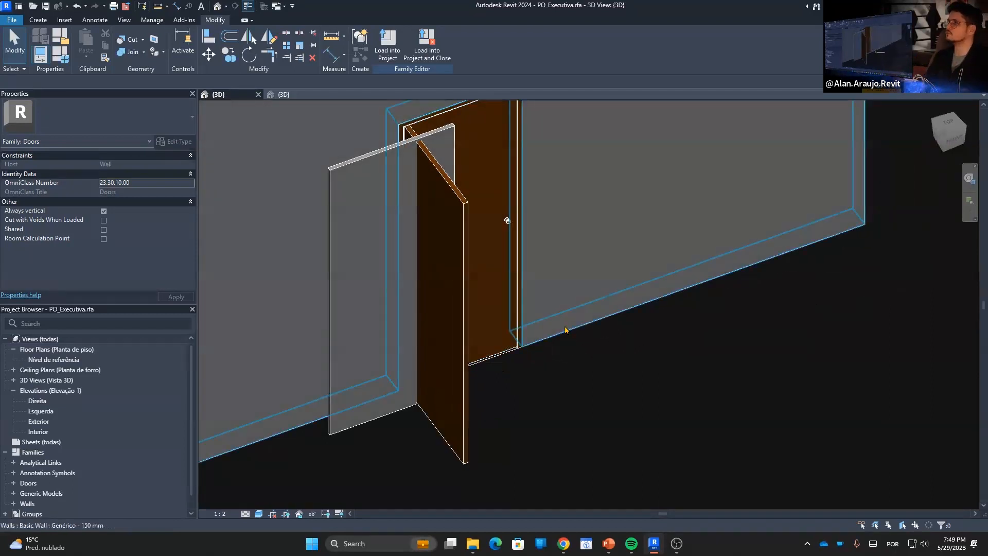
{"action": "scroll", "coordinate": [511, 256], "scroll_direction": "up", "scroll_amount": 3}
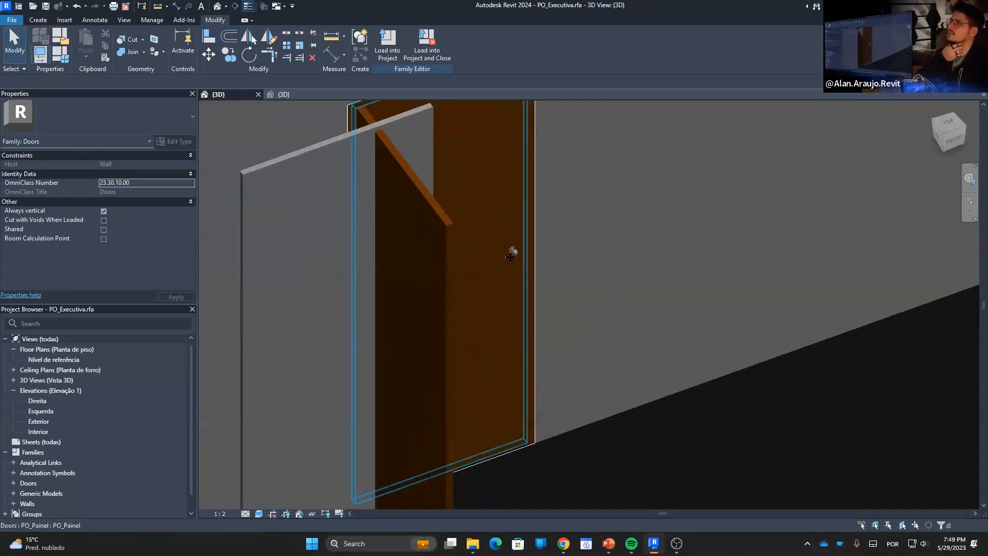
{"action": "scroll", "coordinate": [510, 256], "scroll_direction": "up", "scroll_amount": 2}
{"action": "left_click", "coordinate": [516, 254]}
{"action": "scroll", "coordinate": [592, 282], "scroll_direction": "up", "scroll_amount": 2}
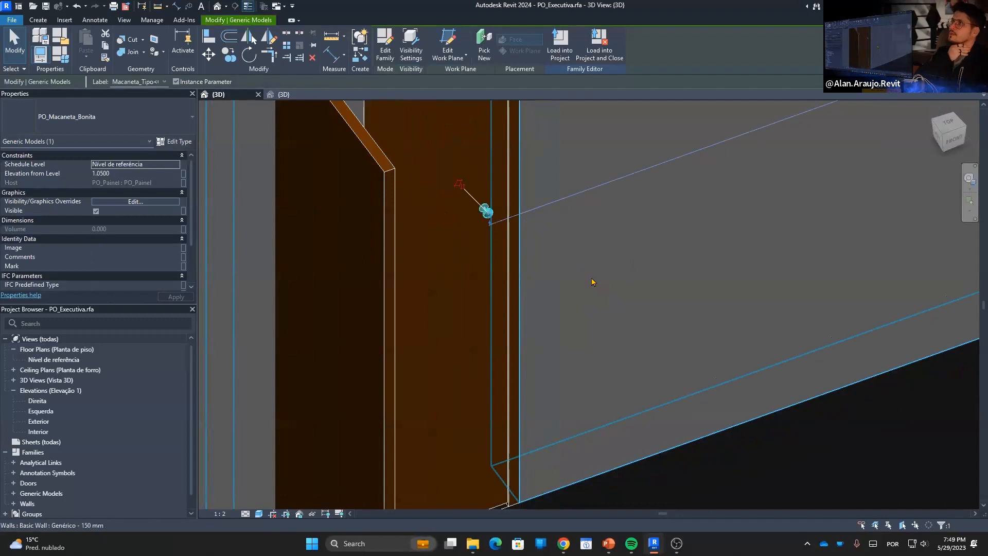
{"action": "left_click", "coordinate": [177, 141]}
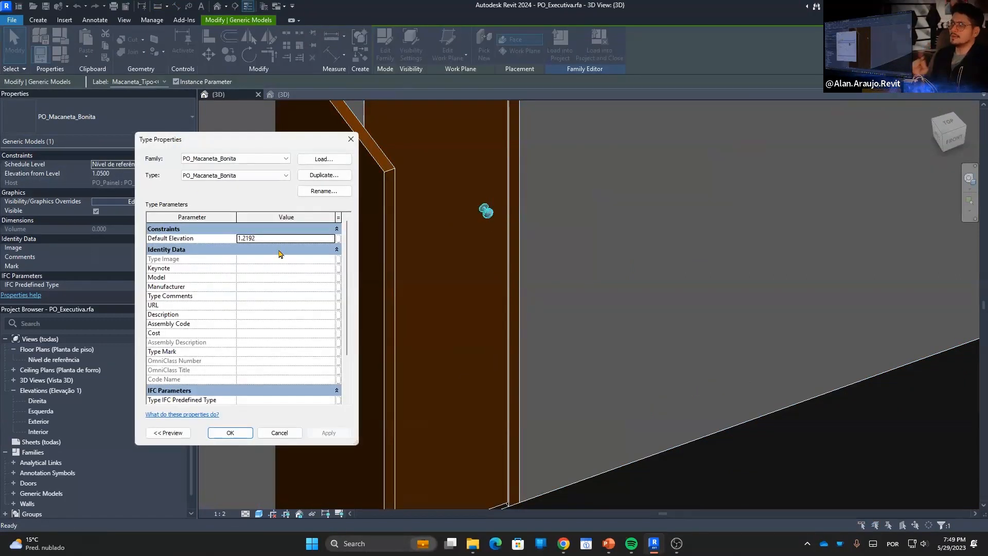
{"action": "scroll", "coordinate": [221, 313], "scroll_direction": "down", "scroll_amount": 3}
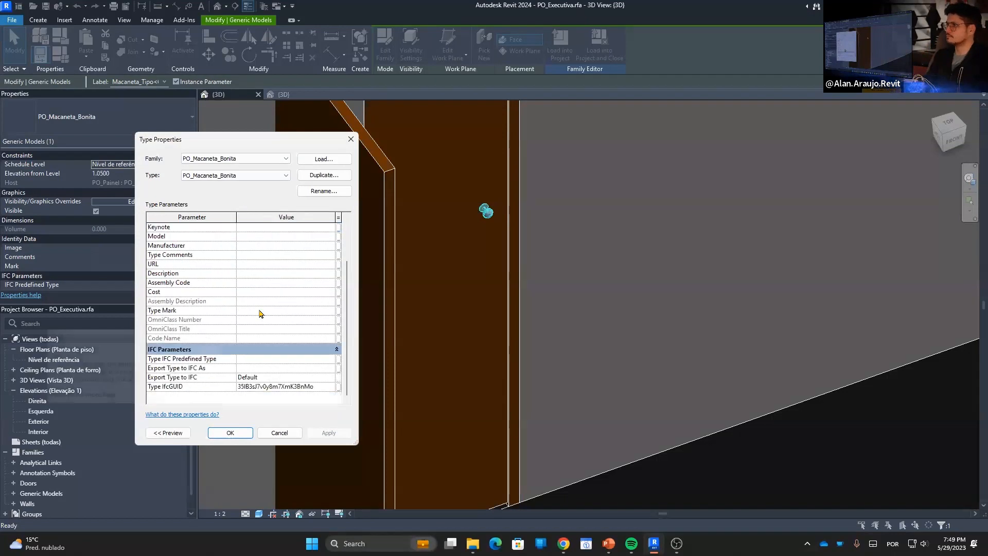
{"action": "key", "text": "Escape"}
{"action": "key", "text": "Escape"}
{"action": "scroll", "coordinate": [459, 432], "scroll_direction": "down", "scroll_amount": 3}
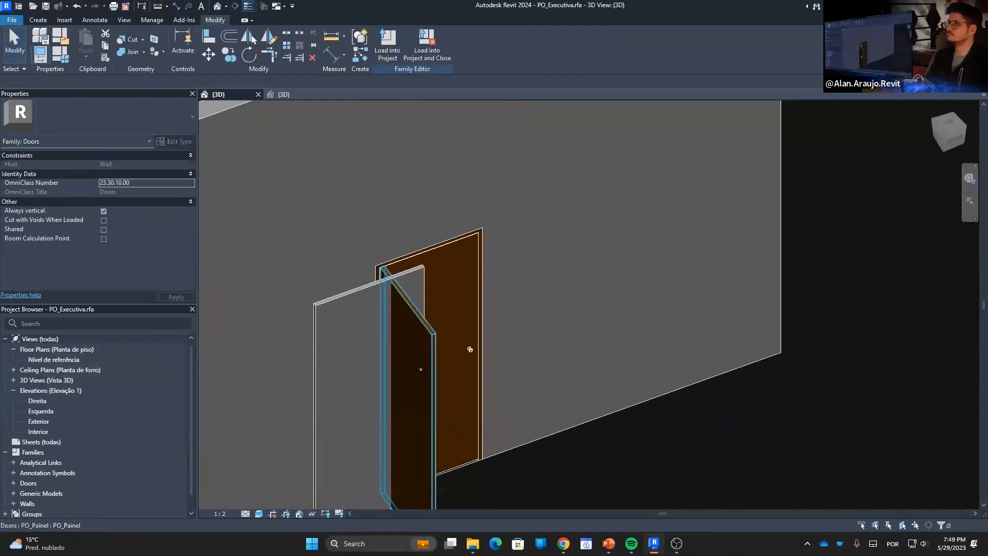
Create a Length type parameter named Vc_eh_alto, grouped under Dimensions, in the door's family types.
{"action": "left_click", "coordinate": [58, 53]}
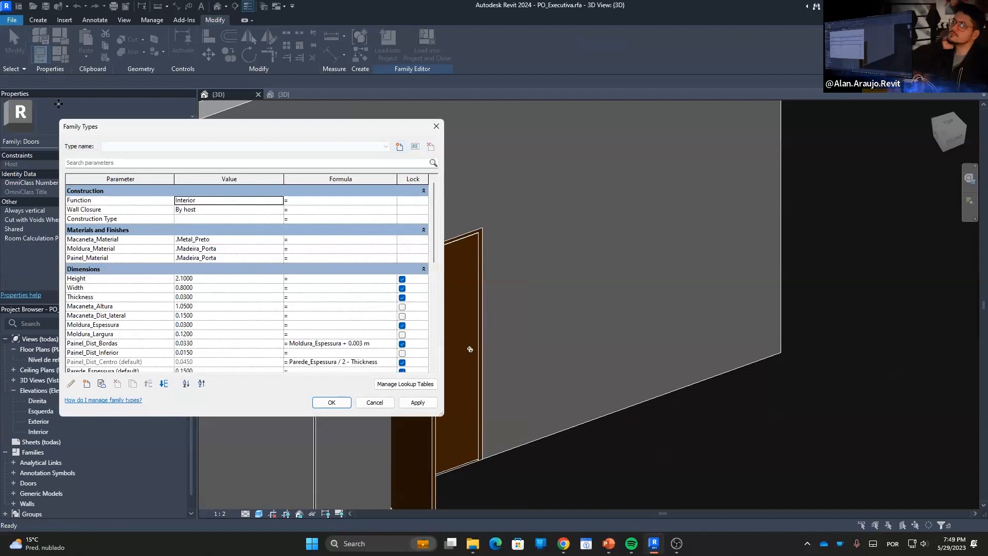
{"action": "left_click", "coordinate": [87, 387]}
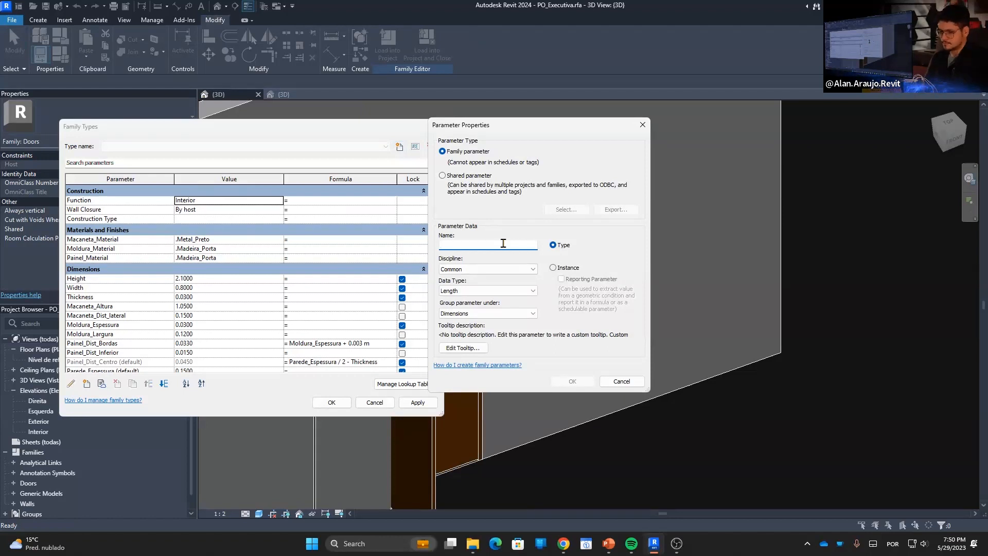
{"action": "type", "text": "Eres_Anao?"}
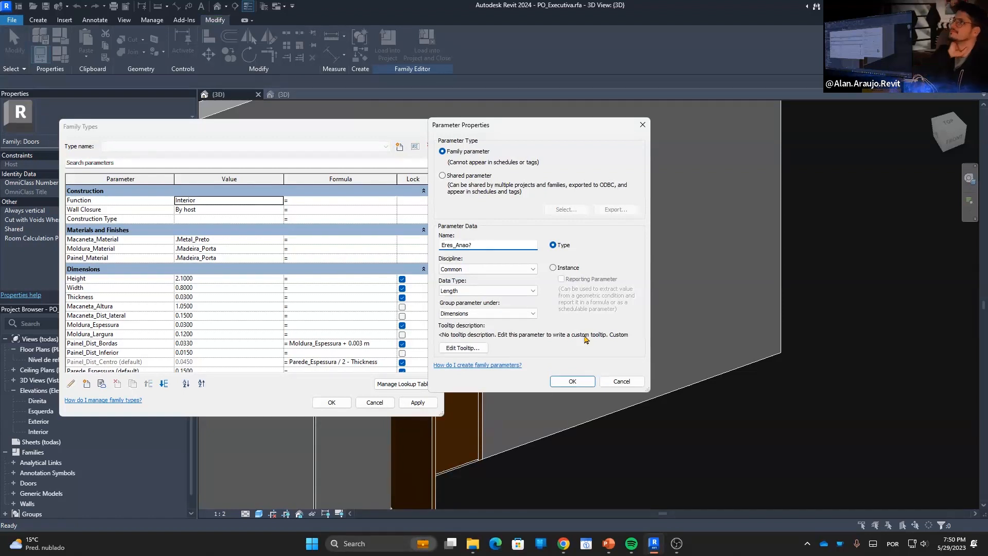
{"action": "left_click", "coordinate": [572, 381]}
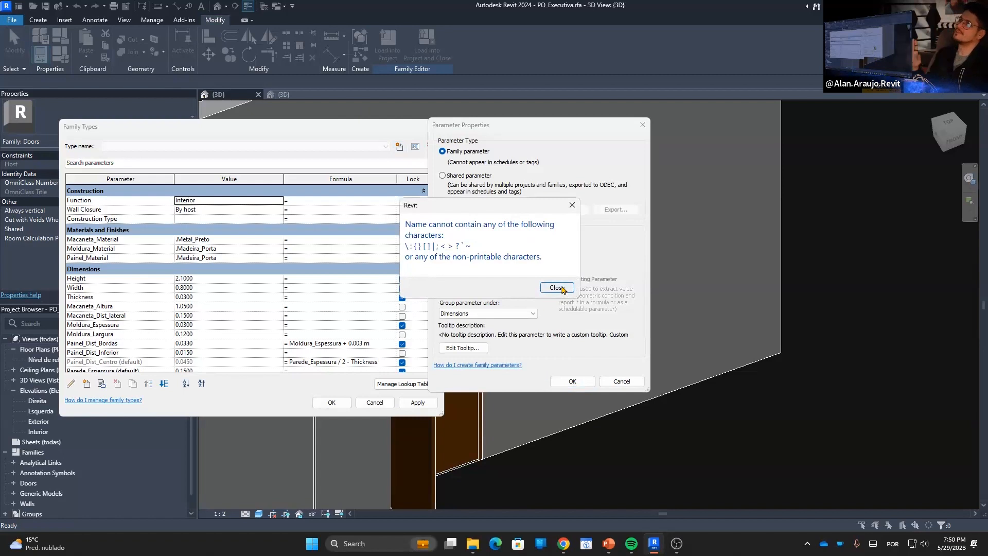
{"action": "left_click", "coordinate": [557, 287]}
{"action": "left_click", "coordinate": [490, 244]}
{"action": "left_click_drag", "start_coordinate": [490, 244], "coordinate": [440, 245]}
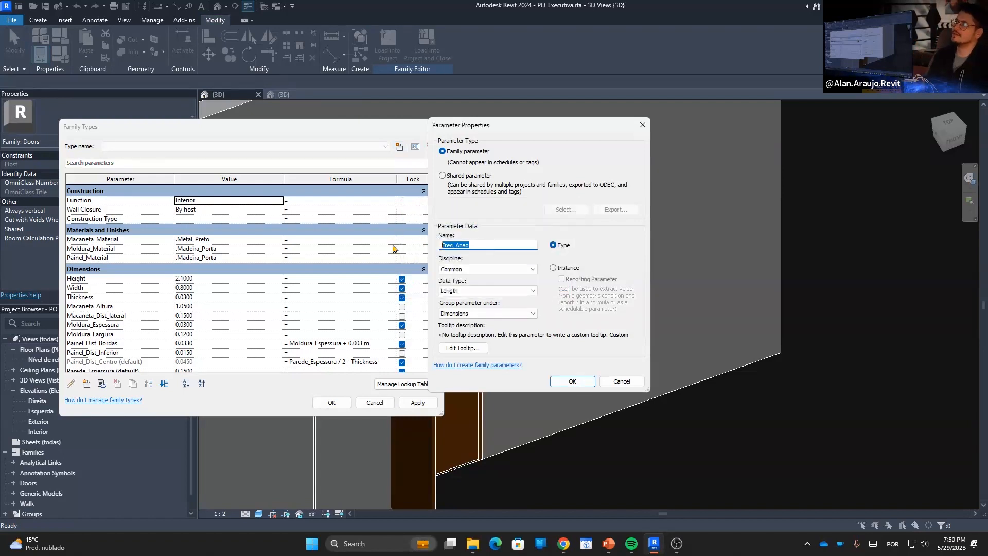
{"action": "type", "text": "Vc_eh_alto"}
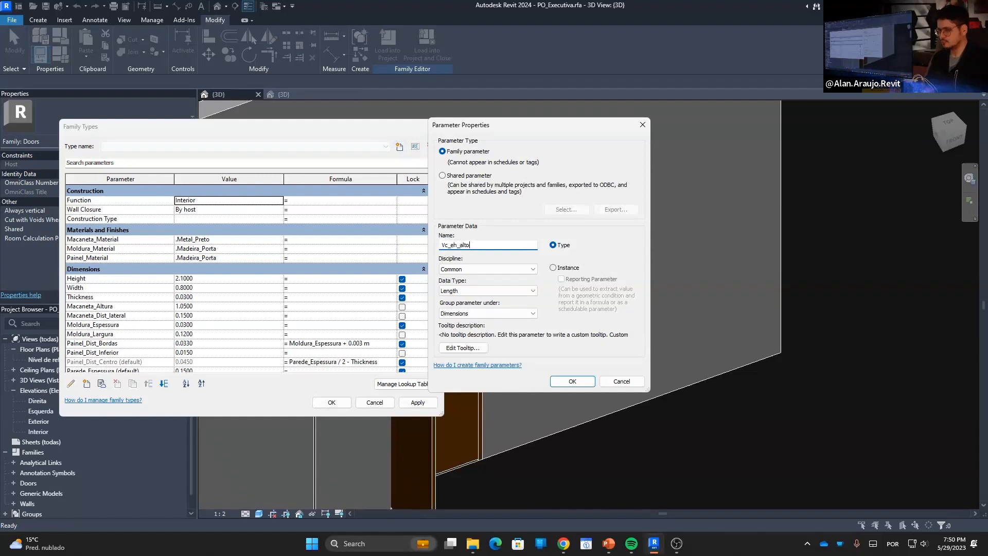
{"action": "left_click", "coordinate": [570, 381]}
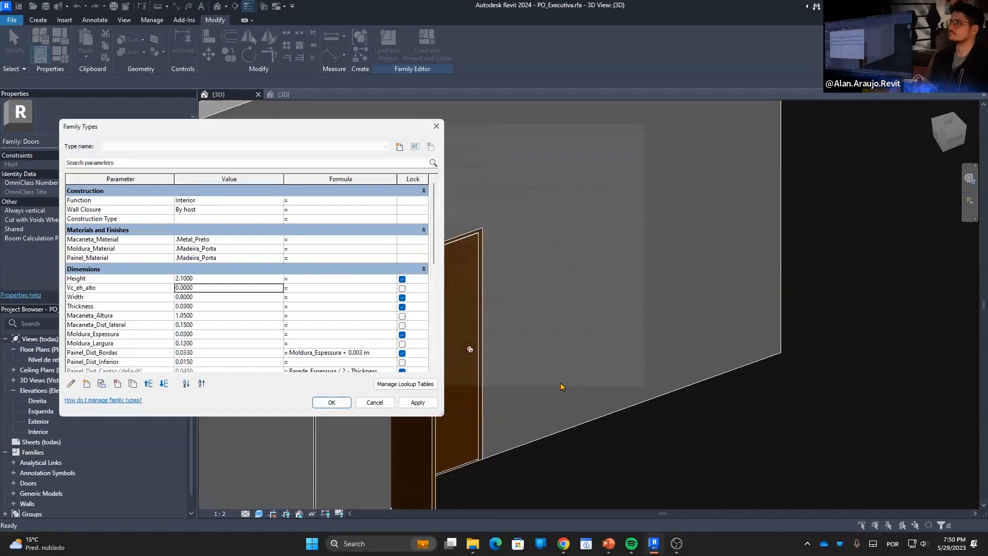
Delete the Vc_eh_alto family parameter.
{"action": "left_click", "coordinate": [137, 291]}
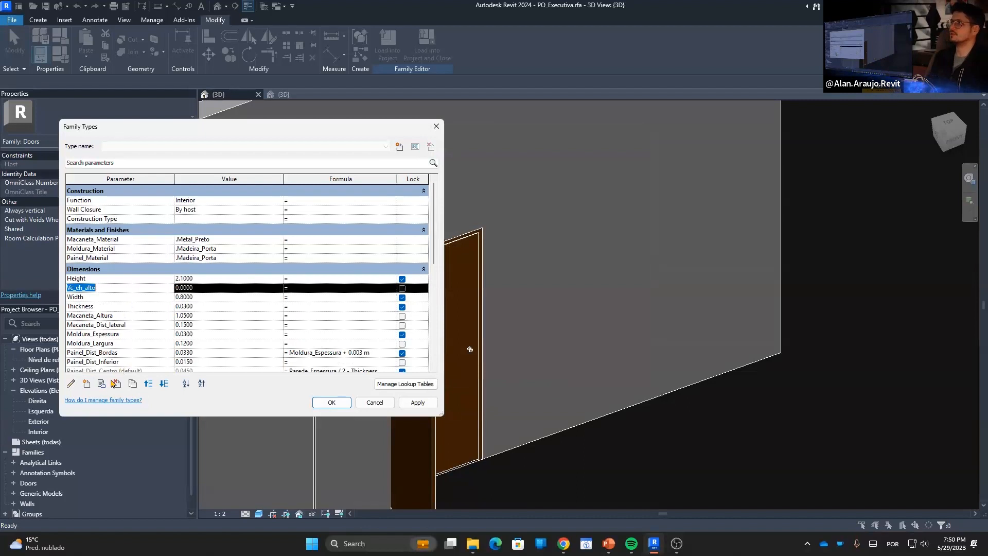
{"action": "left_click", "coordinate": [118, 383]}
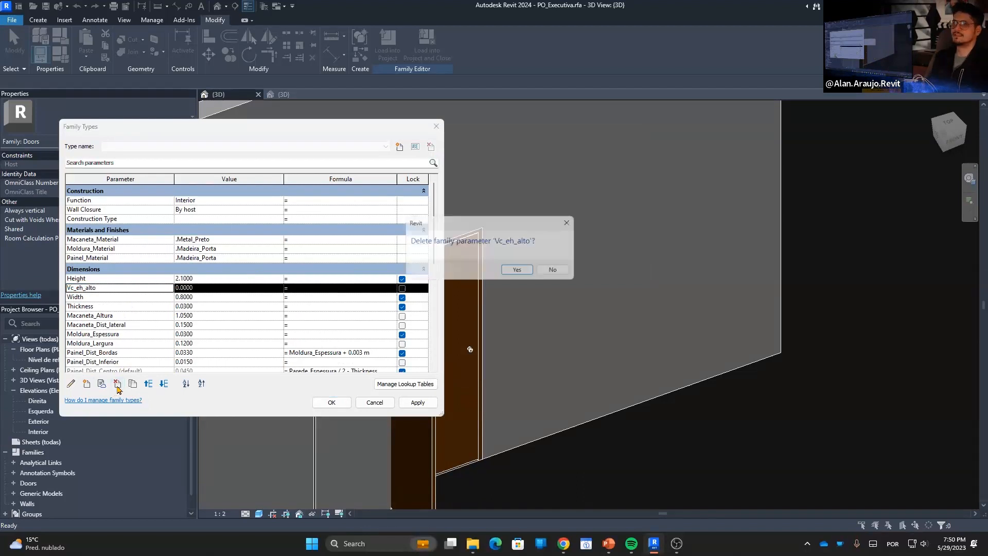
{"action": "left_click", "coordinate": [505, 273]}
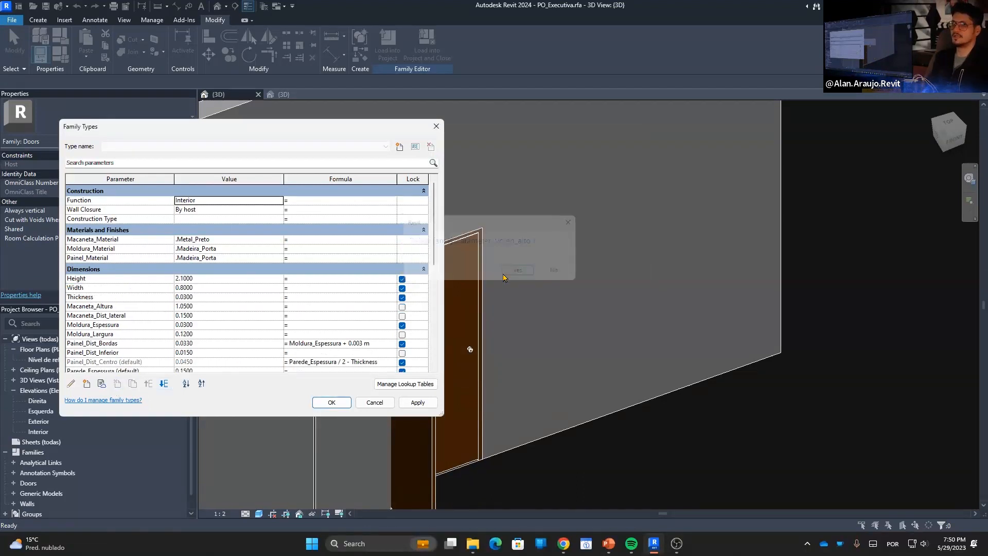
Create a Yes/No type parameter named Pessoa_alta, grouped under Other.
{"action": "left_click", "coordinate": [86, 383]}
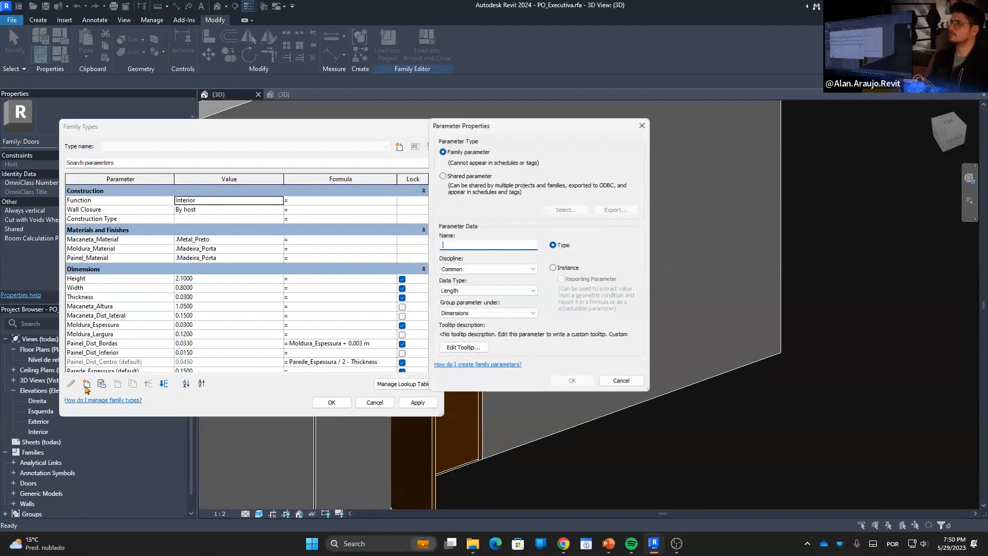
{"action": "left_click", "coordinate": [498, 313]}
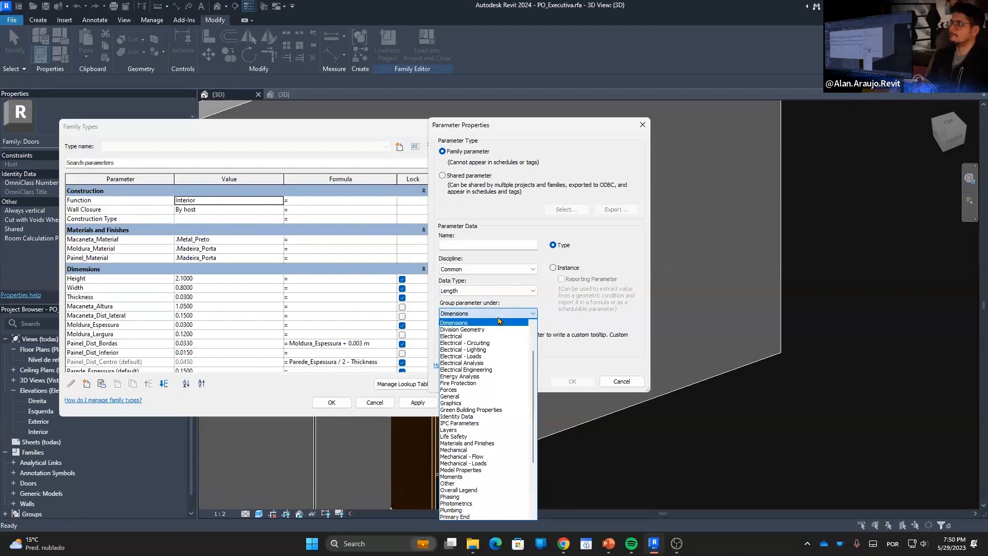
{"action": "left_click", "coordinate": [505, 302]}
{"action": "left_click", "coordinate": [505, 291]}
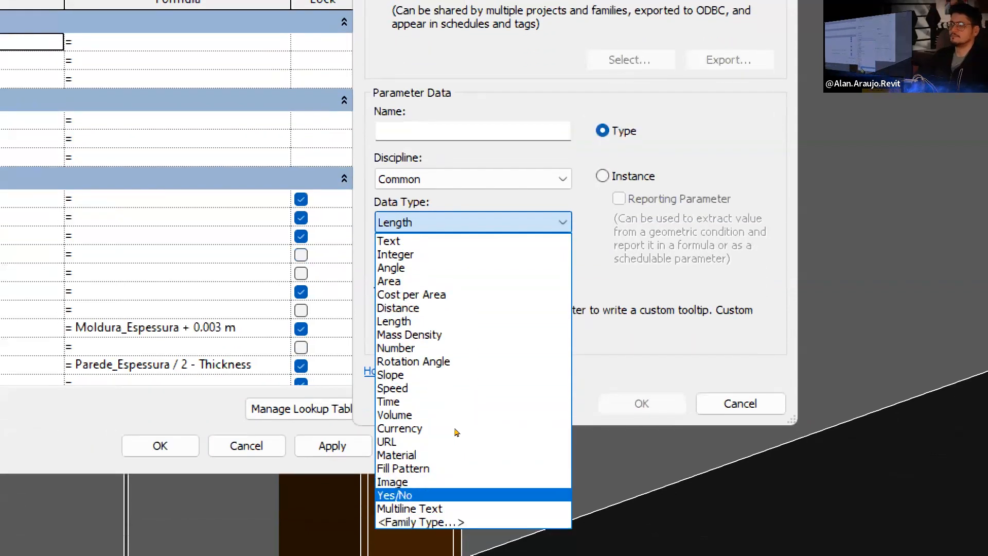
{"action": "key", "text": "Return"}
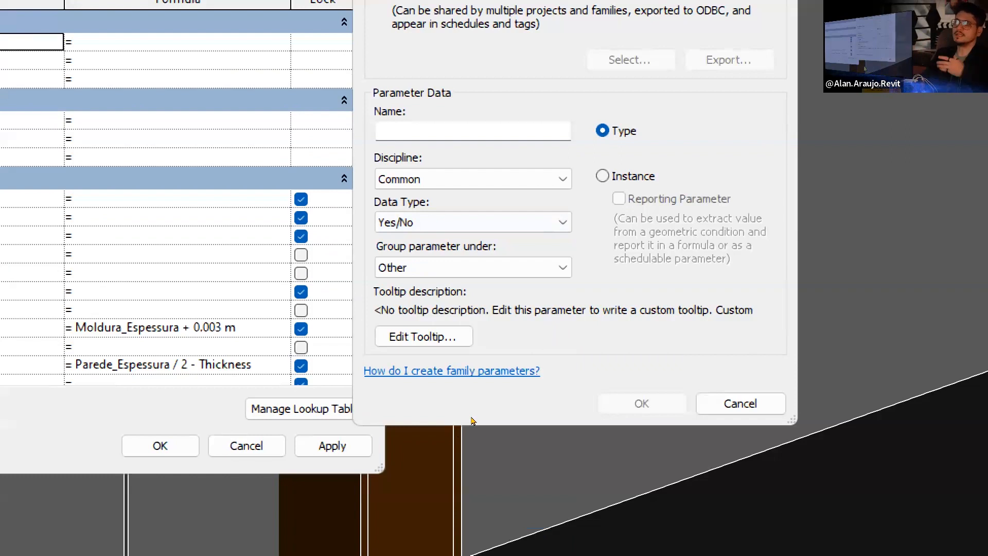
{"action": "key", "text": "shift+Tab"}
{"action": "key", "text": "shift+Tab"}
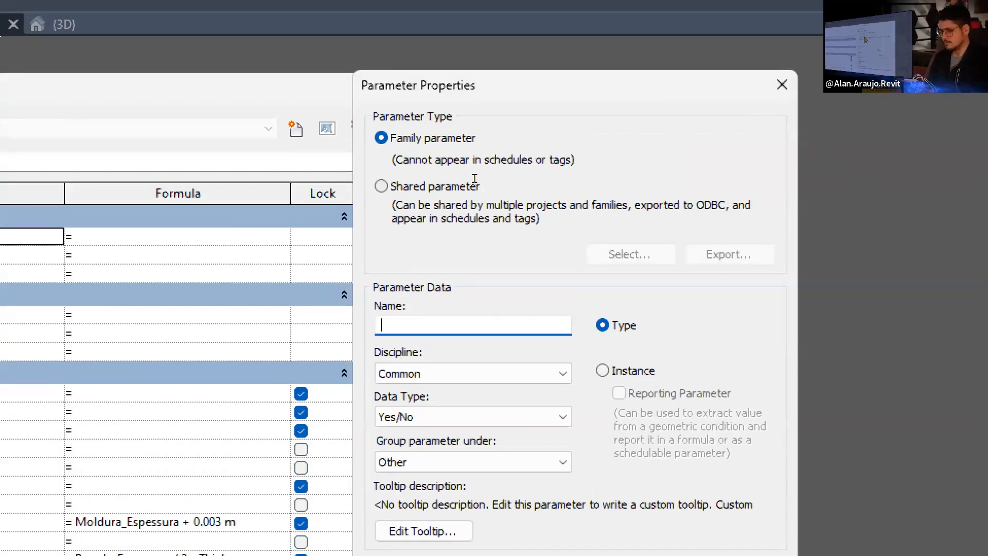
{"action": "type", "text": "Pessoa"}
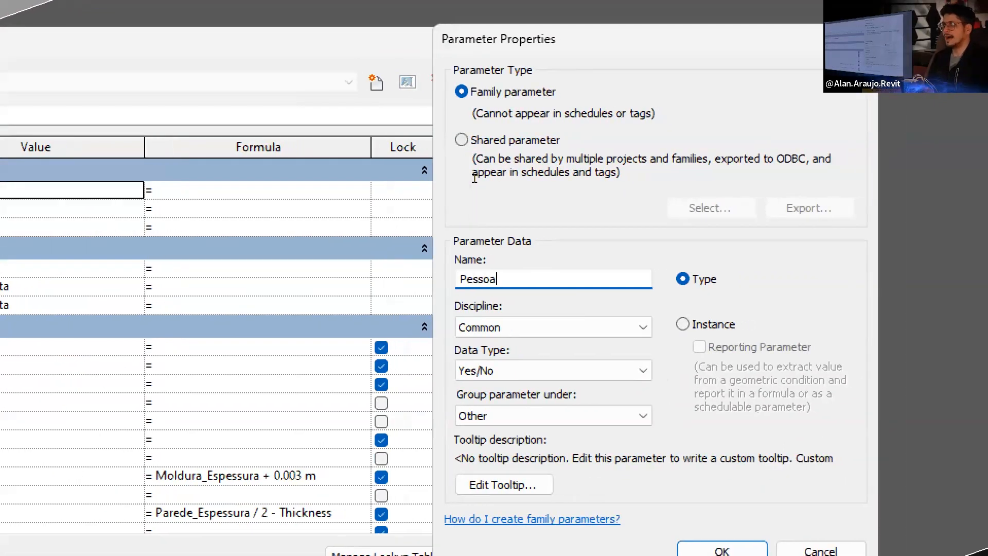
{"action": "type", "text": "_alta"}
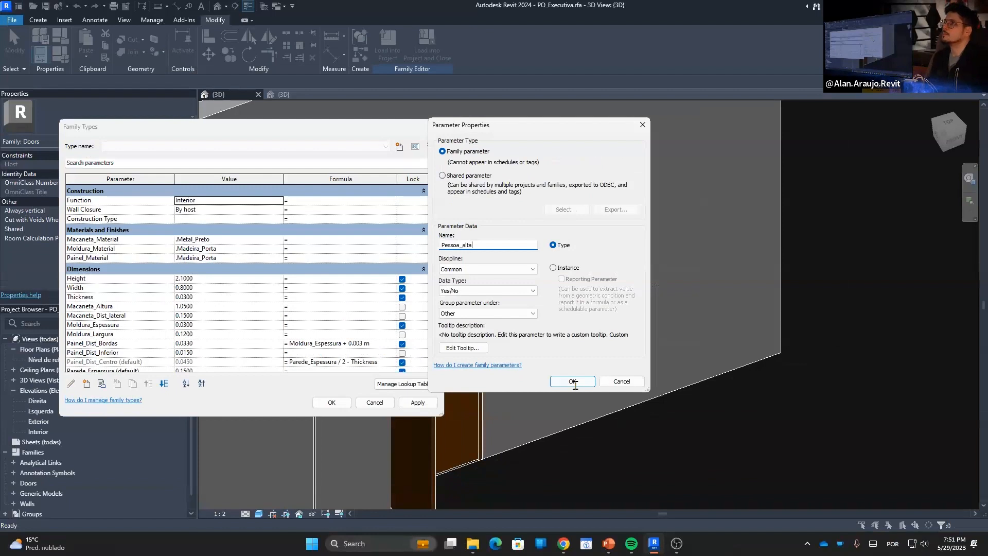
{"action": "left_click", "coordinate": [573, 381]}
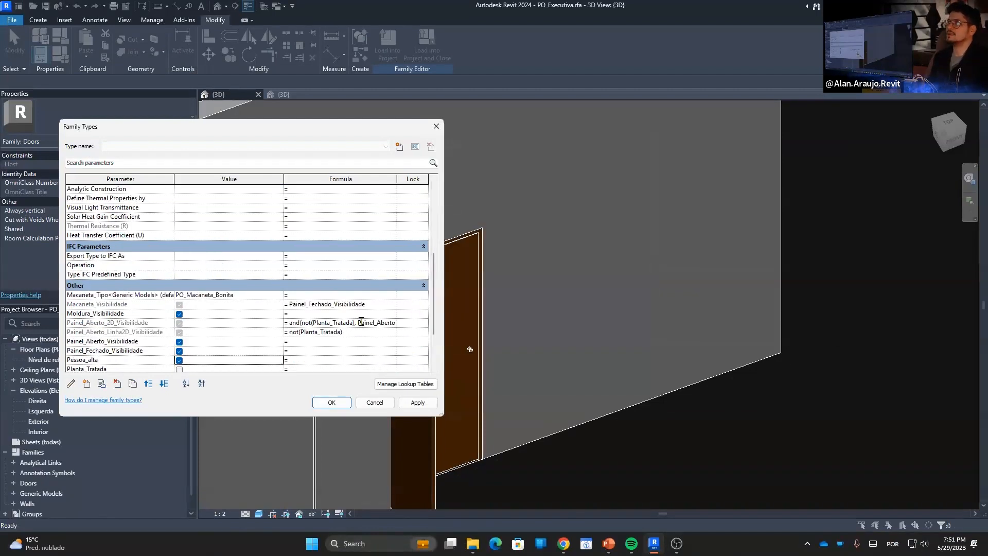
{"action": "scroll", "coordinate": [361, 321], "scroll_direction": "down", "scroll_amount": 2}
{"action": "left_click", "coordinate": [129, 315]}
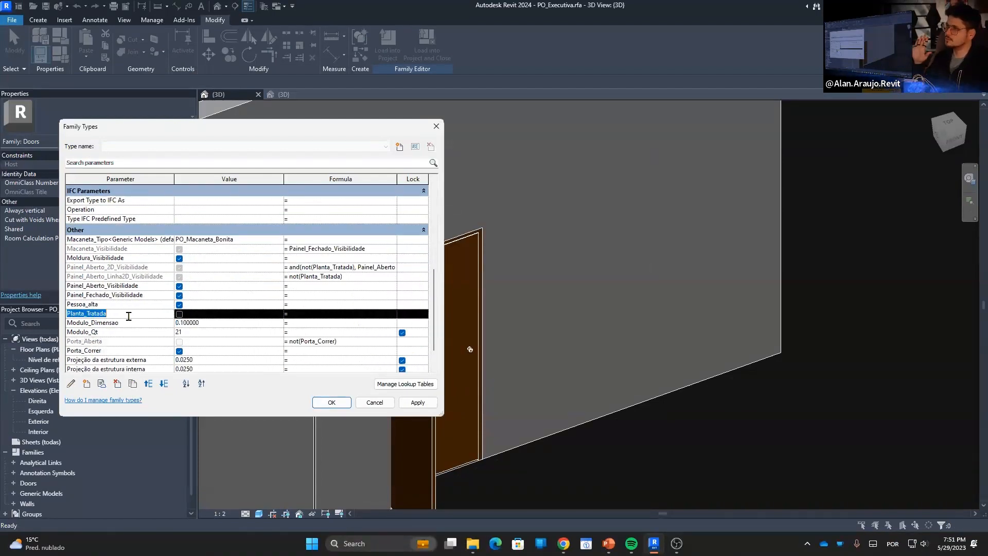
{"action": "left_click", "coordinate": [206, 315]}
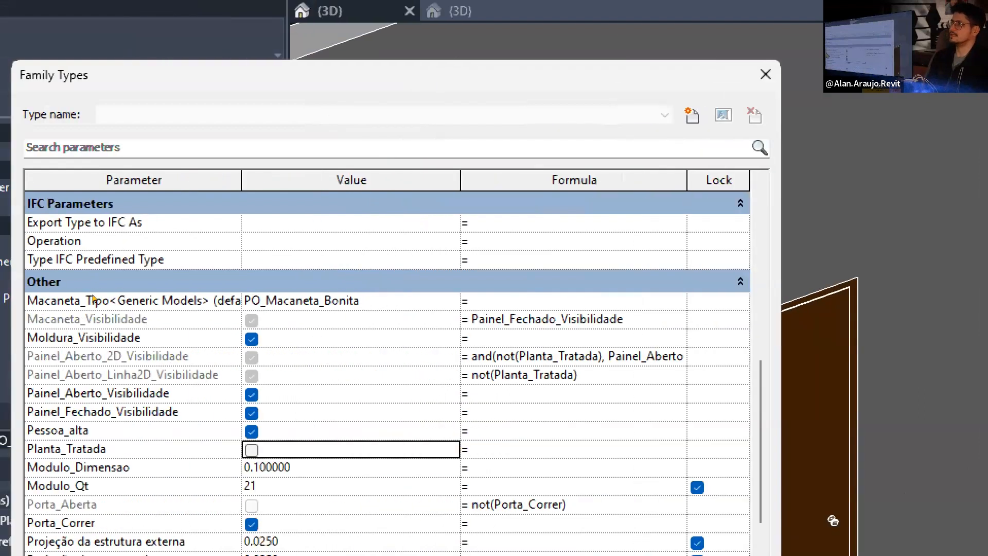
{"action": "left_click", "coordinate": [66, 449]}
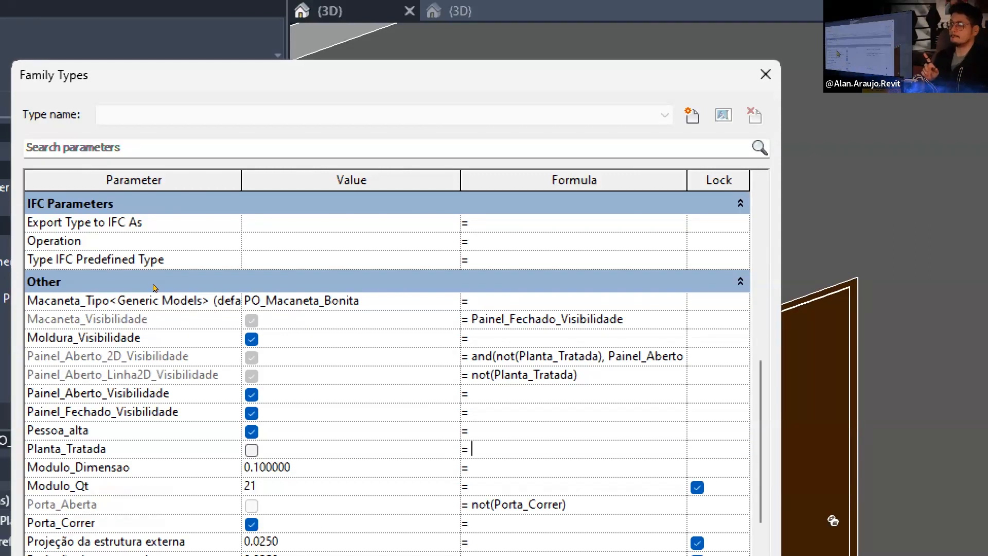
Begin an if formula for Macaneta_Altura with the Yes/No parameter Pessoa_alta as its condition.
{"action": "scroll", "coordinate": [159, 308], "scroll_direction": "up", "scroll_amount": 4}
{"action": "scroll", "coordinate": [159, 304], "scroll_direction": "down", "scroll_amount": 2}
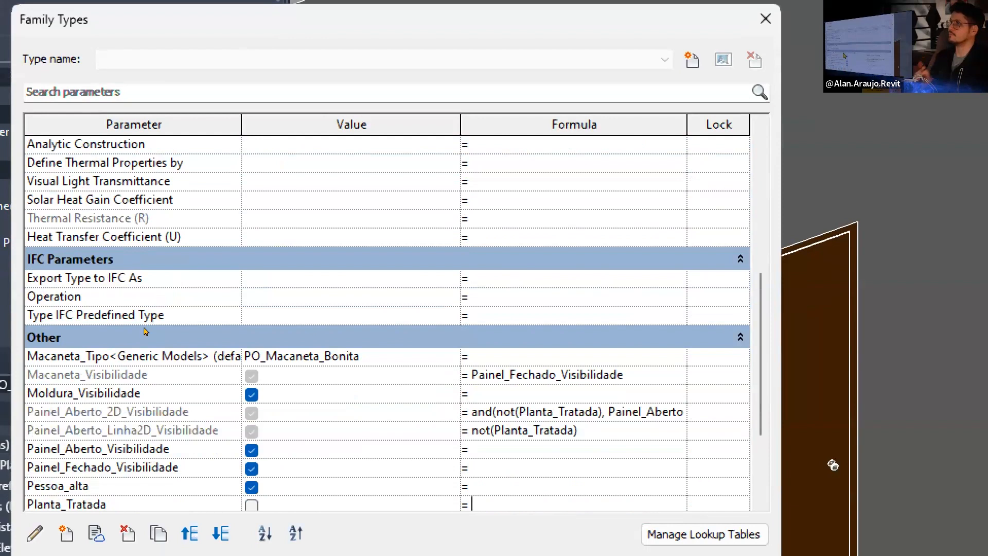
{"action": "scroll", "coordinate": [137, 348], "scroll_direction": "down", "scroll_amount": 1}
{"action": "left_click", "coordinate": [138, 430]}
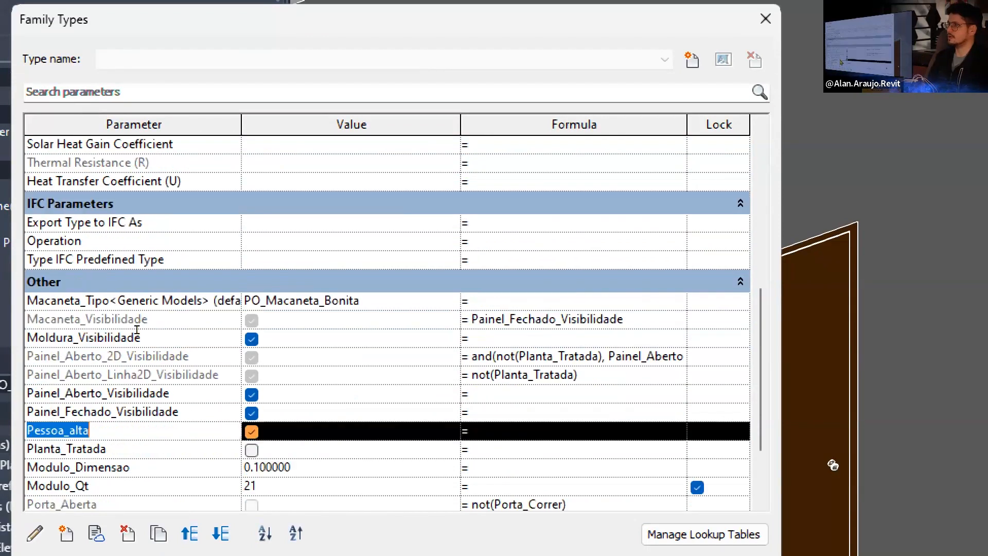
{"action": "scroll", "coordinate": [221, 324], "scroll_direction": "up", "scroll_amount": 7}
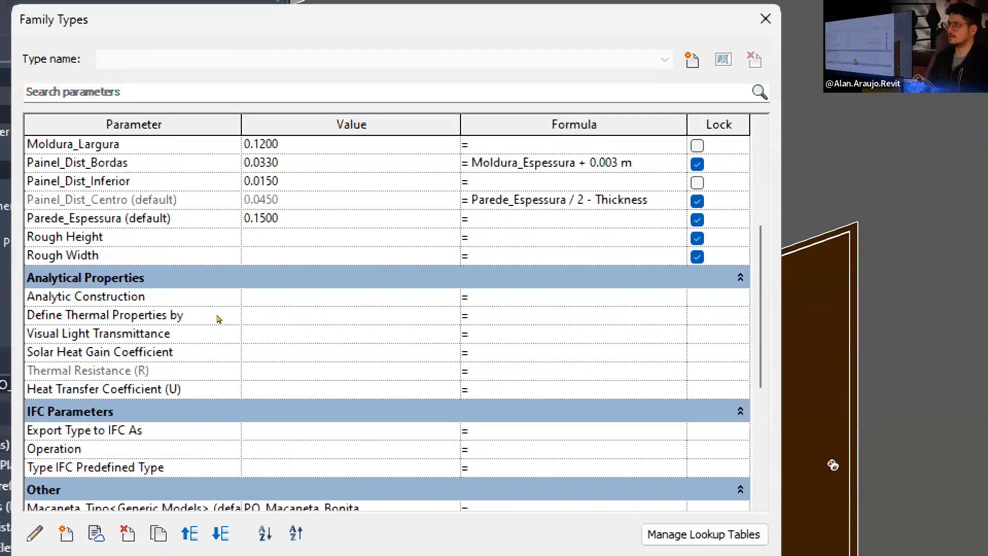
{"action": "left_click", "coordinate": [130, 237]}
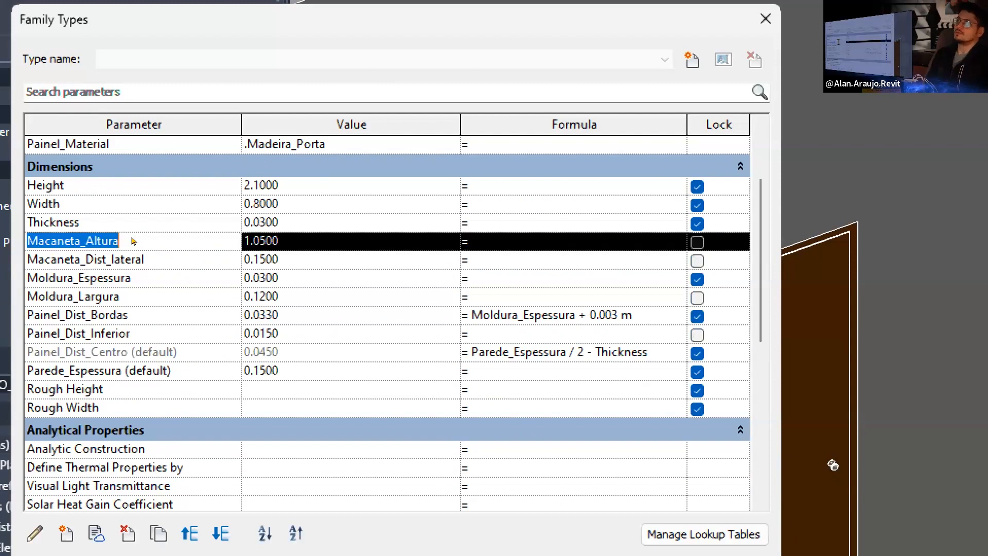
{"action": "left_click", "coordinate": [314, 239]}
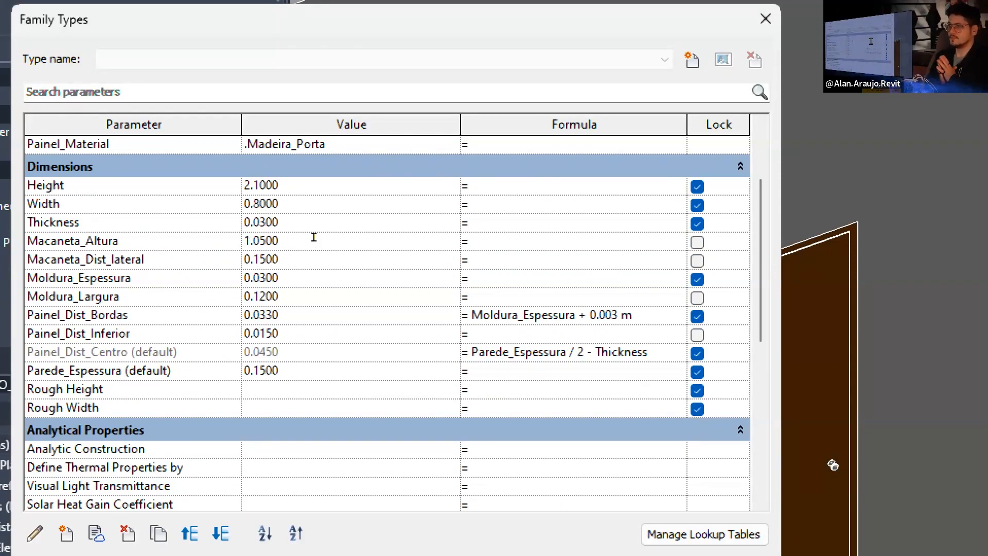
{"action": "type", "text": "if"}
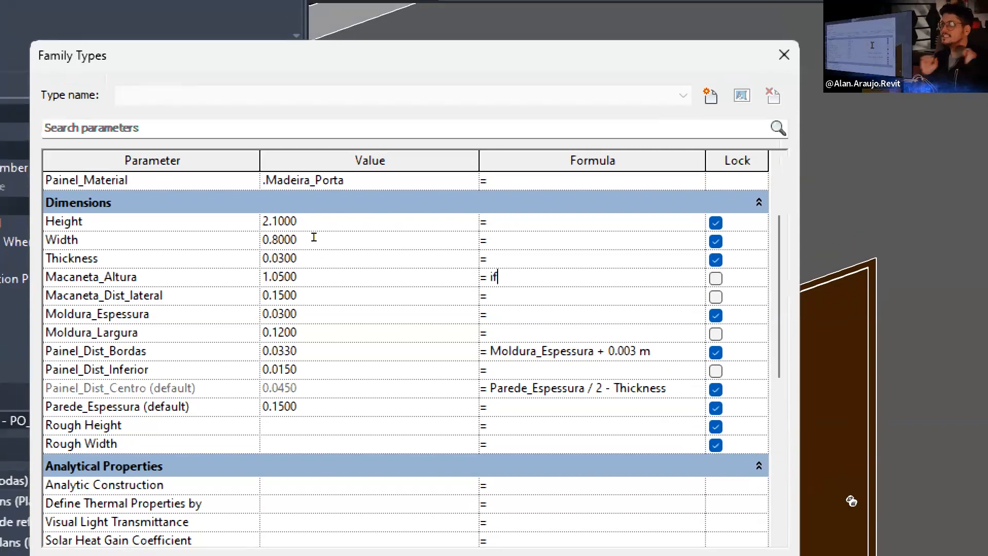
{"action": "type", "text": "("}
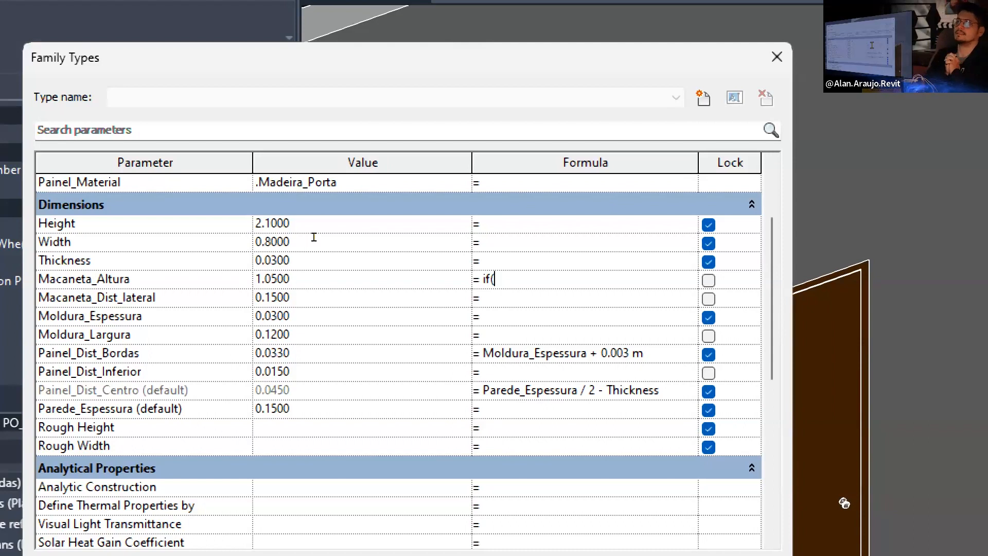
{"action": "type", "text": "Pessoa_alta"}
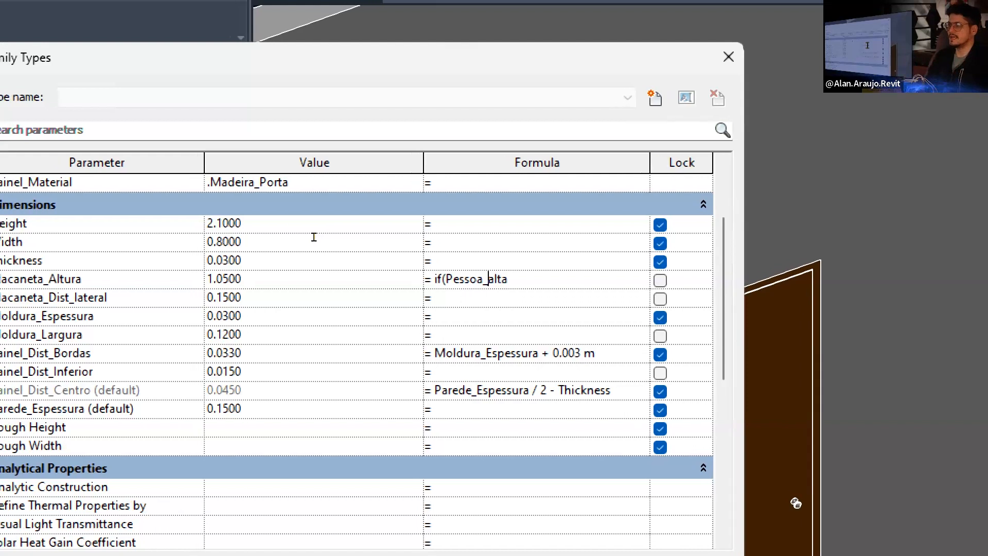
{"action": "key", "text": "Left"}
{"action": "key", "text": "Left"}
{"action": "key", "text": "Left"}
{"action": "key", "text": "Left"}
{"action": "key", "text": "Left"}
{"action": "key", "text": "Right"}
{"action": "key", "text": "Right"}
{"action": "key", "text": "Right"}
{"action": "key", "text": "Right"}
{"action": "key", "text": "Right"}
{"action": "key", "text": "Right"}
{"action": "key", "text": "Right"}
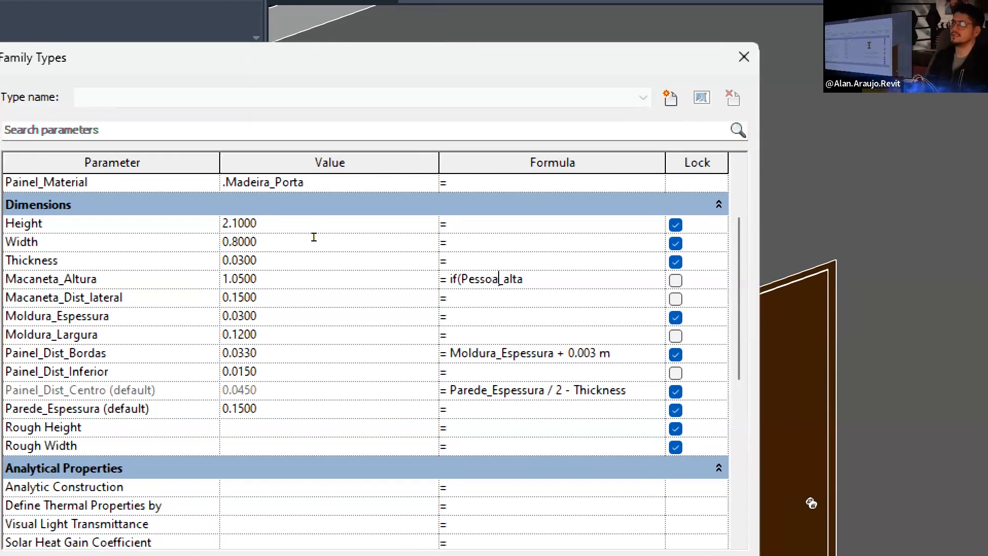
{"action": "key", "text": "Return"}
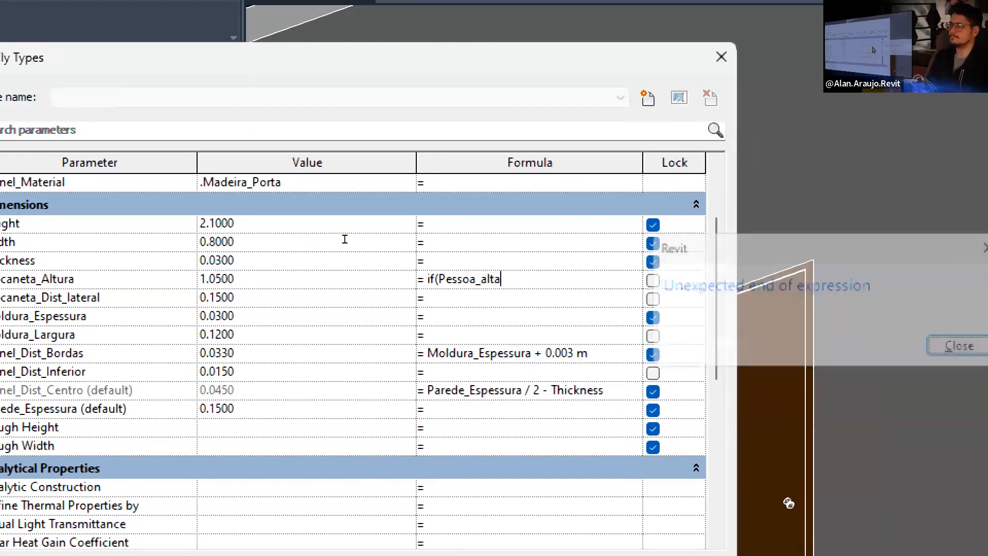
Complete the Macaneta_Altura formula with 1.05 for the true result and 1.2 for the false result.
{"action": "type", "text": ","}
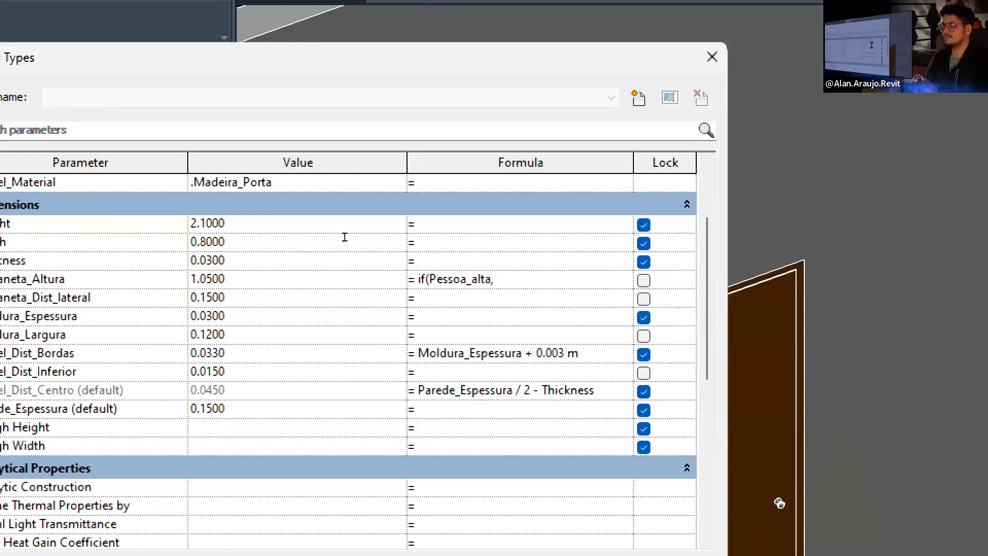
{"action": "type", "text": "1,05"}
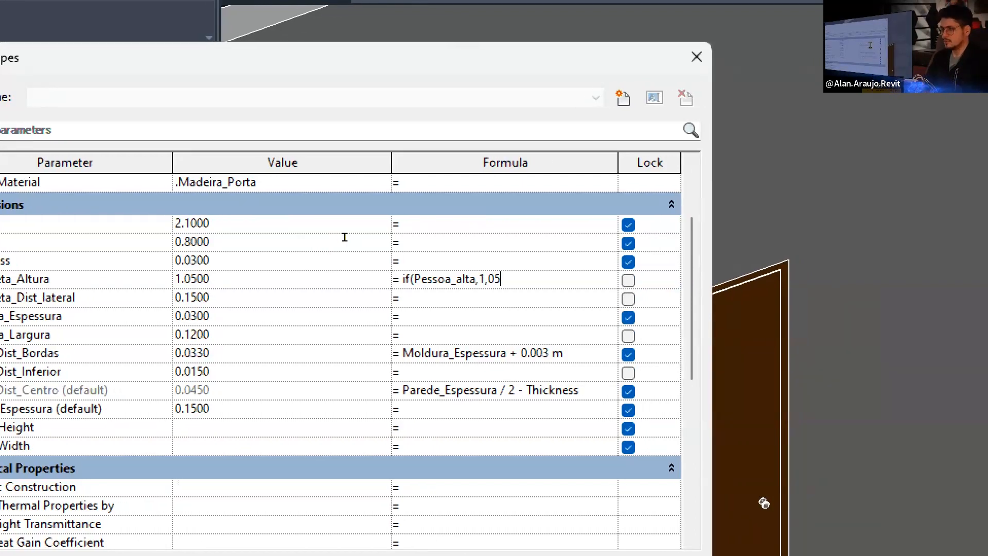
{"action": "key", "text": "BackSpace"}
{"action": "key", "text": "BackSpace"}
{"action": "key", "text": "BackSpace"}
{"action": "type", "text": ".05,"}
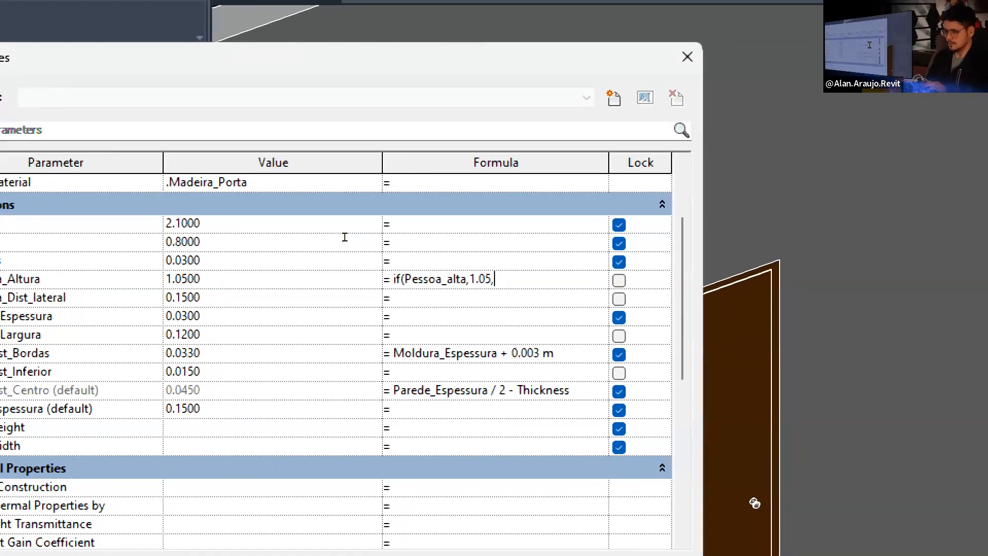
{"action": "type", "text": "1.2"}
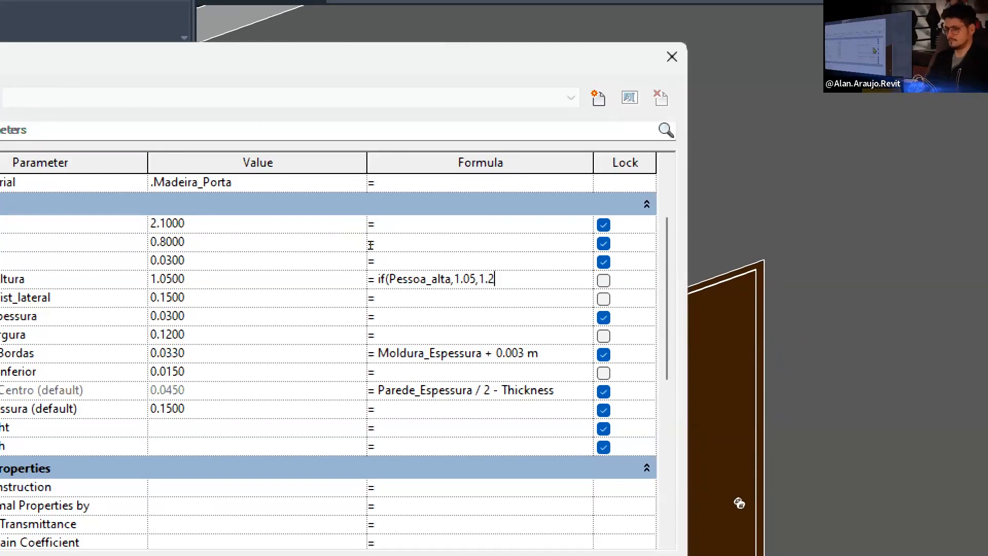
{"action": "type", "text": ")"}
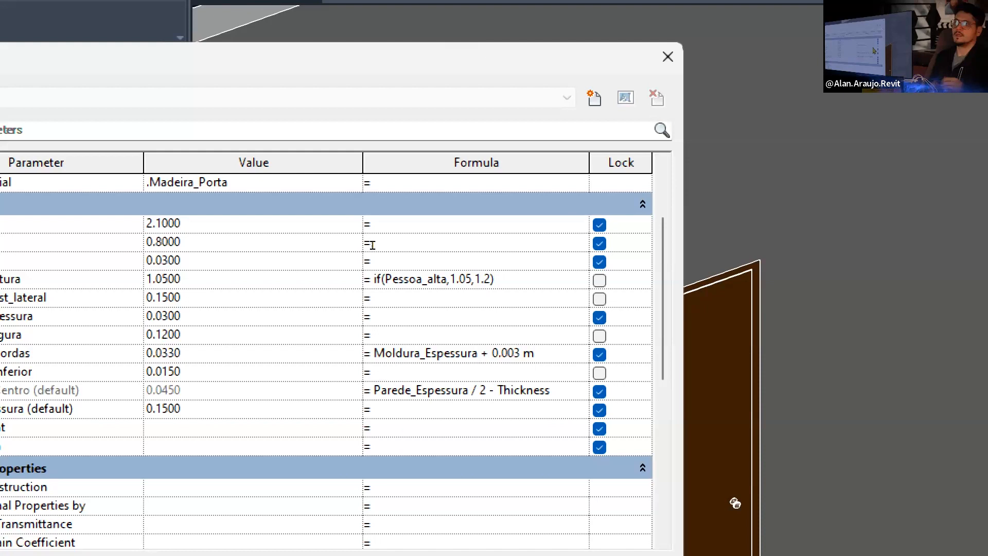
Replace the false result in the Macaneta_Altura formula with .75 and commit the formula.
{"action": "left_click", "coordinate": [299, 236]}
{"action": "left_click_drag", "start_coordinate": [301, 237], "coordinate": [329, 237]}
{"action": "key", "text": "End"}
{"action": "key", "text": "shift+Left"}
{"action": "key", "text": "shift+Left"}
{"action": "key", "text": "shift+Left"}
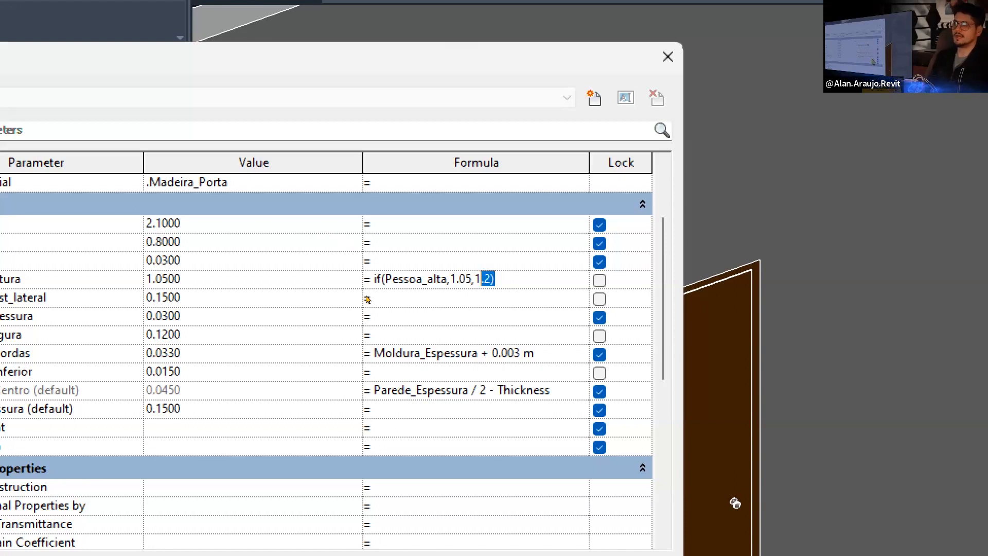
{"action": "key", "text": "Right"}
{"action": "key", "text": "Left"}
{"action": "key", "text": "BackSpace"}
{"action": "key", "text": "BackSpace"}
{"action": "key", "text": "BackSpace"}
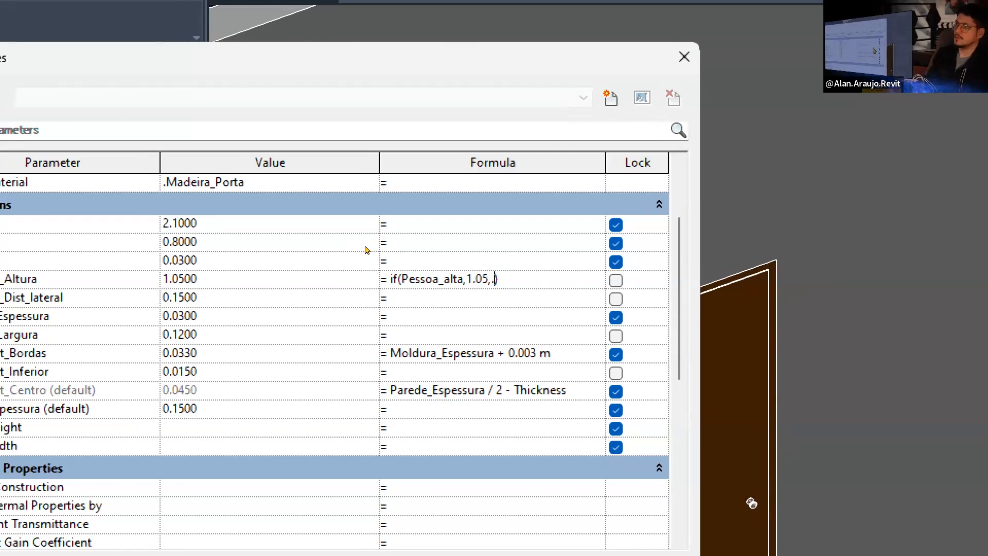
{"action": "type", "text": "75"}
{"action": "key", "text": "Return"}
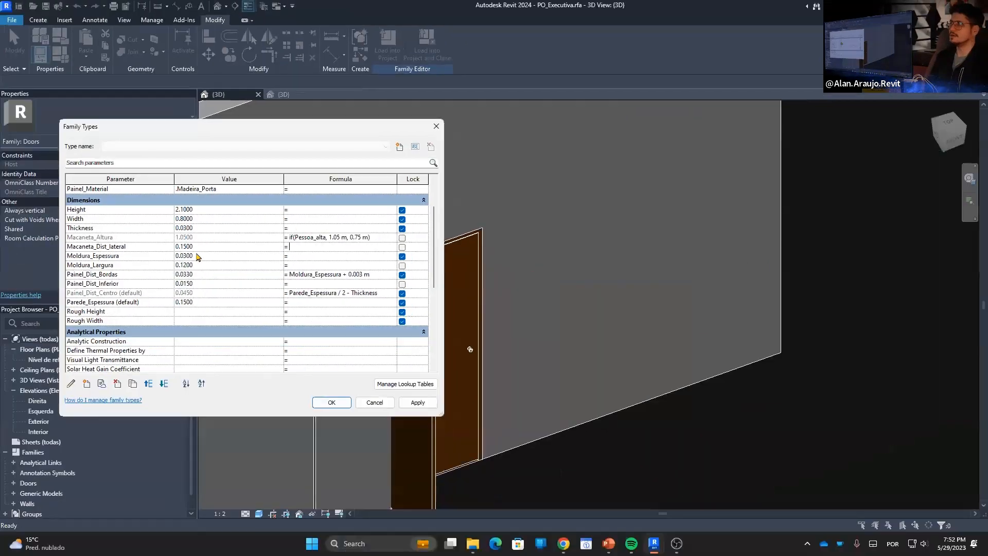
Turn off Pessoa_alta and check the value computed for Macaneta_Altura.
{"action": "scroll", "coordinate": [160, 336], "scroll_direction": "down", "scroll_amount": 8}
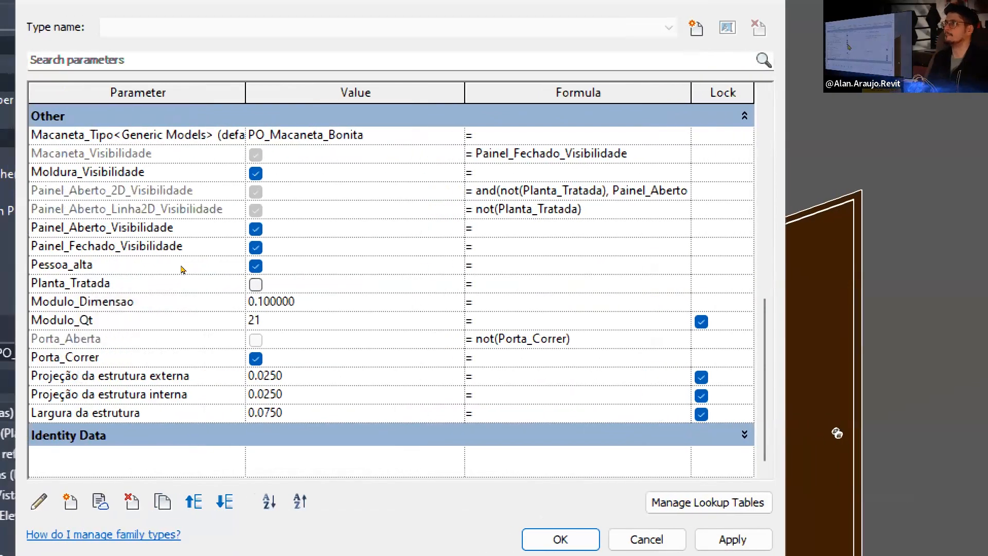
{"action": "left_click", "coordinate": [255, 266]}
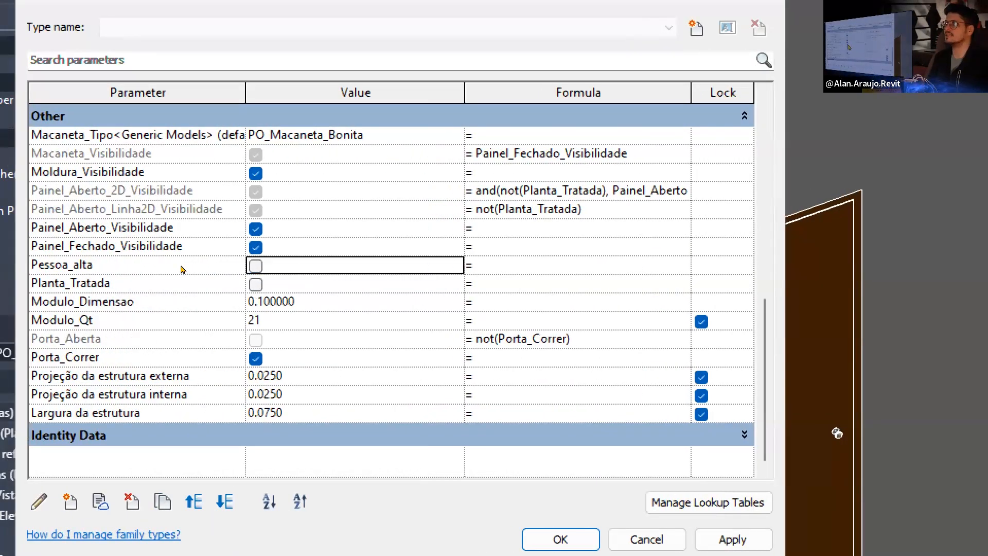
{"action": "scroll", "coordinate": [181, 269], "scroll_direction": "up", "scroll_amount": 10}
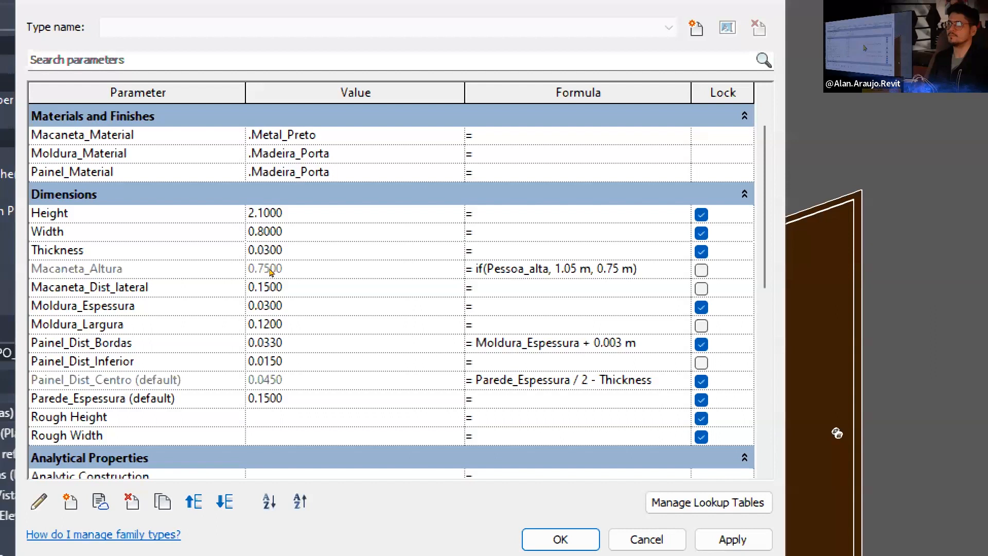
{"action": "scroll", "coordinate": [194, 270], "scroll_direction": "down", "scroll_amount": 7}
{"action": "scroll", "coordinate": [196, 270], "scroll_direction": "up", "scroll_amount": 6}
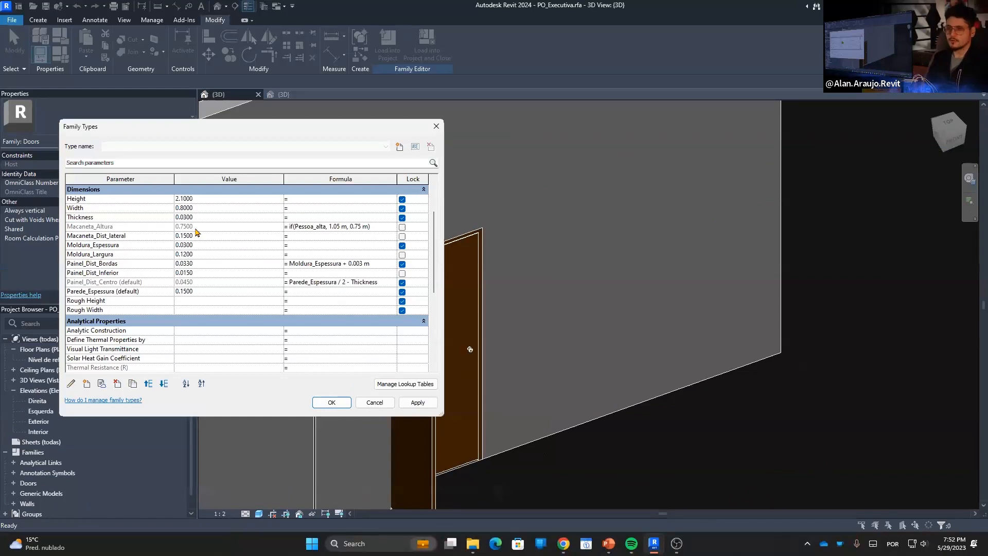
{"action": "left_click", "coordinate": [126, 230]}
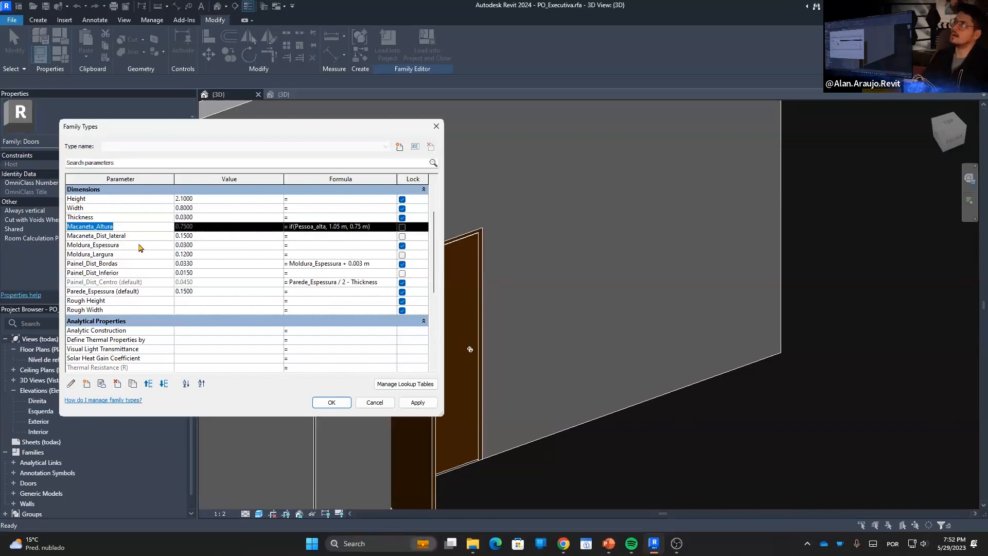
{"action": "left_click", "coordinate": [138, 246]}
{"action": "left_click", "coordinate": [149, 217]}
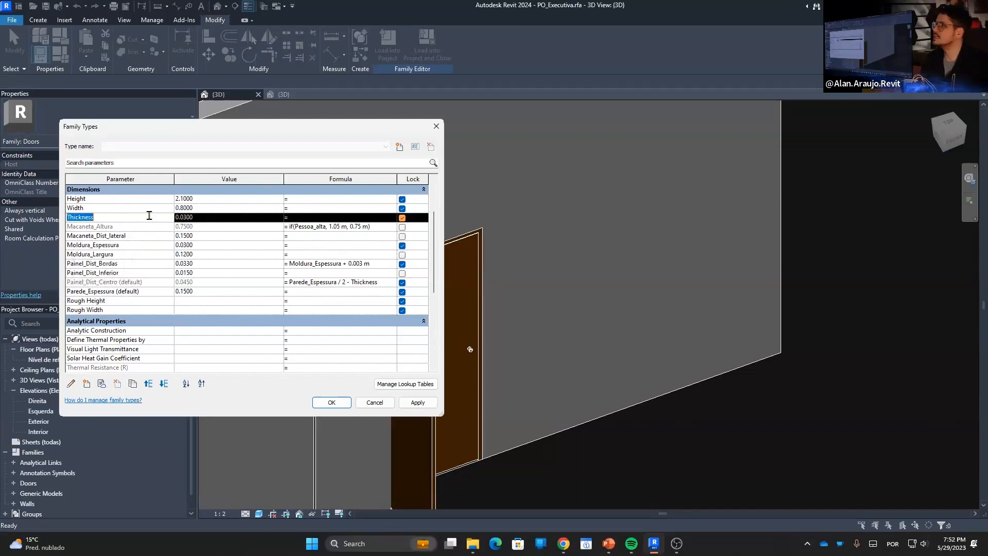
{"action": "left_click", "coordinate": [210, 206]}
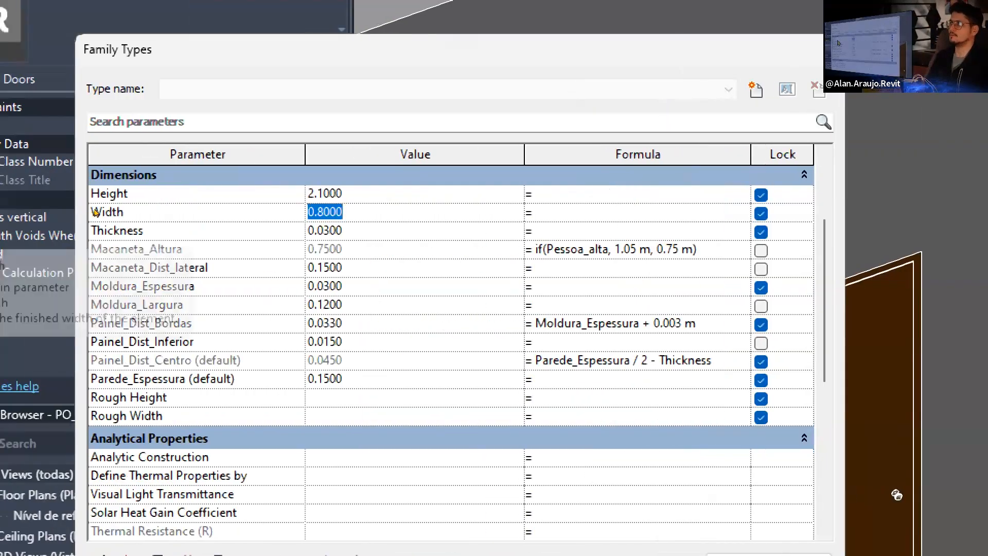
{"action": "left_click", "coordinate": [77, 211]}
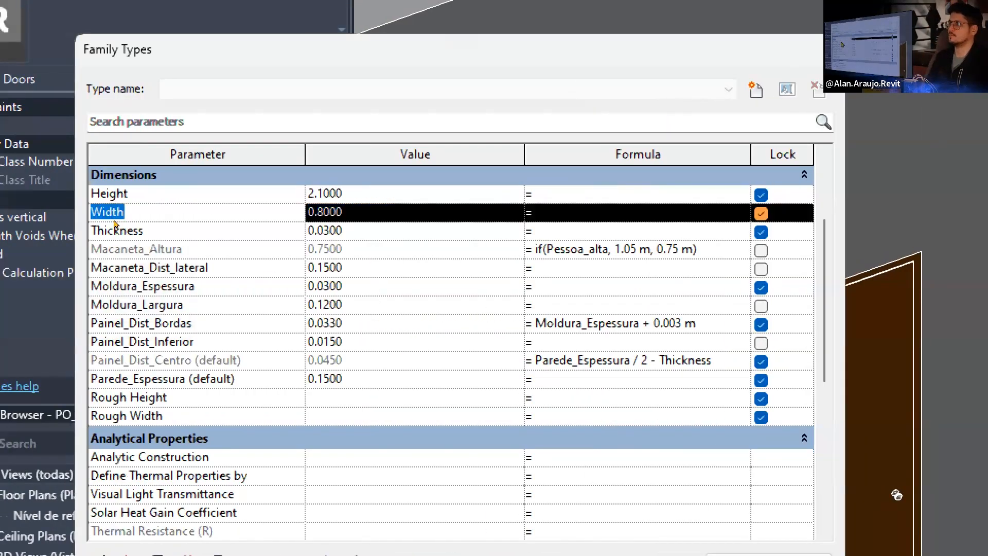
Give the Thickness parameter the formula if(Width>1,.1,.03).
{"action": "left_click", "coordinate": [125, 227]}
{"action": "key", "text": "Tab"}
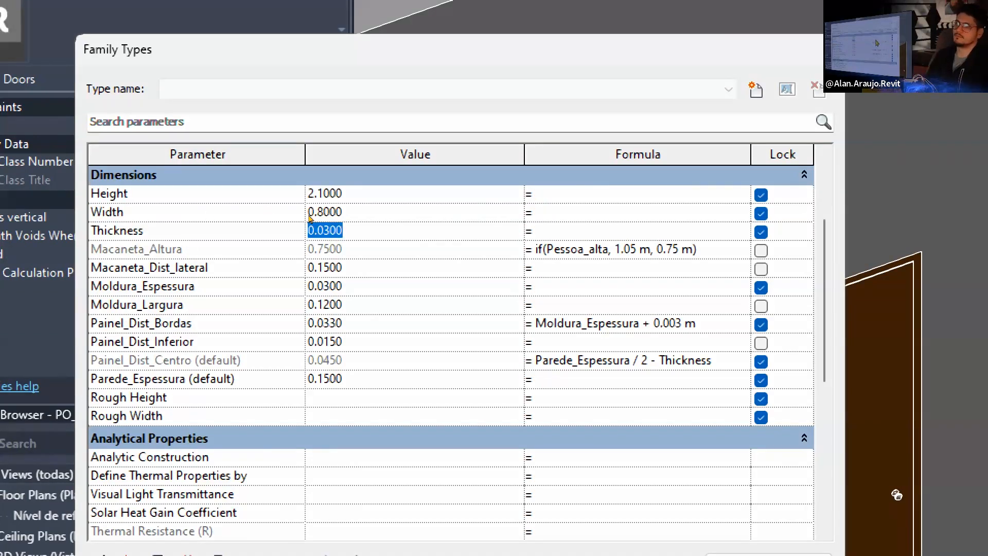
{"action": "key", "text": "Tab"}
{"action": "type", "text": "if("}
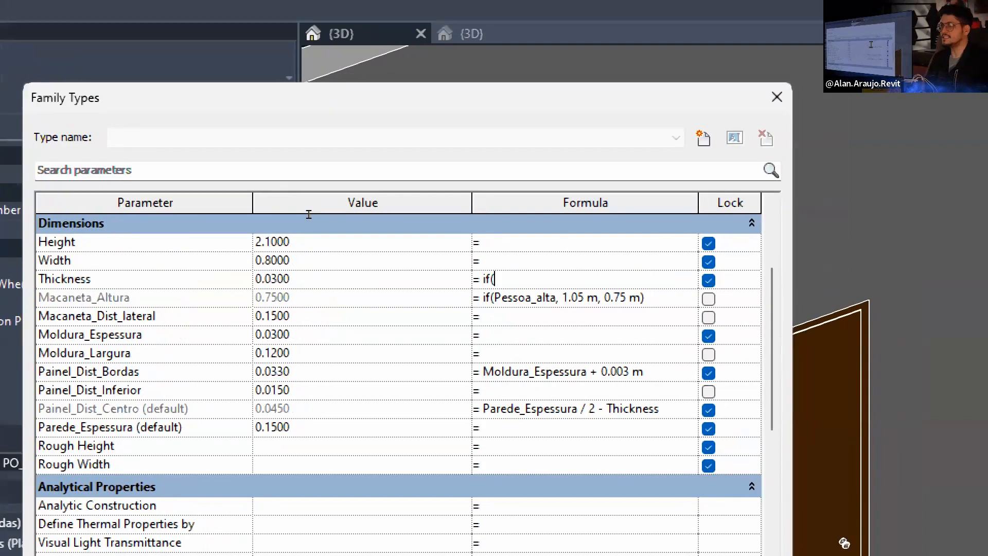
{"action": "type", "text": "Width"}
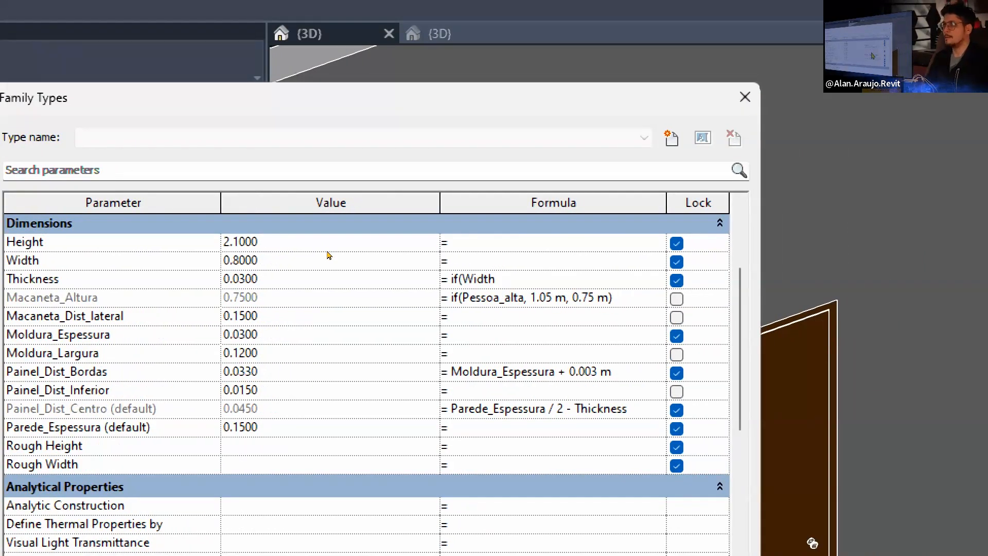
{"action": "type", "text": ">"}
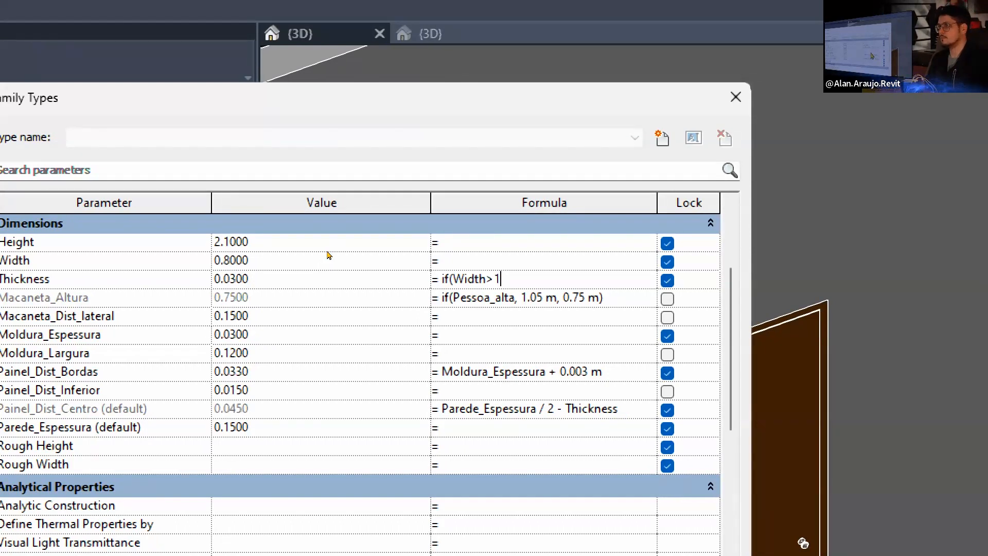
{"action": "type", "text": "1,"}
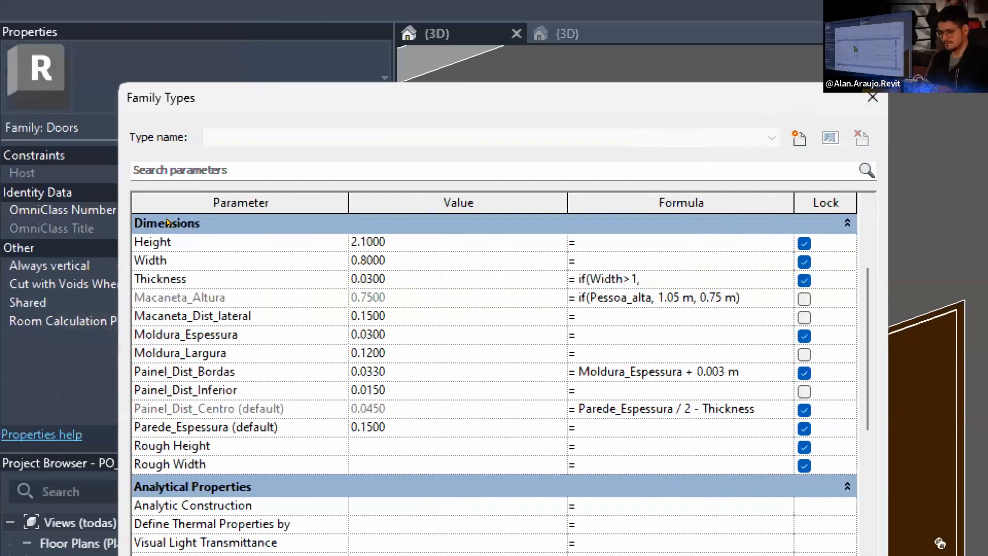
{"action": "type", "text": ".1"}
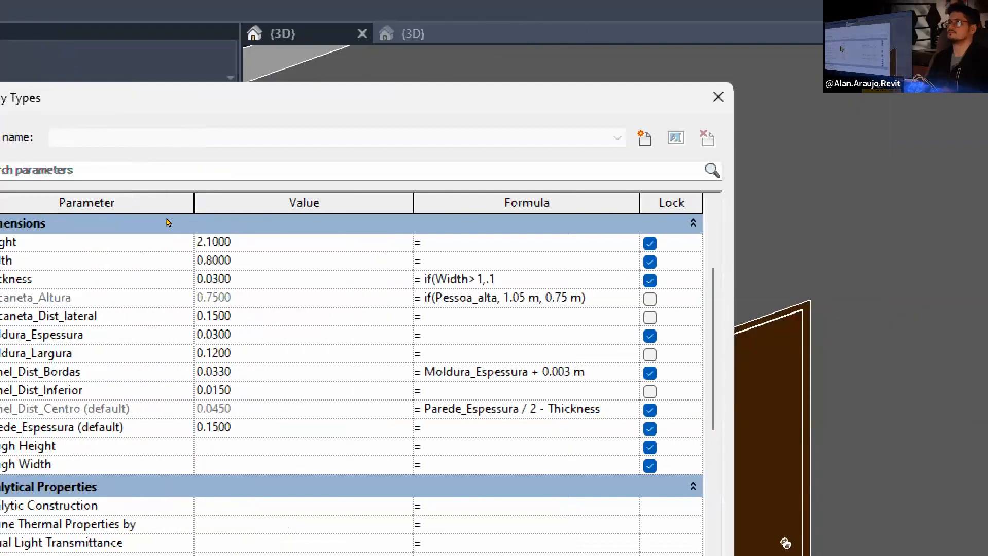
{"action": "type", "text": ",.03"}
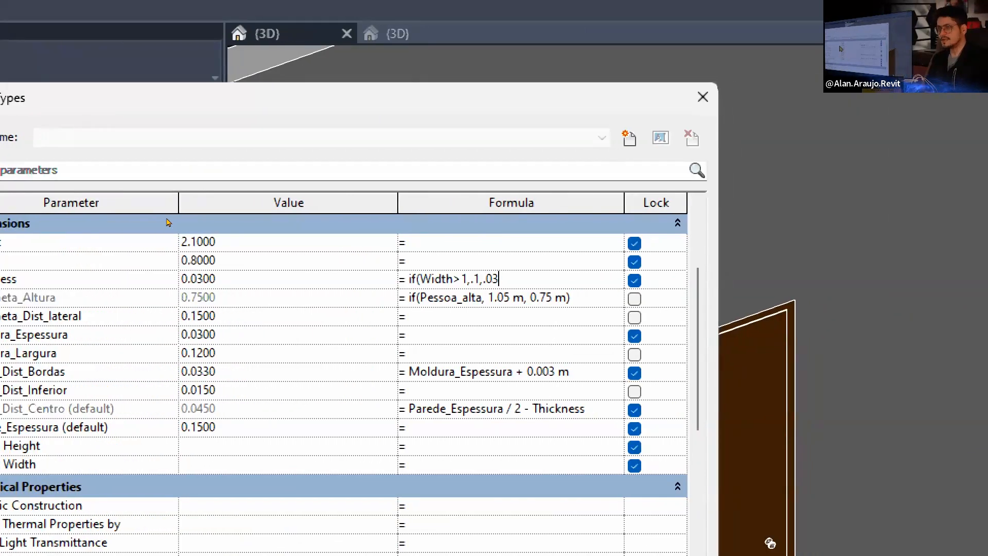
{"action": "type", "text": ")"}
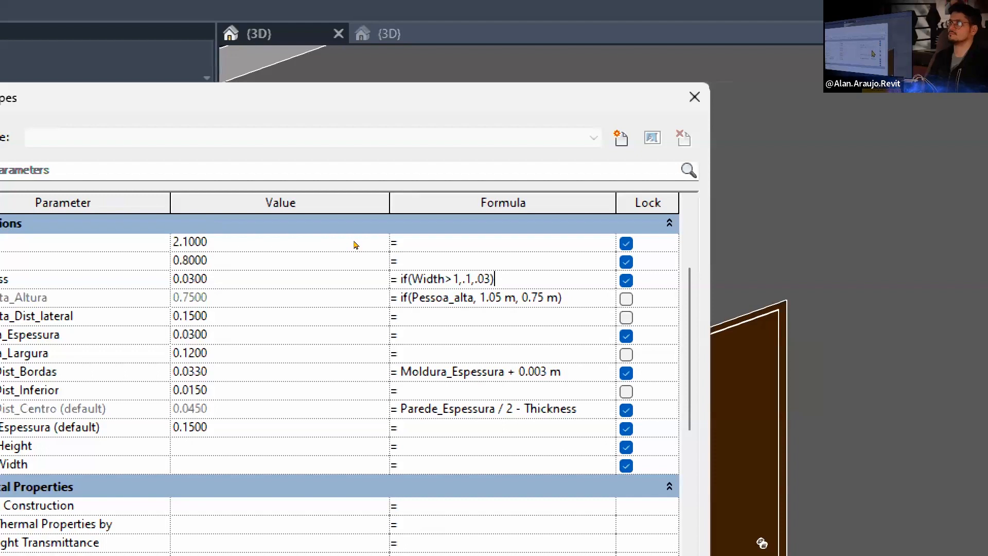
{"action": "key", "text": "Return"}
Commit the Thickness formula and set the door's Width to 1 m.
{"action": "key", "text": "Up"}
{"action": "key", "text": "Up"}
{"action": "left_click", "coordinate": [190, 260]}
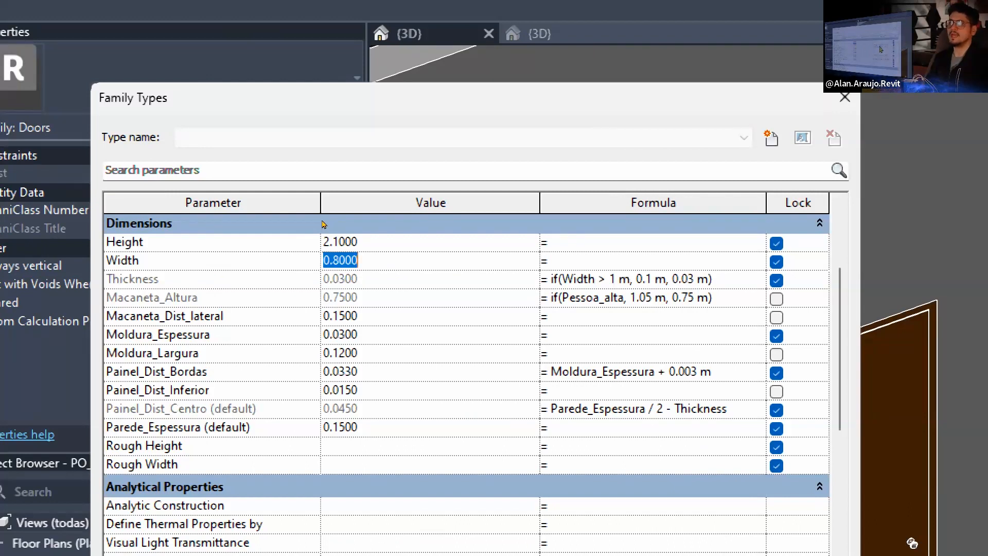
{"action": "key", "text": "End"}
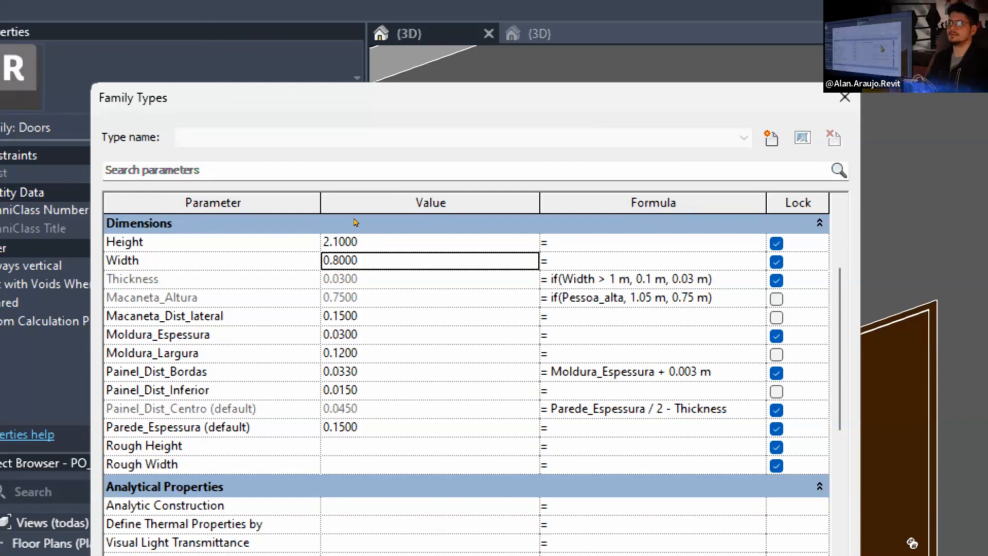
{"action": "key", "text": "shift+Home"}
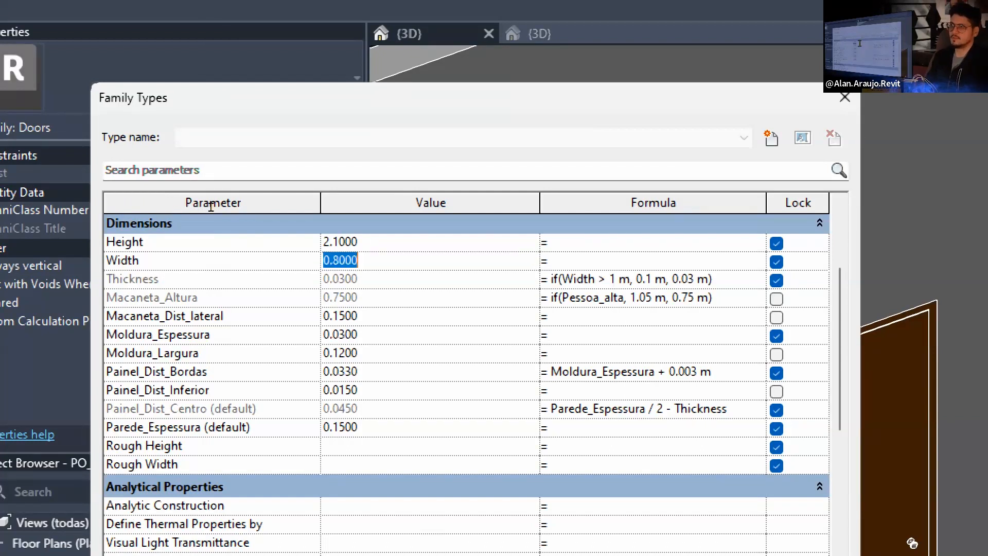
{"action": "type", "text": "1"}
{"action": "key", "text": "Tab"}
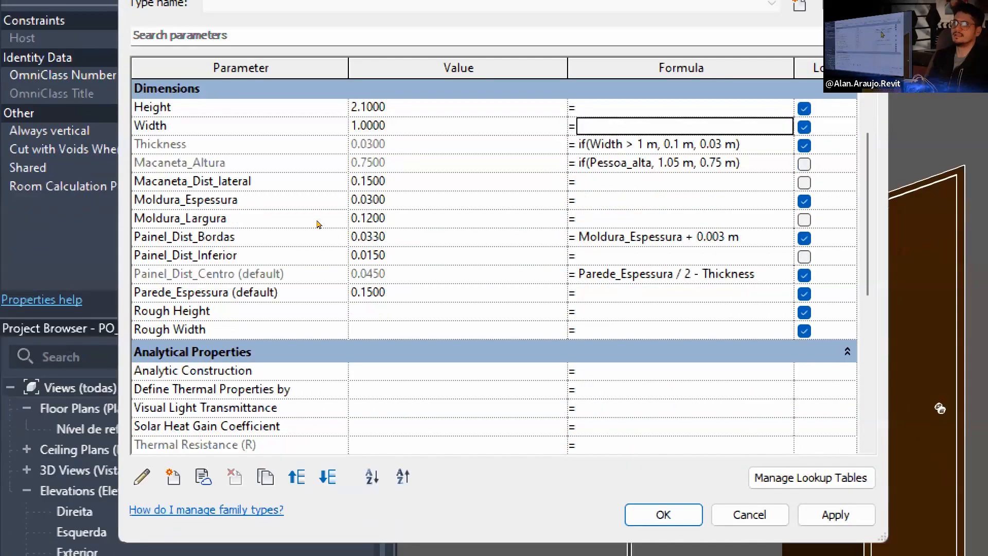
Test the Thickness condition with a Width of 1.01 m, and set Width back to 1 m.
{"action": "key", "text": "shift+Tab"}
{"action": "type", "text": "1"}
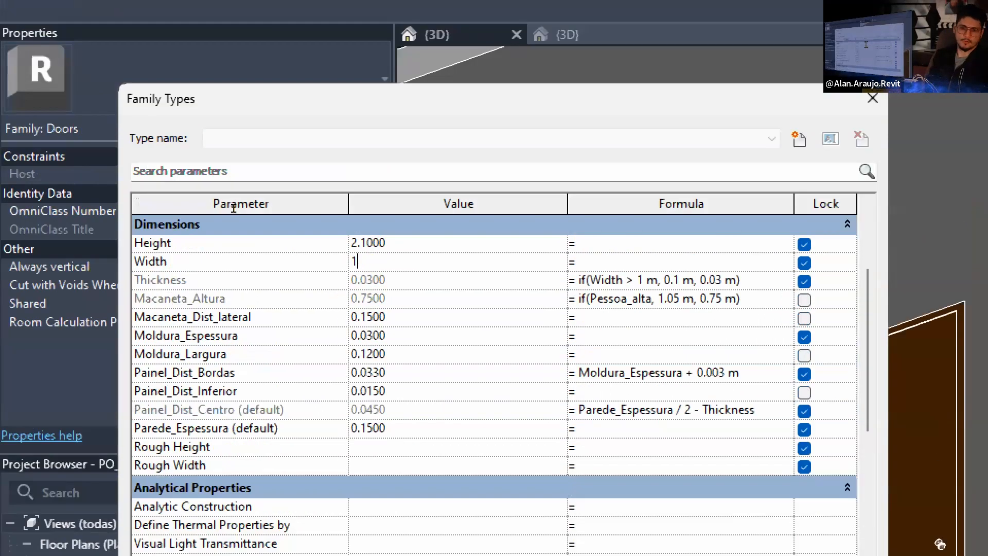
{"action": "type", "text": ".01"}
{"action": "key", "text": "Tab"}
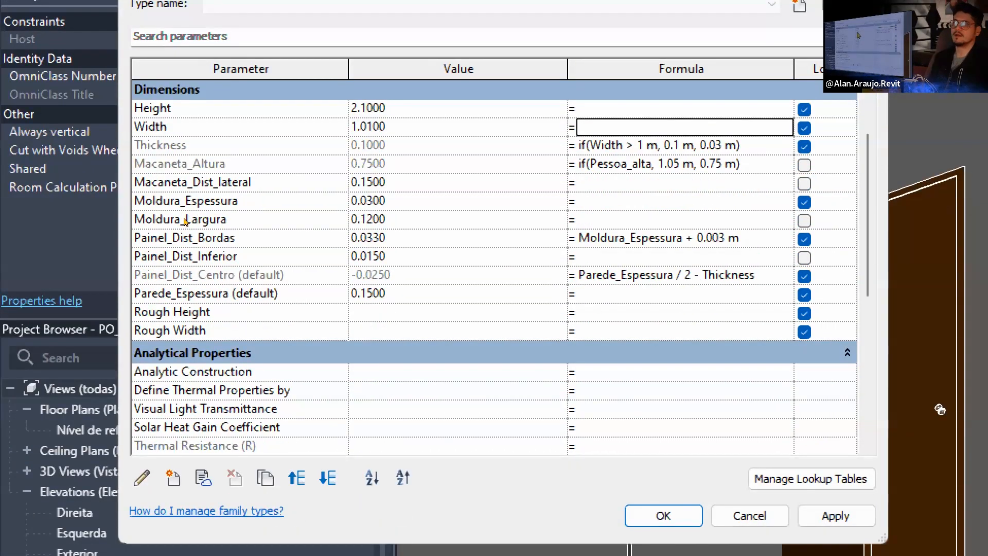
{"action": "key", "text": "shift+Tab"}
{"action": "type", "text": "1"}
{"action": "key", "text": "Tab"}
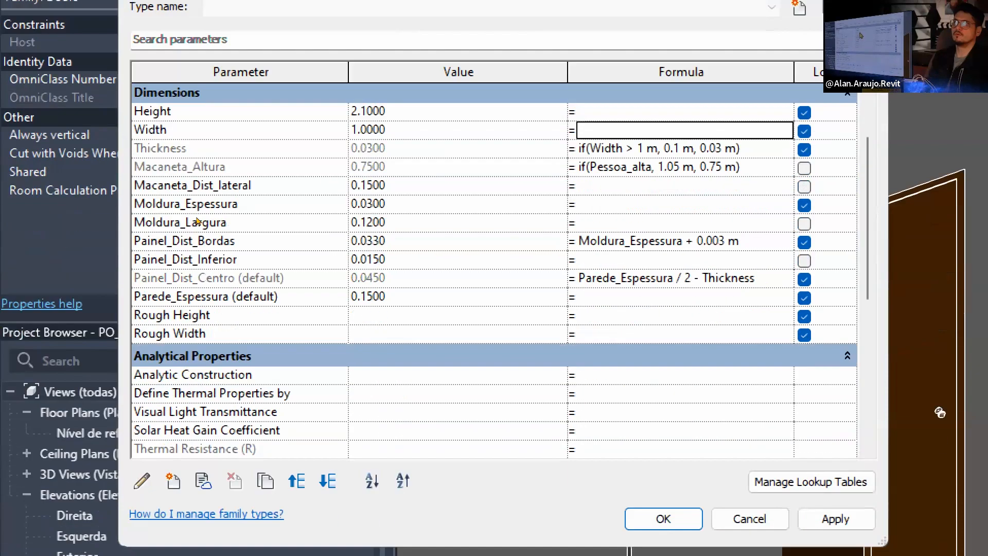
Try the comparisons >= and => in the Thickness formula's Width condition, and restore the plain > operator.
{"action": "left_click", "coordinate": [626, 148]}
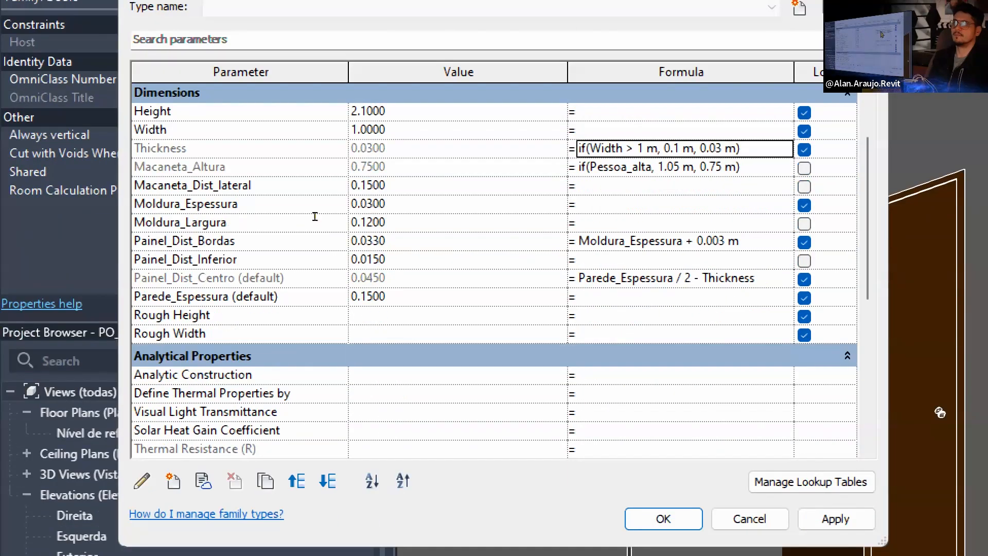
{"action": "key", "text": "Right"}
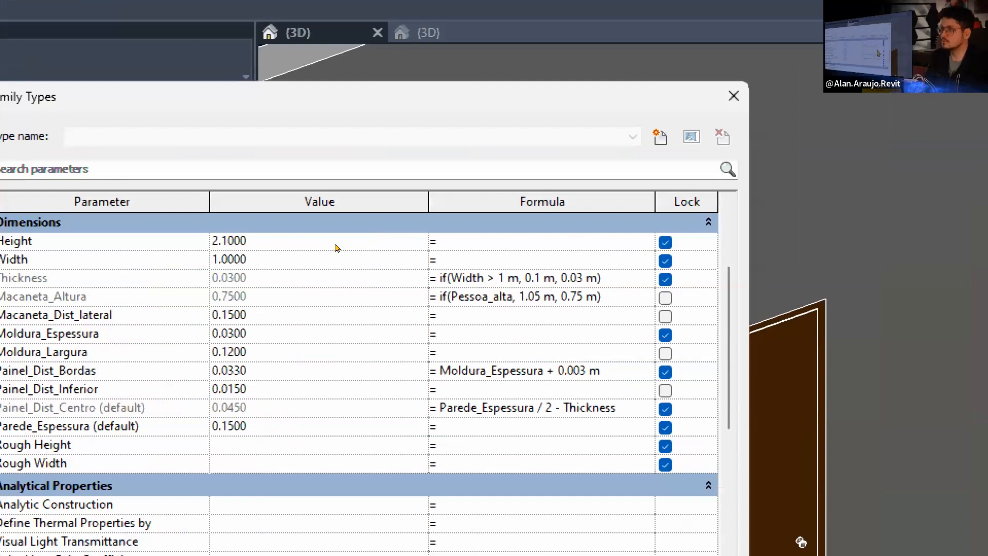
{"action": "type", "text": "="}
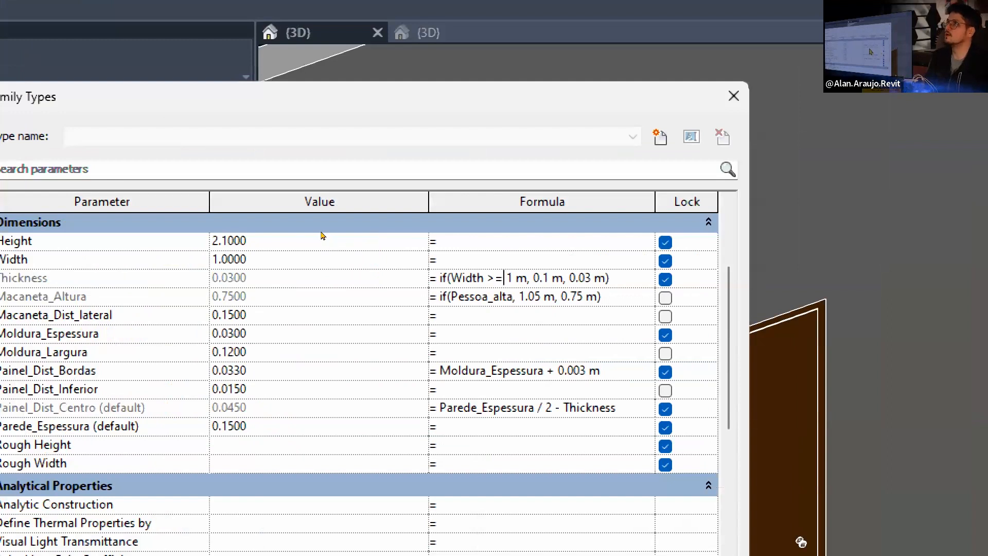
{"action": "key", "text": "Return"}
{"action": "key", "text": "Return"}
{"action": "key", "text": "BackSpace"}
{"action": "key", "text": "Left"}
{"action": "type", "text": "="}
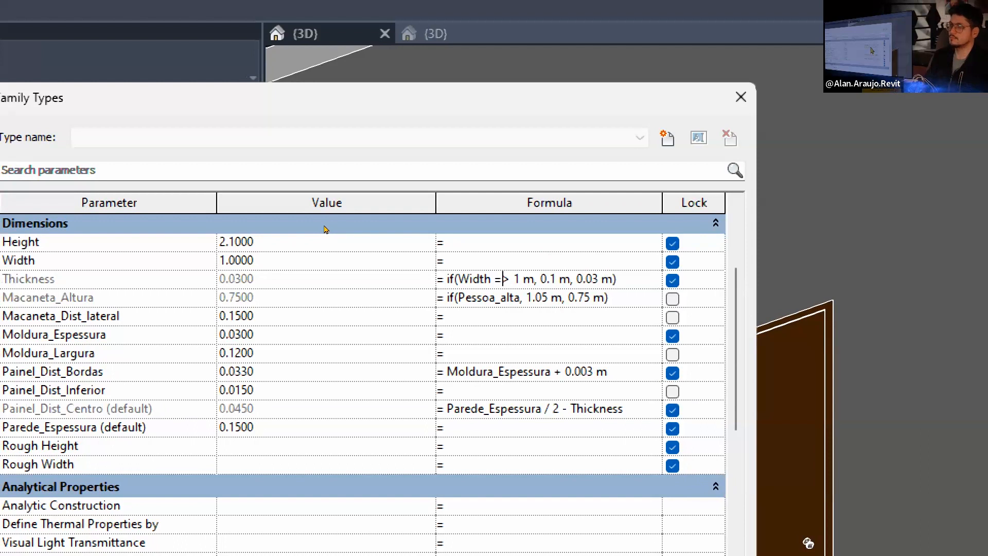
{"action": "key", "text": "Return"}
{"action": "key", "text": "Return"}
{"action": "key", "text": "BackSpace"}
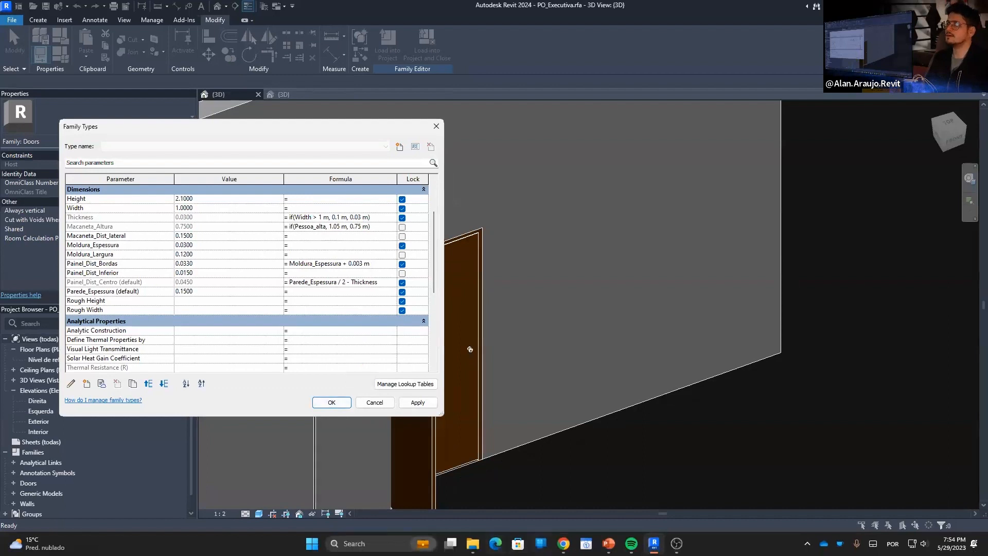
Switch to the Revit help page in Chrome and check which comparison operators conditional statements support.
{"action": "left_click", "coordinate": [563, 543]}
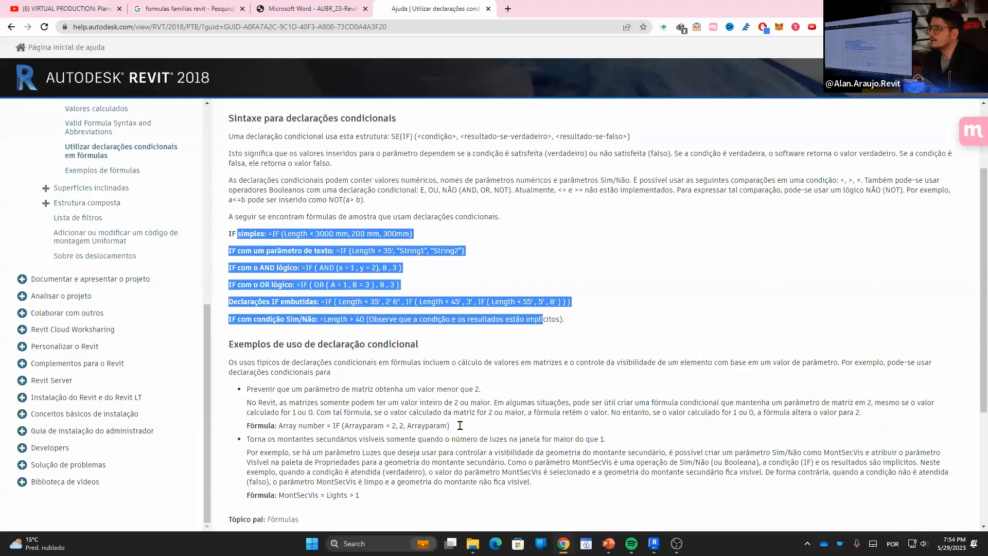
{"action": "scroll", "coordinate": [458, 429], "scroll_direction": "down", "scroll_amount": 2}
{"action": "scroll", "coordinate": [365, 409], "scroll_direction": "down", "scroll_amount": 2}
{"action": "scroll", "coordinate": [364, 410], "scroll_direction": "up", "scroll_amount": 2}
{"action": "scroll", "coordinate": [364, 409], "scroll_direction": "up", "scroll_amount": 2}
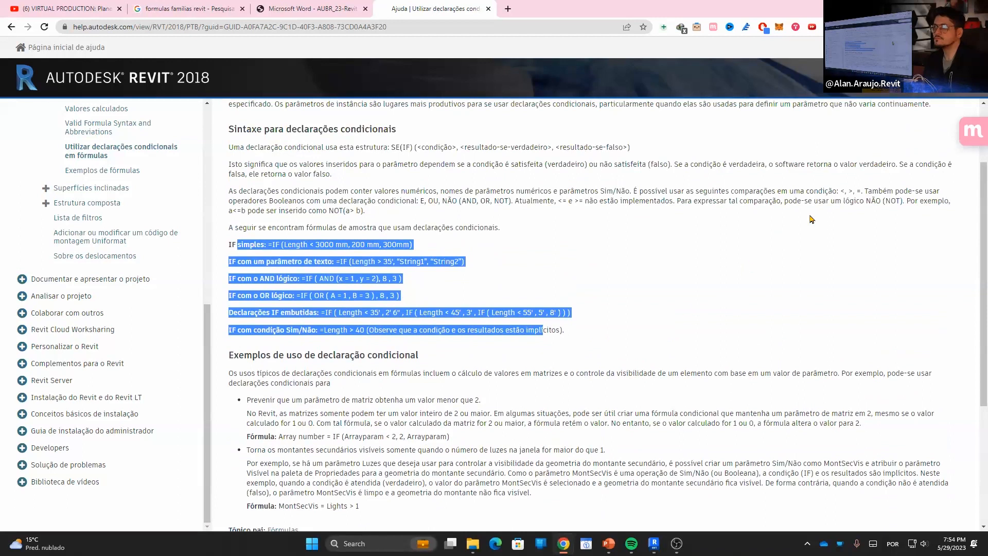
{"action": "left_click_drag", "start_coordinate": [871, 191], "coordinate": [842, 190]}
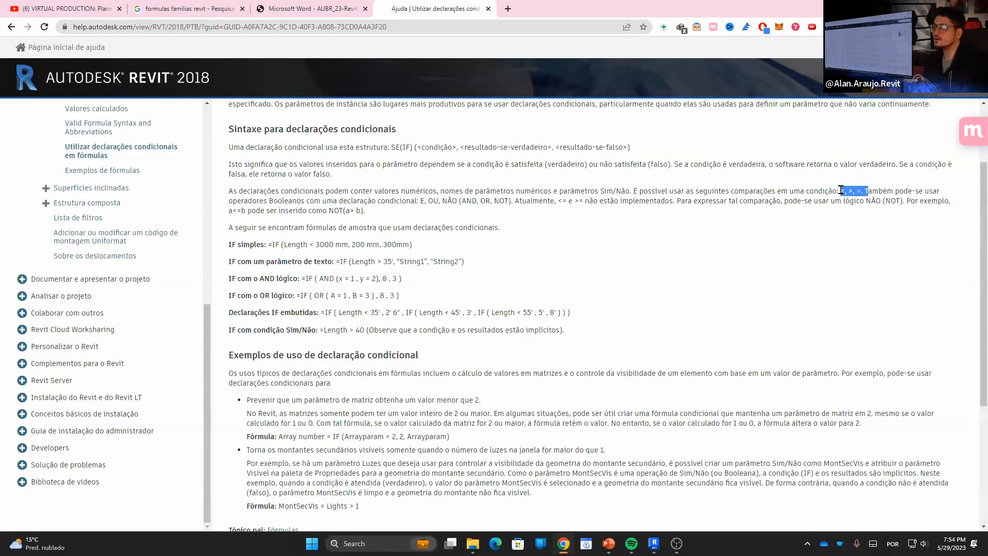
{"action": "left_click_drag", "start_coordinate": [572, 201], "coordinate": [581, 201]}
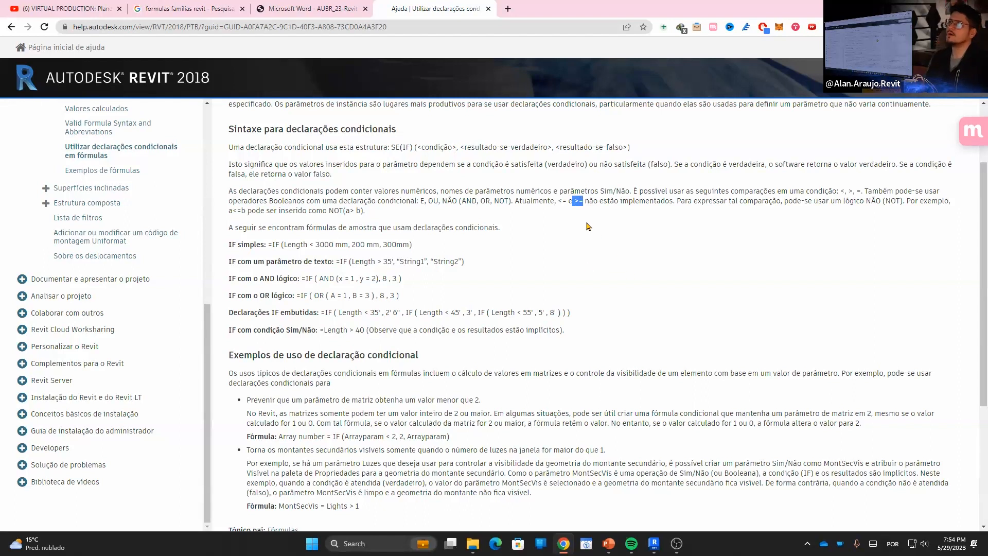
Return to Revit and retry the >= comparison in the Thickness formula.
{"action": "key", "text": "alt+Tab"}
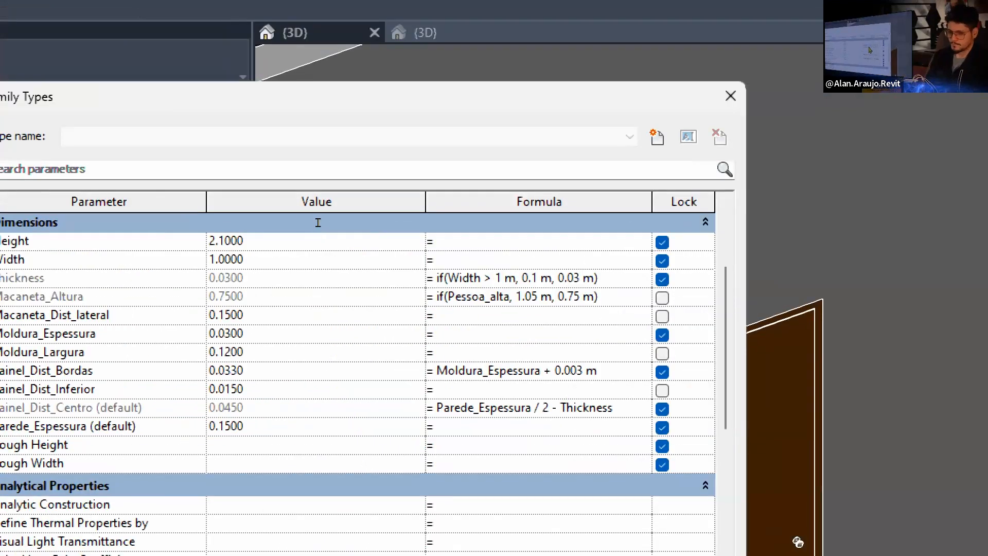
{"action": "type", "text": "="}
{"action": "left_click", "coordinate": [306, 236]}
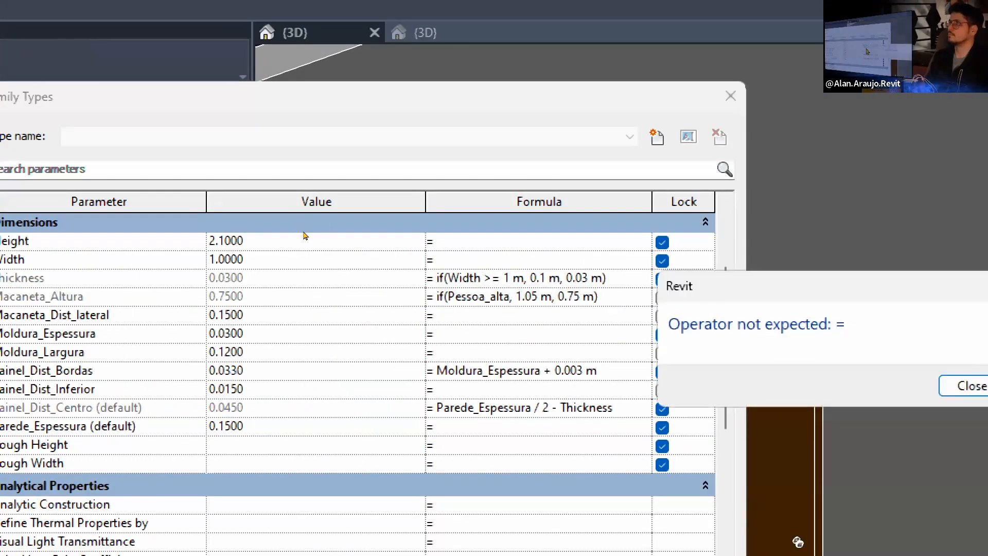
{"action": "key", "text": "Return"}
Try to apply 0.09999 as the Width limit in the Thickness formula, and discard the pending family type changes.
{"action": "key", "text": "Delete"}
{"action": "type", "text": "0."}
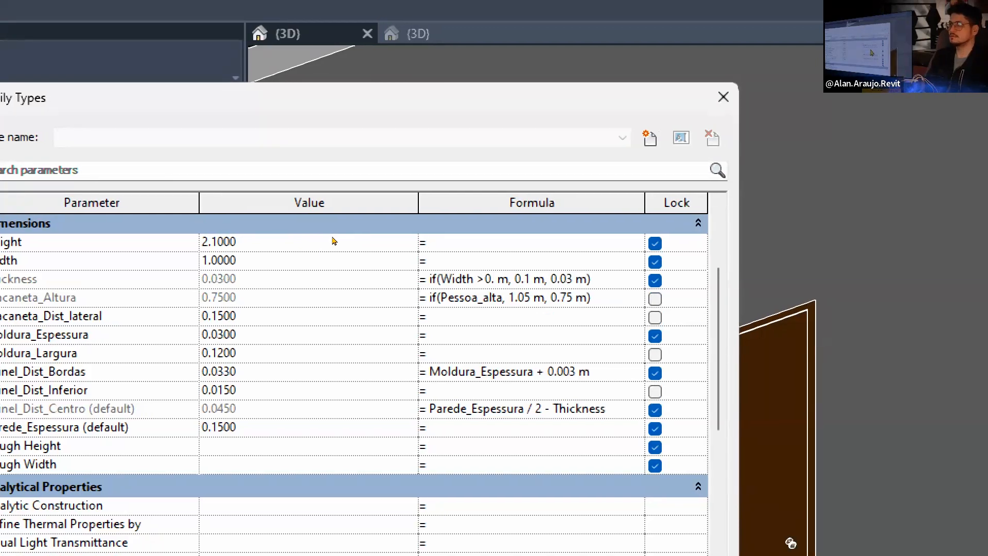
{"action": "type", "text": "09999*"}
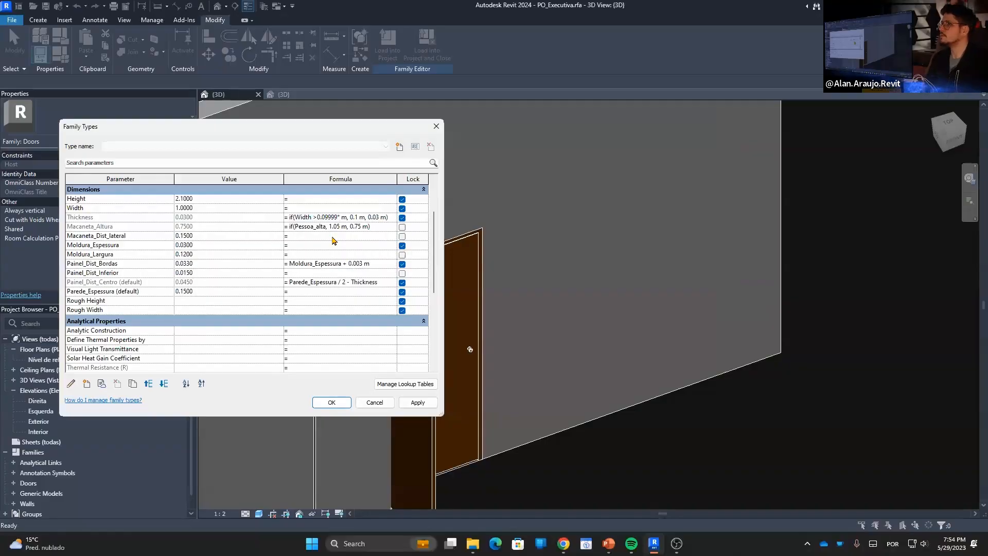
{"action": "left_click", "coordinate": [331, 402]}
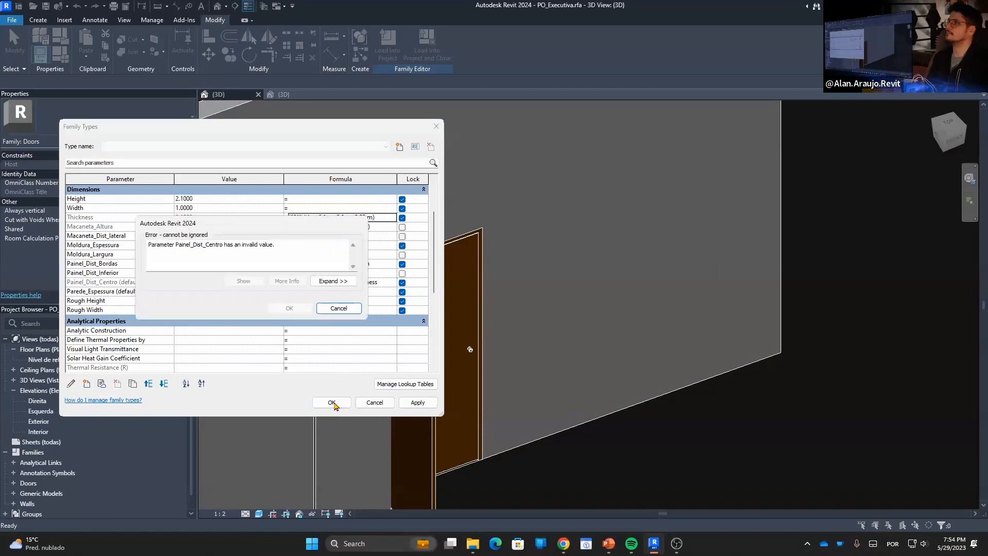
{"action": "left_click", "coordinate": [325, 309]}
{"action": "left_click", "coordinate": [324, 402]}
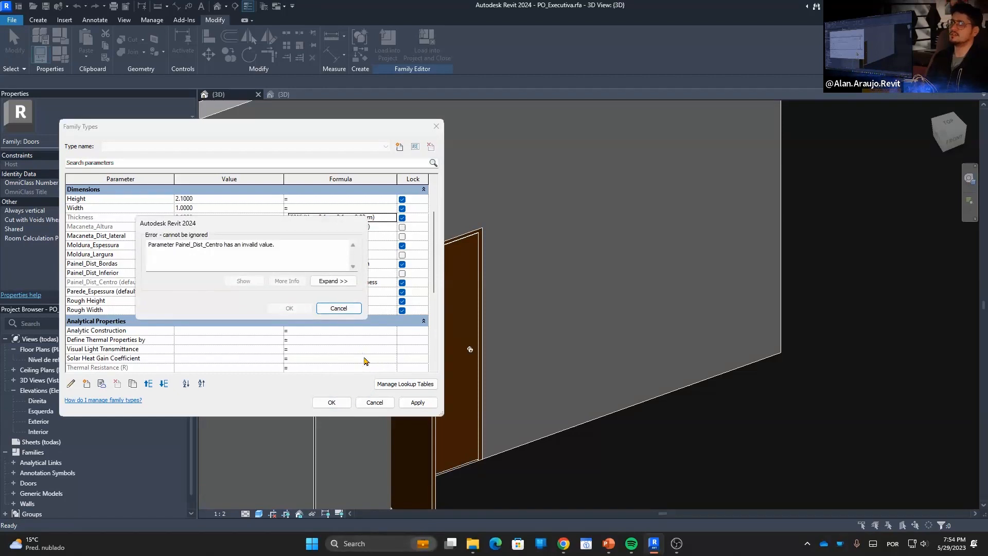
{"action": "key", "text": "Escape"}
{"action": "left_click", "coordinate": [381, 402]}
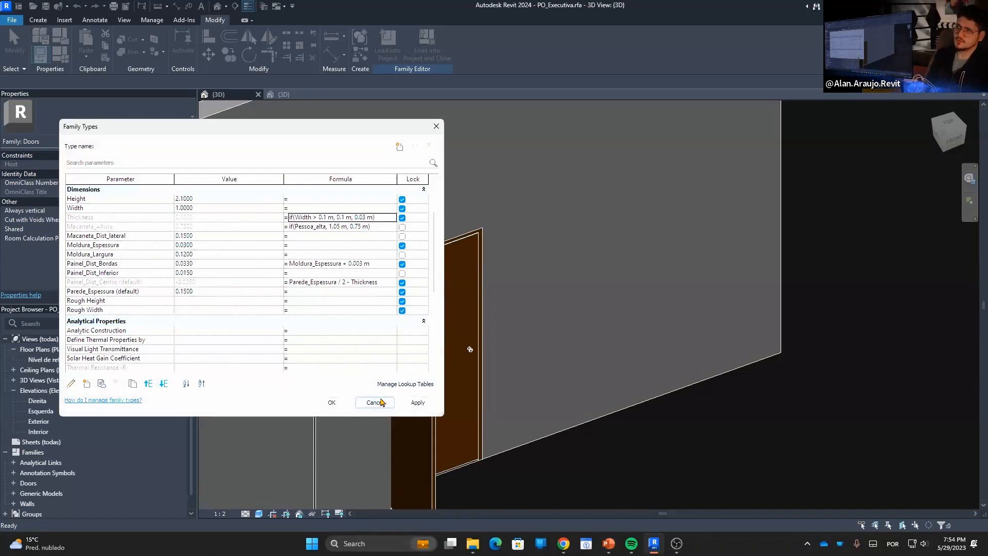
{"action": "left_click", "coordinate": [527, 379]}
{"action": "middle_click_drag", "start_coordinate": [481, 381], "coordinate": [466, 369], "text": "shift"}
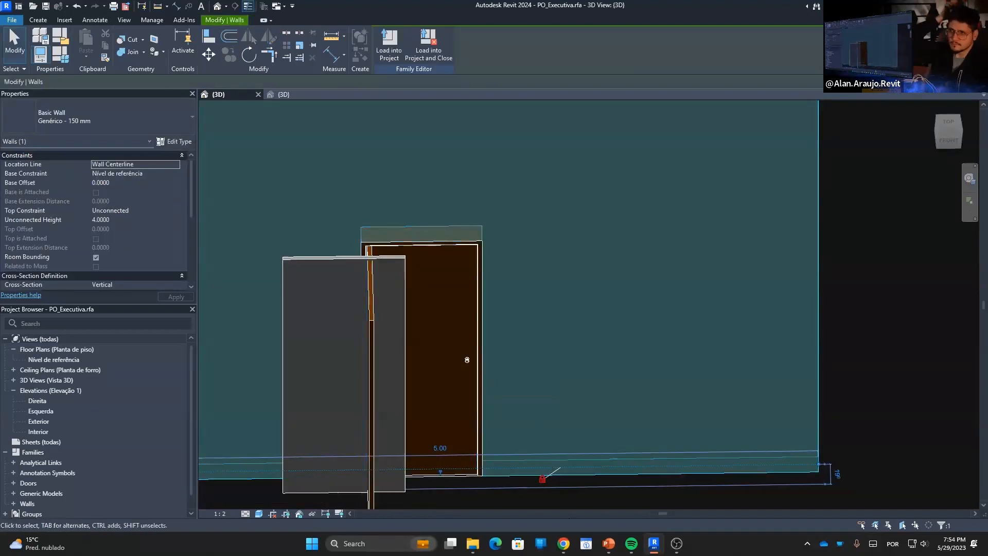
Switch to the help page in Chrome and examine the logical OR sample formula IF ( OR ( A = 1 , B = 3 ) , 8 , 3 ).
{"action": "mouse_move", "coordinate": [563, 544]}
{"action": "left_click", "coordinate": [564, 493]}
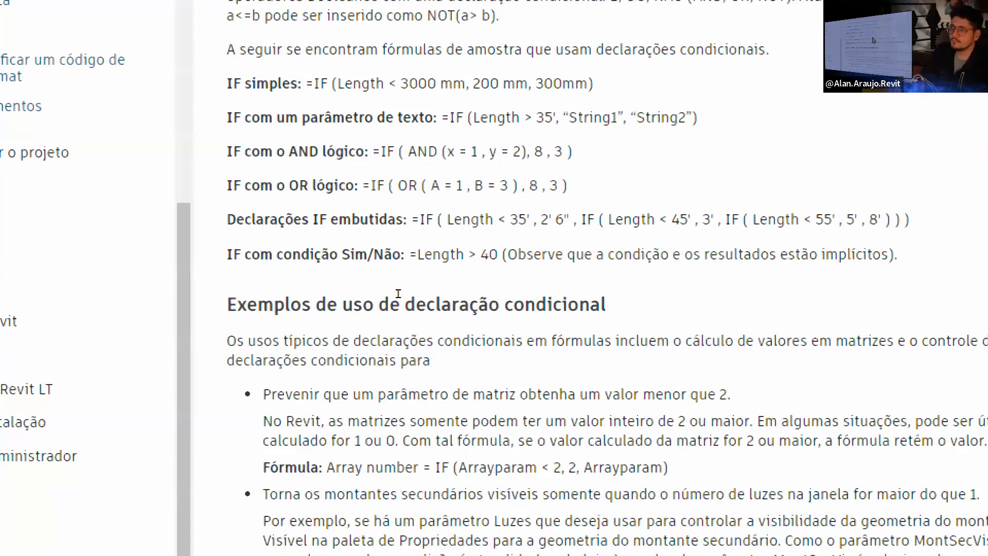
{"action": "left_click_drag", "start_coordinate": [517, 185], "coordinate": [371, 185]}
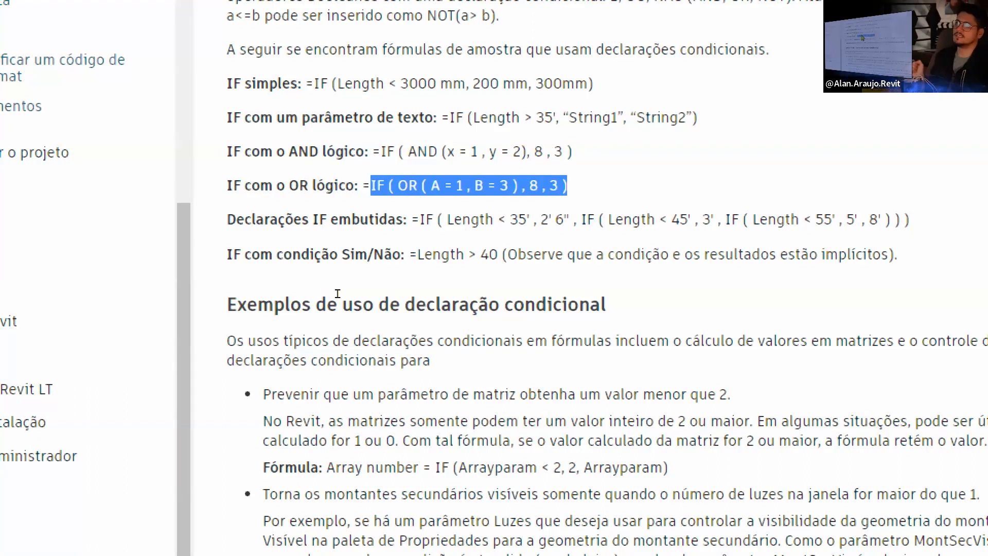
{"action": "left_click", "coordinate": [339, 306]}
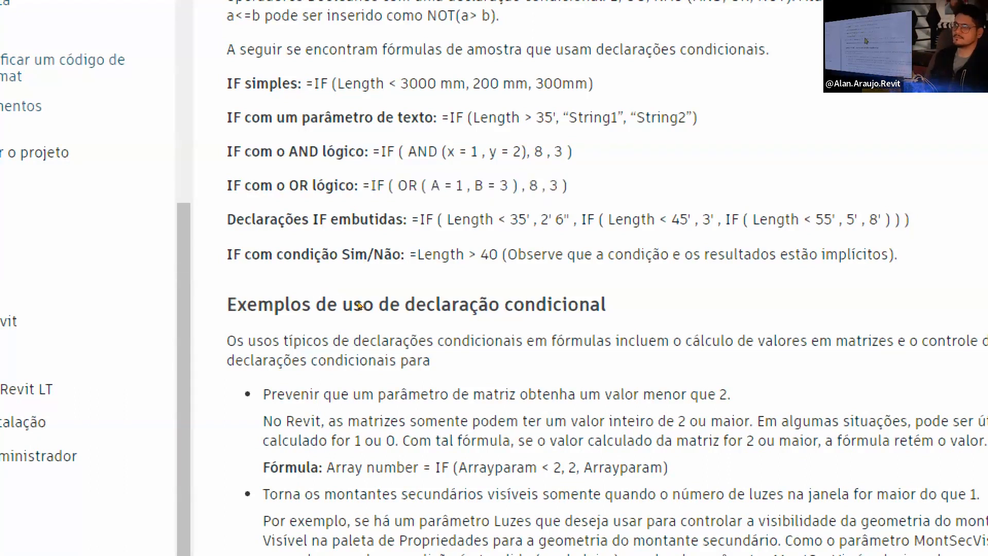
{"action": "left_click_drag", "start_coordinate": [538, 185], "coordinate": [529, 185]}
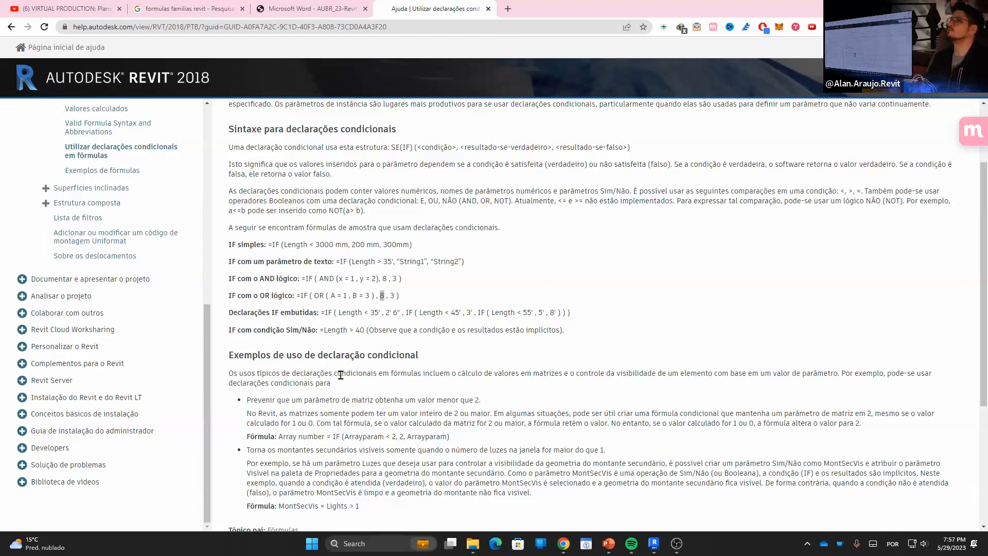
Switch back to the Revit door family and clear the wall selection.
{"action": "mouse_move", "coordinate": [654, 543]}
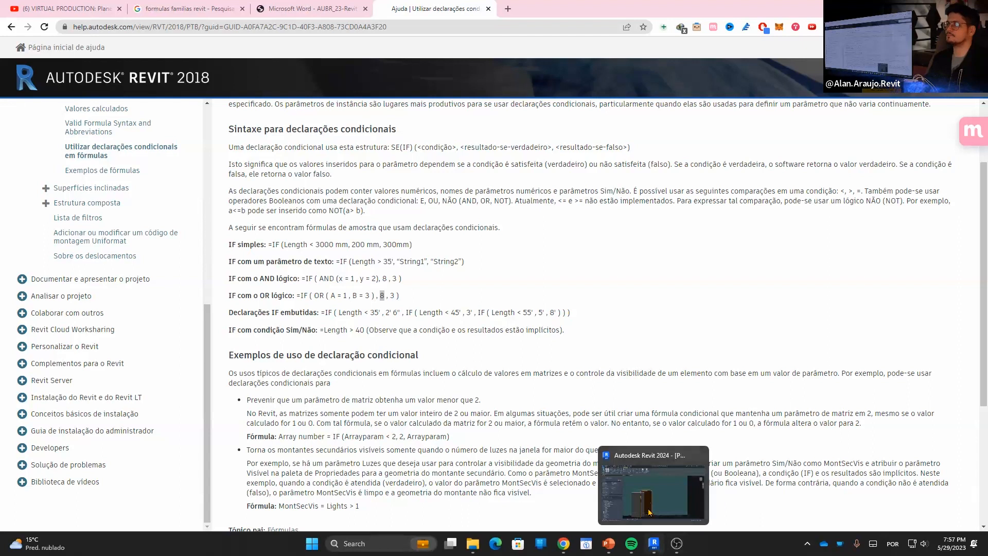
{"action": "left_click", "coordinate": [649, 512]}
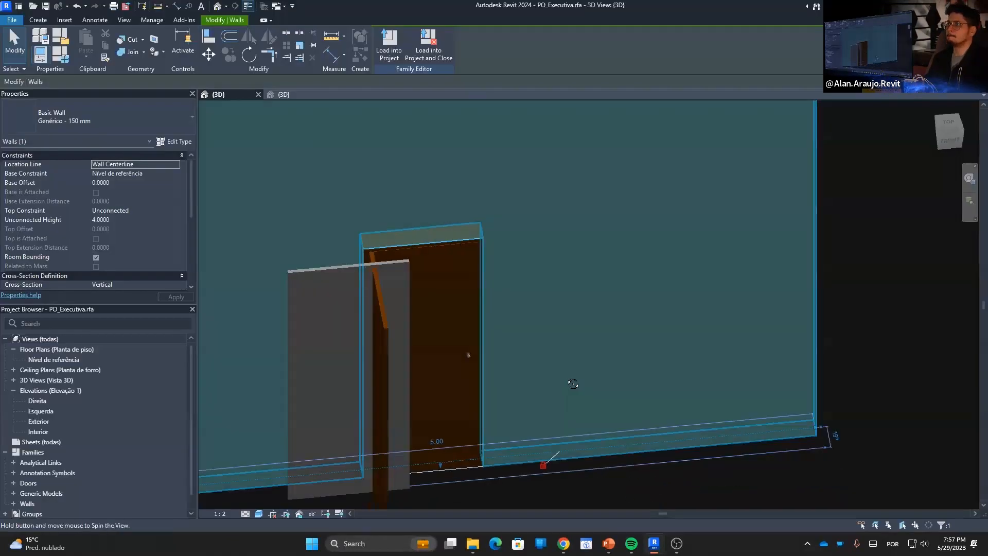
{"action": "middle_click_drag", "start_coordinate": [573, 383], "coordinate": [675, 466], "text": "shift"}
{"action": "left_click", "coordinate": [659, 436]}
{"action": "middle_click_drag", "start_coordinate": [578, 391], "coordinate": [601, 363]}
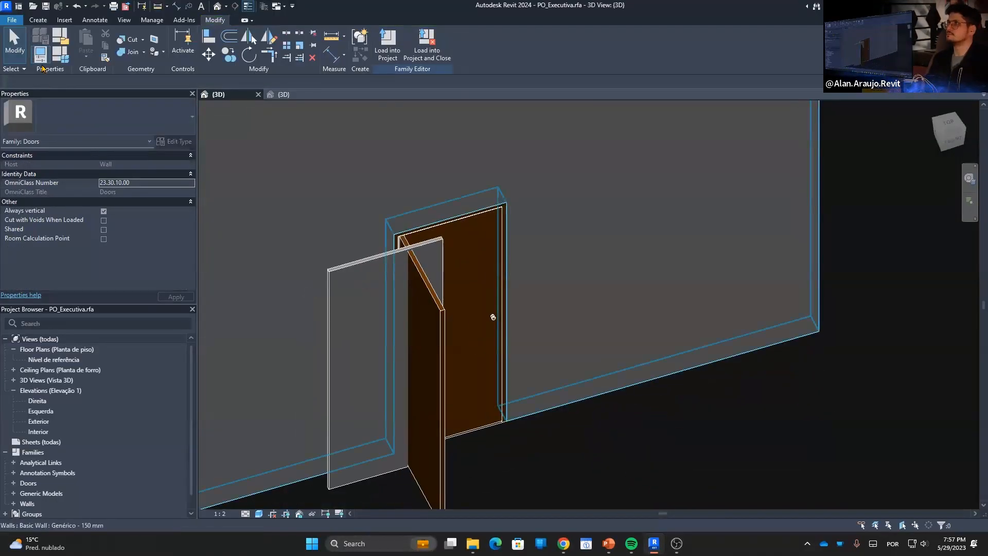
Start an extrusion and sketch a rectangle about 92 cm by 22 cm on the floor in front of the wall, beside the door.
{"action": "left_click", "coordinate": [38, 19]}
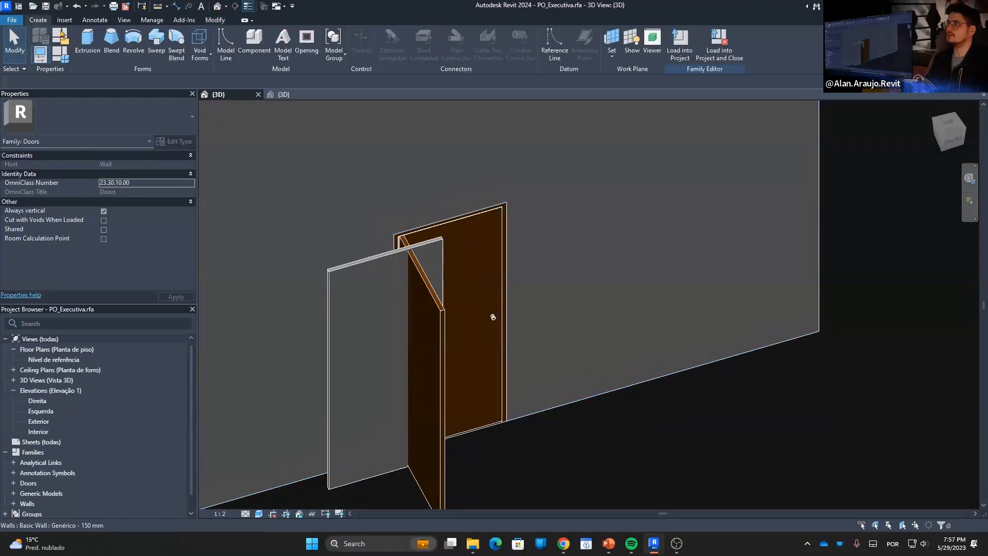
{"action": "left_click", "coordinate": [88, 41]}
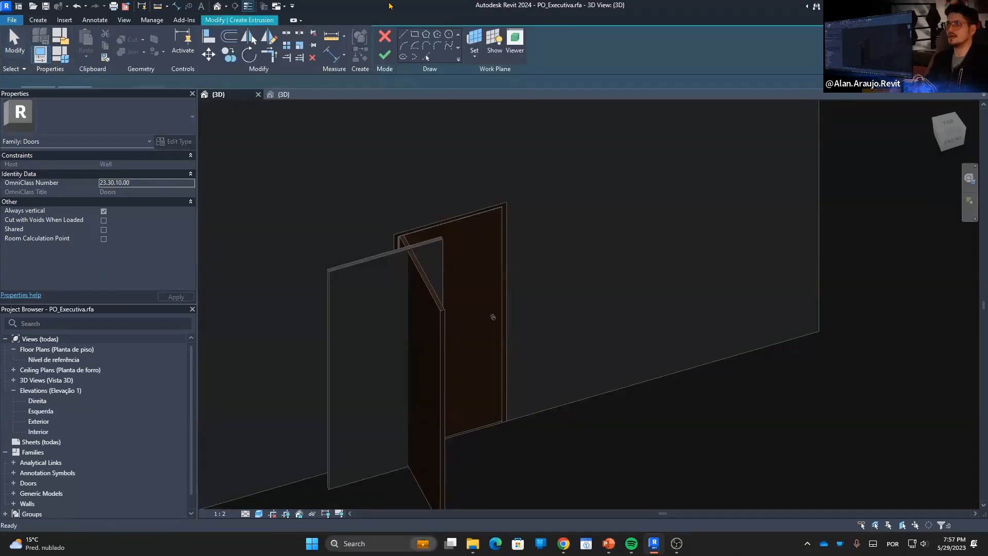
{"action": "left_click", "coordinate": [414, 34]}
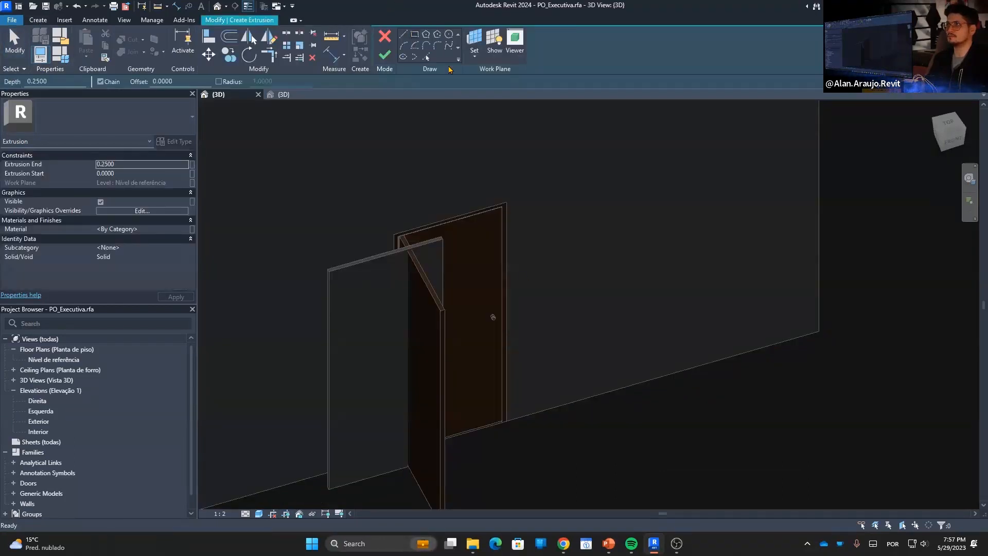
{"action": "left_click", "coordinate": [559, 453]}
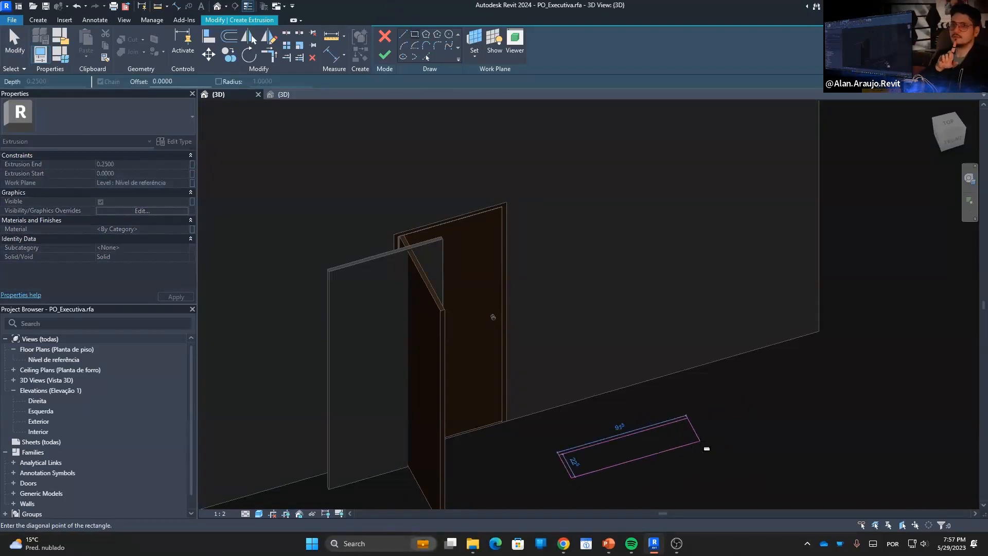
{"action": "left_click", "coordinate": [700, 442]}
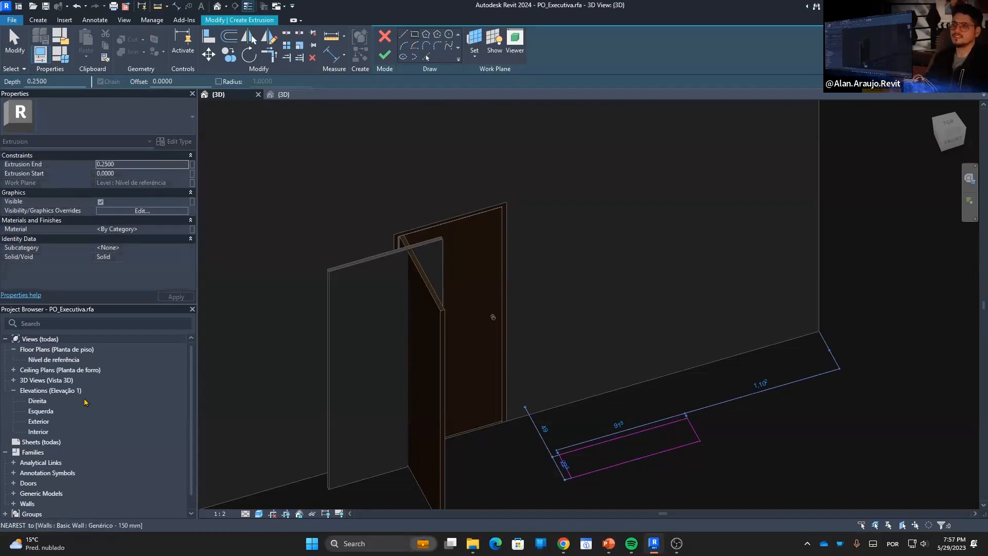
In the Nível de referência floor plan, align the rectangle's upper edge with the far face of the wall.
{"action": "double_click", "coordinate": [52, 359]}
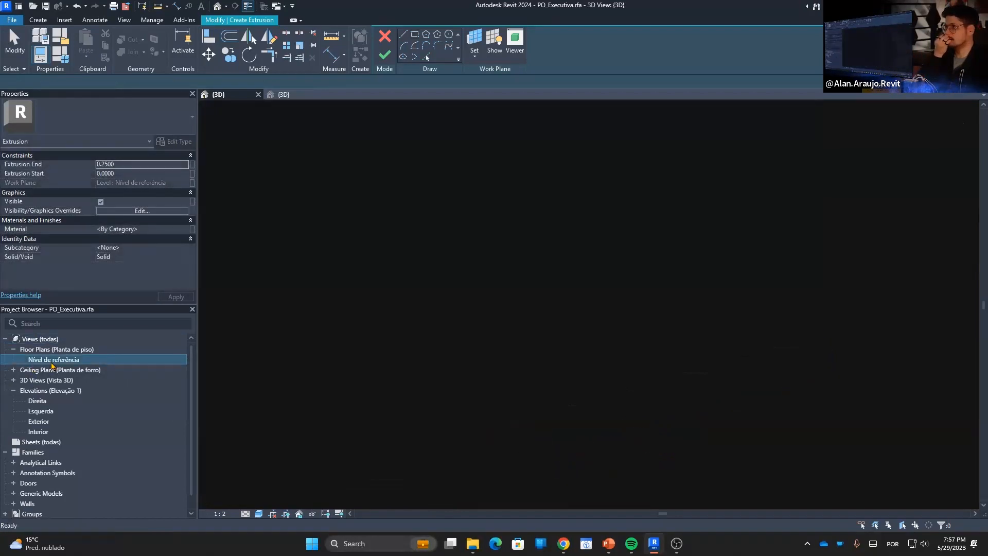
{"action": "scroll", "coordinate": [638, 368], "scroll_direction": "up", "scroll_amount": 3}
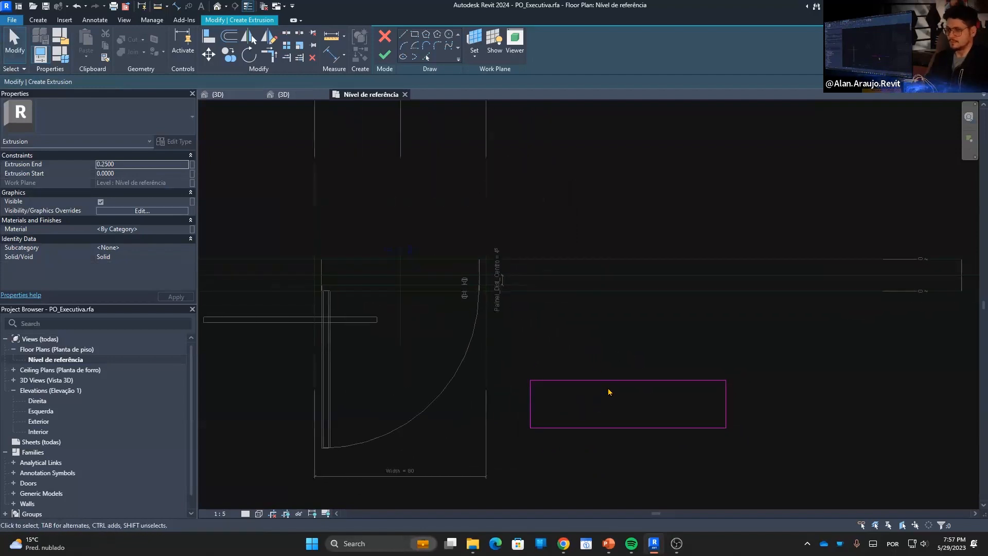
{"action": "key", "text": "a"}
{"action": "key", "text": "l"}
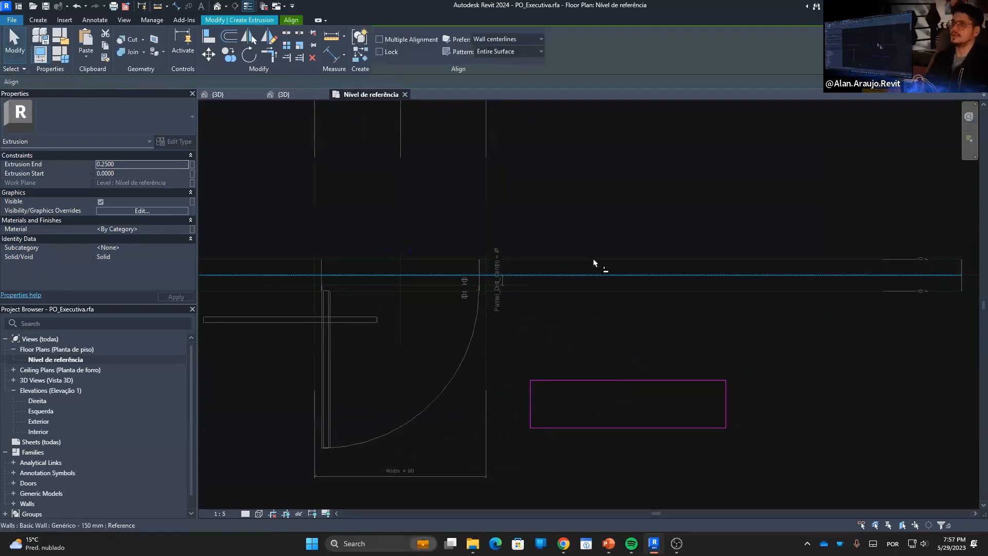
{"action": "left_click", "coordinate": [595, 261]}
{"action": "left_click", "coordinate": [603, 381]}
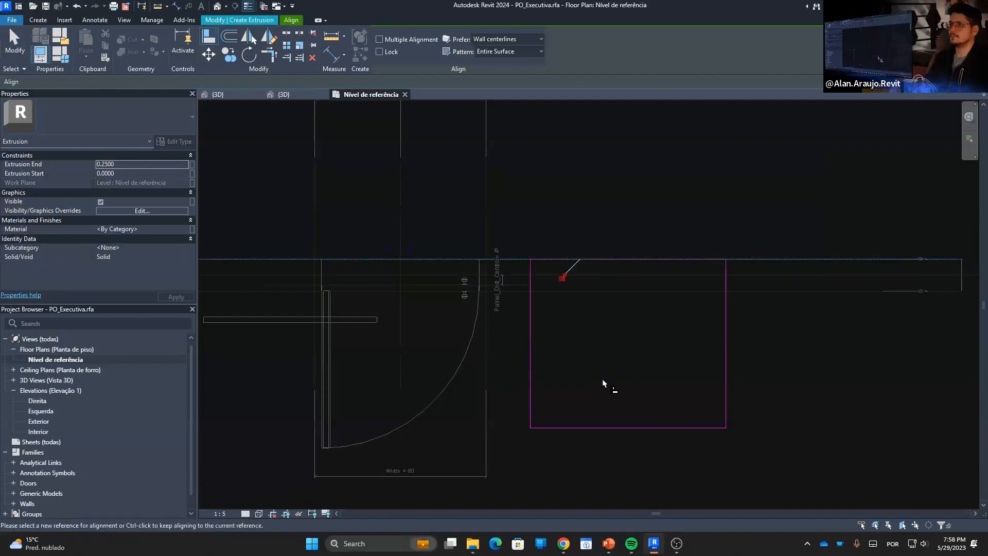
Align the rectangle's lower edge with the wall's near face and lock that alignment.
{"action": "left_click", "coordinate": [591, 292]}
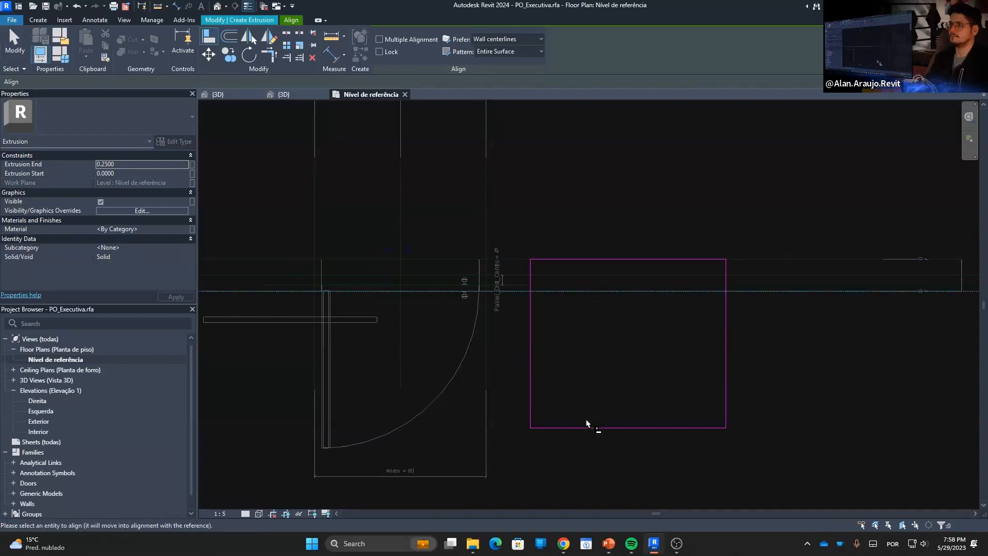
{"action": "left_click", "coordinate": [582, 428]}
{"action": "left_click", "coordinate": [598, 276]}
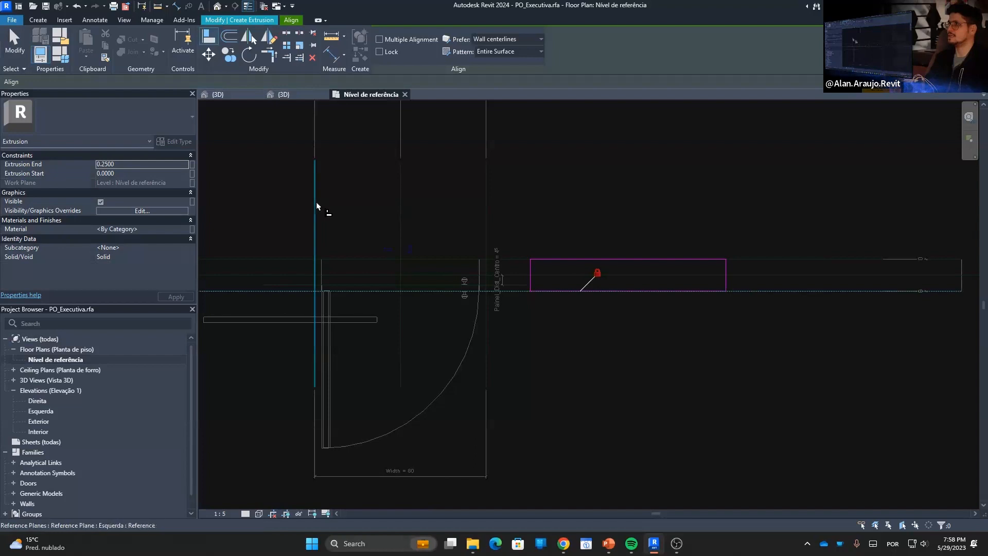
{"action": "middle_click_drag", "start_coordinate": [402, 242], "coordinate": [504, 276]}
{"action": "key", "text": "Escape"}
{"action": "key", "text": "Escape"}
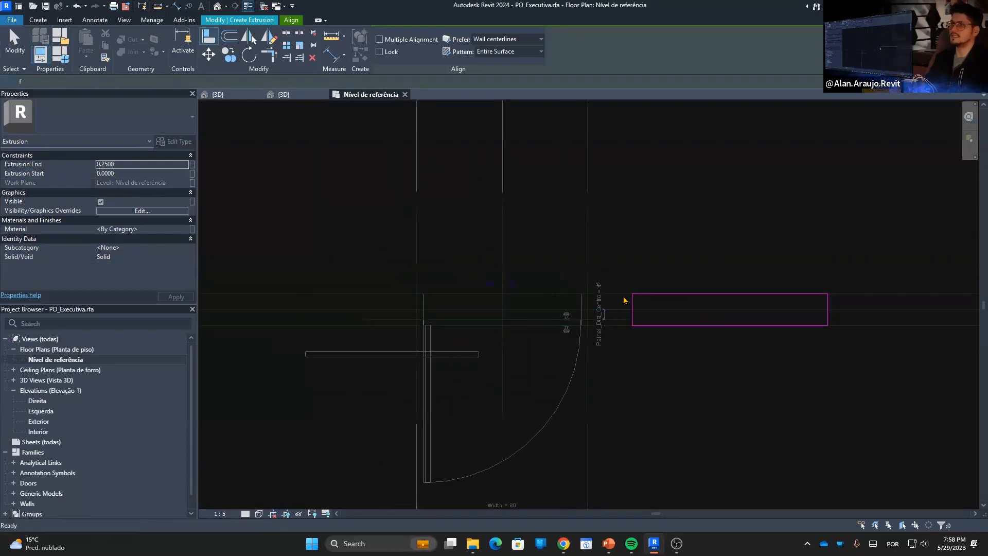
Stretch the rectangle along the wall so its two short edges lie beyond both sides of the door opening.
{"action": "left_click_drag", "start_coordinate": [633, 304], "coordinate": [335, 302]}
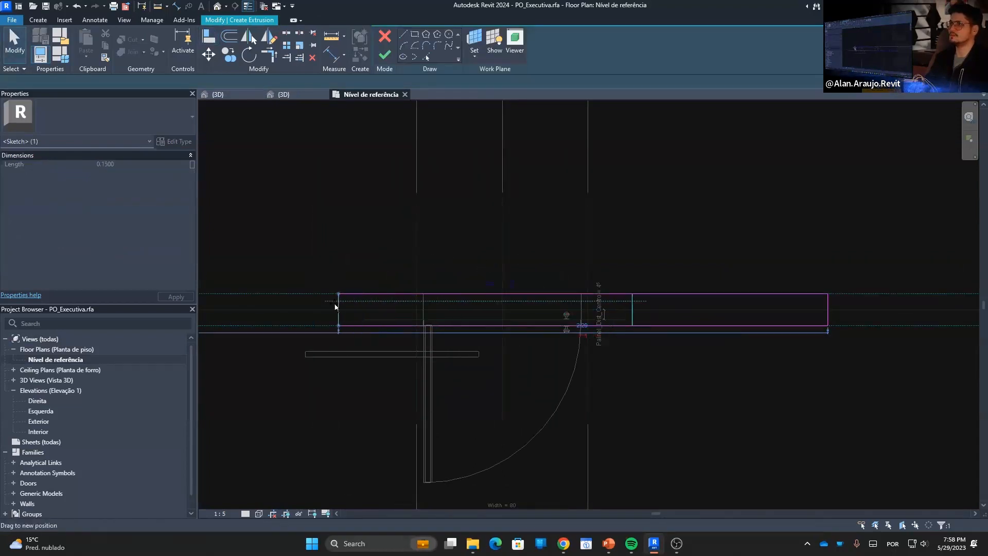
{"action": "mouse_move", "coordinate": [826, 302]}
{"action": "left_mouse_down"}
{"action": "mouse_move", "coordinate": [651, 319]}
{"action": "mouse_move", "coordinate": [661, 312]}
{"action": "left_mouse_up"}
{"action": "left_click", "coordinate": [671, 248]}
{"action": "scroll", "coordinate": [459, 254], "scroll_direction": "up", "scroll_amount": 1}
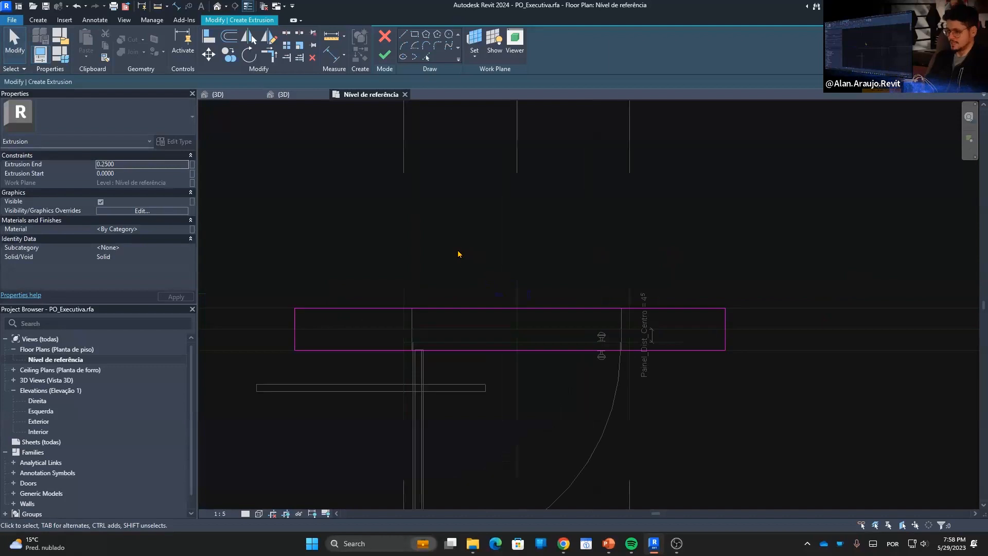
Dimension the distance from the left door reference plane to the rectangle's left edge.
{"action": "key", "text": "d"}
{"action": "key", "text": "i"}
{"action": "left_click", "coordinate": [403, 258]}
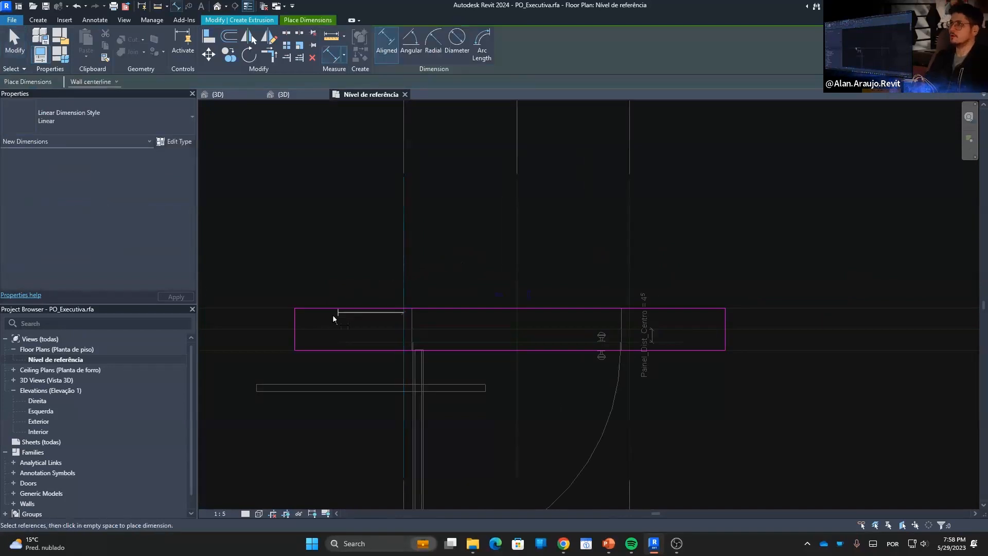
{"action": "left_click", "coordinate": [295, 324]}
{"action": "left_click", "coordinate": [300, 255]}
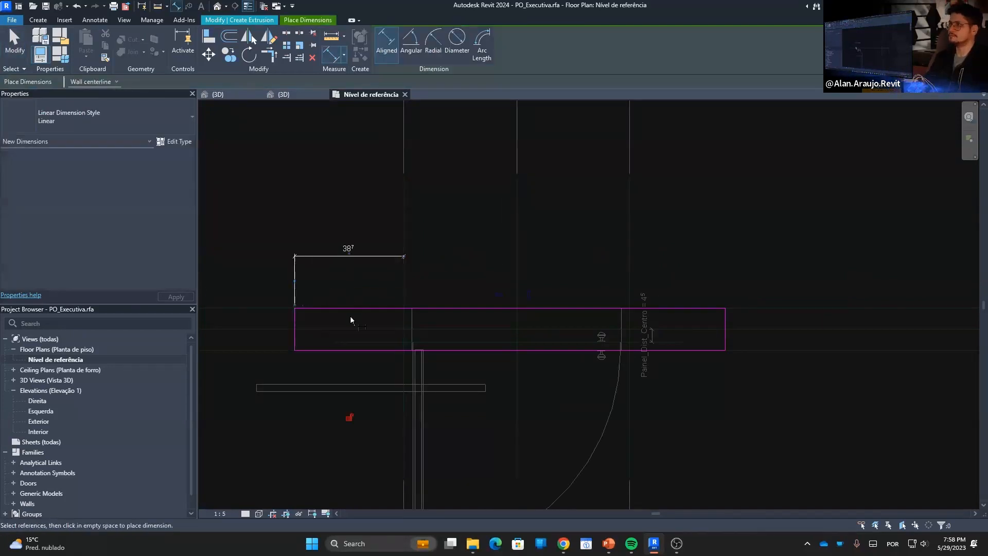
{"action": "key", "text": "Escape"}
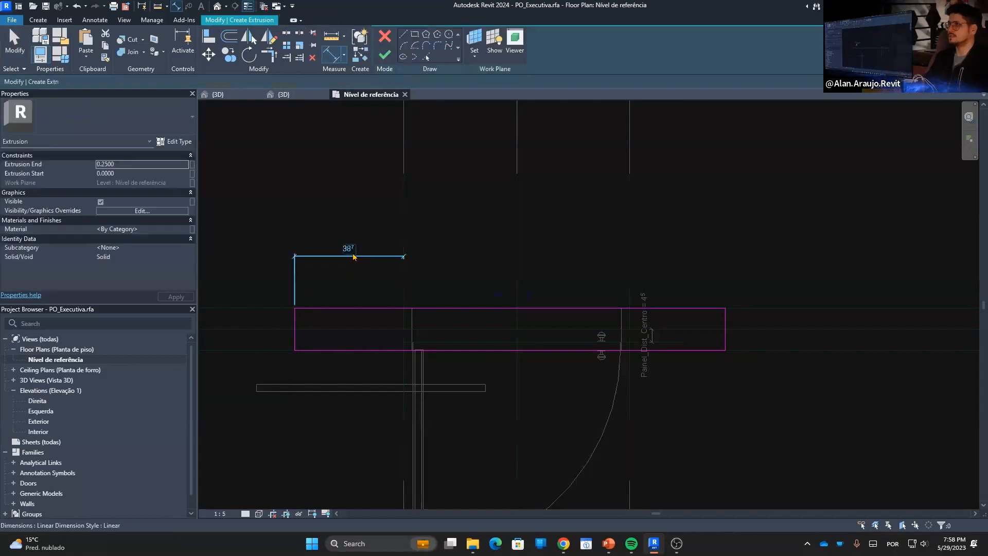
Set the left overhang dimension to 0.3 m and lock it.
{"action": "left_click", "coordinate": [293, 325]}
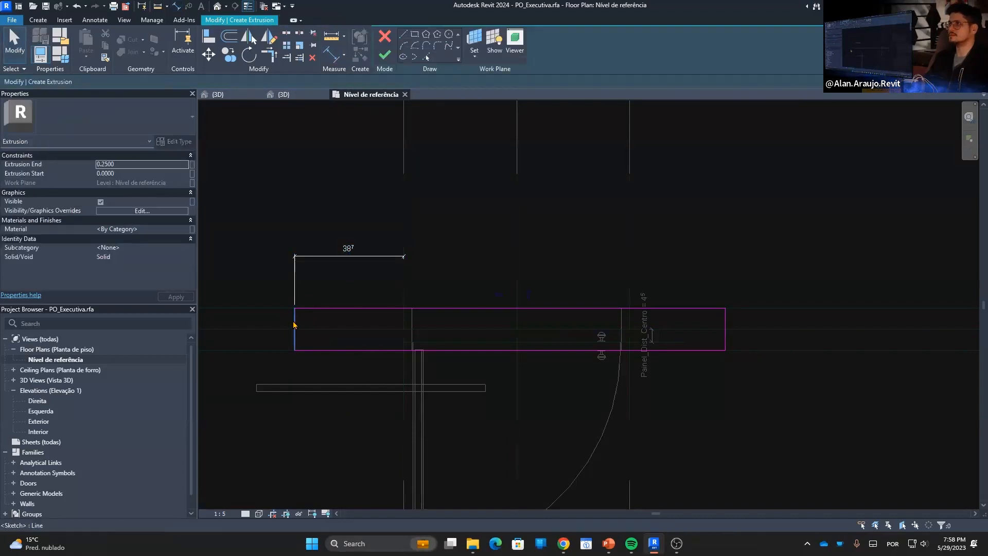
{"action": "left_click", "coordinate": [348, 249]}
{"action": "type", "text": ".3"}
{"action": "key", "text": "Return"}
{"action": "left_click", "coordinate": [353, 434]}
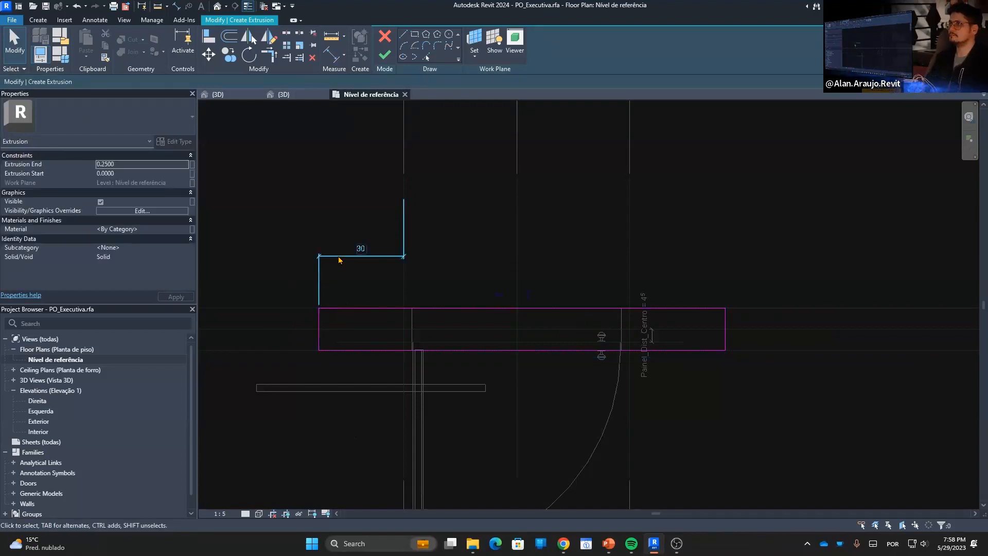
{"action": "left_click", "coordinate": [340, 257]}
{"action": "left_click", "coordinate": [362, 417]}
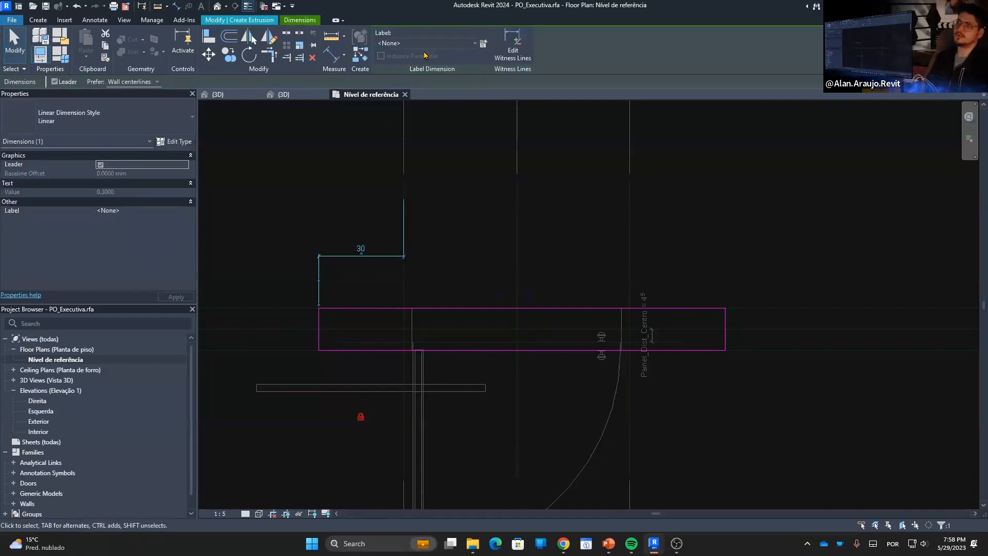
Dimension the distance from the right door reference plane to the rectangle's right edge.
{"action": "middle_click_drag", "start_coordinate": [681, 207], "coordinate": [643, 212]}
{"action": "scroll", "coordinate": [613, 265], "scroll_direction": "up", "scroll_amount": 1}
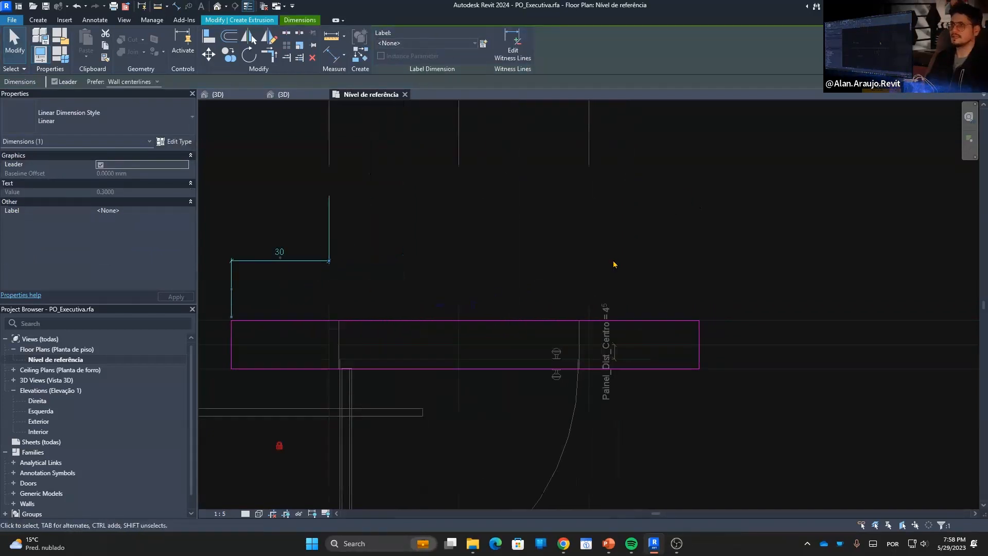
{"action": "key", "text": "Escape"}
{"action": "key", "text": "d"}
{"action": "key", "text": "i"}
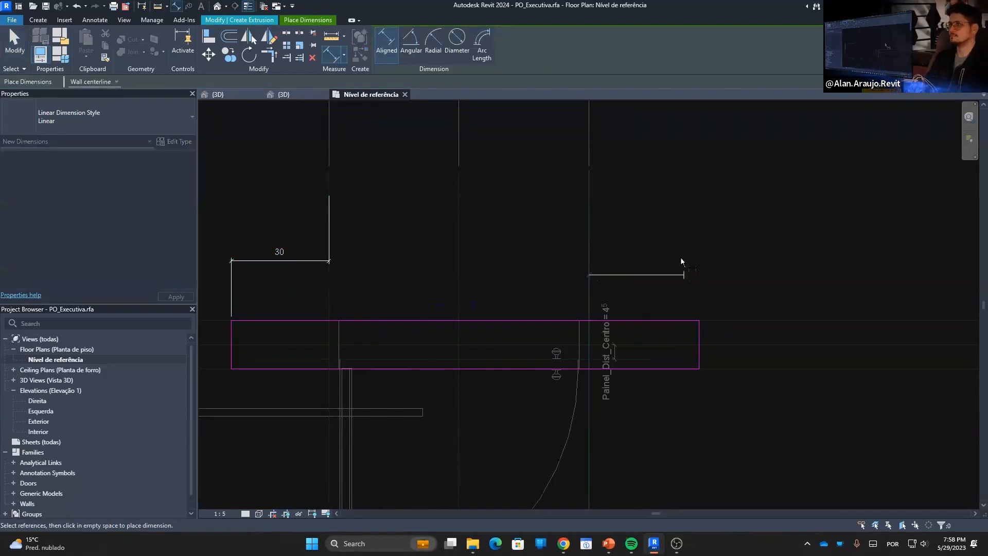
{"action": "key", "text": "Escape"}
{"action": "key", "text": "Escape"}
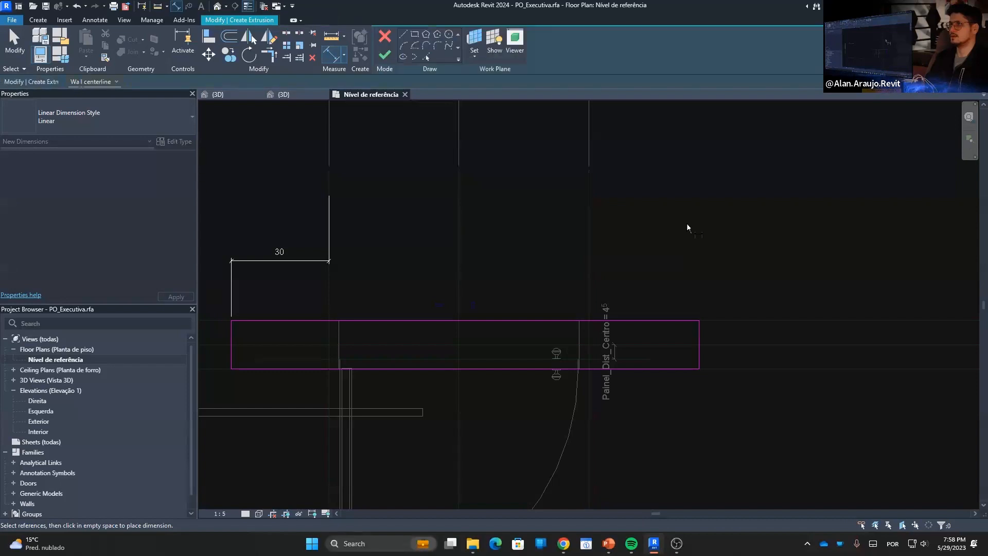
{"action": "left_click", "coordinate": [589, 261]}
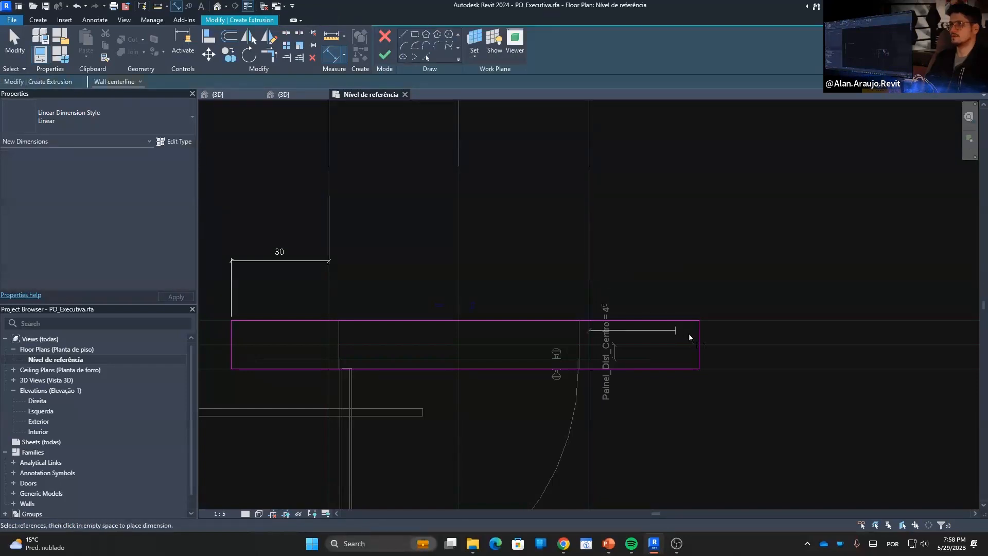
{"action": "left_click", "coordinate": [699, 331]}
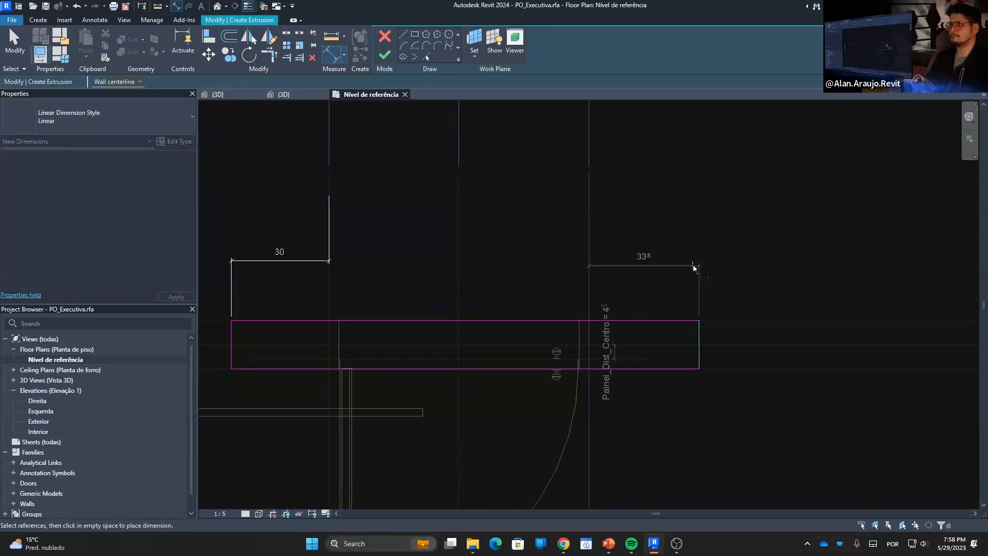
{"action": "left_click", "coordinate": [691, 261]}
{"action": "key", "text": "Escape"}
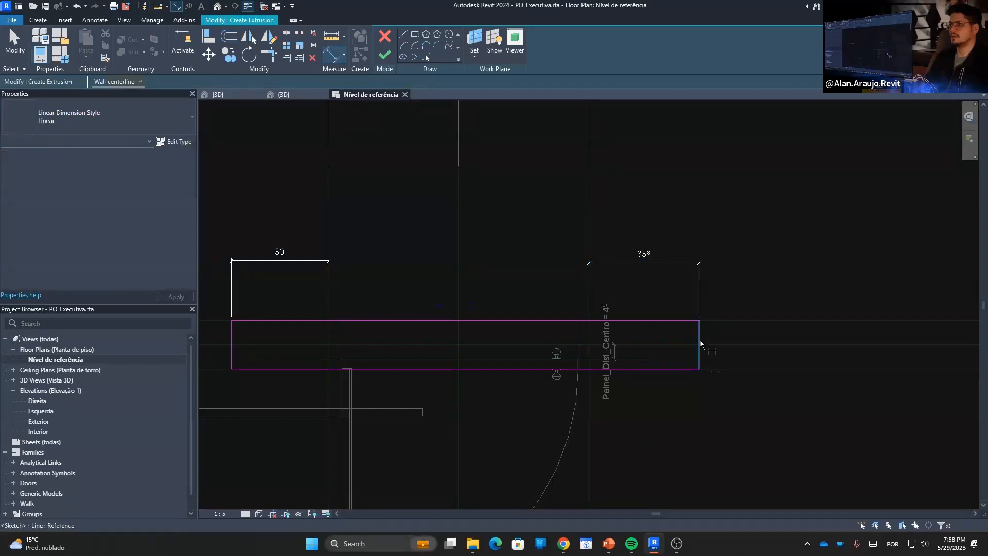
Set the right overhang dimension to 30 cm and lock it.
{"action": "left_click", "coordinate": [699, 338]}
{"action": "left_click", "coordinate": [643, 256]}
{"action": "type", "text": "30"}
{"action": "key", "text": "Return"}
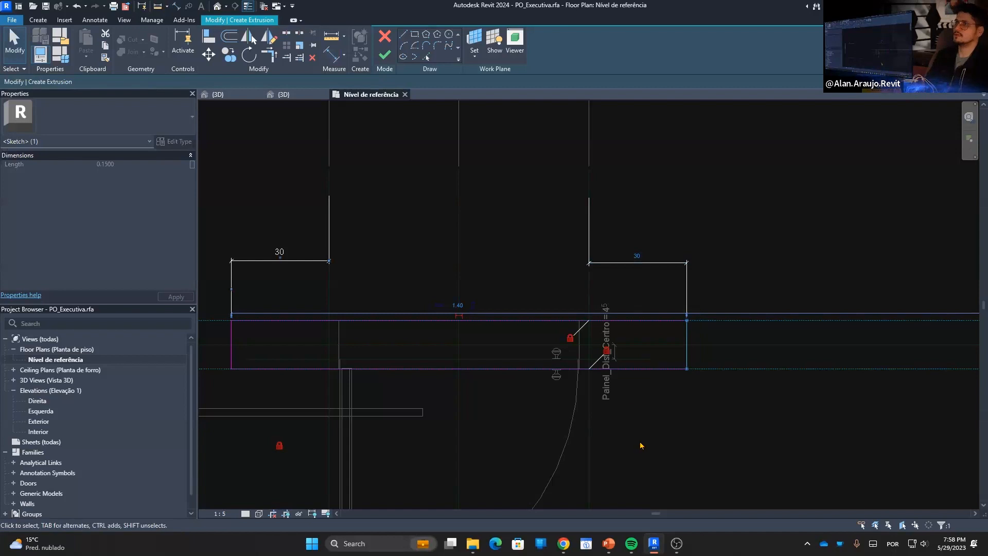
{"action": "key", "text": "Escape"}
{"action": "left_click", "coordinate": [638, 270]}
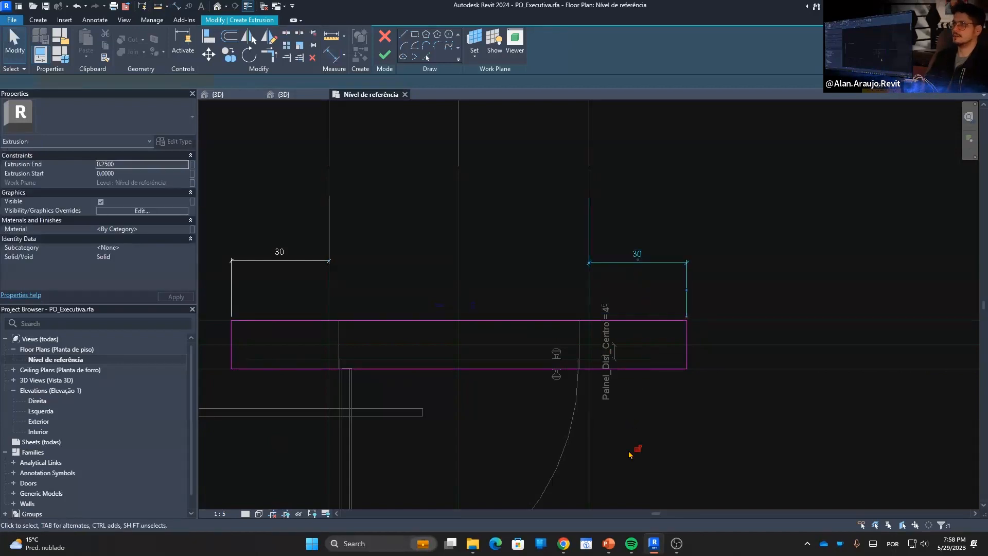
{"action": "left_click", "coordinate": [637, 448]}
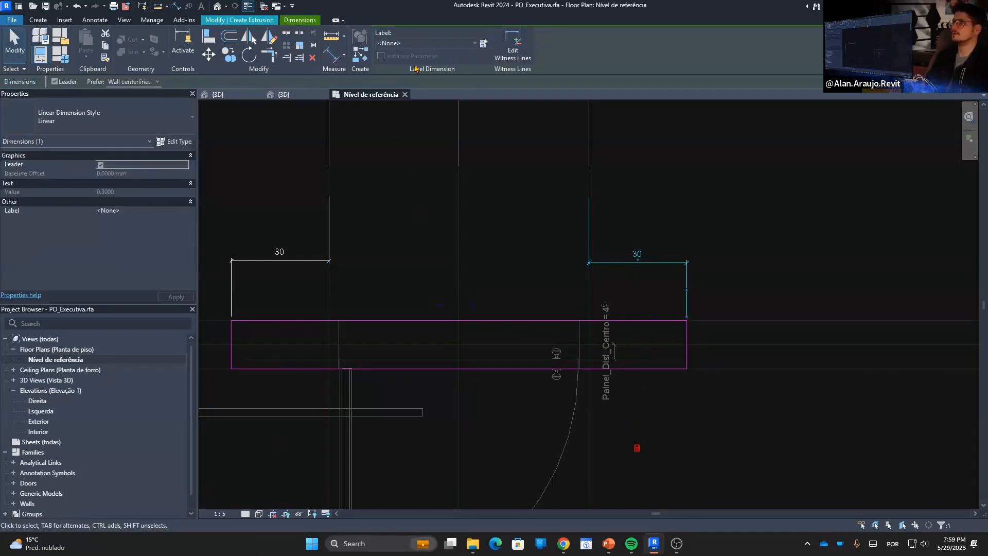
Finish the extrusion sketch and show the new extrusion in the default 3D view.
{"action": "key", "text": "Escape"}
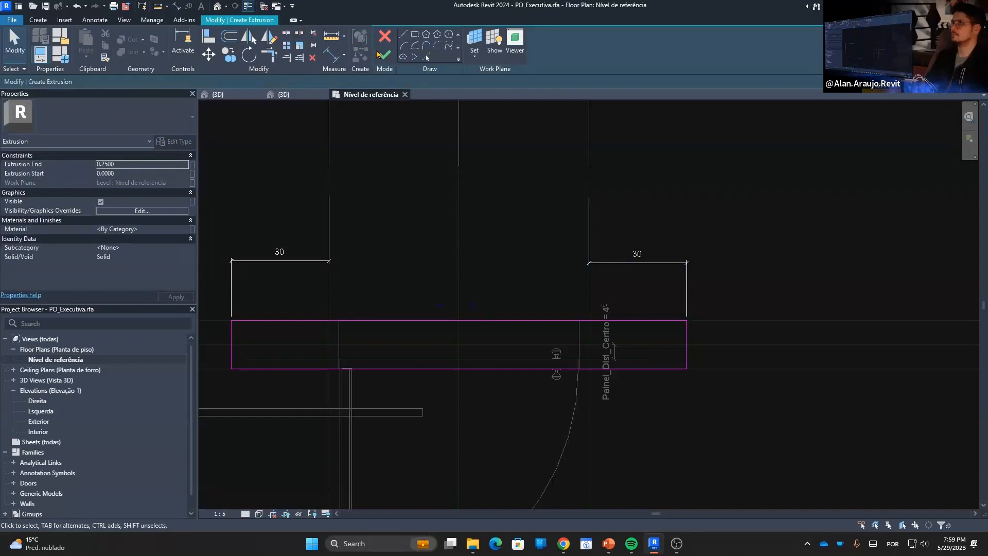
{"action": "left_click", "coordinate": [384, 53]}
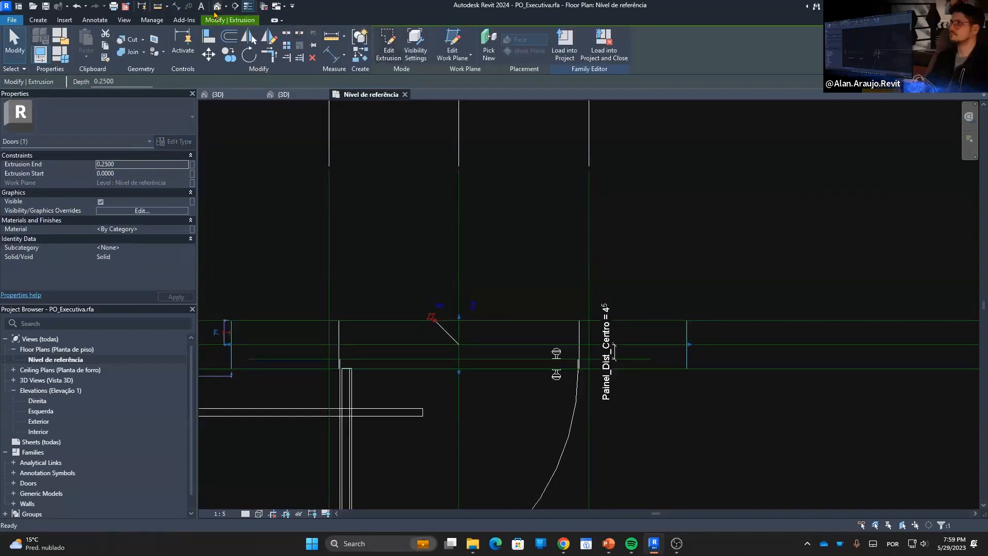
{"action": "left_click", "coordinate": [217, 6]}
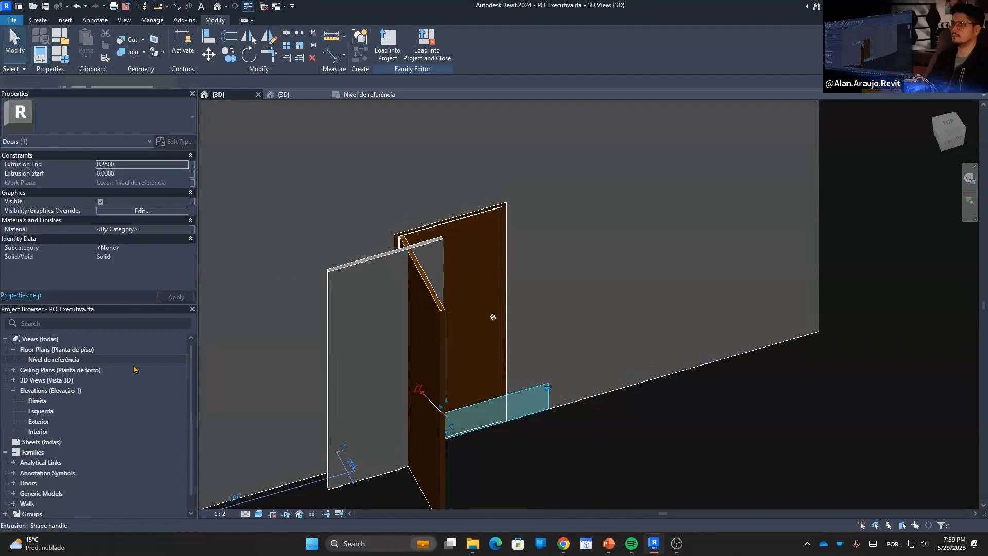
In the Exterior elevation, stretch the extrusion's top and base upward until the whole block sits above the door.
{"action": "double_click", "coordinate": [39, 421]}
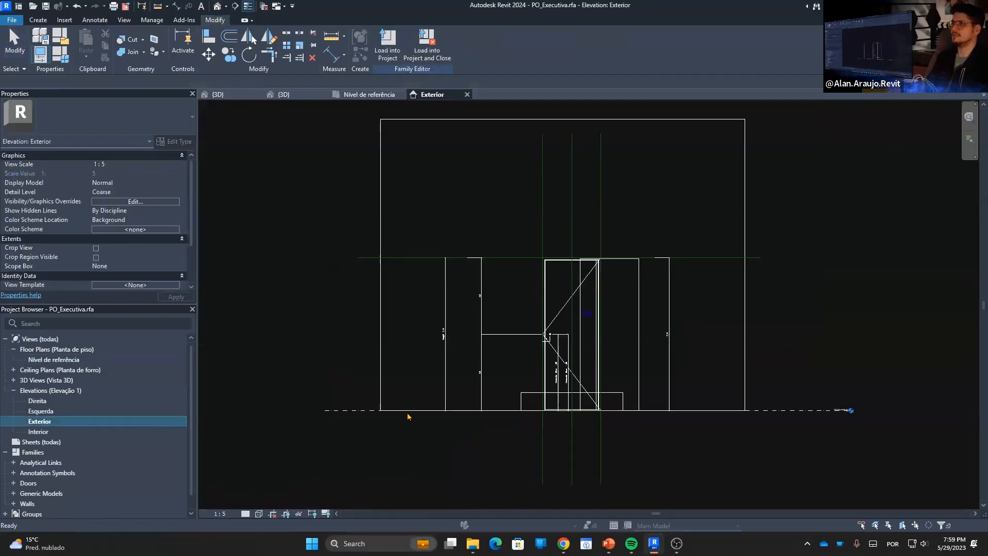
{"action": "left_click", "coordinate": [616, 395]}
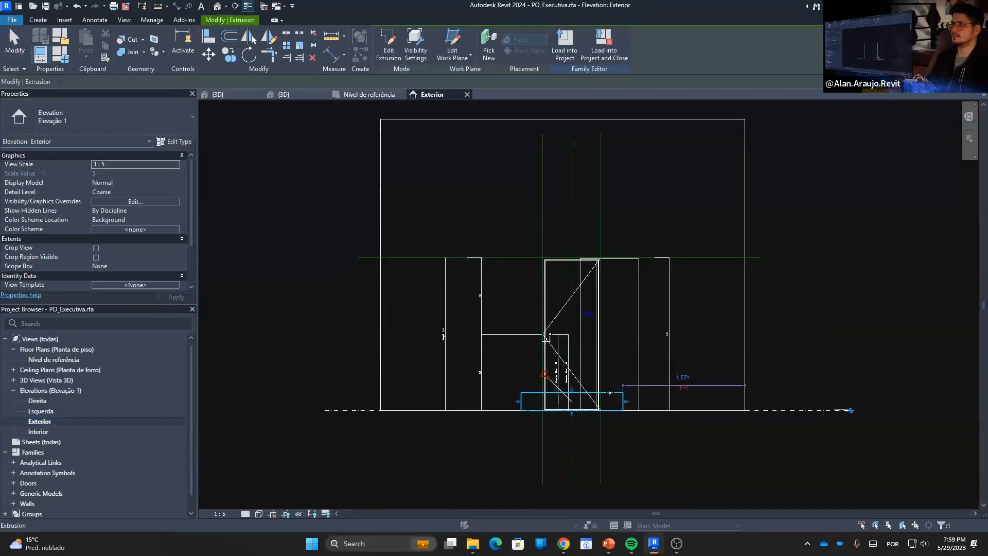
{"action": "left_click_drag", "start_coordinate": [575, 395], "coordinate": [573, 218]}
{"action": "left_click_drag", "start_coordinate": [571, 410], "coordinate": [590, 243]}
Align the extrusion's bottom edge to the reference plane at the door's head and lock the alignment.
{"action": "scroll", "coordinate": [590, 243], "scroll_direction": "up", "scroll_amount": 5}
{"action": "key", "text": "a"}
{"action": "key", "text": "l"}
{"action": "left_click", "coordinate": [793, 279]}
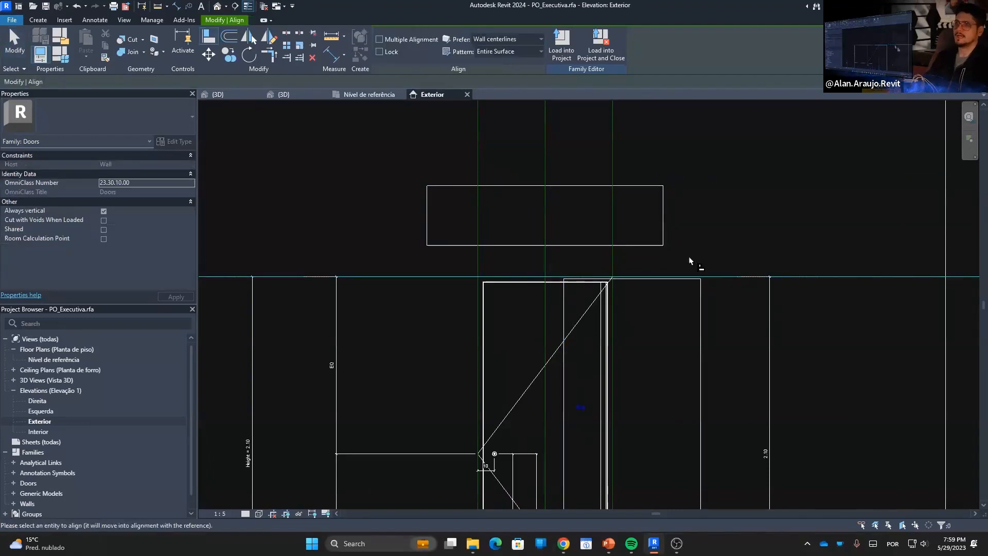
{"action": "left_click", "coordinate": [654, 252]}
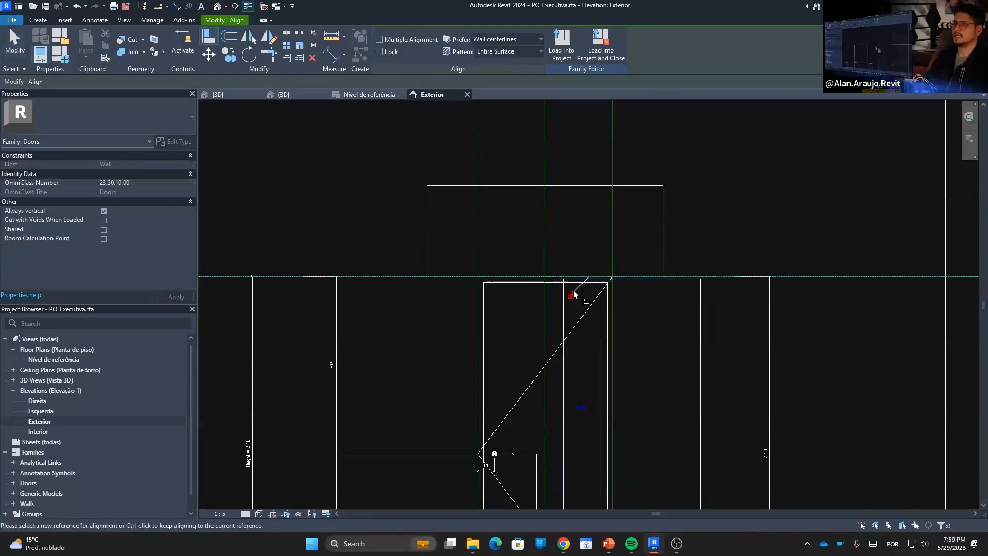
{"action": "left_click", "coordinate": [571, 294]}
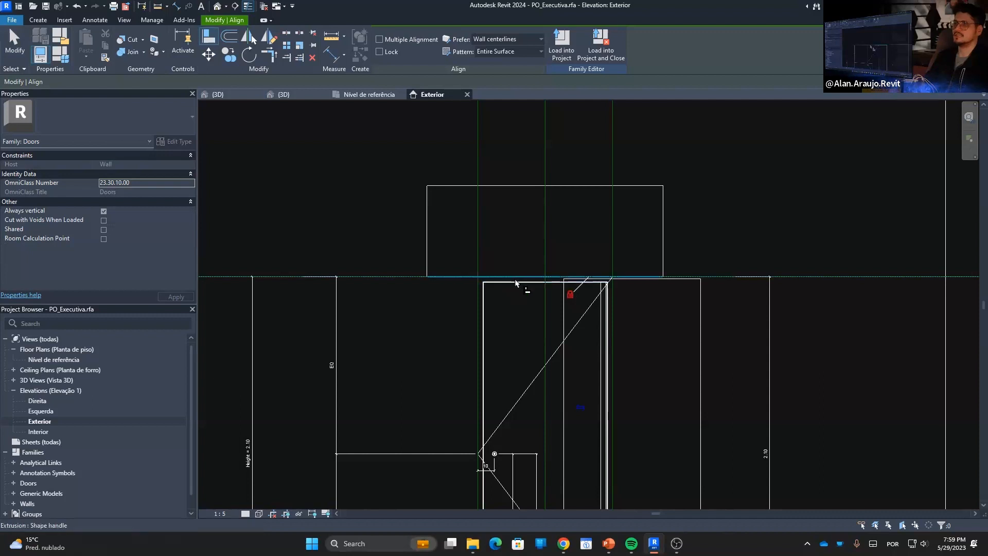
{"action": "key", "text": "Escape"}
{"action": "key", "text": "Escape"}
Dimension the extrusion's height from its top edge to the door-head reference plane.
{"action": "key", "text": "d"}
{"action": "key", "text": "i"}
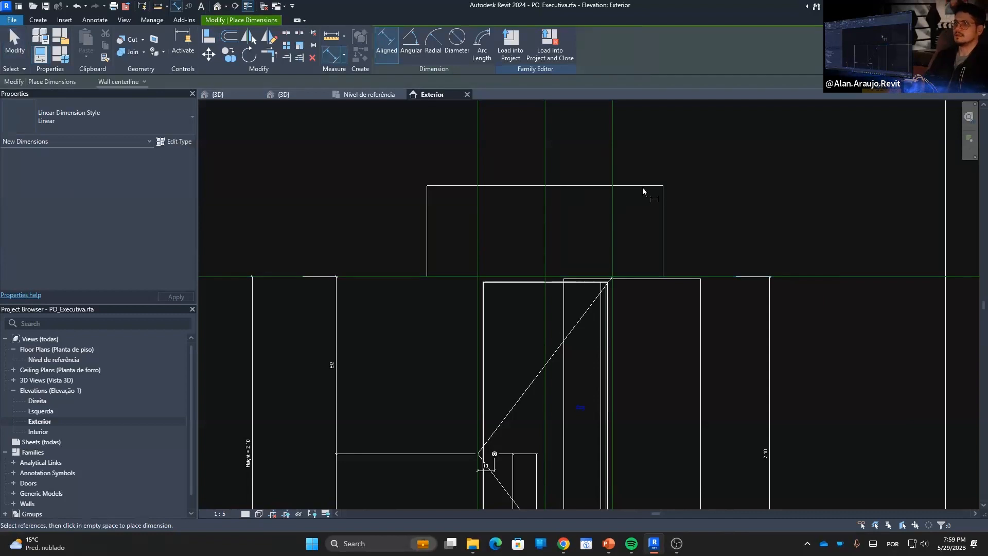
{"action": "left_click", "coordinate": [642, 186]}
{"action": "left_click", "coordinate": [813, 278]}
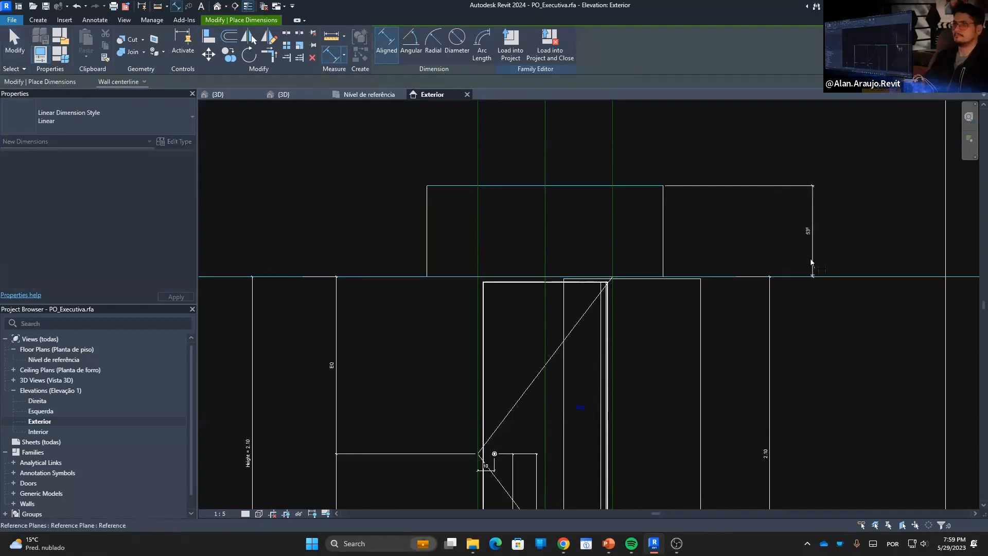
{"action": "left_click", "coordinate": [807, 230]}
{"action": "key", "text": "Escape"}
{"action": "key", "text": "Escape"}
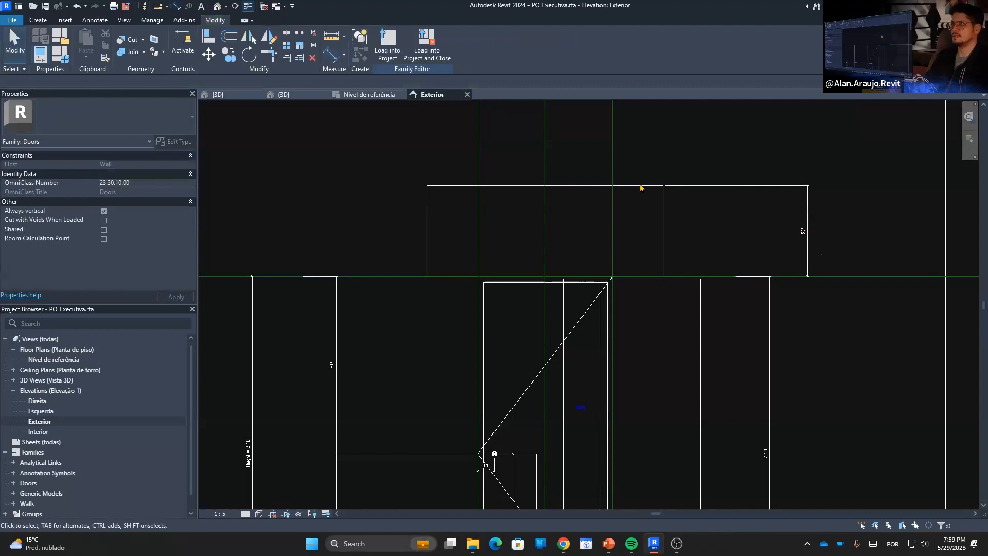
Try to set the extrusion's Extrusion End value to 0.02.
{"action": "left_click", "coordinate": [642, 187]}
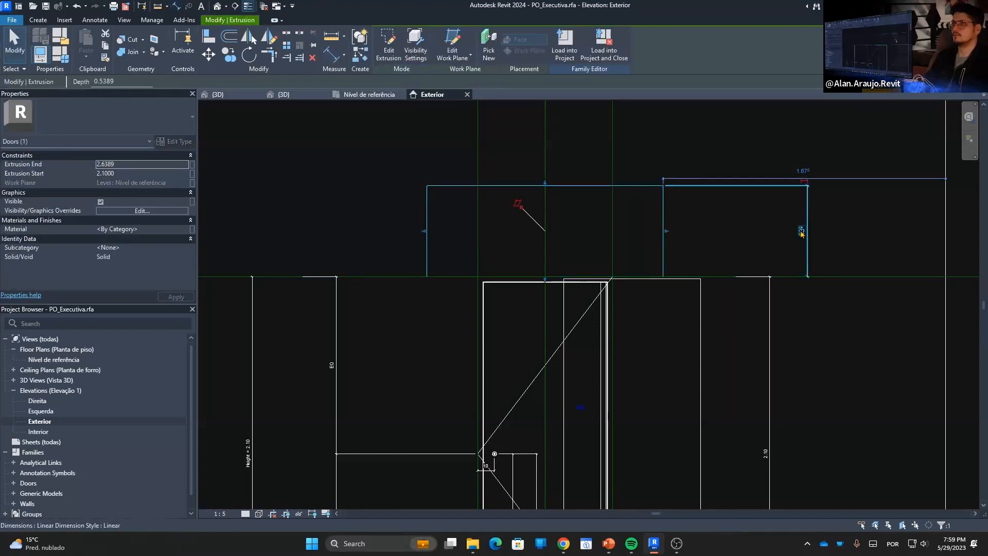
{"action": "key", "text": "Escape"}
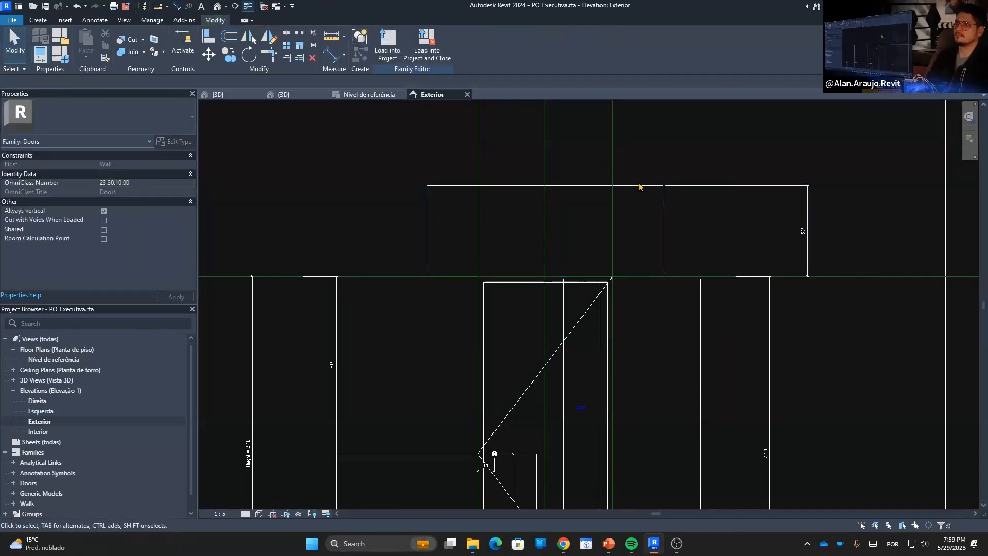
{"action": "left_click", "coordinate": [639, 189]}
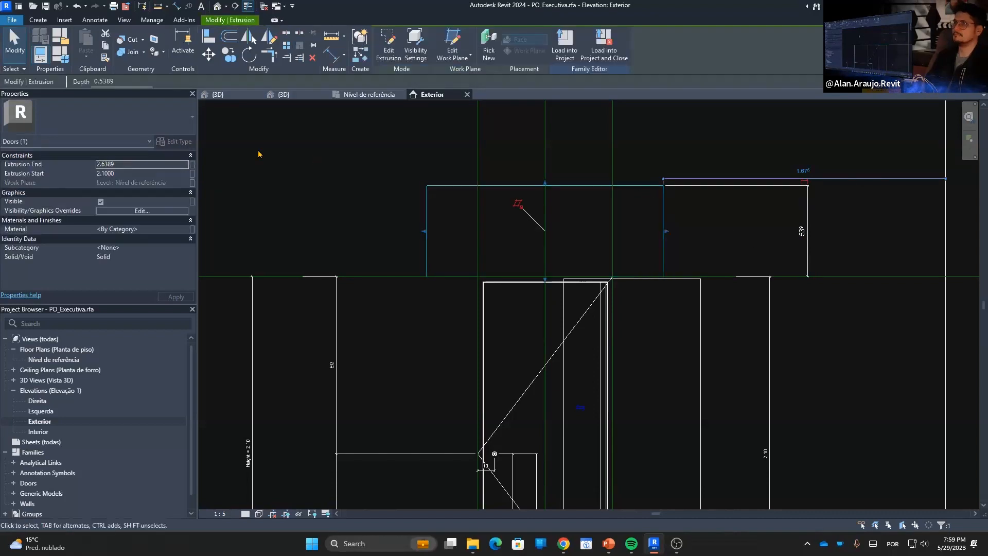
{"action": "left_click", "coordinate": [142, 164]}
{"action": "key", "text": "BackSpace"}
{"action": "key", "text": "Return"}
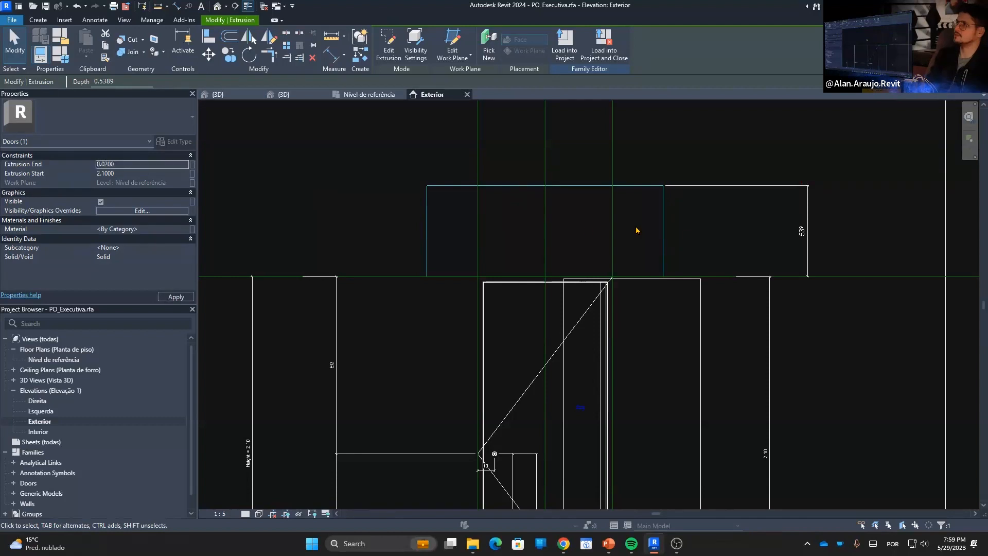
{"action": "left_click", "coordinate": [808, 221]}
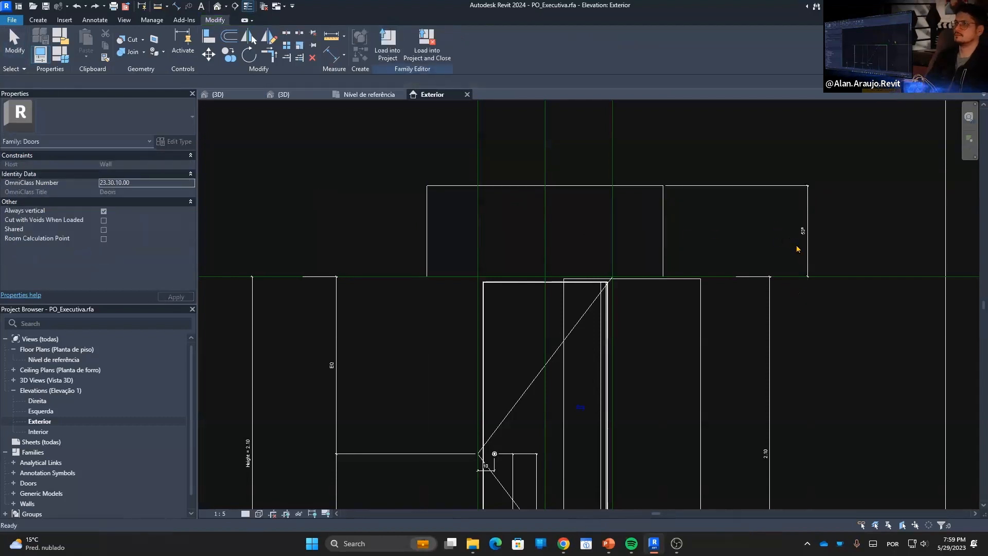
Label the extrusion's height dimension with a new family type parameter named Verga_altura.
{"action": "left_click", "coordinate": [805, 230]}
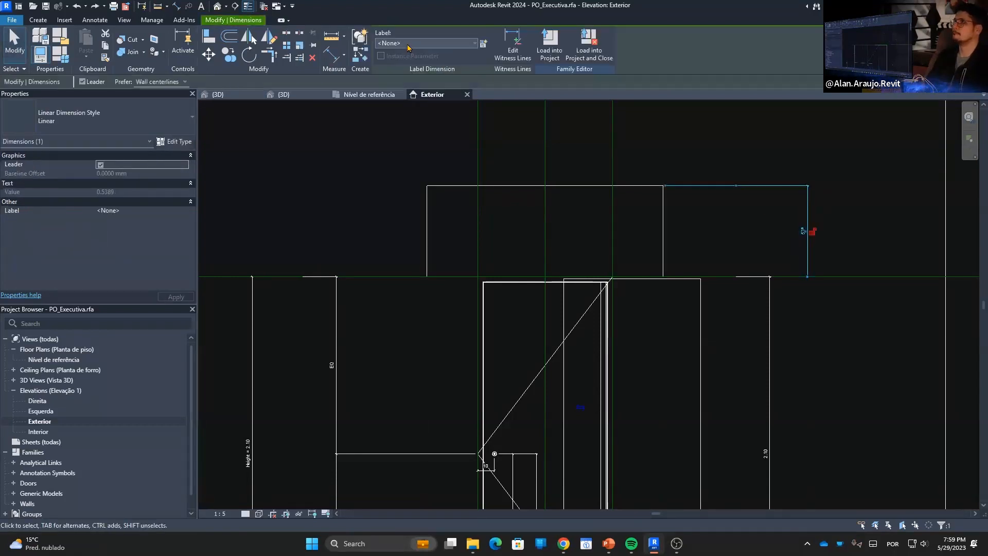
{"action": "left_click", "coordinate": [471, 43]}
{"action": "left_click", "coordinate": [474, 44]}
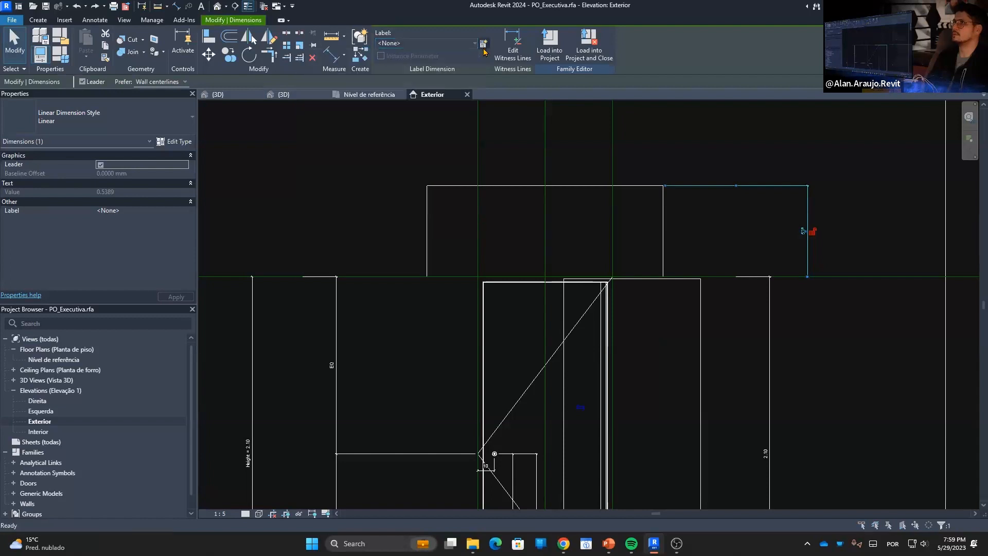
{"action": "left_click", "coordinate": [482, 42]}
{"action": "type", "text": "Verga_altura"}
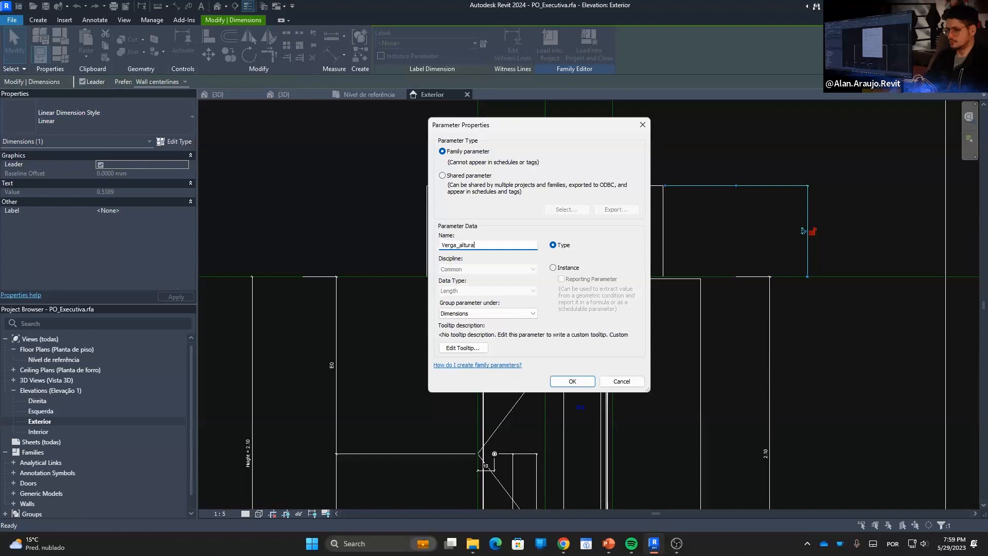
{"action": "left_click", "coordinate": [572, 381]}
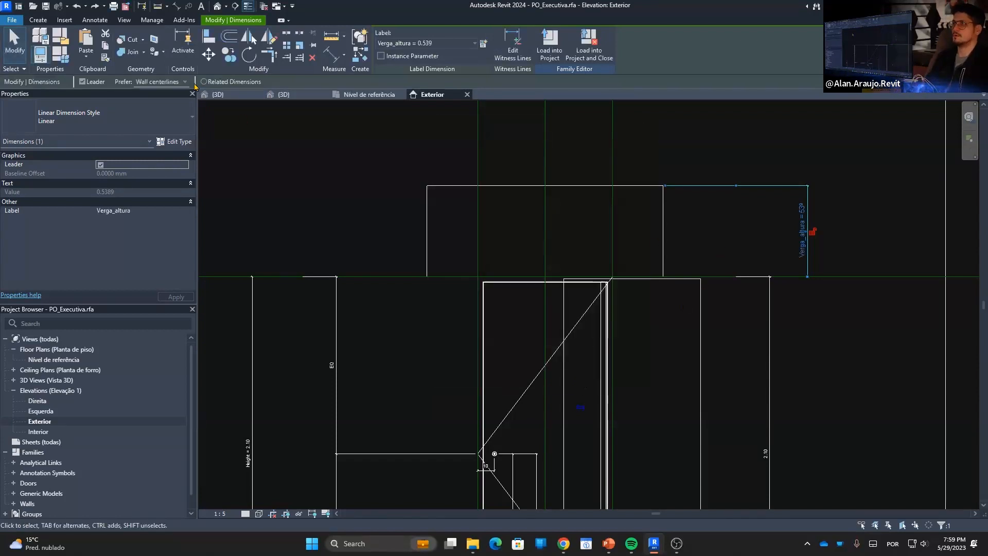
Set the Verga_altura parameter to 0.2 in the family types and apply it.
{"action": "left_click", "coordinate": [64, 59]}
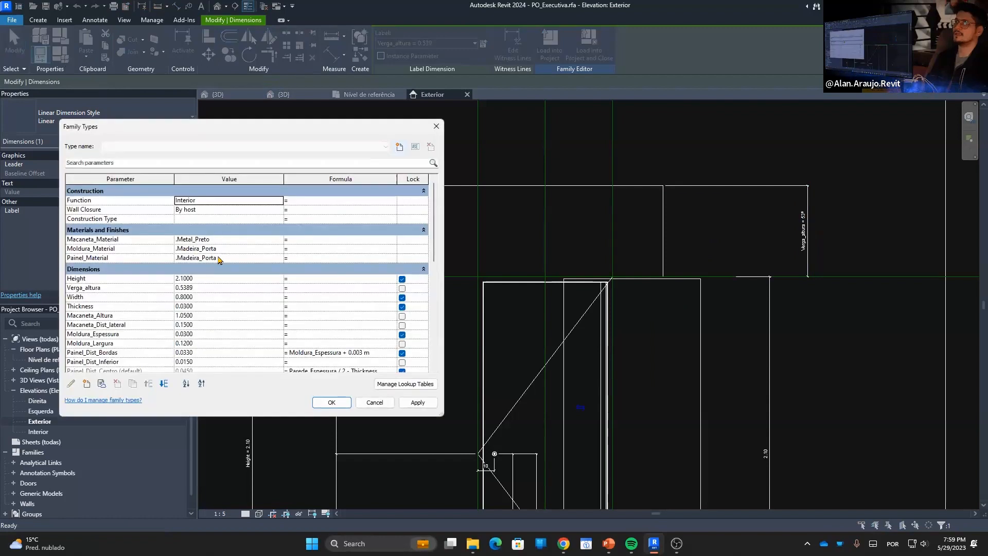
{"action": "scroll", "coordinate": [190, 315], "scroll_direction": "down", "scroll_amount": 10}
{"action": "scroll", "coordinate": [190, 315], "scroll_direction": "up", "scroll_amount": 10}
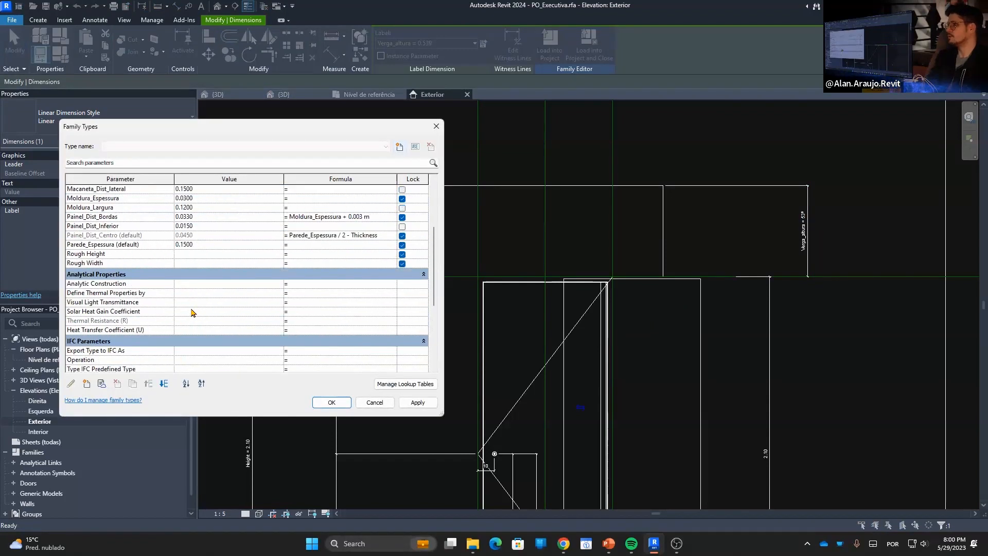
{"action": "left_click", "coordinate": [216, 208]}
{"action": "type", "text": "0.2"}
{"action": "key", "text": "Tab"}
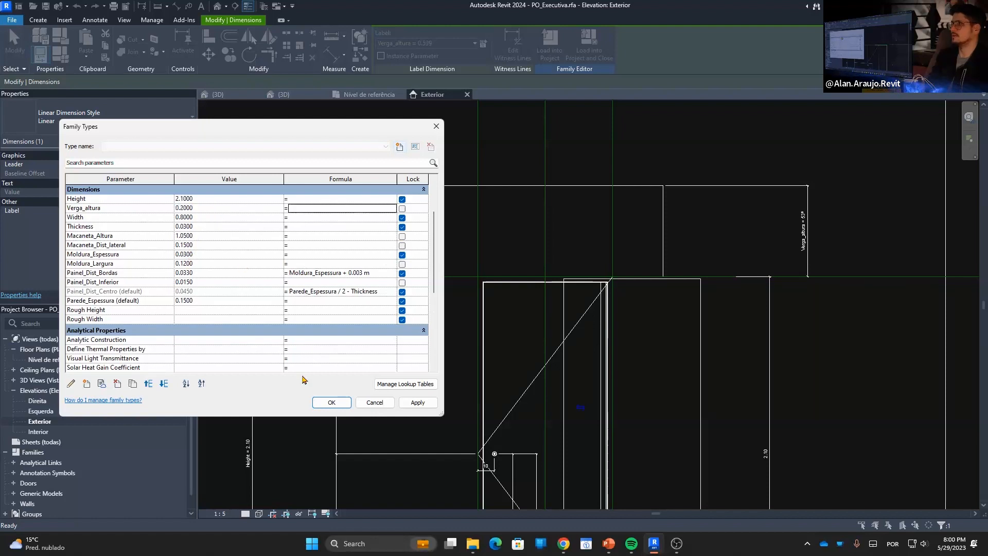
{"action": "left_click", "coordinate": [338, 406]}
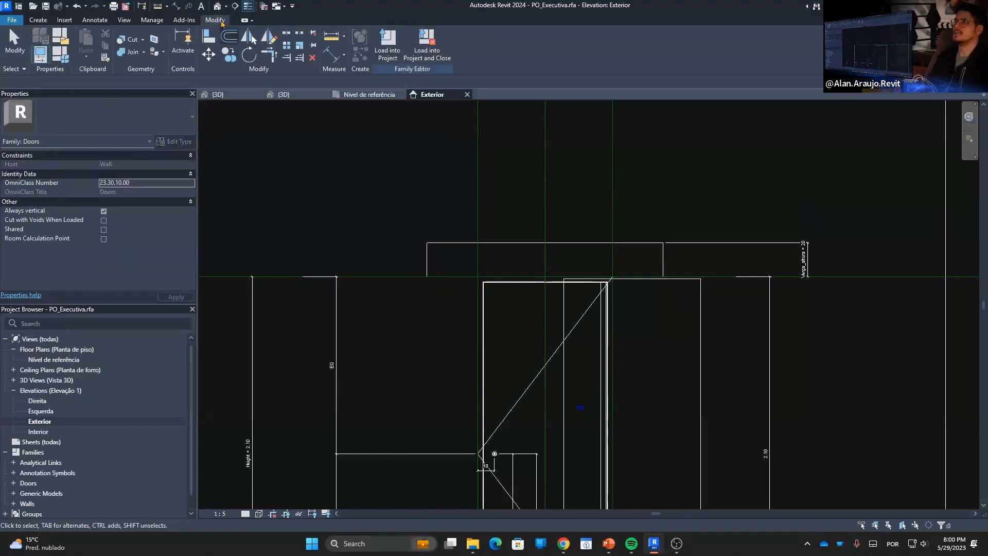
In the default 3D view, associate the extrusion's Visible property with a new type parameter named Verga_visibilidade.
{"action": "left_click", "coordinate": [217, 7]}
{"action": "left_click", "coordinate": [454, 207]}
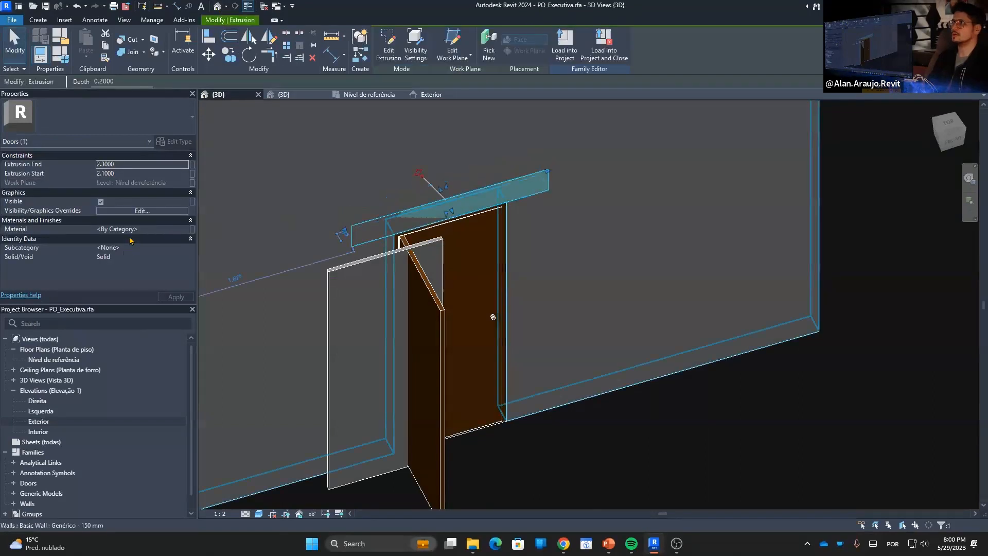
{"action": "left_click", "coordinate": [192, 201]}
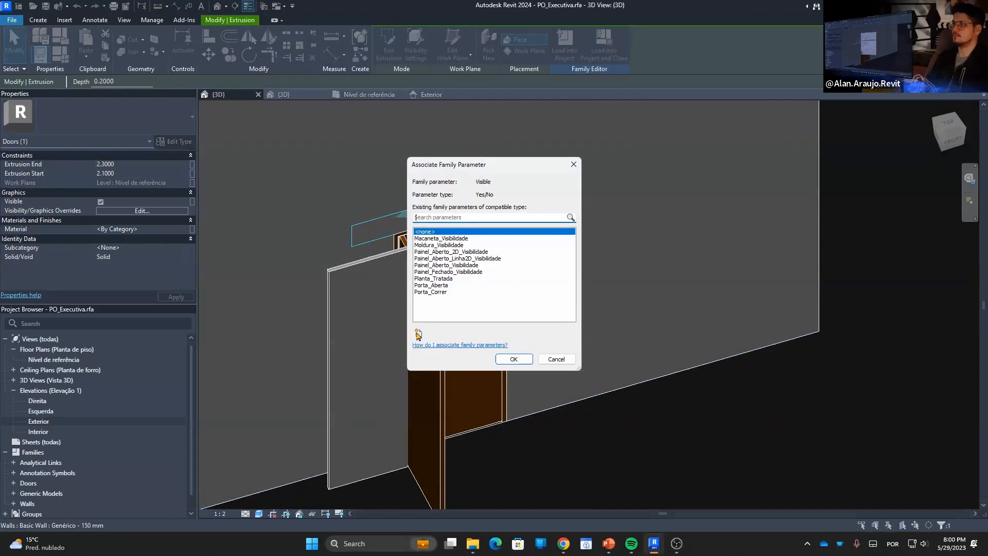
{"action": "left_click", "coordinate": [419, 333]}
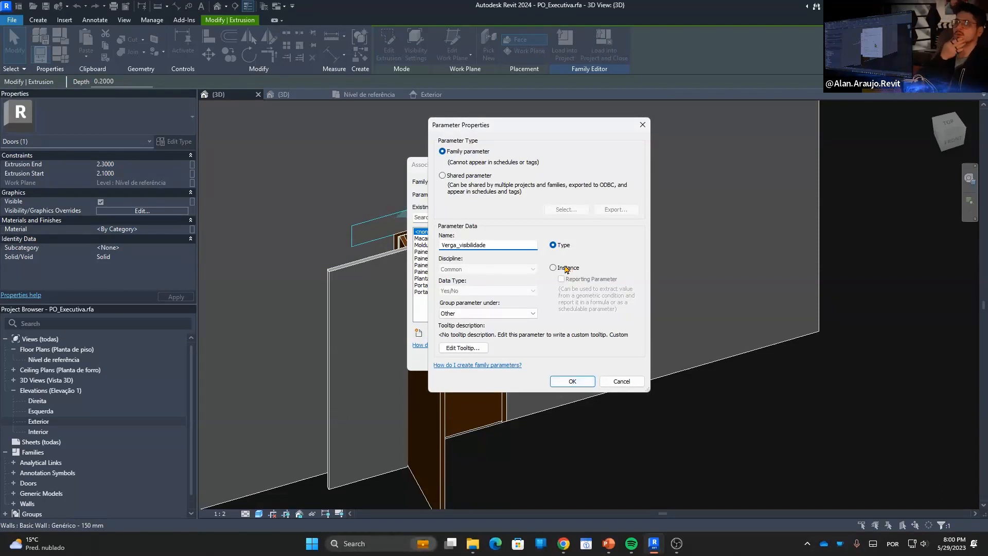
{"action": "left_click", "coordinate": [572, 381]}
{"action": "left_click", "coordinate": [513, 359]}
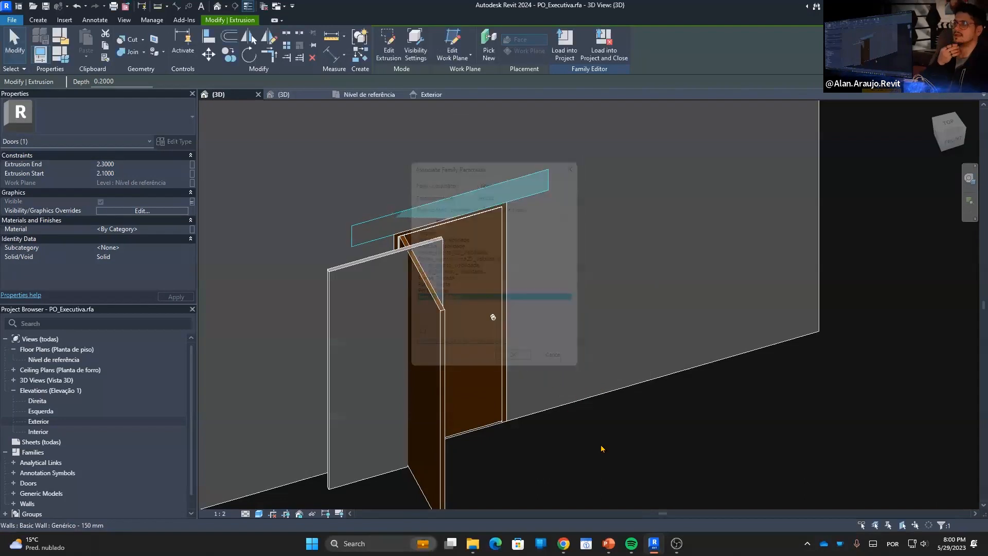
{"action": "key", "text": "Escape"}
Reopen the extrusion's sketch in the Nível de referência plan and unlock its long edges from the wall faces.
{"action": "left_click", "coordinate": [507, 186]}
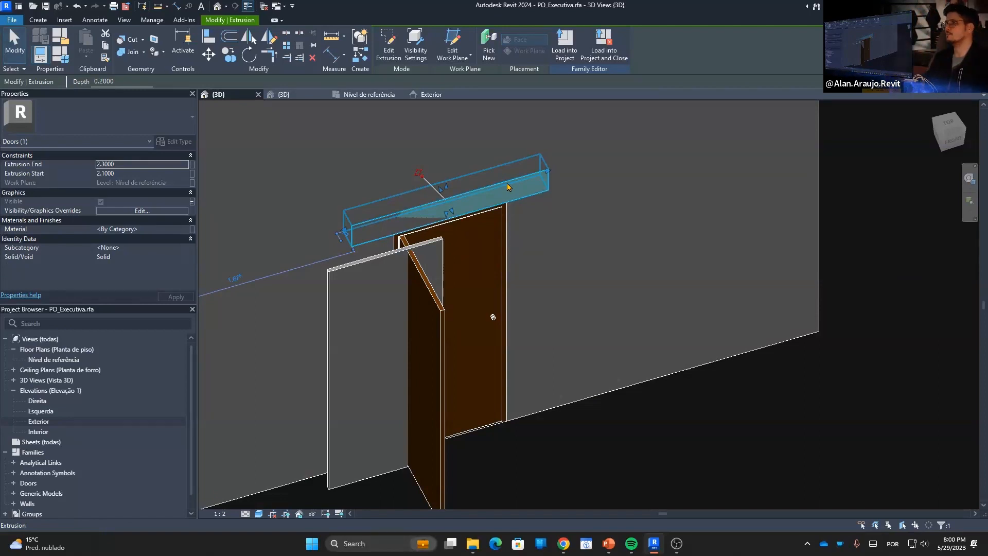
{"action": "double_click", "coordinate": [507, 186]}
{"action": "double_click", "coordinate": [57, 360]}
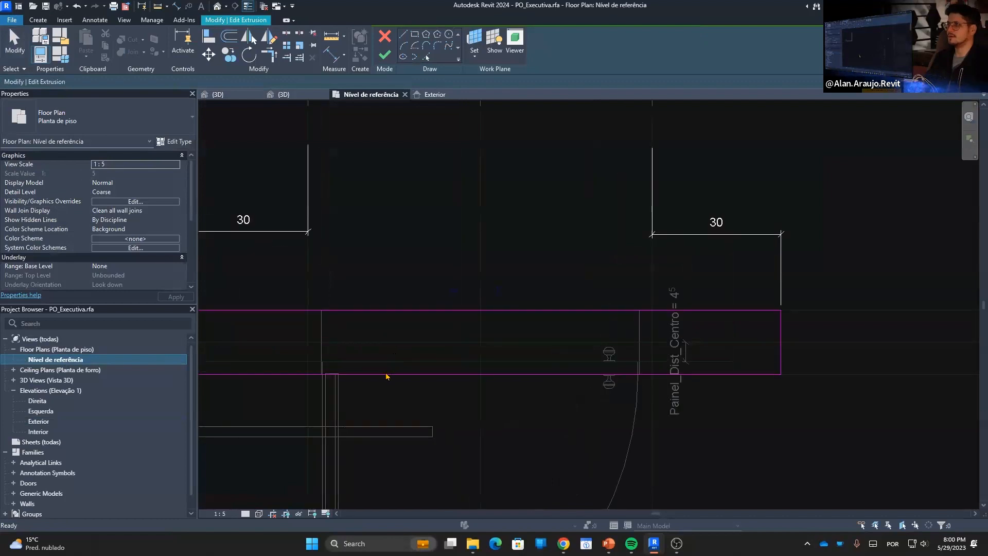
{"action": "left_click", "coordinate": [386, 374]}
{"action": "middle_click_drag", "start_coordinate": [353, 397], "coordinate": [535, 375]}
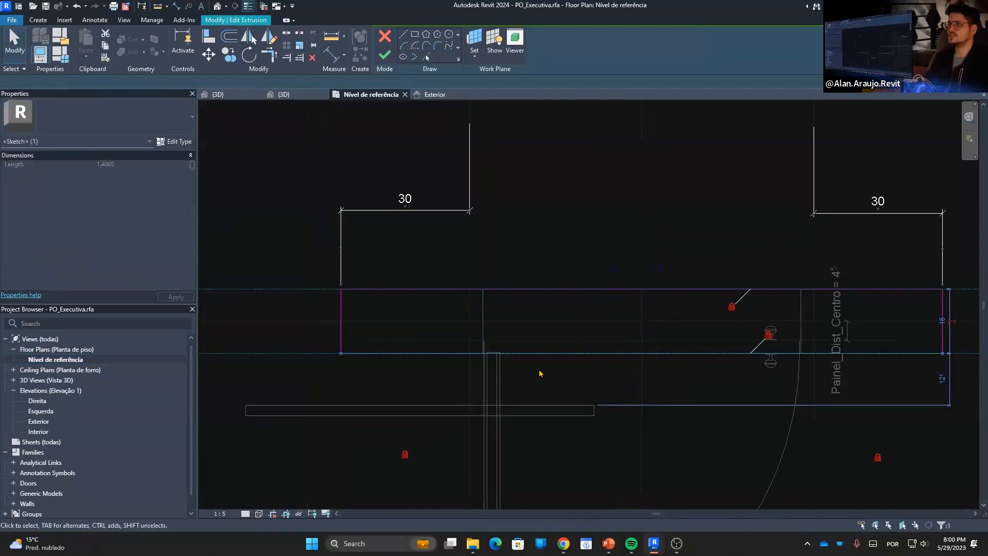
{"action": "left_click", "coordinate": [768, 335]}
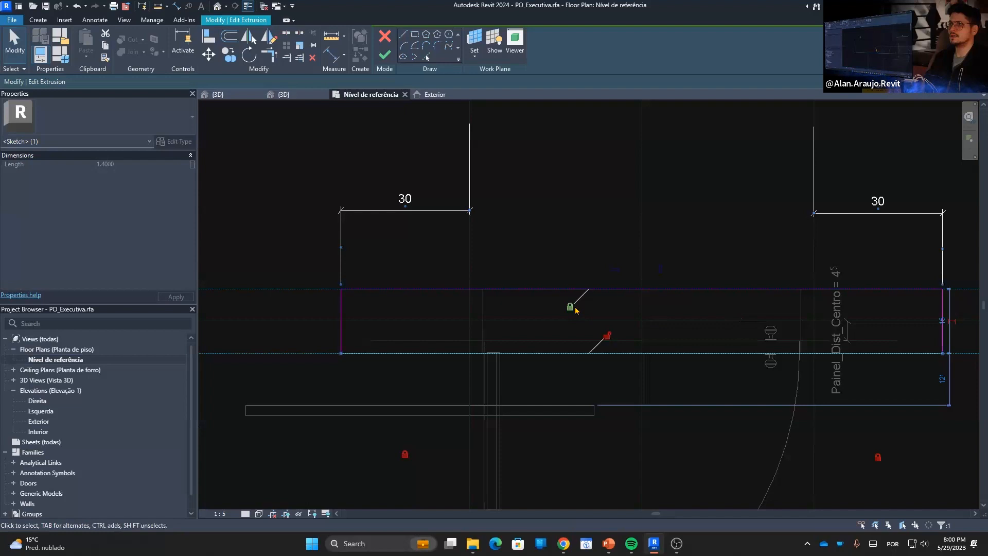
Move both long sketch edges inward from the wall faces, the upper one about 3.5 cm, finish the sketch and return to 3D.
{"action": "left_click_drag", "start_coordinate": [602, 293], "coordinate": [602, 307]}
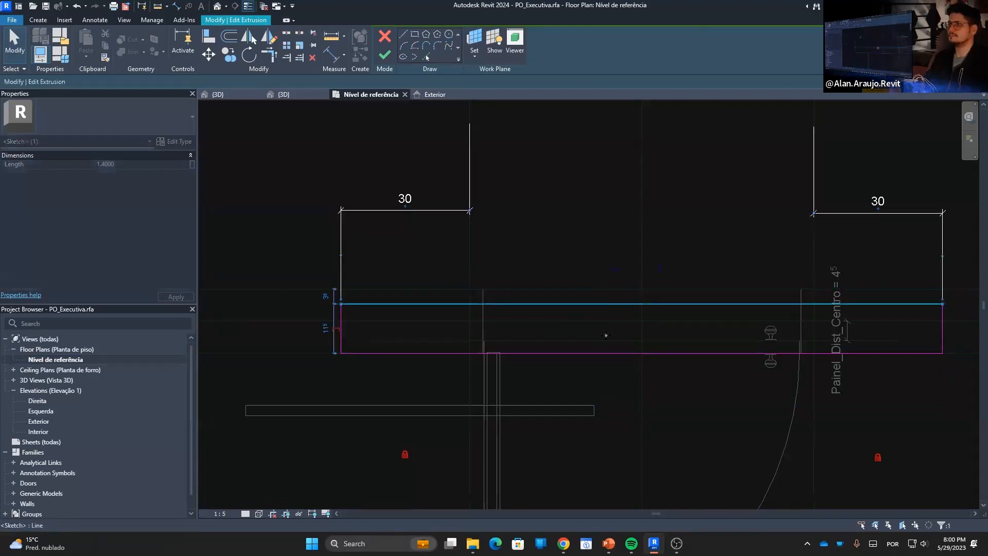
{"action": "left_click", "coordinate": [611, 361]}
{"action": "scroll", "coordinate": [604, 360], "scroll_direction": "up", "scroll_amount": 3}
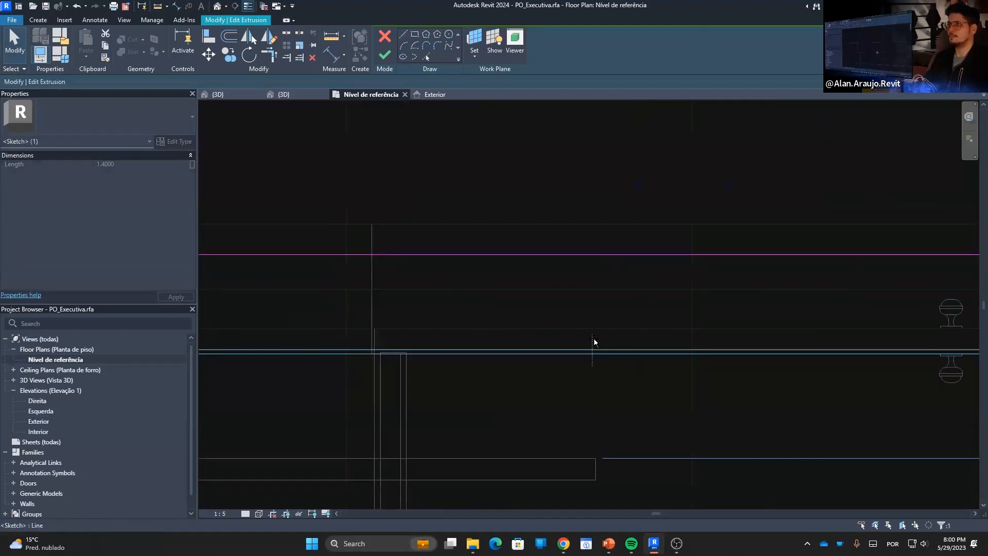
{"action": "left_click", "coordinate": [567, 368]}
{"action": "scroll", "coordinate": [557, 319], "scroll_direction": "down", "scroll_amount": 3}
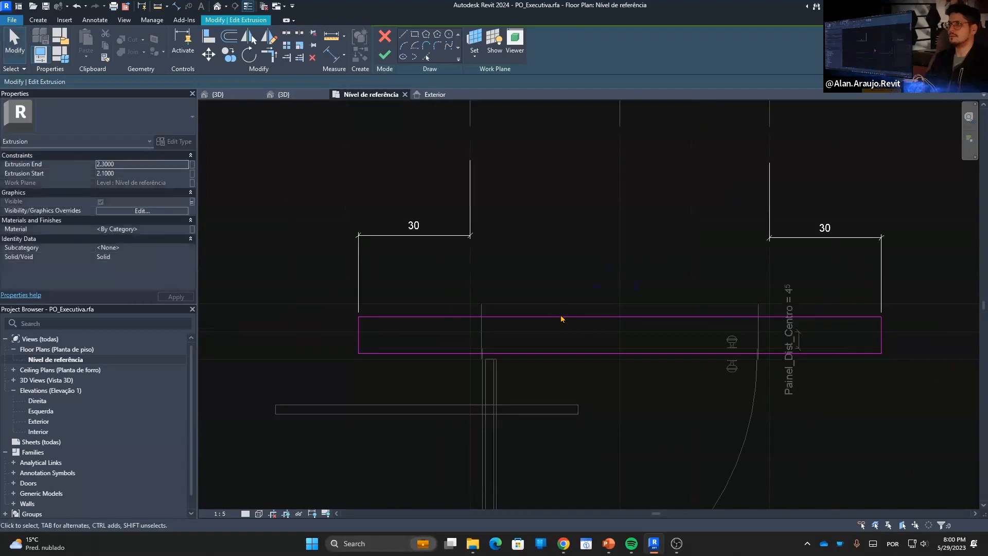
{"action": "left_click", "coordinate": [385, 55]}
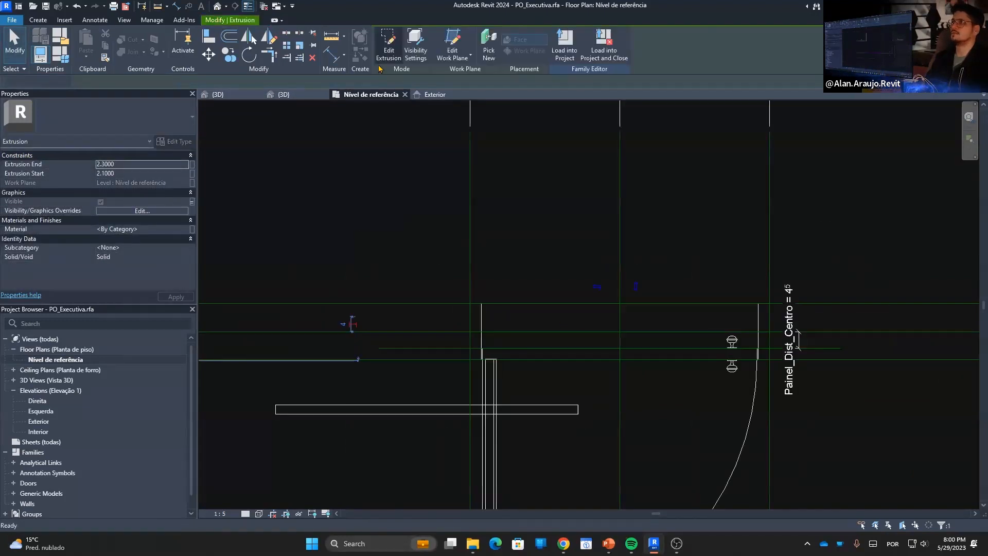
{"action": "left_click", "coordinate": [217, 6]}
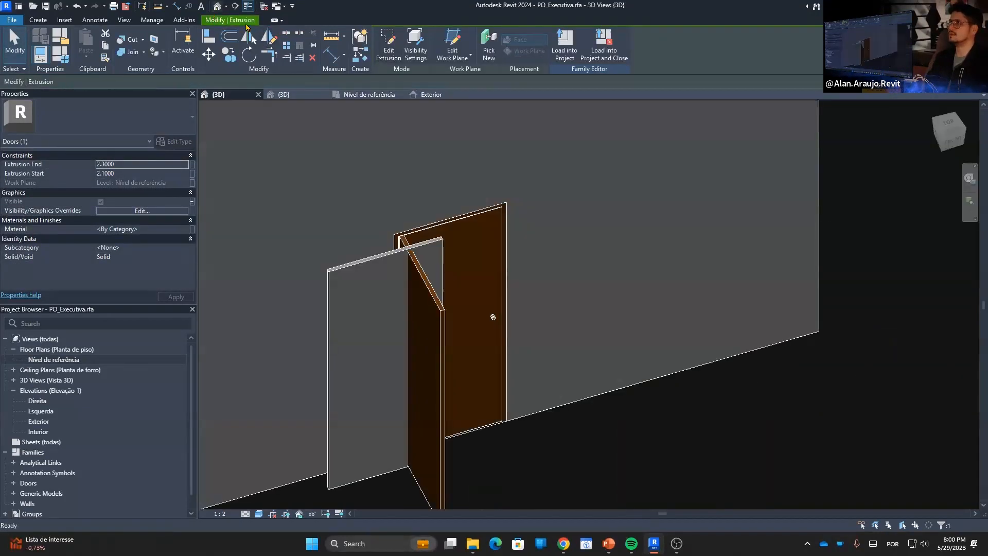
{"action": "left_click", "coordinate": [547, 138]}
{"action": "middle_click_drag", "start_coordinate": [659, 299], "coordinate": [640, 208], "text": "shift"}
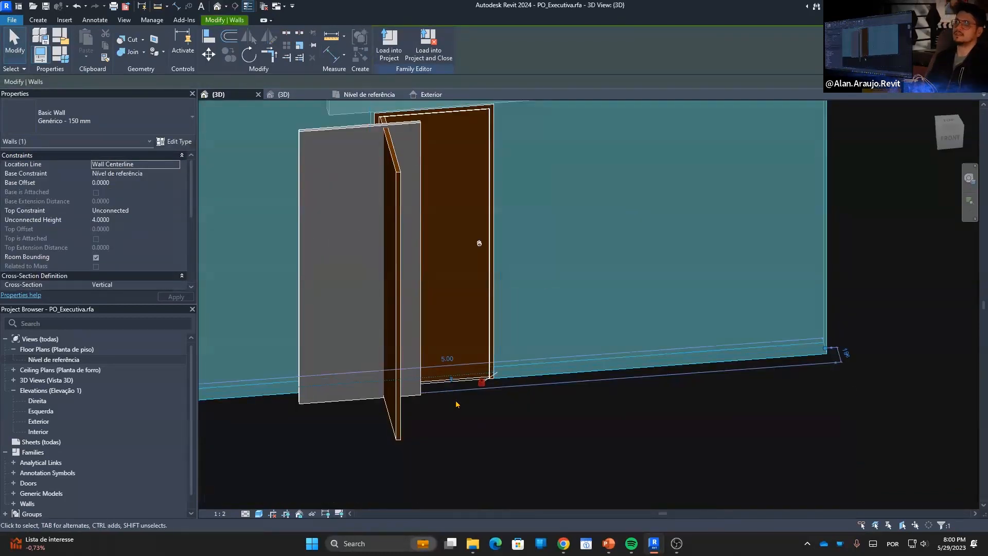
{"action": "left_click", "coordinate": [478, 430]}
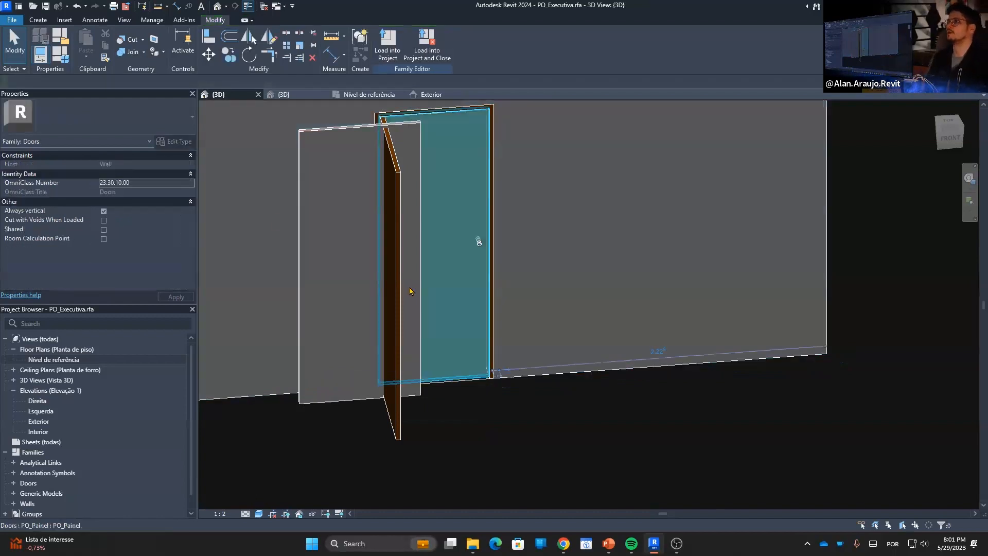
{"action": "left_click", "coordinate": [412, 291]}
{"action": "left_click", "coordinate": [67, 59]}
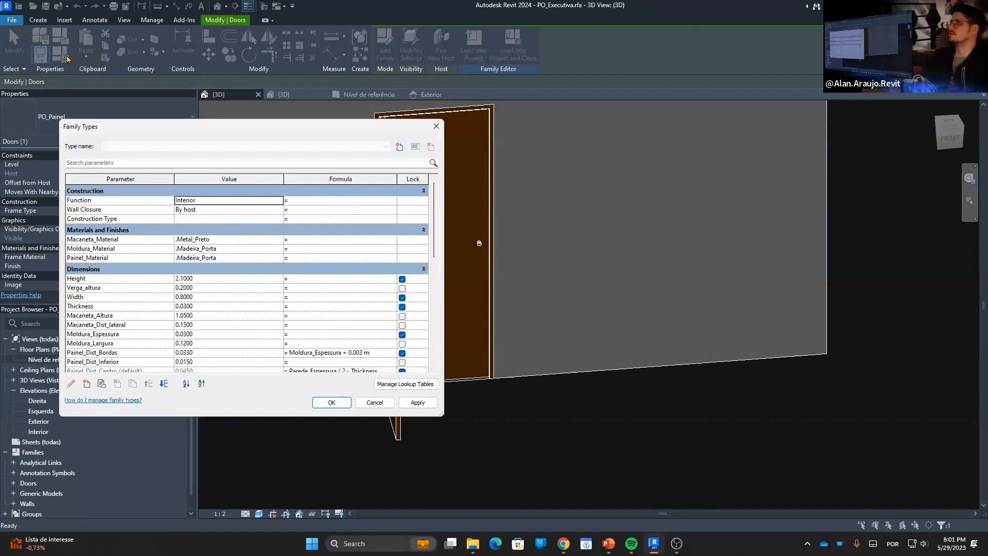
{"action": "middle_click_drag", "start_coordinate": [441, 306], "coordinate": [486, 312], "text": "shift"}
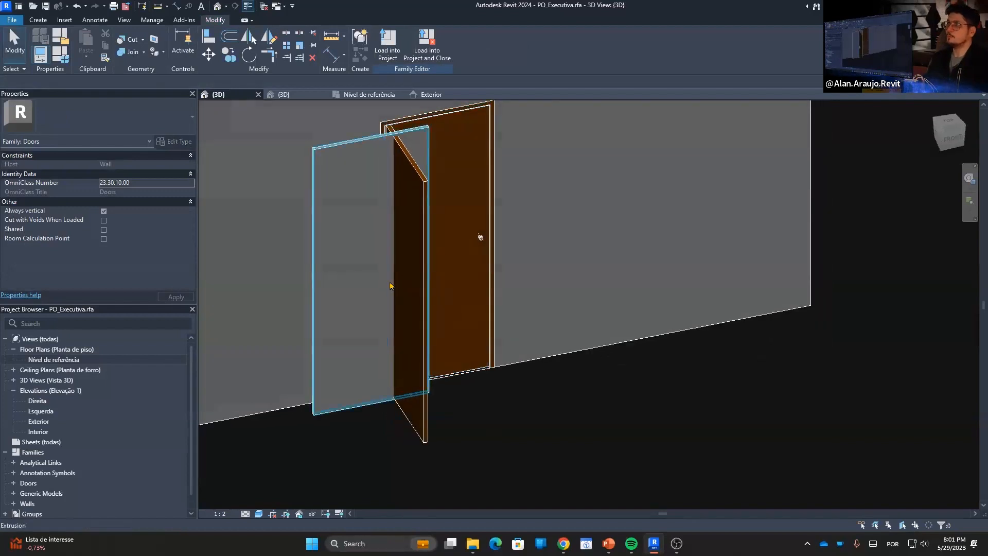
Open the family types and enlarge the dialog to show the Other parameters with their full formulas.
{"action": "left_click", "coordinate": [60, 54]}
{"action": "scroll", "coordinate": [253, 361], "scroll_direction": "down", "scroll_amount": 10}
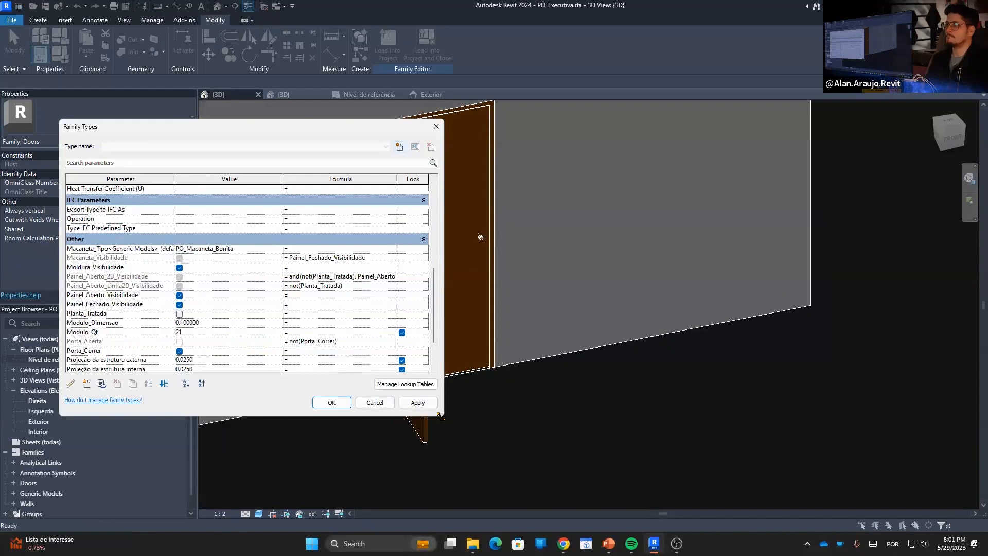
{"action": "left_click_drag", "start_coordinate": [439, 415], "coordinate": [688, 468]}
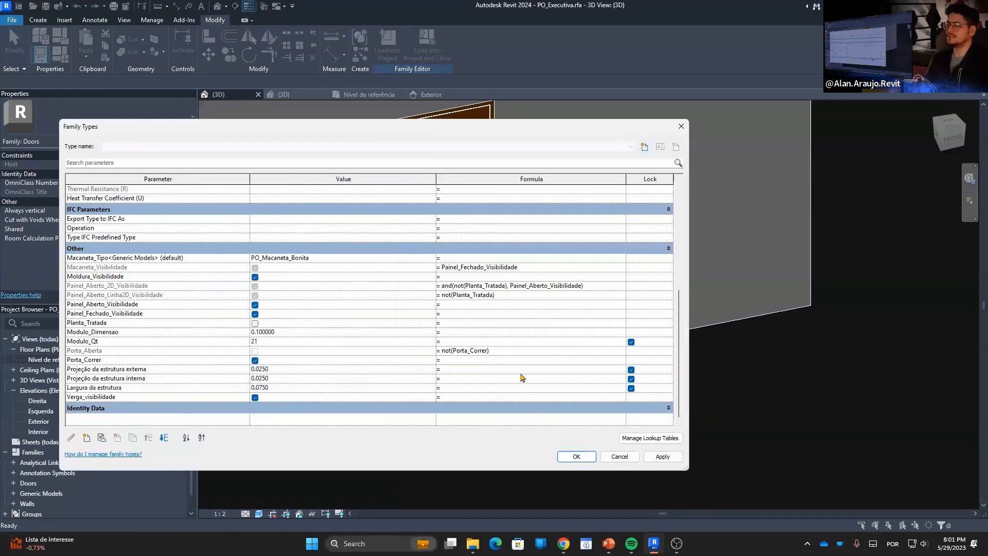
Try to set the Porta_Aberta formula to not(and(Porta_Correr,Molduta_visibilidade)).
{"action": "left_click", "coordinate": [517, 359]}
{"action": "left_click", "coordinate": [512, 350]}
{"action": "left_click", "coordinate": [488, 351]}
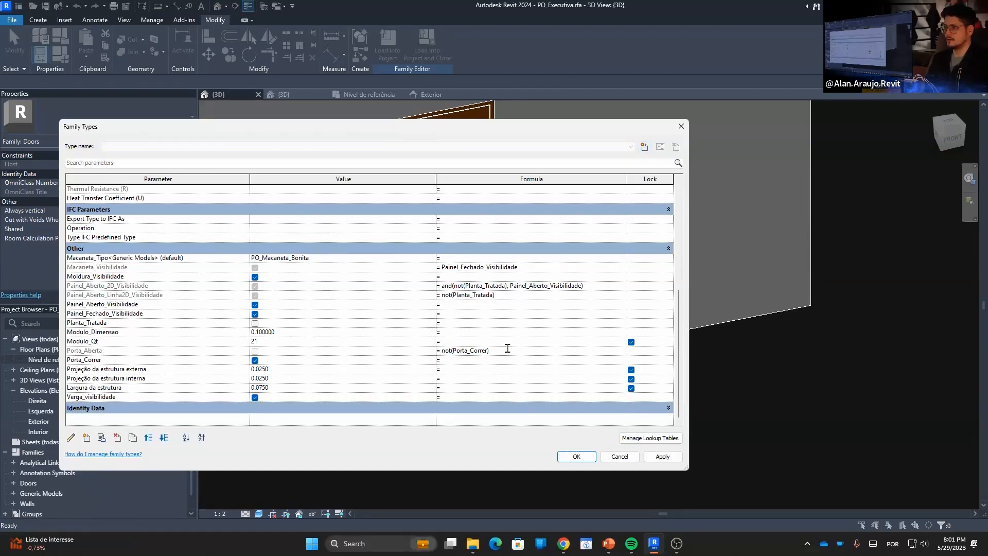
{"action": "type", "text": "and"}
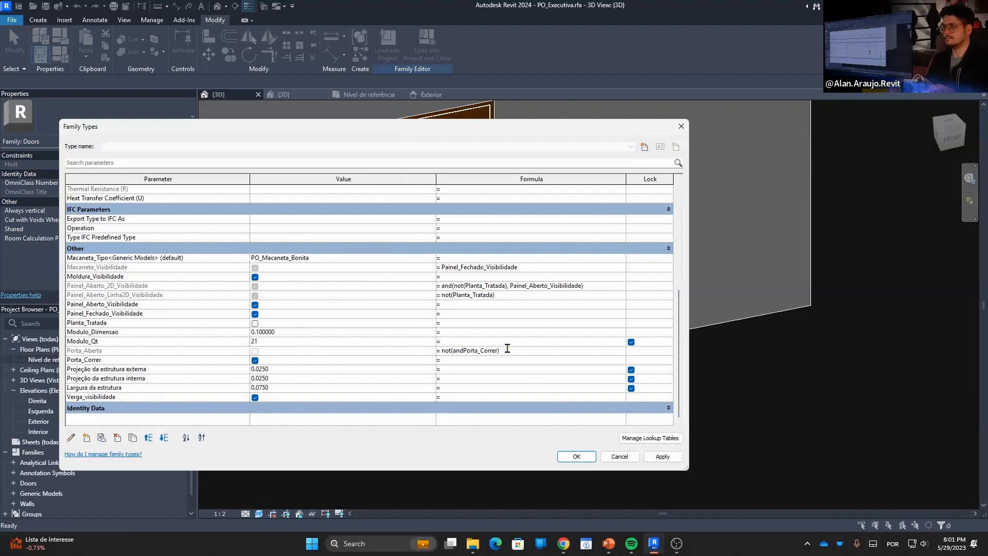
{"action": "type", "text": "("}
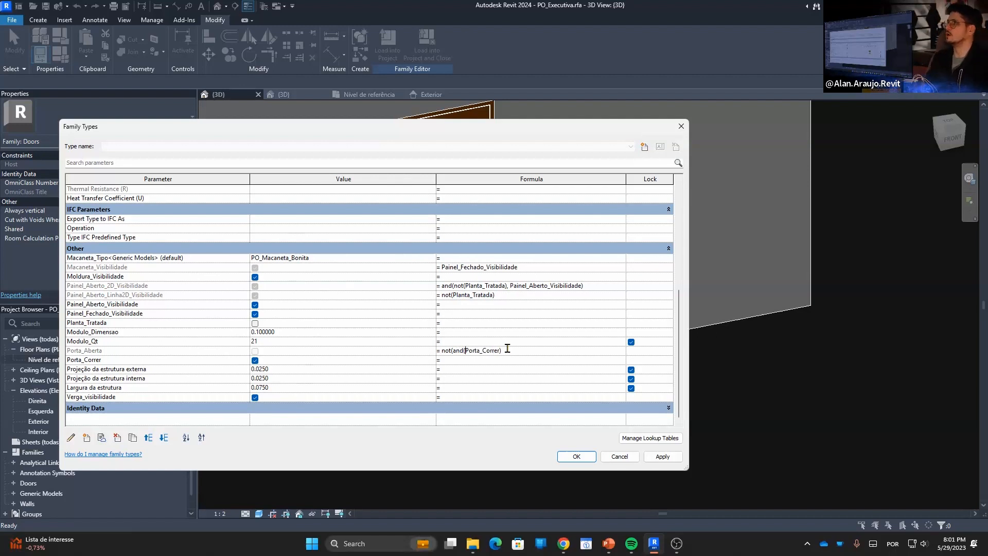
{"action": "key", "text": "Right"}
{"action": "key", "text": "Right"}
{"action": "key", "text": "Right"}
{"action": "key", "text": "Right"}
{"action": "key", "text": "Right"}
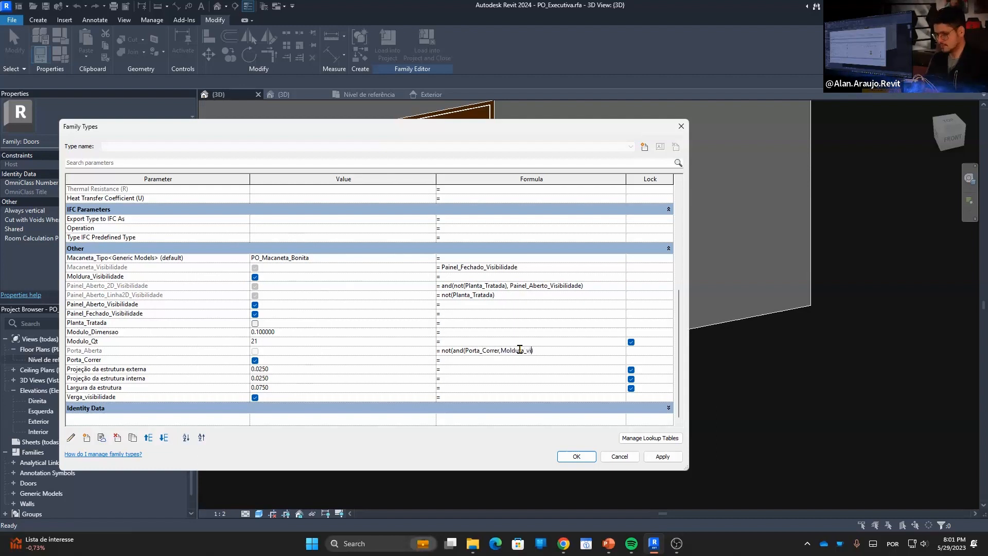
{"action": "type", "text": "idade"}
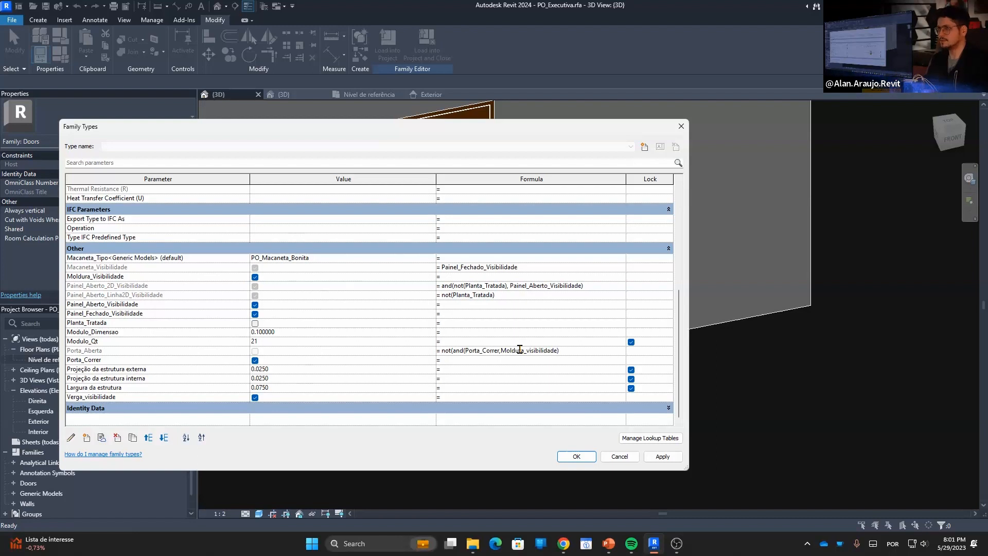
{"action": "key", "text": "Return"}
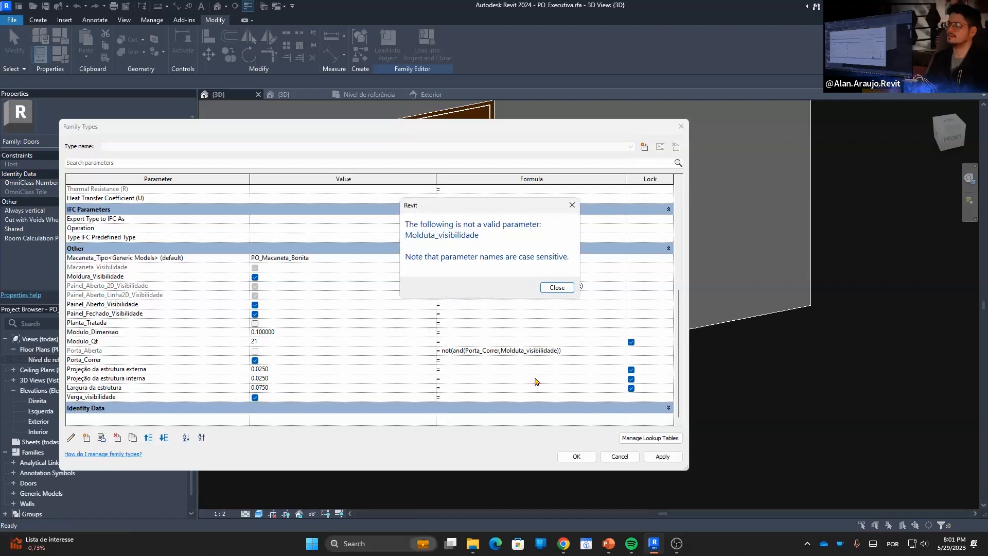
{"action": "key", "text": "Return"}
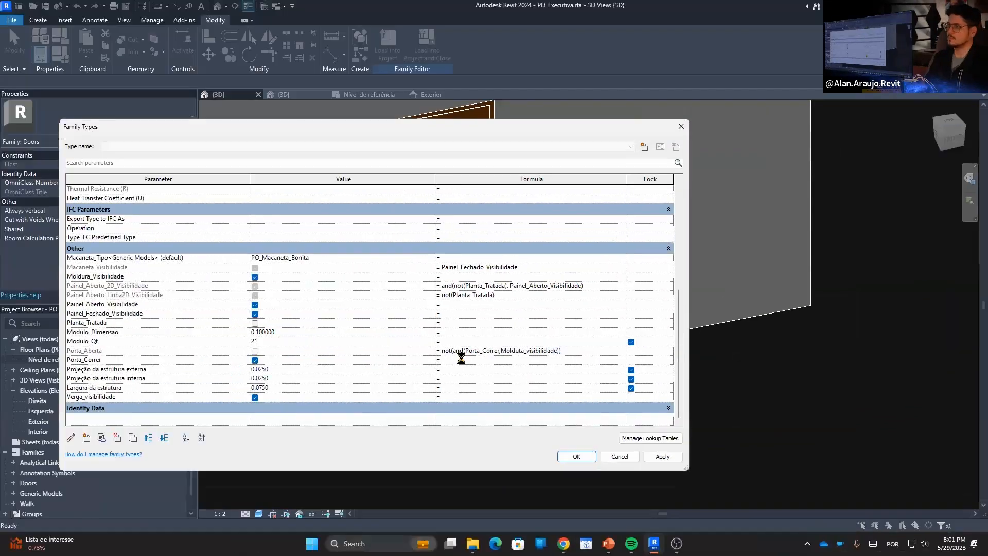
Remove the outer not( from the Porta_Aberta formula and capitalise the V in Visibilidade.
{"action": "key", "text": "Return"}
{"action": "key", "text": "Return"}
{"action": "left_click_drag", "start_coordinate": [452, 351], "coordinate": [434, 353]}
{"action": "key", "text": "BackSpace"}
{"action": "left_click", "coordinate": [457, 371]}
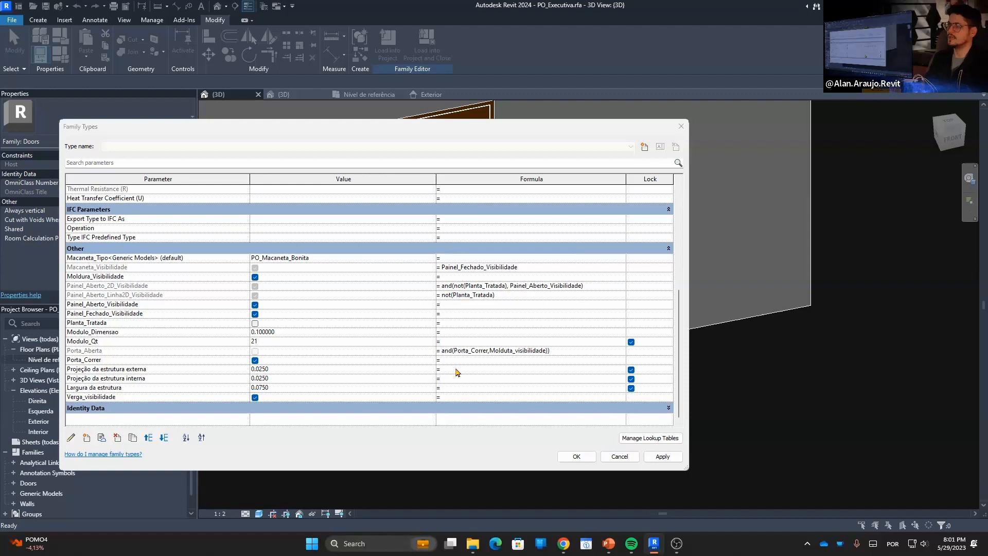
{"action": "key", "text": "Return"}
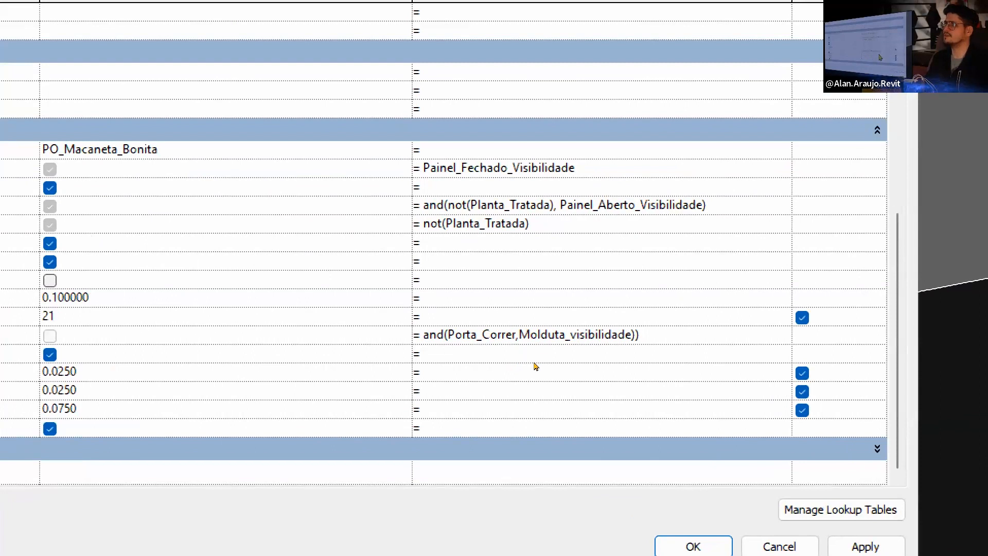
{"action": "key", "text": "Delete"}
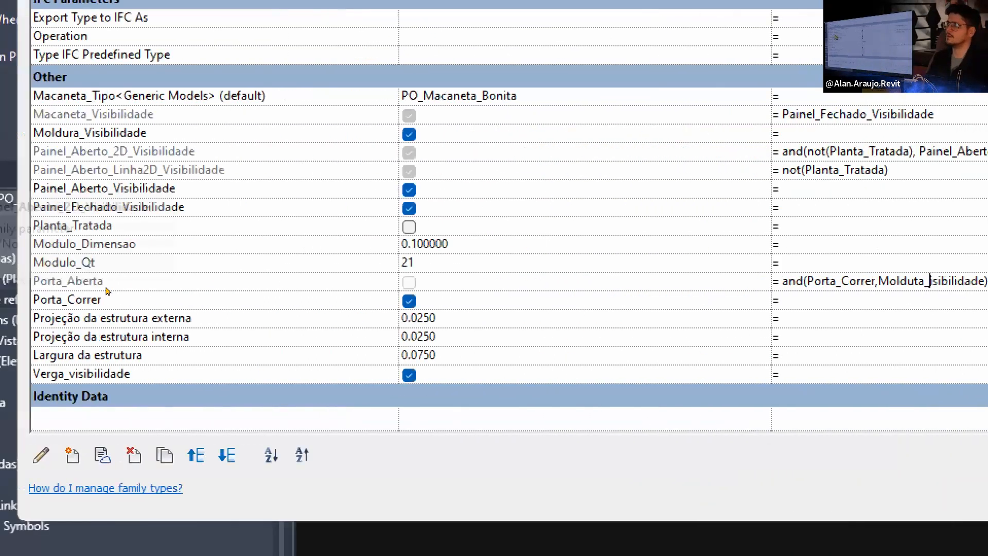
{"action": "type", "text": "V"}
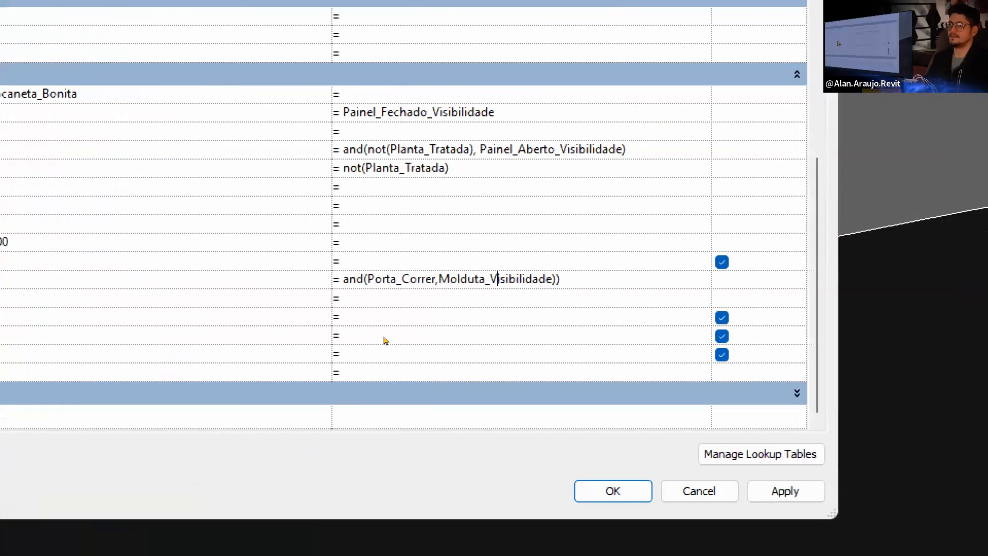
{"action": "left_click", "coordinate": [477, 356]}
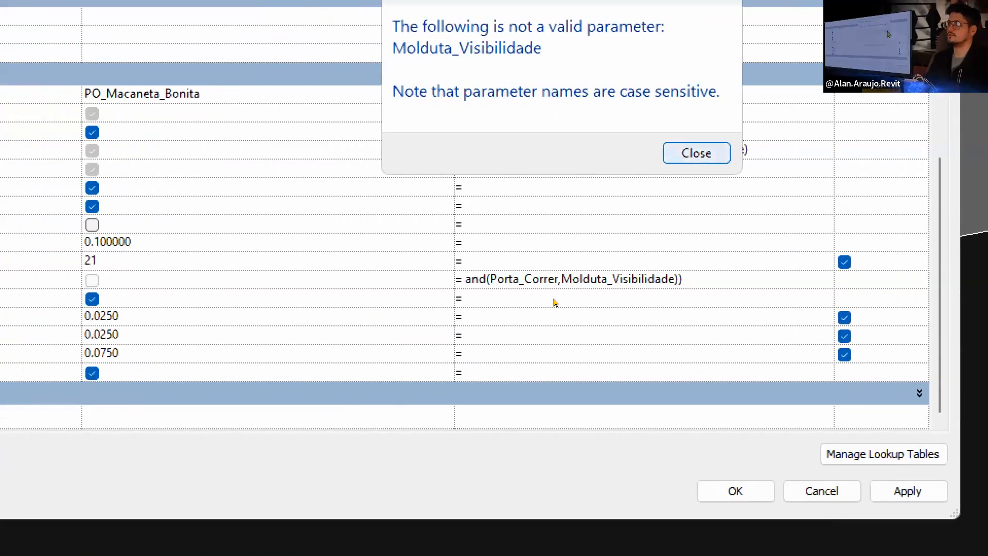
Copy the whole Porta_Aberta formula into a new Notepad document and place its window beside the family types.
{"action": "key", "text": "Return"}
{"action": "key", "text": "ctrl+a"}
{"action": "key", "text": "ctrl+c"}
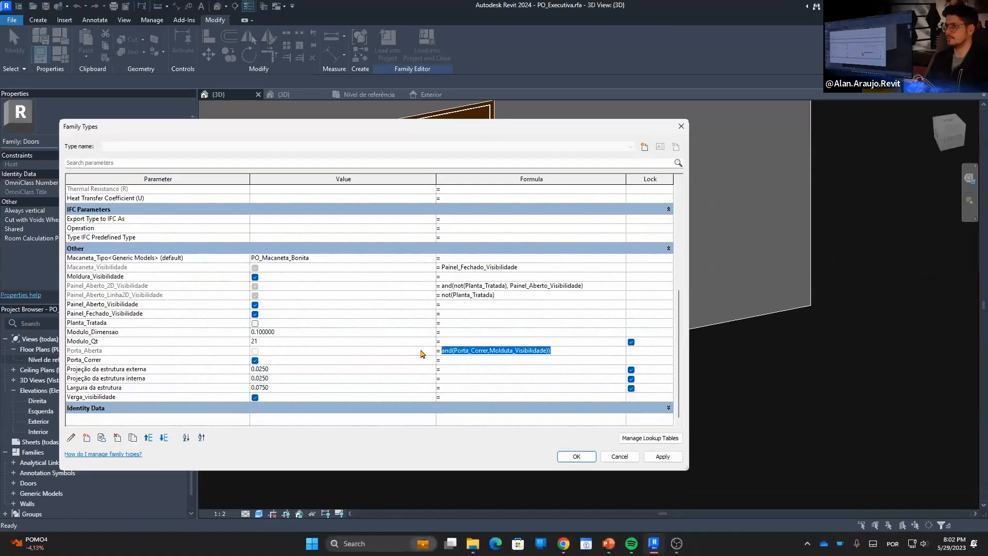
{"action": "key", "text": "super"}
{"action": "left_click", "coordinate": [429, 327]}
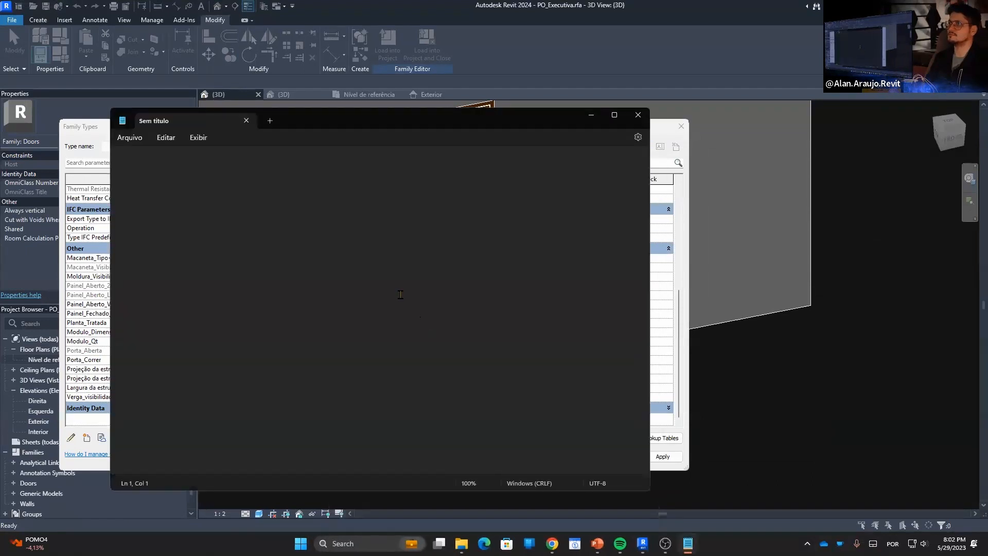
{"action": "key", "text": "ctrl+v"}
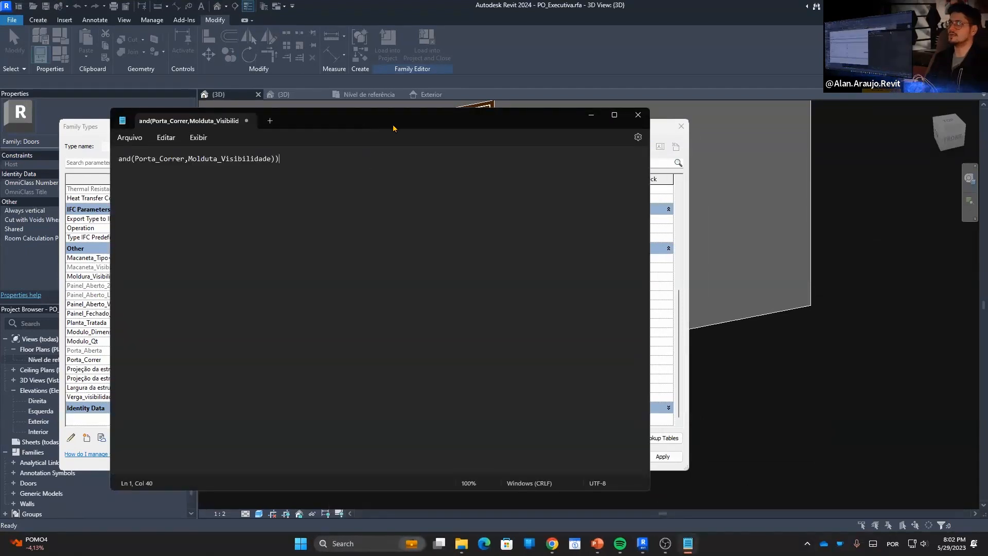
{"action": "left_click_drag", "start_coordinate": [393, 125], "coordinate": [815, 165]}
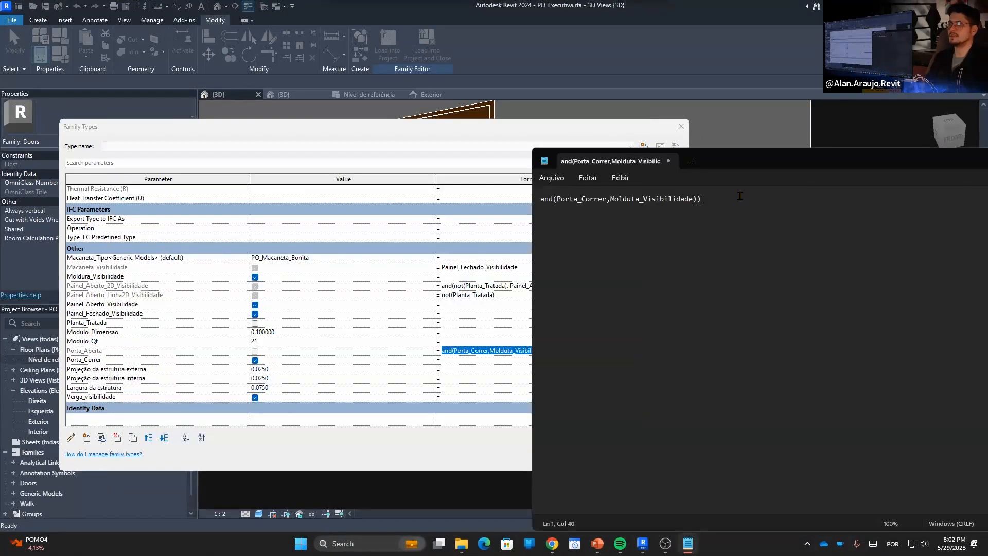
Try the Porta_Aberta formula in Revit without the extra closing parenthesis, and clear the formula.
{"action": "left_click", "coordinate": [484, 345]}
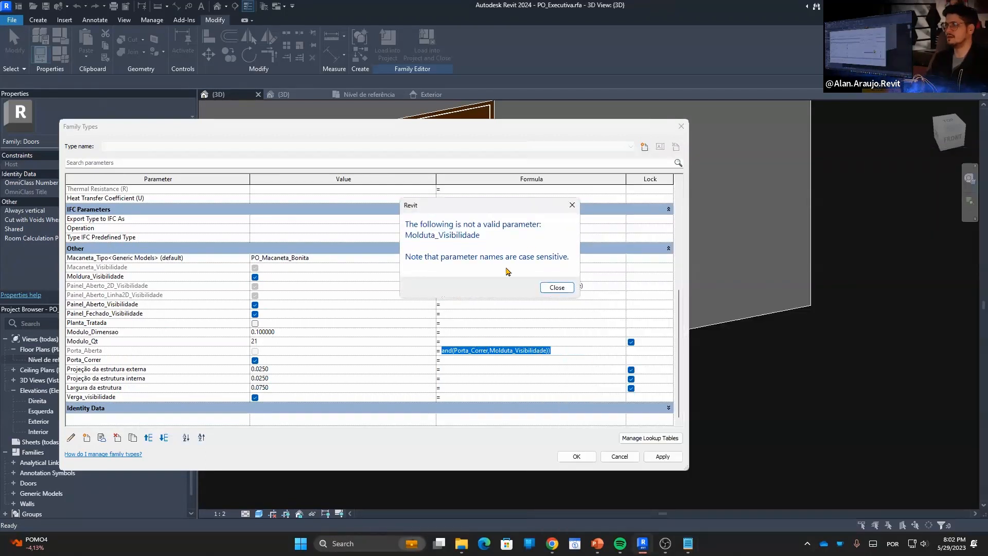
{"action": "key", "text": "Return"}
{"action": "left_click", "coordinate": [561, 348]}
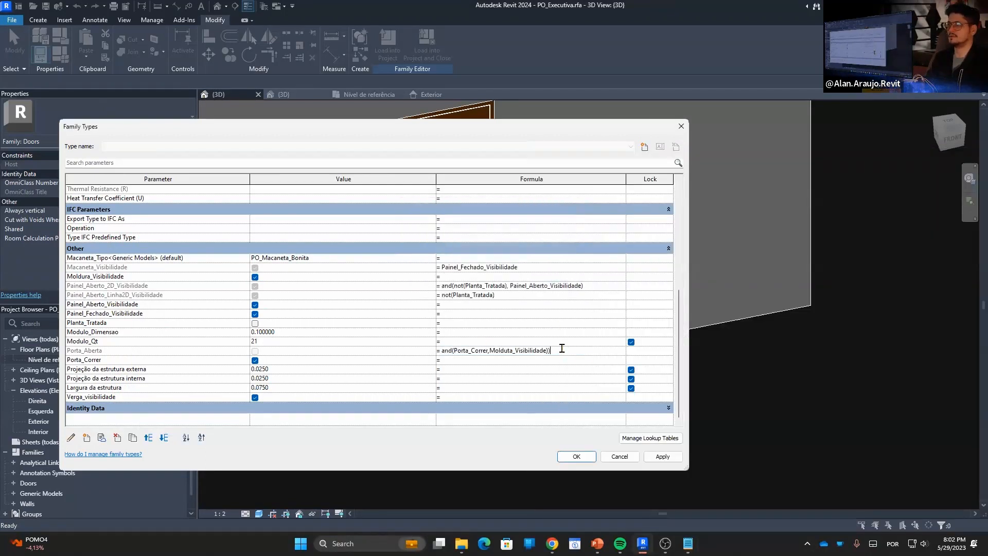
{"action": "key", "text": "Return"}
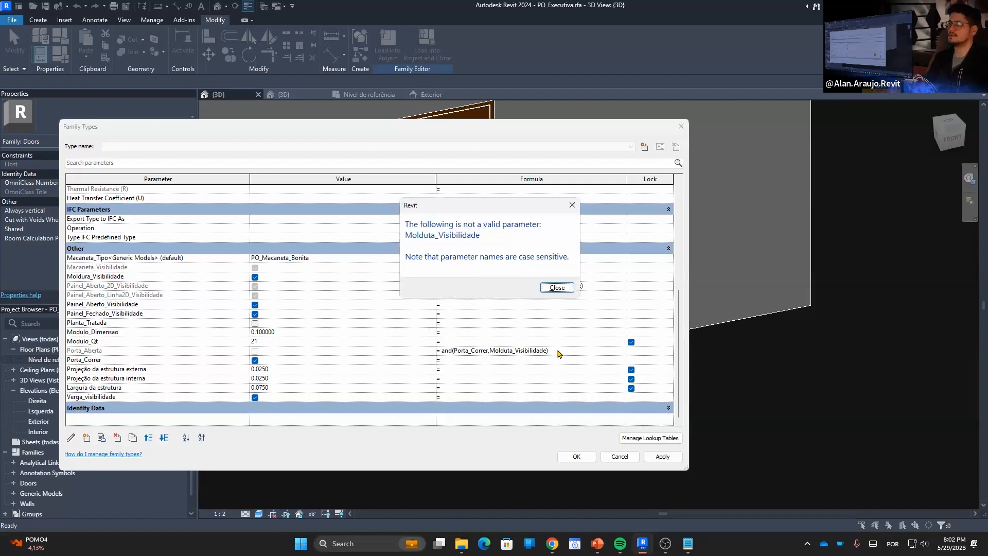
{"action": "key", "text": "Return"}
{"action": "left_click_drag", "start_coordinate": [559, 350], "coordinate": [403, 355]}
{"action": "key", "text": "Delete"}
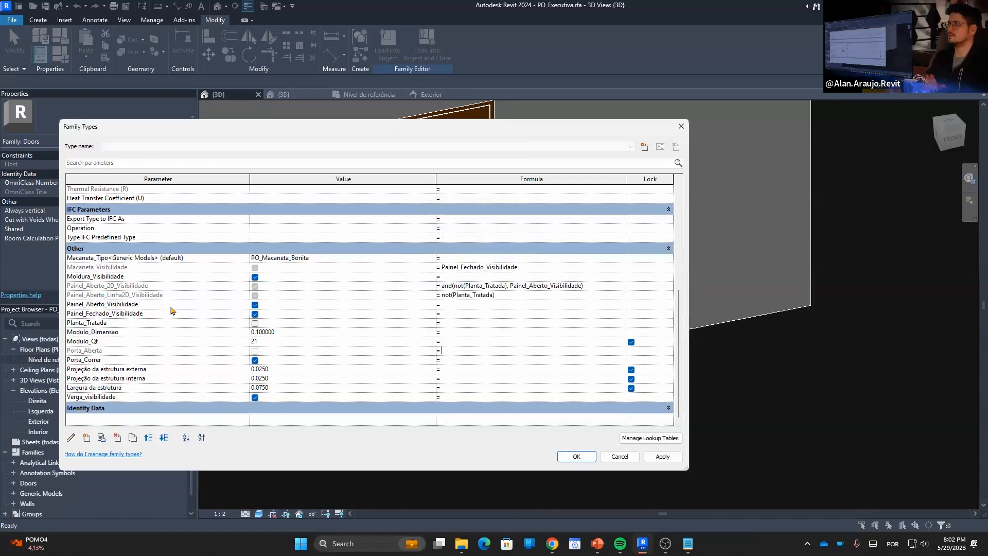
In Notepad, replace the misspelled parameter name with Moldura_Visibilidade and copy the formula and(Porta_Correr,Moldura_Visibilidade).
{"action": "left_click", "coordinate": [176, 276]}
{"action": "left_click", "coordinate": [688, 543]}
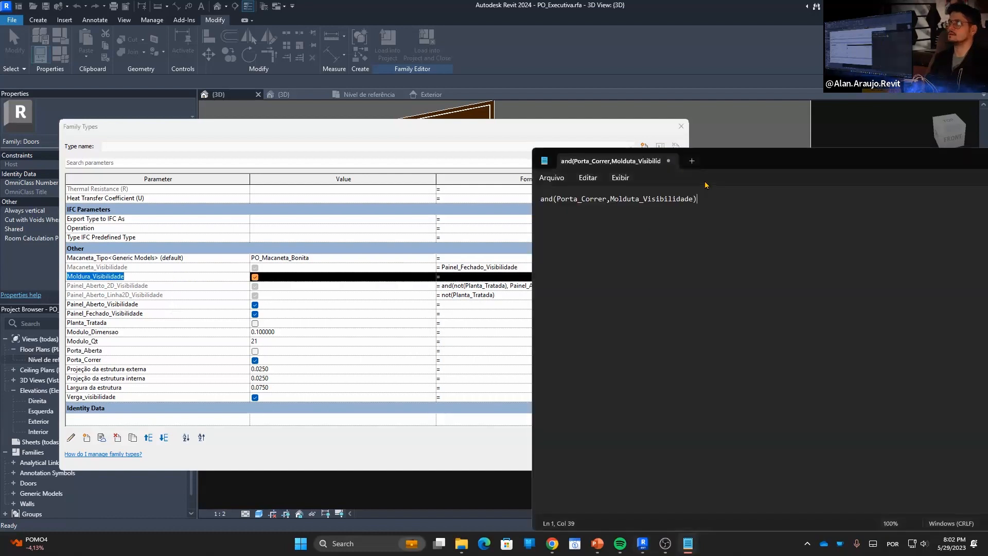
{"action": "left_click_drag", "start_coordinate": [692, 201], "coordinate": [609, 200]}
{"action": "type", "text": "Moldura_Visibilidade"}
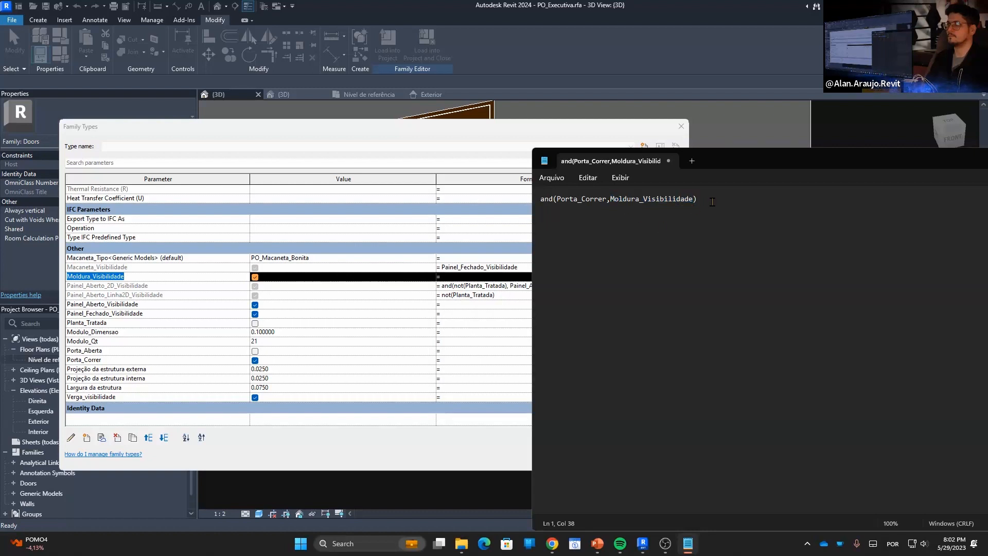
{"action": "key", "text": "ctrl+a"}
{"action": "key", "text": "ctrl+c"}
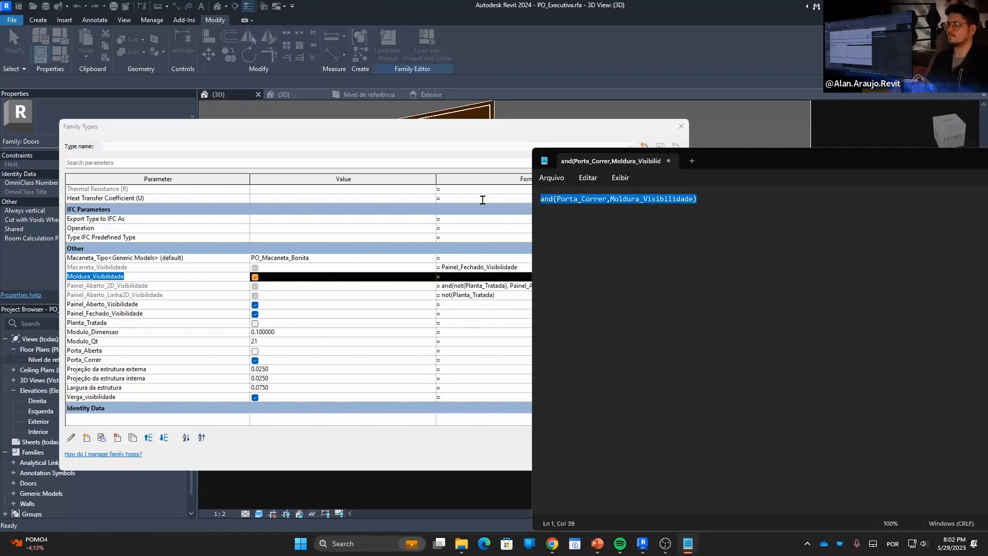
Try to use and(Porta_Correr,Moldura_Visibilidade) as the Porta_Correr formula in Revit, and cut it out again.
{"action": "left_click", "coordinate": [471, 358]}
{"action": "key", "text": "ctrl+v"}
{"action": "key", "text": "Return"}
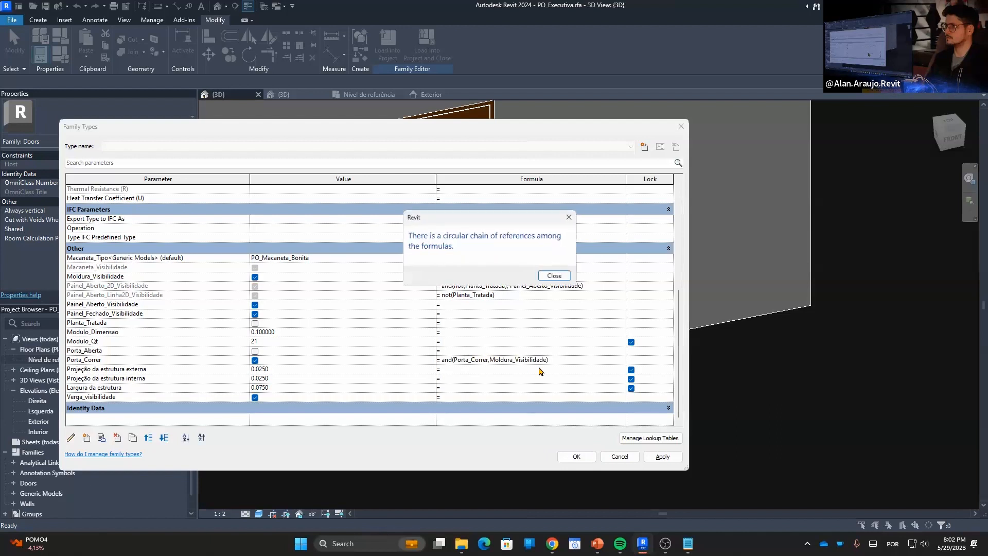
{"action": "key", "text": "Return"}
{"action": "key", "text": "ctrl+x"}
Set the Porta_Aberta formula to and(Porta_Correr, Moldura_Visibilidade), leaving the Porta_Correr formula empty.
{"action": "left_click", "coordinate": [506, 350]}
{"action": "key", "text": "ctrl+v"}
{"action": "left_click", "coordinate": [509, 361]}
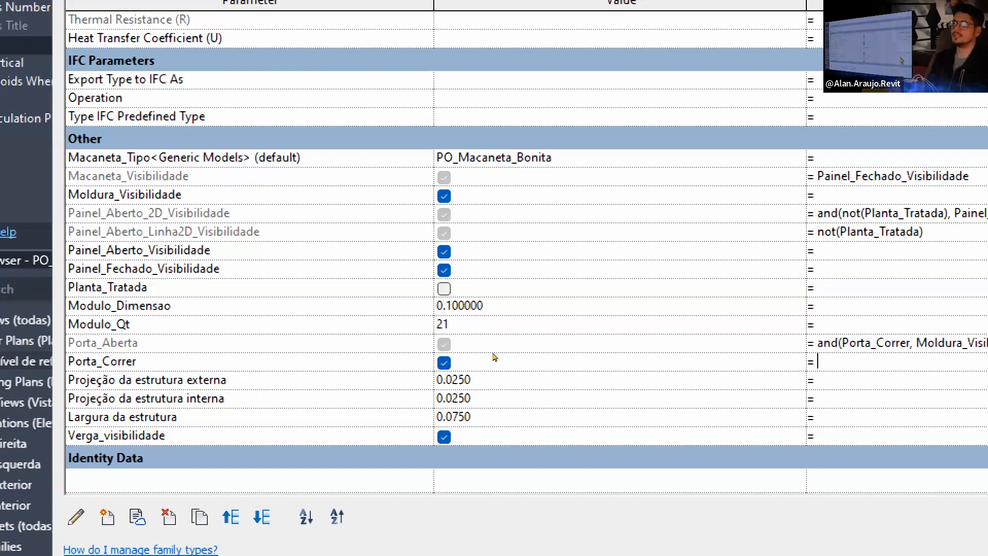
Mark the Moldura_Visibilidade term in the Porta_Aberta formula, and test the formula by switching that parameter off and on.
{"action": "key", "text": "Up"}
{"action": "key", "text": "shift+Right"}
{"action": "key", "text": "shift+Right"}
{"action": "key", "text": "shift+Right"}
{"action": "key", "text": "shift+Right"}
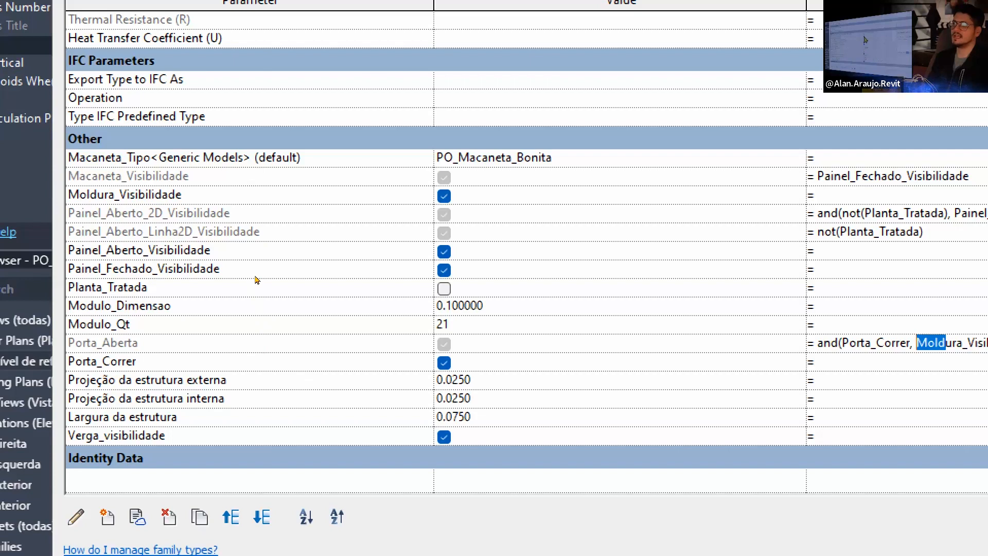
{"action": "key", "text": "space"}
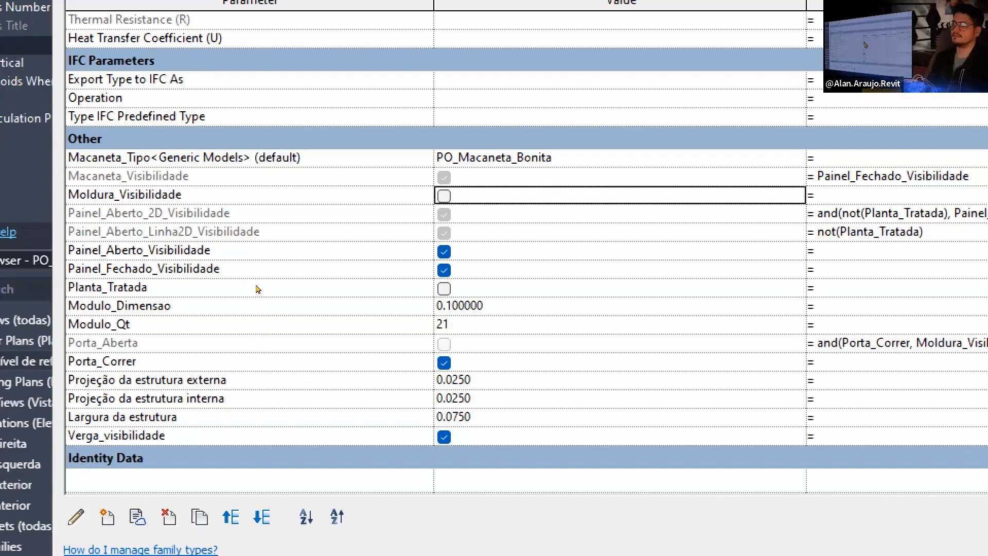
{"action": "key", "text": "space"}
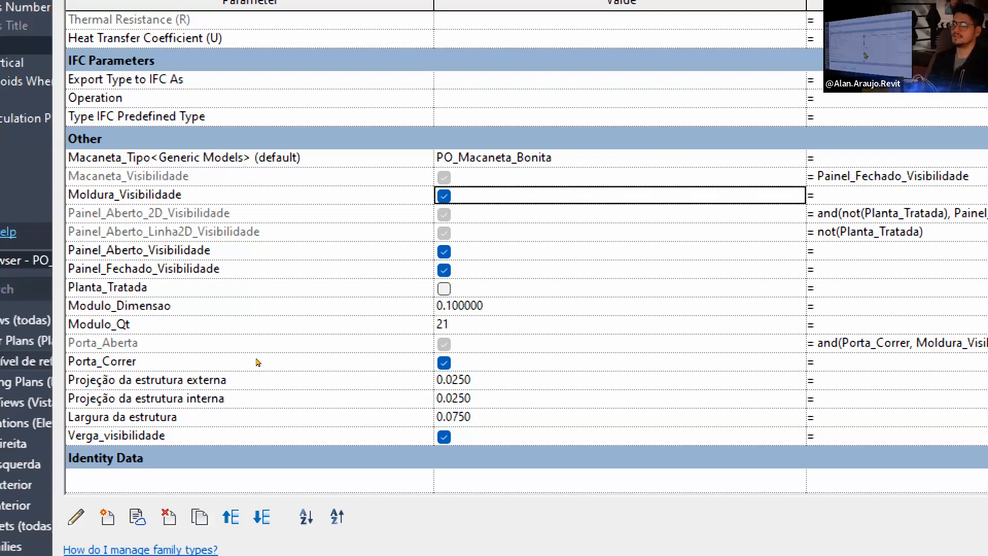
Switch Porta_Correr off and on to test the Porta_Aberta formula, leaving Porta_Correr and Moldura_Visibilidade enabled.
{"action": "left_click", "coordinate": [443, 362]}
{"action": "left_click", "coordinate": [444, 362]}
{"action": "left_click", "coordinate": [444, 362]}
{"action": "left_click", "coordinate": [443, 362]}
{"action": "left_click", "coordinate": [444, 196]}
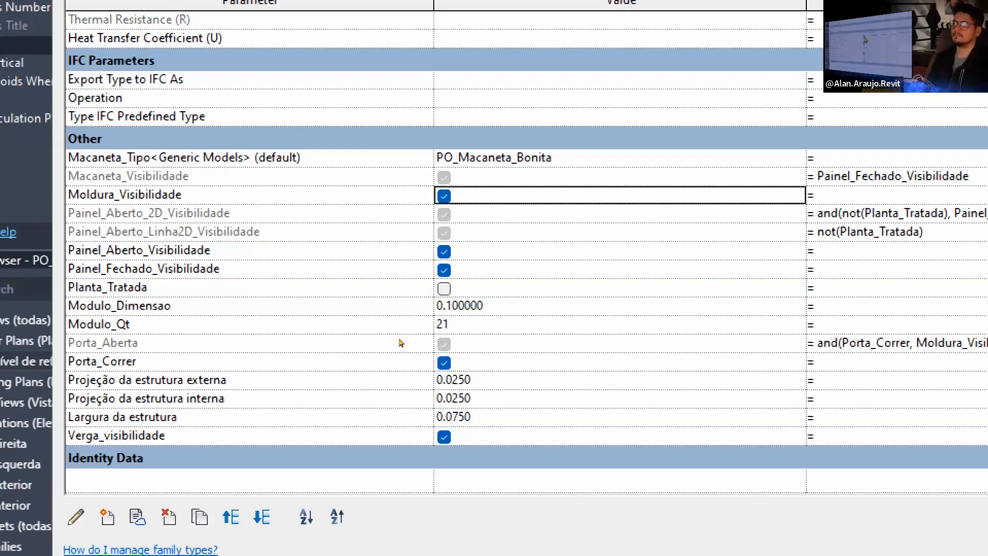
Change the operator in the Porta_Aberta formula so it reads or(Porta_Correr, Moldura_Visibilidade).
{"action": "left_click_drag", "start_coordinate": [842, 342], "coordinate": [817, 343]}
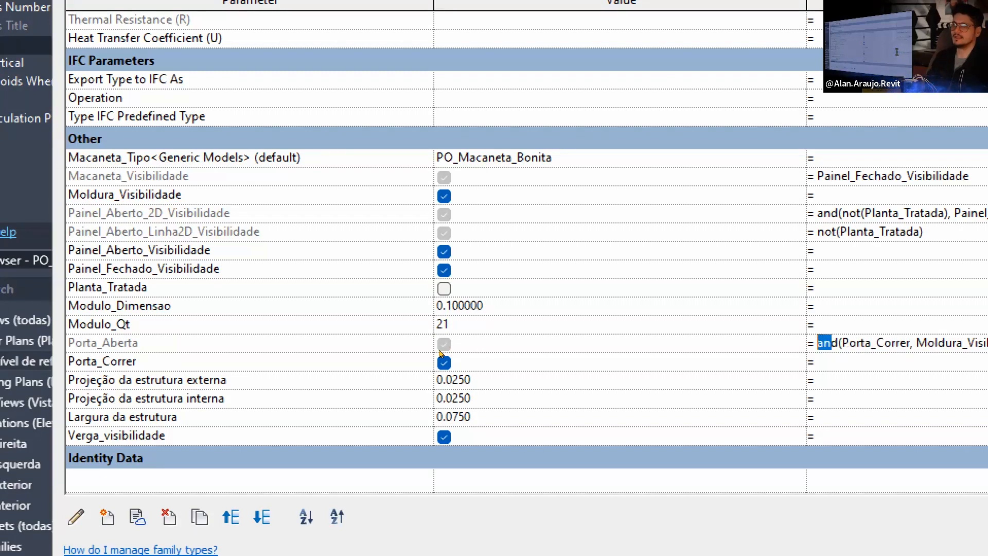
{"action": "key", "text": "Delete"}
{"action": "key", "text": "Delete"}
{"action": "type", "text": "o"}
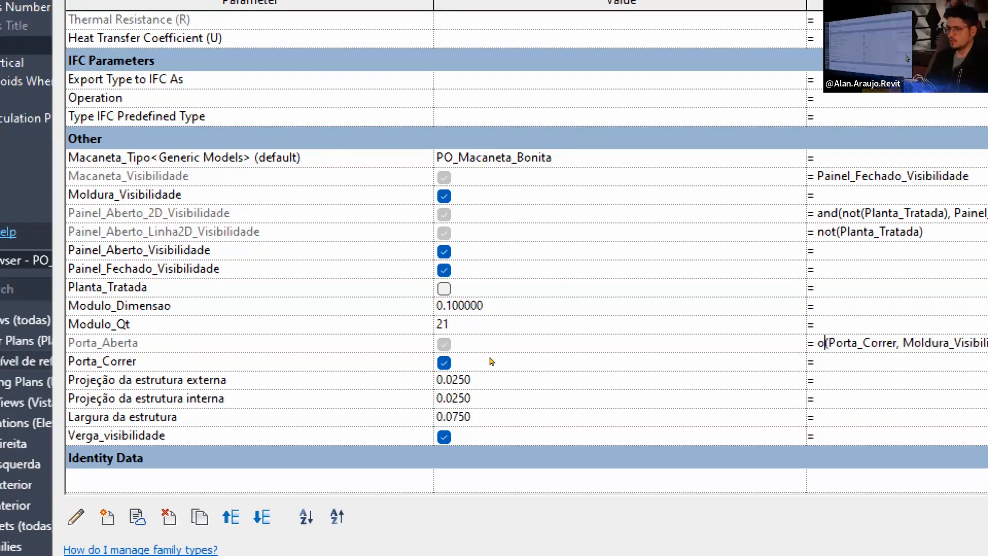
{"action": "type", "text": "r"}
{"action": "key", "text": "Return"}
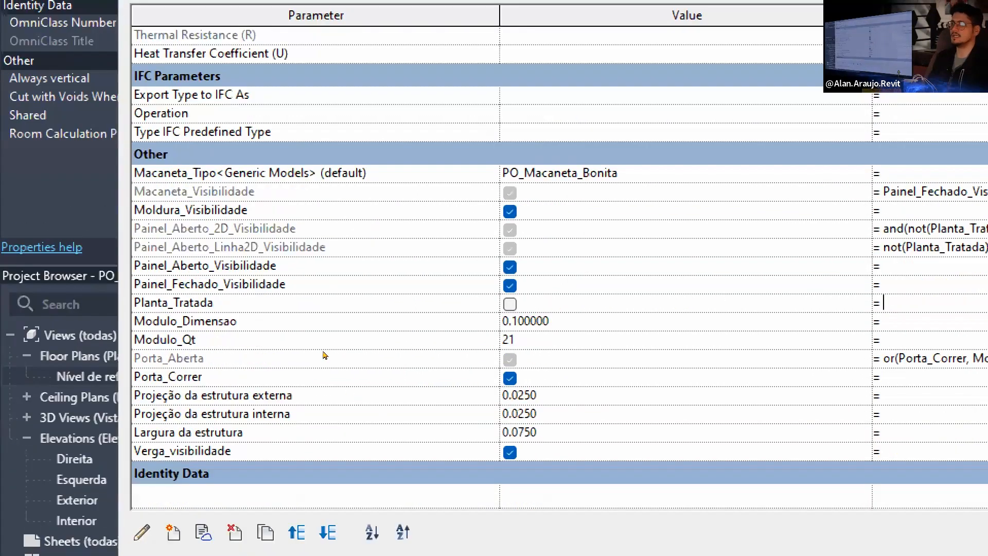
Disable Moldura_Visibilidade and Porta_Correr, and switch Moldura_Visibilidade on and off to test the or formula of Porta_Aberta.
{"action": "left_click", "coordinate": [509, 211]}
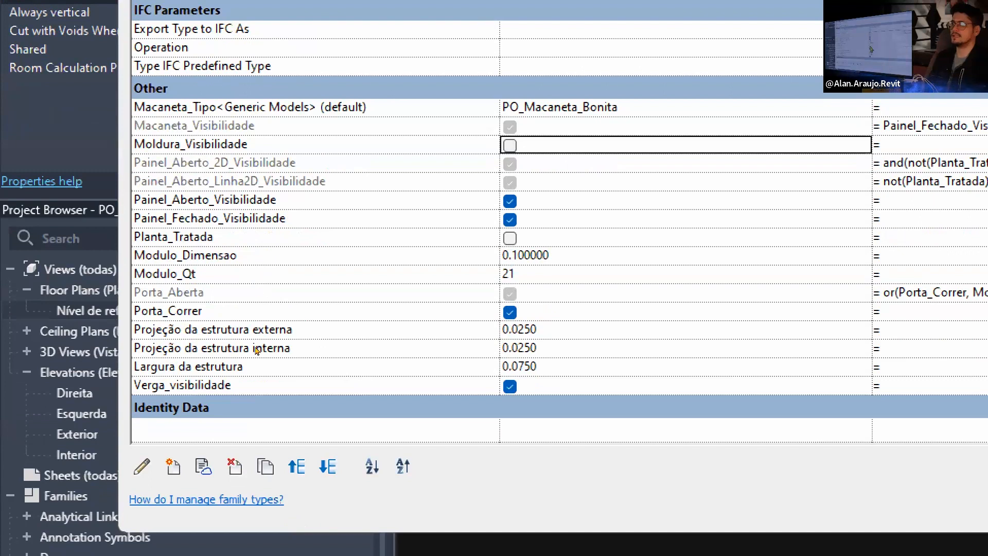
{"action": "left_click", "coordinate": [509, 311]}
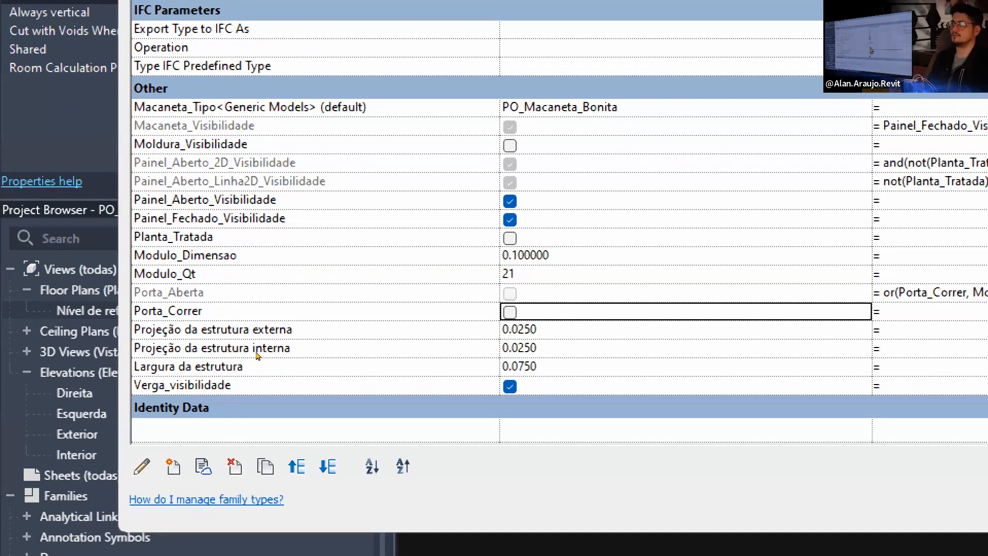
{"action": "left_click", "coordinate": [510, 146]}
{"action": "left_click", "coordinate": [510, 145]}
{"action": "left_click", "coordinate": [509, 145]}
{"action": "left_click", "coordinate": [510, 145]}
Test the or formula by switching Porta_Correr on and off, and accept the family types with Porta_Correr and Moldura_Visibilidade enabled.
{"action": "left_click", "coordinate": [509, 312]}
{"action": "left_click", "coordinate": [509, 312]}
{"action": "left_click", "coordinate": [510, 312]}
{"action": "left_click", "coordinate": [510, 312]}
{"action": "left_click", "coordinate": [509, 312]}
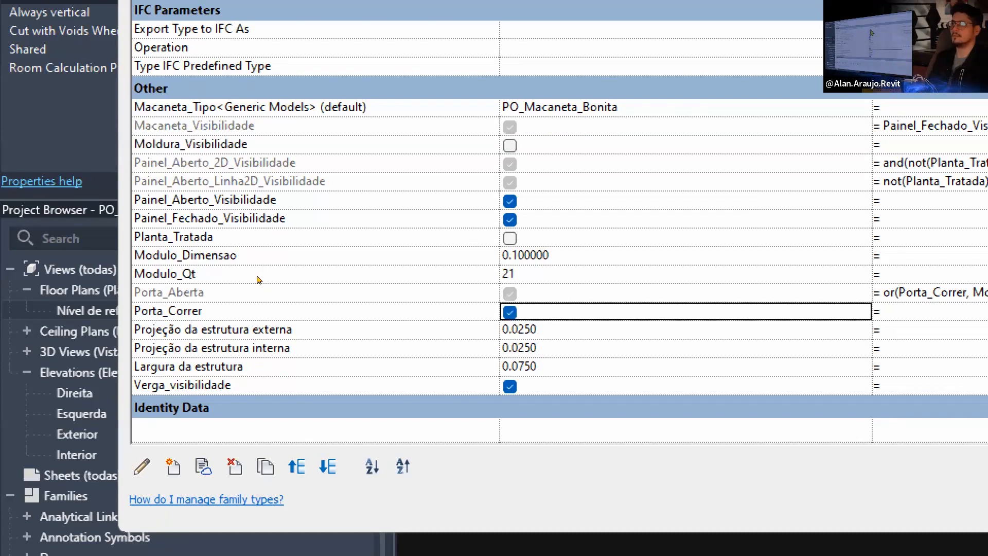
{"action": "left_click", "coordinate": [509, 145]}
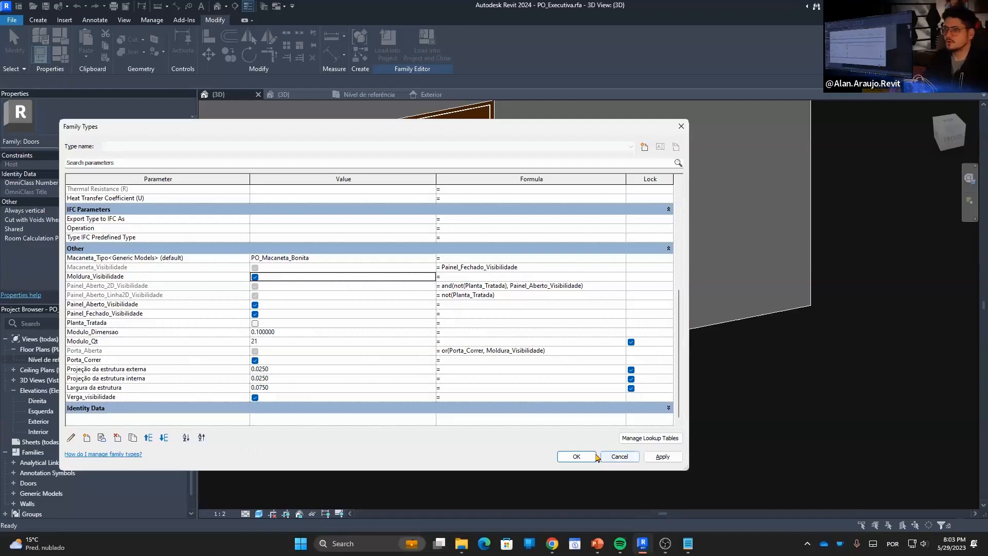
{"action": "left_click", "coordinate": [577, 457]}
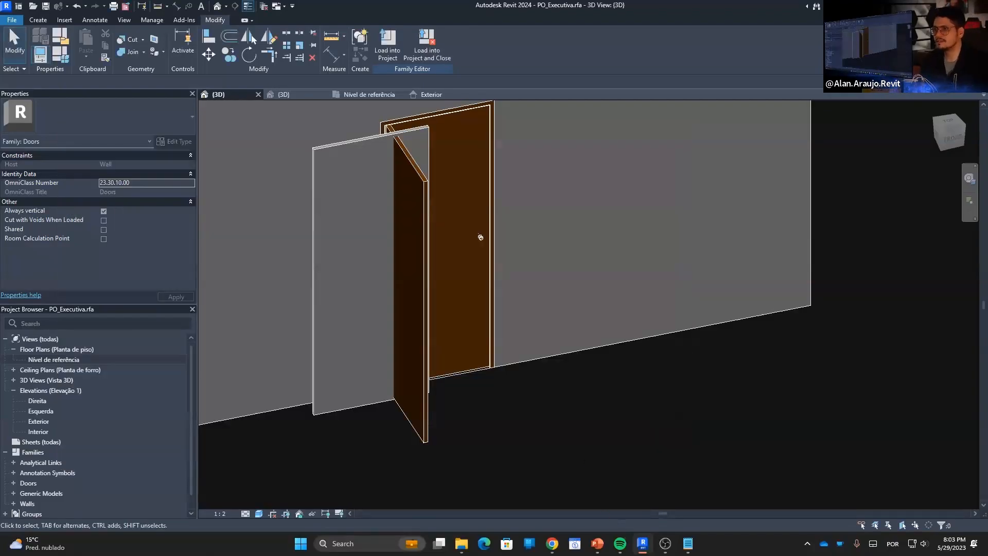
Switch to Chrome and review the conditional statement syntax and usage examples on the Revit 2018 help page.
{"action": "mouse_move", "coordinate": [551, 544]}
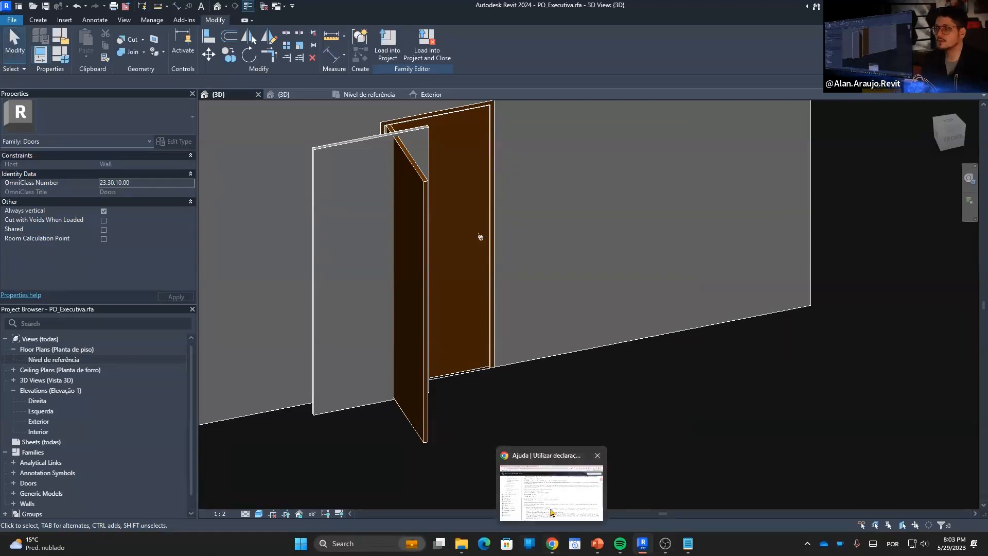
{"action": "left_click", "coordinate": [550, 512]}
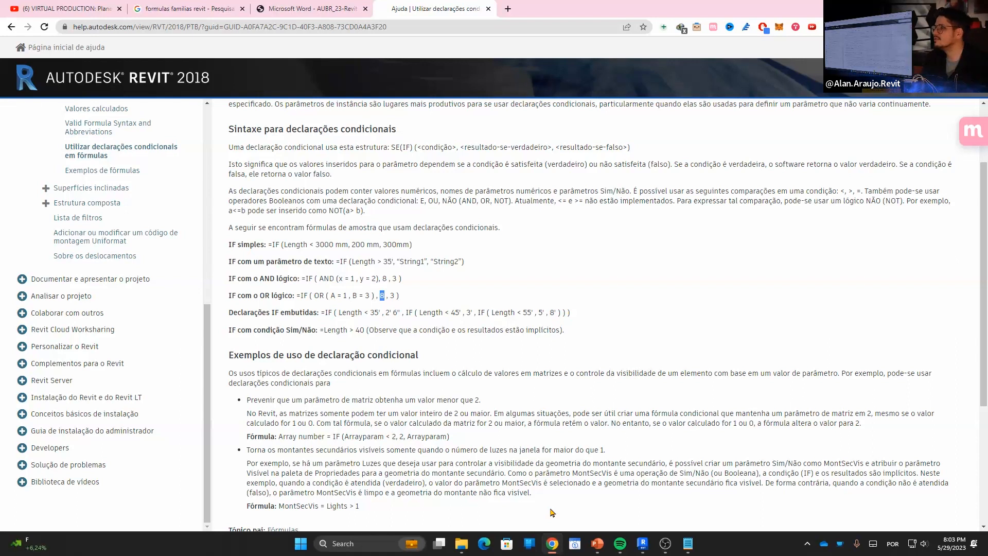
{"action": "scroll", "coordinate": [497, 418], "scroll_direction": "down", "scroll_amount": 3}
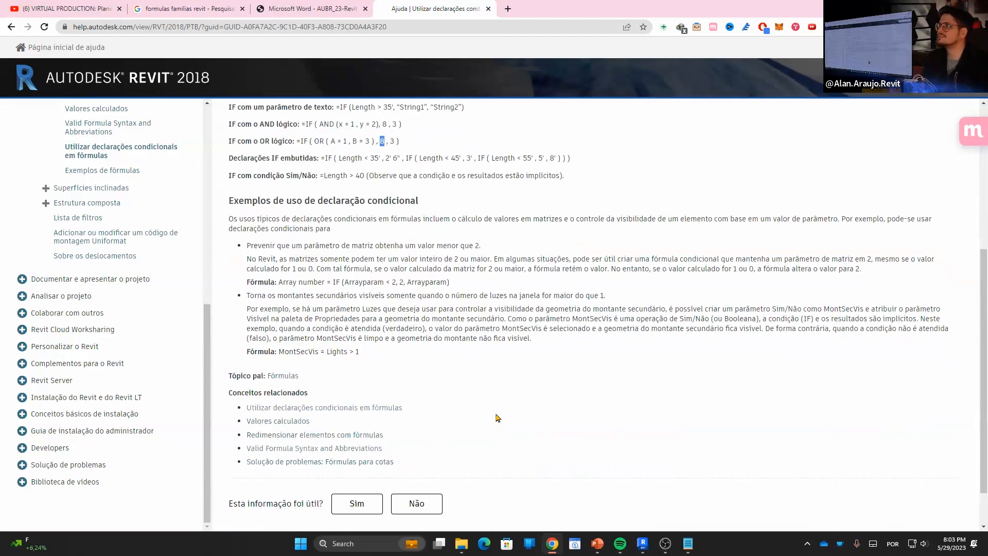
{"action": "scroll", "coordinate": [498, 415], "scroll_direction": "up", "scroll_amount": 4}
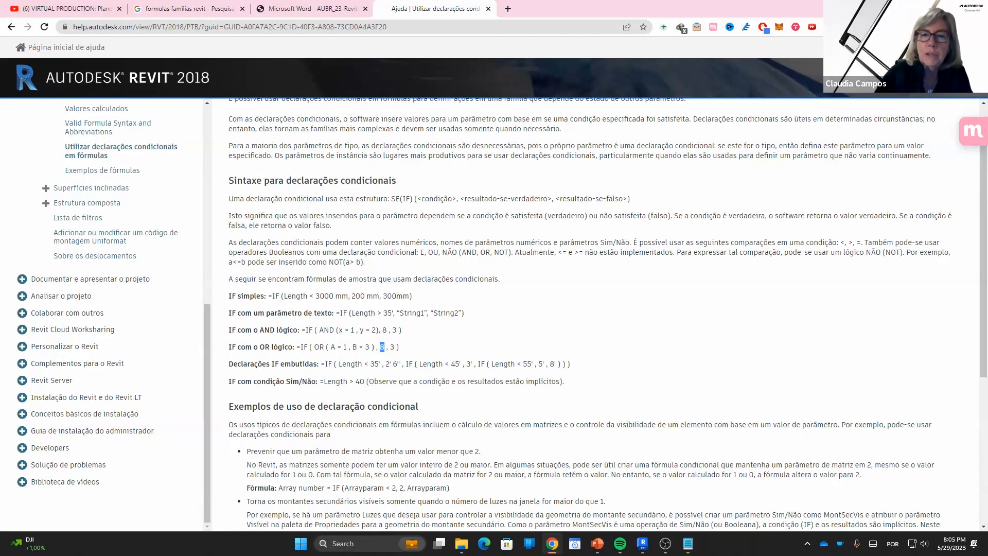
Switch from the help page to PowerPoint.
{"action": "left_click", "coordinate": [597, 543]}
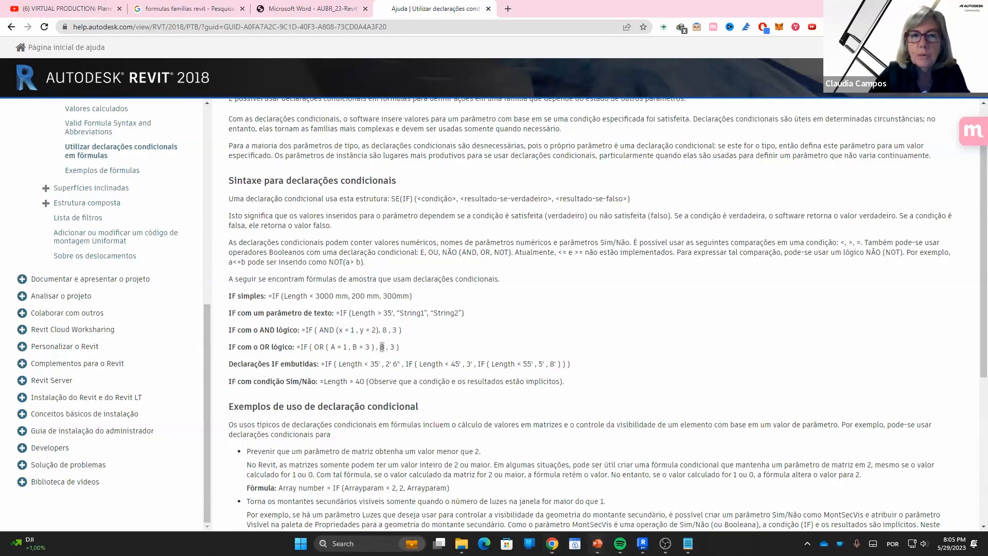